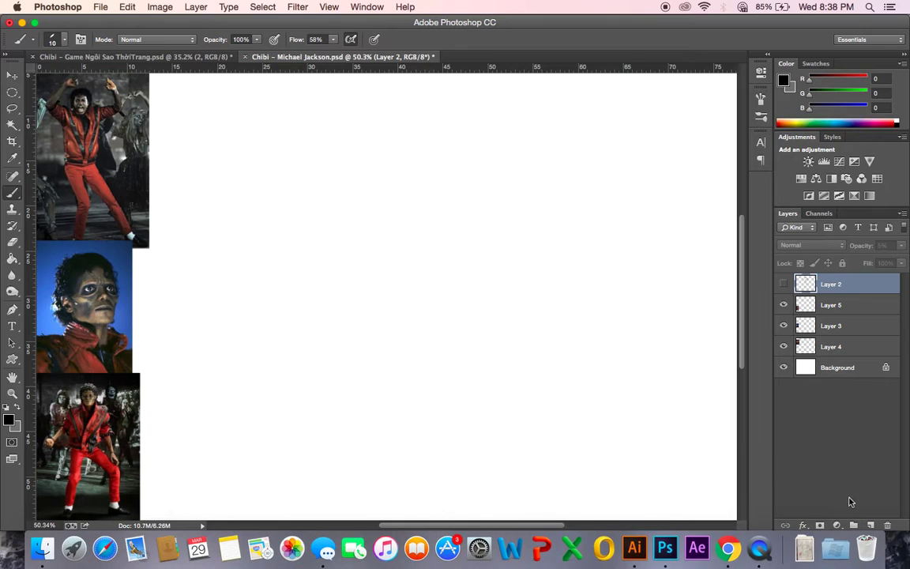
# - Add a new layer above Layer 2 and enlarge the brush to size 50
pyautogui.press('super+shift+alt+n')
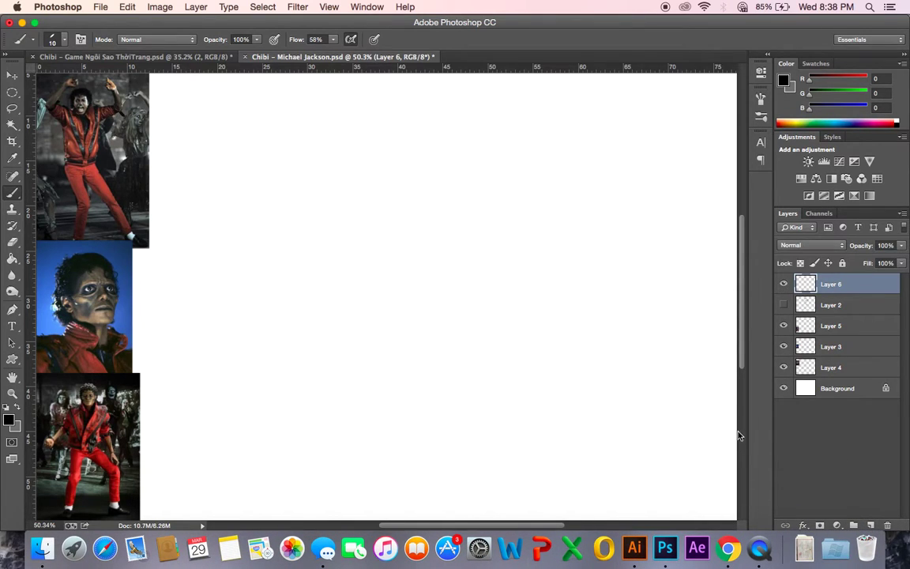
pyautogui.press(']')
pyautogui.press(']')
pyautogui.press(']')
pyautogui.press(']')
pyautogui.press(']')
pyautogui.press(']')
# - Handwrite the words "Drawing Micheal" in black across the upper part of the blank canvas
pyautogui.moveTo(264, 171); pyautogui.dragTo(253, 239)
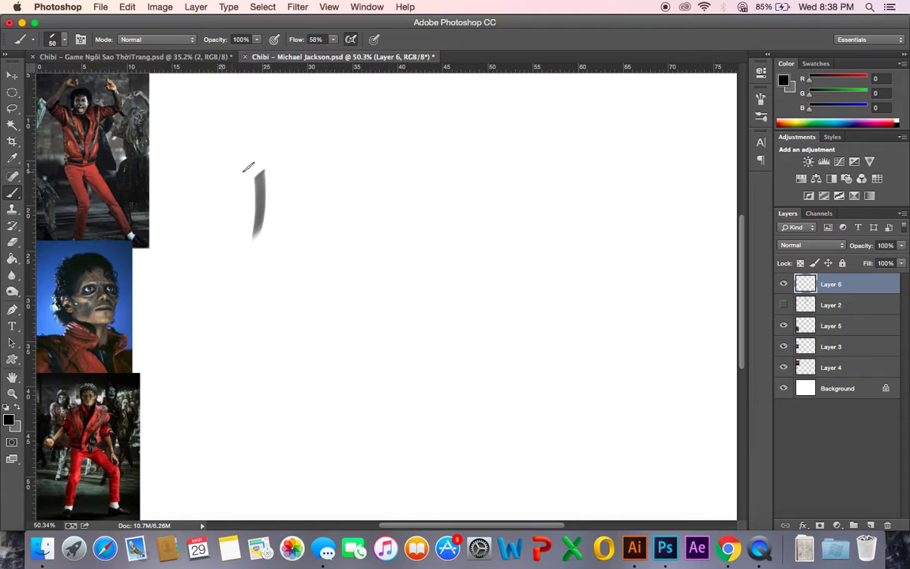
pyautogui.moveTo(218, 185); pyautogui.dragTo(237, 240)
pyautogui.moveTo(303, 191)
pyautogui.mouseDown()
pyautogui.moveTo(352, 224)
pyautogui.moveTo(357, 194)
pyautogui.moveTo(381, 186)
pyautogui.moveTo(413, 204)
pyautogui.moveTo(436, 197)
pyautogui.moveTo(432, 271)
pyautogui.mouseUp()
pyautogui.moveTo(398, 169); pyautogui.dragTo(403, 163)
pyautogui.moveTo(493, 166)
pyautogui.mouseDown()
pyautogui.moveTo(489, 200)
pyautogui.moveTo(515, 195)
pyautogui.moveTo(527, 210)
pyautogui.moveTo(552, 203)
pyautogui.moveTo(558, 190)
pyautogui.moveTo(543, 204)
pyautogui.moveTo(622, 200)
pyautogui.moveTo(659, 166)
pyautogui.moveTo(678, 187)
pyautogui.mouseUp()
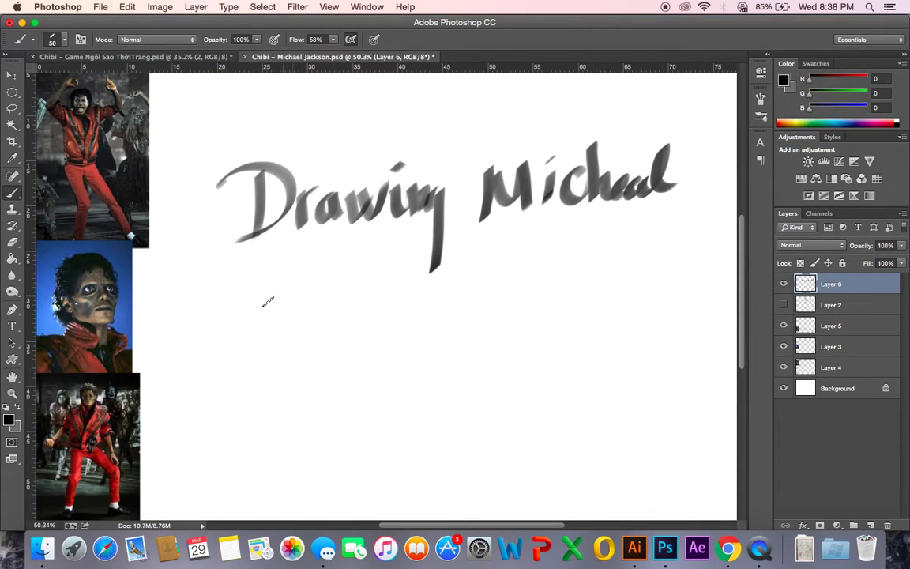
# - Handwrite "Jackson - Thriller !!" as a second line beneath the first handwritten words
pyautogui.moveTo(264, 294); pyautogui.dragTo(223, 300)
pyautogui.moveTo(299, 303)
pyautogui.mouseDown()
pyautogui.moveTo(308, 317)
pyautogui.moveTo(335, 319)
pyautogui.mouseUp()
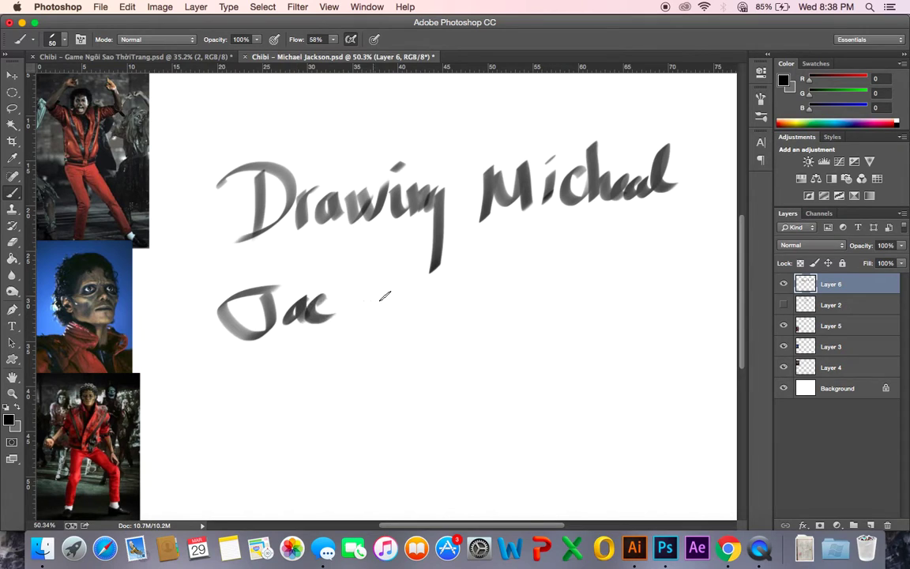
pyautogui.moveTo(350, 271)
pyautogui.mouseDown()
pyautogui.moveTo(341, 325)
pyautogui.moveTo(372, 320)
pyautogui.mouseUp()
pyautogui.moveTo(403, 270)
pyautogui.mouseDown()
pyautogui.moveTo(401, 312)
pyautogui.moveTo(411, 297)
pyautogui.moveTo(485, 297)
pyautogui.mouseUp()
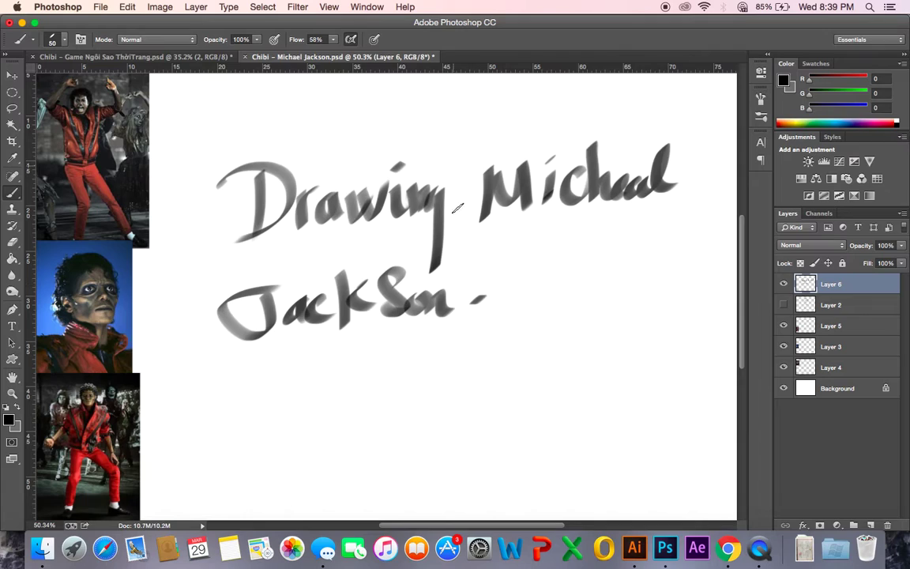
pyautogui.moveTo(520, 265); pyautogui.dragTo(514, 324)
pyautogui.moveTo(485, 270)
pyautogui.mouseDown()
pyautogui.moveTo(546, 264)
pyautogui.moveTo(539, 303)
pyautogui.moveTo(554, 299)
pyautogui.moveTo(563, 280)
pyautogui.moveTo(578, 297)
pyautogui.moveTo(611, 279)
pyautogui.moveTo(651, 290)
pyautogui.moveTo(681, 264)
pyautogui.mouseUp()
pyautogui.moveTo(582, 251); pyautogui.dragTo(574, 259)
pyautogui.moveTo(716, 241); pyautogui.dragTo(704, 276)
pyautogui.moveTo(712, 286); pyautogui.dragTo(704, 293)
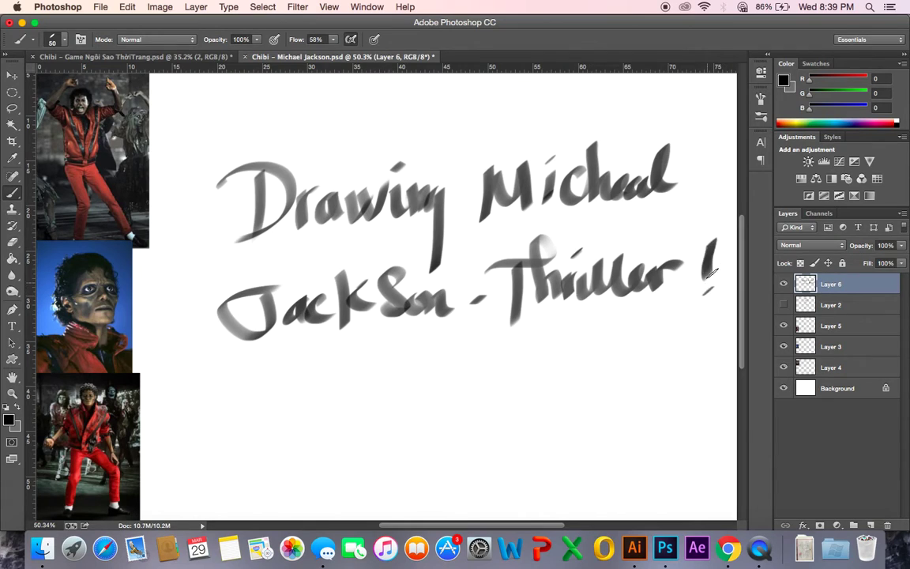
pyautogui.moveTo(726, 243); pyautogui.dragTo(720, 278)
pyautogui.click(721, 288)
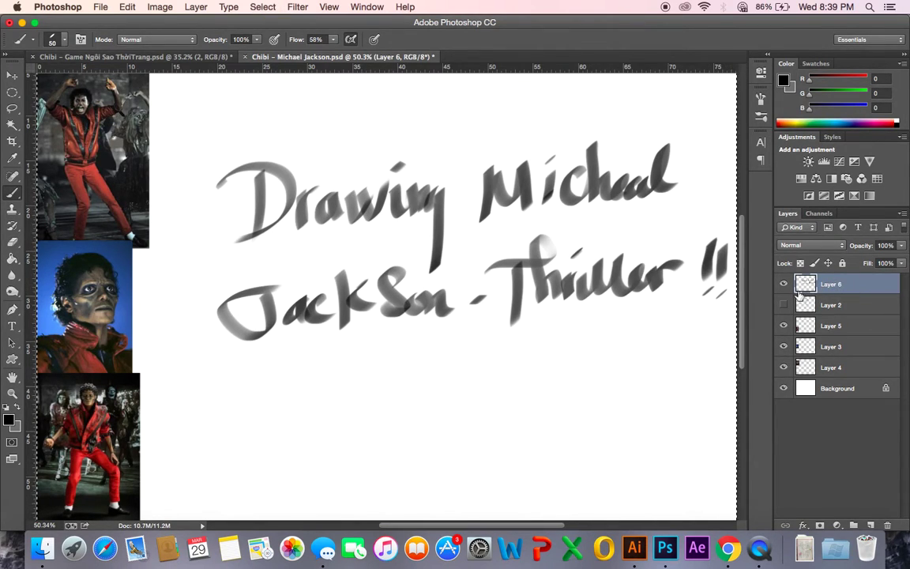
# - Clear the handwritten title from Layer 6, make Layer 2 visible and keep Layer 6 active for drawing
pyautogui.press('Delete')
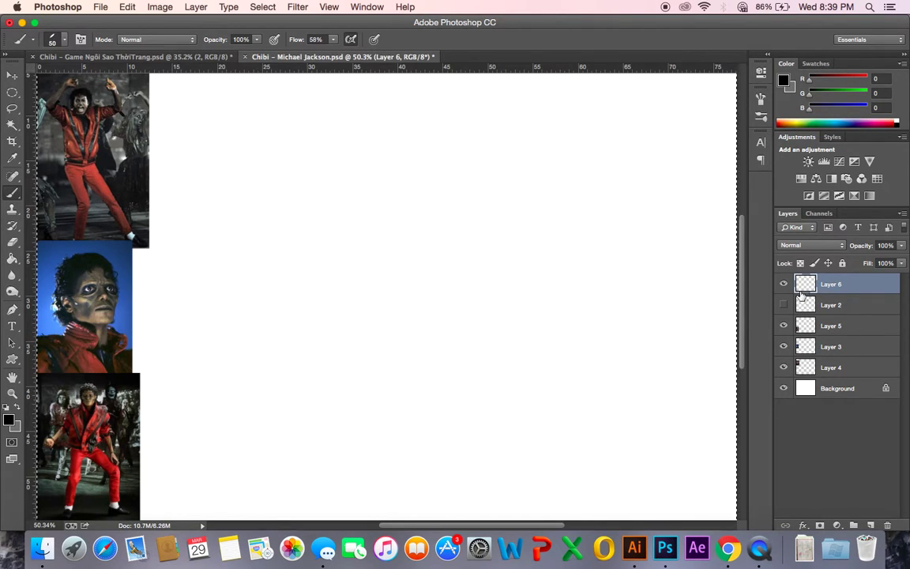
pyautogui.click(805, 305)
pyautogui.click(783, 305)
pyautogui.click(810, 286)
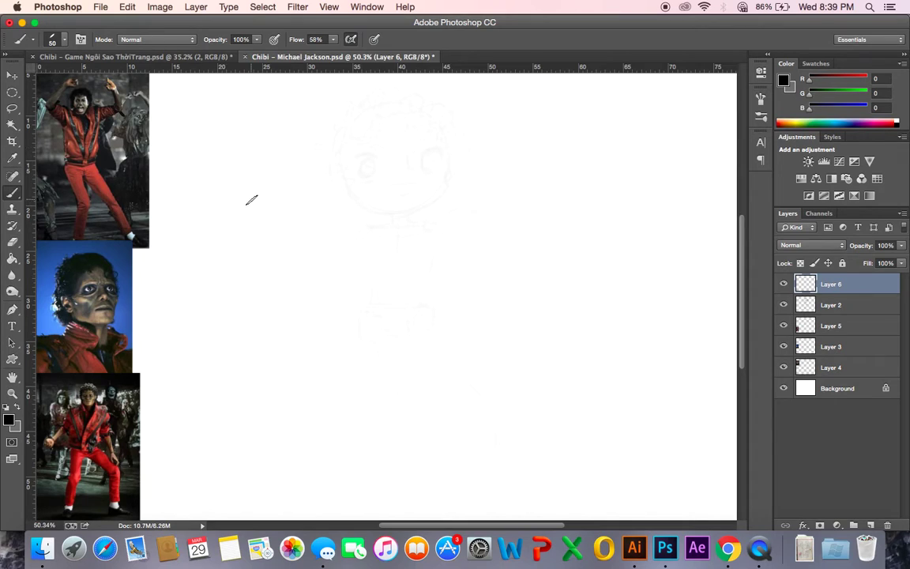
# - Make a circular selection over the faint head sketch, stroke it with a thin black outline and deselect
pyautogui.press('m')
pyautogui.moveTo(357, 142)
pyautogui.mouseDown()
pyautogui.moveTo(408, 215)
pyautogui.moveTo(400, 192)
pyautogui.moveTo(455, 211)
pyautogui.mouseUp()
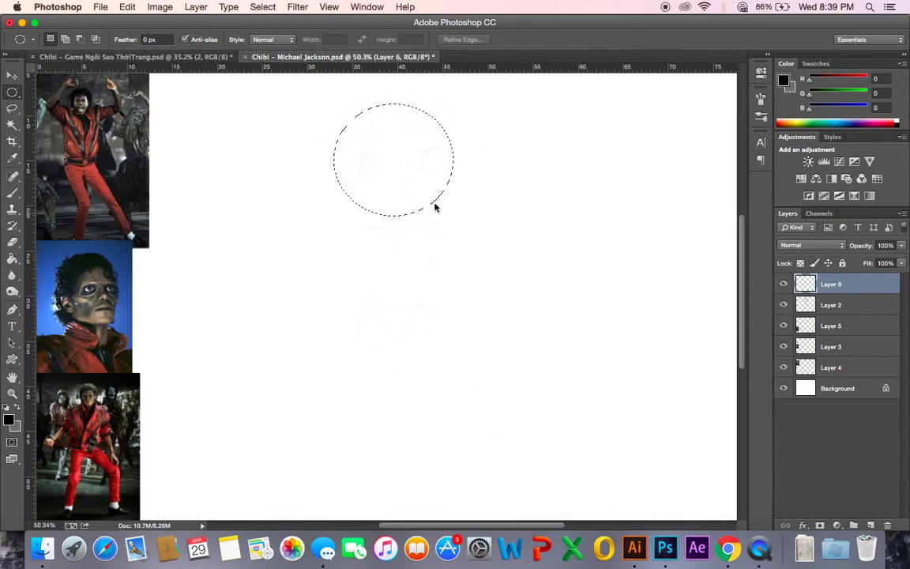
pyautogui.rightClick(400, 163)
pyautogui.click(428, 337)
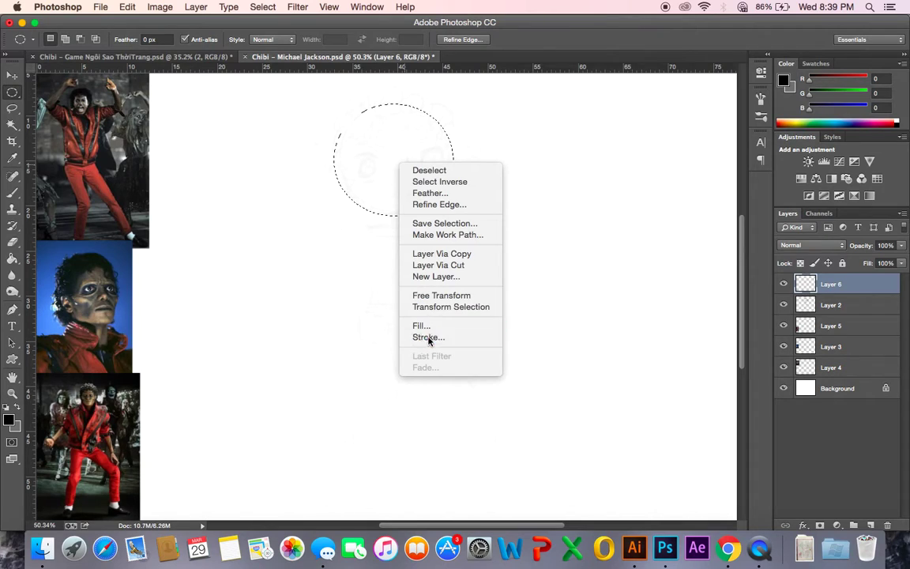
pyautogui.click(368, 216)
pyautogui.press('cmd+d')
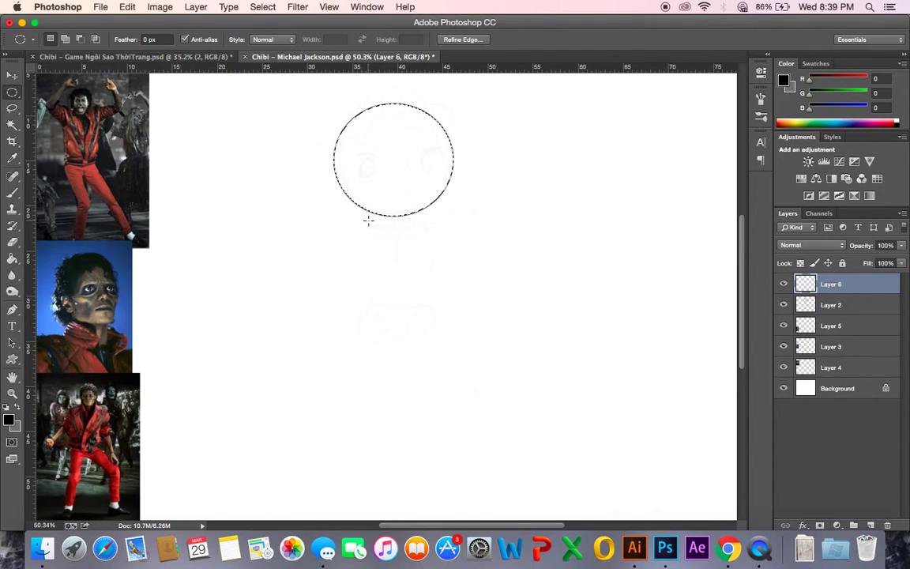
# - Reduce the brush to size 15 and sketch the cheeks and jaw along the lower edge of the head circle
pyautogui.press('b')
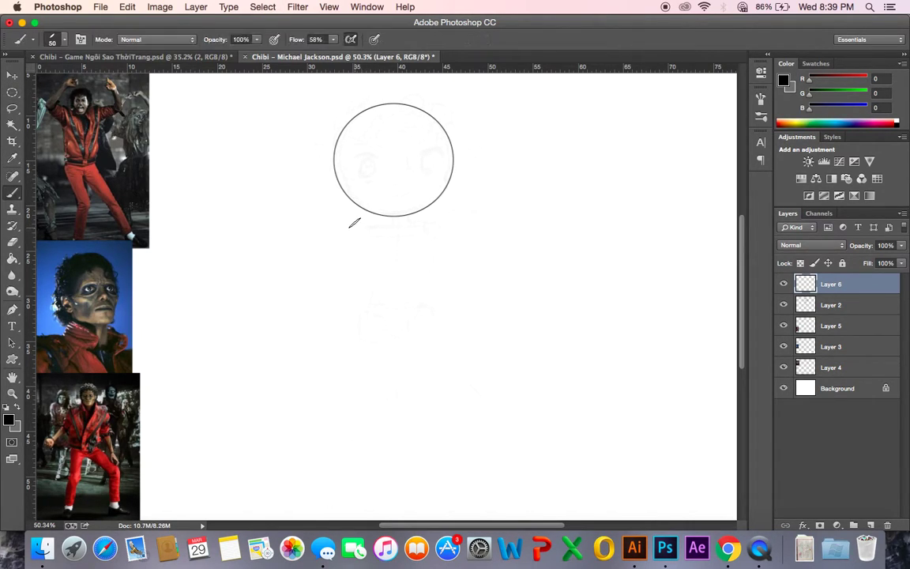
pyautogui.press('[')
pyautogui.moveTo(433, 196); pyautogui.dragTo(433, 191)
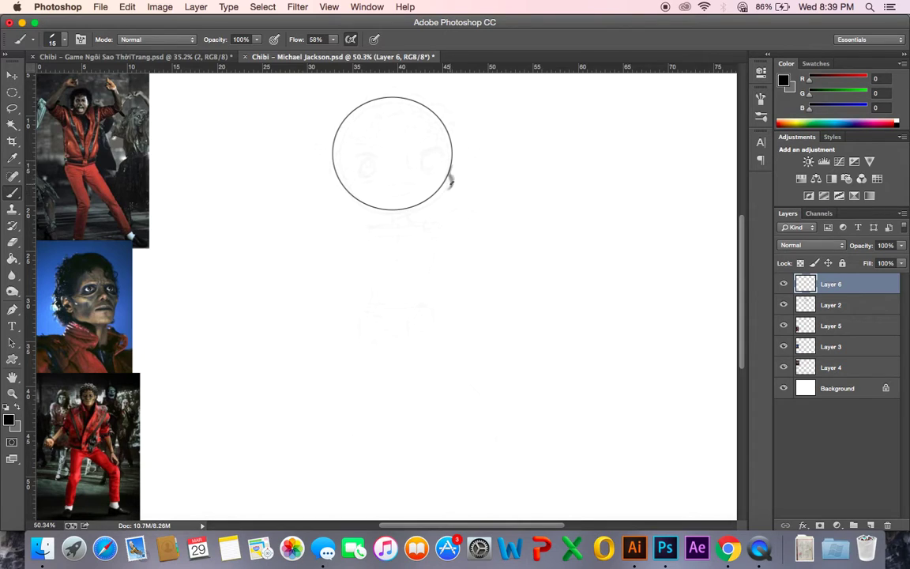
pyautogui.moveTo(437, 198); pyautogui.dragTo(412, 211)
pyautogui.moveTo(346, 192)
pyautogui.mouseDown()
pyautogui.moveTo(379, 212)
pyautogui.moveTo(407, 214)
pyautogui.mouseUp()
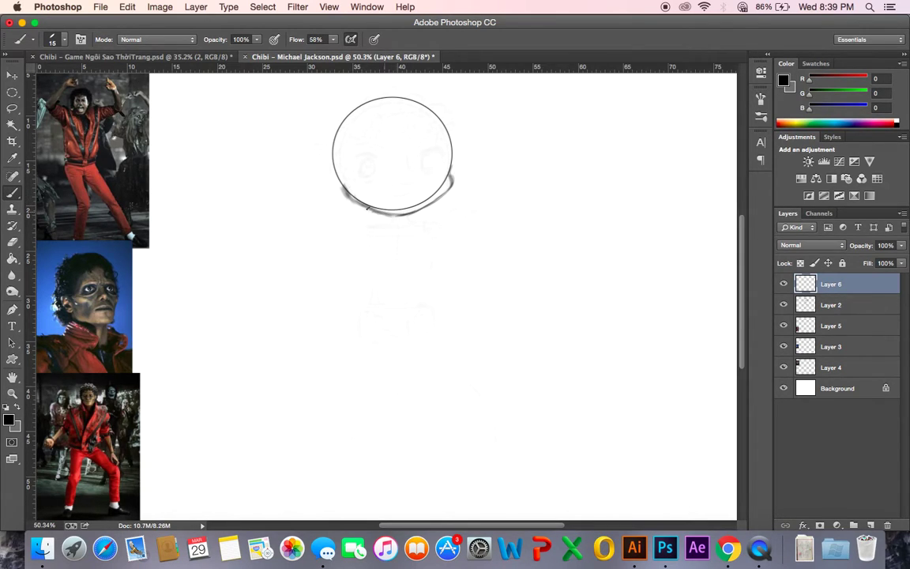
pyautogui.moveTo(345, 197); pyautogui.dragTo(398, 214)
pyautogui.moveTo(362, 208); pyautogui.dragTo(415, 208)
# - Draw a curved horizontal eye line and a vertical centre line across the head as face guides
pyautogui.moveTo(330, 172)
pyautogui.mouseDown()
pyautogui.moveTo(434, 169)
pyautogui.moveTo(384, 176)
pyautogui.moveTo(491, 158)
pyautogui.mouseUp()
pyautogui.moveTo(395, 98); pyautogui.dragTo(400, 200)
pyautogui.moveTo(401, 151); pyautogui.dragTo(400, 215)
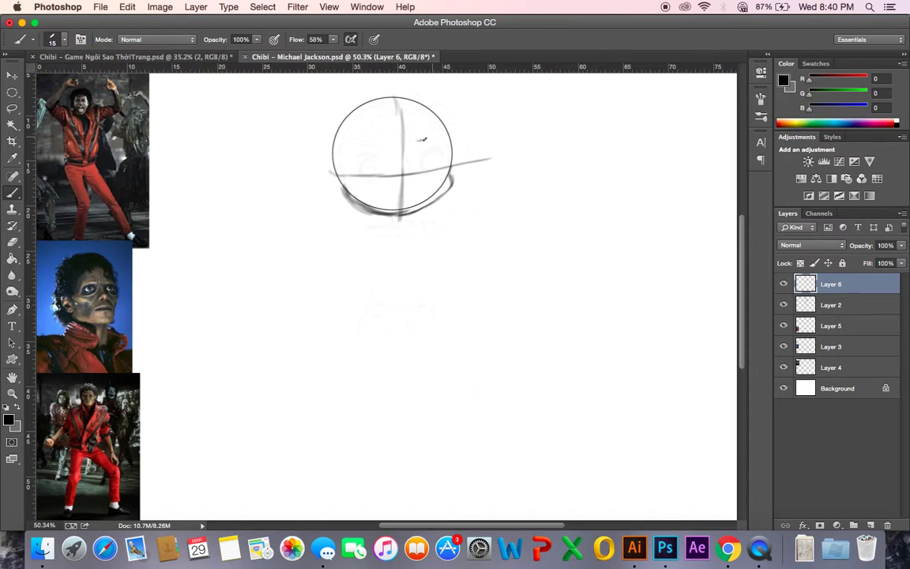
# - Sketch the eyebrows, two large oval chibi eyes with thick upper lids, and a small mouth on the face
pyautogui.moveTo(418, 140); pyautogui.dragTo(441, 134)
pyautogui.moveTo(381, 144); pyautogui.dragTo(352, 142)
pyautogui.moveTo(426, 156)
pyautogui.mouseDown()
pyautogui.moveTo(439, 153)
pyautogui.moveTo(442, 165)
pyautogui.moveTo(441, 158)
pyautogui.mouseUp()
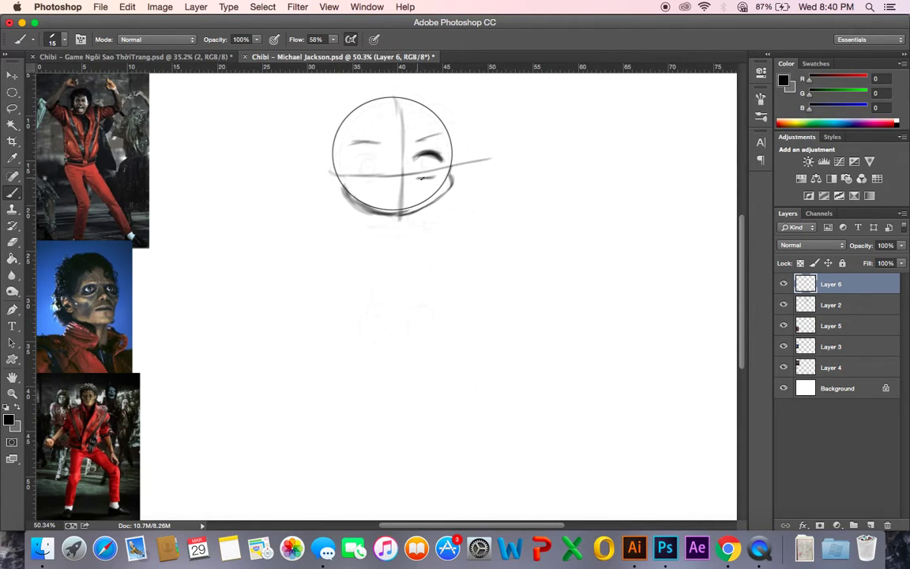
pyautogui.moveTo(429, 156)
pyautogui.mouseDown()
pyautogui.moveTo(419, 172)
pyautogui.moveTo(431, 161)
pyautogui.moveTo(428, 174)
pyautogui.moveTo(424, 162)
pyautogui.moveTo(433, 172)
pyautogui.mouseUp()
pyautogui.moveTo(354, 159)
pyautogui.mouseDown()
pyautogui.moveTo(375, 158)
pyautogui.moveTo(362, 156)
pyautogui.mouseUp()
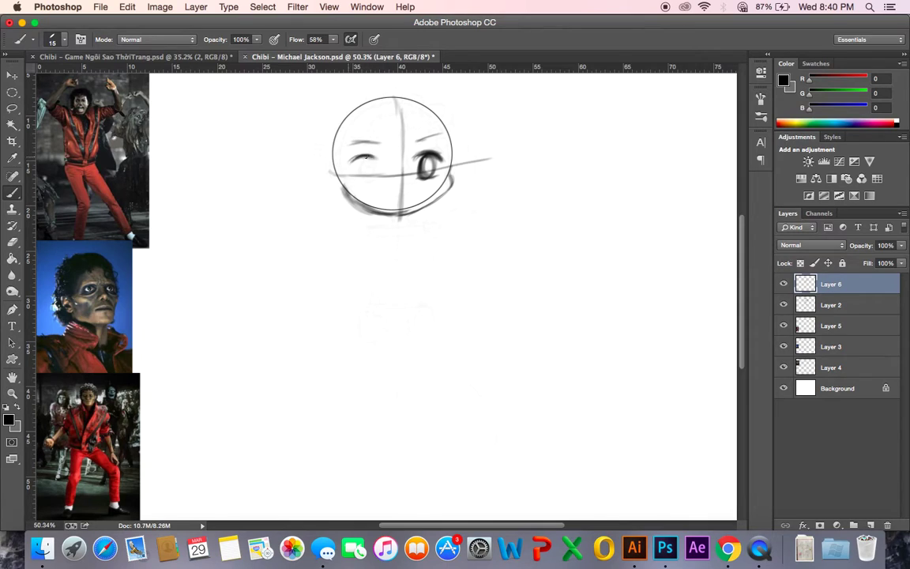
pyautogui.moveTo(425, 148); pyautogui.dragTo(415, 151)
pyautogui.moveTo(360, 181)
pyautogui.mouseDown()
pyautogui.moveTo(374, 179)
pyautogui.moveTo(361, 179)
pyautogui.moveTo(369, 173)
pyautogui.mouseUp()
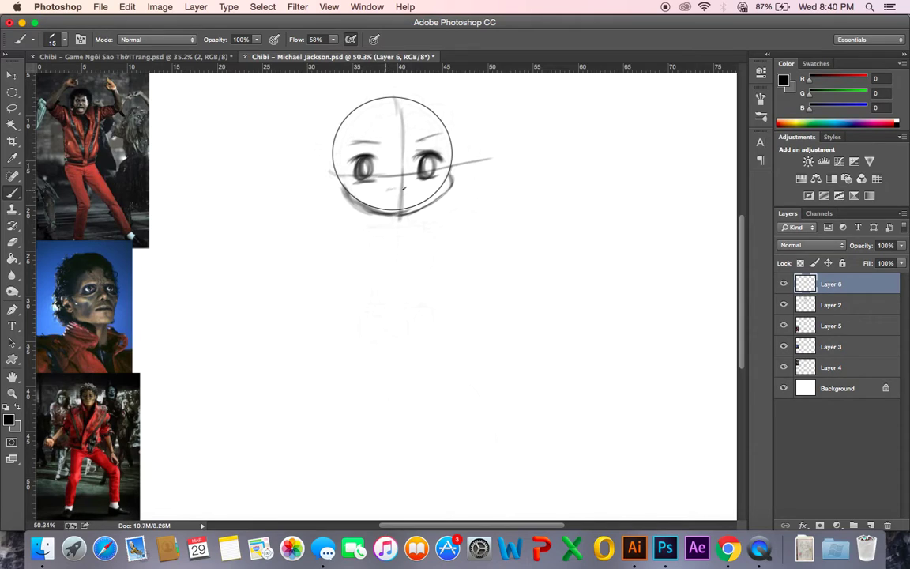
pyautogui.moveTo(386, 190); pyautogui.dragTo(409, 189)
pyautogui.moveTo(409, 190); pyautogui.dragTo(395, 197)
# - Sketch the stick skeleton below the head, with shoulder line, spine, hip line and two spread legs with circular joints
pyautogui.moveTo(398, 220)
pyautogui.mouseDown()
pyautogui.moveTo(373, 232)
pyautogui.moveTo(431, 225)
pyautogui.mouseUp()
pyautogui.moveTo(368, 230)
pyautogui.mouseDown()
pyautogui.moveTo(395, 320)
pyautogui.moveTo(418, 316)
pyautogui.moveTo(368, 320)
pyautogui.moveTo(386, 393)
pyautogui.moveTo(348, 447)
pyautogui.mouseUp()
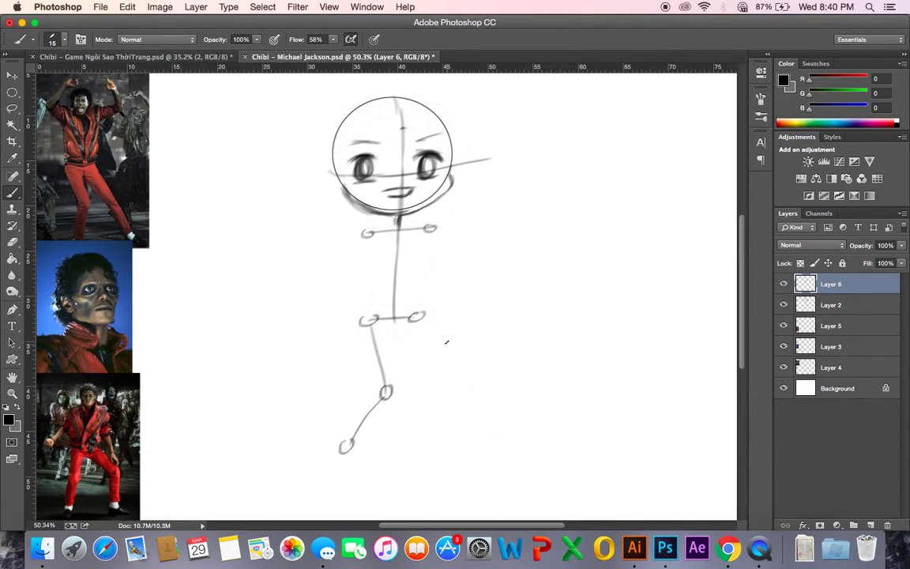
pyautogui.moveTo(421, 326); pyautogui.dragTo(488, 432)
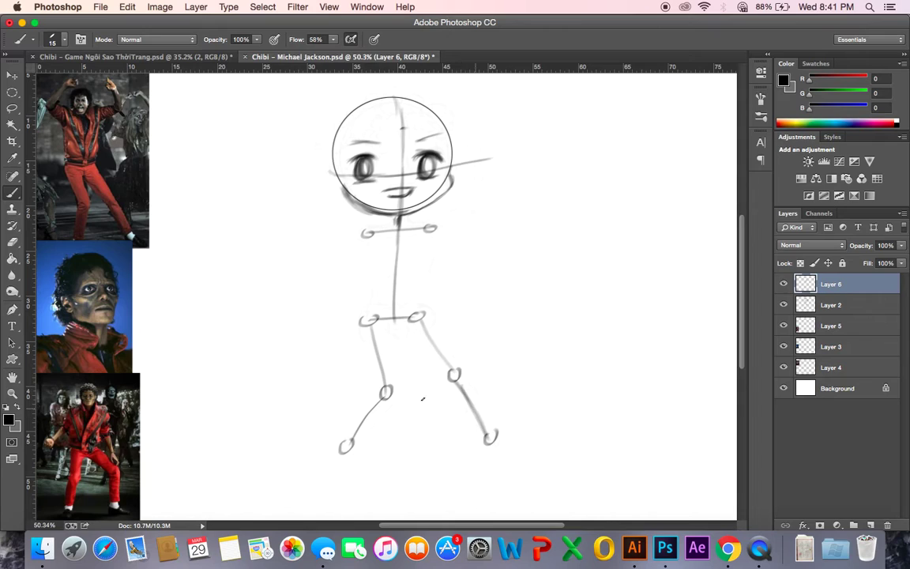
# - Sketch blocky wedge-shaped feet below both ankle joints
pyautogui.moveTo(343, 454)
pyautogui.mouseDown()
pyautogui.moveTo(348, 481)
pyautogui.moveTo(358, 471)
pyautogui.moveTo(367, 499)
pyautogui.mouseUp()
pyautogui.moveTo(345, 491)
pyautogui.mouseDown()
pyautogui.moveTo(346, 501)
pyautogui.moveTo(372, 496)
pyautogui.mouseUp()
pyautogui.moveTo(342, 452)
pyautogui.mouseDown()
pyautogui.moveTo(332, 465)
pyautogui.moveTo(345, 497)
pyautogui.mouseUp()
pyautogui.moveTo(490, 447)
pyautogui.mouseDown()
pyautogui.moveTo(516, 470)
pyautogui.moveTo(534, 460)
pyautogui.mouseUp()
pyautogui.moveTo(533, 460)
pyautogui.mouseDown()
pyautogui.moveTo(521, 478)
pyautogui.moveTo(539, 472)
pyautogui.mouseUp()
pyautogui.moveTo(492, 448); pyautogui.dragTo(525, 479)
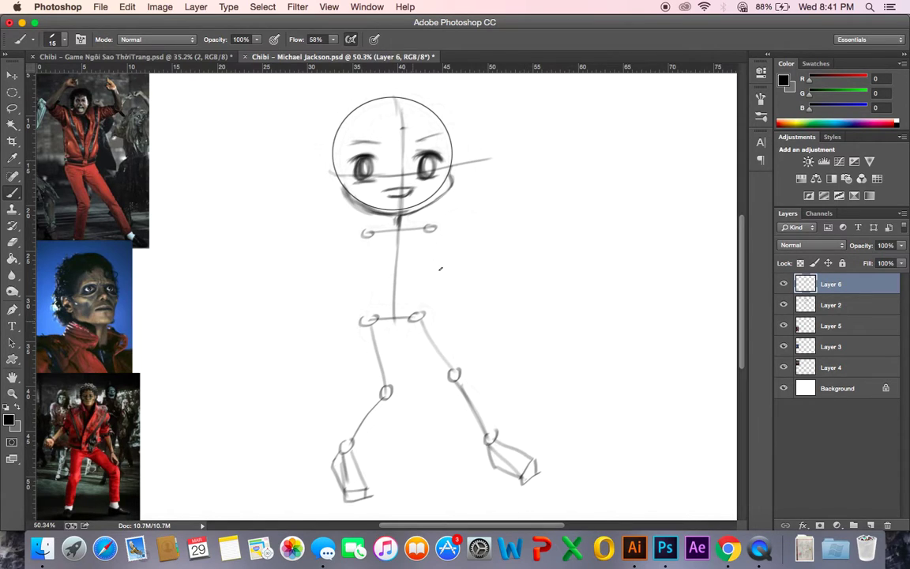
# - Sketch both raised arms as jointed lines from the shoulders, ending in simple hand shapes beside the head
pyautogui.moveTo(434, 229)
pyautogui.mouseDown()
pyautogui.moveTo(474, 208)
pyautogui.moveTo(488, 161)
pyautogui.moveTo(479, 167)
pyautogui.moveTo(477, 202)
pyautogui.mouseUp()
pyautogui.moveTo(481, 160); pyautogui.dragTo(481, 151)
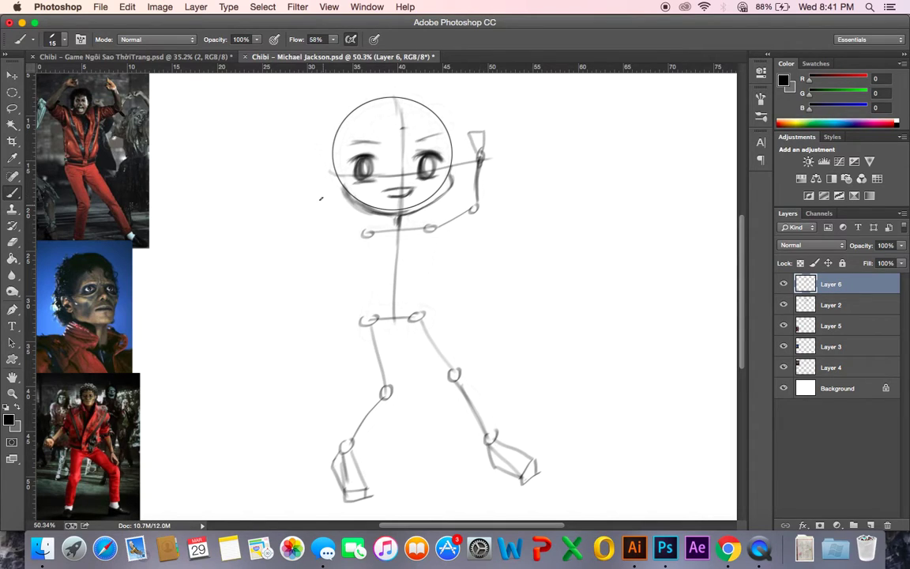
pyautogui.moveTo(340, 221)
pyautogui.mouseDown()
pyautogui.moveTo(365, 230)
pyautogui.moveTo(322, 203)
pyautogui.moveTo(321, 192)
pyautogui.mouseUp()
pyautogui.moveTo(318, 151)
pyautogui.mouseDown()
pyautogui.moveTo(321, 175)
pyautogui.moveTo(319, 145)
pyautogui.moveTo(333, 127)
pyautogui.moveTo(351, 134)
pyautogui.mouseUp()
pyautogui.moveTo(477, 146); pyautogui.dragTo(489, 128)
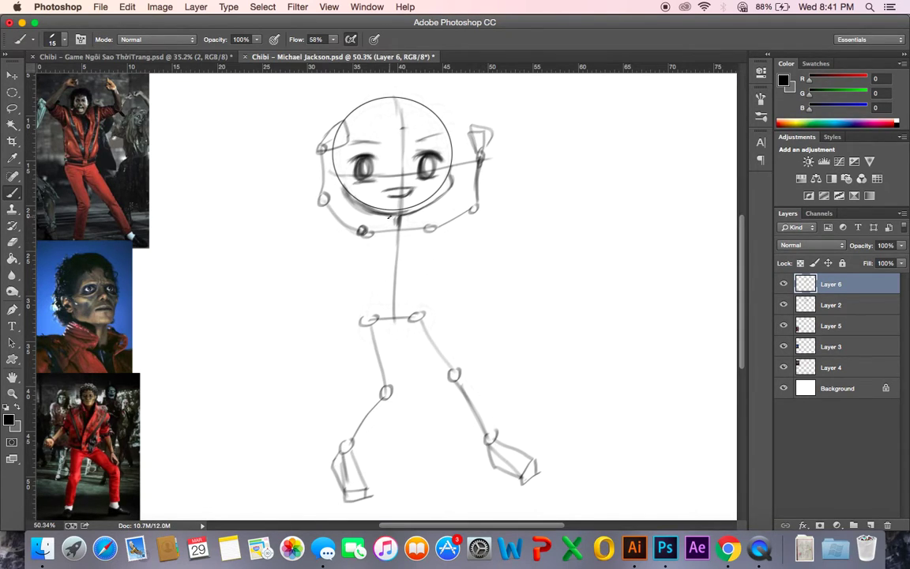
# - Block in the neck, chest, waist and pelvis around the spine, with circles for the belly and hip joints
pyautogui.moveTo(397, 218)
pyautogui.mouseDown()
pyautogui.moveTo(406, 224)
pyautogui.moveTo(388, 222)
pyautogui.moveTo(427, 231)
pyautogui.moveTo(431, 258)
pyautogui.mouseUp()
pyautogui.moveTo(368, 248)
pyautogui.mouseDown()
pyautogui.moveTo(369, 259)
pyautogui.moveTo(430, 259)
pyautogui.moveTo(371, 259)
pyautogui.moveTo(428, 264)
pyautogui.mouseUp()
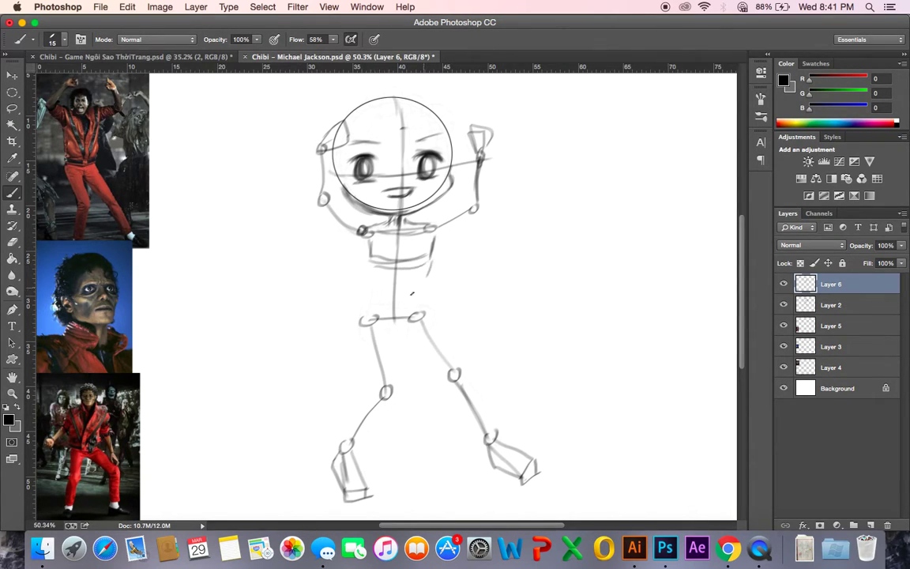
pyautogui.moveTo(373, 279)
pyautogui.mouseDown()
pyautogui.moveTo(429, 279)
pyautogui.moveTo(410, 305)
pyautogui.moveTo(399, 281)
pyautogui.moveTo(415, 304)
pyautogui.mouseUp()
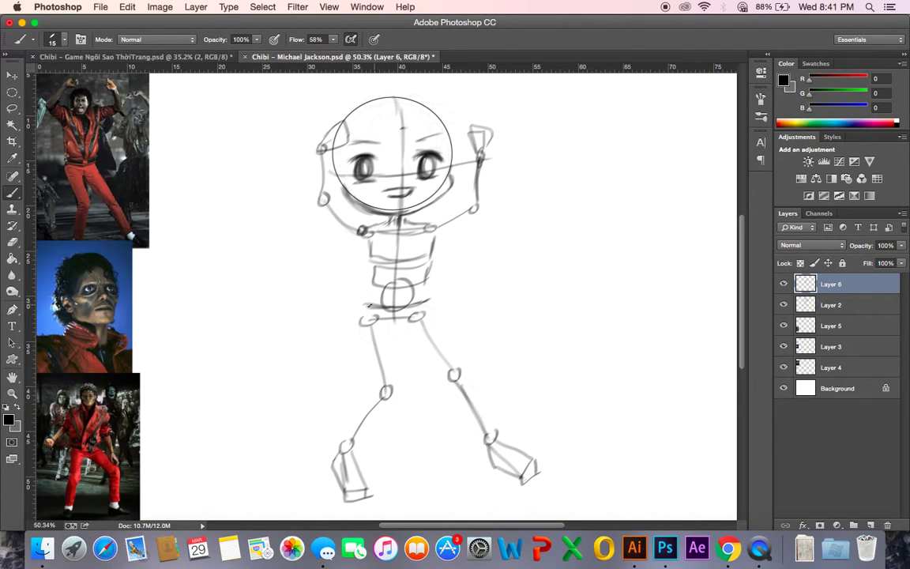
pyautogui.moveTo(422, 298); pyautogui.dragTo(431, 298)
pyautogui.moveTo(366, 305)
pyautogui.mouseDown()
pyautogui.moveTo(362, 339)
pyautogui.moveTo(367, 311)
pyautogui.mouseUp()
pyautogui.moveTo(433, 309); pyautogui.dragTo(430, 305)
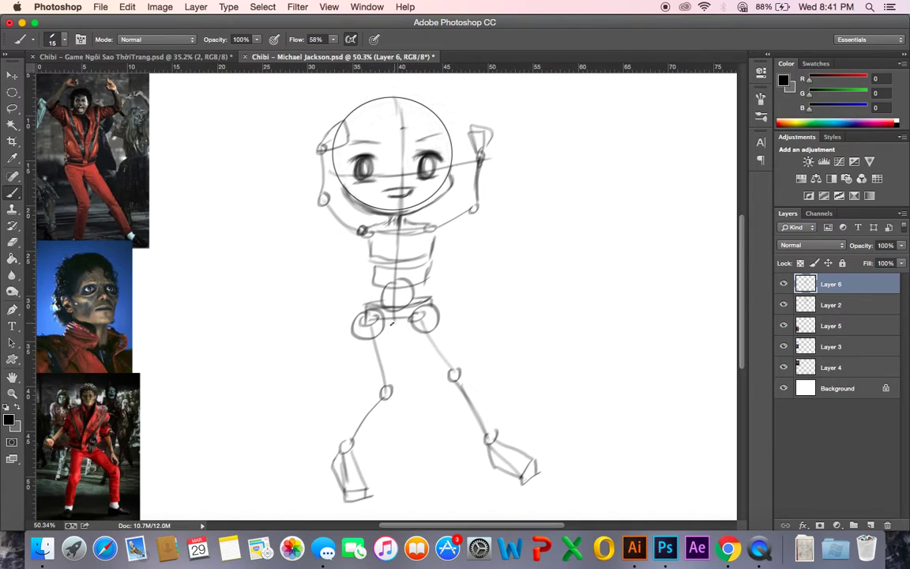
pyautogui.moveTo(361, 308); pyautogui.dragTo(374, 304)
# - Outline the thighs and calves of both legs around the stick skeleton down to the ankles
pyautogui.moveTo(369, 370)
pyautogui.mouseDown()
pyautogui.moveTo(360, 343)
pyautogui.moveTo(376, 391)
pyautogui.mouseUp()
pyautogui.moveTo(389, 335)
pyautogui.mouseDown()
pyautogui.moveTo(396, 369)
pyautogui.moveTo(383, 401)
pyautogui.moveTo(368, 379)
pyautogui.moveTo(373, 392)
pyautogui.moveTo(344, 436)
pyautogui.mouseUp()
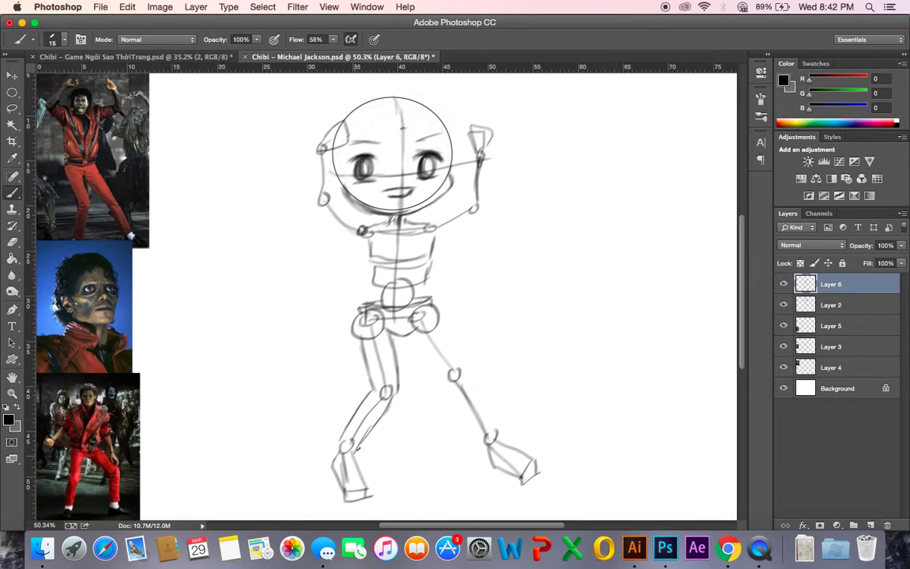
pyautogui.moveTo(413, 342); pyautogui.dragTo(441, 376)
pyautogui.moveTo(440, 327); pyautogui.dragTo(458, 366)
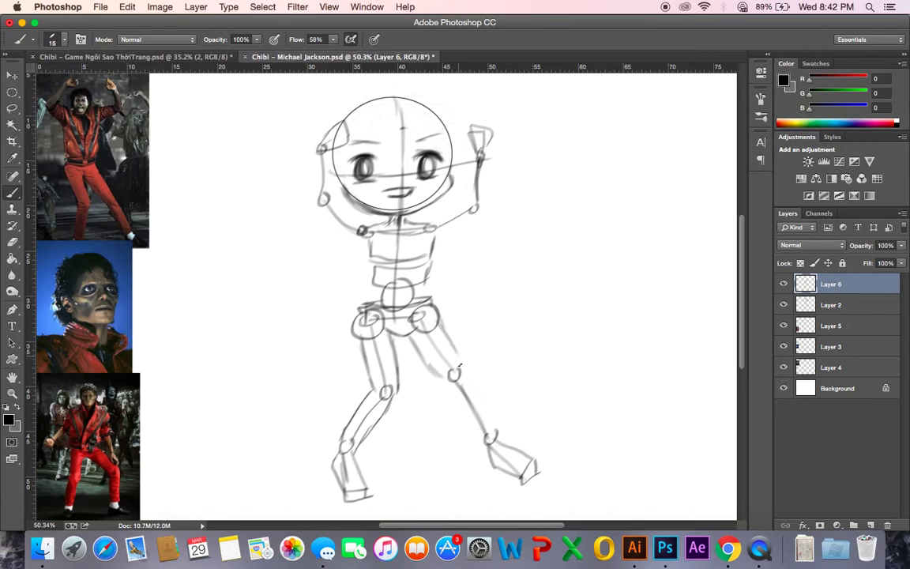
pyautogui.moveTo(414, 339); pyautogui.dragTo(482, 438)
pyautogui.moveTo(462, 363)
pyautogui.mouseDown()
pyautogui.moveTo(471, 396)
pyautogui.moveTo(461, 376)
pyautogui.moveTo(495, 431)
pyautogui.mouseUp()
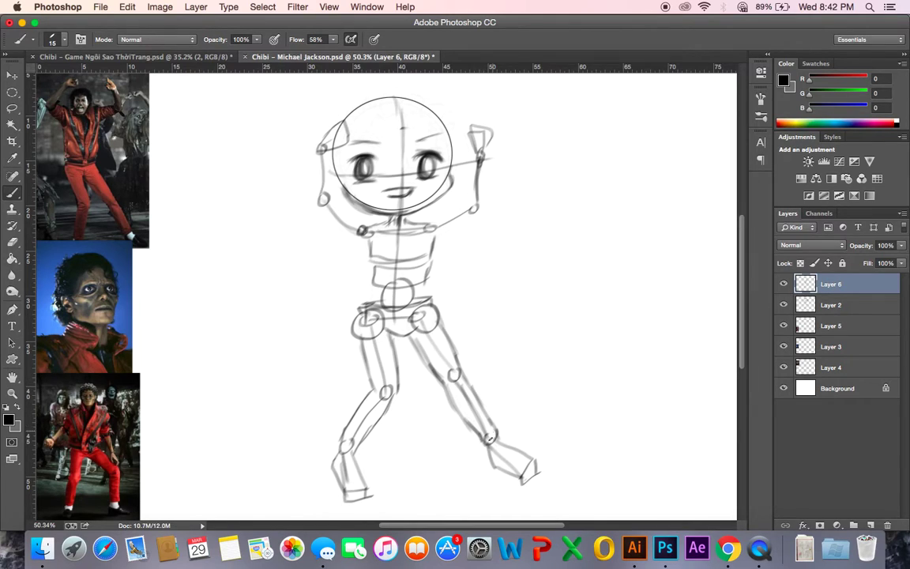
# - Outline the upper arms and forearms of both raised arms around their stick lines and emphasise the joints
pyautogui.moveTo(430, 222)
pyautogui.mouseDown()
pyautogui.moveTo(435, 237)
pyautogui.moveTo(438, 220)
pyautogui.moveTo(468, 203)
pyautogui.moveTo(466, 224)
pyautogui.moveTo(474, 168)
pyautogui.mouseUp()
pyautogui.moveTo(478, 204)
pyautogui.mouseDown()
pyautogui.moveTo(486, 161)
pyautogui.moveTo(481, 199)
pyautogui.mouseUp()
pyautogui.moveTo(483, 164); pyautogui.dragTo(480, 199)
pyautogui.moveTo(322, 201); pyautogui.dragTo(325, 207)
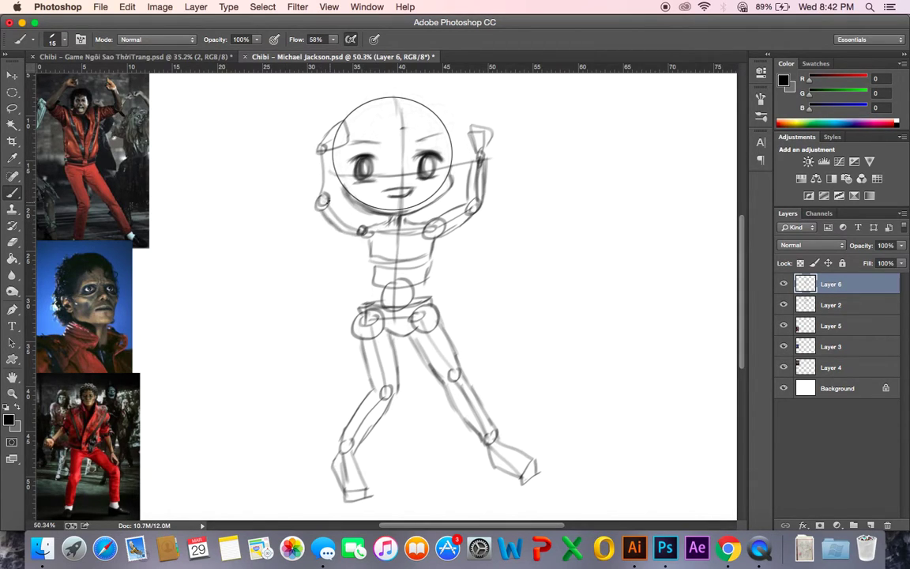
pyautogui.moveTo(330, 204); pyautogui.dragTo(357, 219)
pyautogui.moveTo(328, 212); pyautogui.dragTo(359, 226)
pyautogui.moveTo(349, 224); pyautogui.dragTo(362, 231)
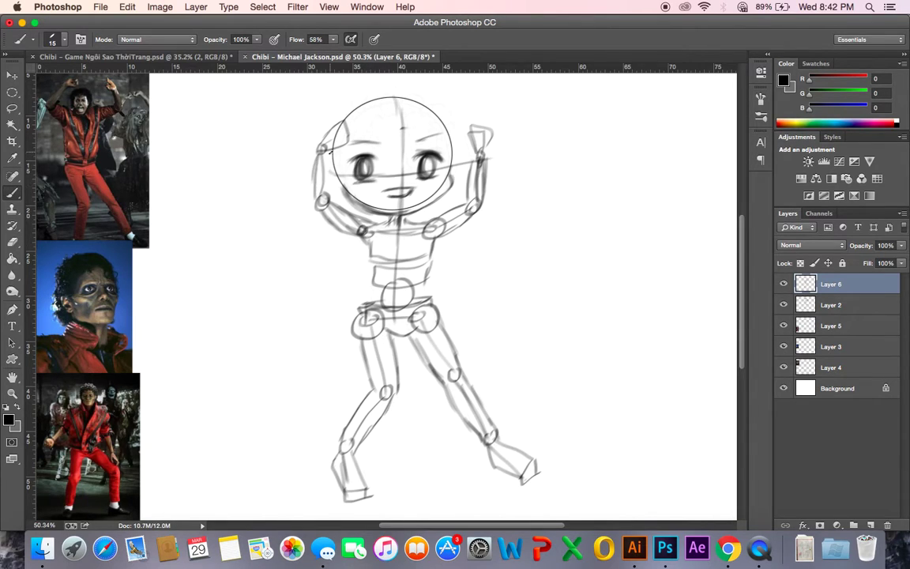
pyautogui.moveTo(316, 151); pyautogui.dragTo(324, 201)
# - Draw darker side contours of the torso from the armpits to the waist and down over one hip
pyautogui.moveTo(434, 240); pyautogui.dragTo(435, 259)
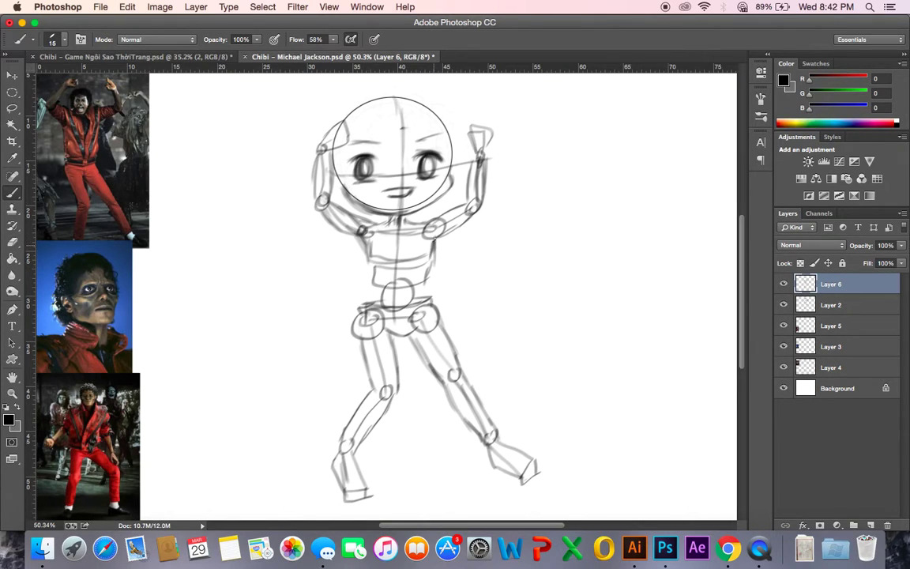
pyautogui.moveTo(434, 244); pyautogui.dragTo(432, 283)
pyautogui.moveTo(365, 257); pyautogui.dragTo(371, 298)
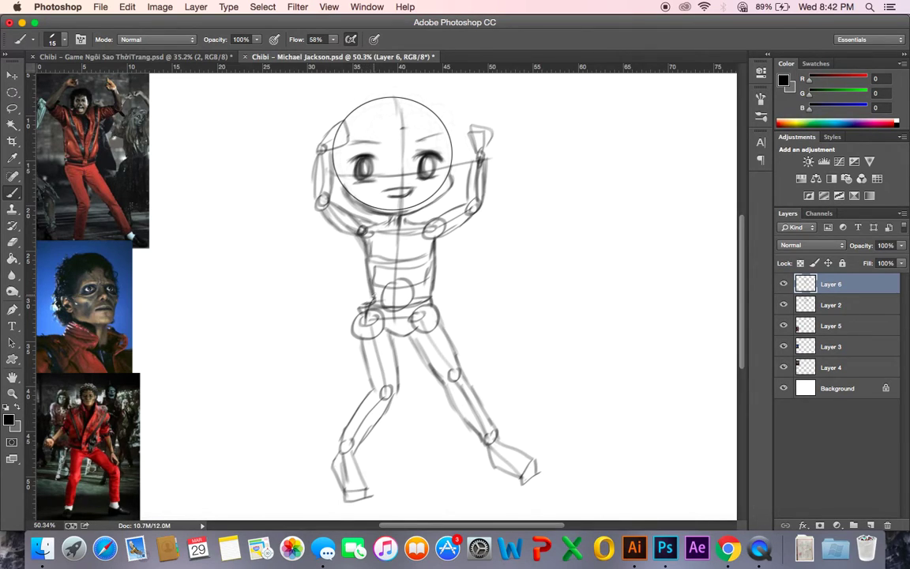
pyautogui.moveTo(369, 298); pyautogui.dragTo(363, 336)
pyautogui.moveTo(360, 309); pyautogui.dragTo(368, 357)
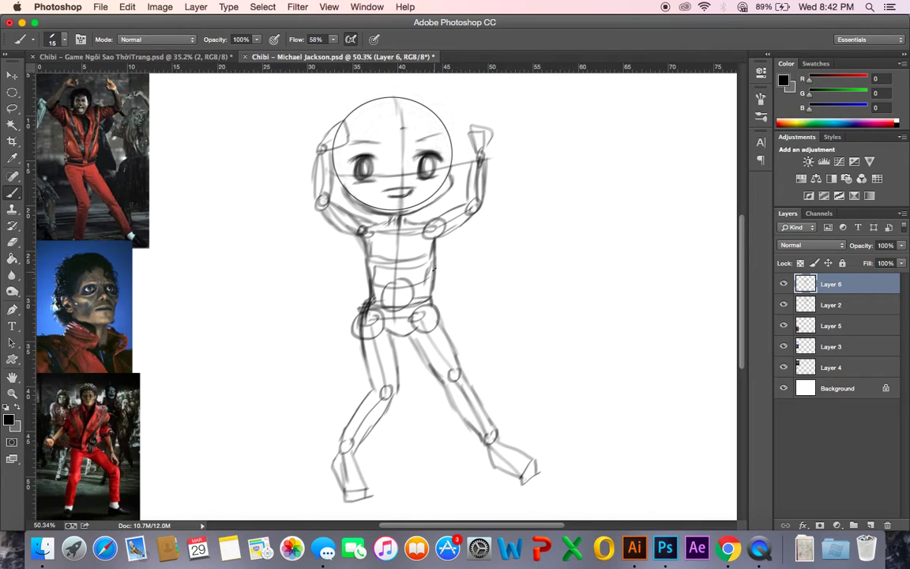
# - Darken the contour from the torso's right side over the hip and thigh, plus the crotch and the other leg's inner thigh
pyautogui.moveTo(434, 249)
pyautogui.mouseDown()
pyautogui.moveTo(429, 298)
pyautogui.moveTo(455, 360)
pyautogui.mouseUp()
pyautogui.moveTo(426, 314); pyautogui.dragTo(428, 337)
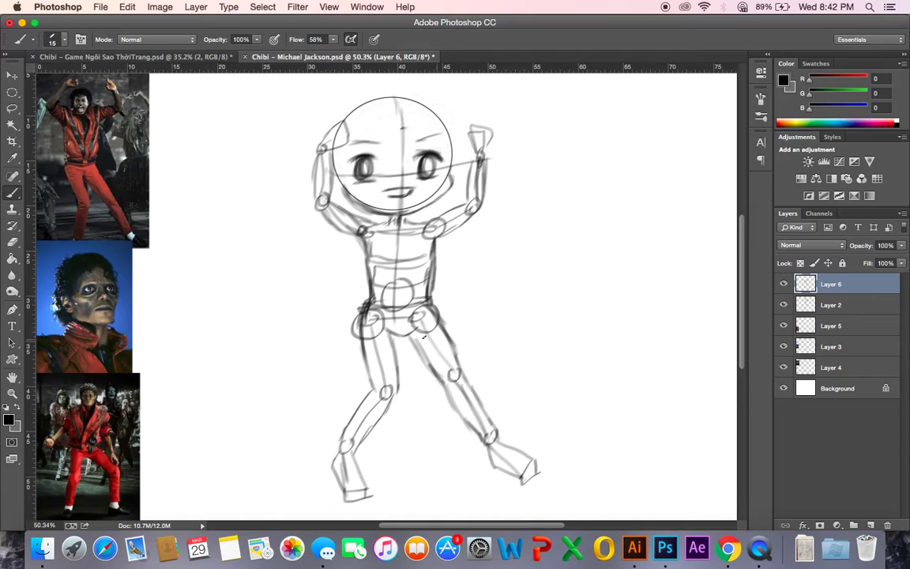
pyautogui.moveTo(412, 333); pyautogui.dragTo(398, 346)
pyautogui.moveTo(399, 342); pyautogui.dragTo(392, 399)
pyautogui.moveTo(404, 335); pyautogui.dragTo(395, 330)
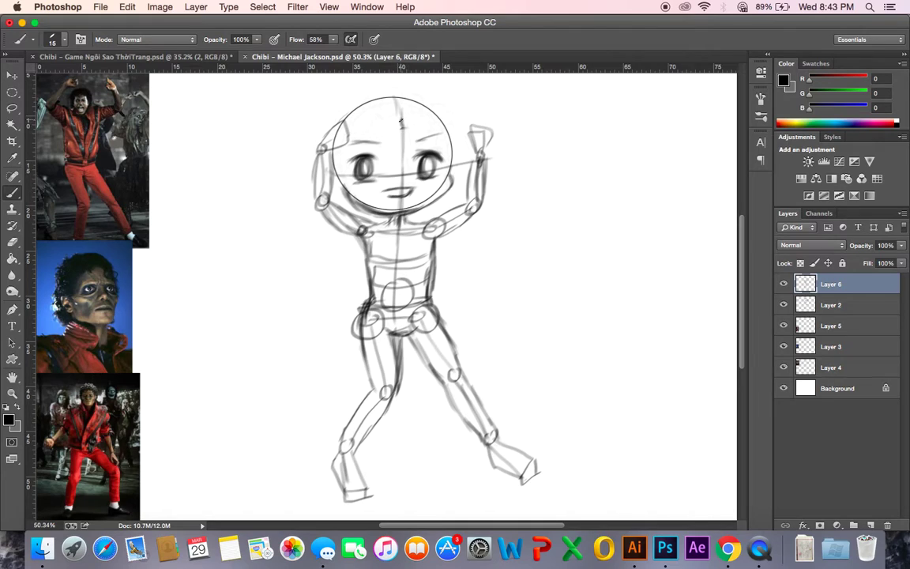
# - Sketch curly bangs across the forehead and a wavy outline of short curly hair around the head circle
pyautogui.moveTo(410, 118)
pyautogui.mouseDown()
pyautogui.moveTo(392, 141)
pyautogui.moveTo(394, 117)
pyautogui.moveTo(386, 138)
pyautogui.moveTo(445, 116)
pyautogui.moveTo(420, 113)
pyautogui.moveTo(431, 112)
pyautogui.moveTo(423, 121)
pyautogui.moveTo(435, 127)
pyautogui.moveTo(428, 113)
pyautogui.moveTo(450, 125)
pyautogui.moveTo(438, 133)
pyautogui.moveTo(449, 141)
pyautogui.moveTo(394, 113)
pyautogui.moveTo(346, 146)
pyautogui.mouseUp()
pyautogui.moveTo(376, 113)
pyautogui.mouseDown()
pyautogui.moveTo(347, 119)
pyautogui.moveTo(348, 101)
pyautogui.moveTo(365, 89)
pyautogui.moveTo(408, 88)
pyautogui.moveTo(447, 100)
pyautogui.moveTo(463, 164)
pyautogui.mouseUp()
pyautogui.moveTo(368, 93)
pyautogui.mouseDown()
pyautogui.moveTo(335, 112)
pyautogui.moveTo(324, 154)
pyautogui.mouseUp()
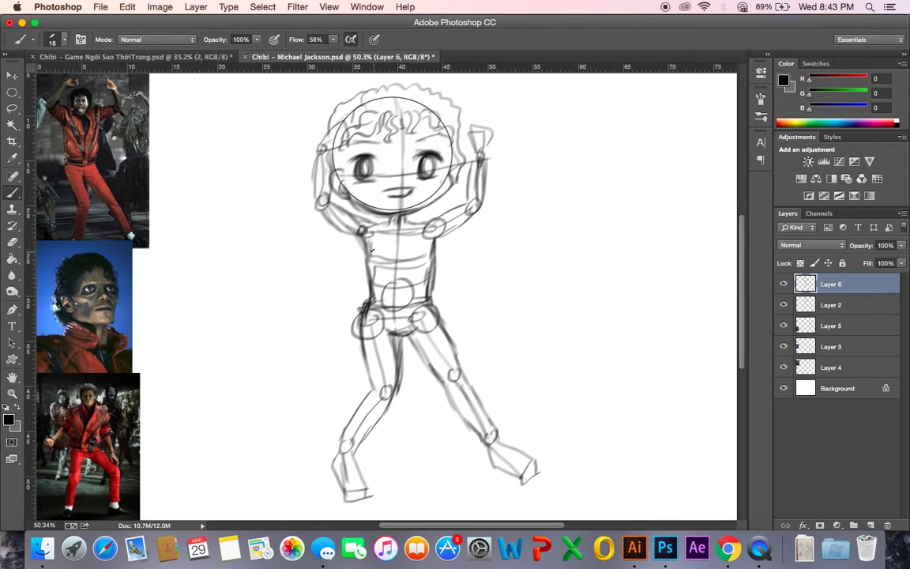
# - Strengthen the body's side contours and the outstretched leg down to the ankle, and define its pointed foot
pyautogui.moveTo(365, 289)
pyautogui.mouseDown()
pyautogui.moveTo(374, 309)
pyautogui.moveTo(365, 348)
pyautogui.mouseUp()
pyautogui.moveTo(435, 246)
pyautogui.mouseDown()
pyautogui.moveTo(437, 317)
pyautogui.moveTo(465, 380)
pyautogui.moveTo(486, 393)
pyautogui.moveTo(498, 436)
pyautogui.mouseUp()
pyautogui.moveTo(468, 379); pyautogui.dragTo(503, 444)
pyautogui.moveTo(450, 395); pyautogui.dragTo(489, 443)
pyautogui.moveTo(407, 343)
pyautogui.mouseDown()
pyautogui.moveTo(429, 387)
pyautogui.moveTo(531, 482)
pyautogui.moveTo(548, 472)
pyautogui.mouseUp()
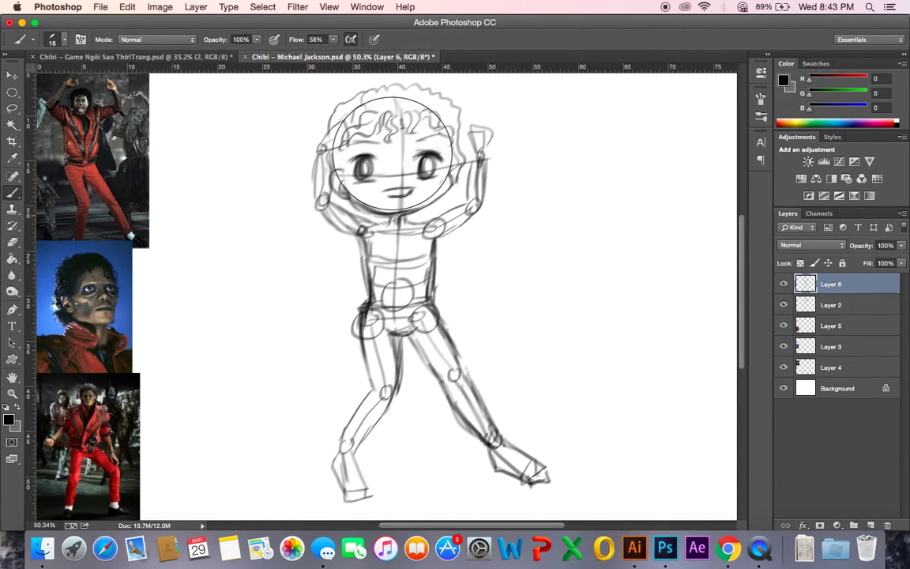
# - Lasso the body below the chest and warp it so the waist and hips shift toward the bent leg, and clear the selection
pyautogui.press('l')
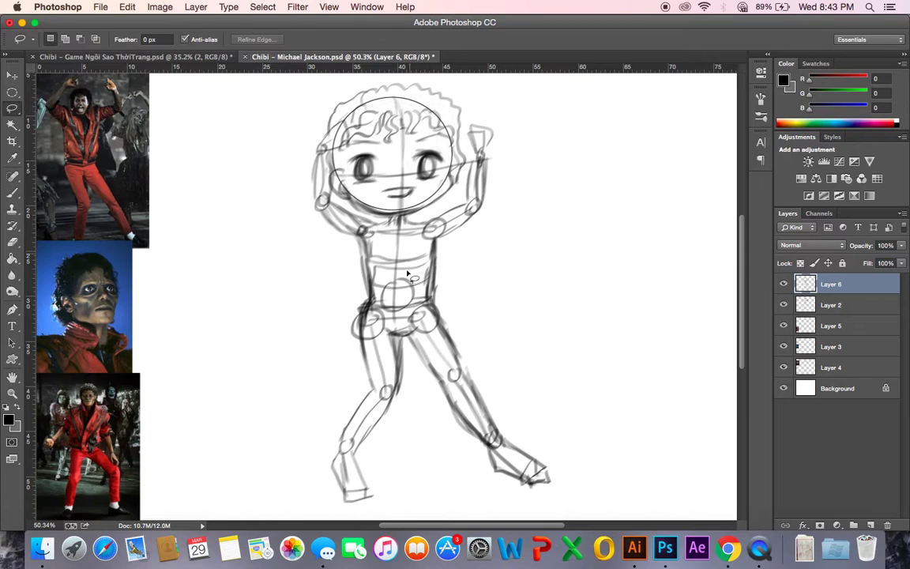
pyautogui.moveTo(328, 245)
pyautogui.mouseDown()
pyautogui.moveTo(549, 348)
pyautogui.moveTo(535, 503)
pyautogui.moveTo(344, 506)
pyautogui.moveTo(284, 265)
pyautogui.moveTo(330, 244)
pyautogui.mouseUp()
pyautogui.press('super+t')
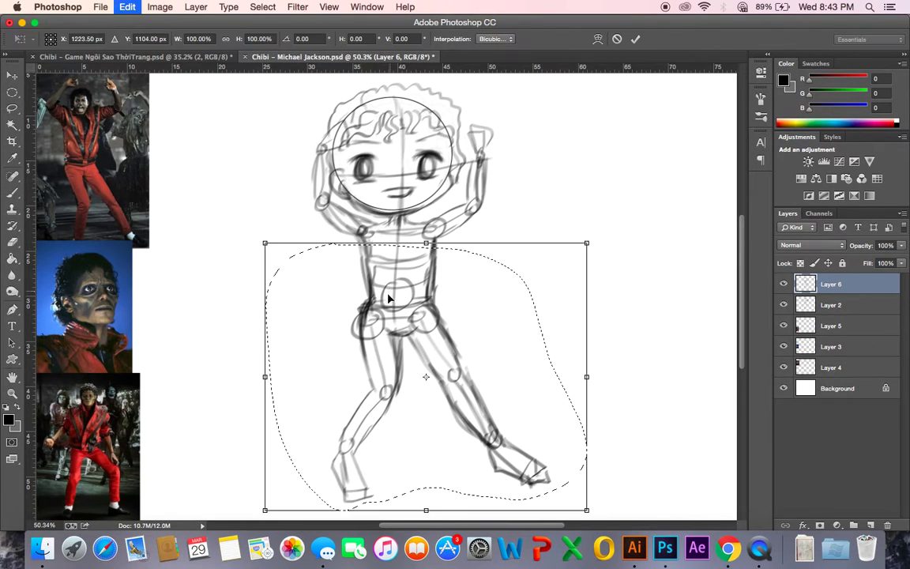
pyautogui.rightClick(413, 286)
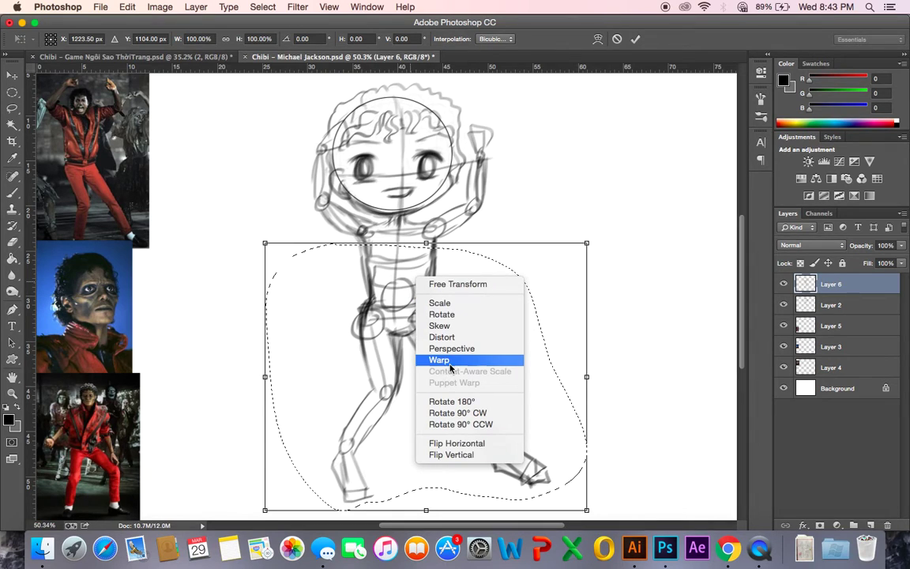
pyautogui.click(439, 360)
pyautogui.moveTo(388, 317)
pyautogui.mouseDown()
pyautogui.moveTo(378, 319)
pyautogui.moveTo(409, 289)
pyautogui.moveTo(366, 338)
pyautogui.moveTo(348, 324)
pyautogui.moveTo(371, 292)
pyautogui.moveTo(376, 244)
pyautogui.mouseUp()
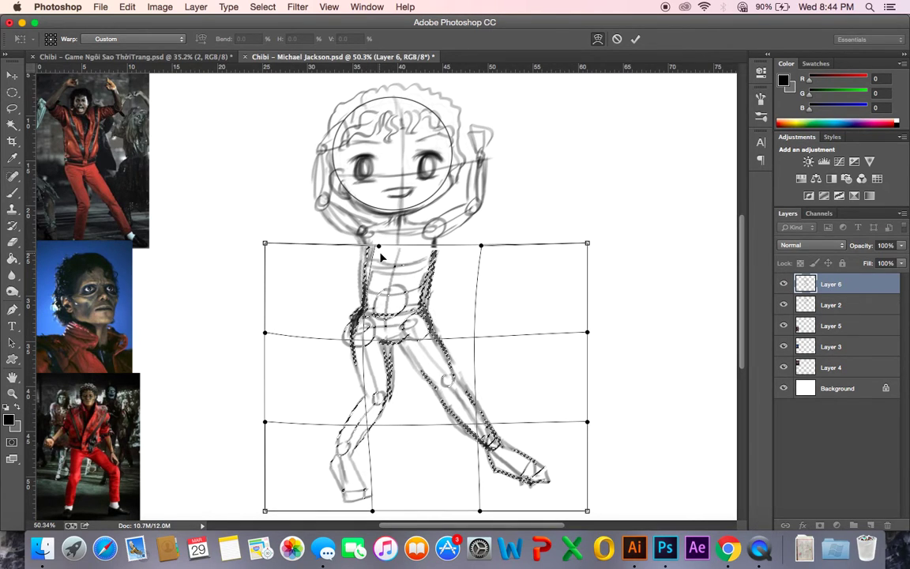
pyautogui.press('Return')
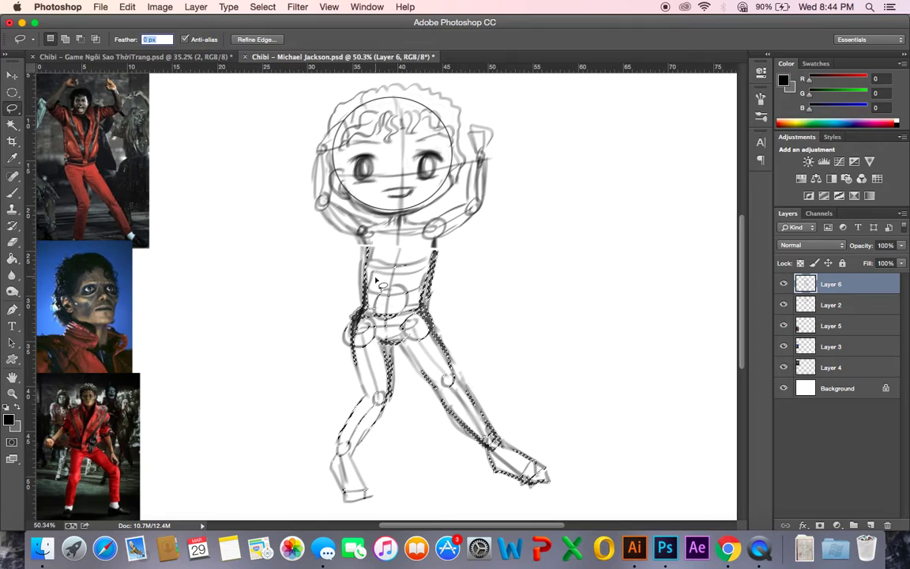
pyautogui.hotkey('ctrl', 'd')
pyautogui.write('b')
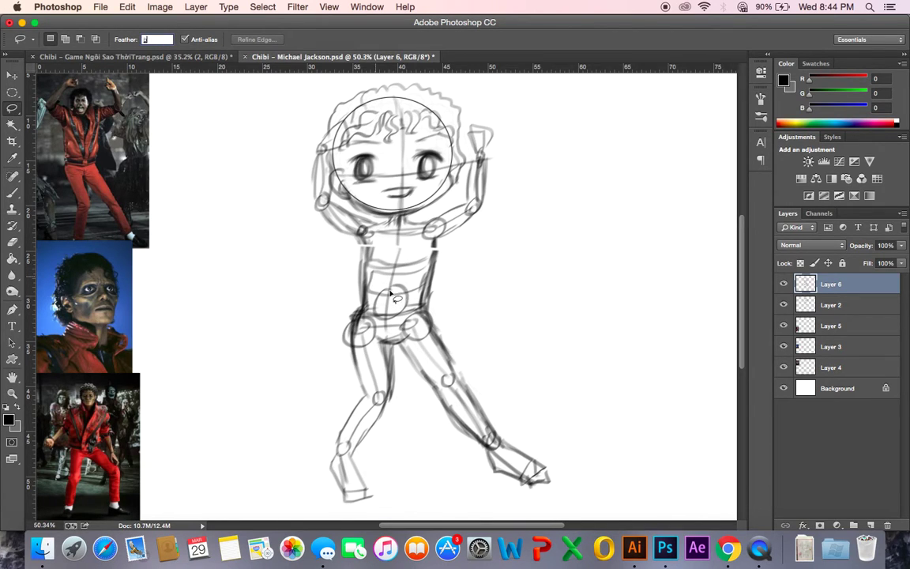
pyautogui.click(354, 235)
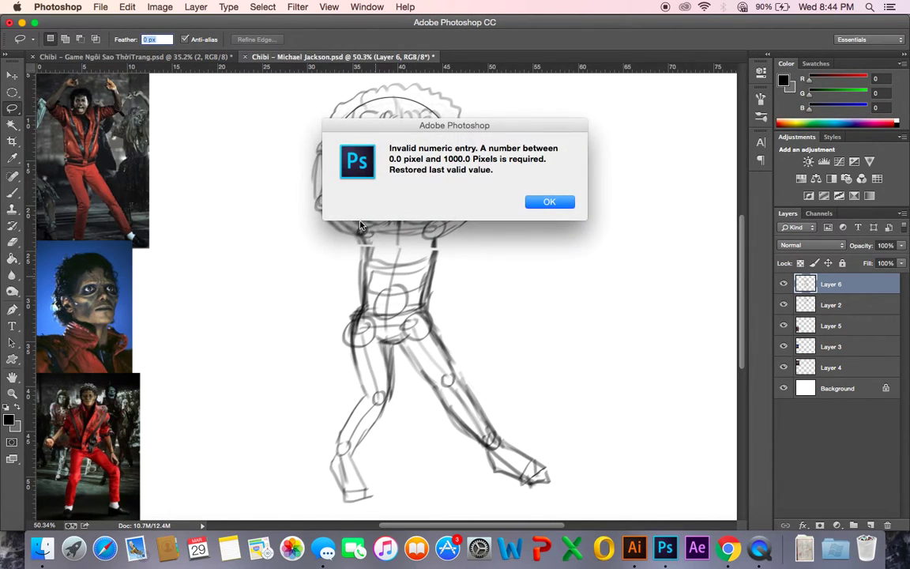
pyautogui.click(549, 201)
# - Redraw the armpit and torso contours over the warp gap and reinforce the outlines of both legs with the Brush
pyautogui.press('b')
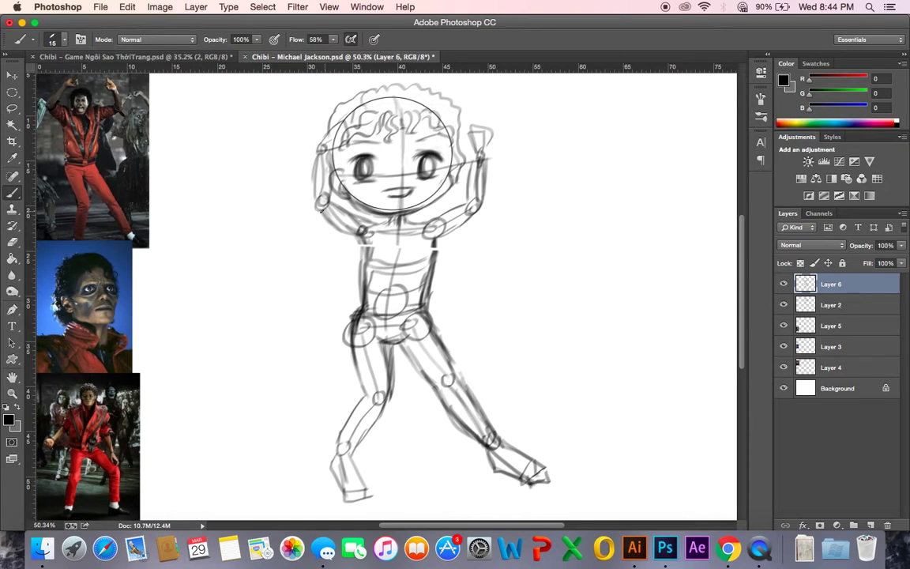
pyautogui.moveTo(364, 262); pyautogui.dragTo(361, 232)
pyautogui.moveTo(438, 242)
pyautogui.mouseDown()
pyautogui.moveTo(424, 309)
pyautogui.moveTo(465, 376)
pyautogui.mouseUp()
pyautogui.moveTo(406, 341); pyautogui.dragTo(430, 388)
pyautogui.moveTo(355, 345); pyautogui.dragTo(369, 397)
pyautogui.moveTo(391, 349)
pyautogui.mouseDown()
pyautogui.moveTo(391, 395)
pyautogui.moveTo(351, 446)
pyautogui.mouseUp()
pyautogui.moveTo(365, 400); pyautogui.dragTo(339, 452)
pyautogui.moveTo(483, 449); pyautogui.dragTo(485, 434)
pyautogui.moveTo(410, 326); pyautogui.dragTo(443, 389)
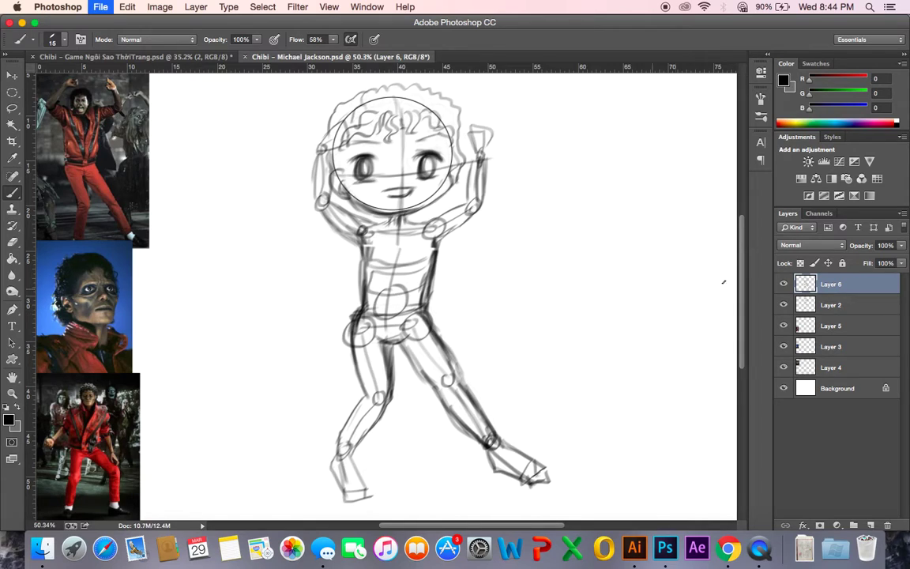
# - Merge Layer 2 down into Layer 5
pyautogui.click(790, 305)
pyautogui.hotkey('ctrl', 'e')
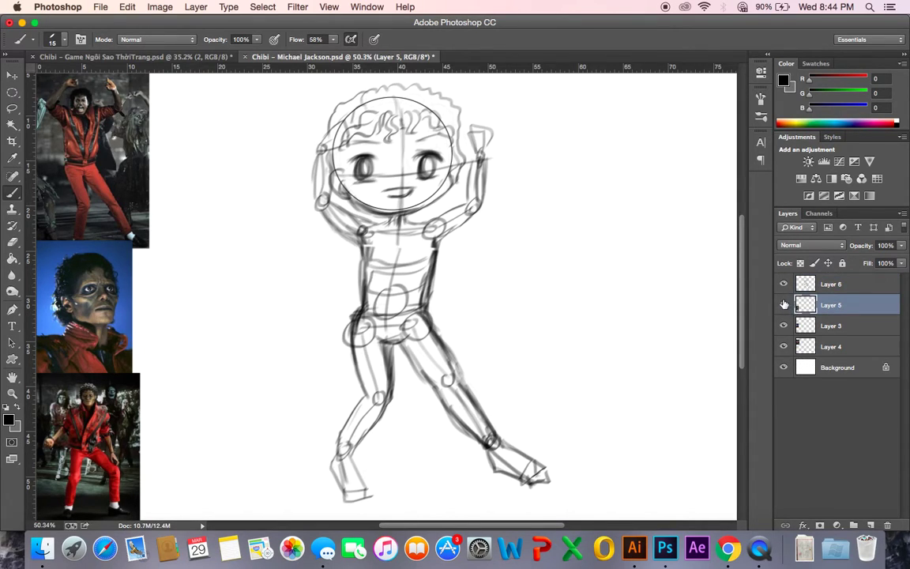
# - Lower the opacity of sketch Layer 6 to 36% and add a new layer above it
pyautogui.click(855, 285)
pyautogui.click(900, 264)
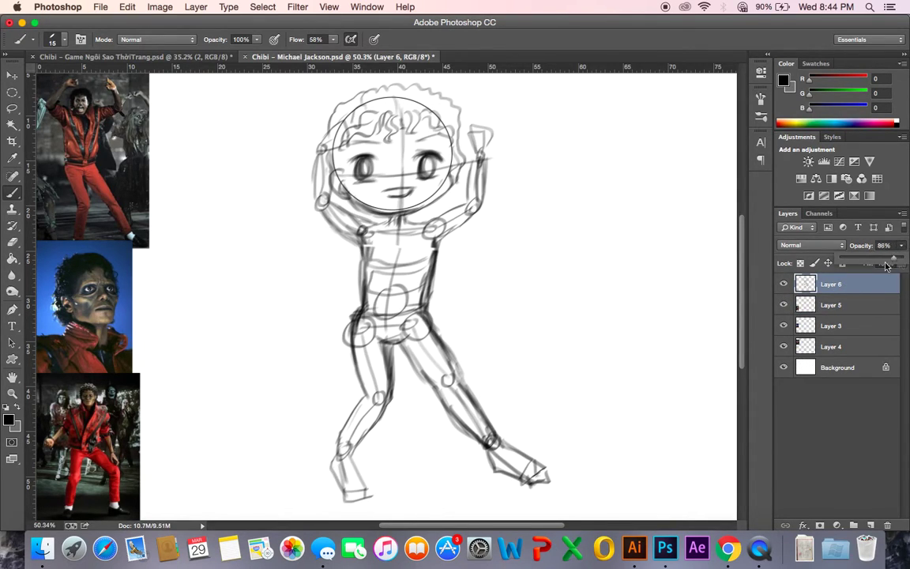
pyautogui.moveTo(897, 263); pyautogui.dragTo(863, 260)
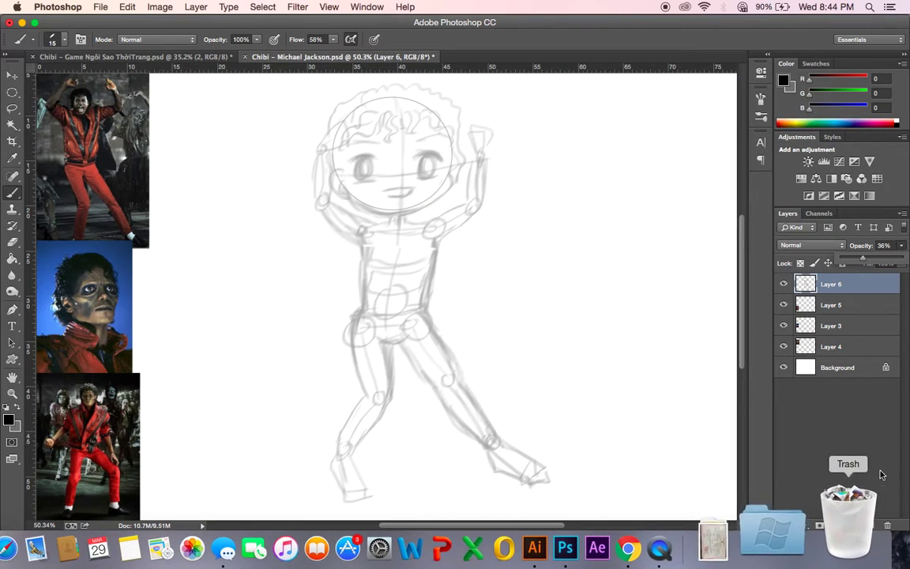
pyautogui.click(871, 525)
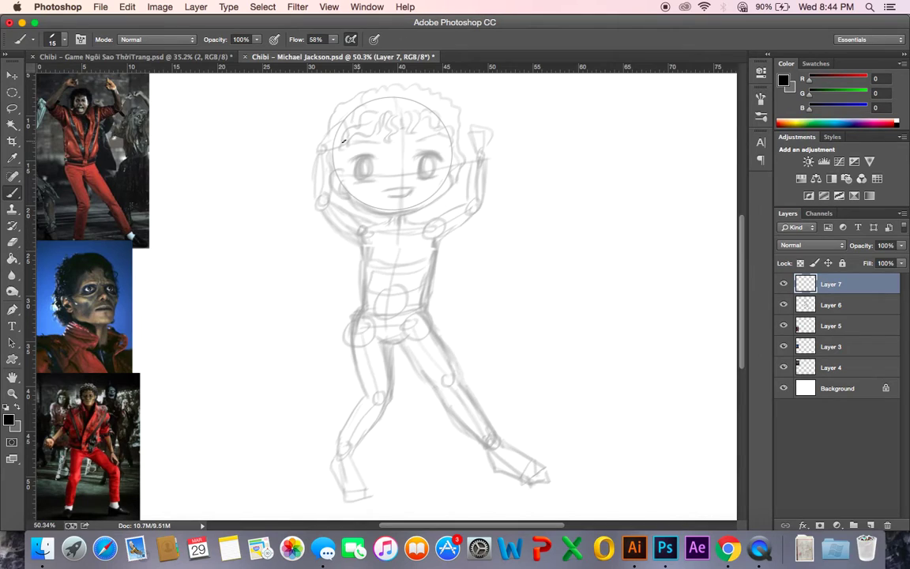
pyautogui.press('m')
pyautogui.moveTo(346, 101)
pyautogui.mouseDown()
pyautogui.moveTo(388, 150)
pyautogui.moveTo(399, 148)
pyautogui.mouseUp()
pyautogui.press('super+d')
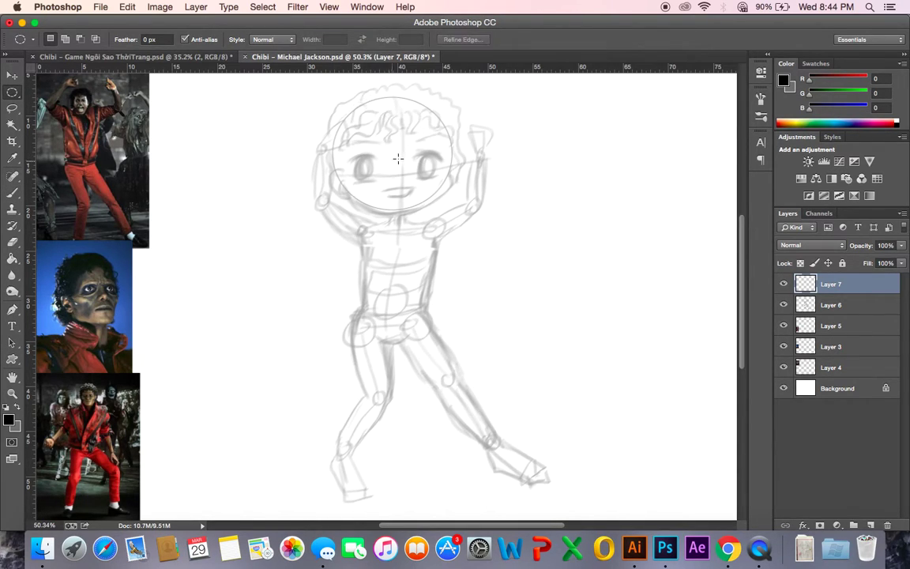
# - Draw a dark jawline with the Brush on Layer 7, following the cheeks and chin of the faded head sketch
pyautogui.press('b')
pyautogui.scroll(-1, 403, 146)
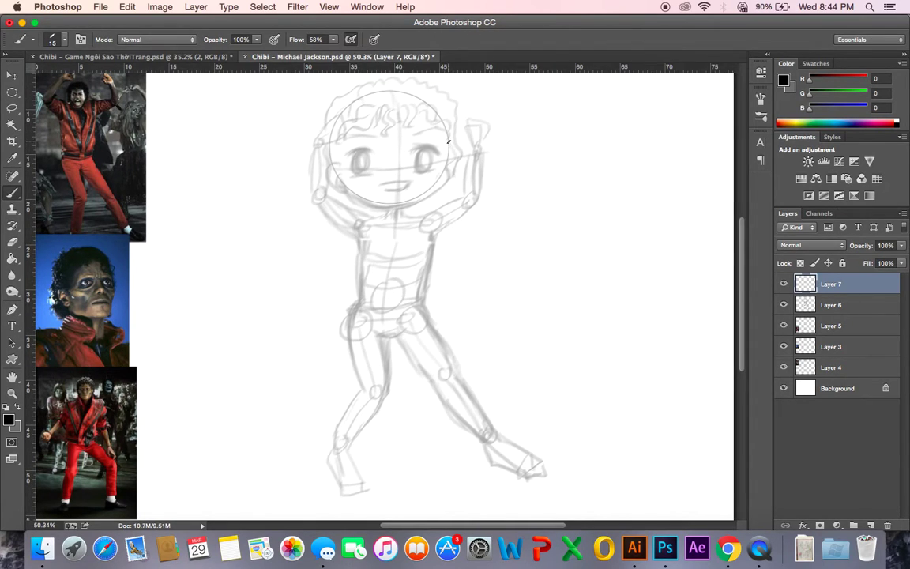
pyautogui.moveTo(448, 142)
pyautogui.mouseDown()
pyautogui.moveTo(441, 190)
pyautogui.moveTo(390, 207)
pyautogui.mouseUp()
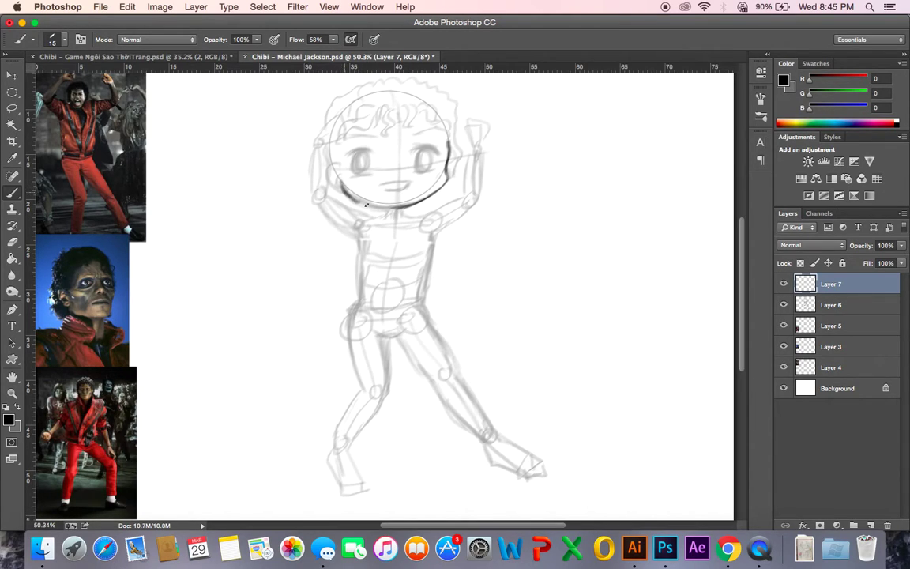
pyautogui.moveTo(341, 184)
pyautogui.mouseDown()
pyautogui.moveTo(366, 203)
pyautogui.moveTo(395, 208)
pyautogui.moveTo(426, 197)
pyautogui.mouseUp()
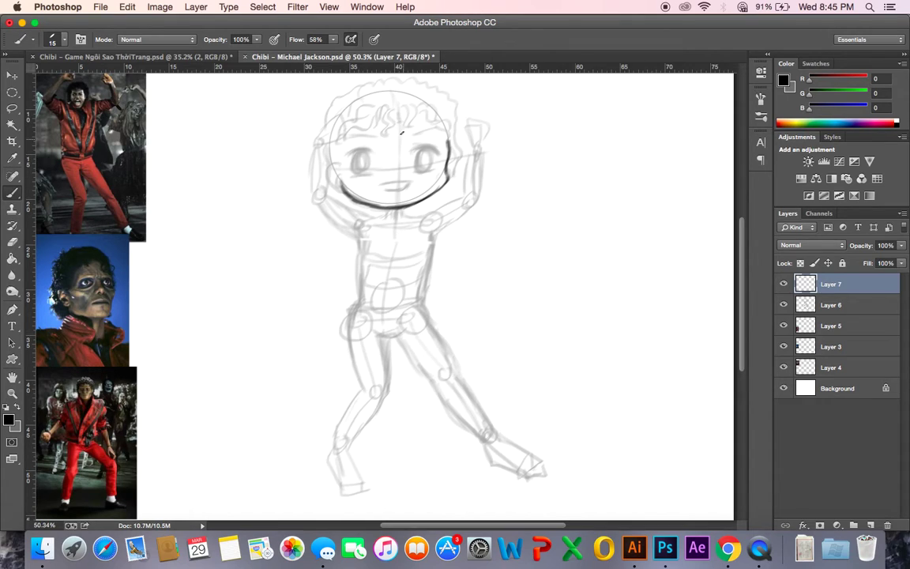
# - Draw the vertical and horizontal guidelines across the face and outline the ear on the head's left side
pyautogui.moveTo(400, 123); pyautogui.dragTo(401, 189)
pyautogui.moveTo(342, 163); pyautogui.dragTo(459, 154)
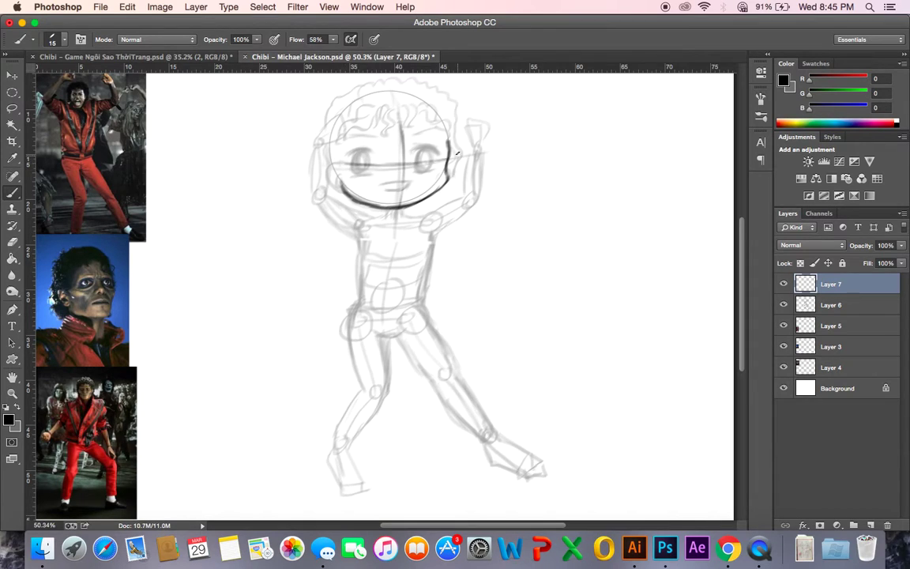
pyautogui.moveTo(328, 160)
pyautogui.mouseDown()
pyautogui.moveTo(325, 181)
pyautogui.moveTo(343, 187)
pyautogui.moveTo(335, 172)
pyautogui.mouseUp()
# - Reduce the opacity of sketch Layer 6 to 28% and make Layer 7 active again
pyautogui.click(826, 307)
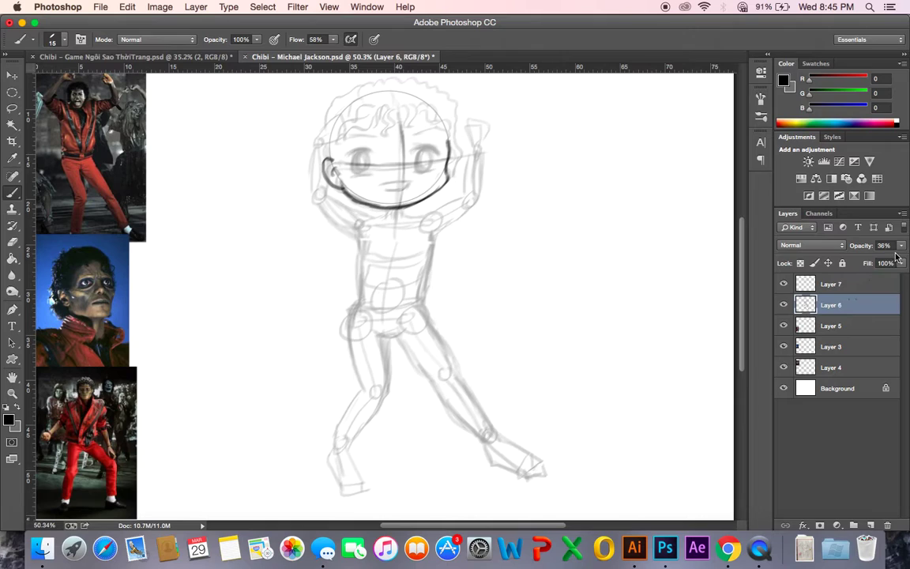
pyautogui.moveTo(902, 245); pyautogui.dragTo(860, 266)
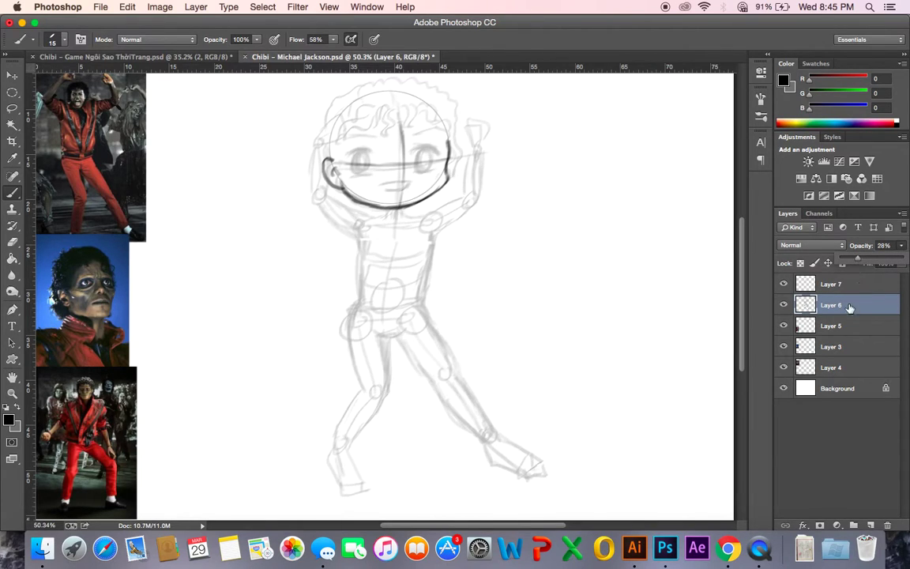
pyautogui.click(839, 285)
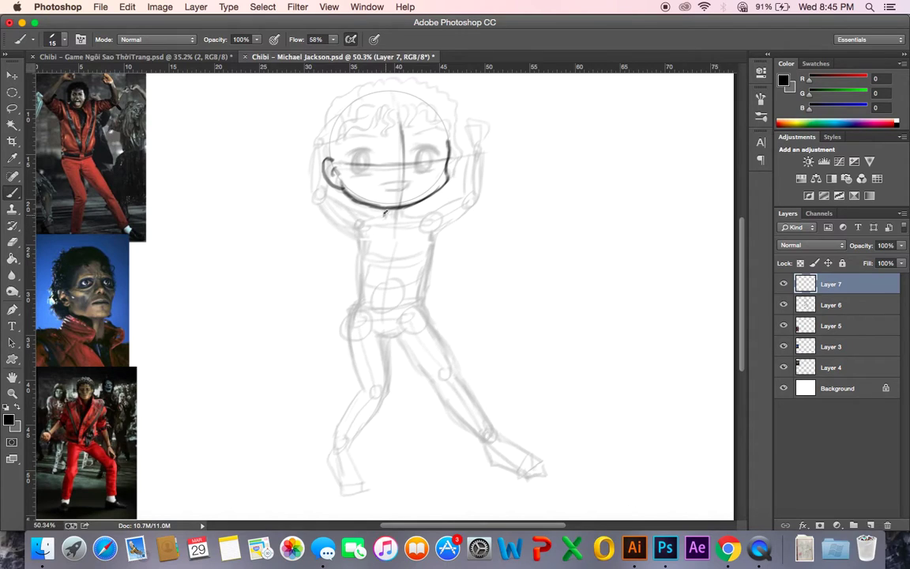
# - Draw the collar below the chin and the inner opening lines of the jacket running down the chest
pyautogui.moveTo(386, 206); pyautogui.dragTo(385, 213)
pyautogui.moveTo(408, 213); pyautogui.dragTo(391, 275)
pyautogui.moveTo(381, 212); pyautogui.dragTo(392, 278)
pyautogui.moveTo(372, 208); pyautogui.dragTo(418, 210)
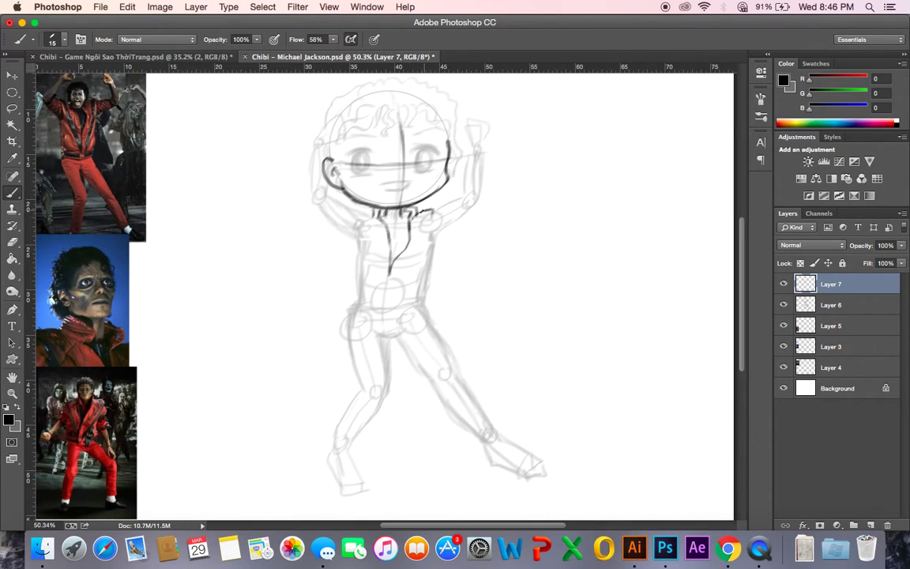
# - Draw the jacket's V-shaped double panel lines from both shoulders down to the centre of the waist
pyautogui.moveTo(432, 211)
pyautogui.mouseDown()
pyautogui.moveTo(394, 298)
pyautogui.moveTo(392, 269)
pyautogui.moveTo(392, 303)
pyautogui.mouseUp()
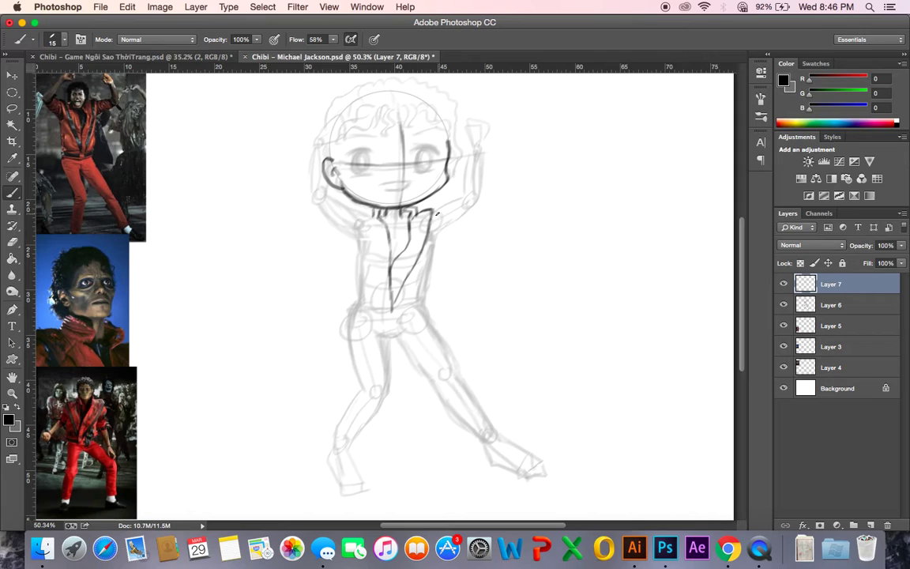
pyautogui.moveTo(436, 208)
pyautogui.mouseDown()
pyautogui.moveTo(419, 270)
pyautogui.moveTo(392, 307)
pyautogui.mouseUp()
pyautogui.moveTo(372, 214)
pyautogui.mouseDown()
pyautogui.moveTo(358, 214)
pyautogui.moveTo(361, 236)
pyautogui.moveTo(388, 312)
pyautogui.mouseUp()
pyautogui.moveTo(365, 218); pyautogui.dragTo(396, 310)
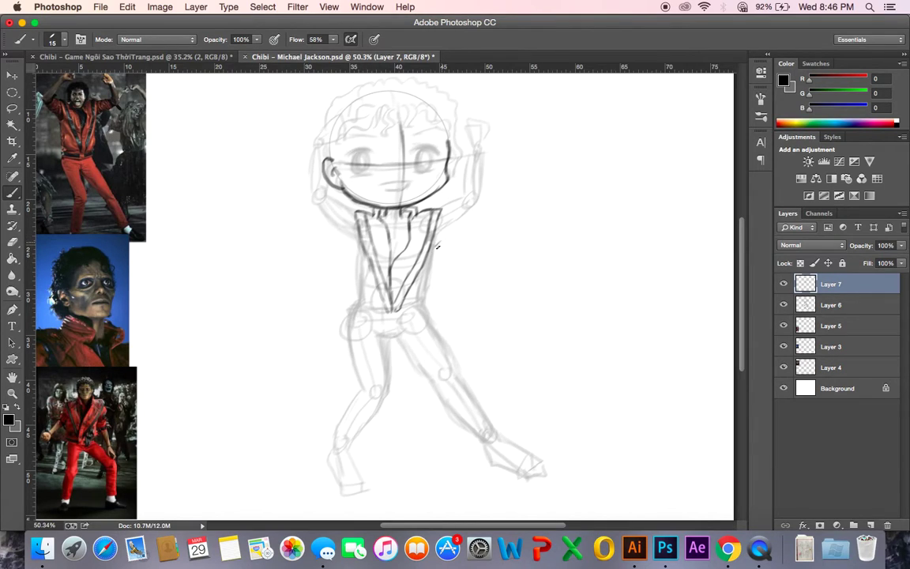
# - Outline the pushed-up sleeve of the arm on the figure's right side and the jacket side beneath it
pyautogui.moveTo(449, 235)
pyautogui.mouseDown()
pyautogui.moveTo(465, 222)
pyautogui.moveTo(452, 202)
pyautogui.moveTo(461, 194)
pyautogui.mouseUp()
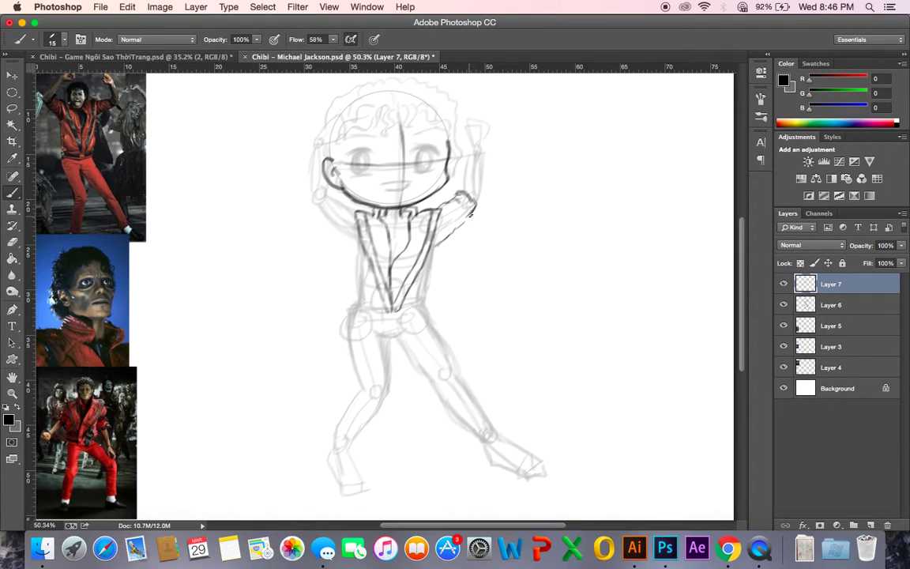
pyautogui.moveTo(472, 207); pyautogui.dragTo(434, 254)
pyautogui.moveTo(433, 254); pyautogui.dragTo(420, 304)
# - Draw the jacket's left side contour from the armpit to the waist with a fold line inside it
pyautogui.moveTo(352, 236); pyautogui.dragTo(355, 239)
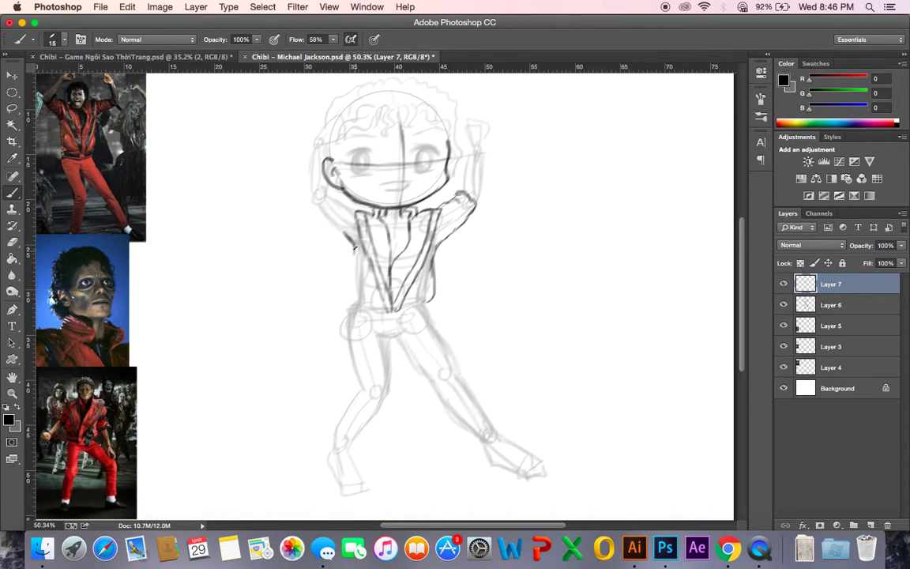
pyautogui.moveTo(347, 235); pyautogui.dragTo(352, 263)
pyautogui.moveTo(353, 264); pyautogui.dragTo(348, 297)
pyautogui.moveTo(352, 281); pyautogui.dragTo(348, 301)
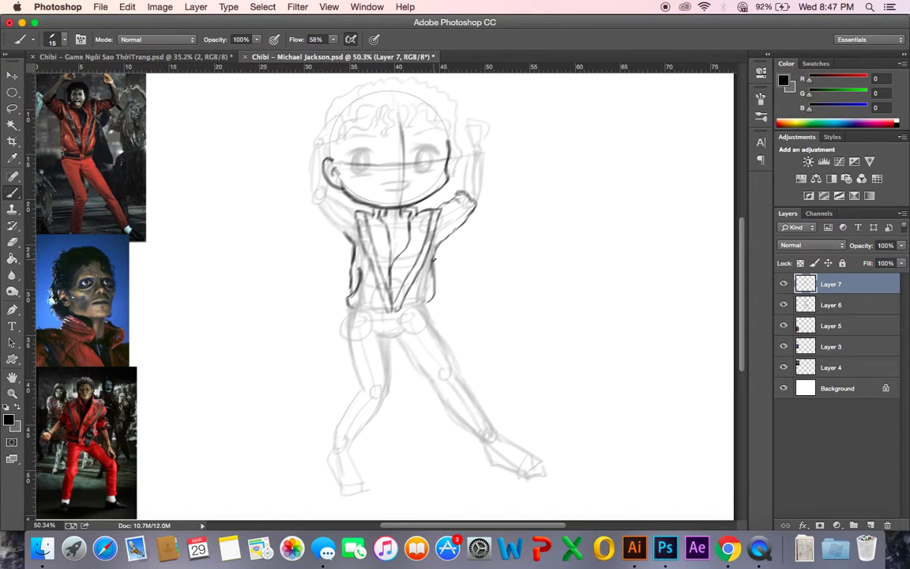
# - Refine the jacket's right side and close the bottom with a narrow waistband across the hips
pyautogui.moveTo(433, 261); pyautogui.dragTo(424, 301)
pyautogui.moveTo(348, 309); pyautogui.dragTo(433, 301)
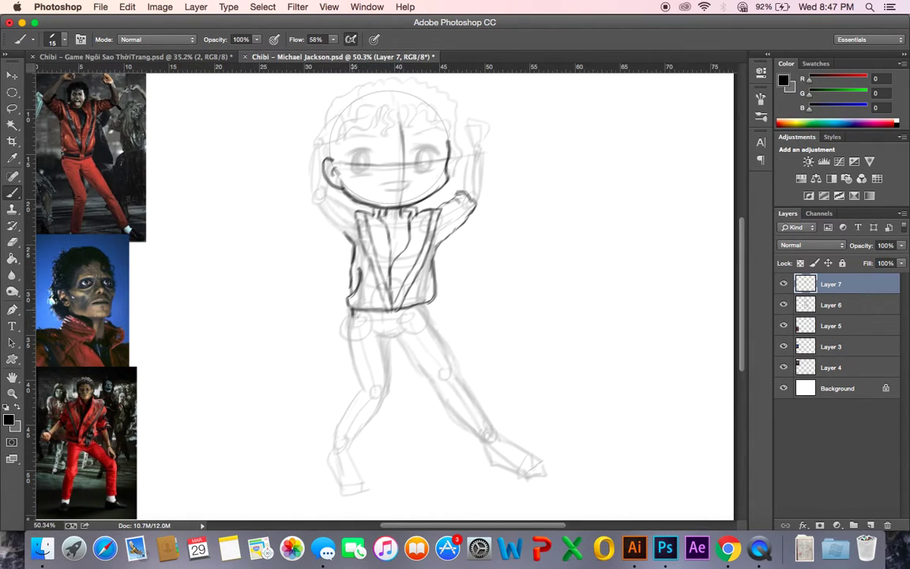
pyautogui.moveTo(350, 315); pyautogui.dragTo(387, 317)
pyautogui.moveTo(387, 317); pyautogui.dragTo(408, 314)
pyautogui.moveTo(408, 314); pyautogui.dragTo(426, 311)
# - Add the neckline and fold lines inside the jacket opening, and outline the pushed-up sleeve on the figure's left side
pyautogui.moveTo(410, 230); pyautogui.dragTo(400, 250)
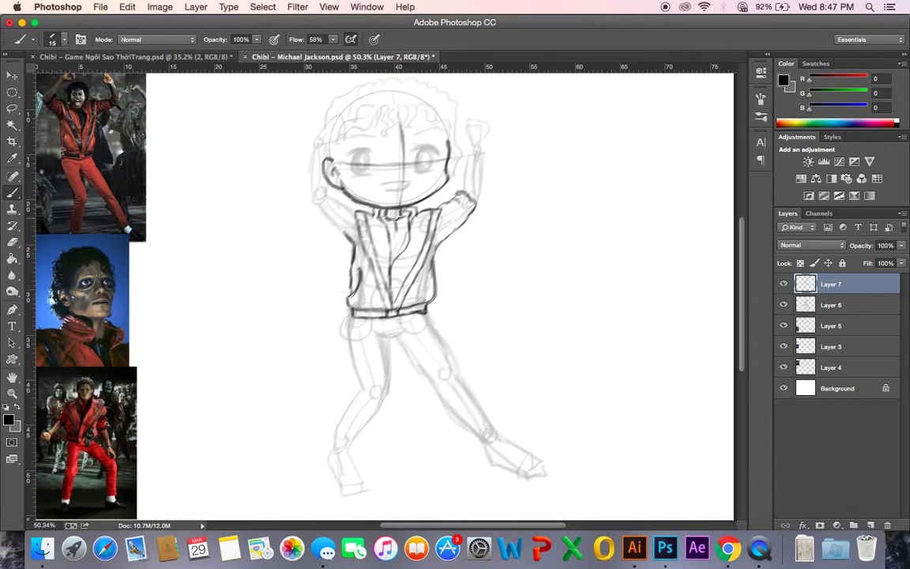
pyautogui.moveTo(398, 218); pyautogui.dragTo(396, 240)
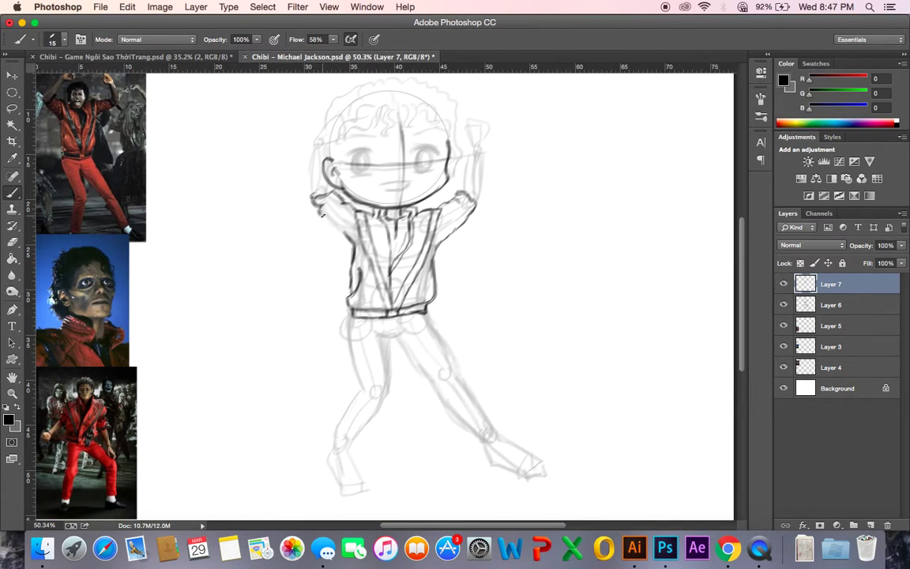
pyautogui.moveTo(323, 216); pyautogui.dragTo(349, 238)
# - Outline both edges of the raised forearm on the figure's right side, from the wrist to the sleeve
pyautogui.moveTo(471, 154); pyautogui.dragTo(467, 184)
pyautogui.moveTo(482, 156); pyautogui.dragTo(479, 184)
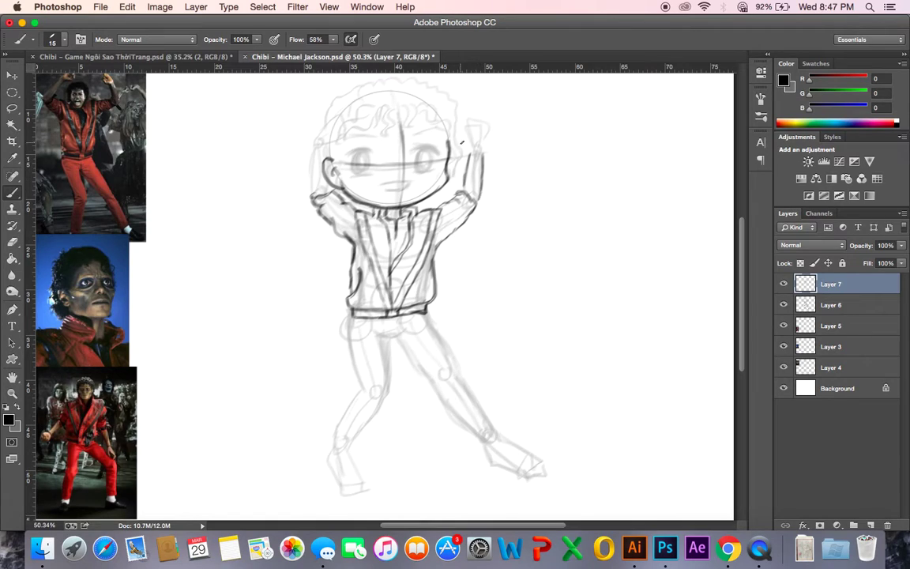
# - Draw the clenched fist above the raised forearm on the figure's right side
pyautogui.moveTo(469, 141); pyautogui.dragTo(470, 150)
pyautogui.moveTo(469, 147); pyautogui.dragTo(461, 125)
pyautogui.moveTo(462, 125)
pyautogui.mouseDown()
pyautogui.moveTo(489, 128)
pyautogui.moveTo(483, 158)
pyautogui.mouseUp()
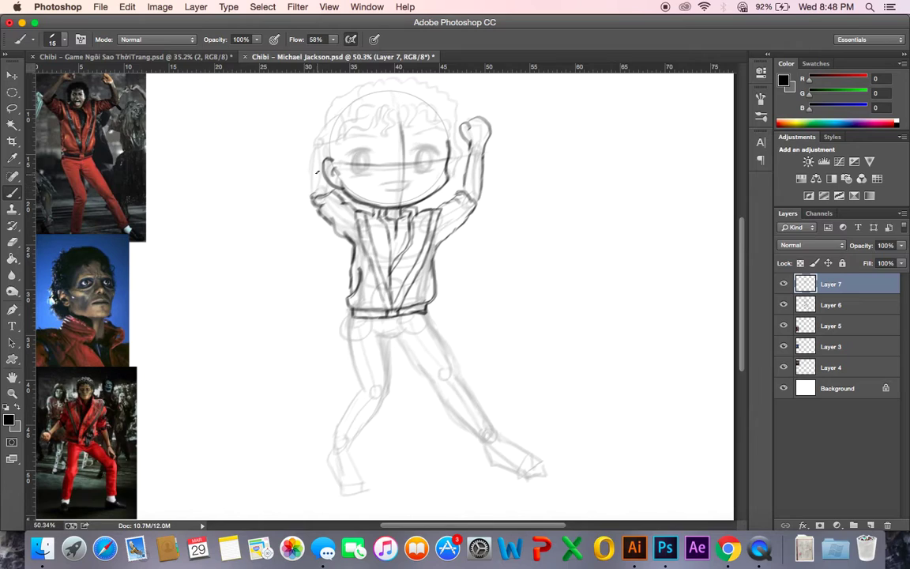
# - Outline the raised forearm and clenched fist on the figure's left side, and save the file
pyautogui.moveTo(309, 143); pyautogui.dragTo(315, 192)
pyautogui.moveTo(321, 141); pyautogui.dragTo(333, 190)
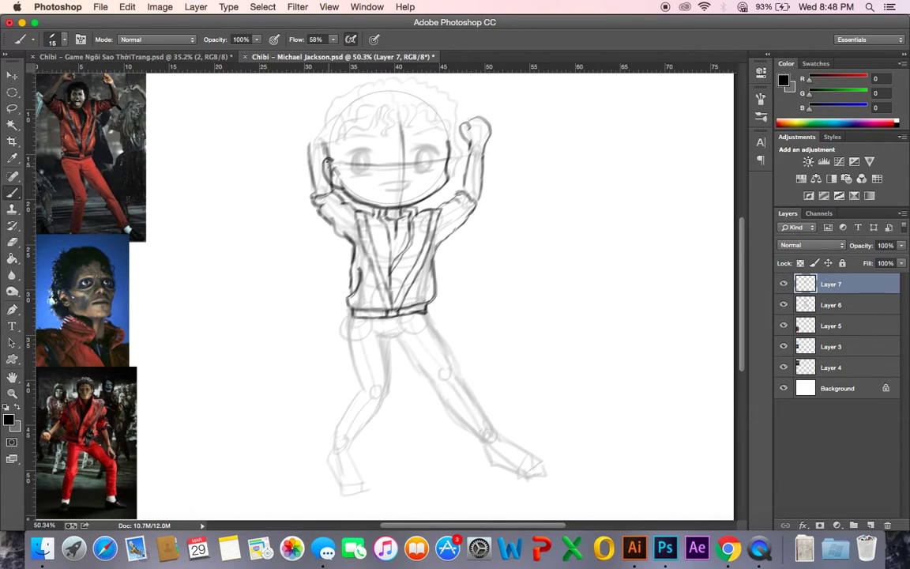
pyautogui.moveTo(323, 144)
pyautogui.mouseDown()
pyautogui.moveTo(335, 193)
pyautogui.moveTo(313, 169)
pyautogui.moveTo(314, 198)
pyautogui.mouseUp()
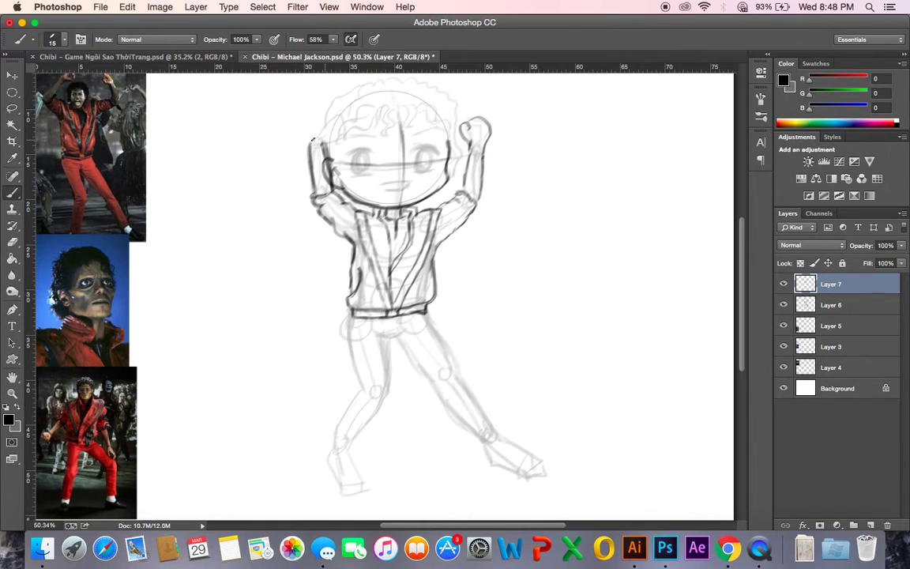
pyautogui.moveTo(309, 145)
pyautogui.mouseDown()
pyautogui.moveTo(308, 125)
pyautogui.moveTo(324, 112)
pyautogui.moveTo(335, 122)
pyautogui.moveTo(322, 141)
pyautogui.mouseUp()
pyautogui.press('super+s')
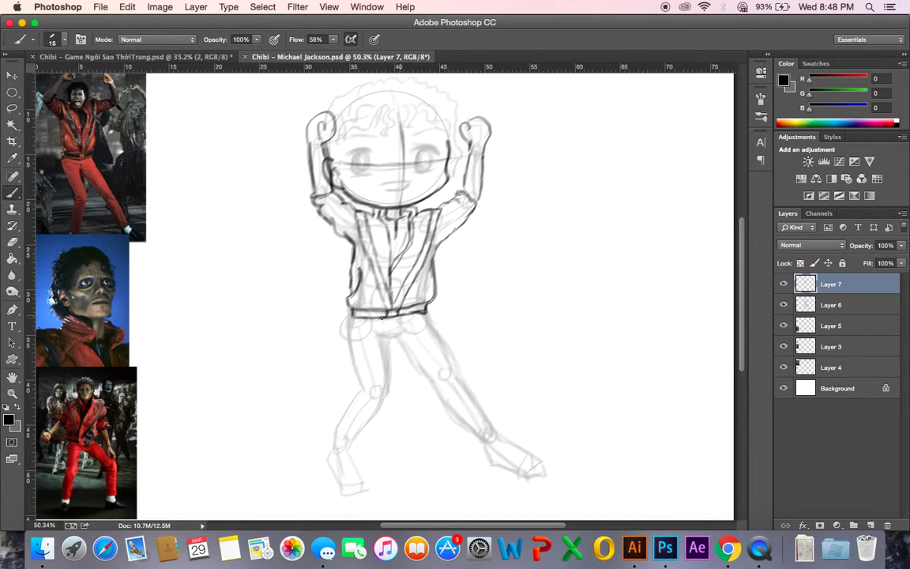
# - Draw the trouser waist and both edges of the bent leg's thigh down to the knee, and save the file
pyautogui.moveTo(352, 316); pyautogui.dragTo(347, 325)
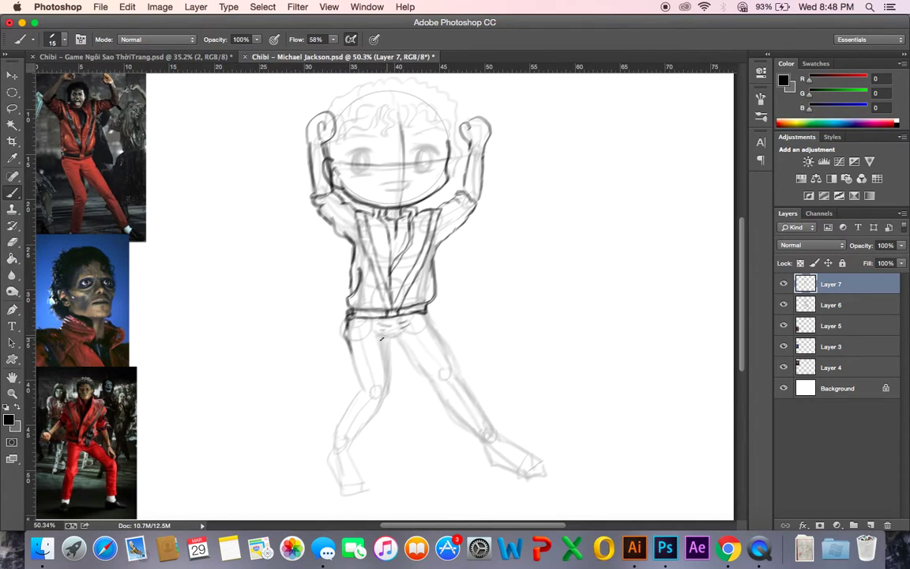
pyautogui.moveTo(386, 342); pyautogui.dragTo(389, 383)
pyautogui.moveTo(347, 344); pyautogui.dragTo(365, 390)
pyautogui.press('super+s')
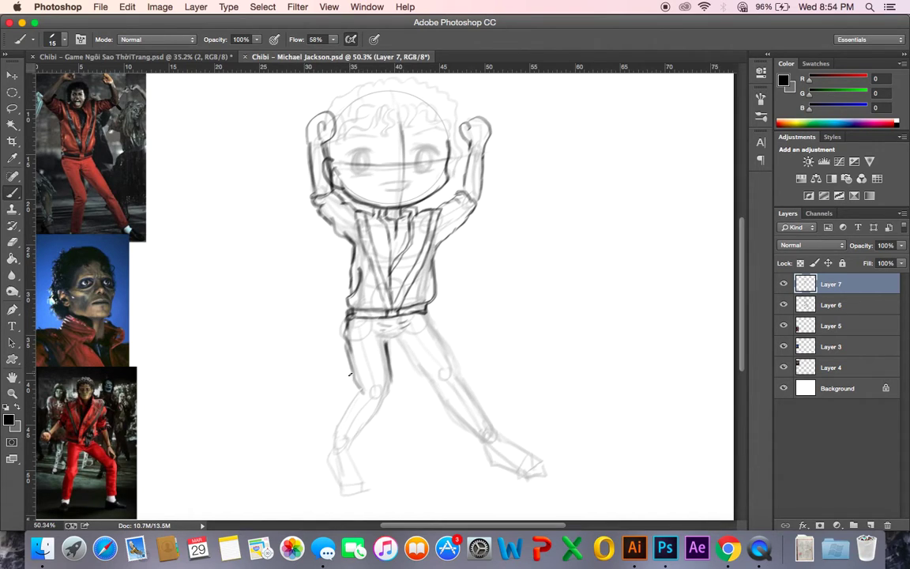
# - Outline the bent leg from knee to ankle with a trouser hem, and draw its rounded shoe
pyautogui.moveTo(350, 369)
pyautogui.mouseDown()
pyautogui.moveTo(365, 393)
pyautogui.moveTo(342, 433)
pyautogui.mouseUp()
pyautogui.moveTo(389, 372)
pyautogui.mouseDown()
pyautogui.moveTo(370, 423)
pyautogui.moveTo(375, 412)
pyautogui.moveTo(340, 451)
pyautogui.moveTo(350, 429)
pyautogui.moveTo(337, 426)
pyautogui.moveTo(334, 436)
pyautogui.moveTo(354, 442)
pyautogui.moveTo(339, 424)
pyautogui.moveTo(343, 453)
pyautogui.mouseUp()
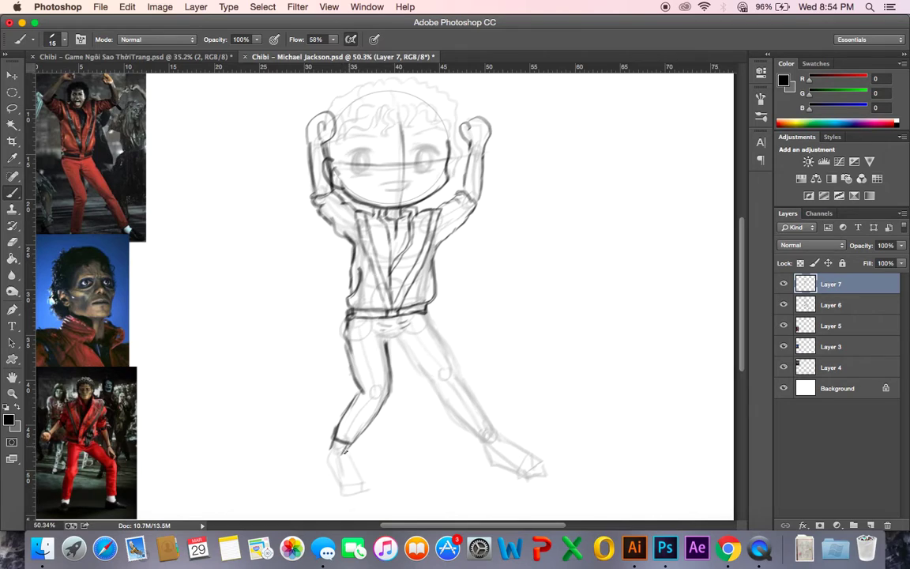
pyautogui.moveTo(334, 457)
pyautogui.mouseDown()
pyautogui.moveTo(346, 462)
pyautogui.moveTo(323, 458)
pyautogui.mouseUp()
pyautogui.moveTo(346, 450)
pyautogui.mouseDown()
pyautogui.moveTo(355, 474)
pyautogui.moveTo(329, 457)
pyautogui.moveTo(351, 488)
pyautogui.moveTo(350, 456)
pyautogui.moveTo(324, 456)
pyautogui.moveTo(335, 492)
pyautogui.moveTo(356, 482)
pyautogui.moveTo(359, 459)
pyautogui.moveTo(350, 455)
pyautogui.moveTo(353, 488)
pyautogui.mouseUp()
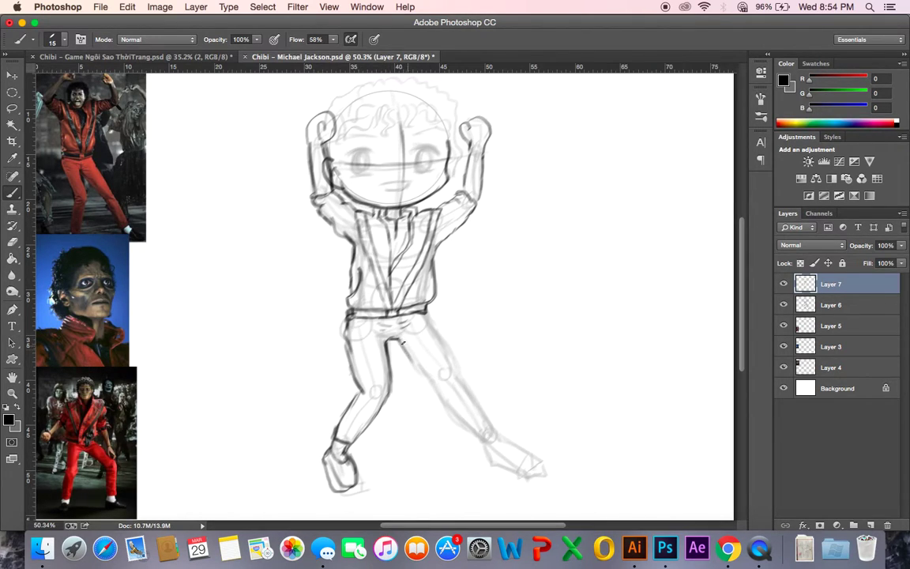
# - Draw the crotch line and outline the outstretched leg down to the ankle, with its shoe
pyautogui.moveTo(386, 340); pyautogui.dragTo(423, 369)
pyautogui.moveTo(428, 316)
pyautogui.mouseDown()
pyautogui.moveTo(476, 397)
pyautogui.moveTo(429, 376)
pyautogui.moveTo(473, 433)
pyautogui.mouseUp()
pyautogui.moveTo(456, 369)
pyautogui.mouseDown()
pyautogui.moveTo(491, 430)
pyautogui.moveTo(462, 412)
pyautogui.moveTo(475, 434)
pyautogui.moveTo(489, 424)
pyautogui.moveTo(472, 441)
pyautogui.moveTo(484, 437)
pyautogui.moveTo(485, 445)
pyautogui.moveTo(488, 427)
pyautogui.moveTo(501, 456)
pyautogui.moveTo(498, 444)
pyautogui.moveTo(483, 441)
pyautogui.moveTo(500, 449)
pyautogui.moveTo(500, 437)
pyautogui.moveTo(482, 443)
pyautogui.moveTo(507, 440)
pyautogui.moveTo(485, 447)
pyautogui.moveTo(506, 465)
pyautogui.mouseUp()
pyautogui.moveTo(482, 456)
pyautogui.mouseDown()
pyautogui.moveTo(491, 467)
pyautogui.moveTo(526, 469)
pyautogui.mouseUp()
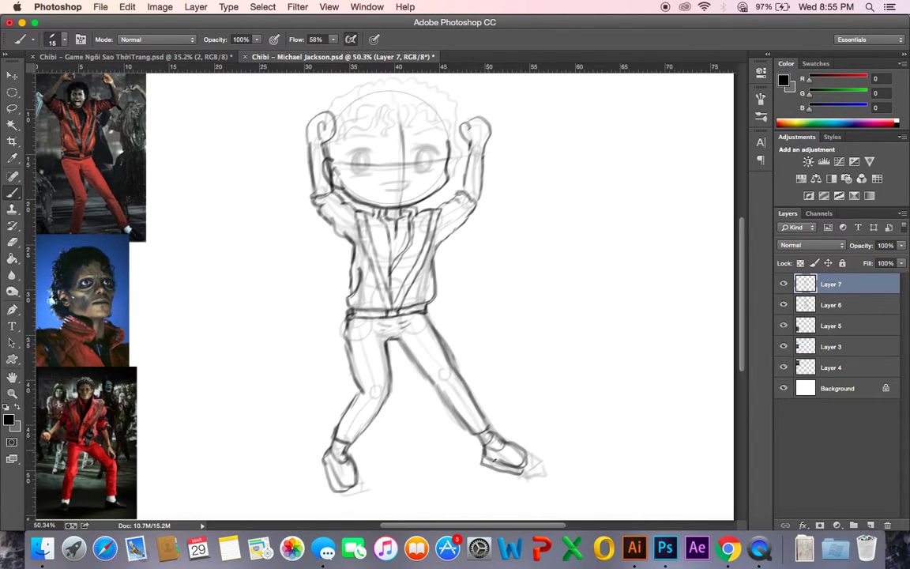
# - Erase the outstretched leg's shoe, close its trouser hem and sketch the ankle below it
pyautogui.press('e')
pyautogui.moveTo(482, 458)
pyautogui.mouseDown()
pyautogui.moveTo(499, 481)
pyautogui.moveTo(522, 452)
pyautogui.moveTo(515, 463)
pyautogui.moveTo(503, 438)
pyautogui.moveTo(482, 435)
pyautogui.moveTo(523, 460)
pyautogui.moveTo(523, 471)
pyautogui.moveTo(502, 456)
pyautogui.mouseUp()
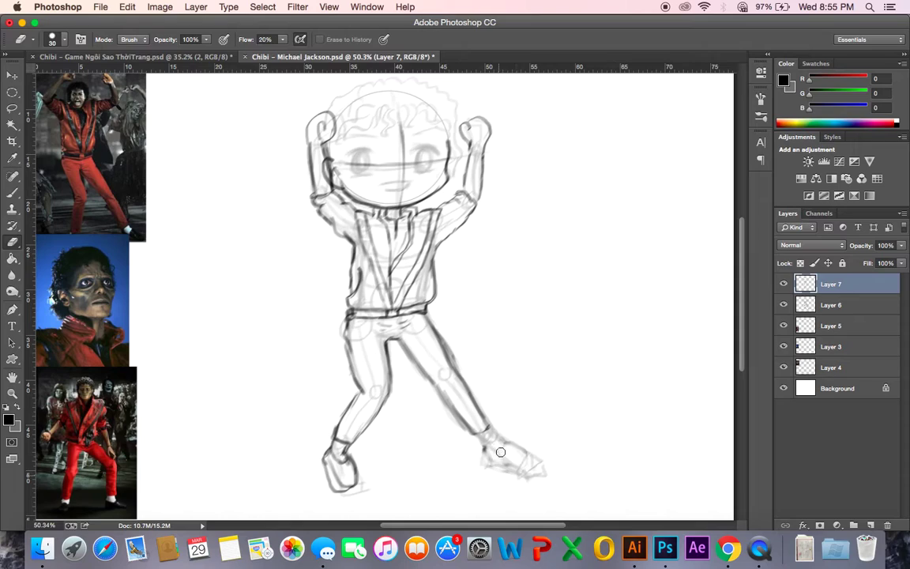
pyautogui.press('b')
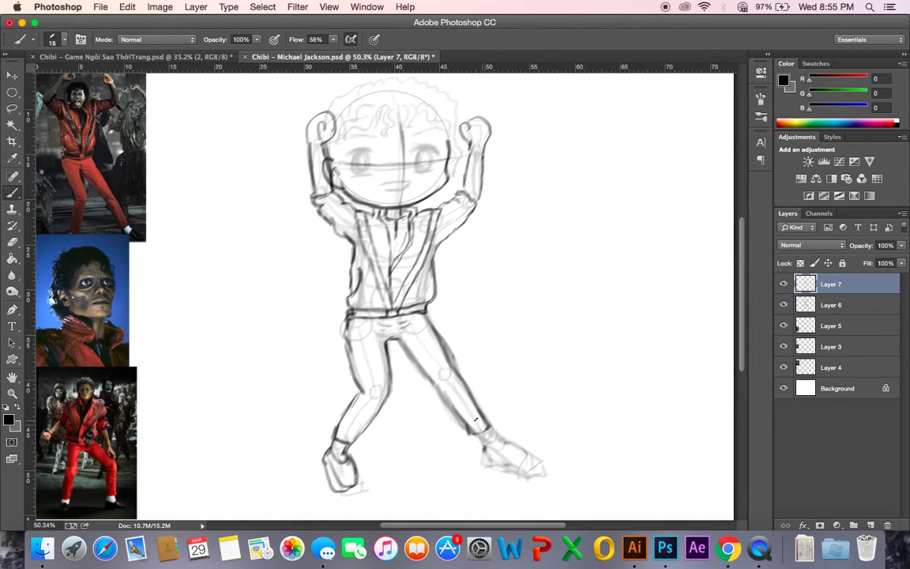
pyautogui.moveTo(472, 436); pyautogui.dragTo(493, 431)
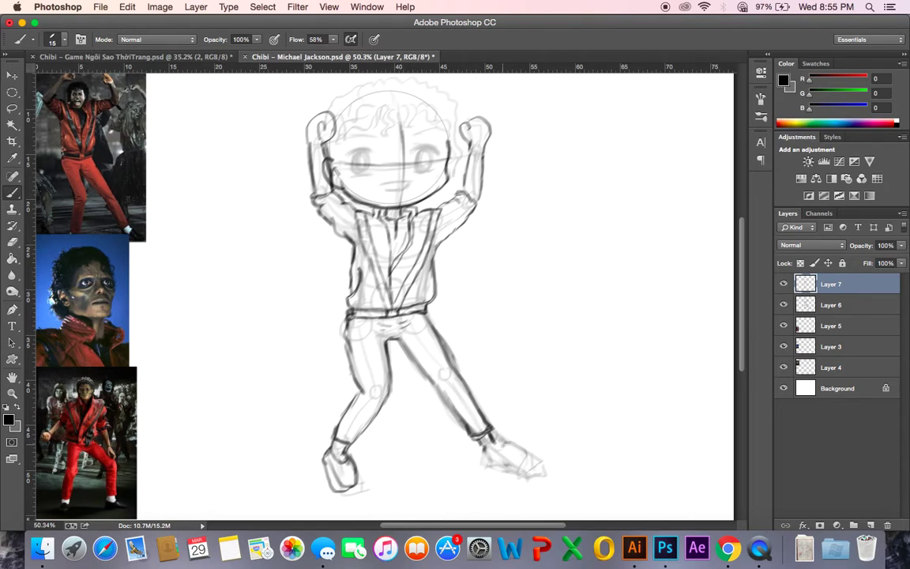
pyautogui.moveTo(487, 446); pyautogui.dragTo(491, 458)
pyautogui.click(743, 392)
pyautogui.moveTo(742, 392)
pyautogui.mouseDown()
pyautogui.moveTo(742, 257)
pyautogui.moveTo(722, 255)
pyautogui.mouseUp()
pyautogui.press('super+alt+z')
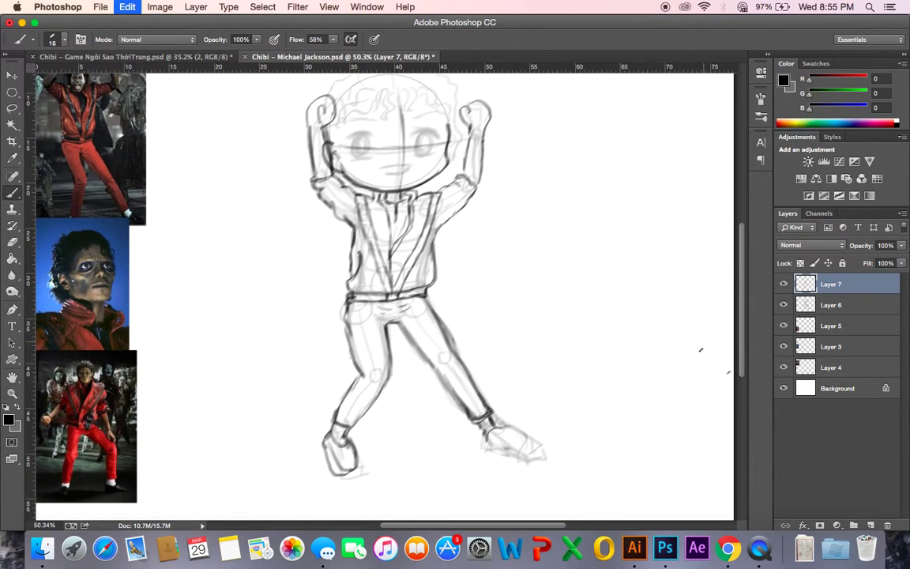
pyautogui.press('super+alt+z')
pyautogui.press('super+z')
pyautogui.press('super+z')
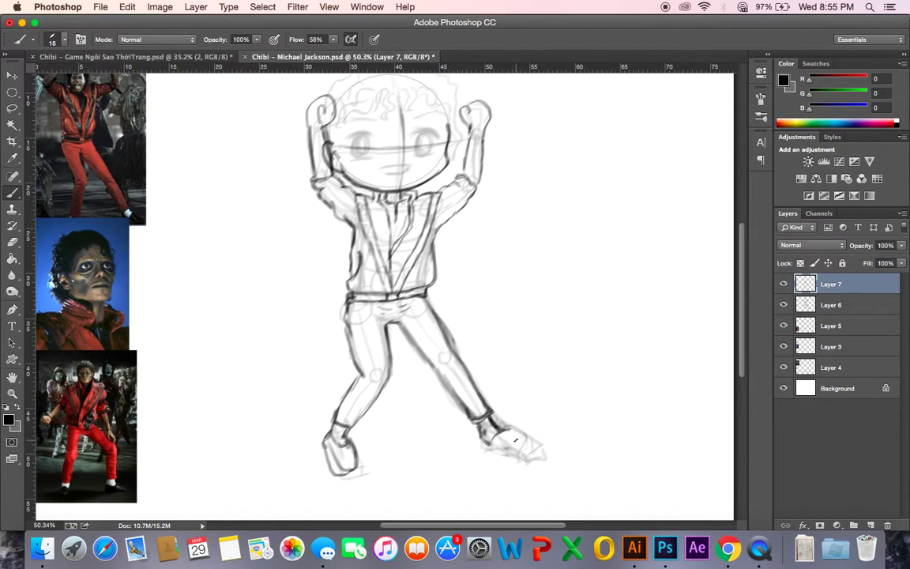
# - Redraw the outstretched leg's shoe with a rounded toe, a sole line and an opening edge
pyautogui.moveTo(500, 427)
pyautogui.mouseDown()
pyautogui.moveTo(523, 443)
pyautogui.moveTo(519, 455)
pyautogui.mouseUp()
pyautogui.moveTo(492, 453); pyautogui.dragTo(511, 459)
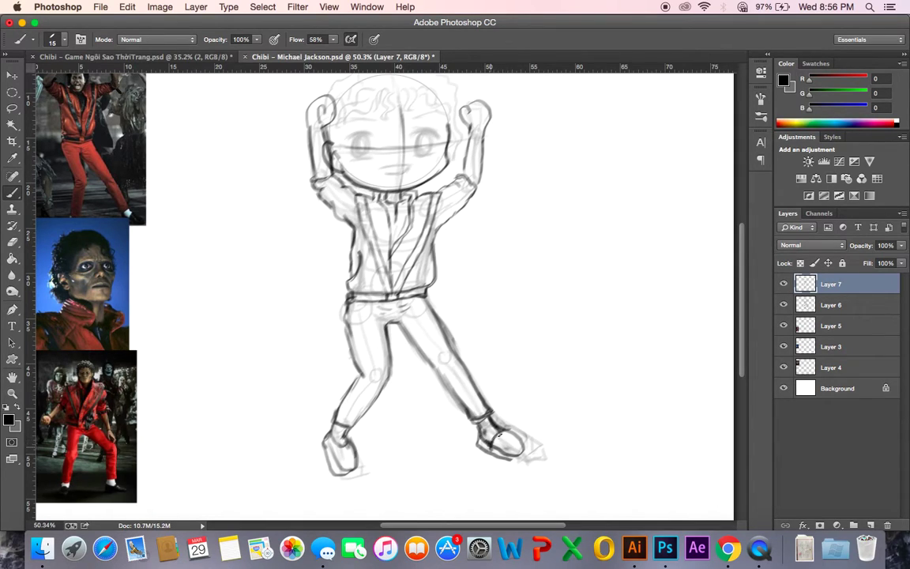
pyautogui.moveTo(525, 441); pyautogui.dragTo(496, 459)
pyautogui.moveTo(492, 445)
pyautogui.mouseDown()
pyautogui.moveTo(503, 459)
pyautogui.moveTo(528, 453)
pyautogui.moveTo(499, 455)
pyautogui.mouseUp()
# - Draw two dark curly locks hanging over the forehead and wavy strands rising to the crown
pyautogui.moveTo(514, 351); pyautogui.dragTo(521, 384)
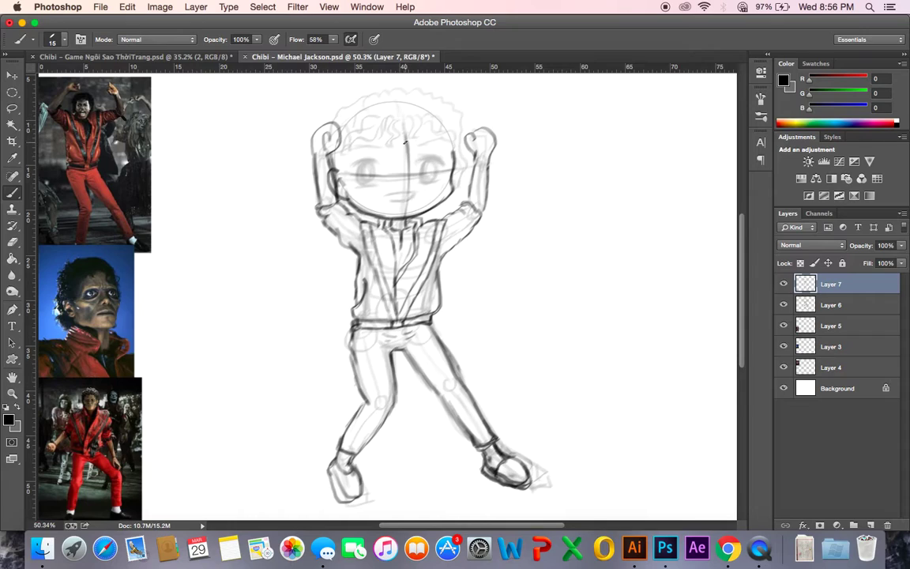
pyautogui.moveTo(391, 117)
pyautogui.mouseDown()
pyautogui.moveTo(417, 119)
pyautogui.moveTo(418, 140)
pyautogui.moveTo(417, 119)
pyautogui.moveTo(418, 149)
pyautogui.mouseUp()
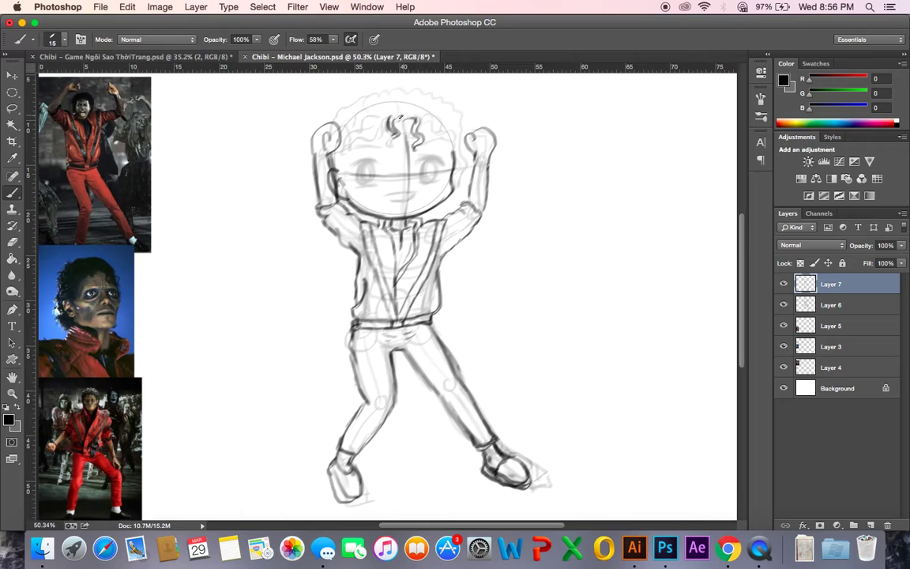
pyautogui.moveTo(404, 108)
pyautogui.mouseDown()
pyautogui.moveTo(399, 99)
pyautogui.moveTo(405, 145)
pyautogui.moveTo(404, 129)
pyautogui.mouseUp()
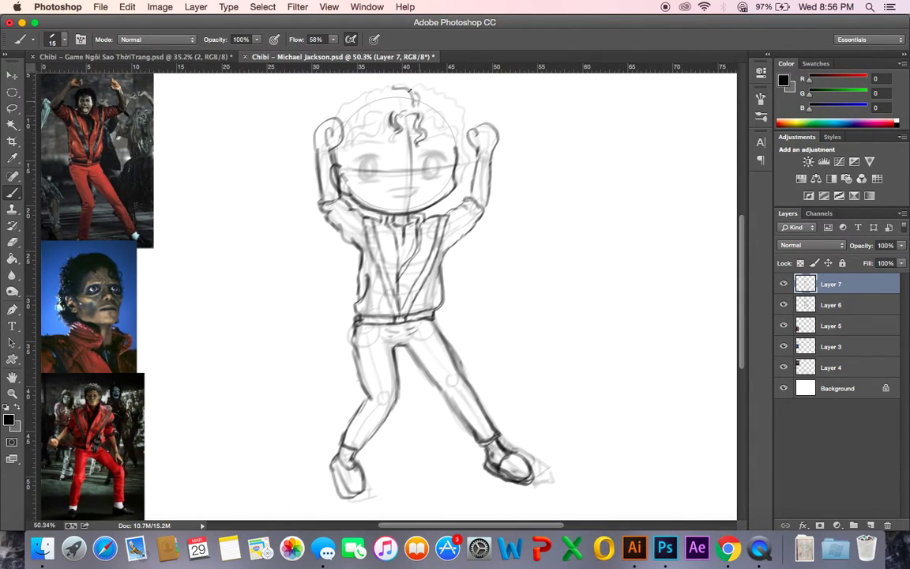
pyautogui.moveTo(401, 113); pyautogui.dragTo(399, 103)
pyautogui.moveTo(408, 139); pyautogui.dragTo(417, 160)
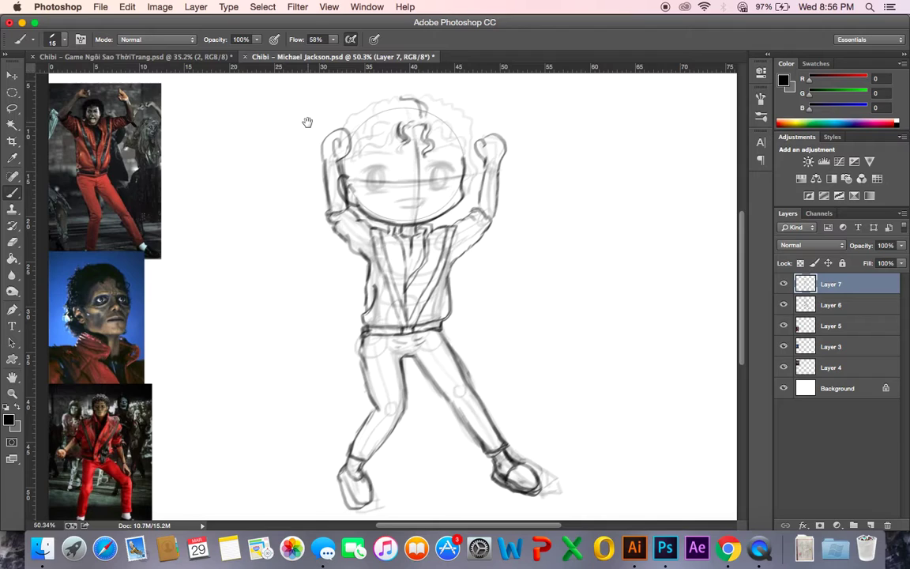
pyautogui.moveTo(381, 196); pyautogui.dragTo(380, 190)
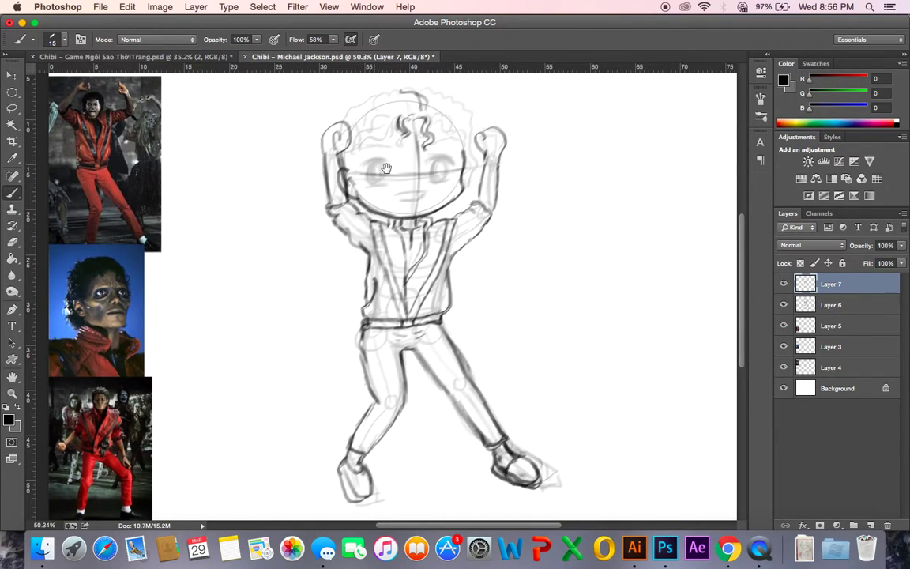
pyautogui.moveTo(382, 149); pyautogui.dragTo(384, 155)
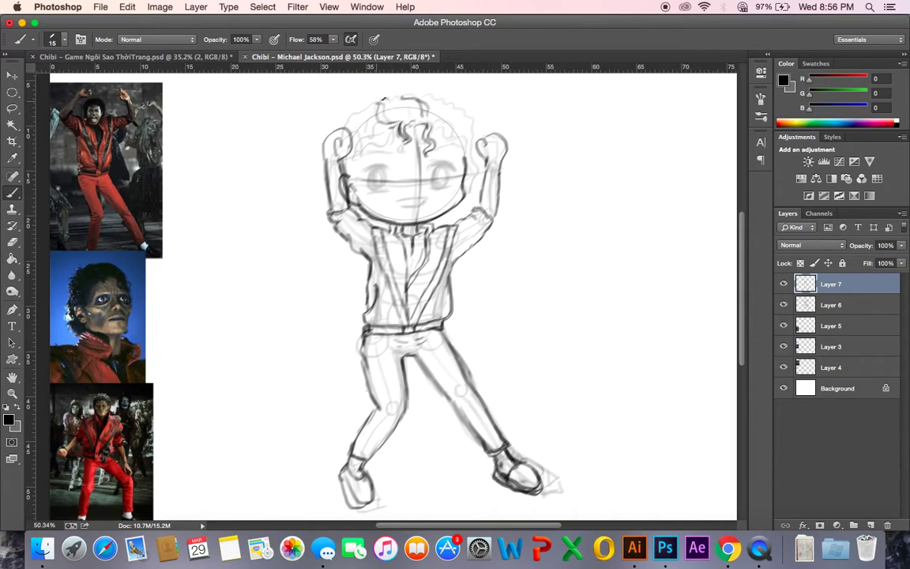
# - Outline the curly hair's scalloped silhouette around the head and fill both sides with short wavy strands
pyautogui.moveTo(383, 95); pyautogui.dragTo(342, 128)
pyautogui.moveTo(382, 95)
pyautogui.mouseDown()
pyautogui.moveTo(427, 87)
pyautogui.moveTo(407, 90)
pyautogui.moveTo(456, 101)
pyautogui.moveTo(477, 154)
pyautogui.moveTo(464, 183)
pyautogui.mouseUp()
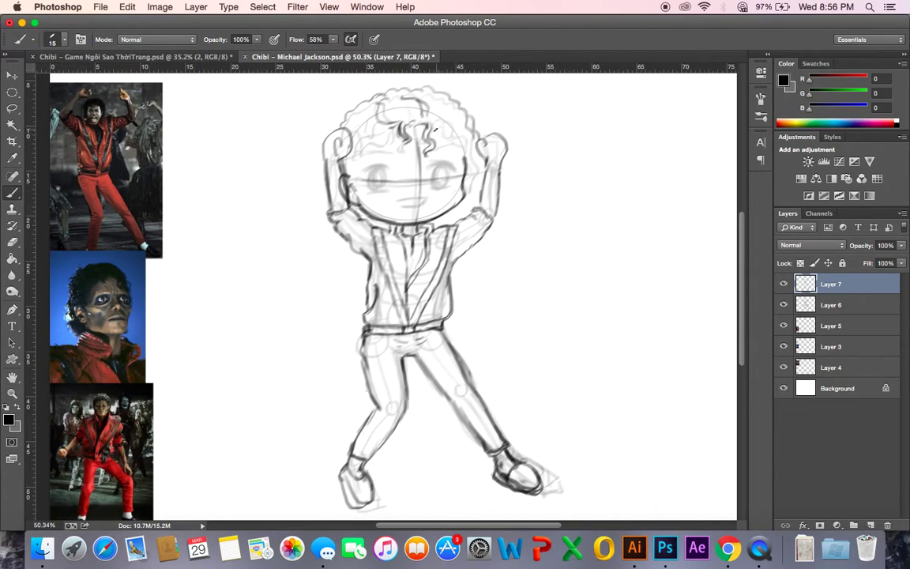
pyautogui.moveTo(446, 115)
pyautogui.mouseDown()
pyautogui.moveTo(460, 124)
pyautogui.moveTo(475, 159)
pyautogui.moveTo(468, 194)
pyautogui.mouseUp()
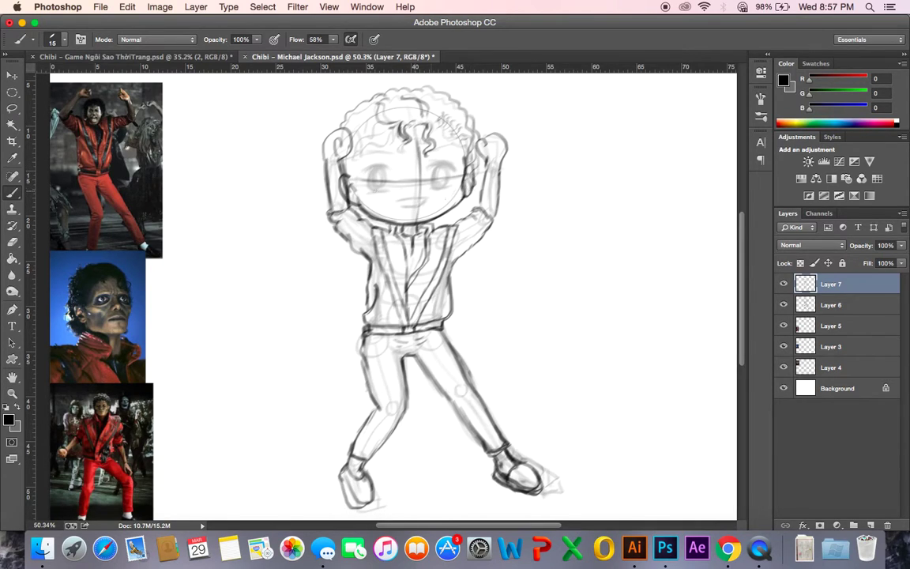
pyautogui.moveTo(378, 129)
pyautogui.mouseDown()
pyautogui.moveTo(360, 112)
pyautogui.moveTo(385, 138)
pyautogui.moveTo(363, 144)
pyautogui.moveTo(354, 172)
pyautogui.mouseUp()
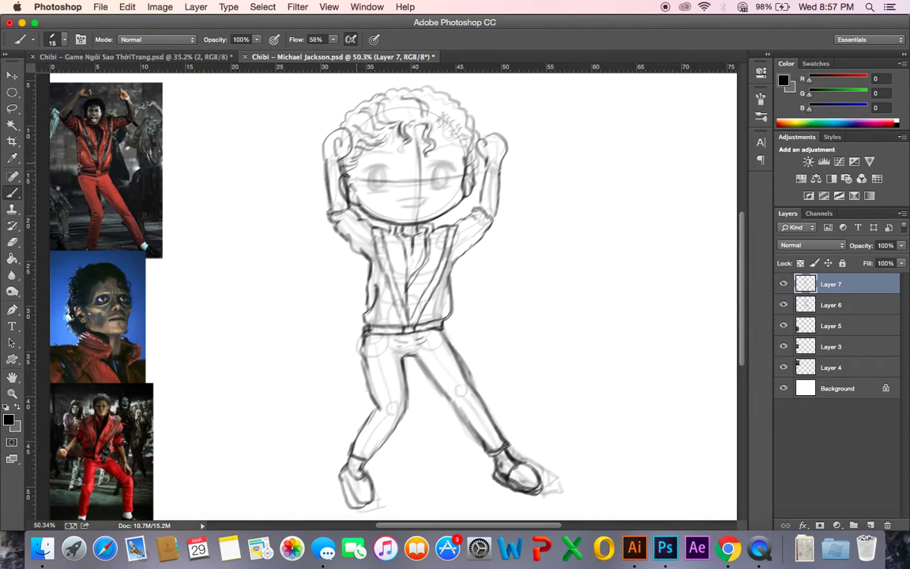
pyautogui.moveTo(462, 146); pyautogui.dragTo(472, 158)
# - Delete the faded construction sketch on Layer 6, save the file and make Layer 7 active
pyautogui.click(798, 311)
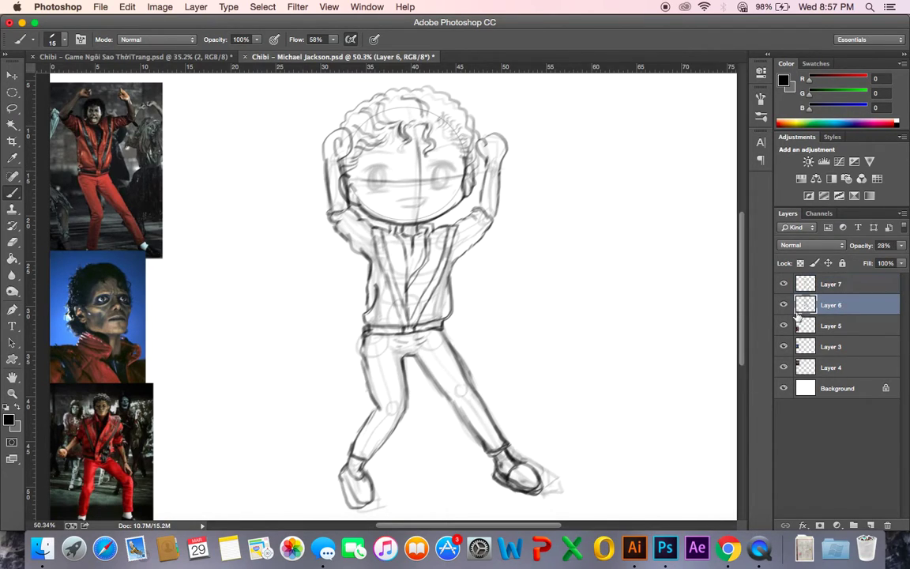
pyautogui.press('Delete')
pyautogui.press('super+s')
pyautogui.click(817, 288)
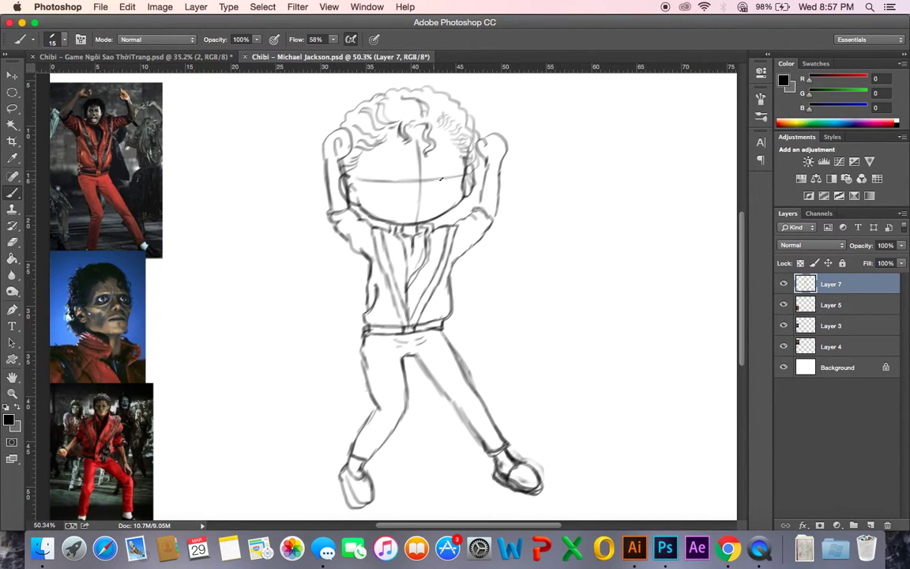
# - Draw both eyebrows and the nose, and add curls beside the face down to the shoulder on the right side
pyautogui.moveTo(392, 161)
pyautogui.mouseDown()
pyautogui.moveTo(405, 161)
pyautogui.moveTo(376, 162)
pyautogui.moveTo(386, 158)
pyautogui.mouseUp()
pyautogui.moveTo(473, 144)
pyautogui.mouseDown()
pyautogui.moveTo(475, 196)
pyautogui.moveTo(457, 215)
pyautogui.mouseUp()
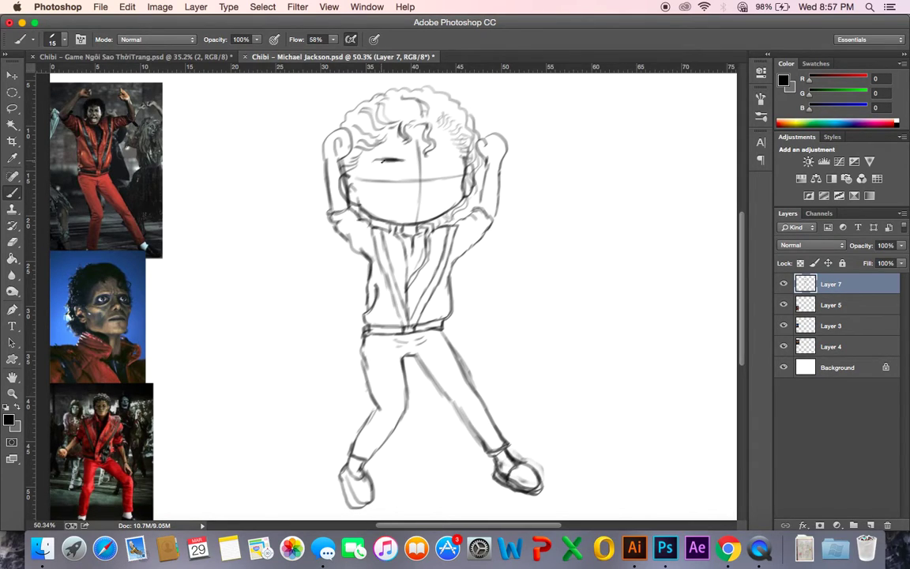
pyautogui.moveTo(373, 160); pyautogui.dragTo(389, 159)
pyautogui.moveTo(439, 157)
pyautogui.mouseDown()
pyautogui.moveTo(468, 155)
pyautogui.moveTo(434, 160)
pyautogui.moveTo(470, 157)
pyautogui.moveTo(426, 184)
pyautogui.mouseUp()
# - Try a downturned mouth below the nose and erase it
pyautogui.moveTo(400, 203)
pyautogui.mouseDown()
pyautogui.moveTo(418, 190)
pyautogui.moveTo(432, 199)
pyautogui.mouseUp()
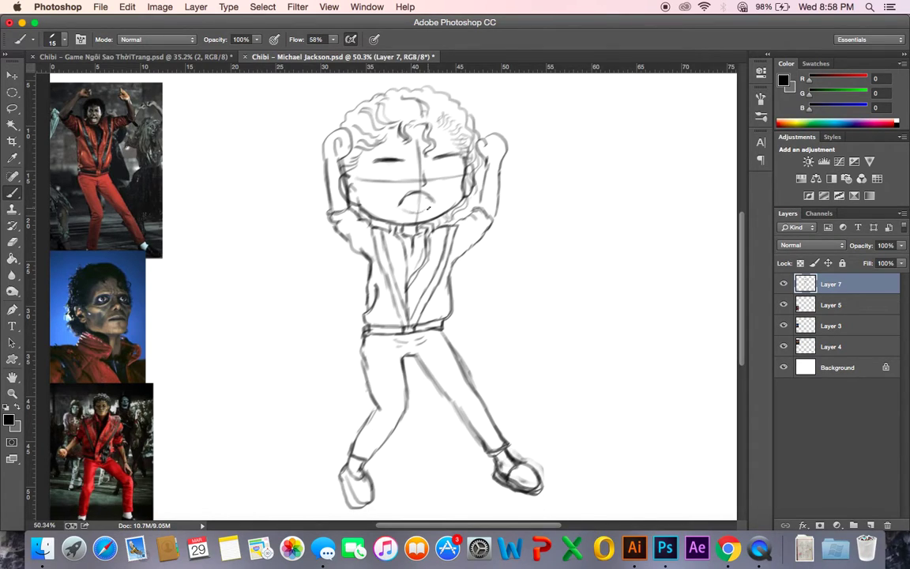
pyautogui.press('super+alt+z')
pyautogui.press('super+alt+z')
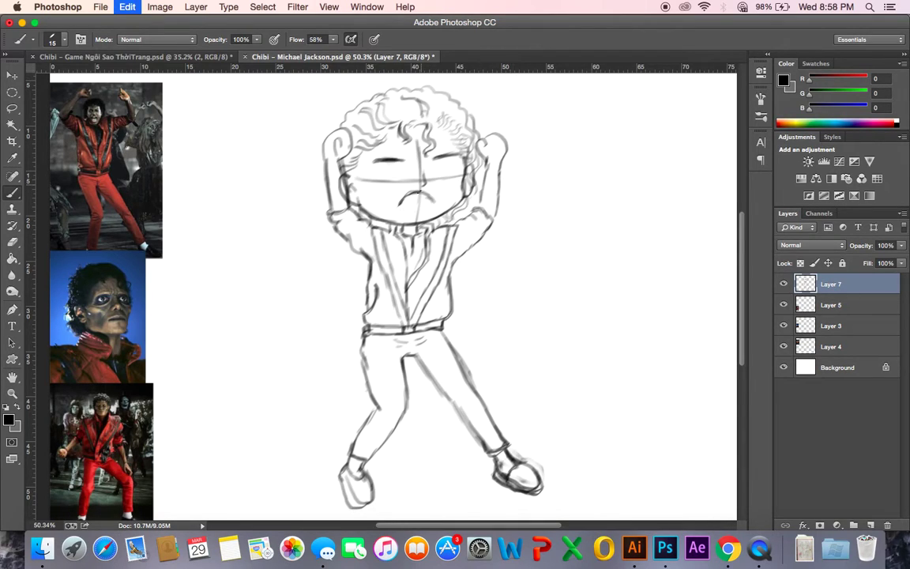
pyautogui.press('e')
pyautogui.moveTo(398, 193); pyautogui.dragTo(409, 196)
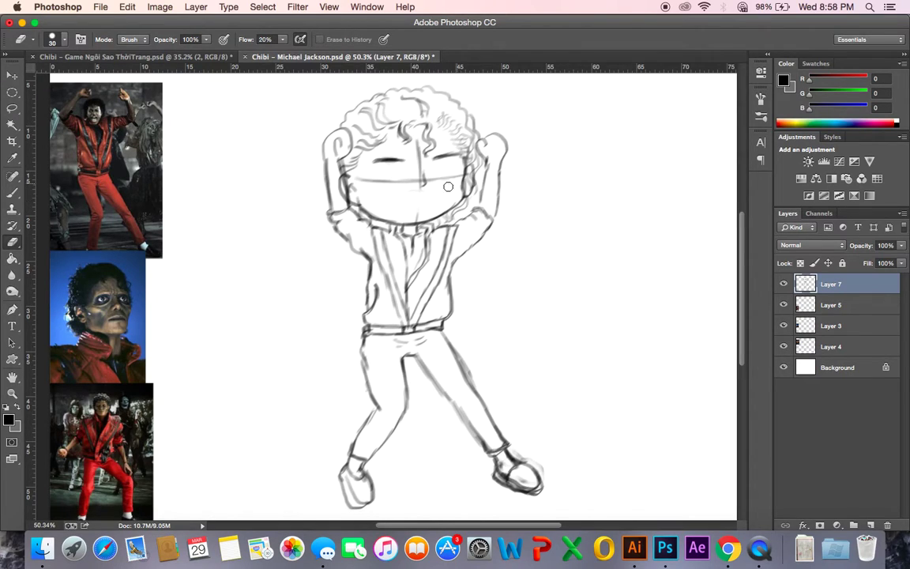
# - Draw two large eyes with dark irises and upper lash lines, and add a smirking mouth with a lower-lip line
pyautogui.press('b')
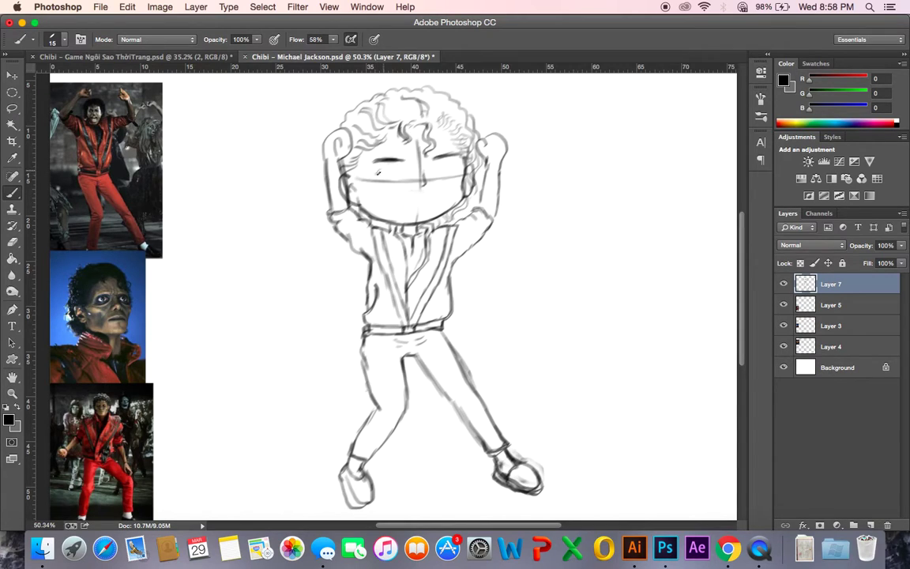
pyautogui.moveTo(379, 174); pyautogui.dragTo(402, 172)
pyautogui.moveTo(381, 196)
pyautogui.mouseDown()
pyautogui.moveTo(413, 191)
pyautogui.moveTo(395, 193)
pyautogui.moveTo(389, 173)
pyautogui.moveTo(389, 190)
pyautogui.moveTo(386, 178)
pyautogui.moveTo(380, 186)
pyautogui.moveTo(385, 179)
pyautogui.moveTo(391, 191)
pyautogui.moveTo(381, 182)
pyautogui.moveTo(393, 180)
pyautogui.moveTo(392, 195)
pyautogui.moveTo(459, 170)
pyautogui.mouseUp()
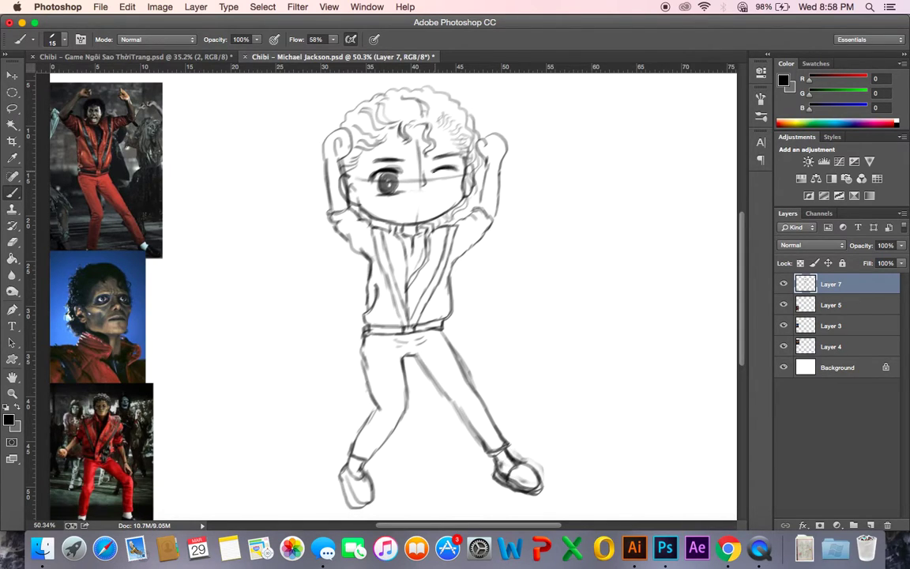
pyautogui.press('super+z')
pyautogui.moveTo(442, 172); pyautogui.dragTo(446, 181)
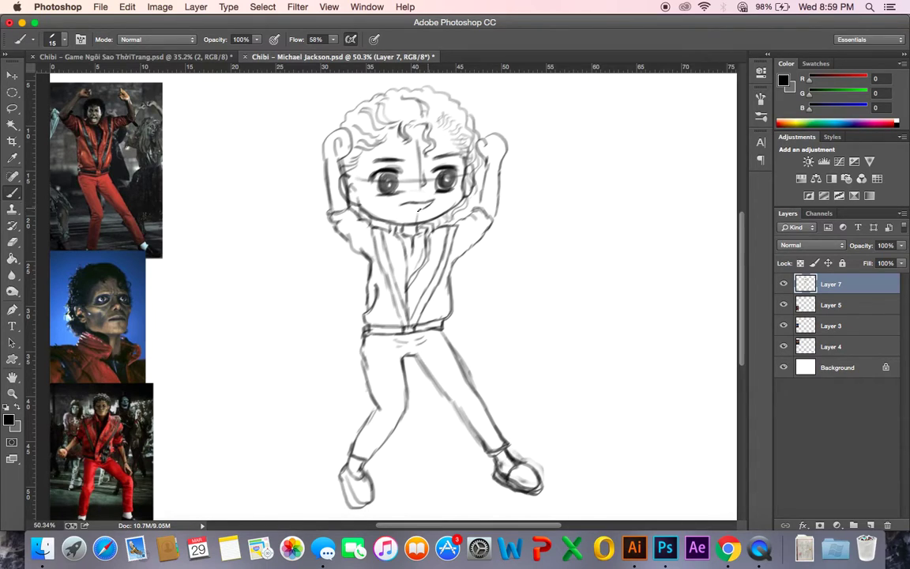
pyautogui.moveTo(411, 213); pyautogui.dragTo(424, 208)
pyautogui.moveTo(474, 169)
pyautogui.mouseDown()
pyautogui.moveTo(477, 195)
pyautogui.moveTo(467, 205)
pyautogui.mouseUp()
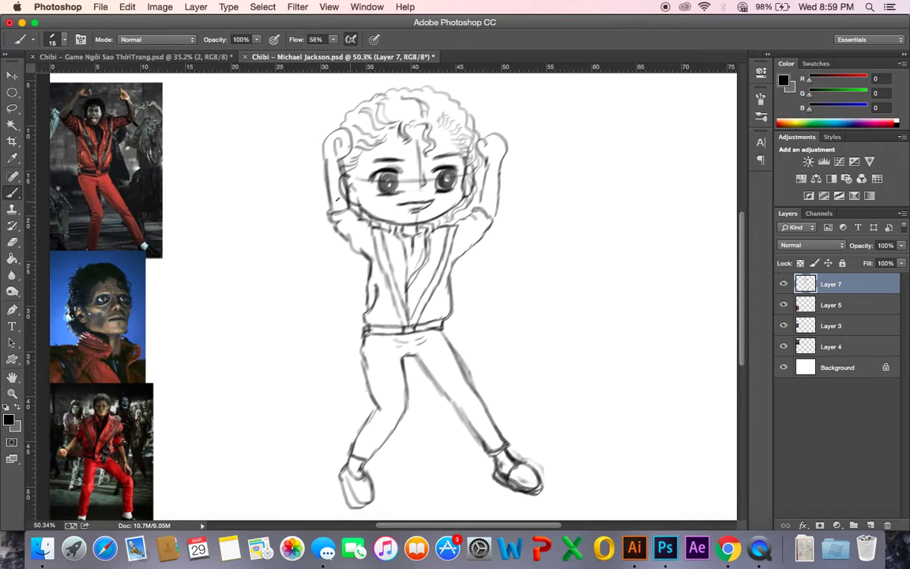
# - Erase a bit of stray line beside the face near the left raised arm, and save the file
pyautogui.press('e')
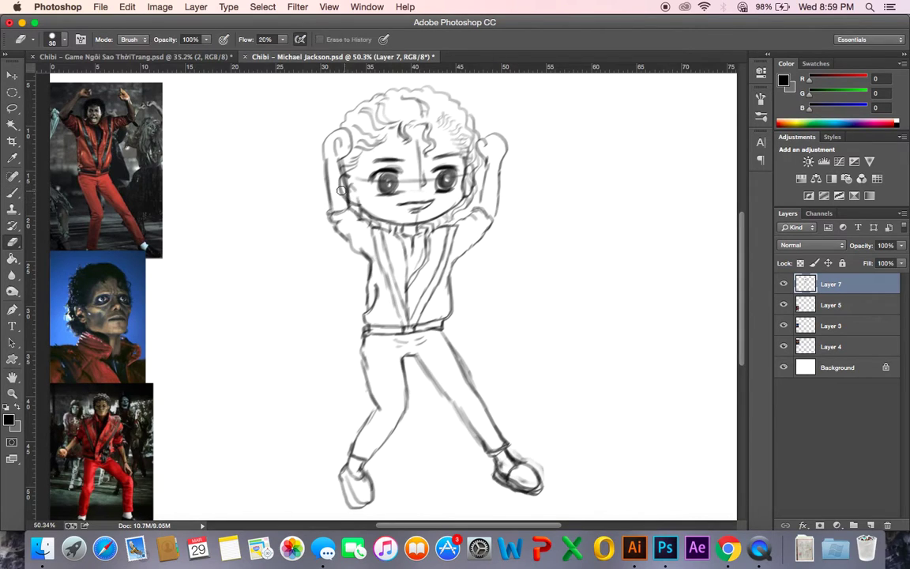
pyautogui.moveTo(341, 179)
pyautogui.mouseDown()
pyautogui.moveTo(343, 193)
pyautogui.moveTo(339, 181)
pyautogui.mouseUp()
pyautogui.press('super+s')
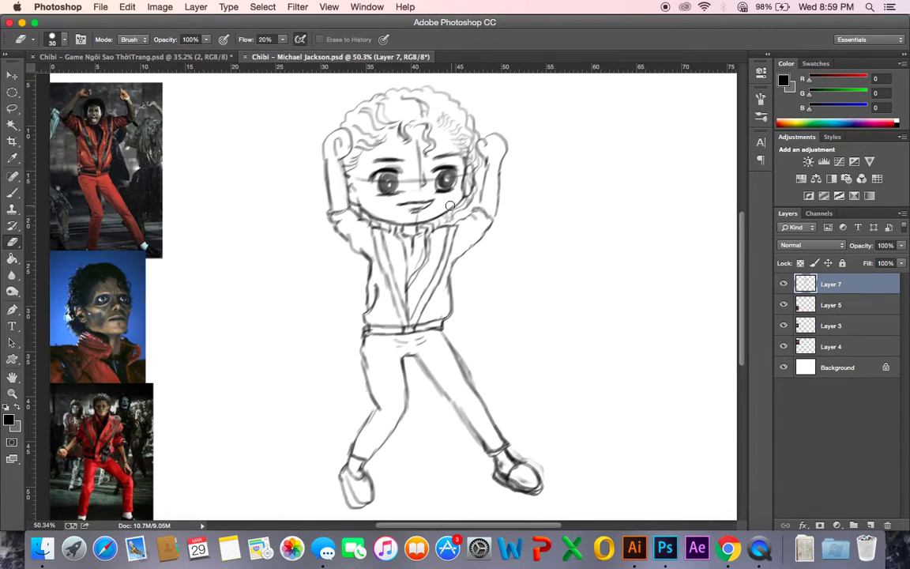
# - Rotate the whole character sketch on Layer 7 slightly clockwise with Free Transform and save the file
pyautogui.press('super+t')
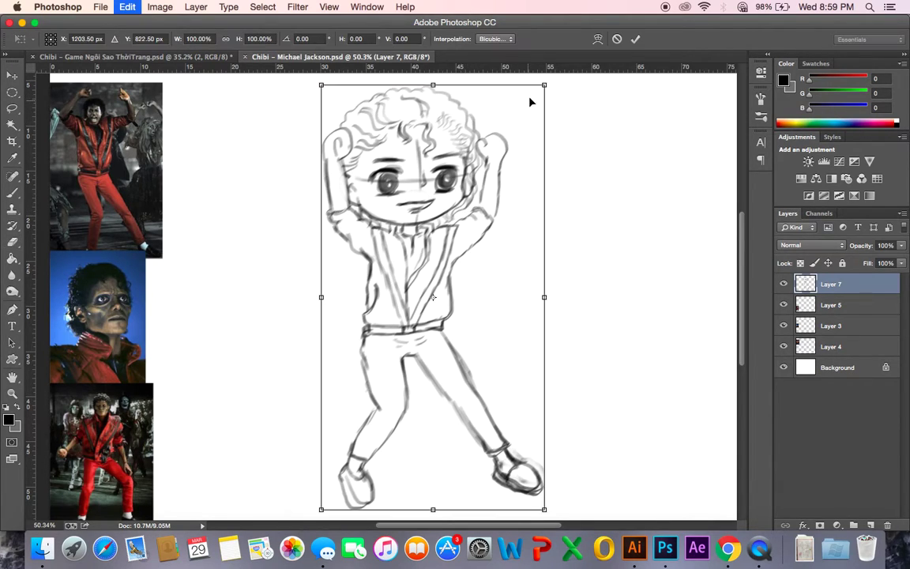
pyautogui.moveTo(562, 81)
pyautogui.mouseDown()
pyautogui.moveTo(575, 88)
pyautogui.moveTo(565, 89)
pyautogui.mouseUp()
pyautogui.press('Return')
pyautogui.press('super+s')
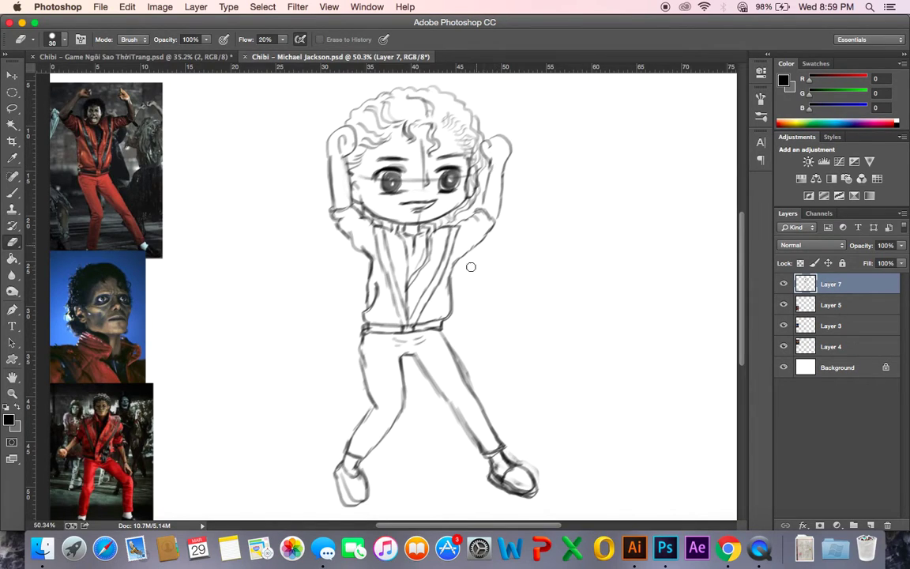
# - Brush additional wavy strands into the hair on top of the head
pyautogui.press('b')
pyautogui.moveTo(410, 294); pyautogui.dragTo(406, 332)
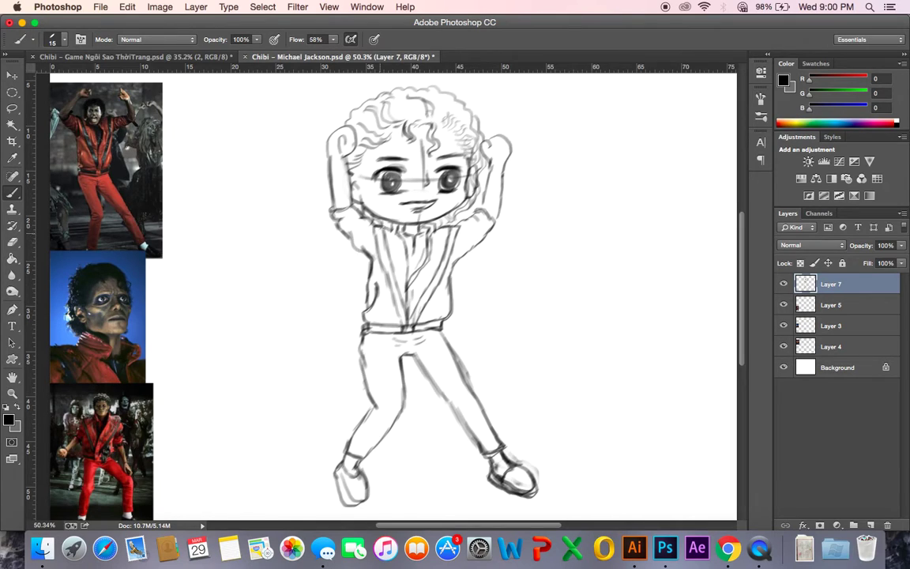
pyautogui.moveTo(356, 203); pyautogui.dragTo(338, 210)
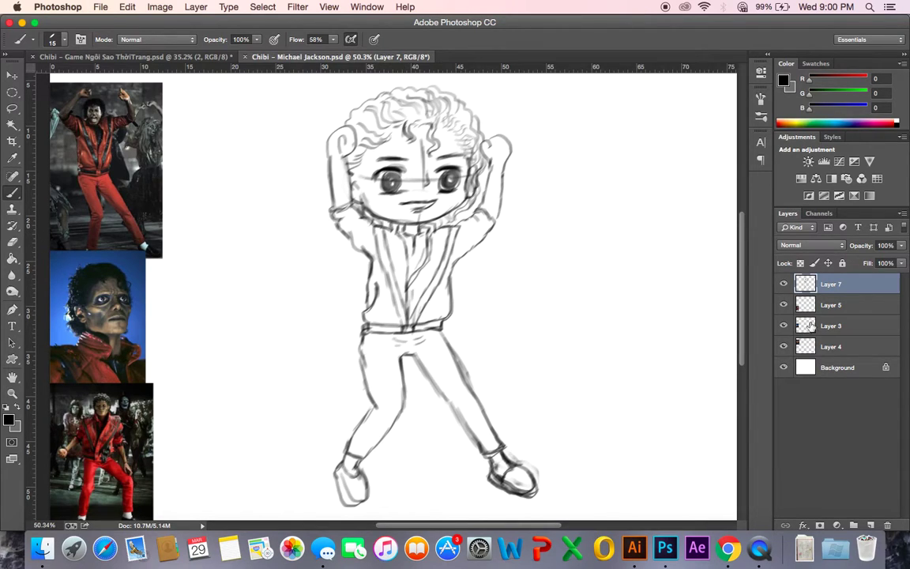
# - Fade Layer 7 to 35% opacity and add a new layer above it for the line art
pyautogui.click(901, 246)
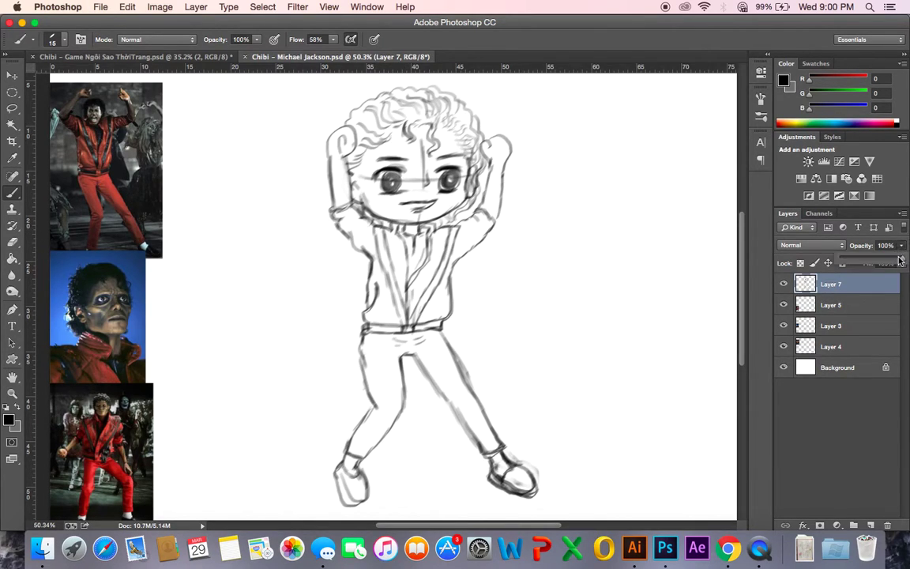
pyautogui.moveTo(899, 259); pyautogui.dragTo(862, 263)
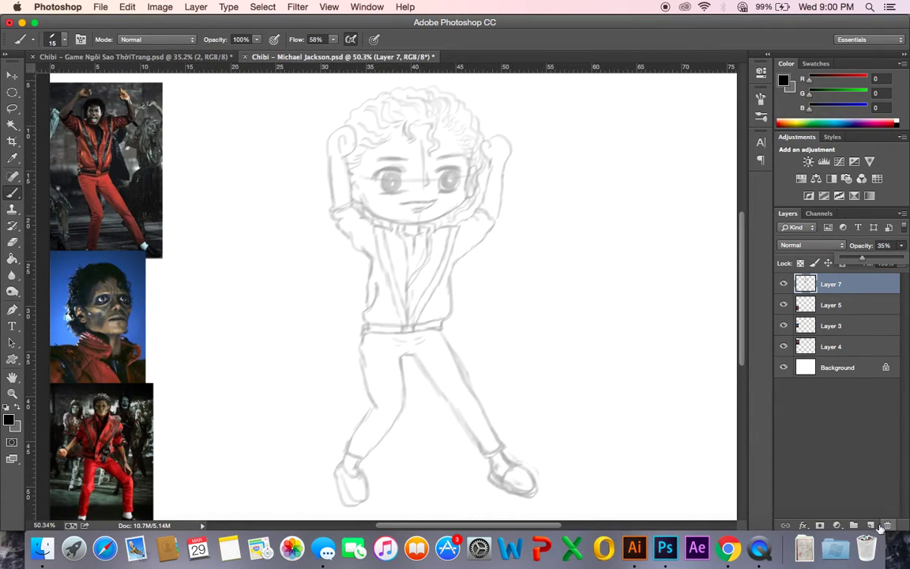
pyautogui.click(873, 525)
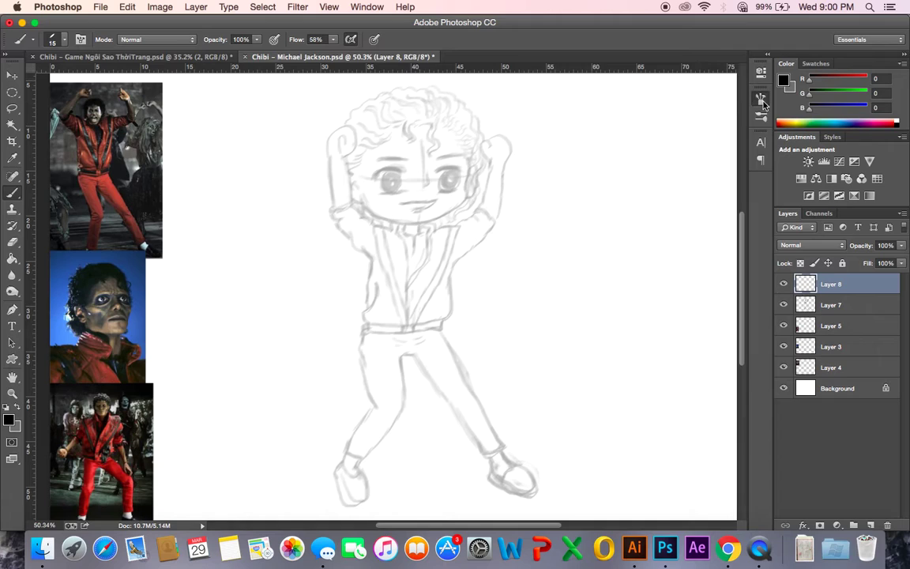
# - Choose a tapered hard round brush preset at 15 px and flatten its tip to 4% roundness at a 2° angle
pyautogui.click(762, 101)
pyautogui.click(567, 146)
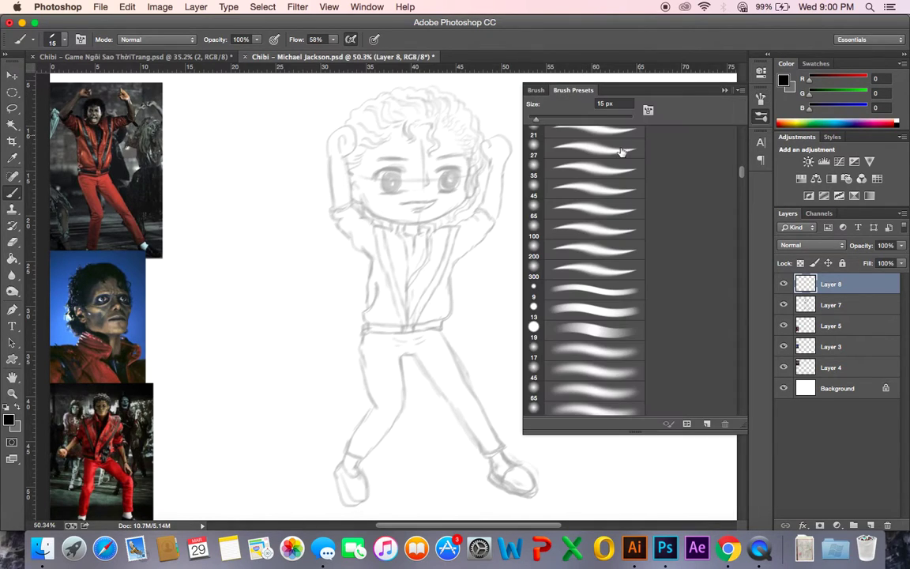
pyautogui.scroll(5, 636, 158)
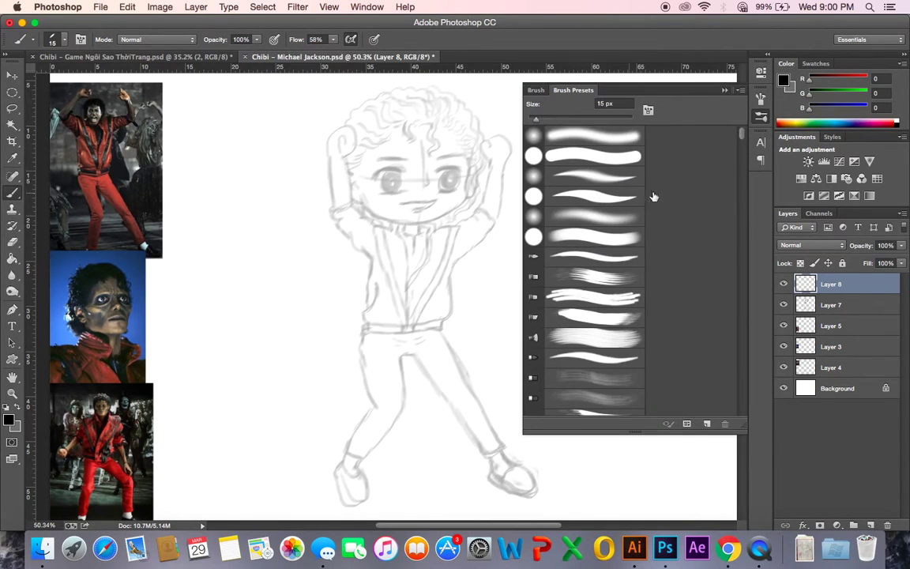
pyautogui.click(605, 199)
pyautogui.click(724, 90)
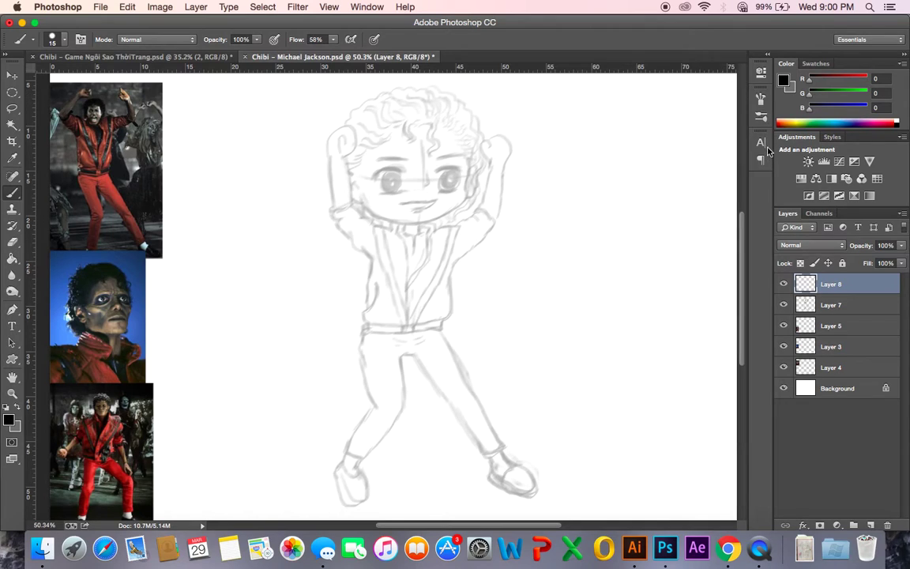
pyautogui.click(762, 98)
pyautogui.moveTo(725, 270)
pyautogui.mouseDown()
pyautogui.moveTo(722, 253)
pyautogui.moveTo(721, 261)
pyautogui.moveTo(740, 256)
pyautogui.mouseUp()
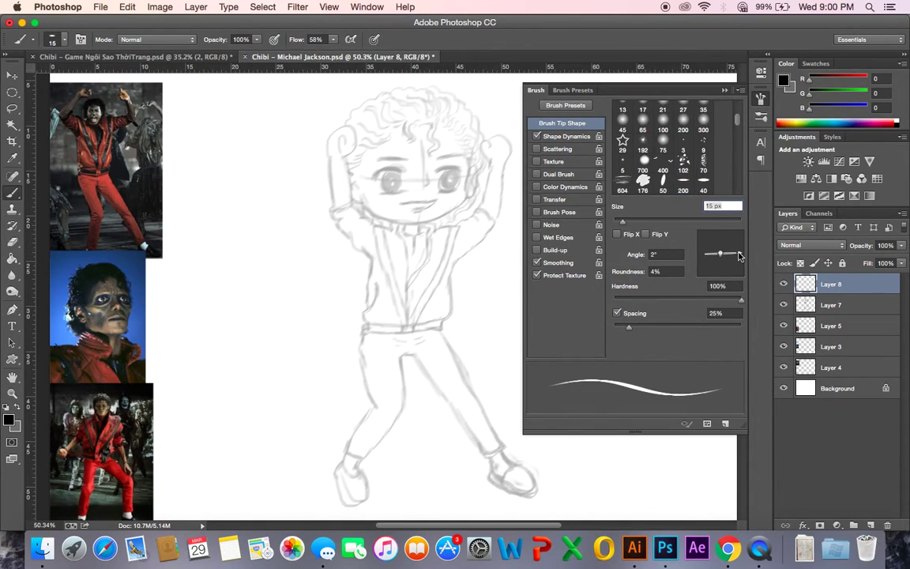
pyautogui.click(725, 90)
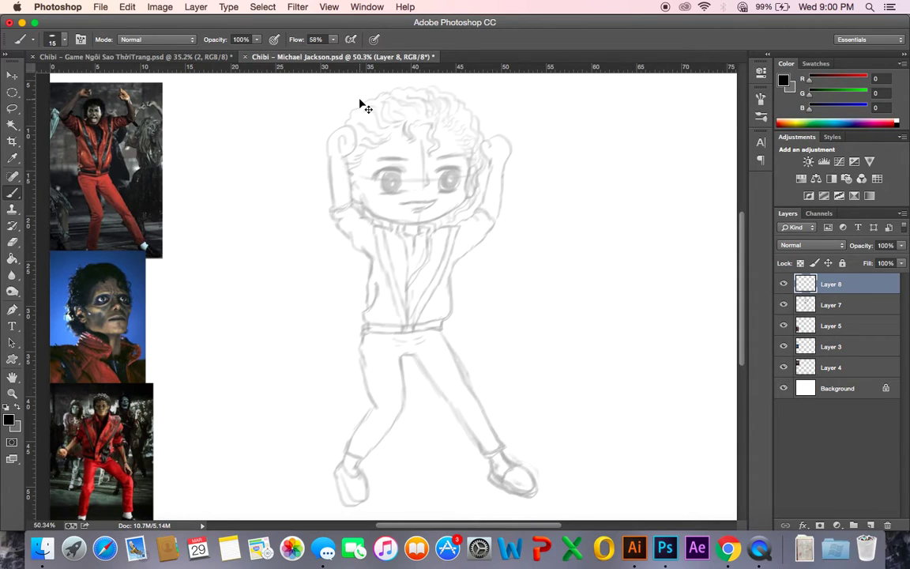
# - Set the flattened brush tip's angle to 36° with the view at 100% around the face
pyautogui.press('super+equal')
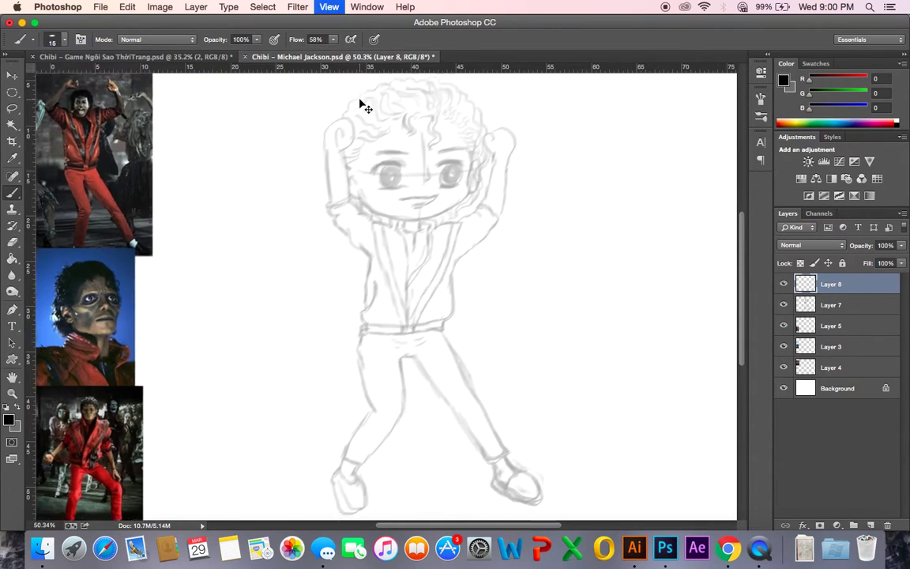
pyautogui.moveTo(492, 171); pyautogui.dragTo(557, 235)
pyautogui.press('super+equal')
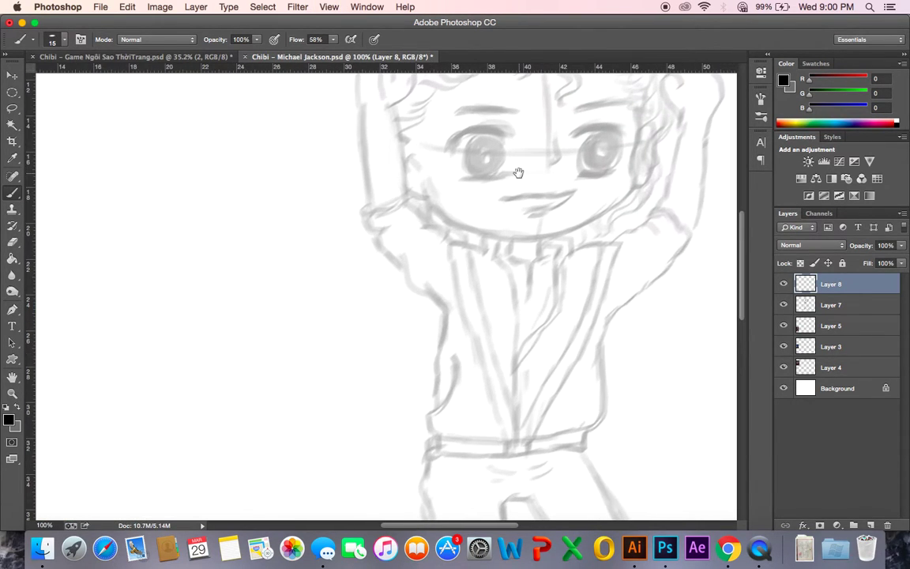
pyautogui.moveTo(490, 87)
pyautogui.mouseDown()
pyautogui.moveTo(388, 240)
pyautogui.moveTo(400, 211)
pyautogui.moveTo(384, 193)
pyautogui.mouseUp()
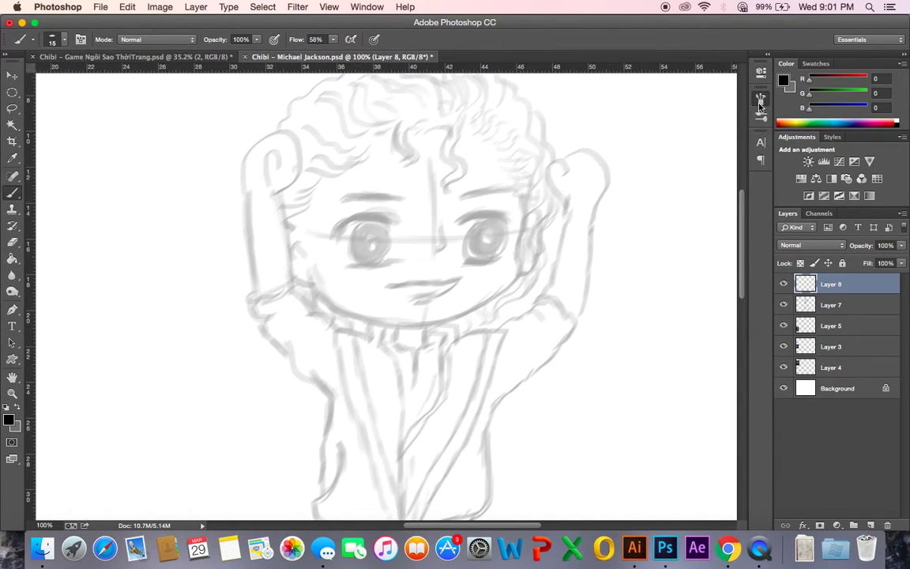
pyautogui.click(761, 115)
pyautogui.moveTo(733, 252)
pyautogui.mouseDown()
pyautogui.moveTo(740, 253)
pyautogui.moveTo(732, 240)
pyautogui.mouseUp()
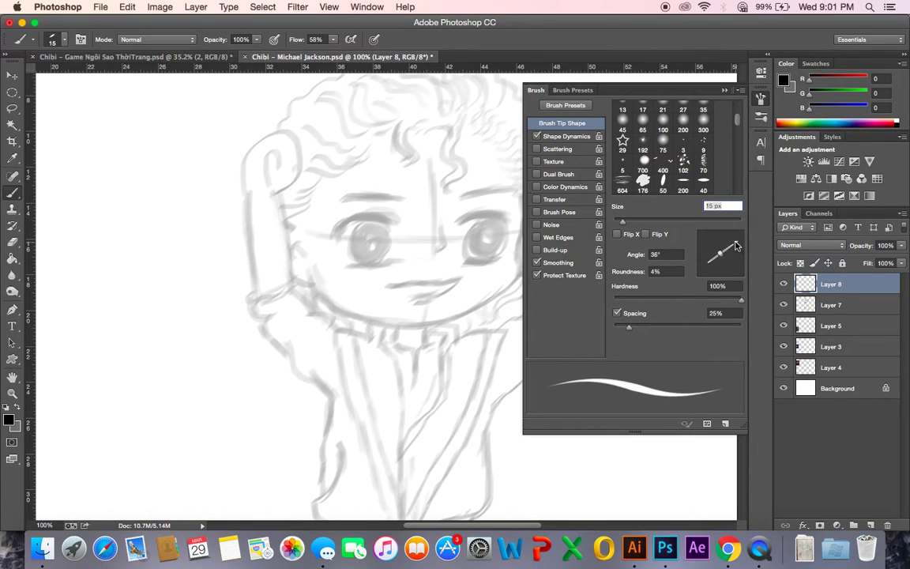
pyautogui.click(725, 90)
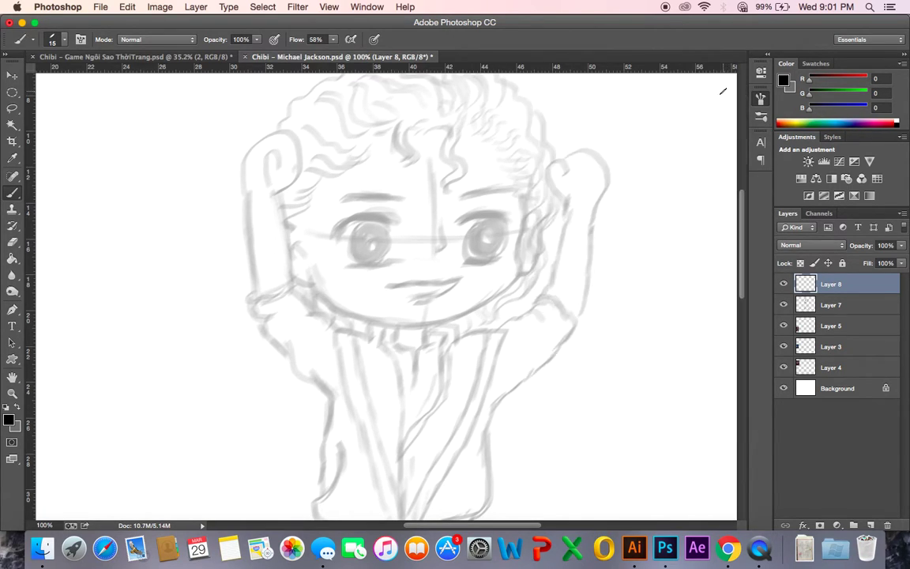
# - Reduce the brush to 9 px and ink the face contour from the right cheek around the chin to the left cheek
pyautogui.press('[')
pyautogui.press('[')
pyautogui.moveTo(539, 247); pyautogui.dragTo(545, 243)
pyautogui.moveTo(529, 208)
pyautogui.mouseDown()
pyautogui.moveTo(512, 291)
pyautogui.moveTo(598, 225)
pyautogui.moveTo(592, 249)
pyautogui.moveTo(530, 282)
pyautogui.mouseUp()
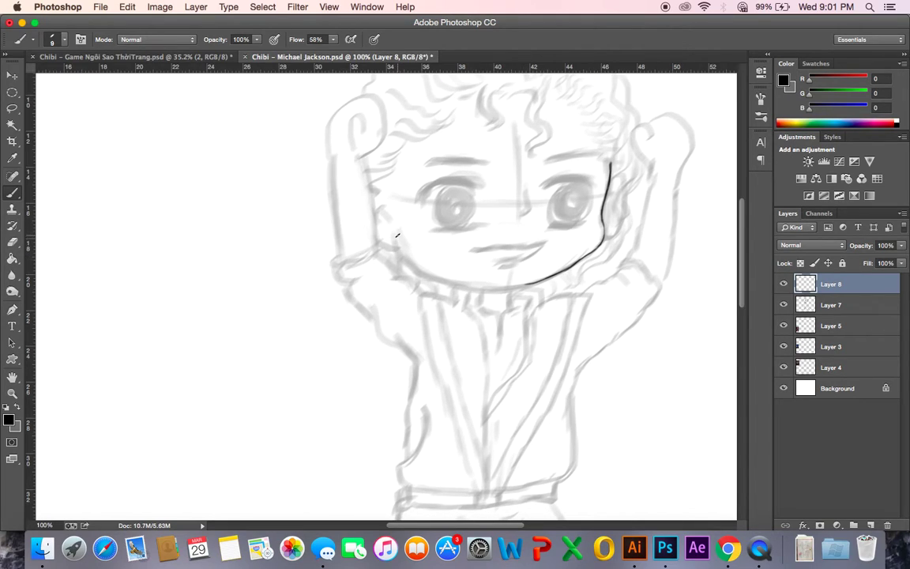
pyautogui.moveTo(395, 233)
pyautogui.mouseDown()
pyautogui.moveTo(433, 276)
pyautogui.moveTo(406, 261)
pyautogui.moveTo(436, 278)
pyautogui.mouseUp()
pyautogui.scroll(-1, 451, 269)
pyautogui.moveTo(435, 270)
pyautogui.mouseDown()
pyautogui.moveTo(506, 283)
pyautogui.moveTo(470, 277)
pyautogui.moveTo(499, 280)
pyautogui.moveTo(482, 278)
pyautogui.moveTo(526, 273)
pyautogui.mouseUp()
pyautogui.press('space')
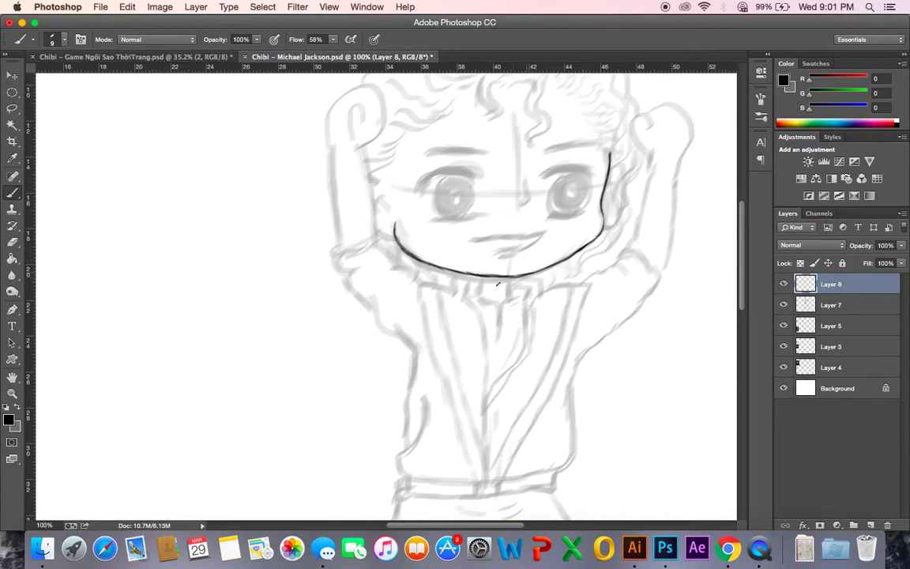
# - Ink the neck, the notched shirt collar and both sides of the pointed neckline opening below it
pyautogui.press('space')
pyautogui.moveTo(491, 285); pyautogui.dragTo(490, 281)
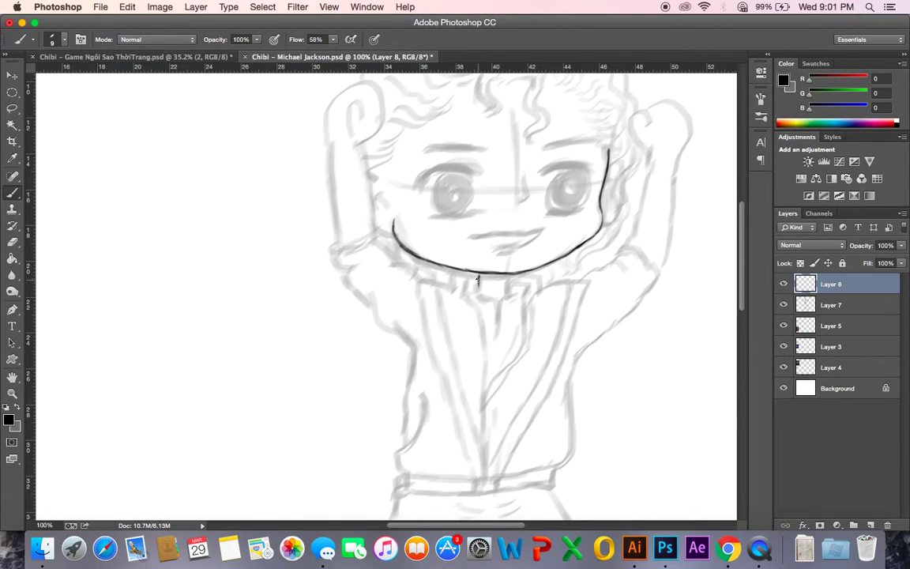
pyautogui.moveTo(509, 274)
pyautogui.mouseDown()
pyautogui.moveTo(510, 291)
pyautogui.moveTo(523, 301)
pyautogui.moveTo(515, 356)
pyautogui.mouseUp()
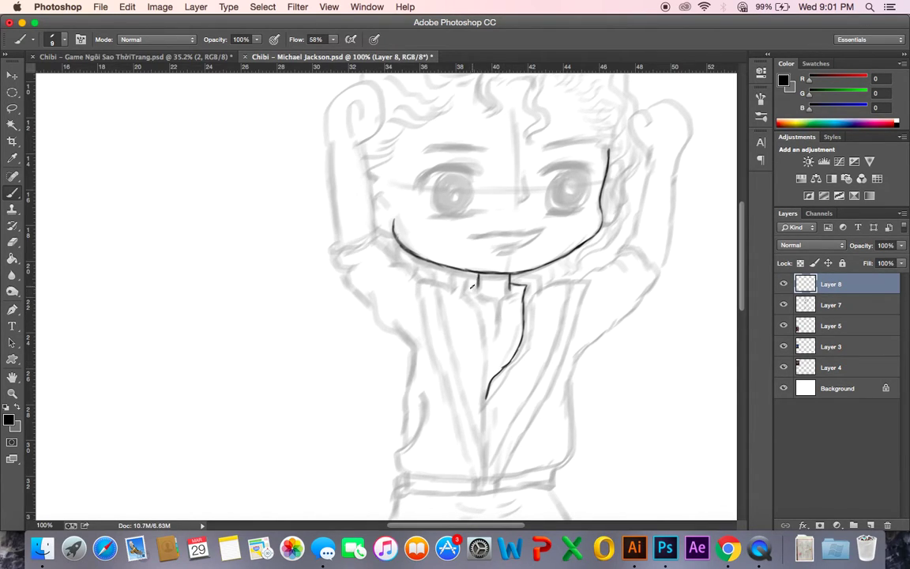
pyautogui.moveTo(488, 294); pyautogui.dragTo(493, 314)
pyautogui.moveTo(477, 286); pyautogui.dragTo(466, 299)
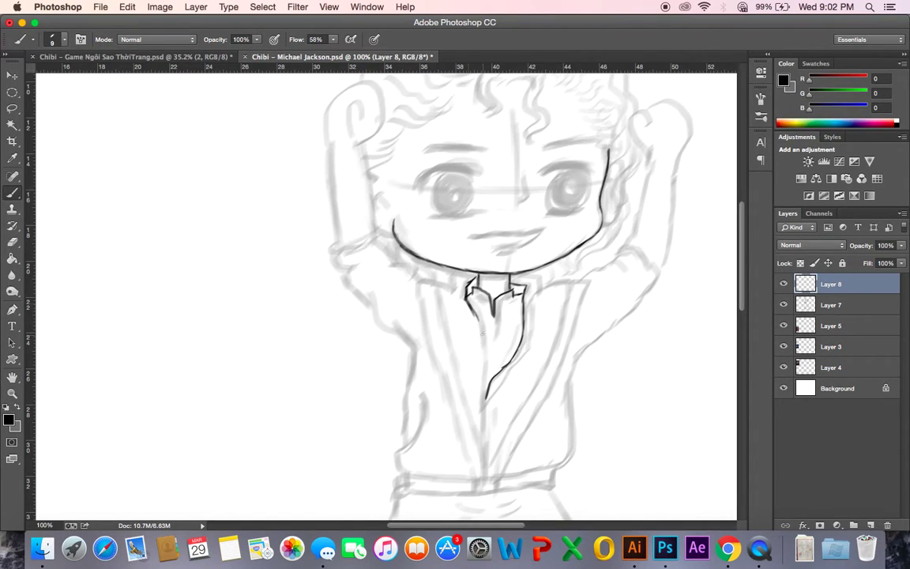
pyautogui.moveTo(473, 299); pyautogui.dragTo(486, 400)
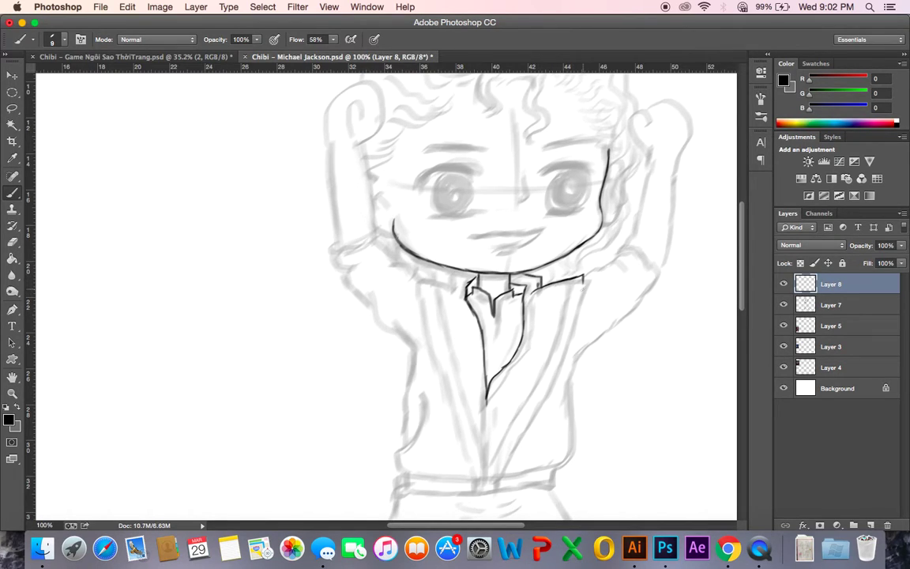
# - Ink the upper corners of the jacket's V panel and its left outer edge down to the waistband
pyautogui.moveTo(583, 291); pyautogui.dragTo(581, 308)
pyautogui.moveTo(449, 286); pyautogui.dragTo(433, 283)
pyautogui.scroll(-2, 456, 267)
pyautogui.moveTo(417, 290); pyautogui.dragTo(439, 354)
pyautogui.moveTo(445, 319); pyautogui.dragTo(435, 281)
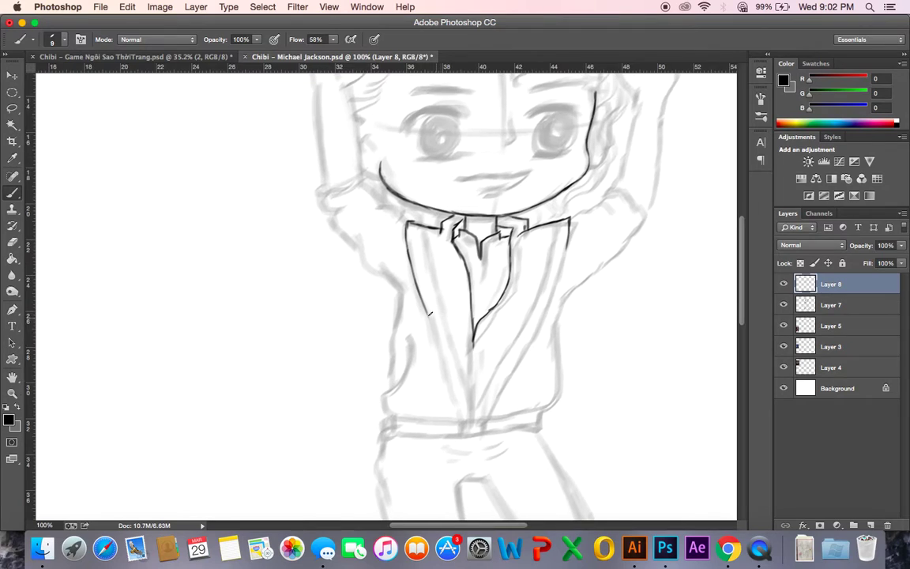
pyautogui.moveTo(430, 325); pyautogui.dragTo(448, 384)
pyautogui.moveTo(447, 349); pyautogui.dragTo(440, 329)
pyautogui.moveTo(440, 363); pyautogui.dragTo(455, 401)
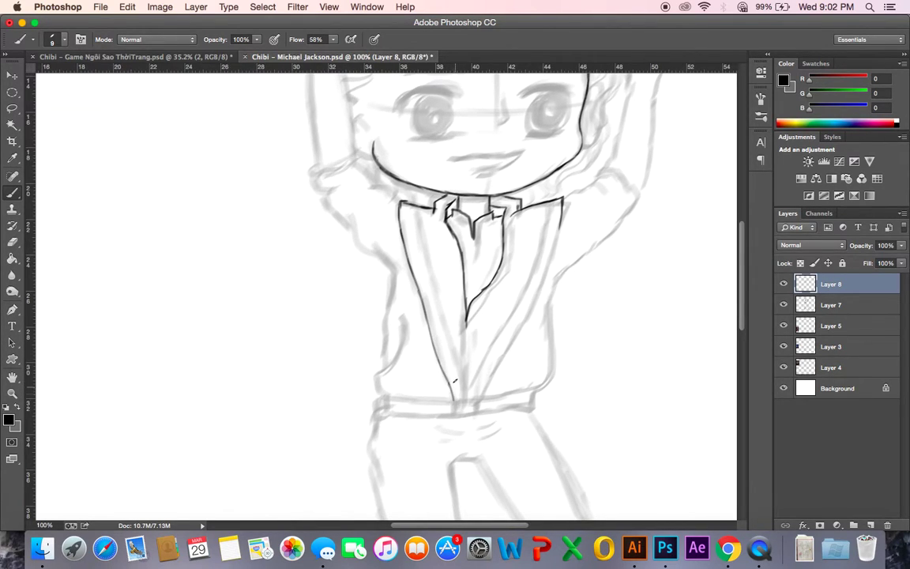
# - Ink the inner edge of the jacket's left V stripe down to the point at the waist
pyautogui.scroll(2, 420, 228)
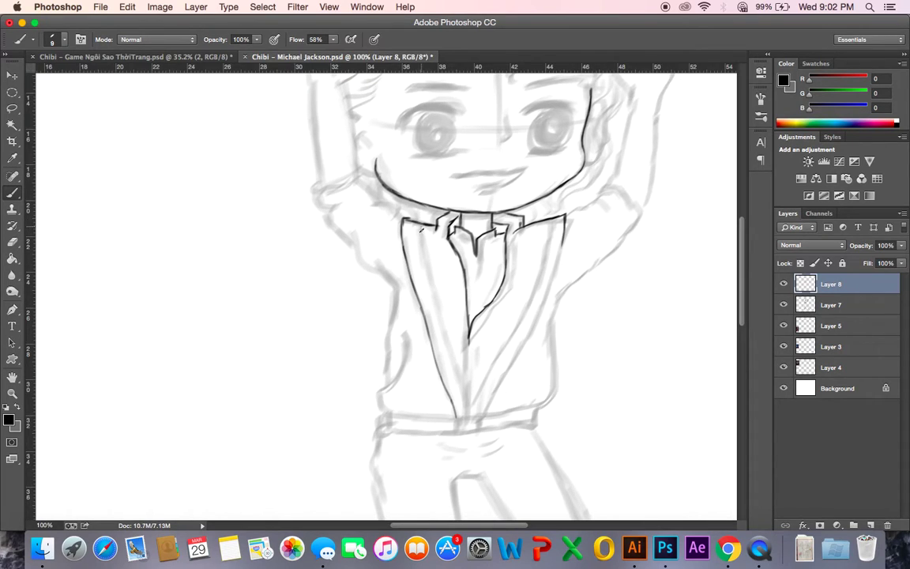
pyautogui.scroll(-1, 433, 264)
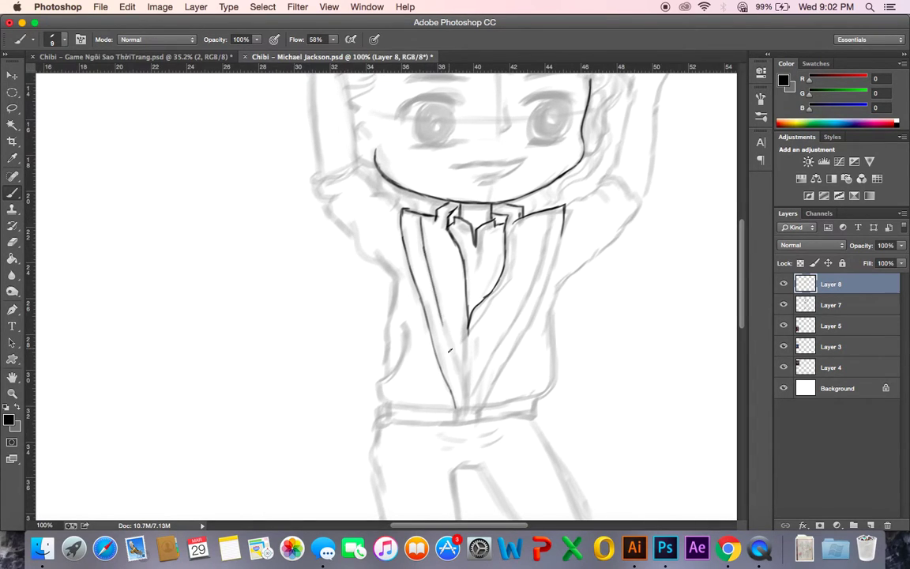
pyautogui.scroll(-2, 443, 316)
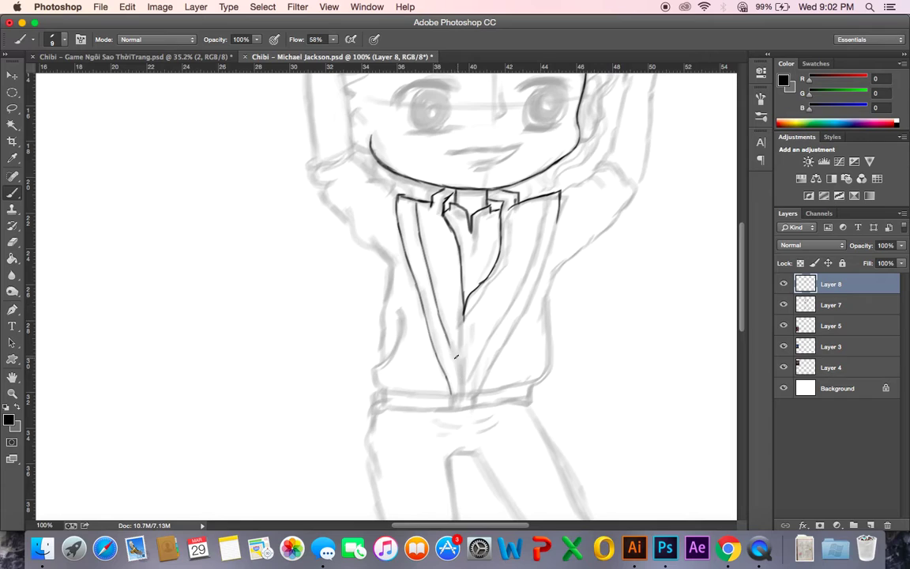
pyautogui.moveTo(443, 338); pyautogui.dragTo(465, 392)
# - With a 7 px brush, ink both edges of the jacket's right V stripe, the centre line and the waistband's middle gap
pyautogui.moveTo(547, 199); pyautogui.dragTo(518, 304)
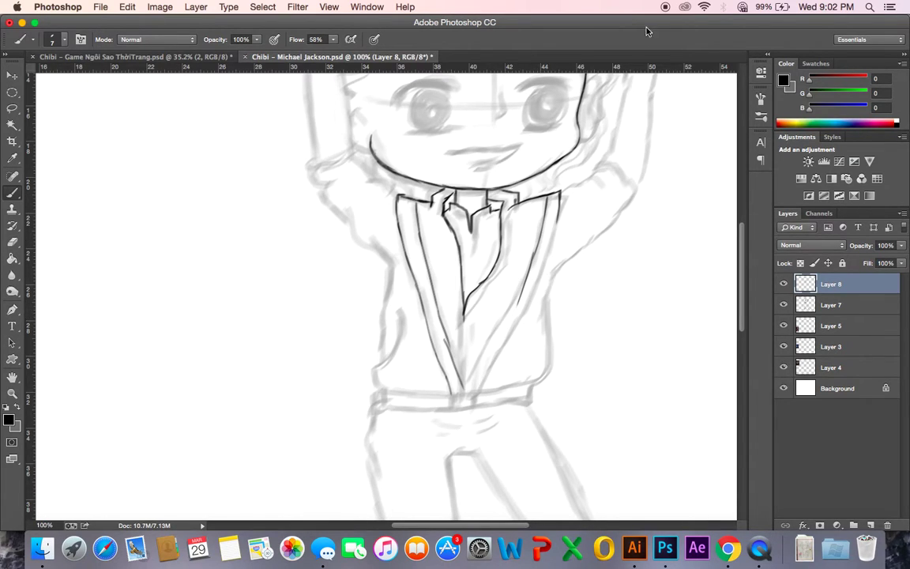
pyautogui.press('super+z')
pyautogui.moveTo(536, 254); pyautogui.dragTo(466, 389)
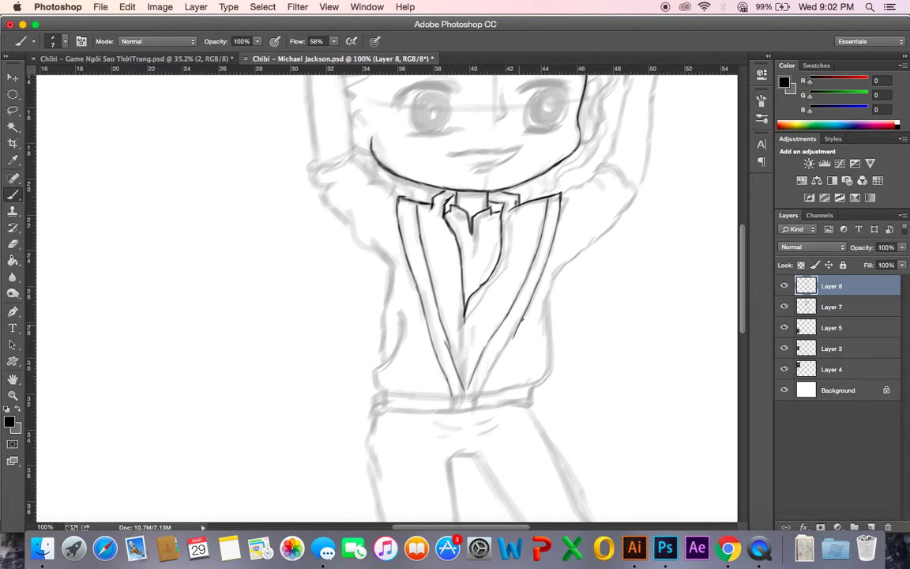
pyautogui.moveTo(514, 336); pyautogui.dragTo(484, 386)
pyautogui.moveTo(465, 324)
pyautogui.mouseDown()
pyautogui.moveTo(465, 377)
pyautogui.moveTo(452, 369)
pyautogui.moveTo(477, 368)
pyautogui.mouseUp()
# - Try inking the upper edge of the waistband's left half and undo the stroke
pyautogui.scroll(-3, 452, 369)
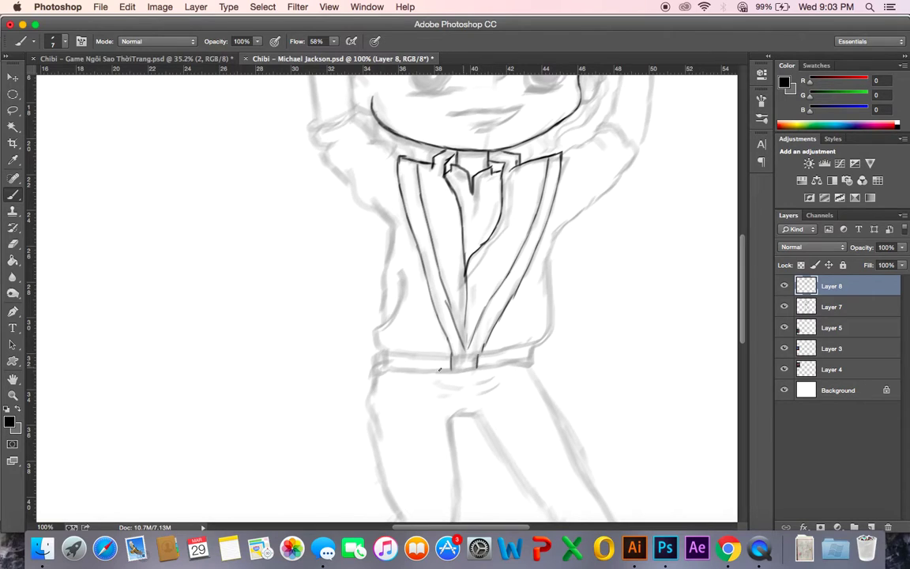
pyautogui.moveTo(385, 353); pyautogui.dragTo(450, 356)
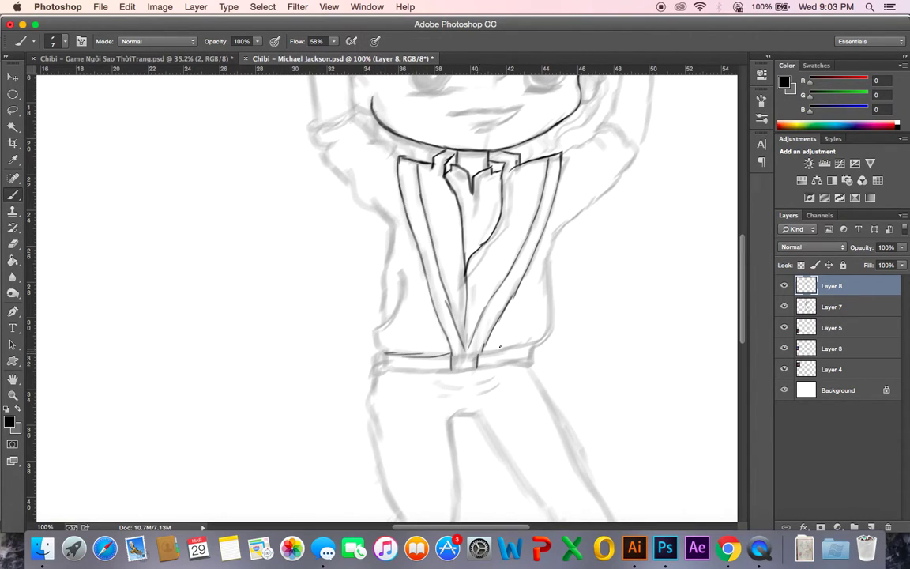
pyautogui.press('super+alt+z')
pyautogui.press('super+alt+z')
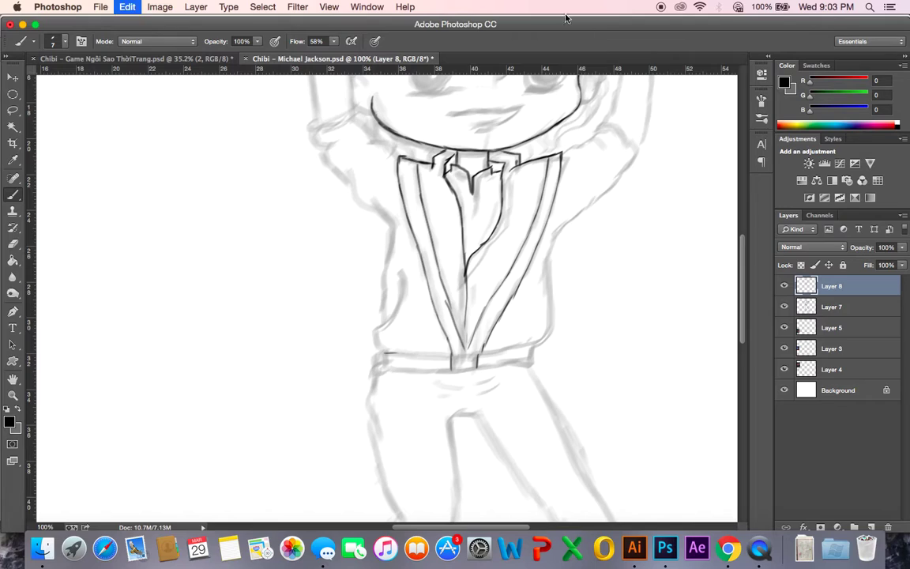
# - Ink the upper edge of the waistband's left half and the short edge closing its right end
pyautogui.press('super+alt+z')
pyautogui.press('super+alt+z')
pyautogui.moveTo(406, 353); pyautogui.dragTo(450, 356)
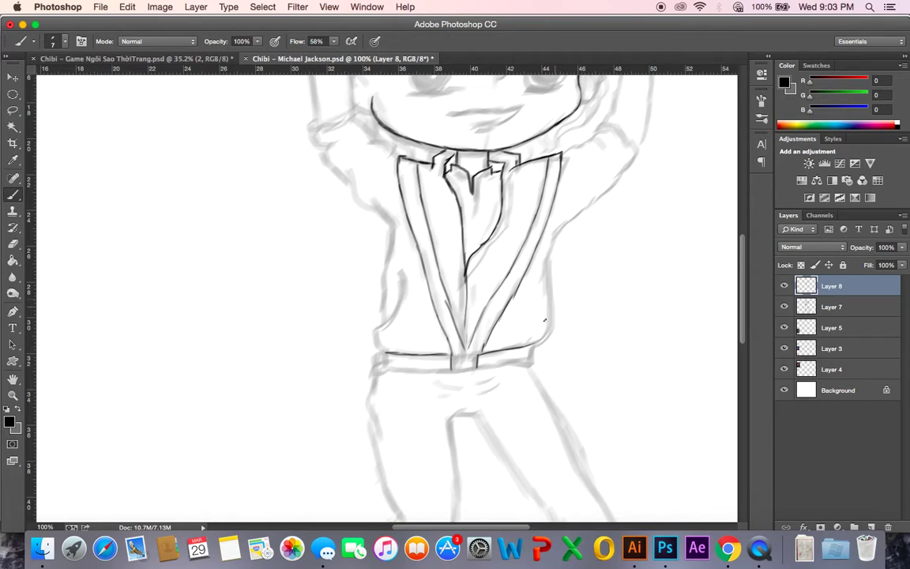
pyautogui.moveTo(531, 348); pyautogui.dragTo(531, 363)
# - With a 9 px brush, ink the waistband's lower edge from end to end, undoing unsatisfactory strokes
pyautogui.moveTo(378, 366); pyautogui.dragTo(477, 367)
pyautogui.press('super+z')
pyautogui.moveTo(380, 369); pyautogui.dragTo(500, 364)
pyautogui.press('super+z')
pyautogui.press('super+z')
pyautogui.press('super+0')
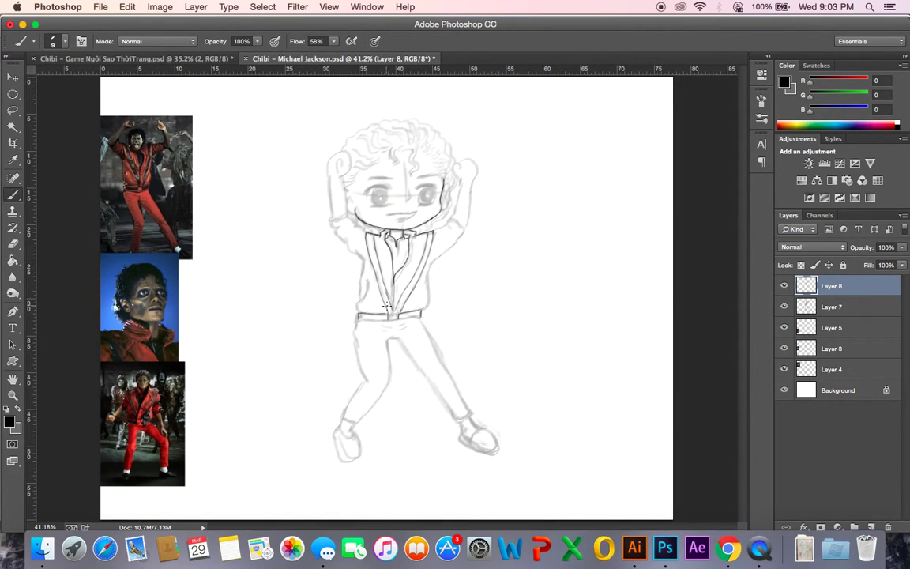
pyautogui.moveTo(360, 320); pyautogui.dragTo(419, 315)
# - Extend the upper edge of the waistband's left half until it meets the middle piece
pyautogui.press('super+equal')
pyautogui.press('super+equal')
pyautogui.press('super+equal')
pyautogui.press('super+equal')
pyautogui.press('super+equal')
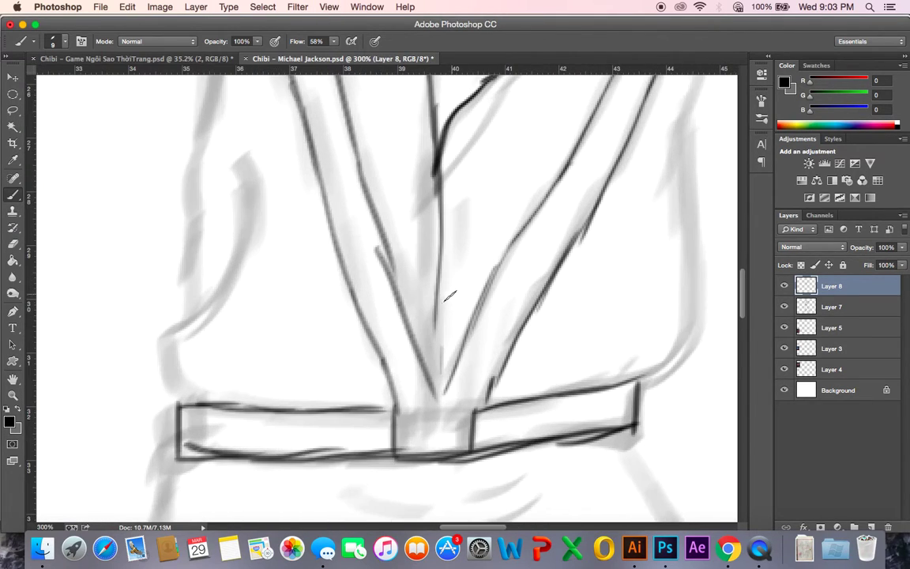
pyautogui.moveTo(398, 328); pyautogui.dragTo(432, 312)
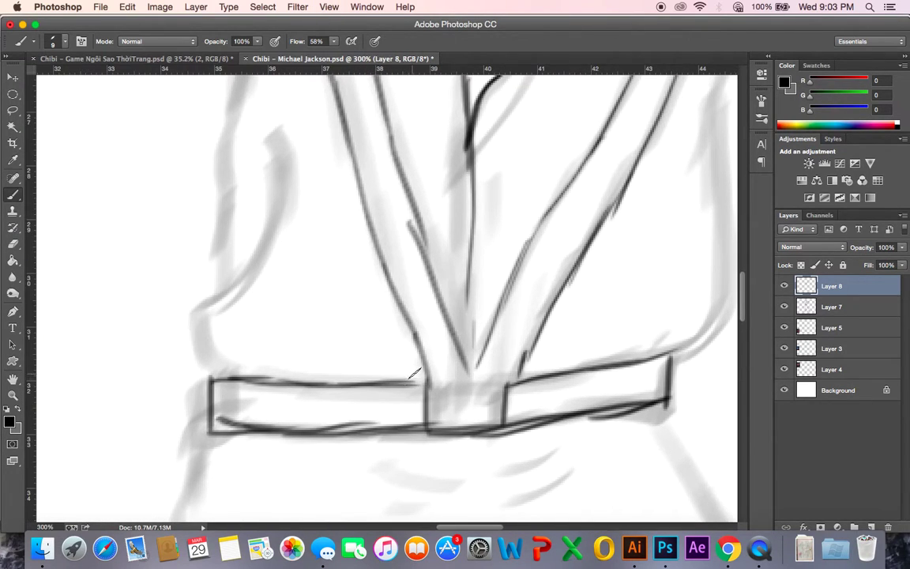
pyautogui.moveTo(410, 382); pyautogui.dragTo(428, 383)
# - With a 6 px brush, ink the curved fold on the jacket's lower left side and the short edge running down to the waistband
pyautogui.moveTo(352, 314); pyautogui.dragTo(445, 350)
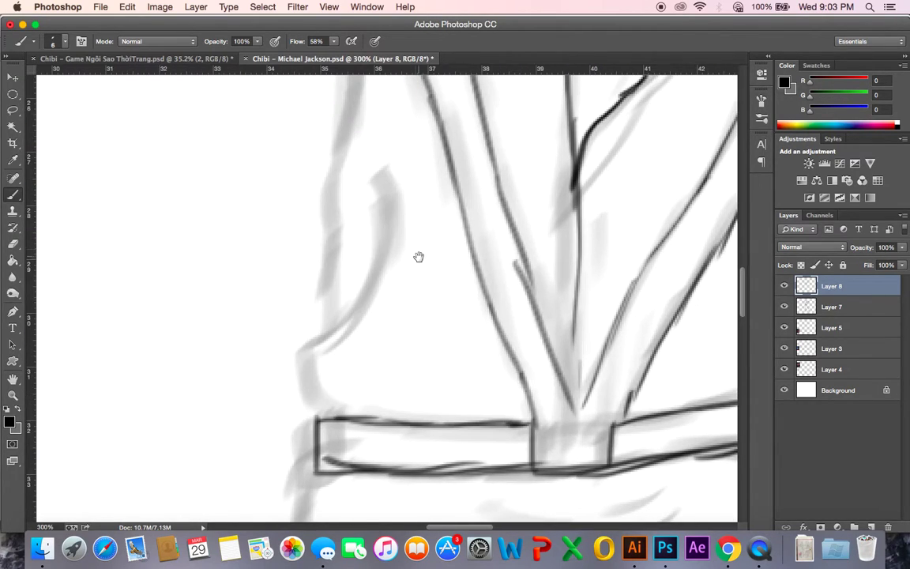
pyautogui.moveTo(419, 256); pyautogui.dragTo(433, 267)
pyautogui.moveTo(385, 194); pyautogui.dragTo(385, 237)
pyautogui.moveTo(384, 202); pyautogui.dragTo(380, 308)
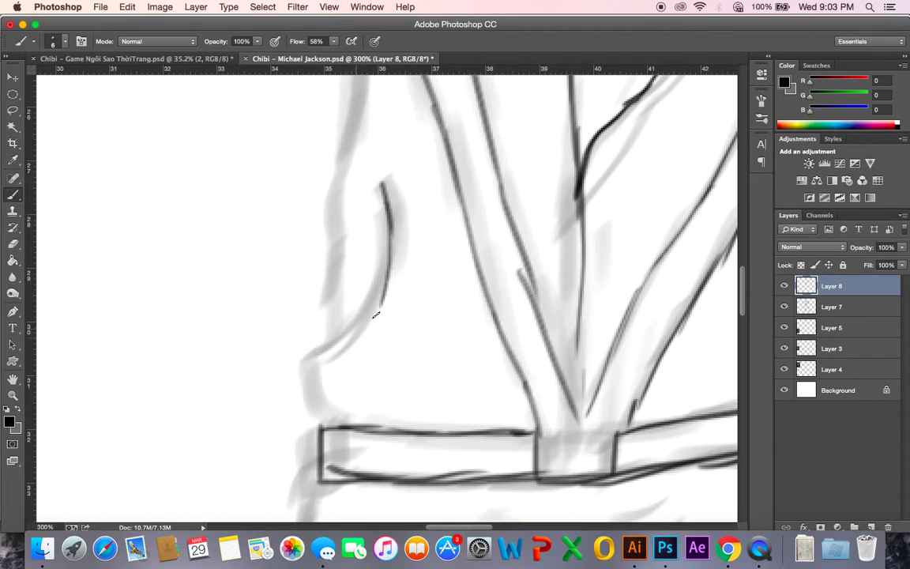
pyautogui.moveTo(385, 269); pyautogui.dragTo(341, 350)
pyautogui.moveTo(373, 307)
pyautogui.mouseDown()
pyautogui.moveTo(317, 364)
pyautogui.moveTo(301, 337)
pyautogui.moveTo(309, 379)
pyautogui.mouseUp()
pyautogui.moveTo(301, 340); pyautogui.dragTo(320, 395)
# - Ink the jacket's left side edge from the fold up to the armpit
pyautogui.scroll(5, 332, 379)
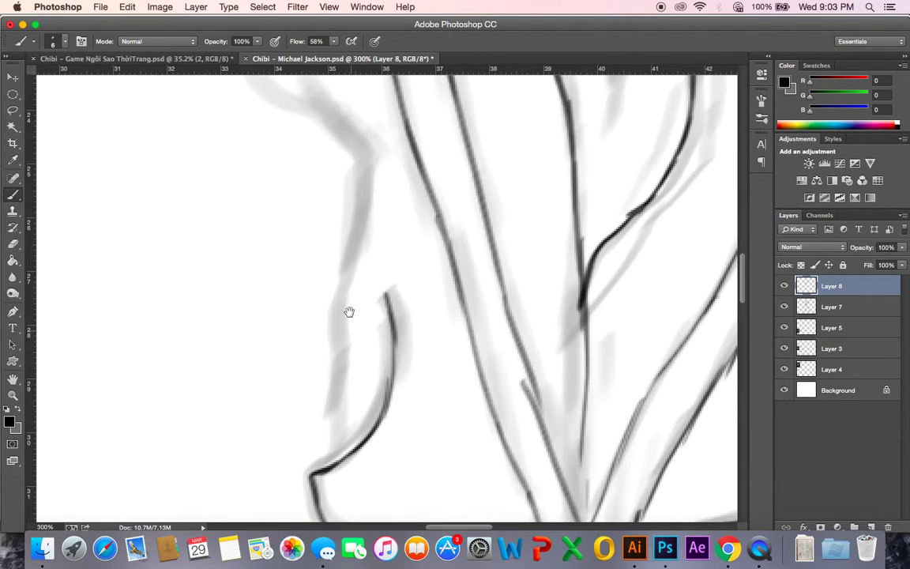
pyautogui.moveTo(357, 165)
pyautogui.mouseDown()
pyautogui.moveTo(338, 306)
pyautogui.moveTo(339, 390)
pyautogui.moveTo(329, 361)
pyautogui.moveTo(324, 437)
pyautogui.moveTo(332, 336)
pyautogui.moveTo(321, 434)
pyautogui.mouseUp()
pyautogui.moveTo(329, 327); pyautogui.dragTo(370, 490)
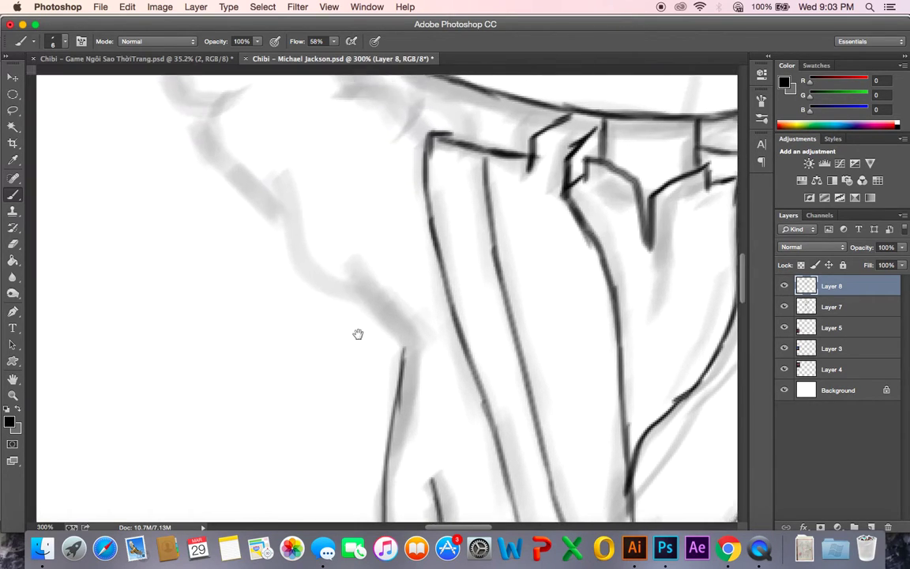
# - Ink the underside of the left sleeve in overlapping curved folds from the armpit up towards the elbow
pyautogui.moveTo(301, 261)
pyautogui.mouseDown()
pyautogui.moveTo(326, 314)
pyautogui.moveTo(416, 362)
pyautogui.moveTo(396, 377)
pyautogui.moveTo(421, 397)
pyautogui.mouseUp()
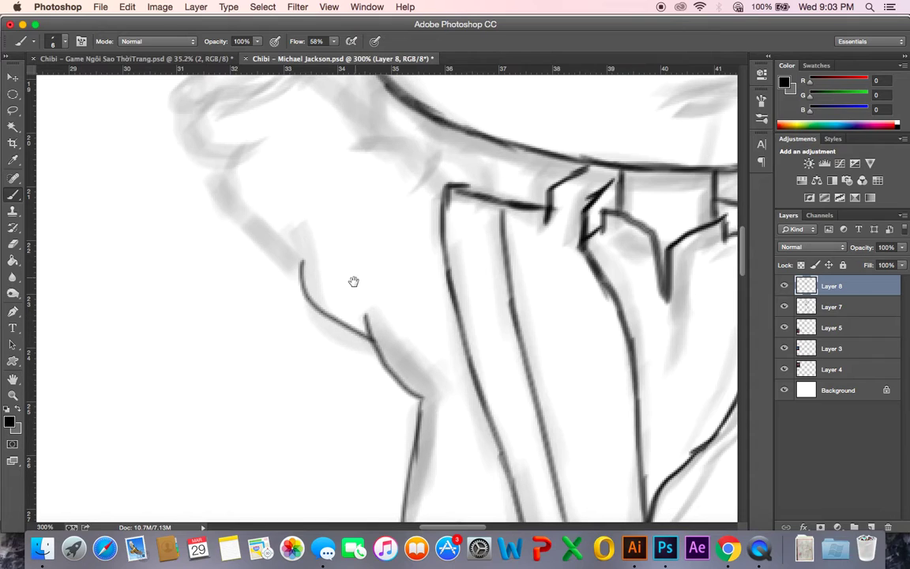
pyautogui.moveTo(353, 278); pyautogui.dragTo(461, 402)
pyautogui.moveTo(325, 285)
pyautogui.mouseDown()
pyautogui.moveTo(375, 367)
pyautogui.moveTo(414, 388)
pyautogui.mouseUp()
pyautogui.moveTo(378, 320); pyautogui.dragTo(418, 352)
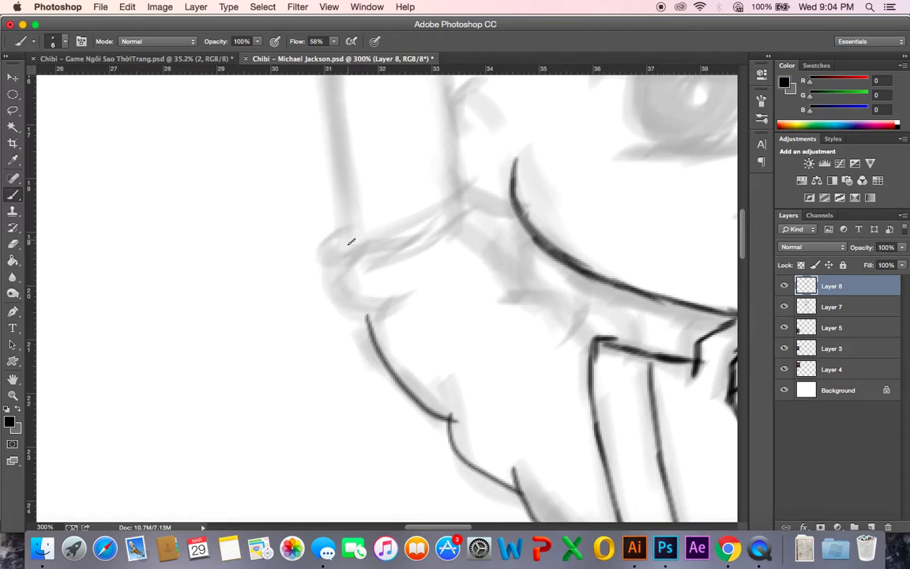
# - Ink the left sleeve's cuff at the elbow, with its outer edge, curved opening and inner corner
pyautogui.moveTo(346, 233); pyautogui.dragTo(415, 239)
pyautogui.moveTo(341, 231)
pyautogui.mouseDown()
pyautogui.moveTo(338, 276)
pyautogui.moveTo(368, 319)
pyautogui.mouseUp()
pyautogui.moveTo(434, 238); pyautogui.dragTo(410, 282)
pyautogui.hotkey('ctrl', 'r')
pyautogui.moveTo(444, 235); pyautogui.dragTo(387, 278)
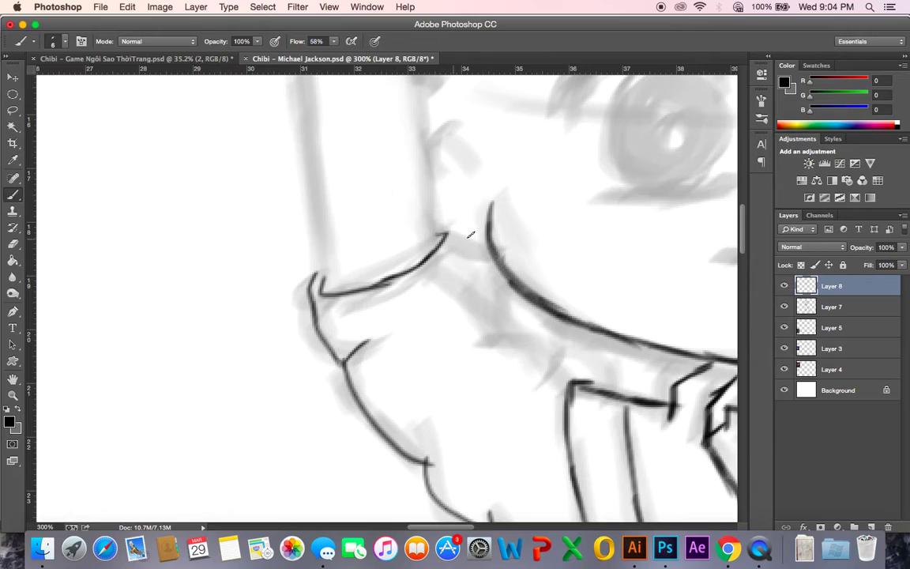
pyautogui.moveTo(448, 234)
pyautogui.mouseDown()
pyautogui.moveTo(461, 270)
pyautogui.moveTo(421, 290)
pyautogui.mouseUp()
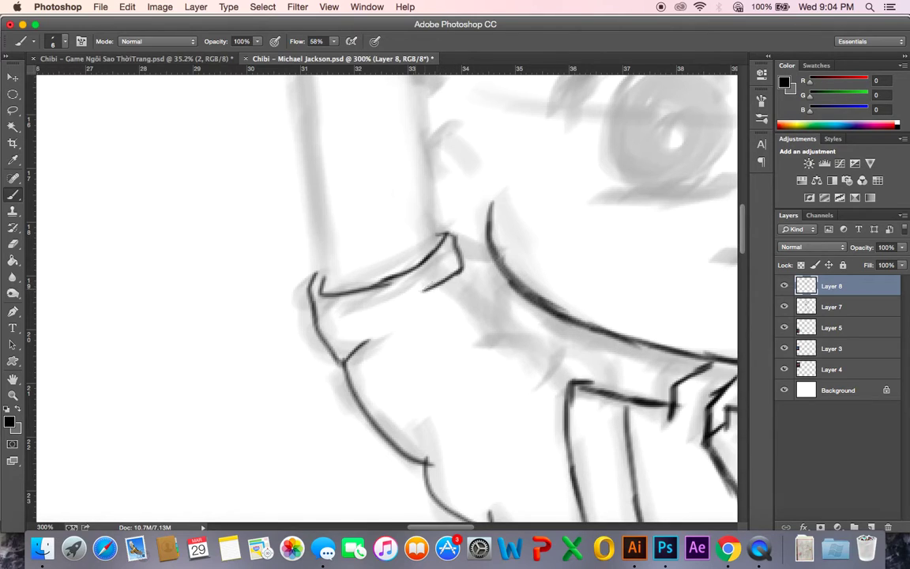
# - Ink the upper side of the left sleeve in folds from the cuff down to the jacket's shoulder corner
pyautogui.moveTo(463, 264); pyautogui.dragTo(493, 270)
pyautogui.moveTo(493, 270)
pyautogui.mouseDown()
pyautogui.moveTo(495, 323)
pyautogui.moveTo(496, 301)
pyautogui.moveTo(478, 342)
pyautogui.mouseUp()
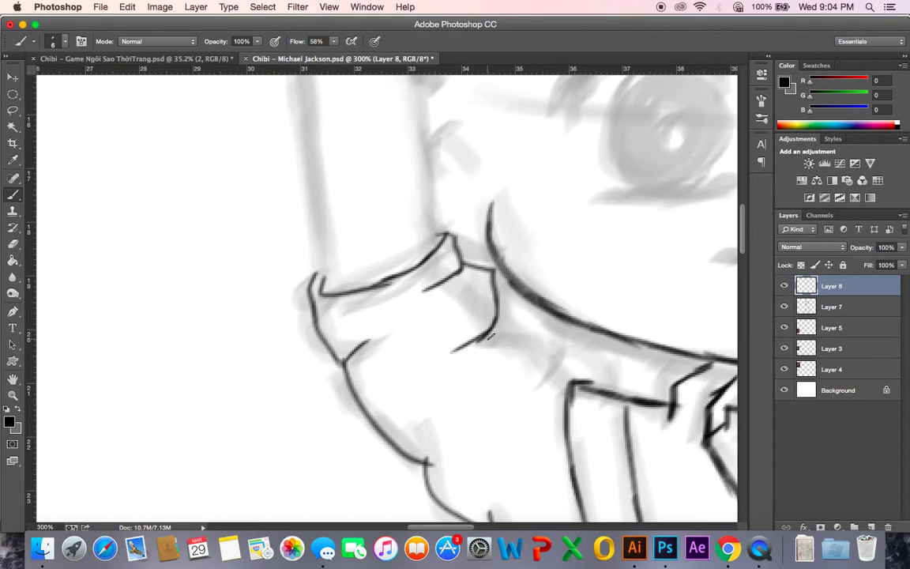
pyautogui.scroll(-2, 452, 352)
pyautogui.hscroll(2, 452, 352)
pyautogui.moveTo(478, 291)
pyautogui.mouseDown()
pyautogui.moveTo(515, 316)
pyautogui.moveTo(534, 351)
pyautogui.mouseUp()
pyautogui.moveTo(440, 286); pyautogui.dragTo(517, 395)
# - Ink the outer edge of the left forearm down to the cuff
pyautogui.scroll(3, 479, 345)
pyautogui.hscroll(-2, 480, 345)
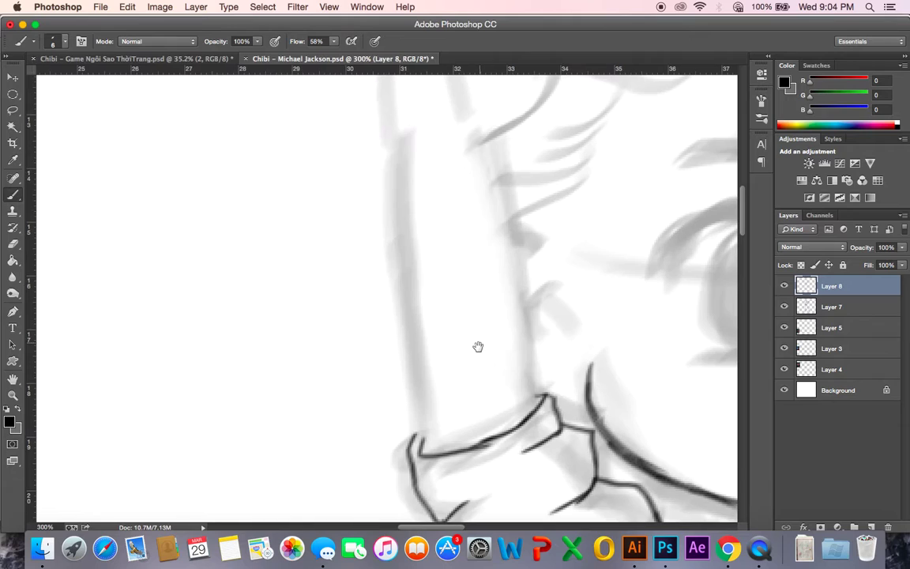
pyautogui.moveTo(389, 154); pyautogui.dragTo(395, 244)
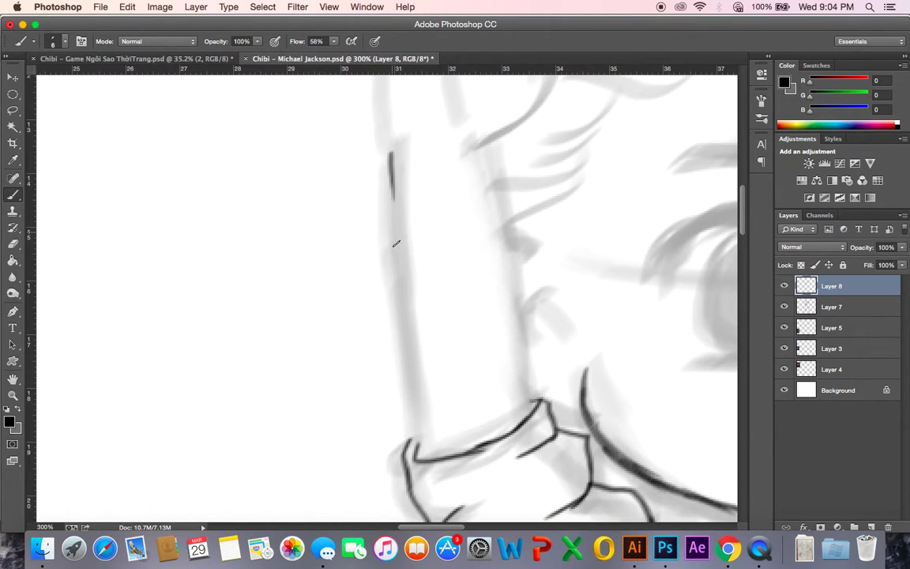
pyautogui.moveTo(389, 160); pyautogui.dragTo(402, 338)
pyautogui.scroll(-1, 420, 278)
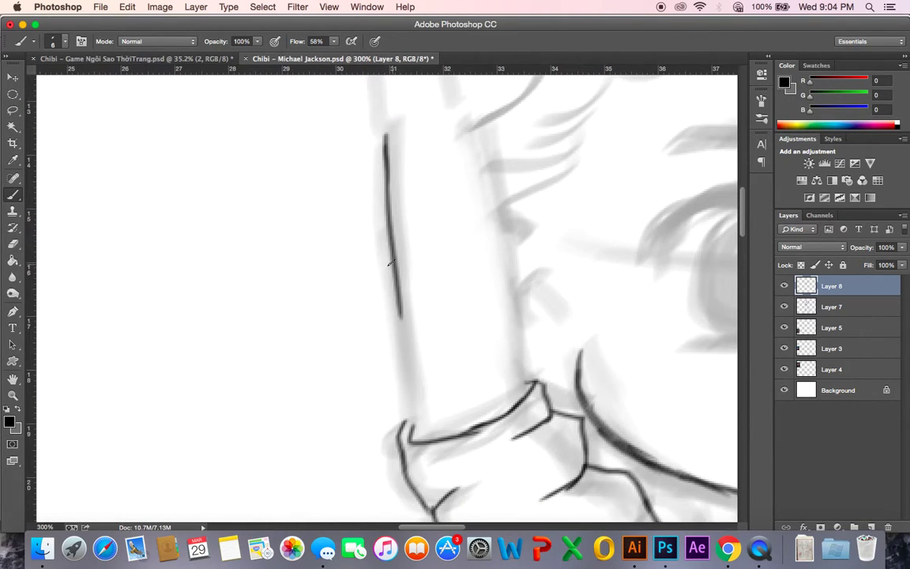
pyautogui.moveTo(393, 275); pyautogui.dragTo(406, 391)
pyautogui.moveTo(397, 296); pyautogui.dragTo(412, 444)
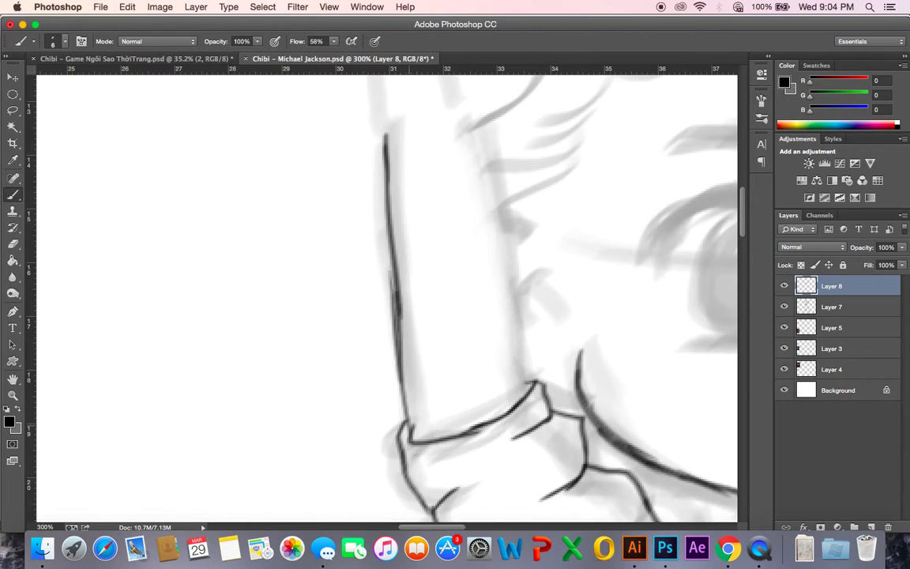
pyautogui.moveTo(421, 357); pyautogui.dragTo(419, 360)
# - Ink the inner edge of the left forearm from the wrist down to the cuff
pyautogui.scroll(3, 419, 360)
pyautogui.moveTo(465, 180); pyautogui.dragTo(484, 284)
pyautogui.scroll(-3, 471, 234)
pyautogui.moveTo(460, 231); pyautogui.dragTo(490, 386)
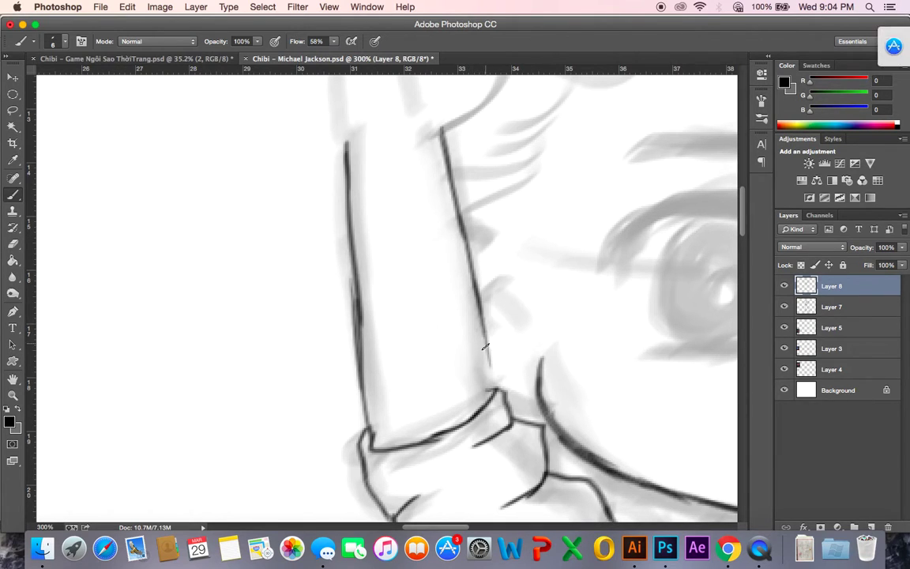
# - Ink the raised left hand with its curled inner fingers and outer contour joined to the wrist
pyautogui.scroll(10, 441, 239)
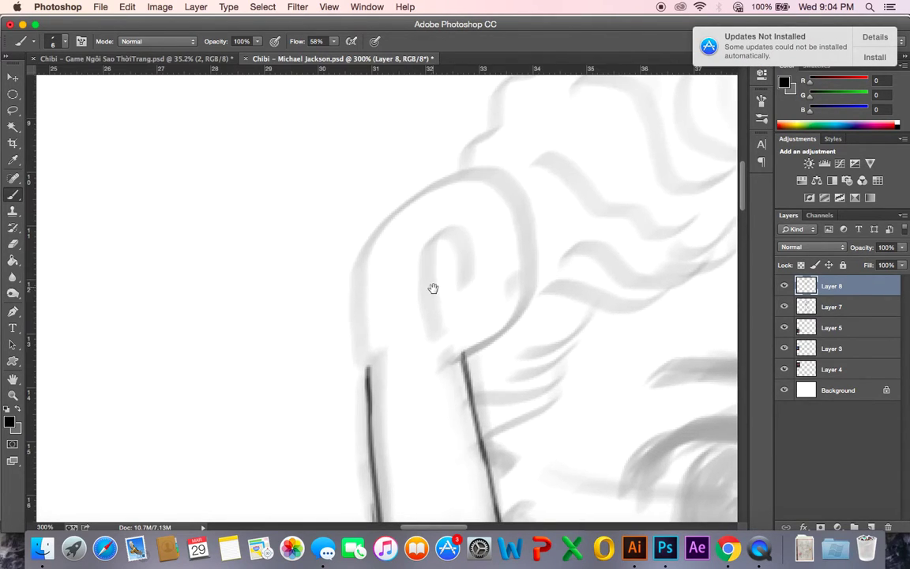
pyautogui.moveTo(463, 349); pyautogui.dragTo(510, 311)
pyautogui.moveTo(452, 290)
pyautogui.mouseDown()
pyautogui.moveTo(436, 247)
pyautogui.moveTo(494, 247)
pyautogui.moveTo(509, 308)
pyautogui.mouseUp()
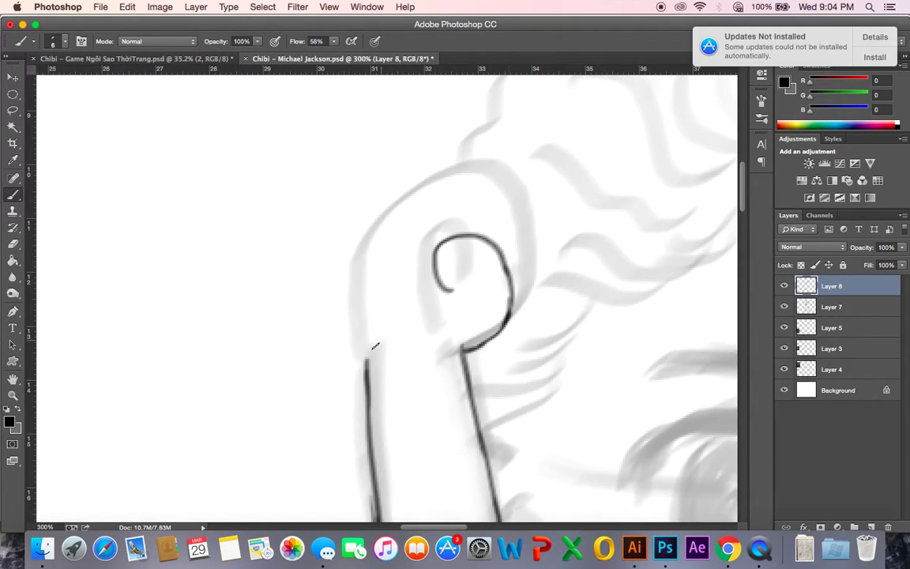
pyautogui.moveTo(362, 341)
pyautogui.mouseDown()
pyautogui.moveTo(355, 301)
pyautogui.moveTo(384, 180)
pyautogui.moveTo(443, 153)
pyautogui.moveTo(521, 187)
pyautogui.moveTo(534, 227)
pyautogui.moveTo(507, 317)
pyautogui.moveTo(485, 272)
pyautogui.moveTo(388, 175)
pyautogui.mouseUp()
pyautogui.moveTo(530, 304); pyautogui.dragTo(455, 223)
pyautogui.scroll(1, 330, 197)
pyautogui.hscroll(-1, 330, 197)
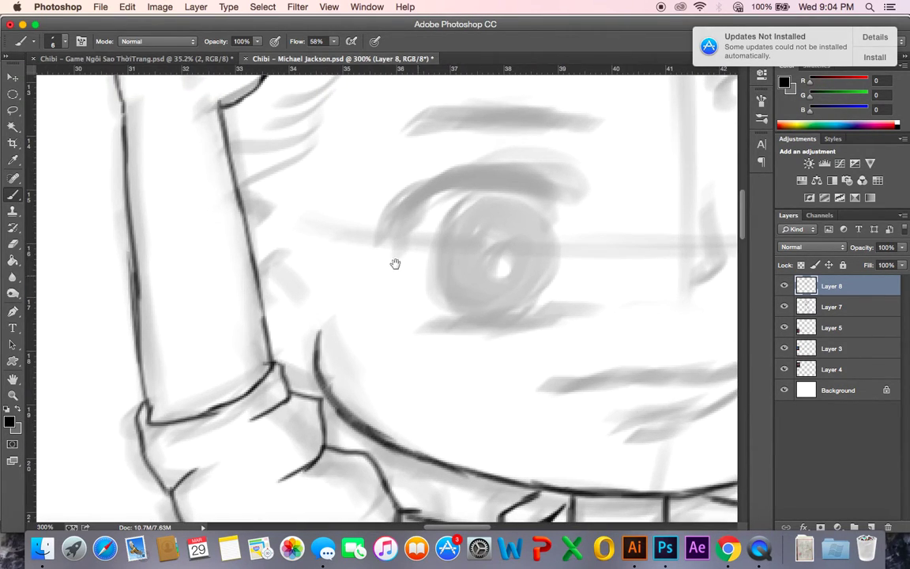
# - Ink the right shoulder line from the jacket's corner up to the elbow, along with the right sleeve's cuff opening and outer edge
pyautogui.scroll(-5, 402, 264)
pyautogui.hscroll(8, 402, 263)
pyautogui.scroll(-8, 432, 256)
pyautogui.hscroll(12, 432, 255)
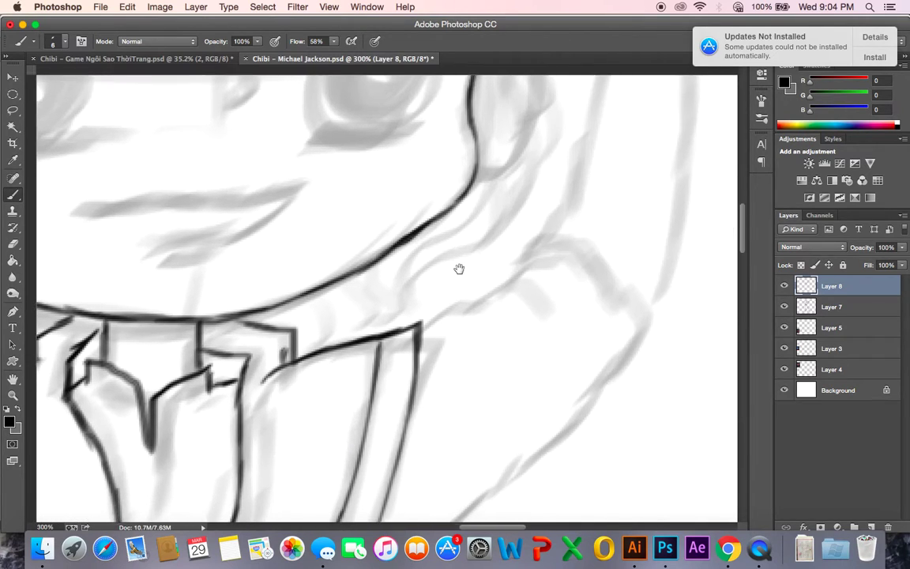
pyautogui.scroll(-4, 424, 220)
pyautogui.hscroll(3, 385, 257)
pyautogui.hscroll(-4, 385, 258)
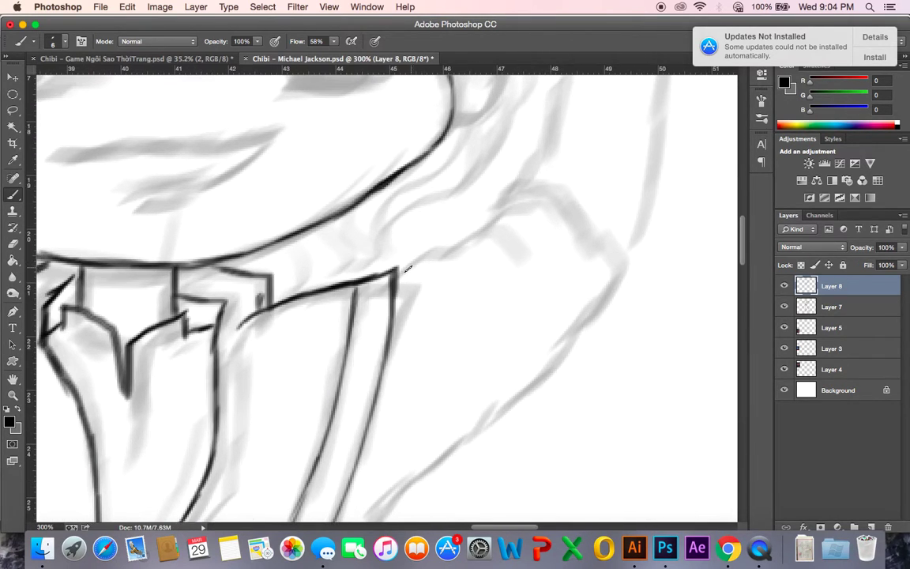
pyautogui.moveTo(399, 272)
pyautogui.mouseDown()
pyautogui.moveTo(449, 251)
pyautogui.moveTo(486, 209)
pyautogui.moveTo(497, 210)
pyautogui.mouseUp()
pyautogui.moveTo(492, 286); pyautogui.dragTo(518, 245)
pyautogui.moveTo(522, 168)
pyautogui.mouseDown()
pyautogui.moveTo(527, 139)
pyautogui.moveTo(550, 128)
pyautogui.moveTo(611, 152)
pyautogui.moveTo(664, 195)
pyautogui.moveTo(638, 261)
pyautogui.moveTo(608, 286)
pyautogui.mouseUp()
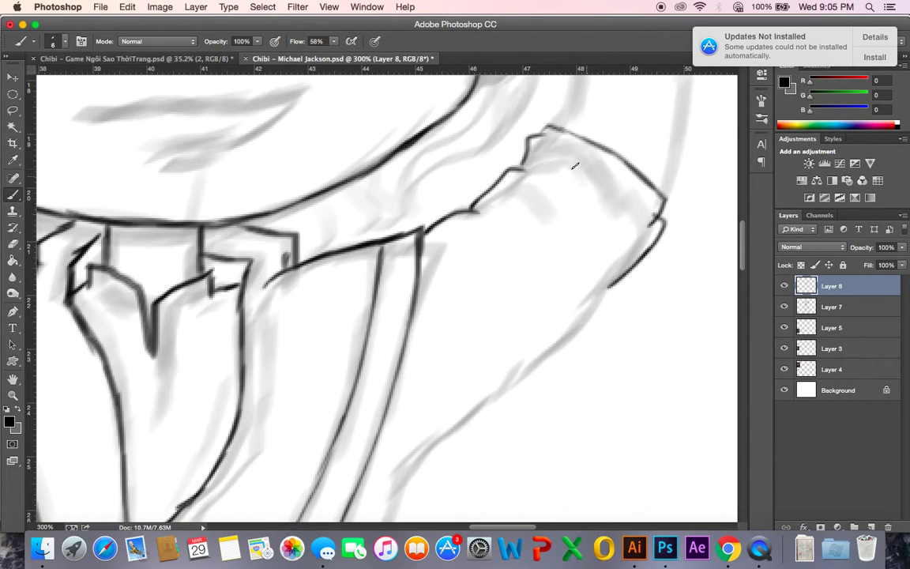
# - Ink two fold lines below the right cuff and the underside of the right sleeve down past the armpit
pyautogui.moveTo(544, 158); pyautogui.dragTo(633, 209)
pyautogui.moveTo(531, 195); pyautogui.dragTo(610, 251)
pyautogui.scroll(-5, 610, 283)
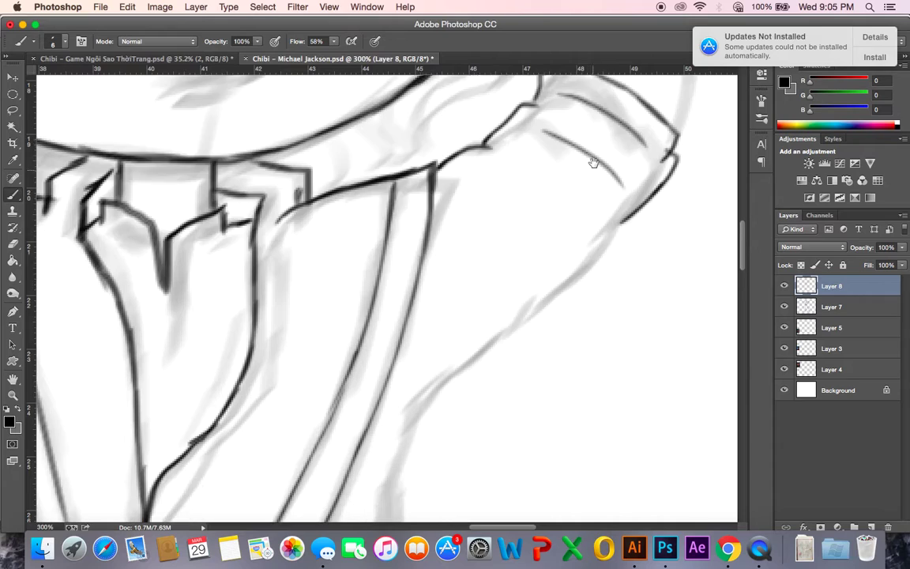
pyautogui.moveTo(628, 193)
pyautogui.mouseDown()
pyautogui.moveTo(599, 255)
pyautogui.moveTo(513, 314)
pyautogui.mouseUp()
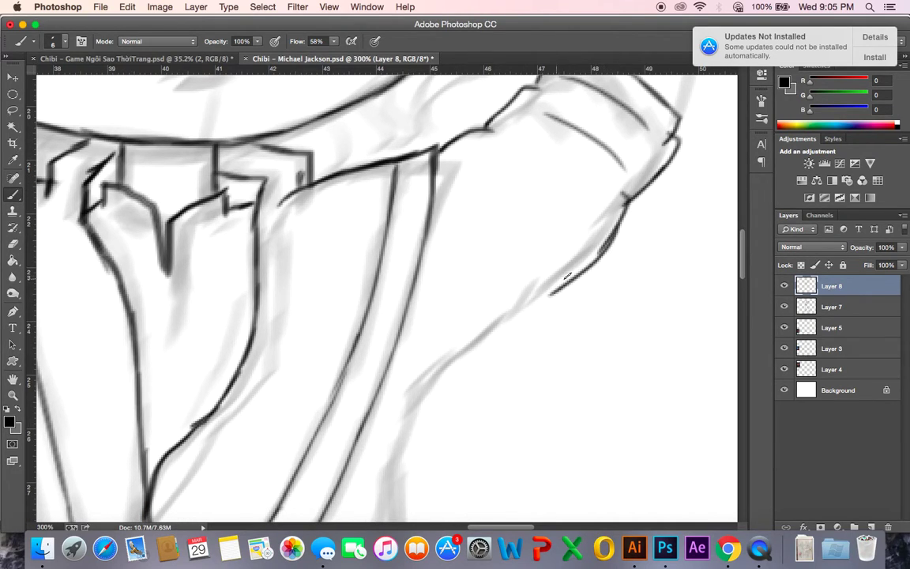
pyautogui.scroll(-5, 491, 310)
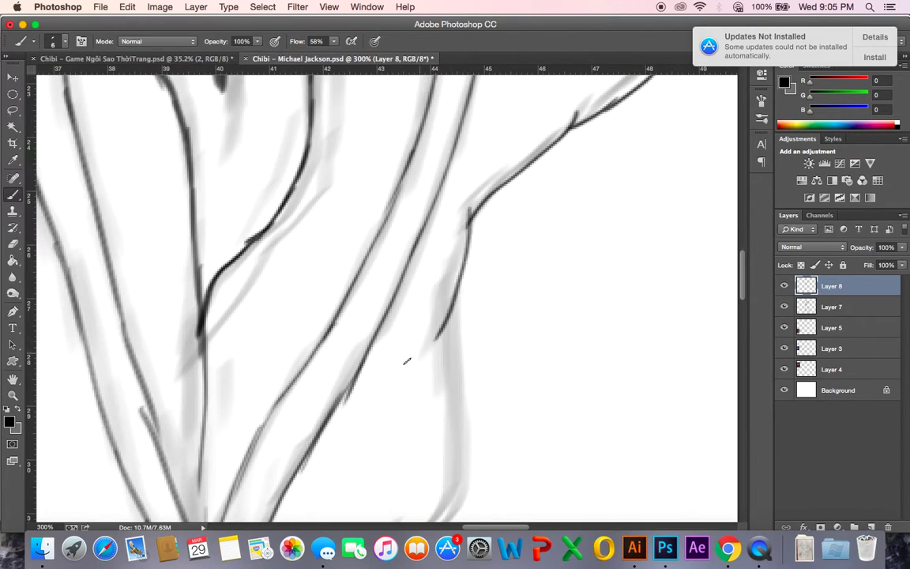
# - Ink the jacket's right side edge in one curve from below the armpit to the waistband, and save the file
pyautogui.scroll(-3, 473, 195)
pyautogui.moveTo(472, 195)
pyautogui.mouseDown()
pyautogui.moveTo(449, 386)
pyautogui.moveTo(413, 414)
pyautogui.mouseUp()
pyautogui.press('super+z')
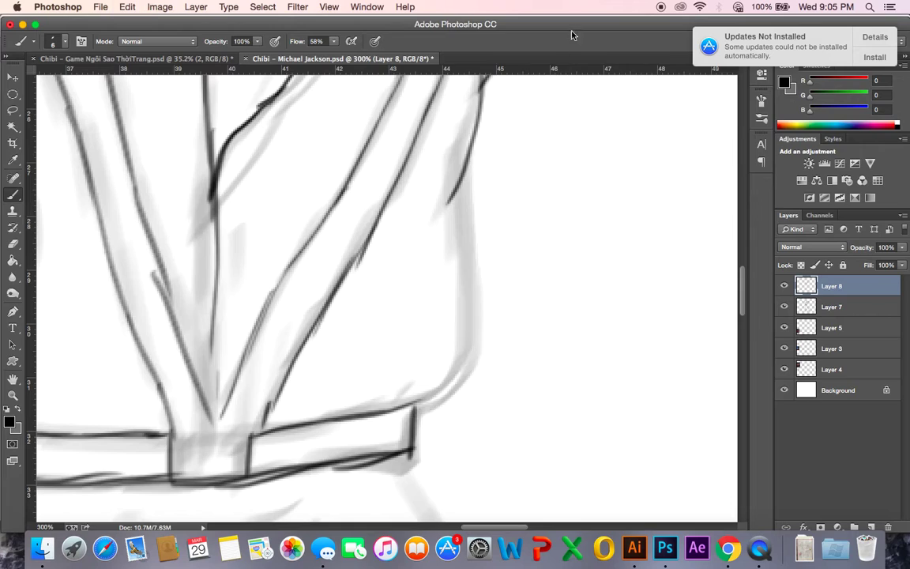
pyautogui.moveTo(471, 163)
pyautogui.mouseDown()
pyautogui.moveTo(479, 313)
pyautogui.moveTo(456, 374)
pyautogui.moveTo(423, 403)
pyautogui.mouseUp()
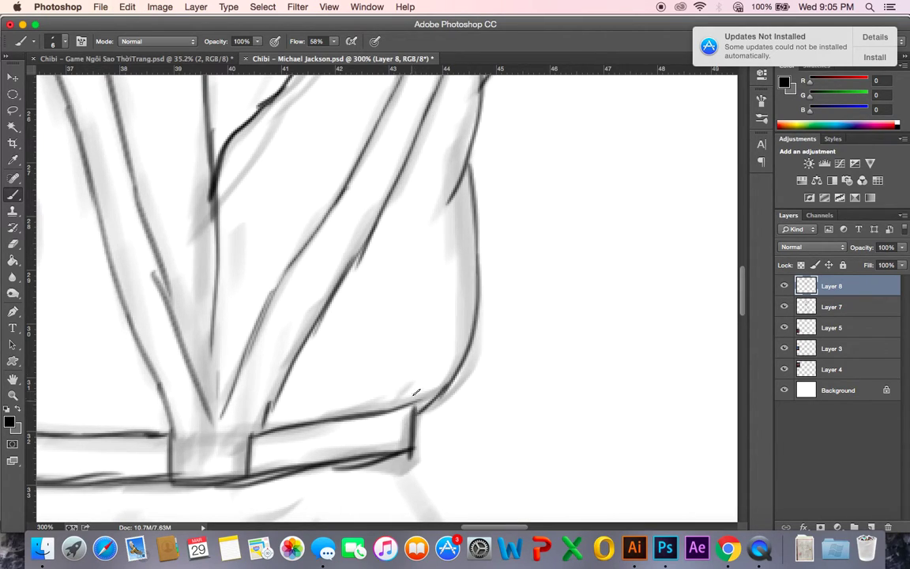
pyautogui.scroll(10, 447, 348)
pyautogui.press('super+s')
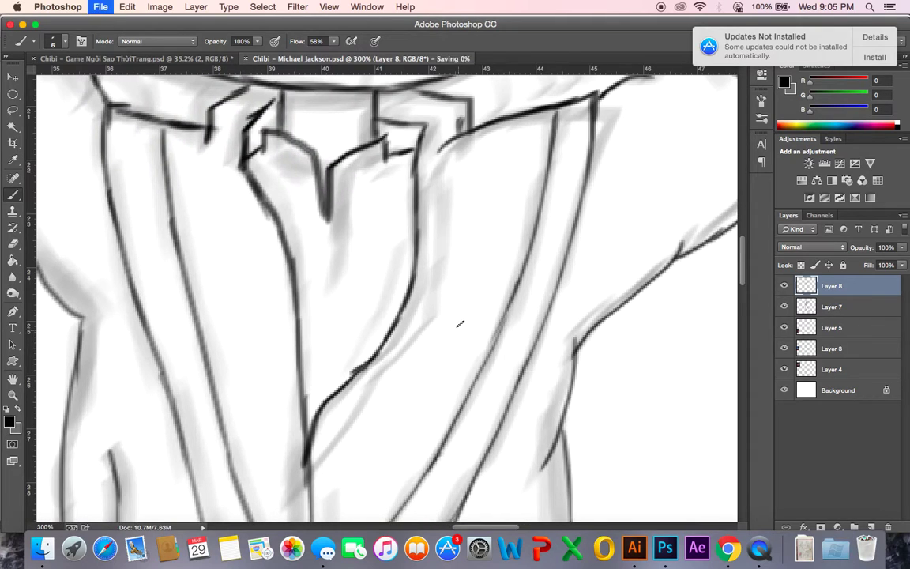
# - Try inking the mouth's upper line as one curved stroke and undo it
pyautogui.scroll(6, 474, 316)
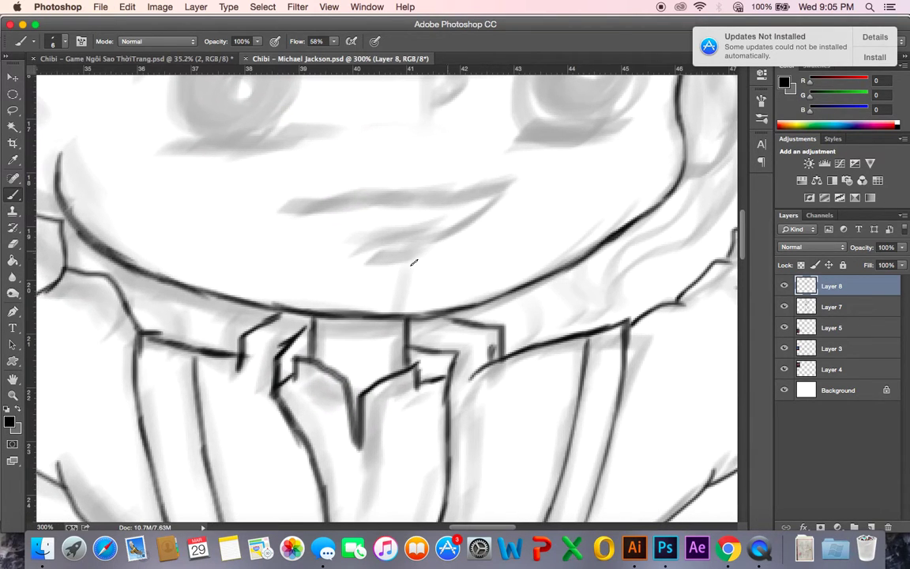
pyautogui.moveTo(396, 241); pyautogui.dragTo(407, 260)
pyautogui.moveTo(319, 222); pyautogui.dragTo(495, 215)
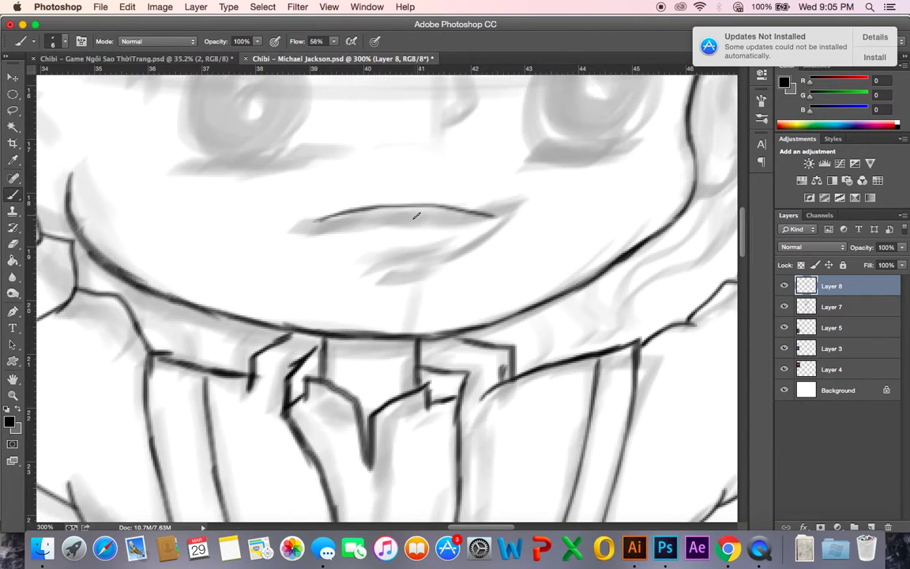
pyautogui.press('alt+super+z')
pyautogui.press('alt+super+z')
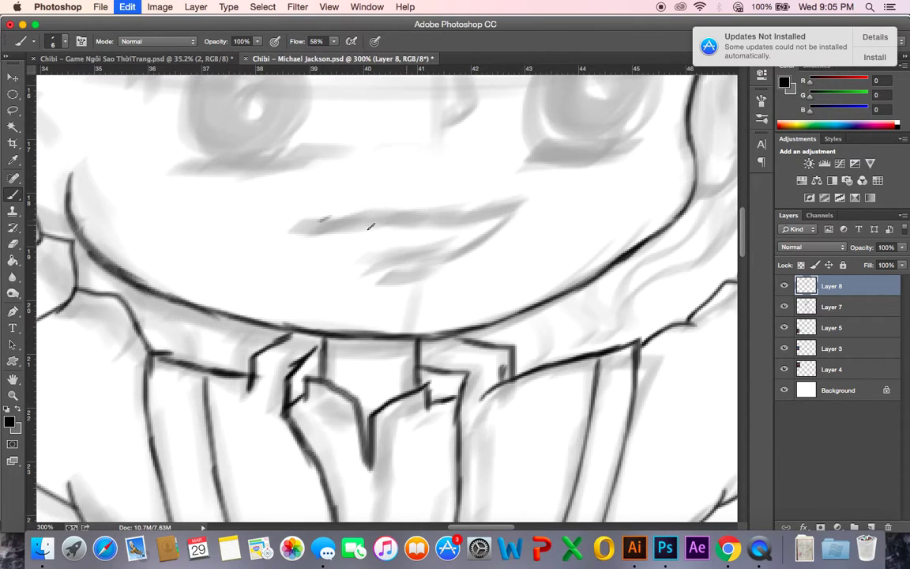
# - Ink the mouth with an upper lip line and a curved lower lip meeting at the right corner
pyautogui.moveTo(316, 223)
pyautogui.mouseDown()
pyautogui.moveTo(500, 198)
pyautogui.moveTo(516, 206)
pyautogui.moveTo(407, 261)
pyautogui.mouseUp()
pyautogui.moveTo(353, 254); pyautogui.dragTo(431, 257)
pyautogui.moveTo(503, 197)
pyautogui.mouseDown()
pyautogui.moveTo(487, 298)
pyautogui.moveTo(491, 284)
pyautogui.moveTo(335, 347)
pyautogui.mouseUp()
pyautogui.moveTo(420, 308); pyautogui.dragTo(384, 321)
# - Ink the inner and outer edges of the right forearm down to the cuff
pyautogui.moveTo(463, 269)
pyautogui.mouseDown()
pyautogui.moveTo(463, 239)
pyautogui.moveTo(403, 266)
pyautogui.moveTo(410, 229)
pyautogui.mouseUp()
pyautogui.moveTo(442, 174)
pyautogui.mouseDown()
pyautogui.moveTo(406, 336)
pyautogui.moveTo(430, 285)
pyautogui.moveTo(433, 270)
pyautogui.moveTo(395, 354)
pyautogui.mouseUp()
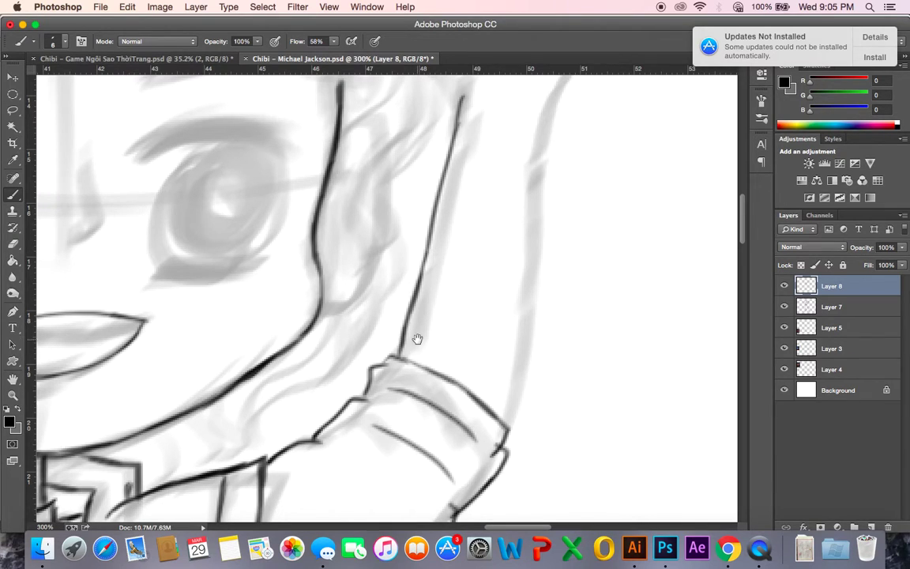
pyautogui.moveTo(535, 134); pyautogui.dragTo(520, 158)
pyautogui.moveTo(529, 124)
pyautogui.mouseDown()
pyautogui.moveTo(512, 368)
pyautogui.moveTo(524, 285)
pyautogui.mouseUp()
pyautogui.moveTo(520, 250); pyautogui.dragTo(501, 417)
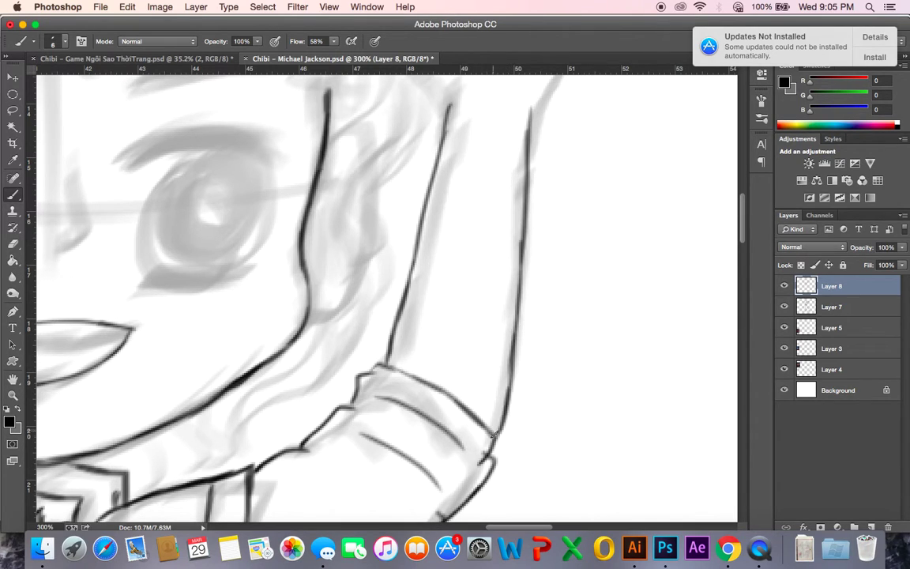
# - Ink the right fist with its curled thumb and the rounded back of the hand down to the wrist
pyautogui.moveTo(494, 274)
pyautogui.mouseDown()
pyautogui.moveTo(475, 390)
pyautogui.moveTo(467, 327)
pyautogui.mouseUp()
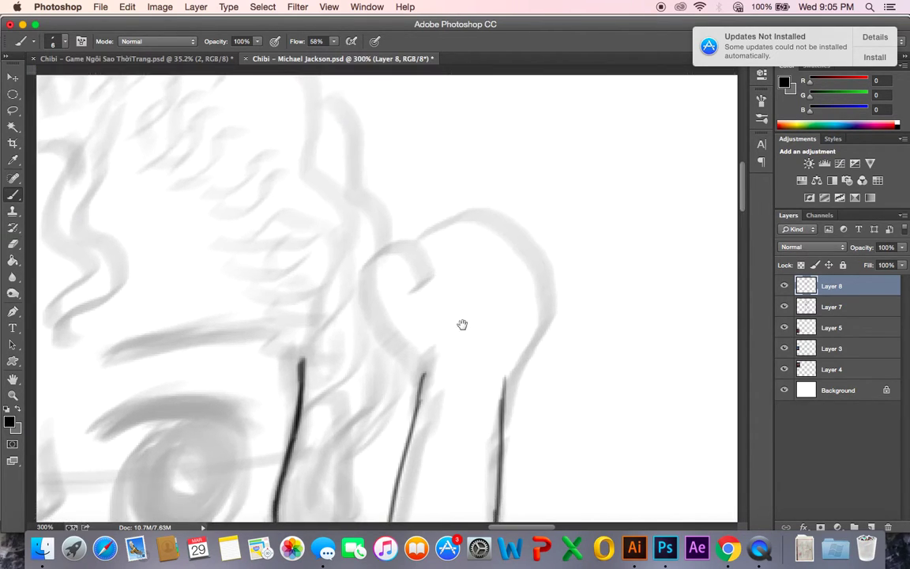
pyautogui.moveTo(425, 371)
pyautogui.mouseDown()
pyautogui.moveTo(390, 323)
pyautogui.moveTo(391, 267)
pyautogui.moveTo(427, 245)
pyautogui.moveTo(447, 297)
pyautogui.mouseUp()
pyautogui.moveTo(417, 239)
pyautogui.mouseDown()
pyautogui.moveTo(459, 202)
pyautogui.moveTo(429, 220)
pyautogui.moveTo(482, 196)
pyautogui.moveTo(540, 238)
pyautogui.moveTo(515, 205)
pyautogui.moveTo(528, 207)
pyautogui.moveTo(540, 316)
pyautogui.moveTo(558, 242)
pyautogui.moveTo(552, 219)
pyautogui.moveTo(545, 305)
pyautogui.moveTo(507, 387)
pyautogui.mouseUp()
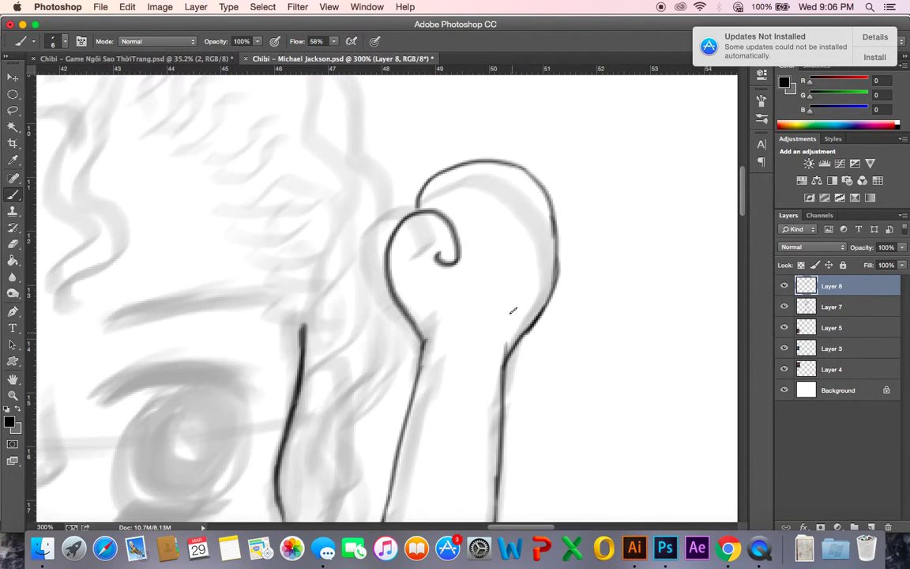
# - Open the details of the failed system updates, postpone the restart and close the App Store
pyautogui.click(877, 37)
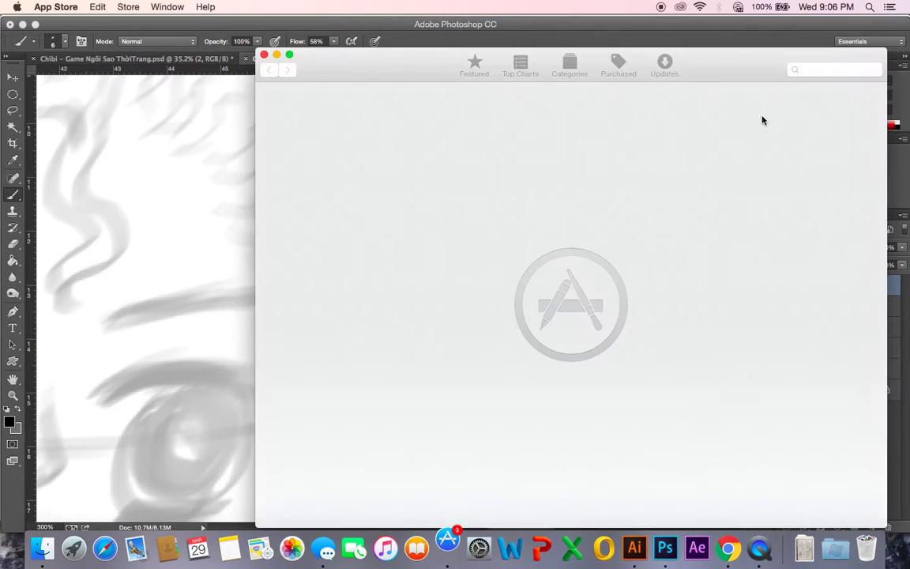
pyautogui.click(615, 146)
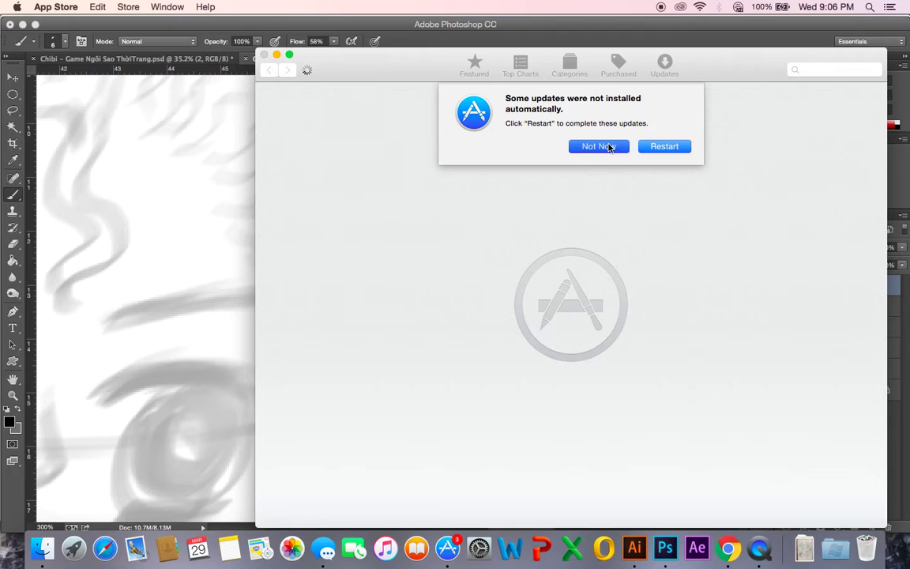
pyautogui.click(263, 55)
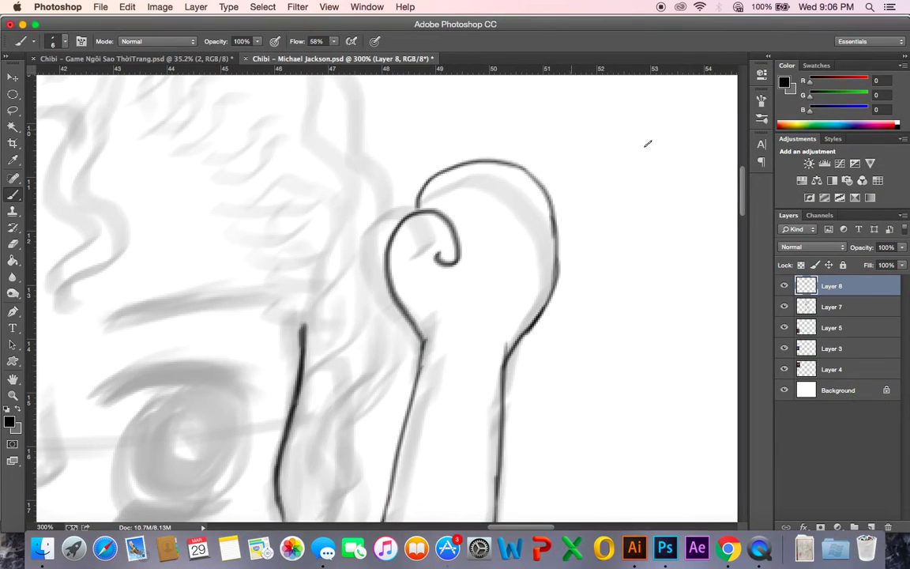
# - Save the file and check the ink lines on the whole canvas with the Layer 7 sketch hidden, restoring it to view
pyautogui.press('super+0')
pyautogui.press('super+s')
pyautogui.click(784, 307)
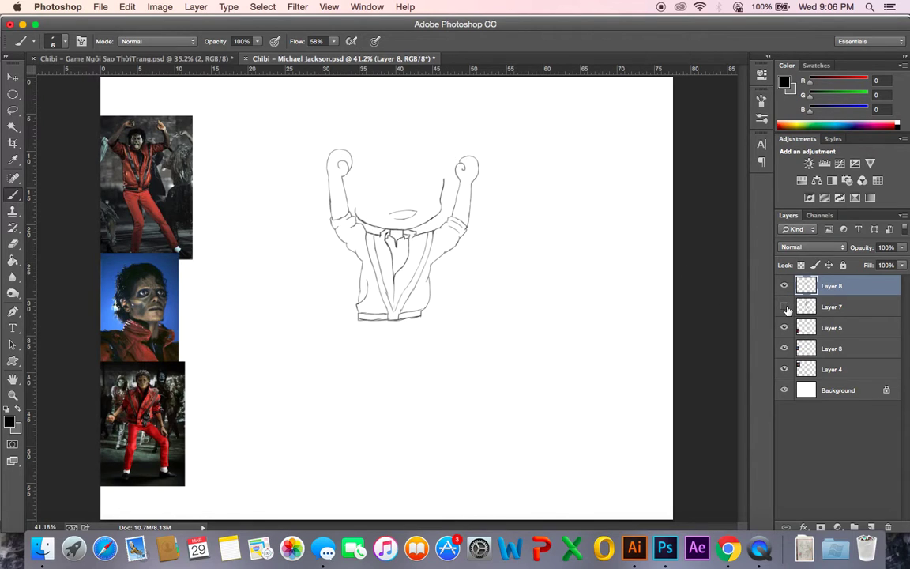
pyautogui.click(784, 307)
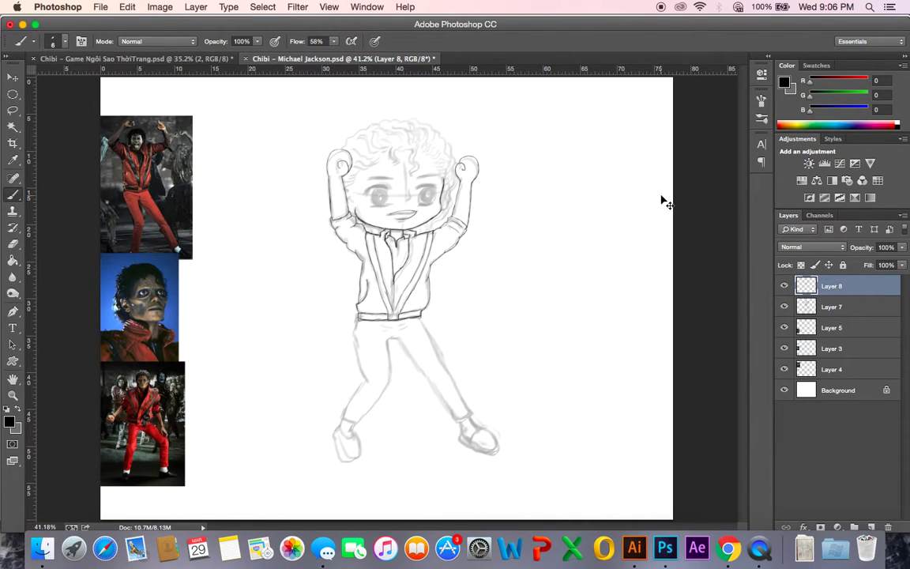
# - Ink the trousers' left hip edge with a short curve starting at the jacket waistband
pyautogui.press('super+equal')
pyautogui.press('super+equal')
pyautogui.press('super+equal')
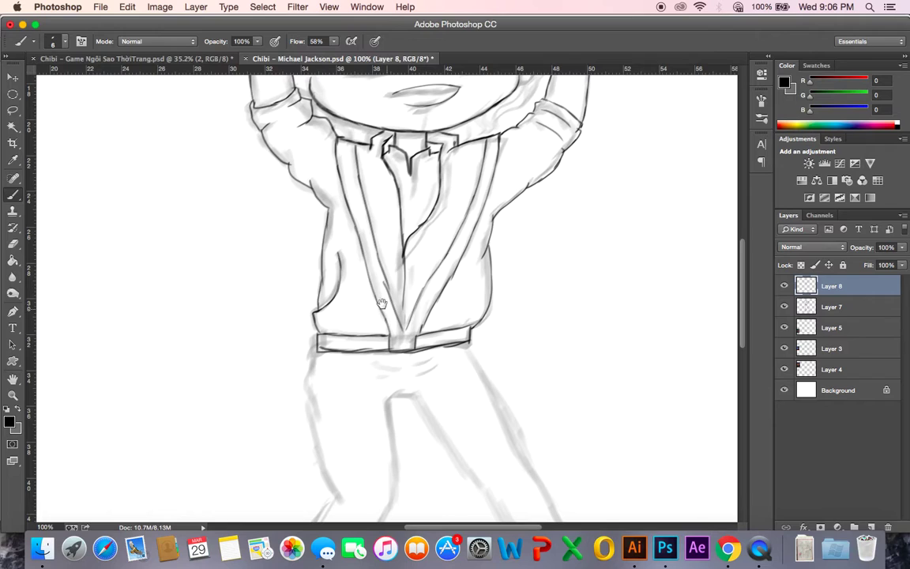
pyautogui.moveTo(382, 305); pyautogui.dragTo(381, 263)
pyautogui.press('super+equal')
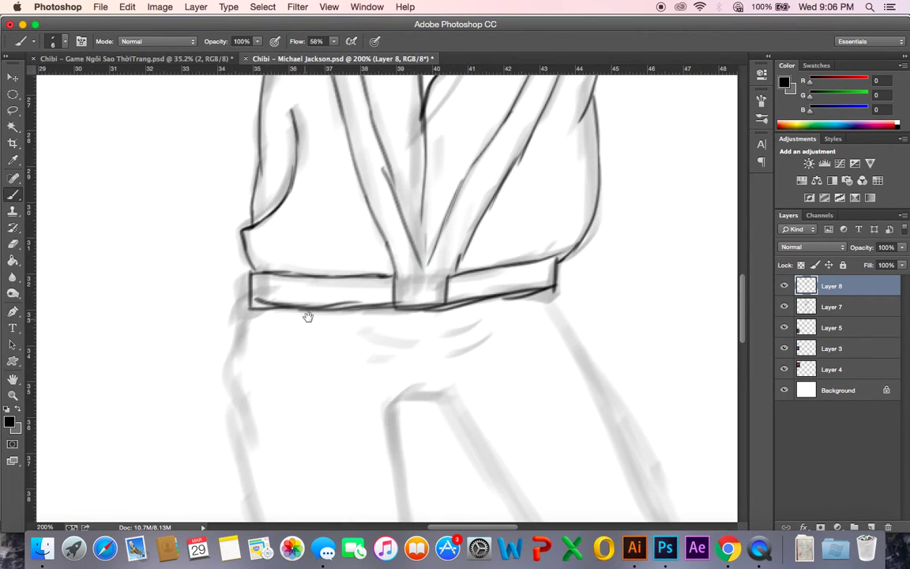
pyautogui.scroll(-5, 308, 261)
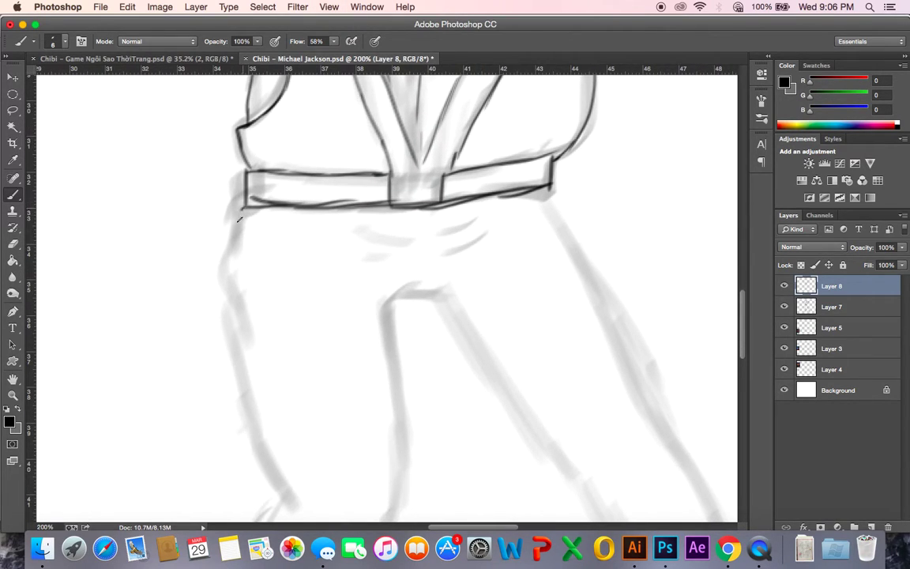
pyautogui.moveTo(240, 208); pyautogui.dragTo(235, 288)
pyautogui.moveTo(241, 238); pyautogui.dragTo(255, 297)
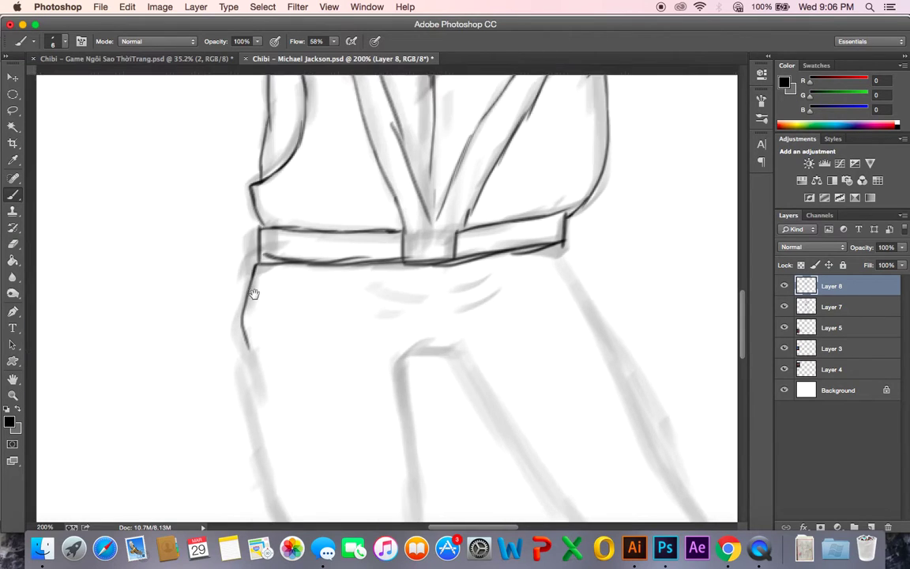
# - Ink the left thigh's outer edge from the hip down to the knee
pyautogui.scroll(-3, 254, 284)
pyautogui.scroll(-2, 260, 245)
pyautogui.press('super+r')
pyautogui.moveTo(244, 238); pyautogui.dragTo(261, 369)
pyautogui.moveTo(276, 294); pyautogui.dragTo(264, 219)
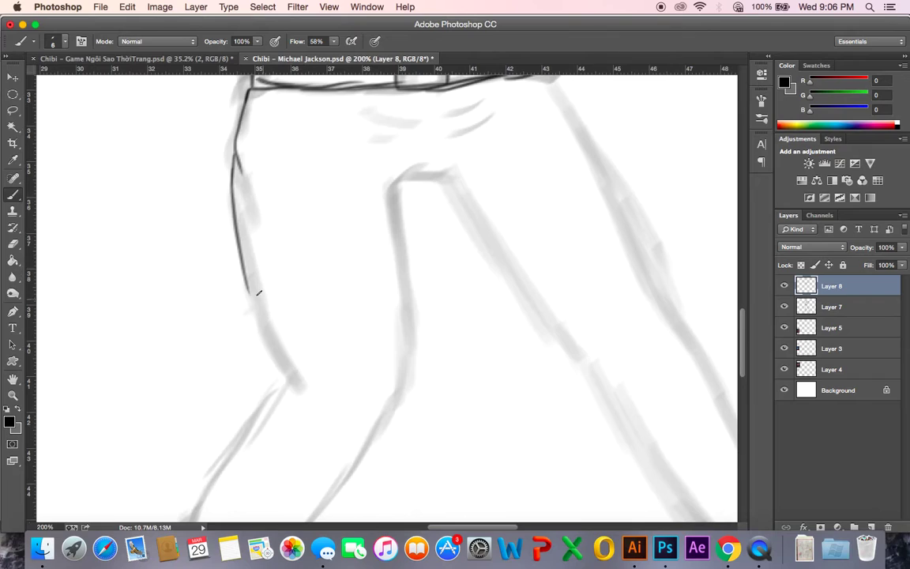
pyautogui.moveTo(244, 275); pyautogui.dragTo(298, 385)
# - Ink the short crotch line and the left thigh's inner edge down to the knee
pyautogui.scroll(-2, 305, 329)
pyautogui.moveTo(386, 140)
pyautogui.mouseDown()
pyautogui.moveTo(438, 138)
pyautogui.moveTo(389, 316)
pyautogui.mouseUp()
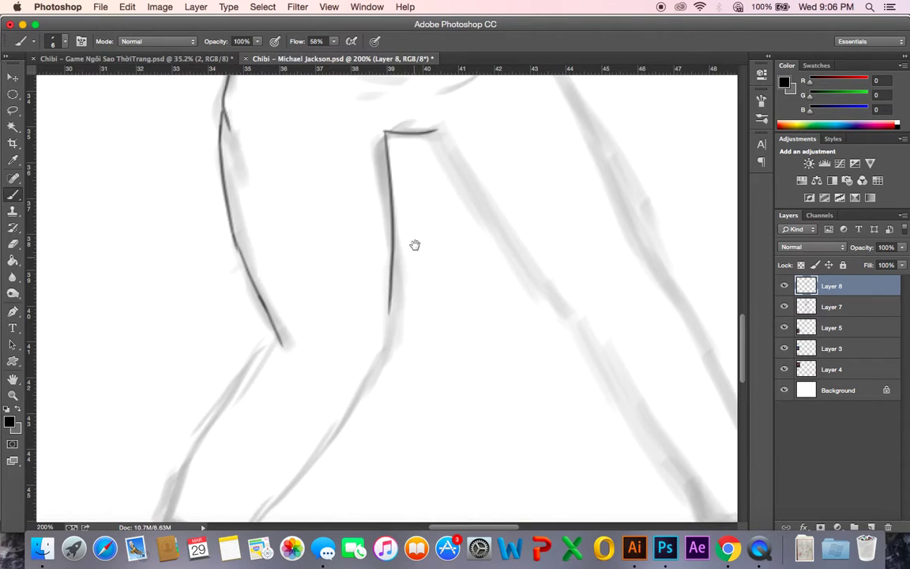
pyautogui.scroll(-5, 414, 250)
pyautogui.scroll(1, 397, 263)
pyautogui.moveTo(398, 234); pyautogui.dragTo(399, 270)
# - Try inking the left lower leg's inner edge as one long stroke and undo it
pyautogui.scroll(-3, 410, 261)
pyautogui.moveTo(419, 215)
pyautogui.mouseDown()
pyautogui.moveTo(389, 279)
pyautogui.moveTo(296, 387)
pyautogui.mouseUp()
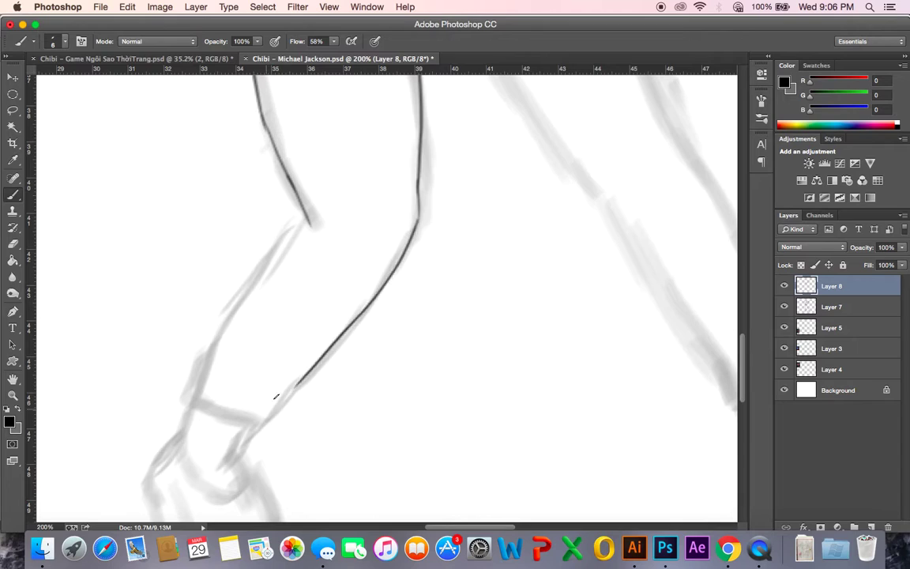
pyautogui.press('super+z')
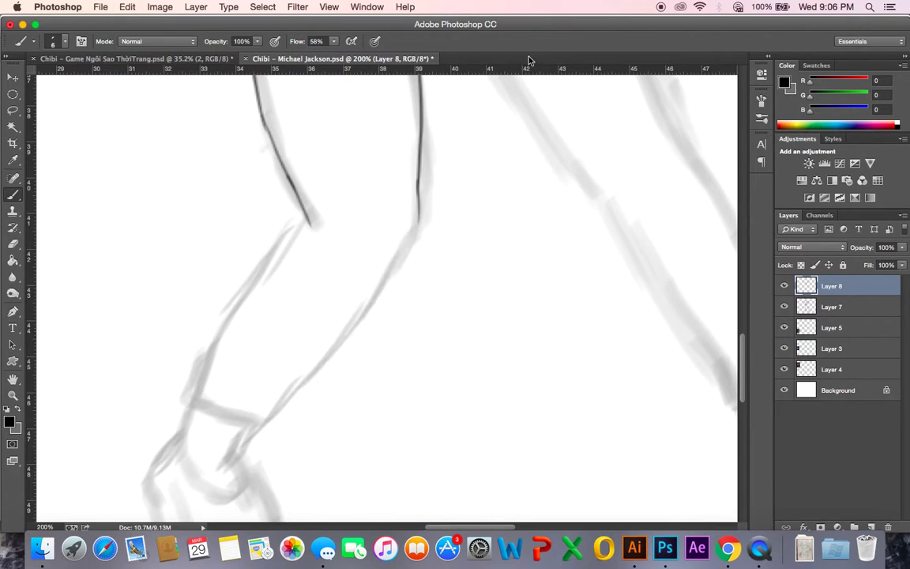
# - Ink the left lower leg's inner edge from the knee to the trouser hem in overlapping strokes
pyautogui.moveTo(420, 270); pyautogui.dragTo(442, 244)
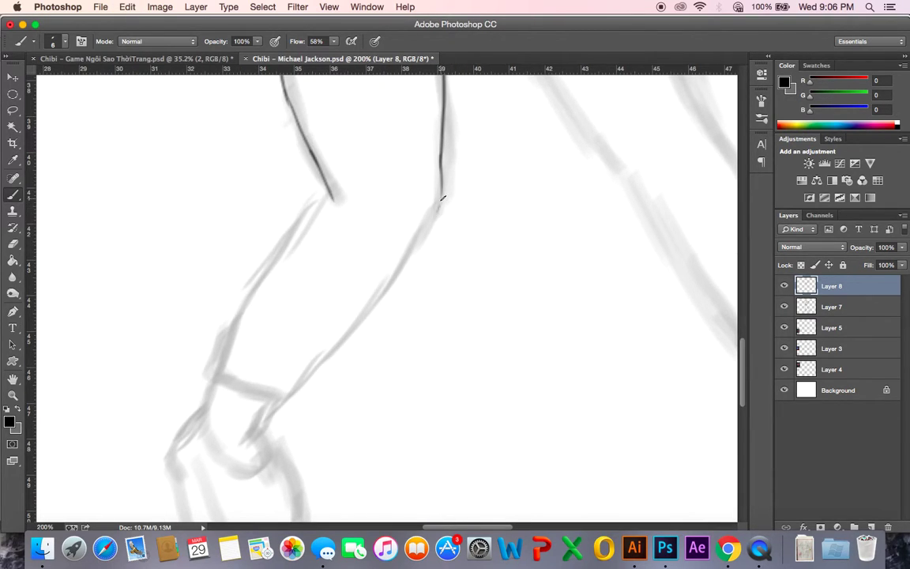
pyautogui.moveTo(443, 198); pyautogui.dragTo(351, 336)
pyautogui.moveTo(378, 303); pyautogui.dragTo(297, 392)
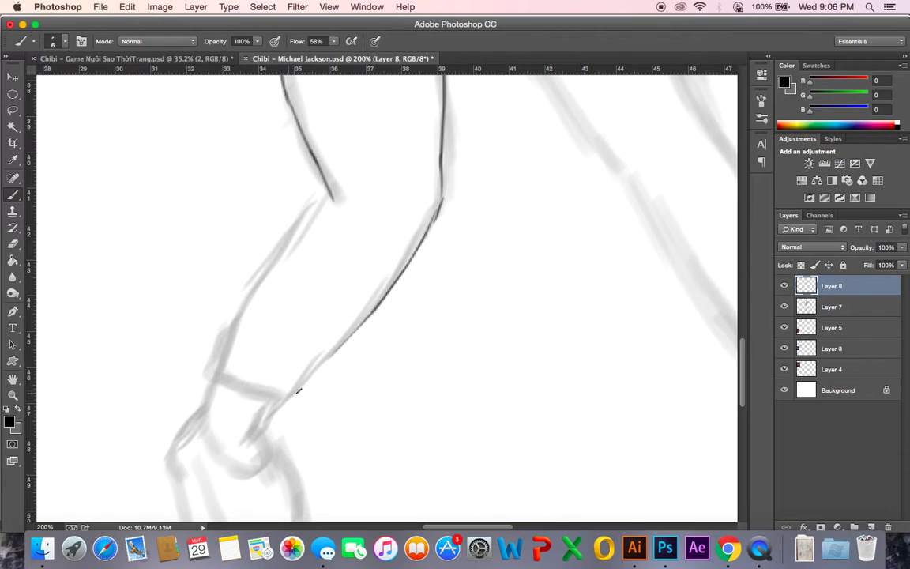
pyautogui.moveTo(390, 309); pyautogui.dragTo(444, 258)
pyautogui.moveTo(396, 295); pyautogui.dragTo(330, 353)
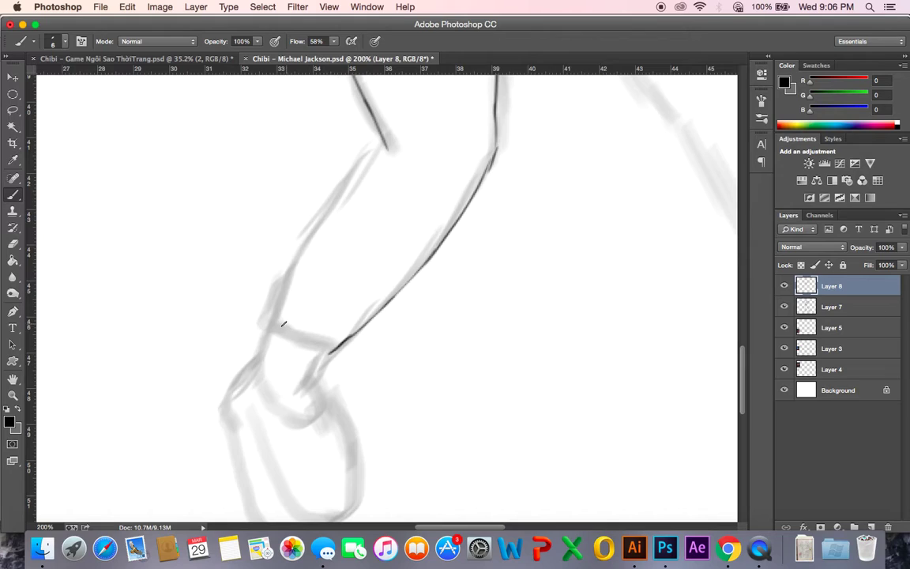
# - Ink the left trouser hem and the lower leg's outer edge up to the knee
pyautogui.moveTo(266, 320)
pyautogui.mouseDown()
pyautogui.moveTo(320, 356)
pyautogui.moveTo(293, 338)
pyautogui.moveTo(323, 349)
pyautogui.mouseUp()
pyautogui.scroll(2, 329, 317)
pyautogui.hscroll(-1, 330, 317)
pyautogui.moveTo(323, 286); pyautogui.dragTo(289, 349)
pyautogui.moveTo(321, 286); pyautogui.dragTo(413, 179)
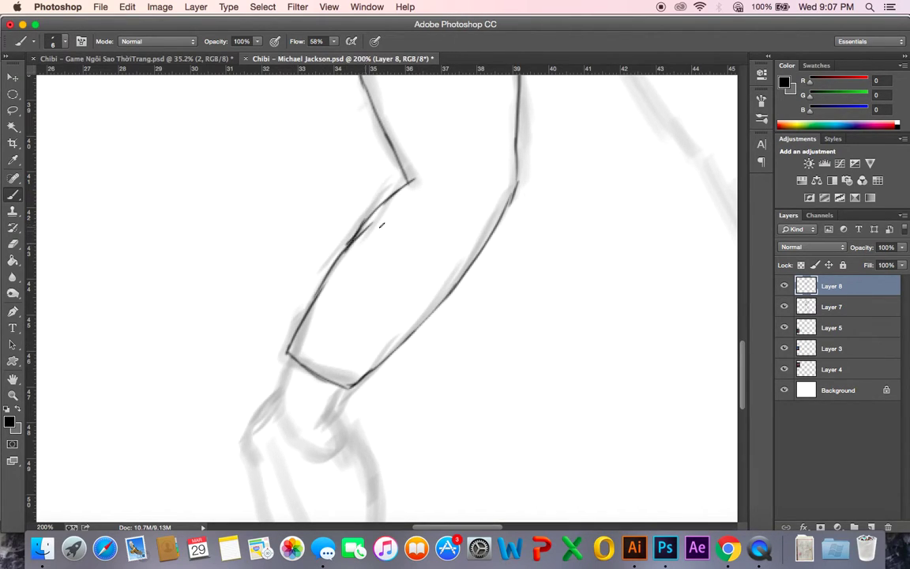
# - Ink both sides of the left ankle and the shoe's heel curve and V-shaped opening
pyautogui.scroll(-6, 314, 294)
pyautogui.hscroll(-2, 314, 294)
pyautogui.moveTo(320, 254); pyautogui.dragTo(310, 281)
pyautogui.moveTo(369, 282)
pyautogui.mouseDown()
pyautogui.moveTo(357, 314)
pyautogui.moveTo(379, 316)
pyautogui.moveTo(366, 313)
pyautogui.mouseUp()
pyautogui.scroll(-2, 360, 316)
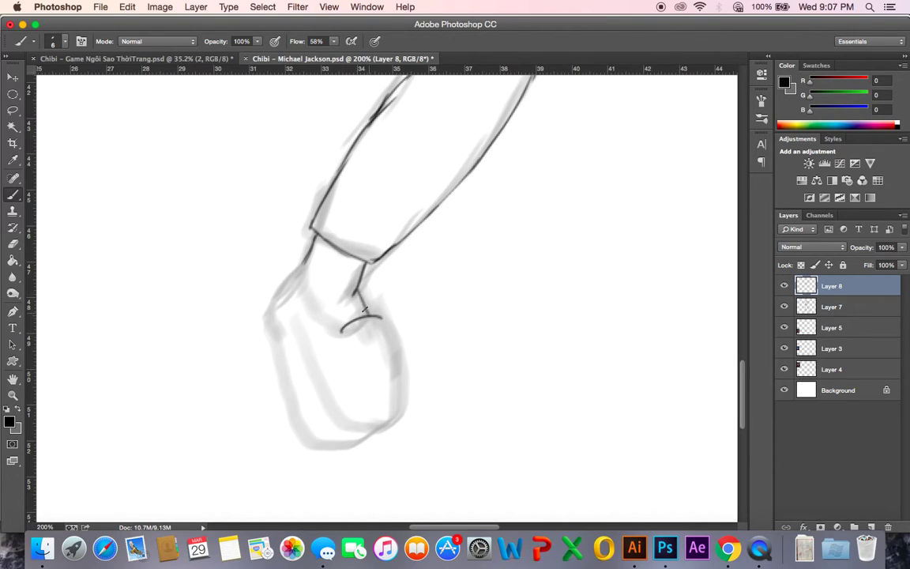
pyautogui.moveTo(307, 257); pyautogui.dragTo(263, 298)
pyautogui.moveTo(296, 268)
pyautogui.mouseDown()
pyautogui.moveTo(300, 299)
pyautogui.moveTo(298, 283)
pyautogui.moveTo(325, 343)
pyautogui.mouseUp()
pyautogui.moveTo(311, 308)
pyautogui.mouseDown()
pyautogui.moveTo(330, 346)
pyautogui.moveTo(357, 318)
pyautogui.mouseUp()
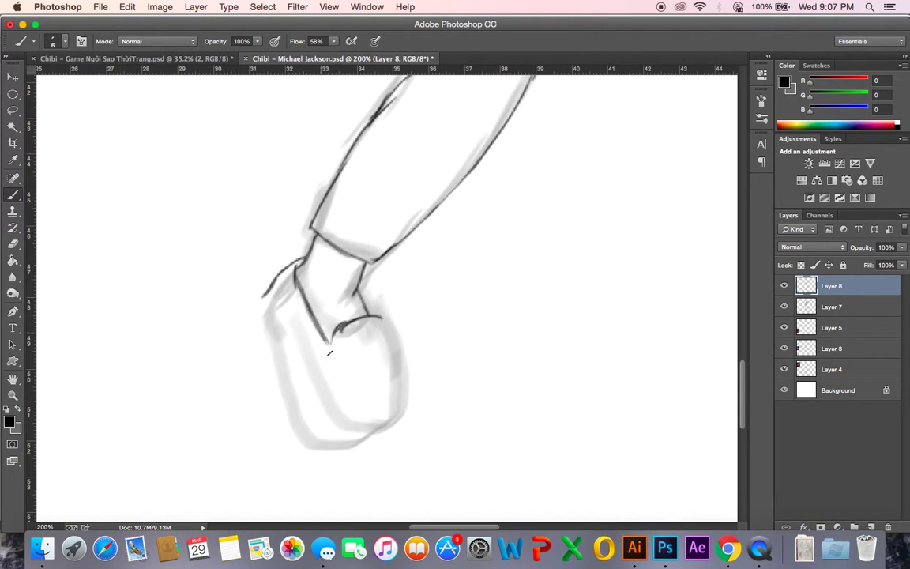
# - Ink the left shoe's sides, rounded toe and double sole line, and save the file
pyautogui.scroll(-5, 320, 314)
pyautogui.hscroll(2, 321, 314)
pyautogui.moveTo(351, 247); pyautogui.dragTo(372, 352)
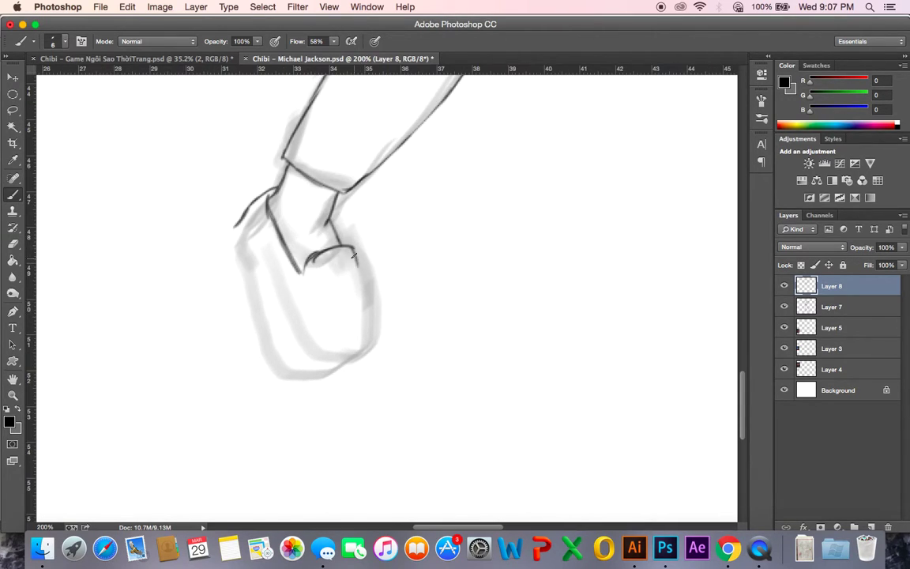
pyautogui.moveTo(237, 226); pyautogui.dragTo(258, 276)
pyautogui.moveTo(238, 240)
pyautogui.mouseDown()
pyautogui.moveTo(282, 324)
pyautogui.moveTo(270, 294)
pyautogui.mouseUp()
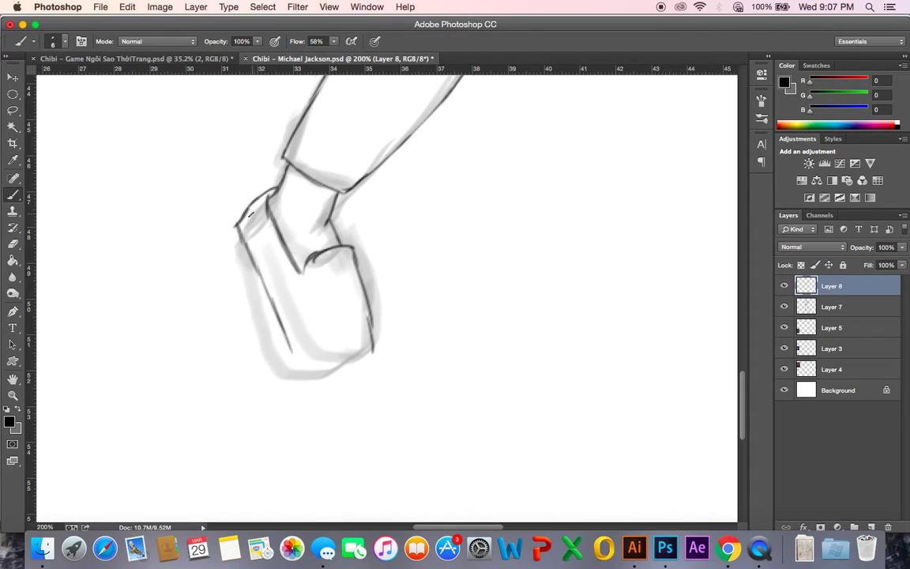
pyautogui.moveTo(238, 222)
pyautogui.mouseDown()
pyautogui.moveTo(318, 355)
pyautogui.moveTo(293, 354)
pyautogui.moveTo(320, 372)
pyautogui.moveTo(307, 369)
pyautogui.moveTo(341, 369)
pyautogui.moveTo(365, 357)
pyautogui.mouseUp()
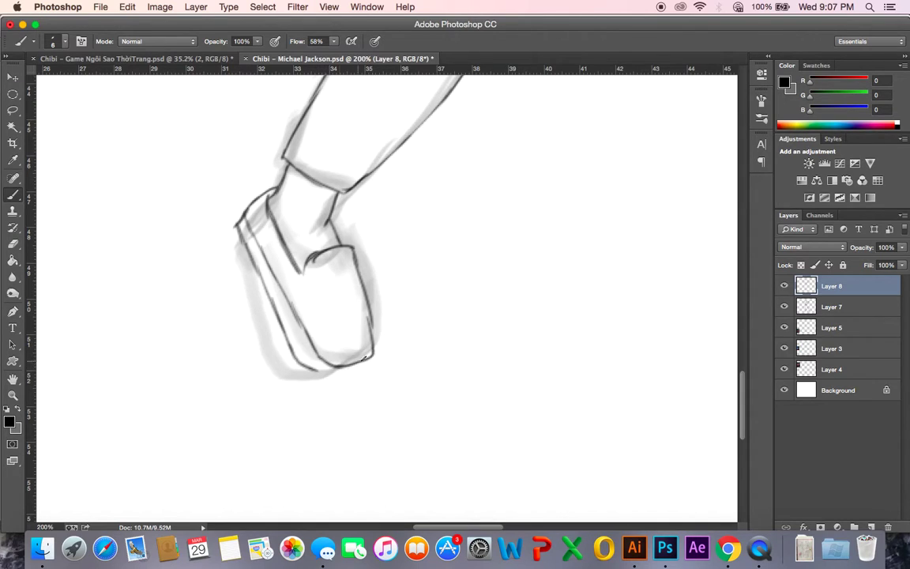
pyautogui.moveTo(338, 371); pyautogui.dragTo(309, 367)
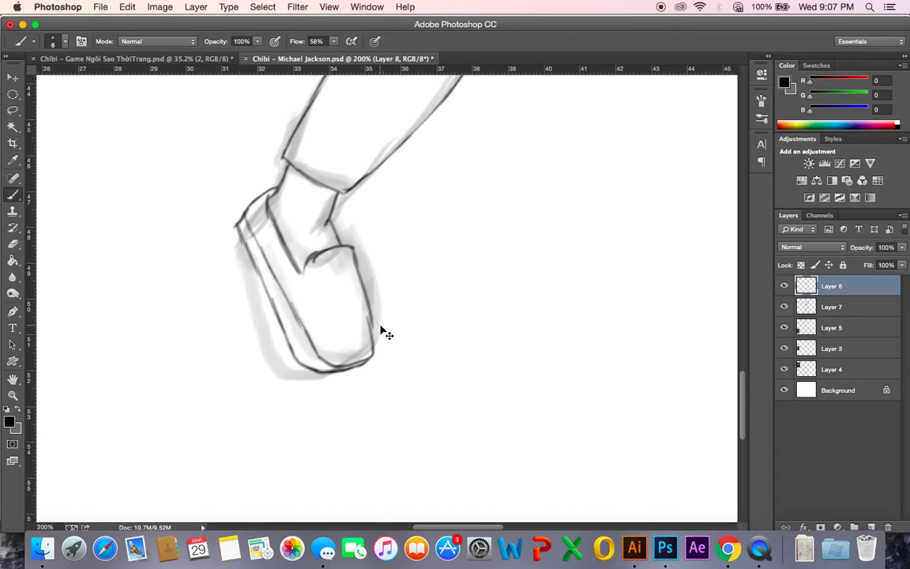
pyautogui.press('super+s')
# - Ink the trousers' fabric folds on both sides of the crotch below the waistband
pyautogui.moveTo(404, 223)
pyautogui.mouseDown()
pyautogui.moveTo(398, 292)
pyautogui.moveTo(253, 394)
pyautogui.mouseUp()
pyautogui.moveTo(373, 315); pyautogui.dragTo(226, 438)
pyautogui.moveTo(322, 308)
pyautogui.mouseDown()
pyautogui.moveTo(305, 392)
pyautogui.moveTo(317, 508)
pyautogui.mouseUp()
pyautogui.click(152, 204)
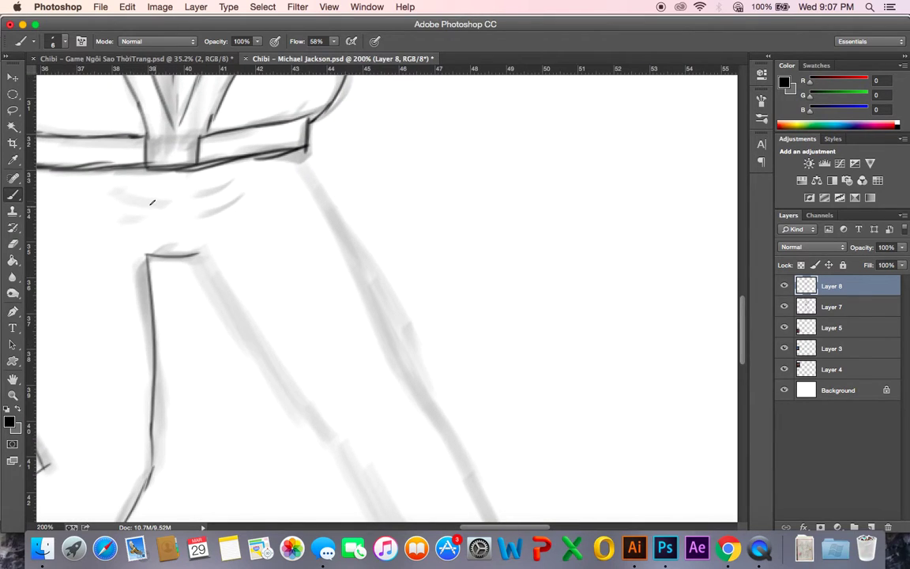
pyautogui.moveTo(77, 187); pyautogui.dragTo(166, 204)
pyautogui.moveTo(258, 174)
pyautogui.mouseDown()
pyautogui.moveTo(190, 196)
pyautogui.moveTo(182, 212)
pyautogui.mouseUp()
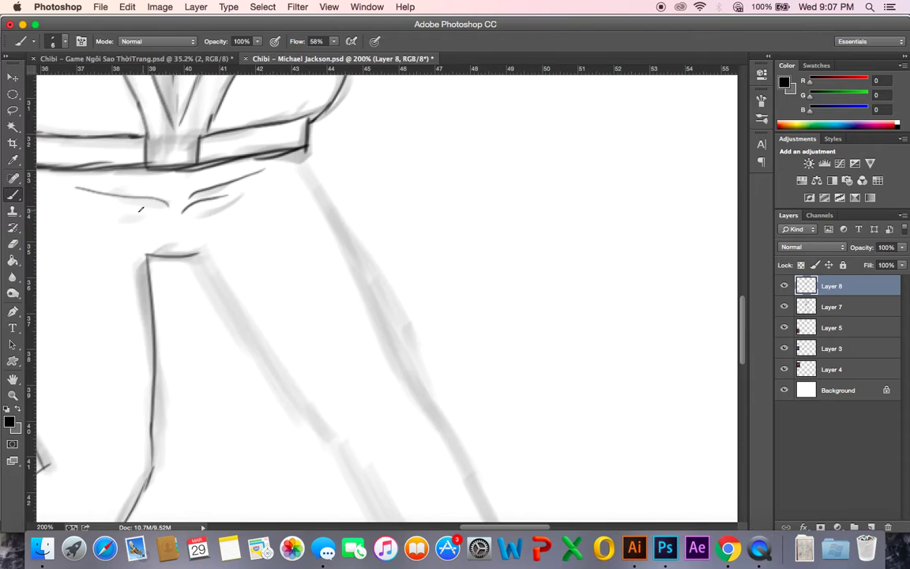
pyautogui.moveTo(101, 212); pyautogui.dragTo(174, 215)
pyautogui.scroll(-1, 242, 263)
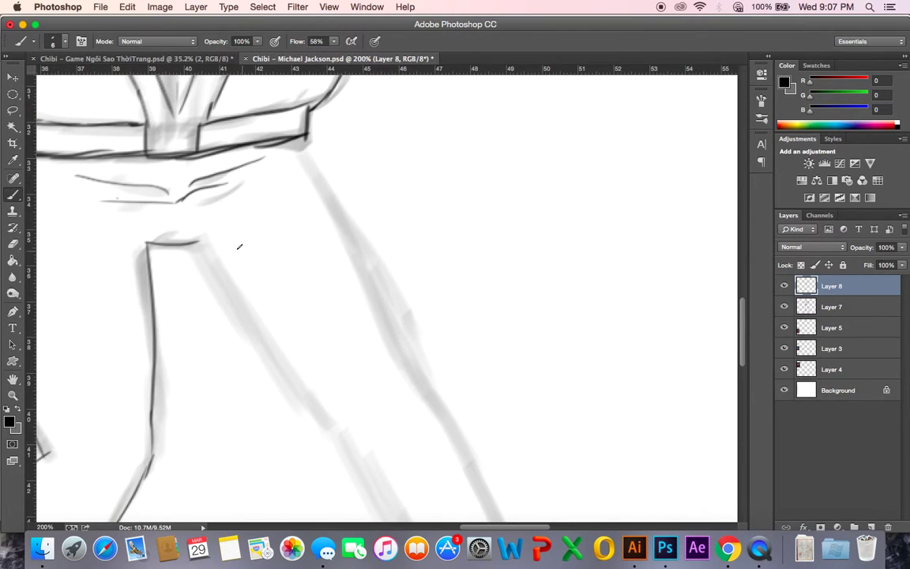
pyautogui.moveTo(181, 202); pyautogui.dragTo(238, 192)
pyautogui.moveTo(149, 215); pyautogui.dragTo(184, 208)
# - Ink the right thigh's inner edge from the crotch to the knee and its outer edge from the waistband
pyautogui.moveTo(238, 237)
pyautogui.mouseDown()
pyautogui.moveTo(233, 223)
pyautogui.moveTo(242, 322)
pyautogui.mouseUp()
pyautogui.scroll(-3, 253, 296)
pyautogui.moveTo(299, 370); pyautogui.dragTo(239, 290)
pyautogui.moveTo(284, 358); pyautogui.dragTo(316, 389)
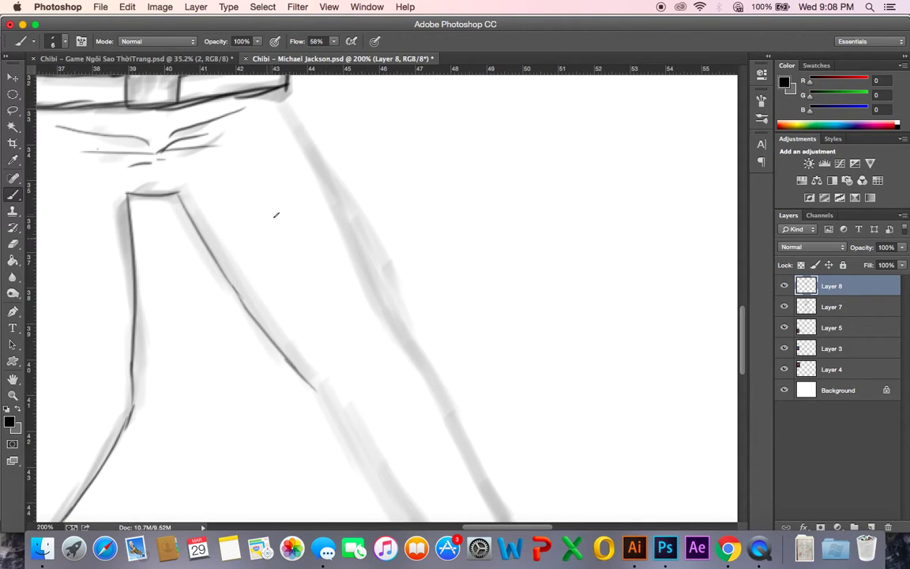
pyautogui.moveTo(277, 89)
pyautogui.mouseDown()
pyautogui.moveTo(334, 187)
pyautogui.moveTo(319, 201)
pyautogui.moveTo(344, 228)
pyautogui.moveTo(392, 350)
pyautogui.mouseUp()
# - Ink the right lower leg's inner edge from the knee down to the trouser hem
pyautogui.scroll(-5, 367, 307)
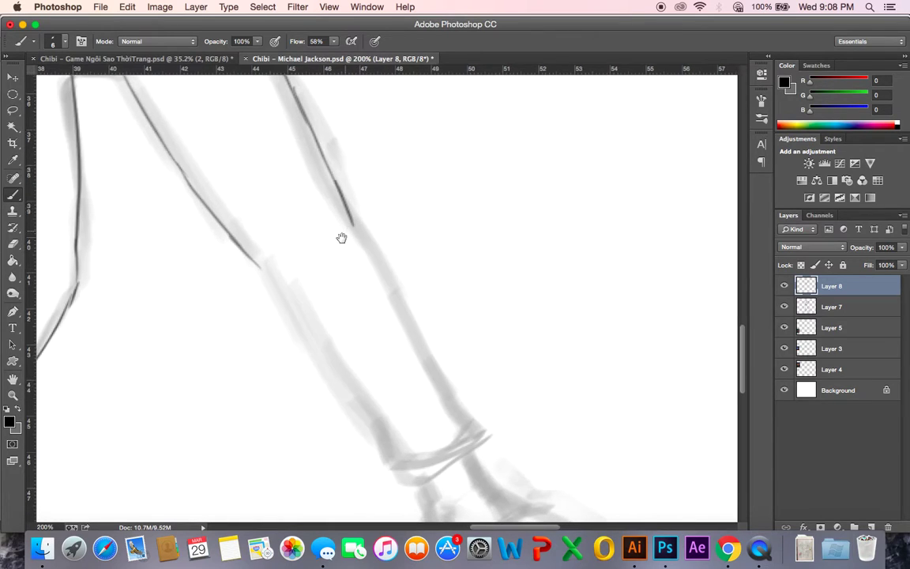
pyautogui.moveTo(254, 253); pyautogui.dragTo(285, 316)
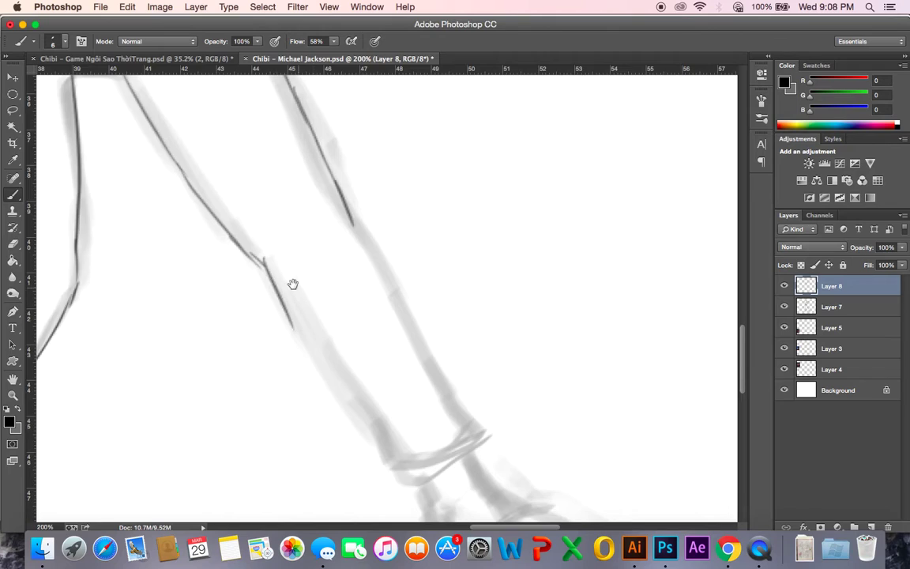
pyautogui.scroll(-5, 273, 261)
pyautogui.moveTo(234, 192); pyautogui.dragTo(275, 271)
pyautogui.moveTo(248, 225); pyautogui.dragTo(365, 401)
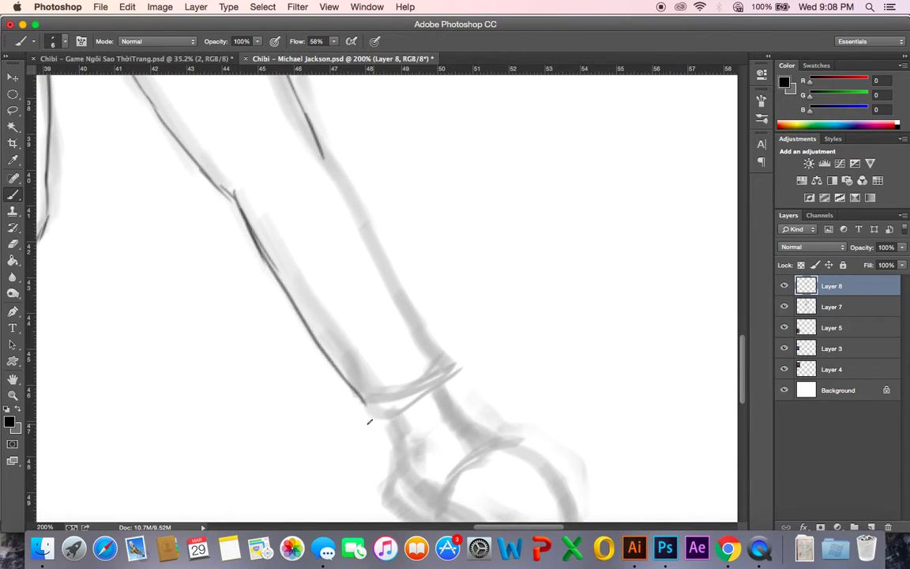
# - Ink the right lower leg's outer edge and close the trouser leg with a curved hem
pyautogui.scroll(1, 294, 273)
pyautogui.moveTo(316, 156)
pyautogui.mouseDown()
pyautogui.moveTo(384, 272)
pyautogui.moveTo(379, 245)
pyautogui.moveTo(408, 334)
pyautogui.mouseUp()
pyautogui.moveTo(336, 366); pyautogui.dragTo(400, 353)
# - Ink both sides of the right ankle and the curved front edge of the shoe's opening
pyautogui.scroll(-3, 360, 365)
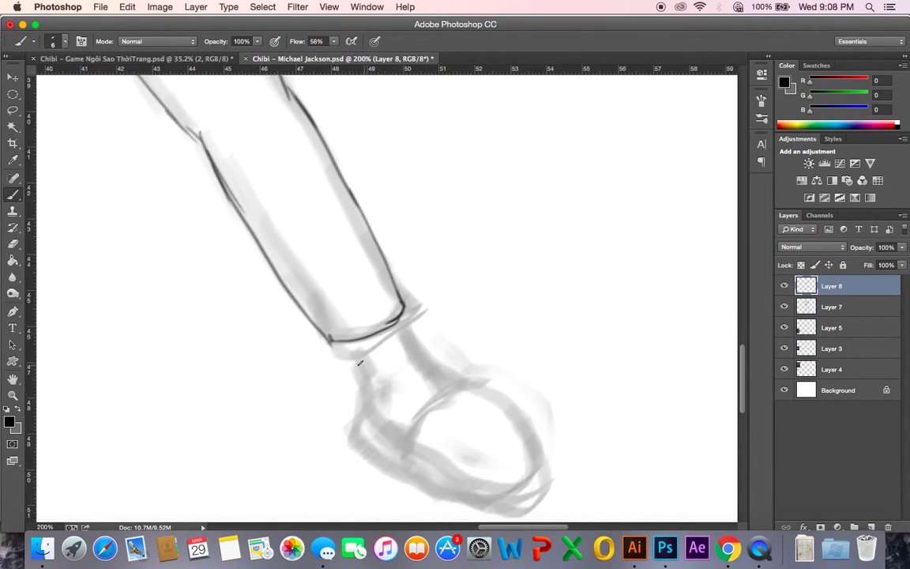
pyautogui.moveTo(345, 346); pyautogui.dragTo(366, 380)
pyautogui.moveTo(401, 314)
pyautogui.mouseDown()
pyautogui.moveTo(424, 352)
pyautogui.moveTo(438, 331)
pyautogui.moveTo(469, 342)
pyautogui.mouseUp()
pyautogui.scroll(-2, 405, 326)
pyautogui.scroll(-2, 384, 362)
pyautogui.moveTo(415, 309); pyautogui.dragTo(444, 331)
# - Ink the heel of the right shoe and the back and side edges of its opening below the ankle
pyautogui.scroll(-1, 431, 333)
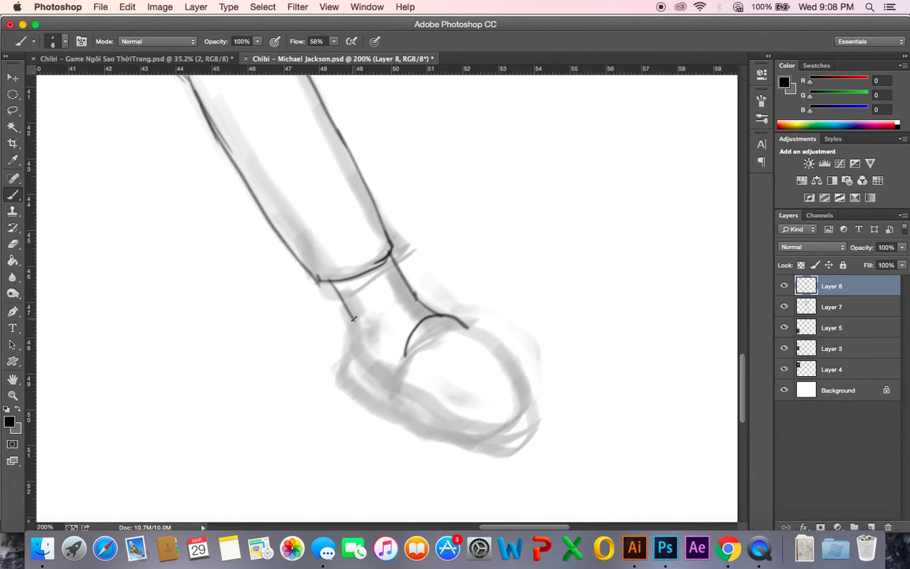
pyautogui.moveTo(357, 322); pyautogui.dragTo(370, 351)
pyautogui.moveTo(351, 318); pyautogui.dragTo(352, 331)
pyautogui.moveTo(348, 346)
pyautogui.mouseDown()
pyautogui.moveTo(348, 365)
pyautogui.moveTo(405, 369)
pyautogui.mouseUp()
# - Ink the right shoe's rounded toe and the seam line where the upper meets the sole
pyautogui.moveTo(411, 322)
pyautogui.mouseDown()
pyautogui.moveTo(401, 291)
pyautogui.moveTo(393, 333)
pyautogui.moveTo(336, 342)
pyautogui.moveTo(439, 392)
pyautogui.mouseUp()
pyautogui.moveTo(456, 294); pyautogui.dragTo(475, 315)
pyautogui.moveTo(417, 272)
pyautogui.mouseDown()
pyautogui.moveTo(458, 308)
pyautogui.moveTo(515, 396)
pyautogui.mouseUp()
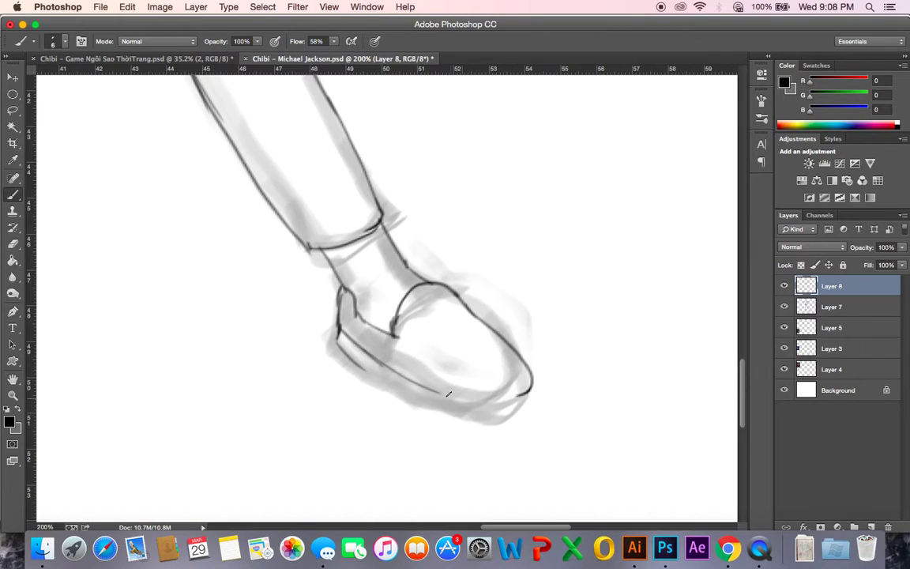
pyautogui.moveTo(438, 391); pyautogui.dragTo(528, 392)
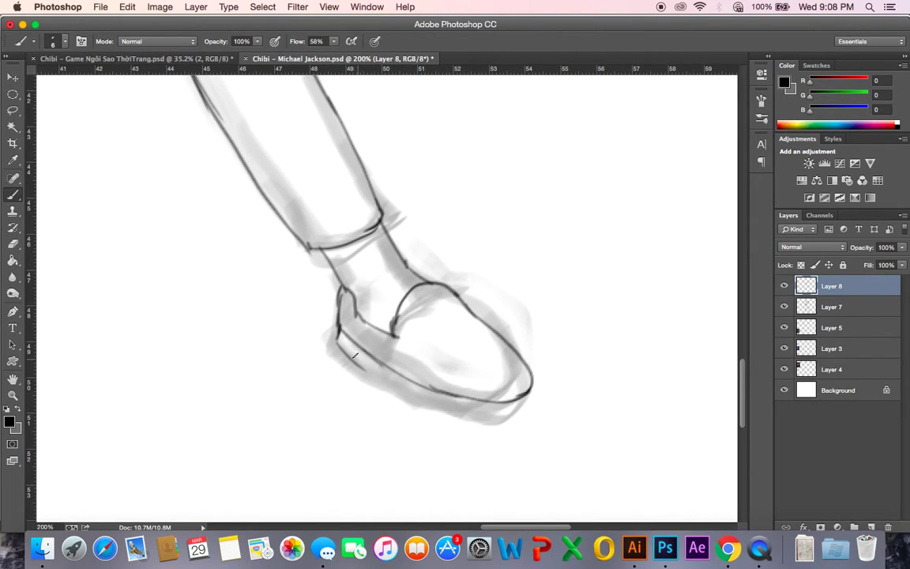
# - Ink the right shoe's sole edge from the heel around to the toe and save the document
pyautogui.moveTo(339, 341)
pyautogui.mouseDown()
pyautogui.moveTo(348, 365)
pyautogui.moveTo(393, 390)
pyautogui.mouseUp()
pyautogui.moveTo(340, 350)
pyautogui.mouseDown()
pyautogui.moveTo(399, 395)
pyautogui.moveTo(472, 423)
pyautogui.mouseUp()
pyautogui.moveTo(529, 390)
pyautogui.mouseDown()
pyautogui.moveTo(494, 419)
pyautogui.moveTo(506, 413)
pyautogui.moveTo(455, 421)
pyautogui.mouseUp()
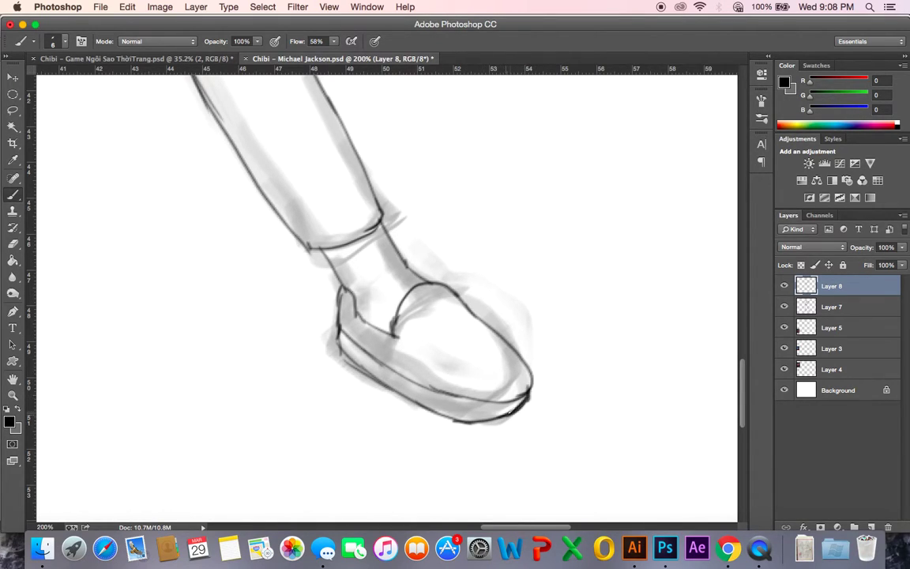
pyautogui.scroll(5, 456, 357)
pyautogui.hscroll(-5, 456, 357)
pyautogui.press('super+s')
pyautogui.press('super+0')
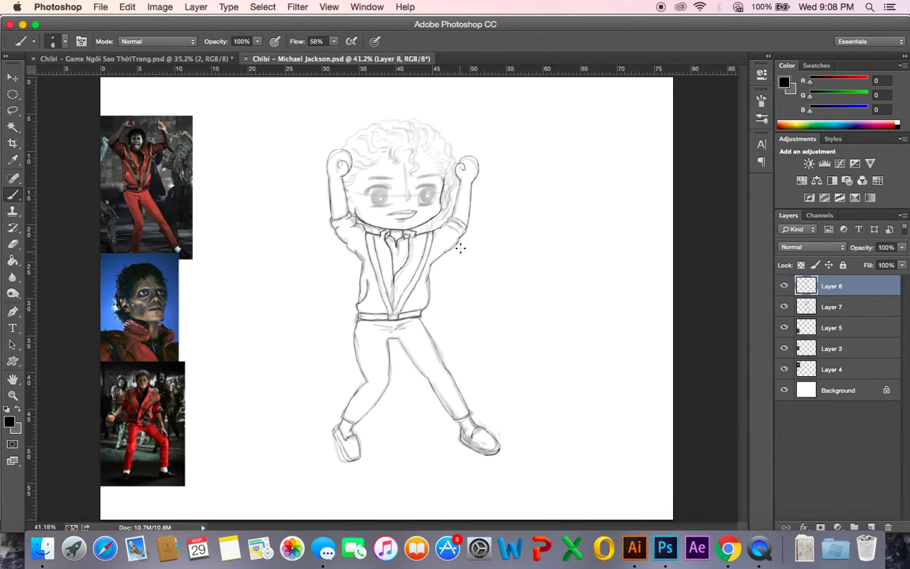
# - Ink the right eyebrow as a solid black slanted stroke that tapers toward its outer end
pyautogui.press('super+minus')
pyautogui.press('super+minus')
pyautogui.press('super+plus')
pyautogui.press('super+plus')
pyautogui.press('super+plus')
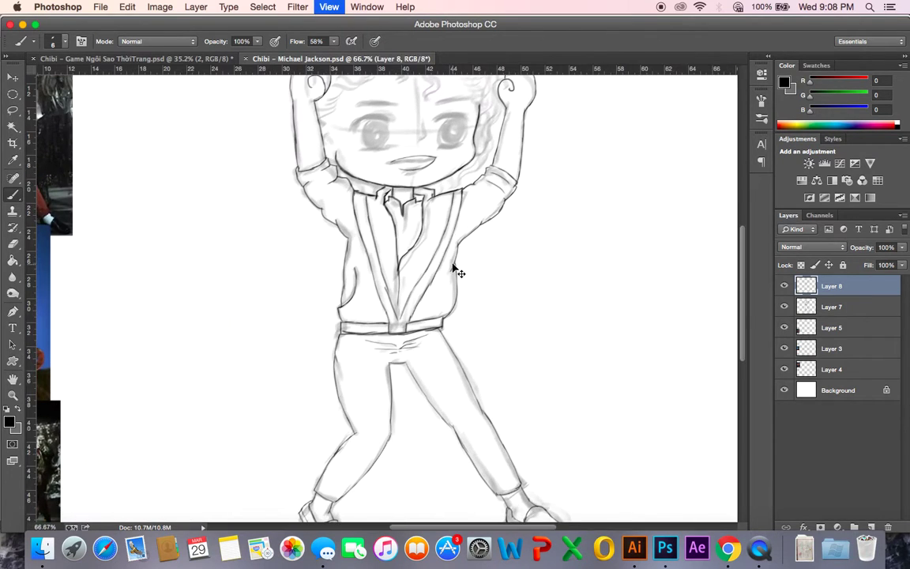
pyautogui.press('super+plus')
pyautogui.press('super+plus')
pyautogui.scroll(10, 474, 269)
pyautogui.scroll(6, 474, 284)
pyautogui.press('super+r')
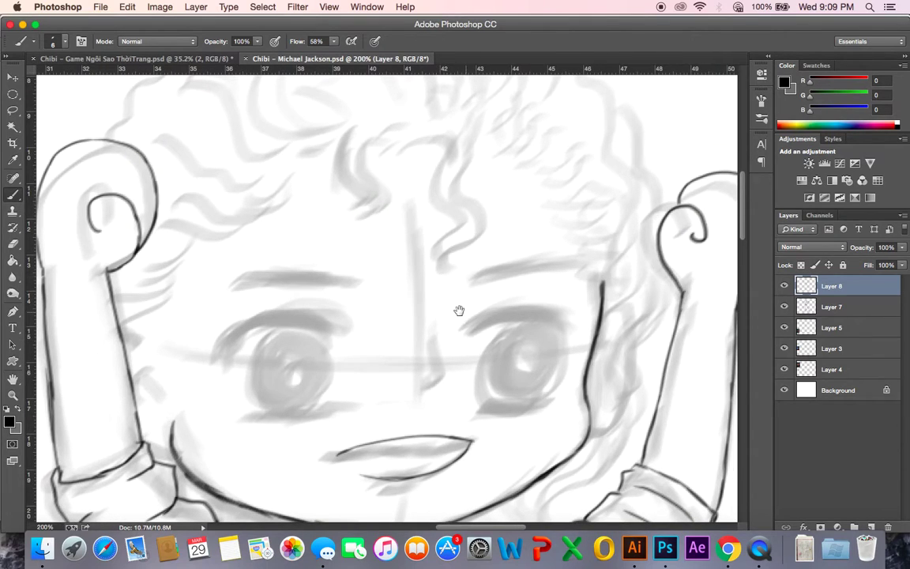
pyautogui.moveTo(461, 310); pyautogui.dragTo(444, 311)
pyautogui.moveTo(459, 276); pyautogui.dragTo(551, 252)
pyautogui.moveTo(462, 280)
pyautogui.mouseDown()
pyautogui.moveTo(567, 252)
pyautogui.moveTo(457, 280)
pyautogui.moveTo(560, 253)
pyautogui.mouseUp()
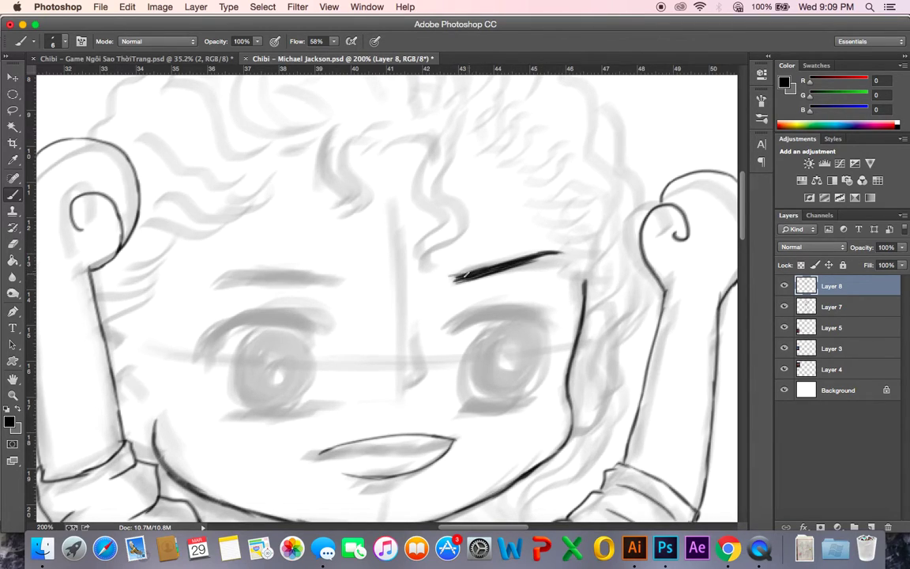
pyautogui.moveTo(452, 277); pyautogui.dragTo(566, 253)
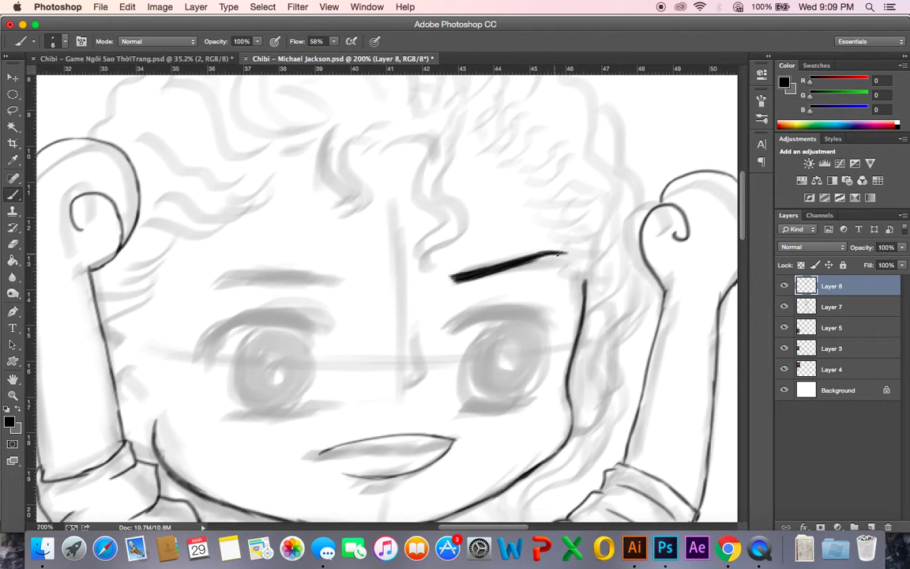
# - Ink the left eyebrow as a solid black stroke, thicker near the nose and tapering outward
pyautogui.hscroll(-5, 468, 278)
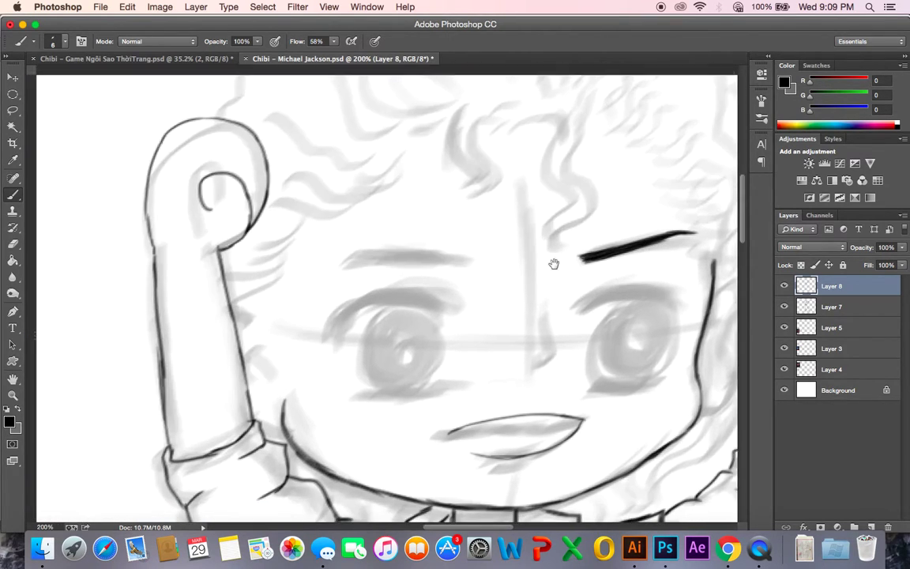
pyautogui.moveTo(480, 263); pyautogui.dragTo(465, 260)
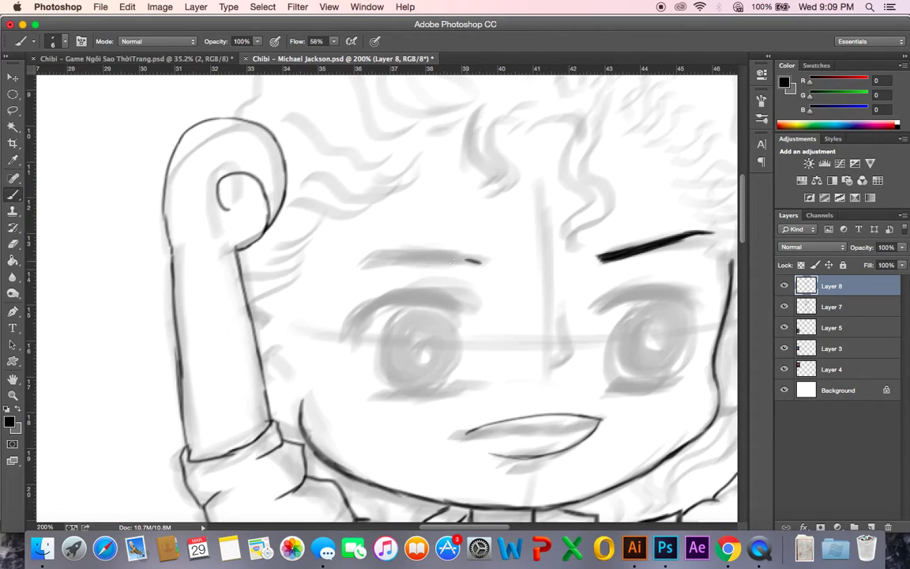
pyautogui.moveTo(361, 262); pyautogui.dragTo(468, 263)
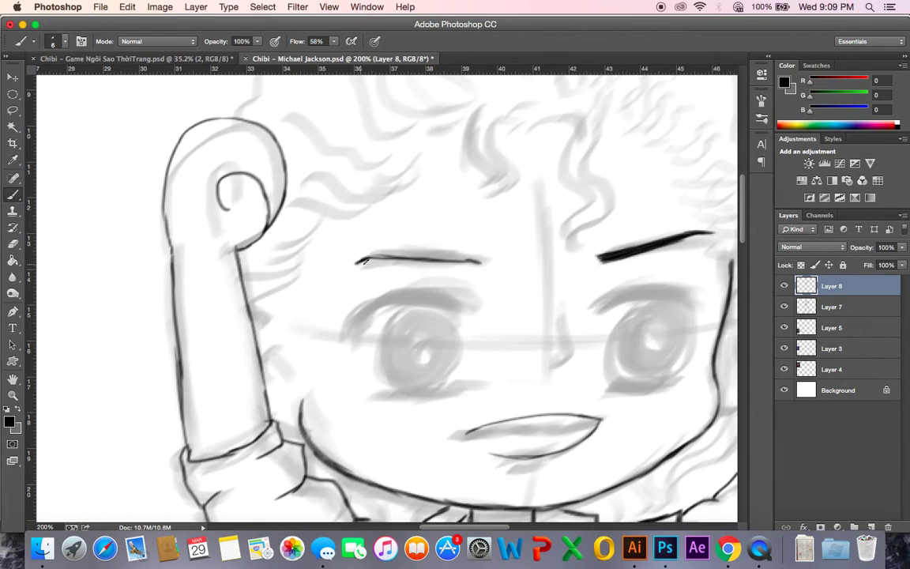
pyautogui.moveTo(369, 260)
pyautogui.mouseDown()
pyautogui.moveTo(412, 259)
pyautogui.moveTo(370, 257)
pyautogui.moveTo(472, 263)
pyautogui.mouseUp()
pyautogui.moveTo(401, 259)
pyautogui.mouseDown()
pyautogui.moveTo(475, 264)
pyautogui.moveTo(373, 258)
pyautogui.moveTo(458, 266)
pyautogui.mouseUp()
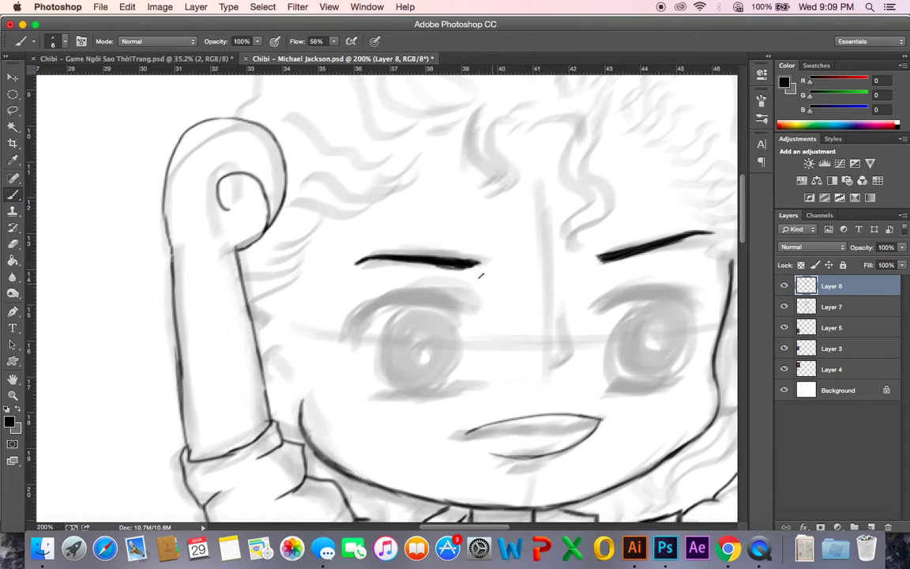
# - Ink the tip of the nose as a small hooked curve over the sketch
pyautogui.hscroll(5, 495, 330)
pyautogui.scroll(-3, 495, 330)
pyautogui.moveTo(476, 291)
pyautogui.mouseDown()
pyautogui.moveTo(470, 328)
pyautogui.moveTo(478, 327)
pyautogui.moveTo(447, 312)
pyautogui.mouseUp()
pyautogui.hscroll(3, 447, 312)
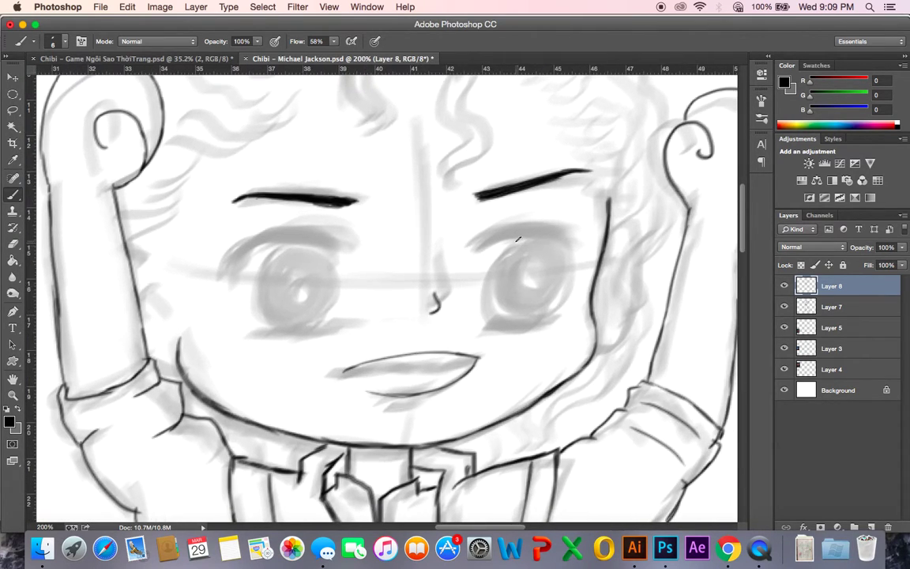
# - Outline the right eye's curved upper lash band and ink its lower lid line
pyautogui.moveTo(479, 238)
pyautogui.mouseDown()
pyautogui.moveTo(556, 227)
pyautogui.moveTo(527, 225)
pyautogui.mouseUp()
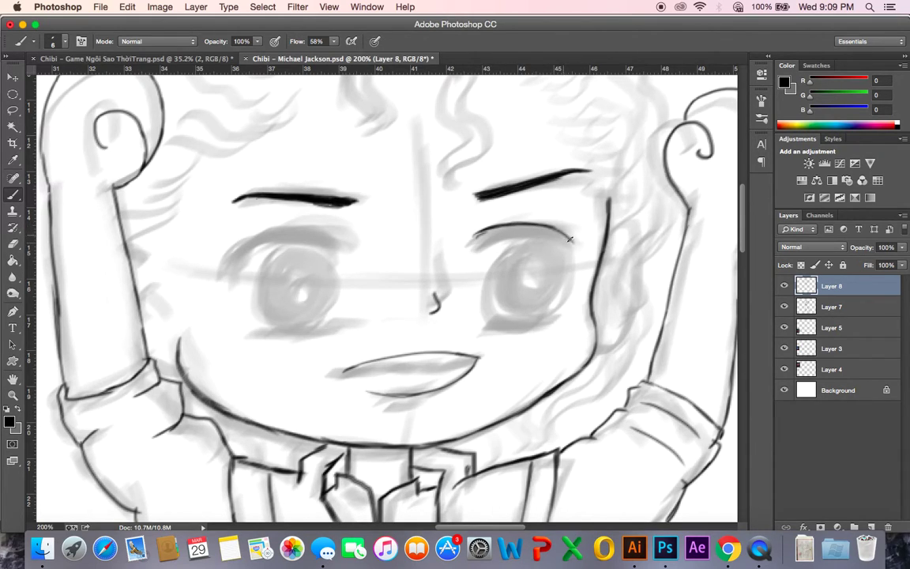
pyautogui.moveTo(474, 241)
pyautogui.mouseDown()
pyautogui.moveTo(510, 224)
pyautogui.moveTo(481, 234)
pyautogui.moveTo(503, 240)
pyautogui.moveTo(472, 247)
pyautogui.moveTo(546, 235)
pyautogui.moveTo(509, 236)
pyautogui.moveTo(568, 239)
pyautogui.moveTo(528, 236)
pyautogui.moveTo(580, 271)
pyautogui.mouseUp()
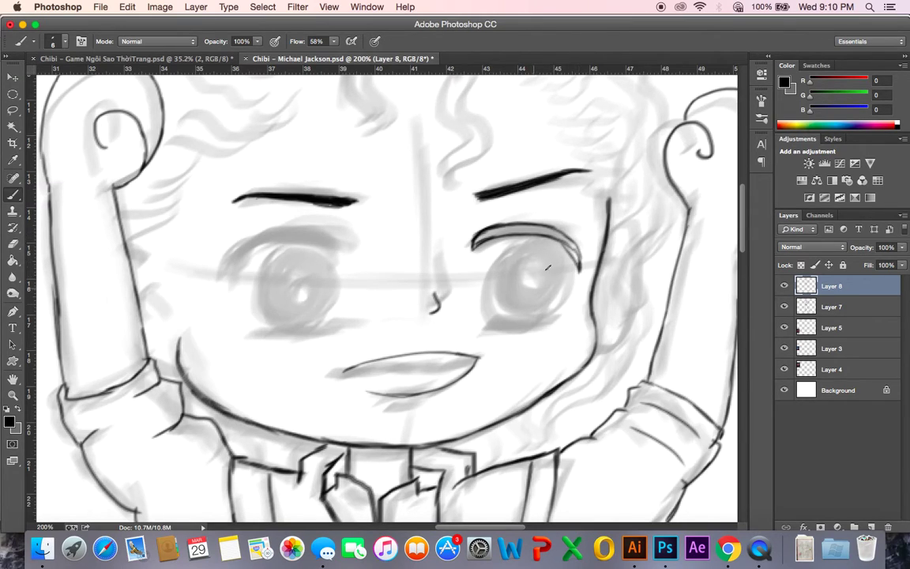
pyautogui.moveTo(487, 331); pyautogui.dragTo(556, 324)
# - Outline the right iris with an elliptical selection stroked 2 px in black, centred, and deselect it
pyautogui.press('m')
pyautogui.moveTo(488, 237)
pyautogui.mouseDown()
pyautogui.moveTo(528, 288)
pyautogui.moveTo(521, 280)
pyautogui.moveTo(565, 314)
pyautogui.moveTo(547, 304)
pyautogui.moveTo(557, 330)
pyautogui.moveTo(563, 326)
pyautogui.mouseUp()
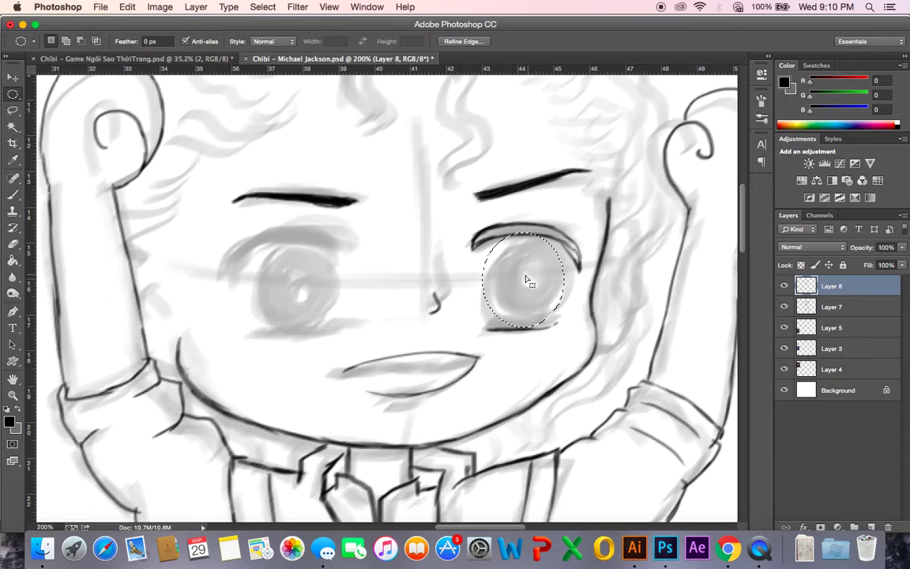
pyautogui.rightClick(533, 276)
pyautogui.click(556, 448)
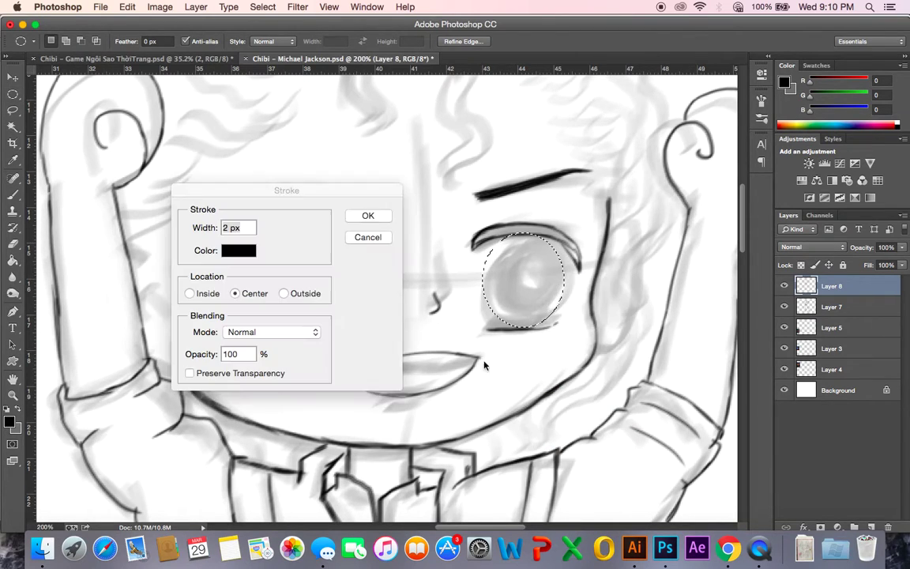
pyautogui.click(369, 218)
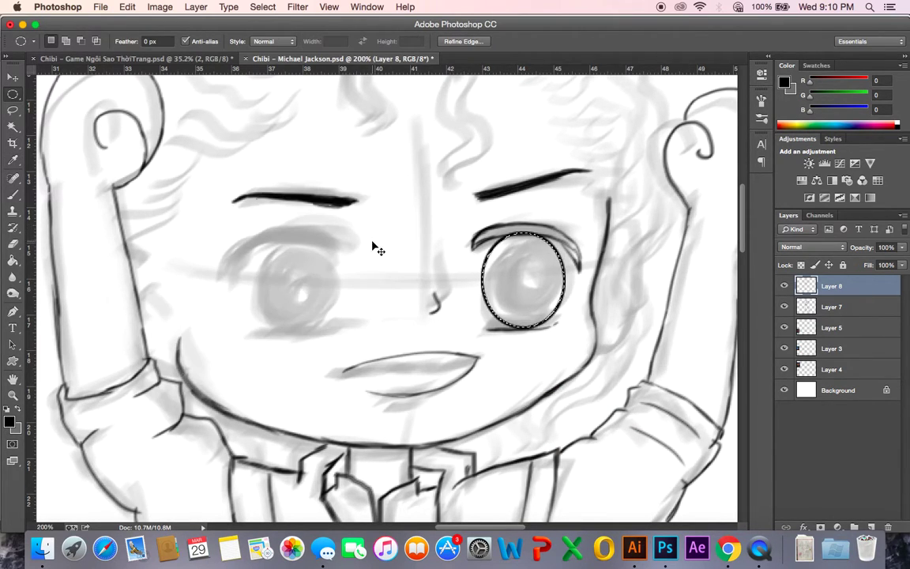
pyautogui.press('super+d')
pyautogui.press('b')
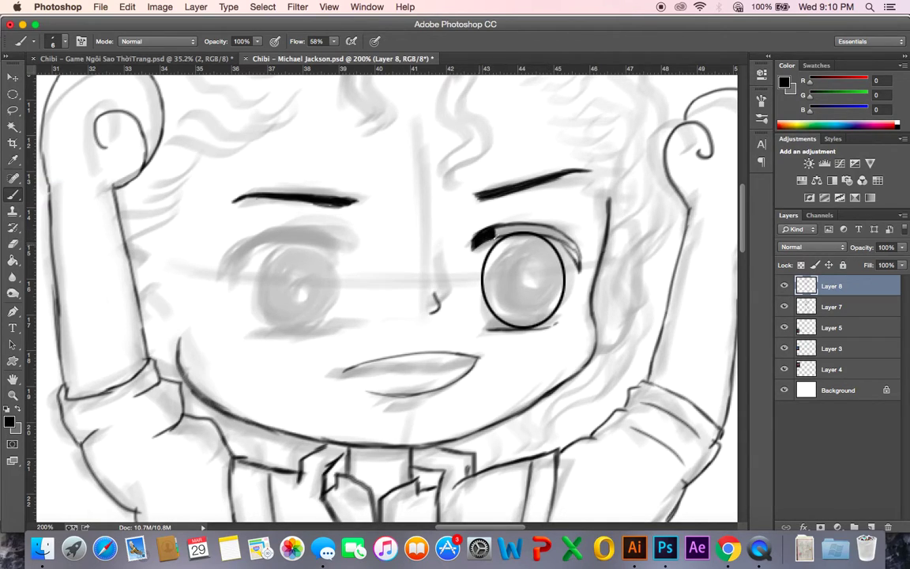
# - Fill the right eye's upper lash band solid black, add a crease line above it, and thicken both eyebrows
pyautogui.moveTo(498, 231)
pyautogui.mouseDown()
pyautogui.moveTo(526, 231)
pyautogui.moveTo(501, 228)
pyautogui.moveTo(551, 234)
pyautogui.mouseUp()
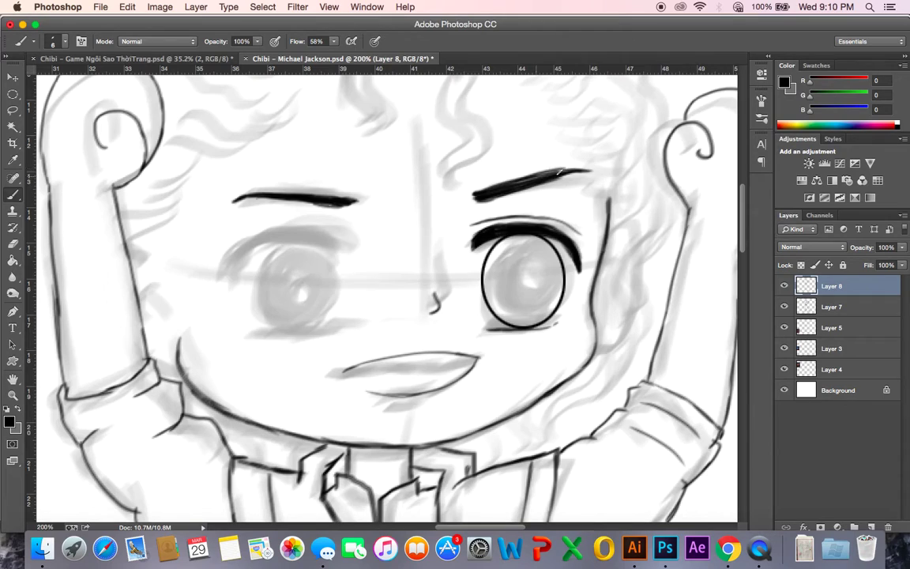
pyautogui.moveTo(559, 170); pyautogui.dragTo(588, 169)
pyautogui.moveTo(295, 197)
pyautogui.mouseDown()
pyautogui.moveTo(350, 204)
pyautogui.moveTo(264, 193)
pyautogui.moveTo(312, 198)
pyautogui.mouseUp()
pyautogui.moveTo(257, 195)
pyautogui.mouseDown()
pyautogui.moveTo(296, 195)
pyautogui.moveTo(233, 202)
pyautogui.mouseUp()
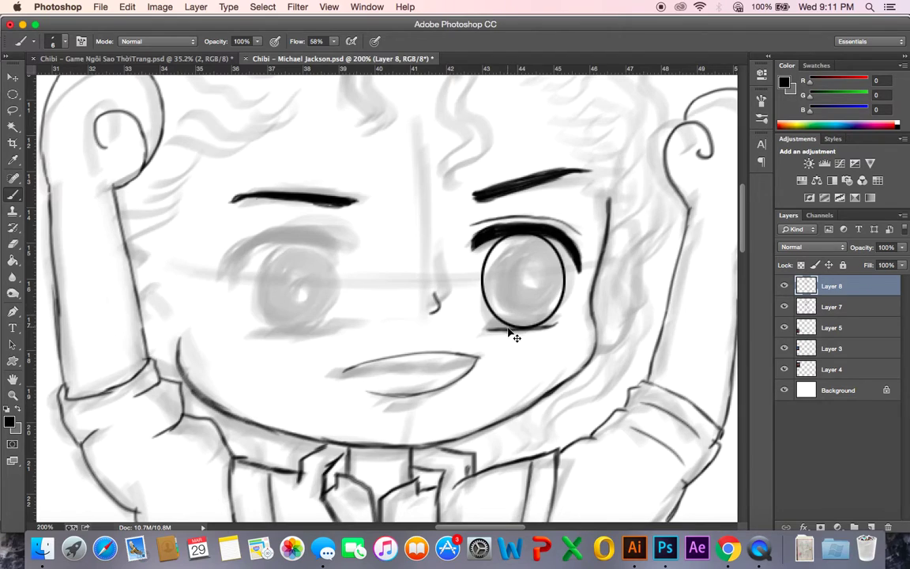
# - Lasso the finished right eye, copy it to a new layer, and move the copy onto the left eye's sketch
pyautogui.press('l')
pyautogui.moveTo(459, 258)
pyautogui.mouseDown()
pyautogui.moveTo(476, 213)
pyautogui.moveTo(555, 212)
pyautogui.moveTo(595, 231)
pyautogui.moveTo(572, 326)
pyautogui.moveTo(531, 347)
pyautogui.moveTo(475, 349)
pyautogui.mouseUp()
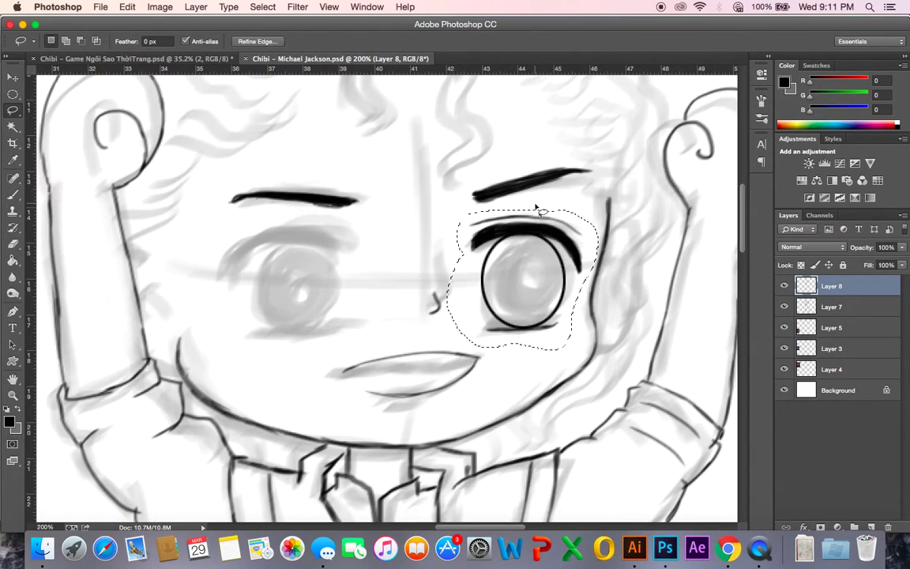
pyautogui.press('super+j')
pyautogui.moveTo(514, 268); pyautogui.dragTo(296, 298)
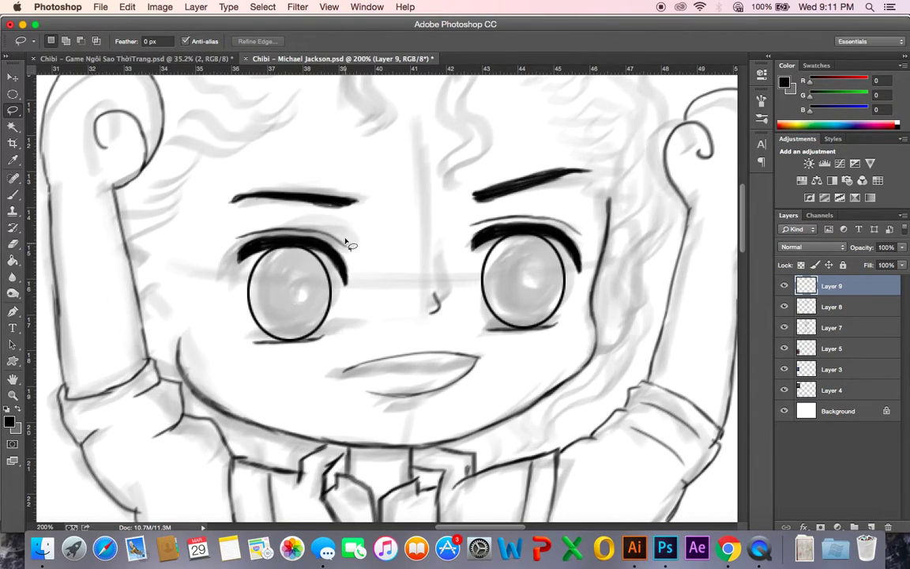
# - Flip the copied eye horizontally and align it with the left eye's sketch
pyautogui.press('super+t')
pyautogui.rightClick(307, 280)
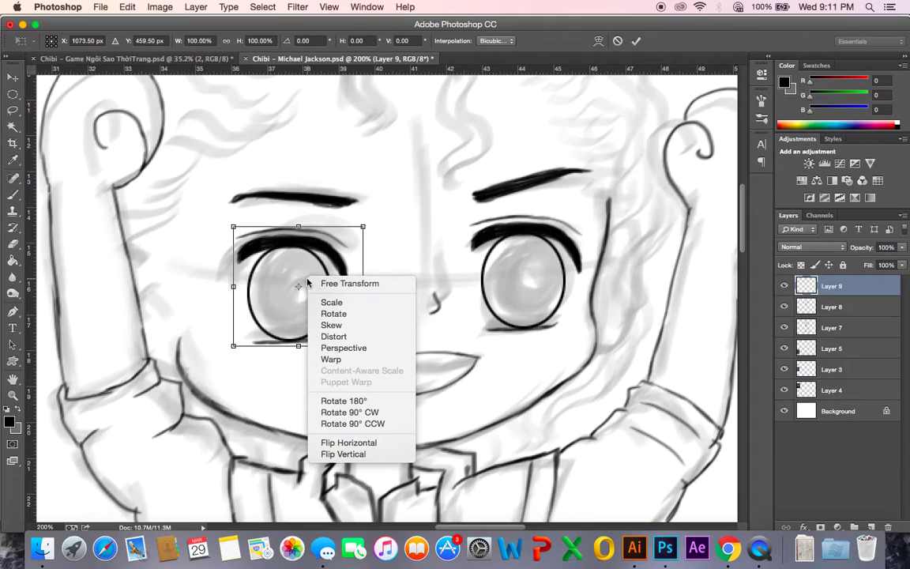
pyautogui.click(348, 443)
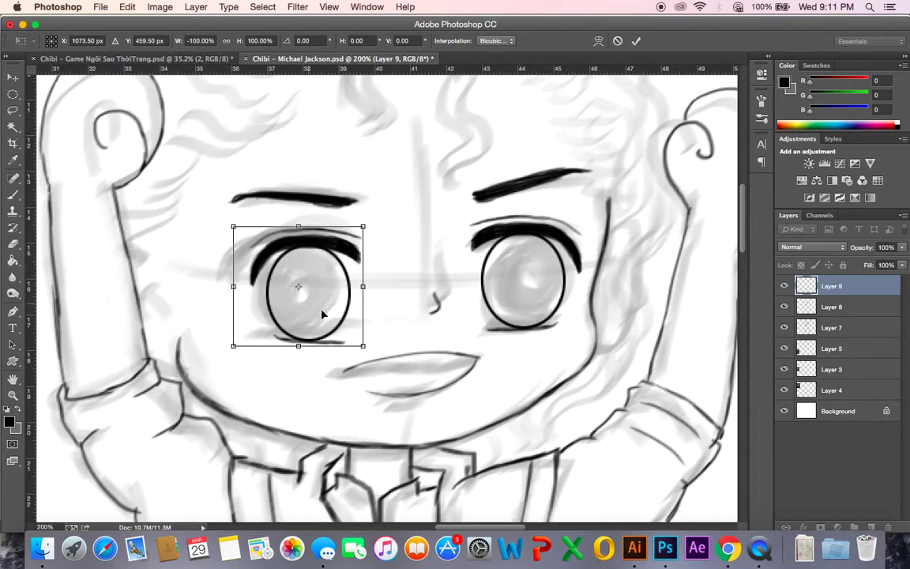
pyautogui.moveTo(330, 304); pyautogui.dragTo(319, 300)
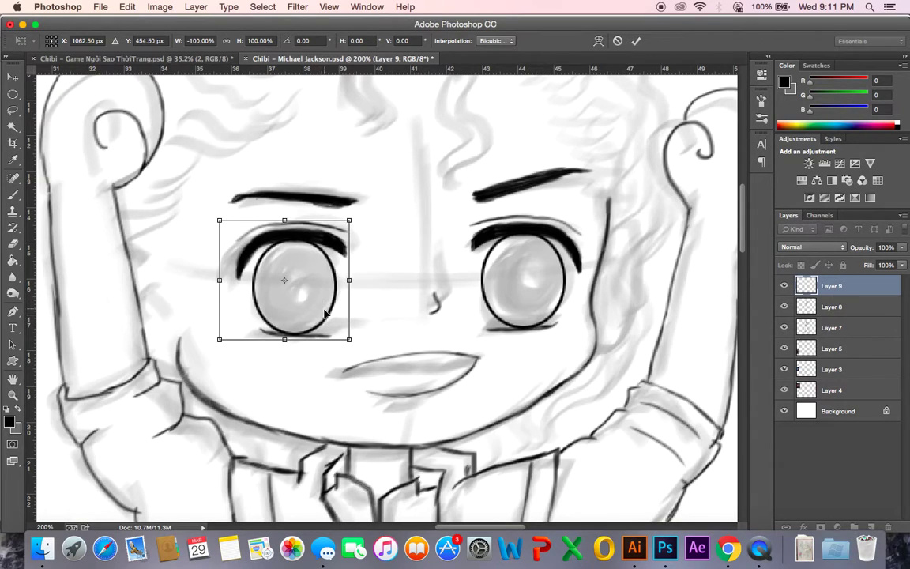
pyautogui.press('Return')
pyautogui.press('l')
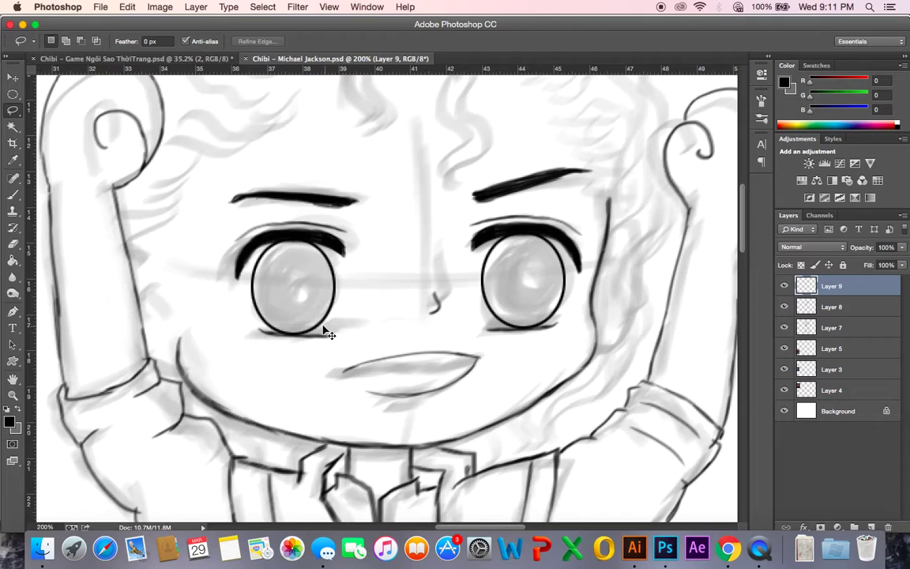
# - Merge the copied eye layer with Layer 8, then check the line art with sketch Layer 7 hidden and show it again
pyautogui.press('super+0')
pyautogui.keyDown('shift'); pyautogui.click(796, 307); pyautogui.keyUp('shift')
pyautogui.press('super+e')
pyautogui.click(784, 307)
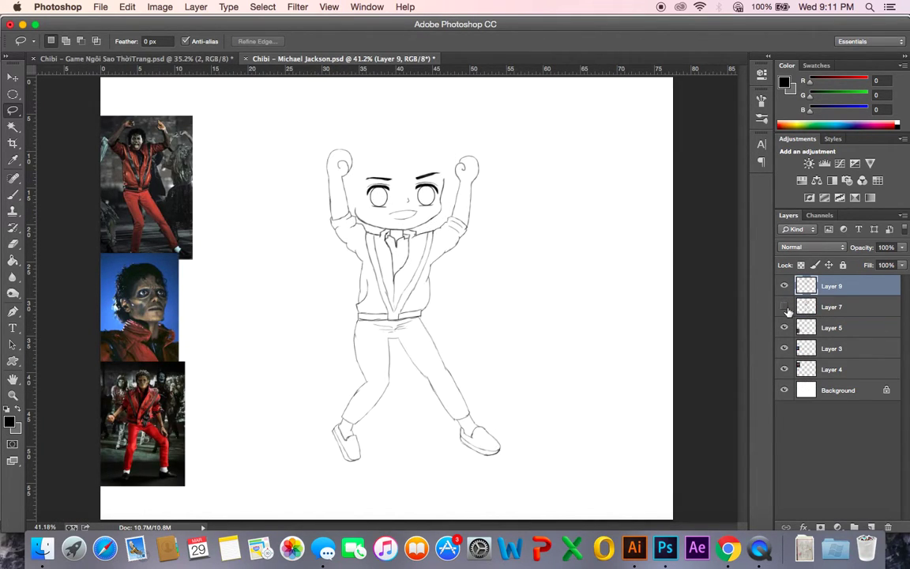
pyautogui.click(784, 307)
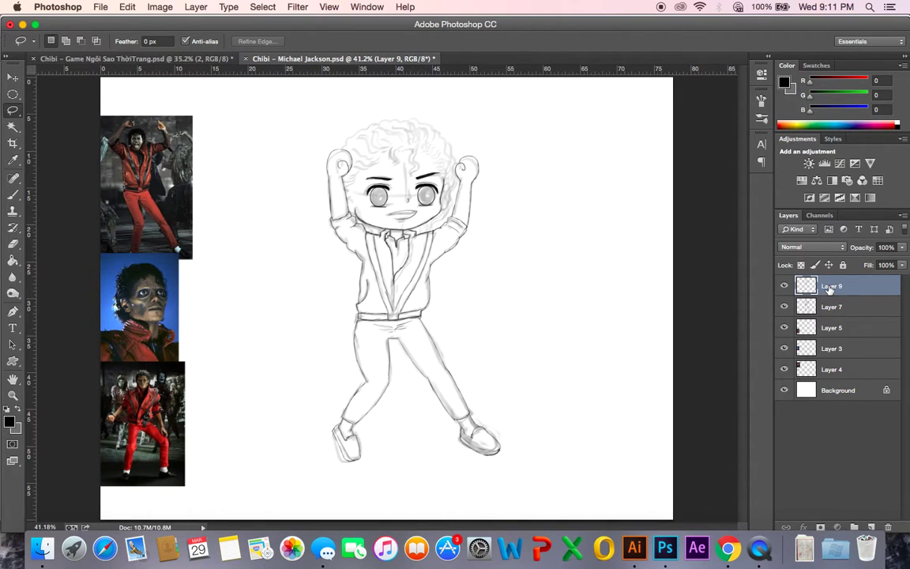
# - Ink the ear's curves, the hair wisps beside the left fist, and the lower edge of the curl above them
pyautogui.press('super+equal')
pyautogui.press('b')
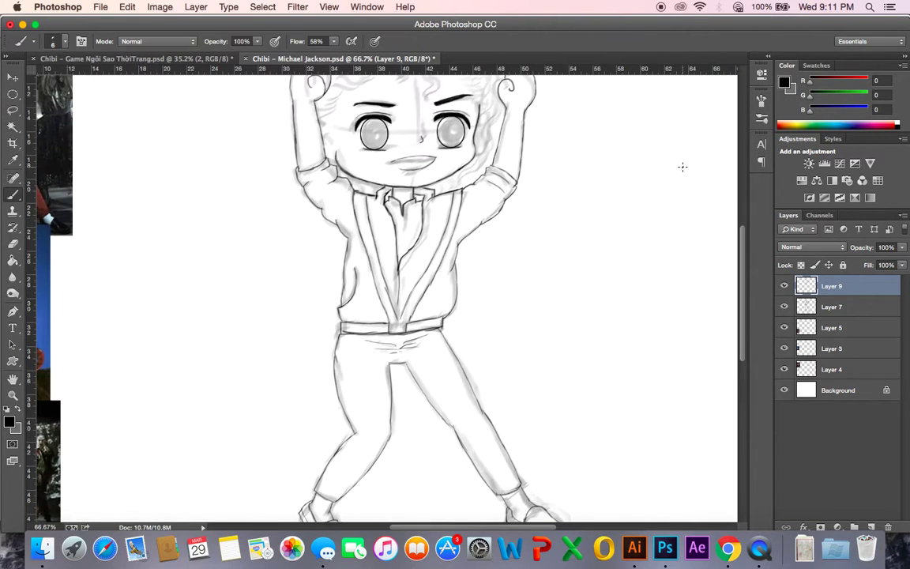
pyautogui.press('super+equal')
pyautogui.scroll(5, 317, 237)
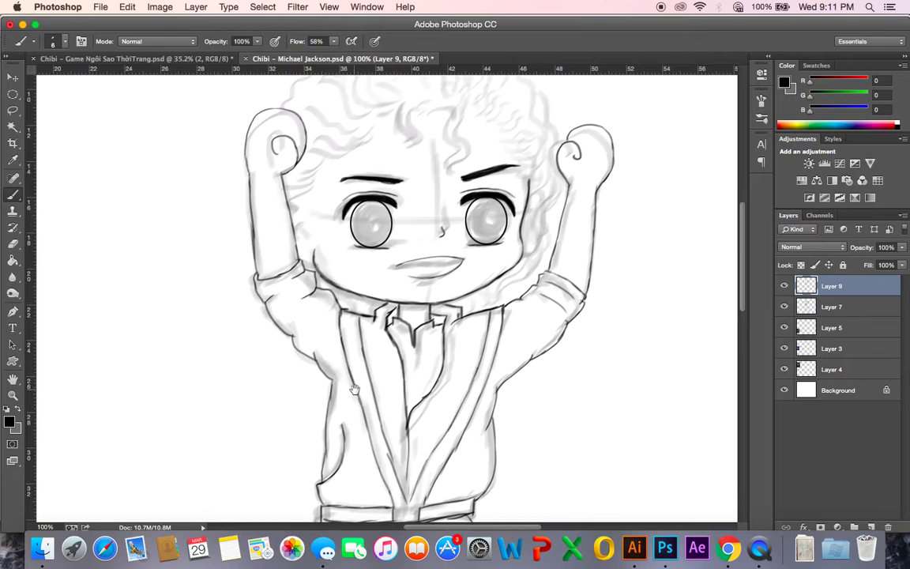
pyautogui.press('super+equal')
pyautogui.moveTo(417, 181); pyautogui.dragTo(424, 359)
pyautogui.moveTo(425, 275); pyautogui.dragTo(415, 242)
pyautogui.moveTo(352, 284); pyautogui.dragTo(375, 279)
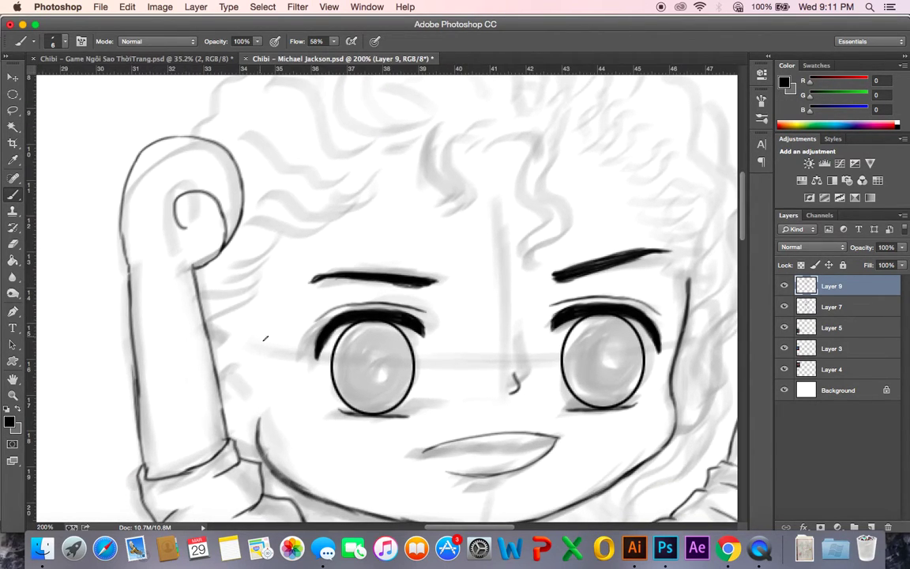
pyautogui.moveTo(278, 237)
pyautogui.mouseDown()
pyautogui.moveTo(239, 264)
pyautogui.moveTo(229, 314)
pyautogui.moveTo(237, 333)
pyautogui.mouseUp()
pyautogui.moveTo(236, 366)
pyautogui.mouseDown()
pyautogui.moveTo(224, 380)
pyautogui.moveTo(234, 396)
pyautogui.mouseUp()
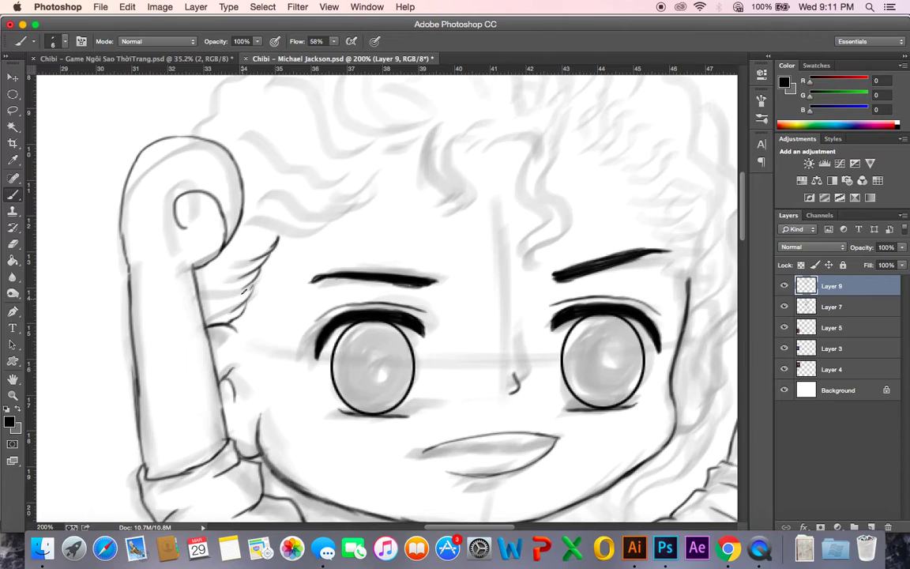
pyautogui.moveTo(222, 301)
pyautogui.mouseDown()
pyautogui.moveTo(252, 273)
pyautogui.moveTo(312, 261)
pyautogui.moveTo(265, 269)
pyautogui.moveTo(341, 240)
pyautogui.mouseUp()
pyautogui.scroll(2, 246, 251)
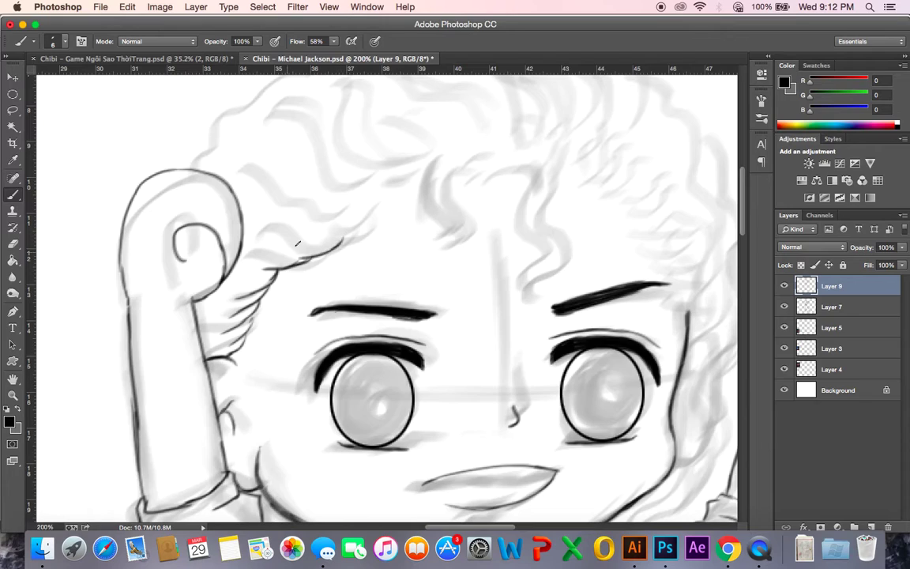
# - Ink the hairline above the left eyebrow and the small curl hanging over the forehead
pyautogui.moveTo(379, 198); pyautogui.dragTo(342, 239)
pyautogui.moveTo(423, 178); pyautogui.dragTo(374, 183)
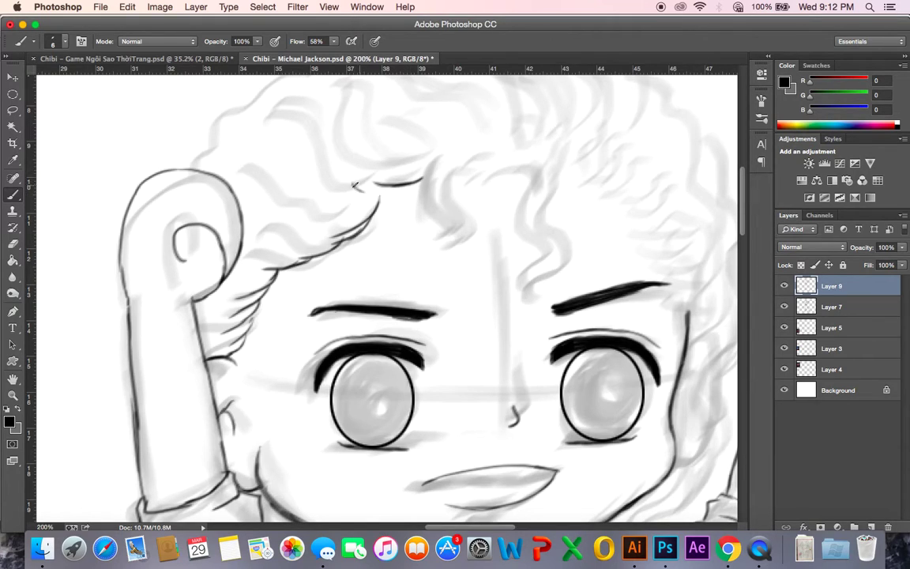
pyautogui.moveTo(352, 183); pyautogui.dragTo(425, 179)
pyautogui.hscroll(1, 387, 188)
pyautogui.moveTo(418, 157)
pyautogui.mouseDown()
pyautogui.moveTo(404, 192)
pyautogui.moveTo(435, 219)
pyautogui.moveTo(419, 235)
pyautogui.mouseUp()
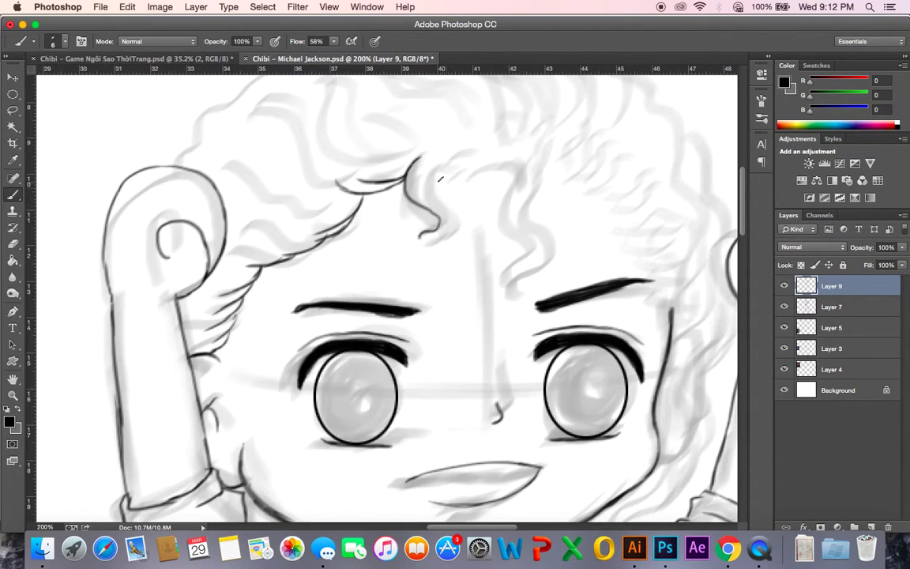
pyautogui.moveTo(438, 166)
pyautogui.mouseDown()
pyautogui.moveTo(437, 205)
pyautogui.moveTo(419, 236)
pyautogui.mouseUp()
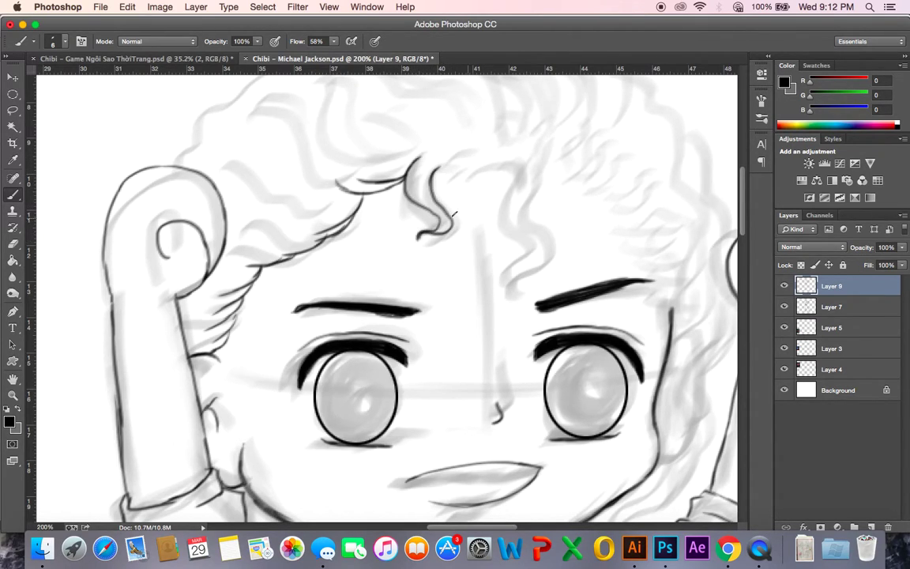
# - Ink the larger wavy lock over the middle of the forehead, with its inner, middle and outer strands
pyautogui.moveTo(505, 179); pyautogui.dragTo(417, 201)
pyautogui.moveTo(348, 190)
pyautogui.mouseDown()
pyautogui.moveTo(419, 201)
pyautogui.moveTo(409, 247)
pyautogui.moveTo(430, 258)
pyautogui.moveTo(429, 279)
pyautogui.moveTo(407, 304)
pyautogui.mouseUp()
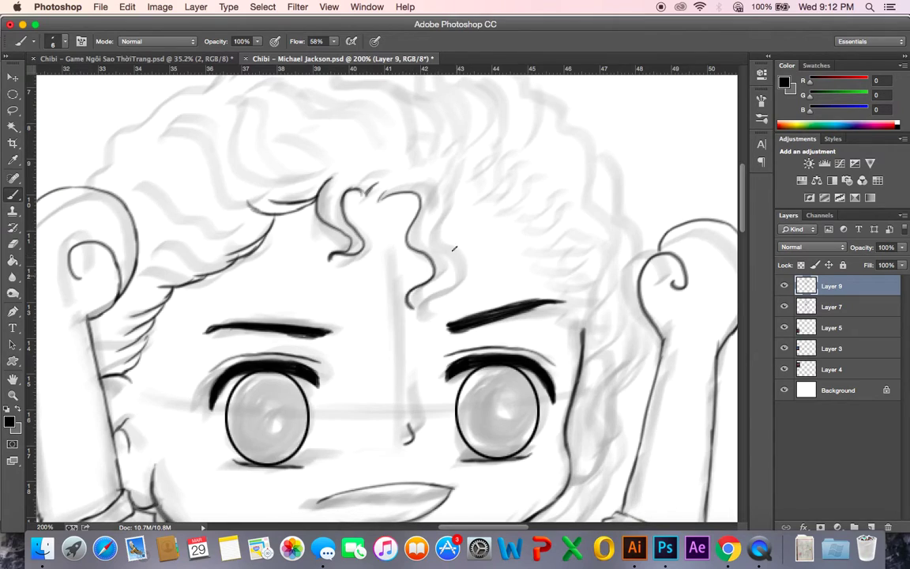
pyautogui.moveTo(396, 173)
pyautogui.mouseDown()
pyautogui.moveTo(437, 173)
pyautogui.moveTo(425, 174)
pyautogui.moveTo(443, 201)
pyautogui.moveTo(445, 190)
pyautogui.moveTo(441, 249)
pyautogui.moveTo(458, 274)
pyautogui.moveTo(409, 306)
pyautogui.mouseUp()
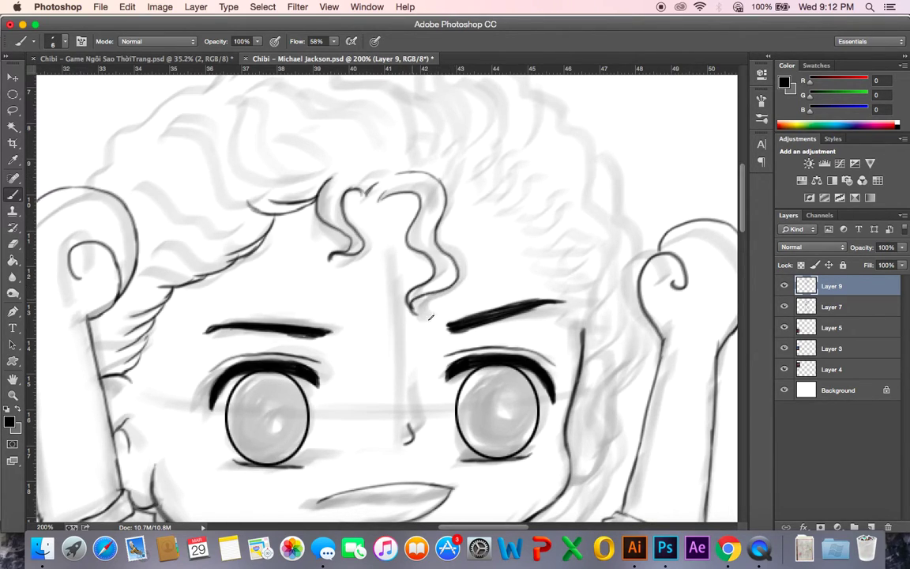
pyautogui.moveTo(439, 169)
pyautogui.mouseDown()
pyautogui.moveTo(458, 238)
pyautogui.moveTo(453, 219)
pyautogui.moveTo(451, 242)
pyautogui.moveTo(464, 261)
pyautogui.moveTo(453, 295)
pyautogui.moveTo(428, 314)
pyautogui.mouseUp()
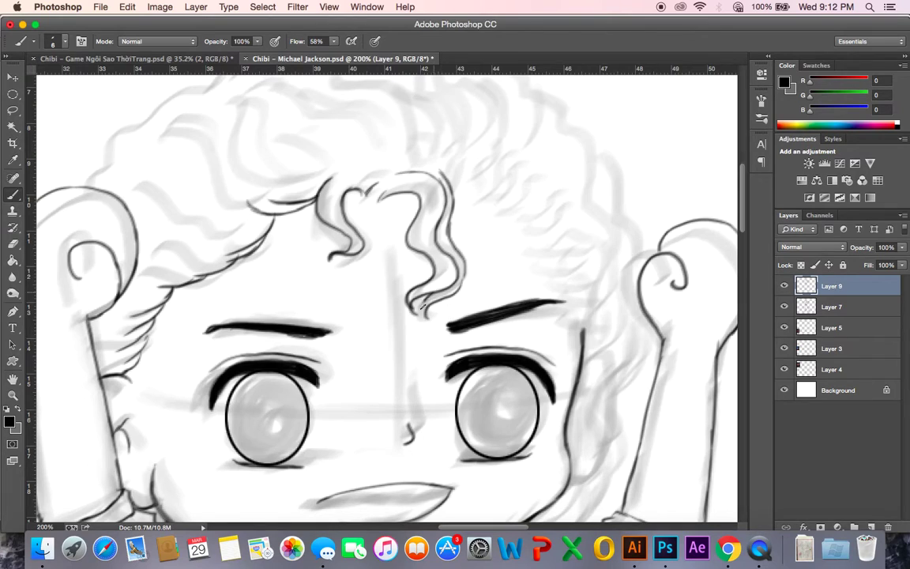
# - Ink short overlapping hair strokes along the hairline from the forehead lock down to the right temple
pyautogui.scroll(3, 345, 248)
pyautogui.hscroll(2, 345, 248)
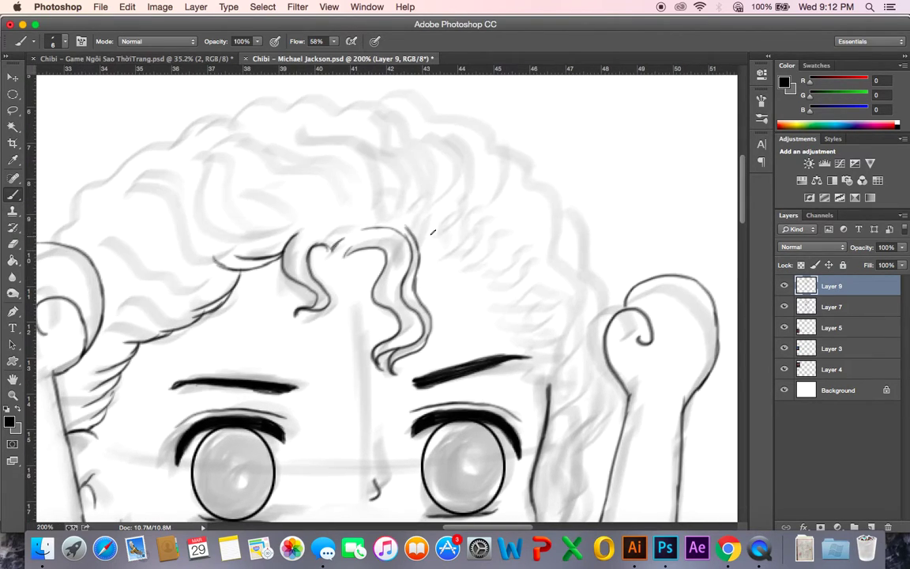
pyautogui.moveTo(422, 244)
pyautogui.mouseDown()
pyautogui.moveTo(448, 224)
pyautogui.moveTo(443, 244)
pyautogui.moveTo(479, 236)
pyautogui.moveTo(473, 256)
pyautogui.moveTo(484, 250)
pyautogui.moveTo(481, 268)
pyautogui.moveTo(466, 268)
pyautogui.moveTo(511, 262)
pyautogui.moveTo(505, 269)
pyautogui.moveTo(521, 278)
pyautogui.moveTo(500, 292)
pyautogui.mouseUp()
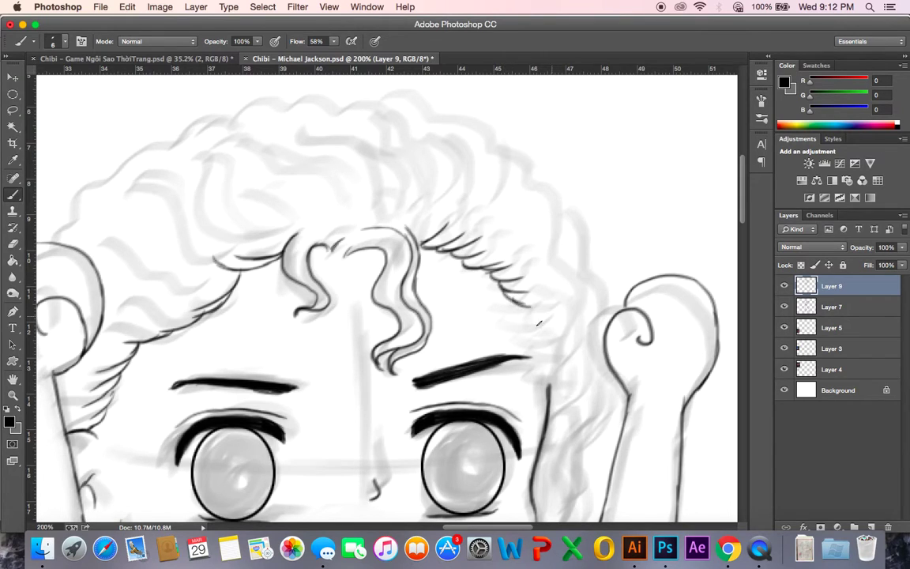
pyautogui.scroll(-4, 545, 320)
pyautogui.moveTo(490, 241); pyautogui.dragTo(526, 276)
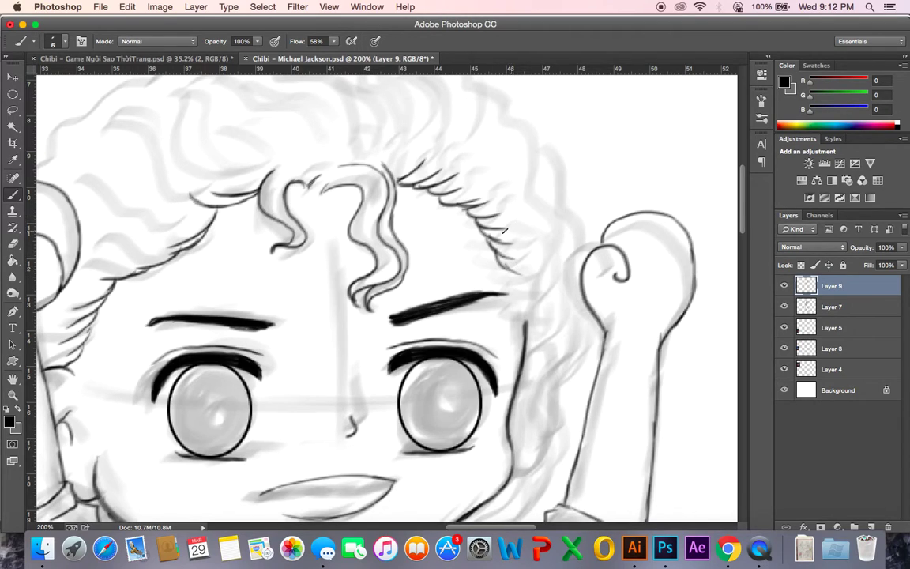
# - Ink the tight wavy curls running from the right temple down beside the face
pyautogui.moveTo(508, 231)
pyautogui.mouseDown()
pyautogui.moveTo(518, 273)
pyautogui.moveTo(512, 244)
pyautogui.moveTo(512, 275)
pyautogui.moveTo(510, 265)
pyautogui.moveTo(527, 273)
pyautogui.moveTo(514, 312)
pyautogui.mouseUp()
pyautogui.moveTo(523, 269)
pyautogui.mouseDown()
pyautogui.moveTo(527, 318)
pyautogui.moveTo(526, 281)
pyautogui.moveTo(553, 284)
pyautogui.moveTo(541, 340)
pyautogui.moveTo(530, 343)
pyautogui.mouseUp()
pyautogui.press('space')
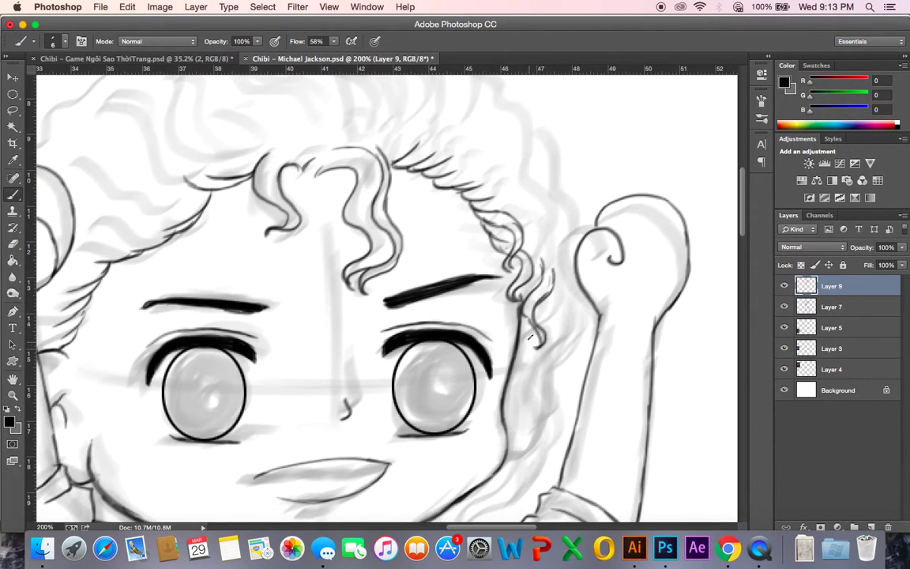
pyautogui.moveTo(556, 289)
pyautogui.mouseDown()
pyautogui.moveTo(527, 335)
pyautogui.moveTo(539, 395)
pyautogui.mouseUp()
pyautogui.moveTo(527, 348)
pyautogui.mouseDown()
pyautogui.moveTo(523, 367)
pyautogui.moveTo(538, 396)
pyautogui.moveTo(508, 307)
pyautogui.mouseUp()
# - Ink the wavy strands next to the right raised arm and the outline and inner curve of the right ear
pyautogui.press('space')
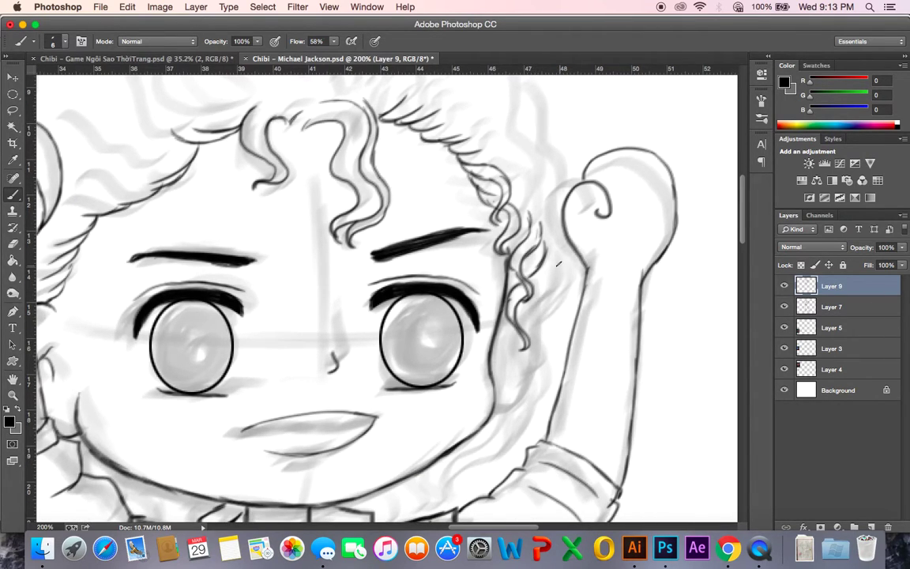
pyautogui.moveTo(559, 266)
pyautogui.mouseDown()
pyautogui.moveTo(534, 300)
pyautogui.moveTo(553, 305)
pyautogui.moveTo(545, 330)
pyautogui.moveTo(555, 359)
pyautogui.mouseUp()
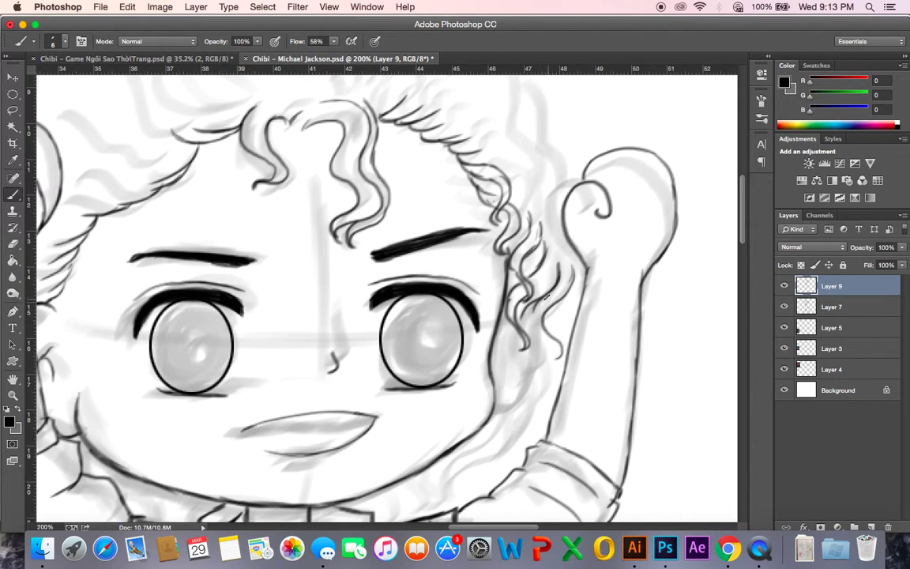
pyautogui.scroll(-2, 470, 294)
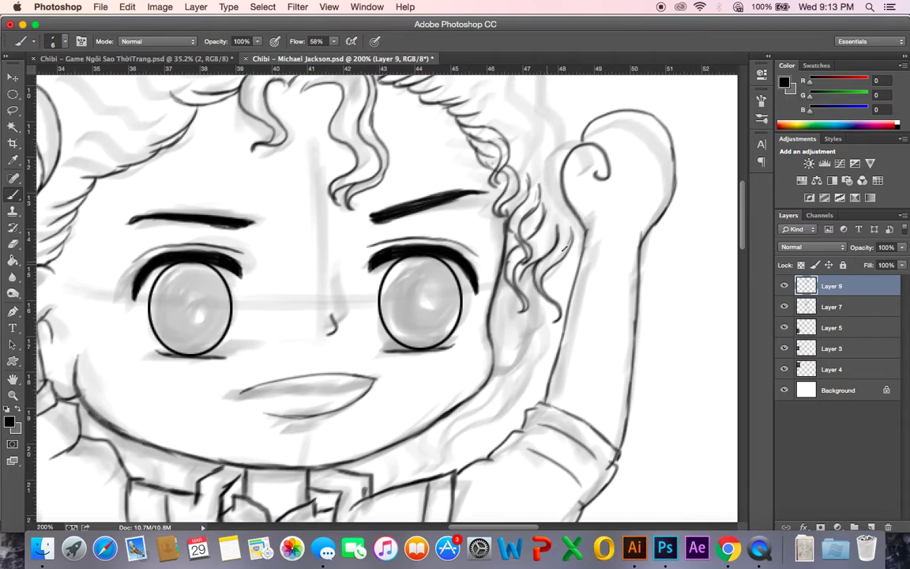
pyautogui.moveTo(575, 209)
pyautogui.mouseDown()
pyautogui.moveTo(572, 252)
pyautogui.moveTo(579, 230)
pyautogui.moveTo(577, 251)
pyautogui.moveTo(557, 278)
pyautogui.moveTo(574, 277)
pyautogui.moveTo(530, 310)
pyautogui.moveTo(537, 287)
pyautogui.moveTo(544, 291)
pyautogui.moveTo(501, 344)
pyautogui.mouseUp()
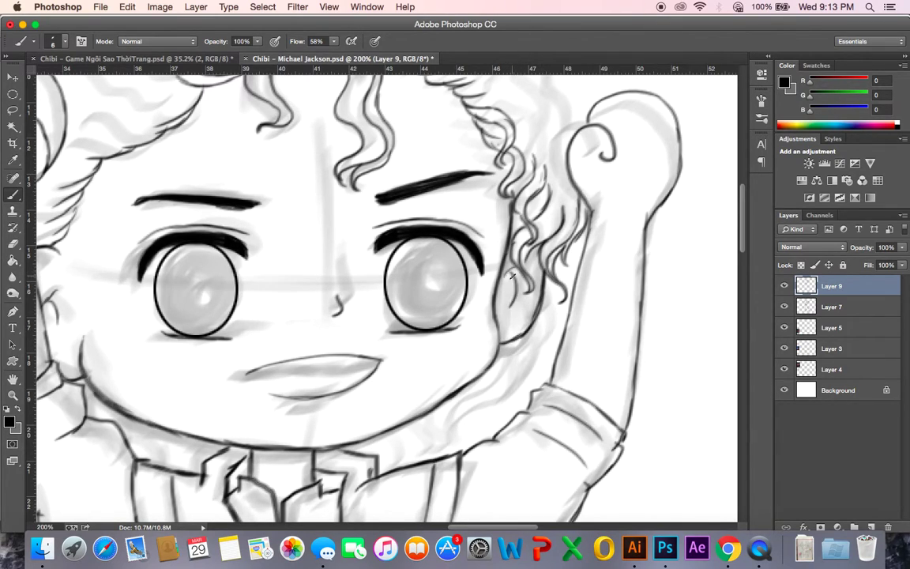
# - Ink the curls falling below the right ear and along the underside of the jaw to the collar
pyautogui.scroll(-2, 510, 271)
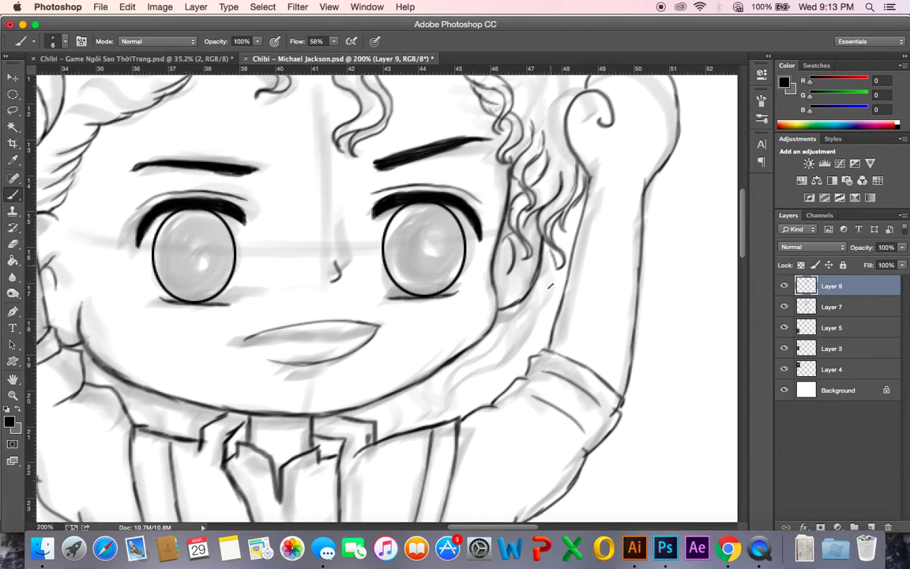
pyautogui.moveTo(536, 320)
pyautogui.mouseDown()
pyautogui.moveTo(544, 291)
pyautogui.moveTo(527, 296)
pyautogui.moveTo(504, 336)
pyautogui.mouseUp()
pyautogui.moveTo(551, 275); pyautogui.dragTo(510, 338)
pyautogui.moveTo(524, 281)
pyautogui.mouseDown()
pyautogui.moveTo(492, 341)
pyautogui.moveTo(503, 289)
pyautogui.moveTo(490, 318)
pyautogui.moveTo(489, 309)
pyautogui.moveTo(482, 357)
pyautogui.moveTo(478, 323)
pyautogui.moveTo(482, 360)
pyautogui.moveTo(486, 331)
pyautogui.moveTo(481, 360)
pyautogui.moveTo(486, 343)
pyautogui.moveTo(497, 358)
pyautogui.moveTo(449, 362)
pyautogui.moveTo(470, 344)
pyautogui.moveTo(470, 357)
pyautogui.moveTo(467, 348)
pyautogui.moveTo(455, 358)
pyautogui.moveTo(465, 350)
pyautogui.moveTo(455, 348)
pyautogui.moveTo(445, 359)
pyautogui.moveTo(461, 339)
pyautogui.moveTo(440, 355)
pyautogui.moveTo(449, 382)
pyautogui.moveTo(463, 372)
pyautogui.moveTo(449, 344)
pyautogui.moveTo(453, 373)
pyautogui.moveTo(413, 371)
pyautogui.moveTo(413, 363)
pyautogui.moveTo(421, 379)
pyautogui.moveTo(415, 360)
pyautogui.moveTo(422, 394)
pyautogui.mouseUp()
pyautogui.moveTo(433, 351)
pyautogui.mouseDown()
pyautogui.moveTo(427, 364)
pyautogui.moveTo(464, 359)
pyautogui.mouseUp()
pyautogui.moveTo(407, 369)
pyautogui.mouseDown()
pyautogui.moveTo(394, 391)
pyautogui.moveTo(406, 393)
pyautogui.moveTo(402, 384)
pyautogui.moveTo(402, 393)
pyautogui.mouseUp()
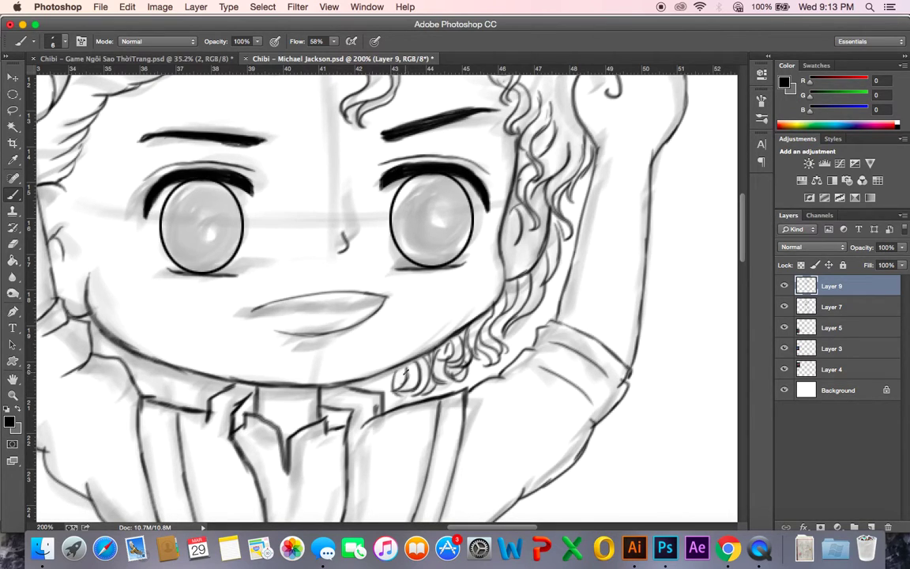
# - Ink the small curls under the left side of the jaw, above the collar
pyautogui.moveTo(296, 390); pyautogui.dragTo(403, 383)
pyautogui.moveTo(262, 351)
pyautogui.mouseDown()
pyautogui.moveTo(269, 380)
pyautogui.moveTo(288, 379)
pyautogui.mouseUp()
pyautogui.moveTo(285, 361)
pyautogui.mouseDown()
pyautogui.moveTo(292, 377)
pyautogui.moveTo(310, 370)
pyautogui.moveTo(297, 391)
pyautogui.mouseUp()
pyautogui.moveTo(244, 347); pyautogui.dragTo(265, 365)
# - Ink the hair's wavy outer contour from the left fist over the crown to the right fist, and save the file
pyautogui.moveTo(278, 328); pyautogui.dragTo(325, 428)
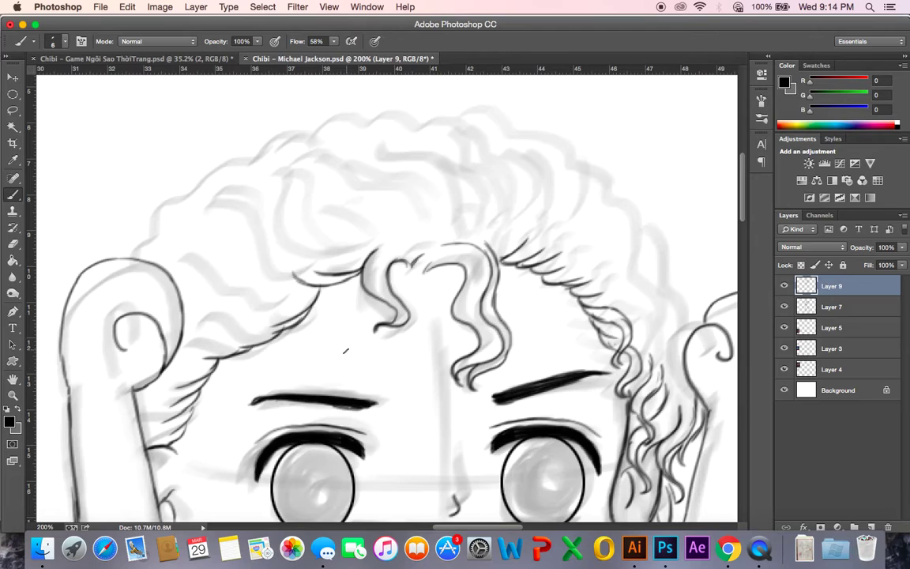
pyautogui.press('super+minus')
pyautogui.moveTo(381, 291); pyautogui.dragTo(379, 290)
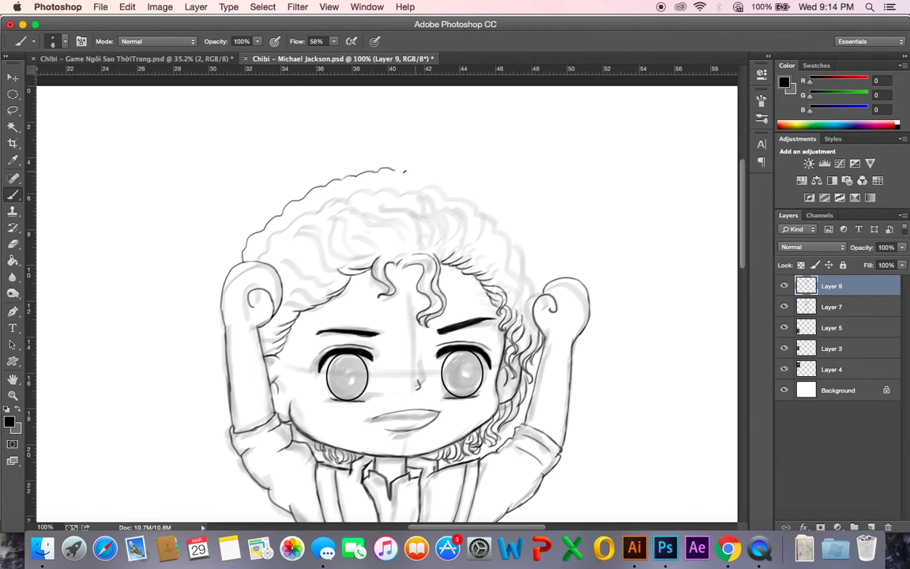
pyautogui.moveTo(461, 174)
pyautogui.mouseDown()
pyautogui.moveTo(486, 184)
pyautogui.moveTo(518, 225)
pyautogui.moveTo(551, 247)
pyautogui.moveTo(512, 186)
pyautogui.mouseUp()
pyautogui.press('super+s')
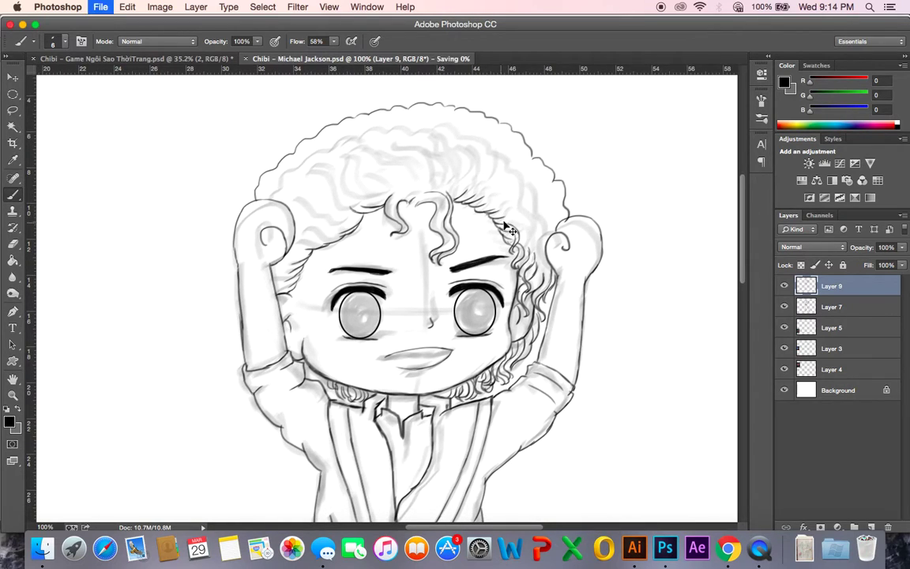
# - Hide sketch Layer 7, fit the whole canvas in view to check the line art, and save the file
pyautogui.click(784, 307)
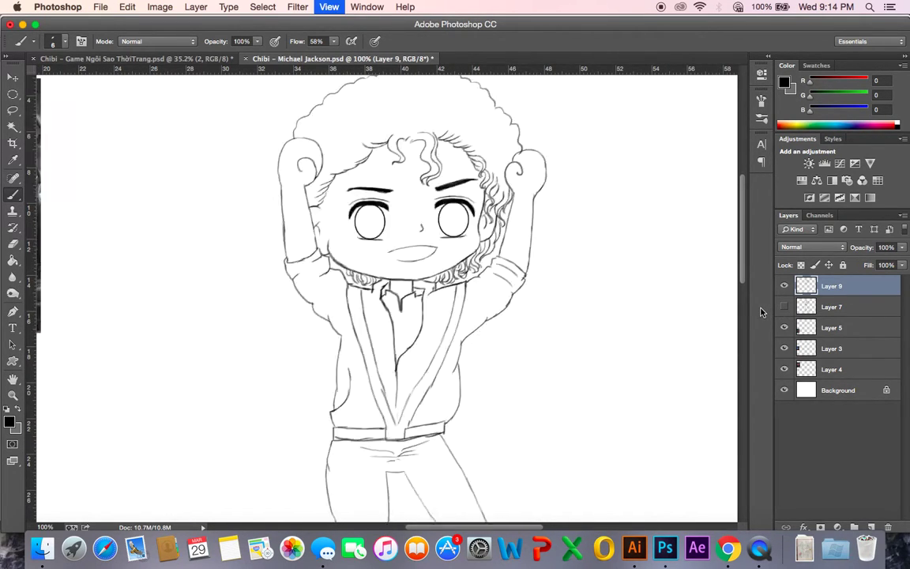
pyautogui.press('super+0')
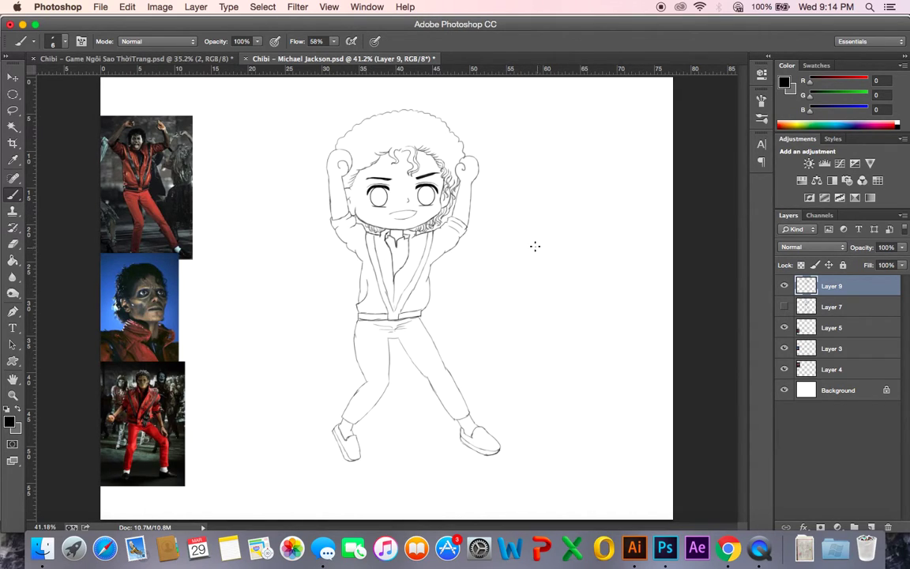
pyautogui.press('super+s')
pyautogui.press('m')
pyautogui.click(13, 96)
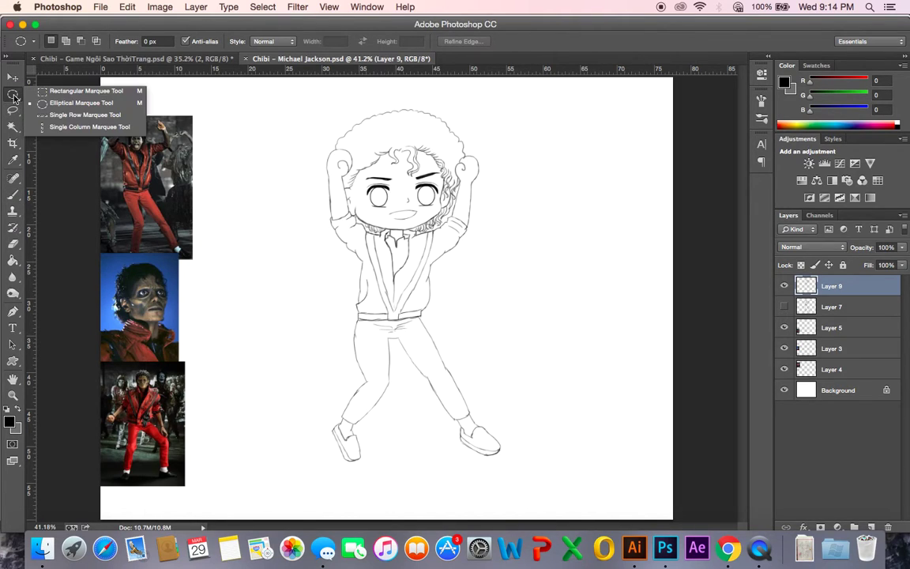
pyautogui.click(79, 90)
pyautogui.moveTo(305, 428); pyautogui.dragTo(338, 454)
pyautogui.hotkey('ctrl', 'd')
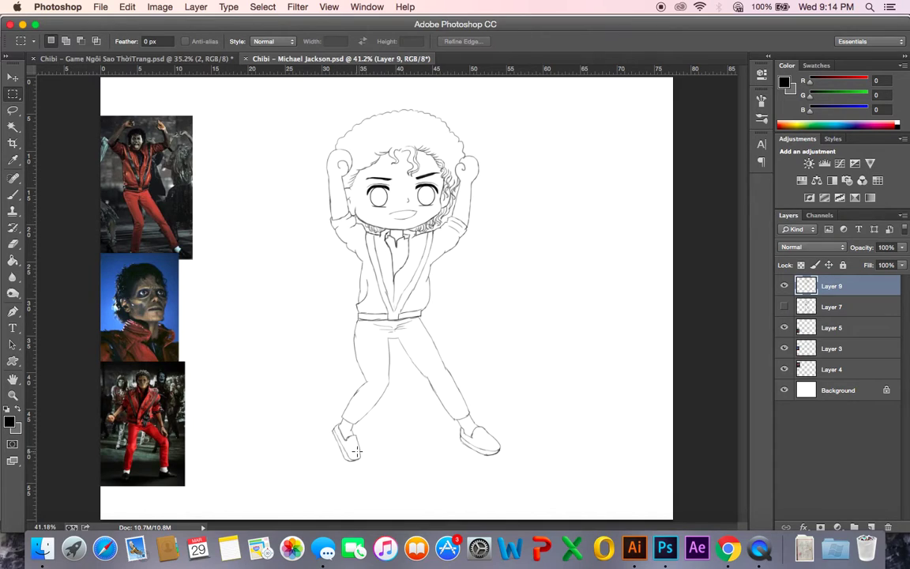
# - Lasso the left shoe, scale it to 108.72% width and 119.76% height, deselect it and save the file
pyautogui.press('l')
pyautogui.moveTo(355, 441)
pyautogui.mouseDown()
pyautogui.moveTo(337, 426)
pyautogui.moveTo(370, 470)
pyautogui.moveTo(373, 456)
pyautogui.moveTo(376, 473)
pyautogui.mouseUp()
pyautogui.hotkey('ctrl', 'c')
pyautogui.hotkey('ctrl', 't')
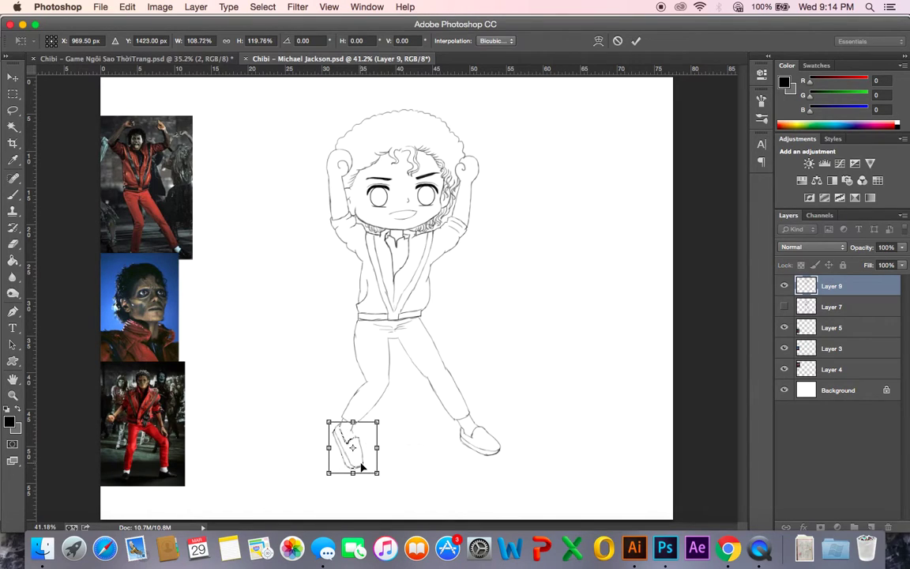
pyautogui.press('Return')
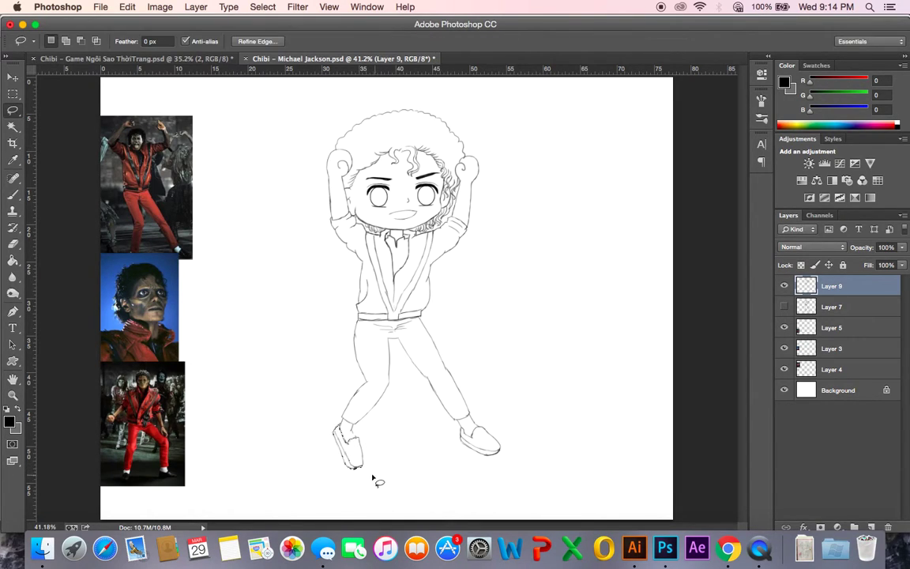
pyautogui.hotkey('ctrl', 'd')
pyautogui.hotkey('ctrl', 's')
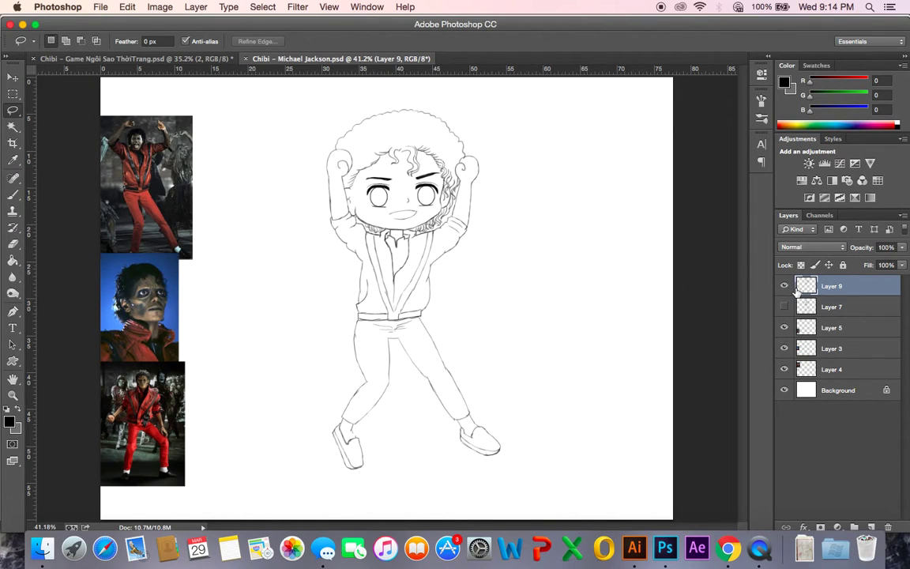
# - Select the area outside the figure on Layer 9 with the Magic Wand and invert the selection
pyautogui.press('w')
pyautogui.click(577, 368)
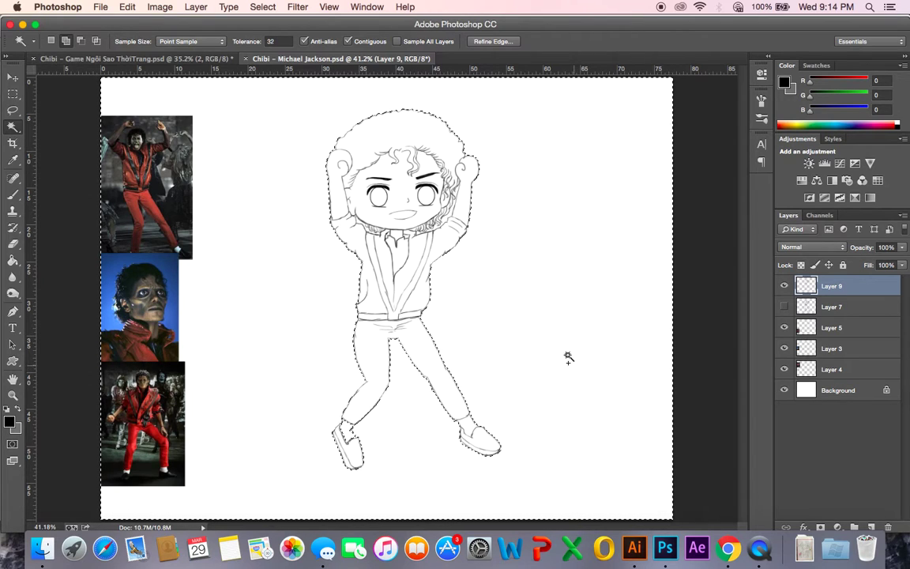
pyautogui.press('super+shift+i')
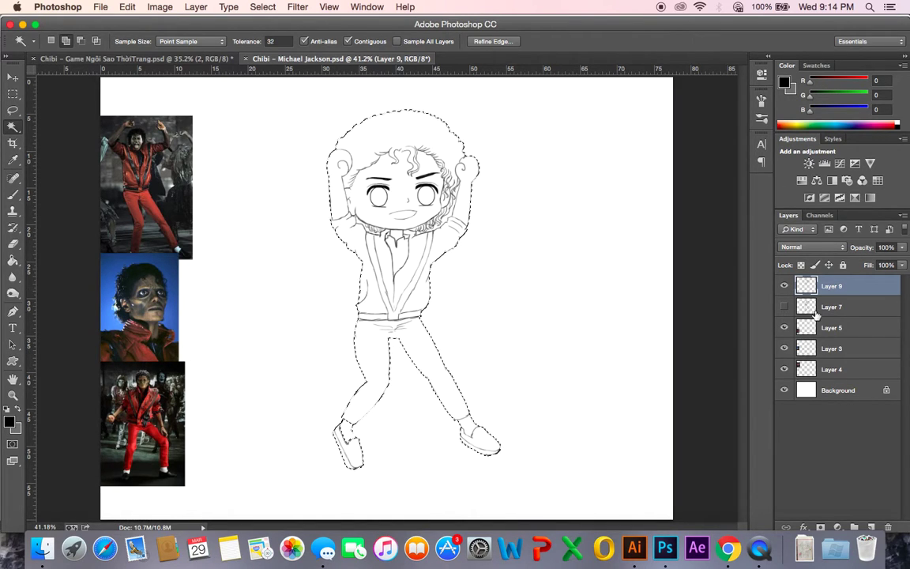
# - Add two new layers between line art Layer 9 and sketch Layer 7, keeping the figure selected
pyautogui.click(842, 306)
pyautogui.click(871, 527)
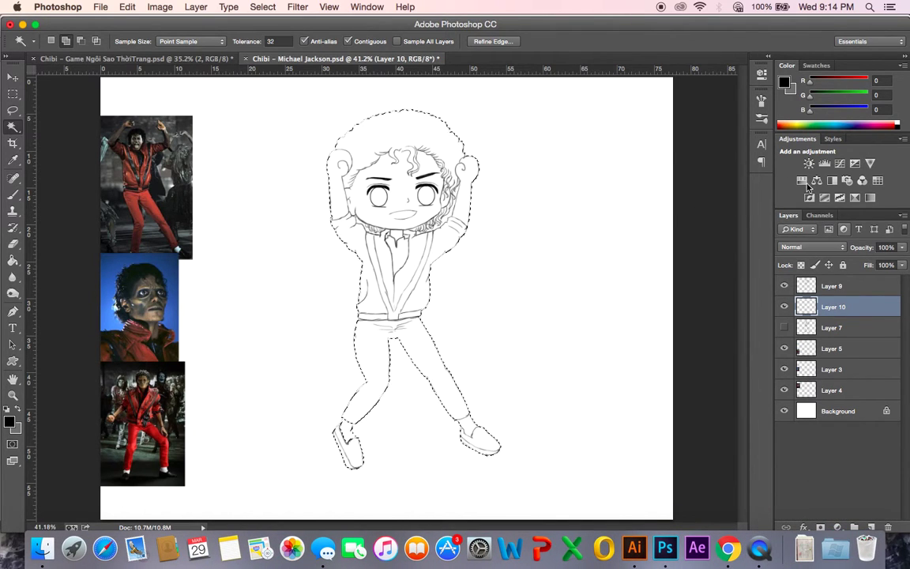
pyautogui.click(36, 26)
pyautogui.click(36, 25)
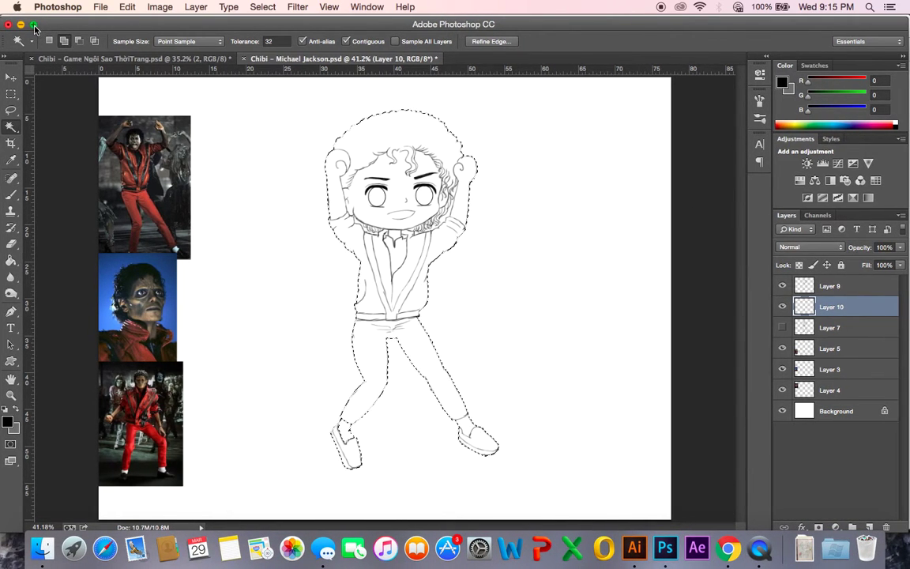
pyautogui.click(870, 524)
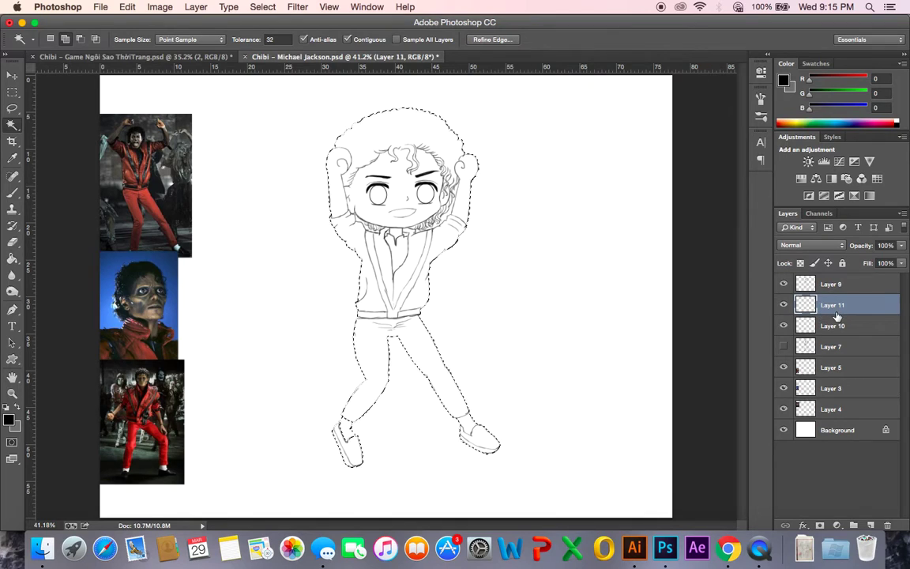
# - Fill the selected figure silhouette with dark grey on Layer 10 and clear the selection
pyautogui.click(784, 327)
pyautogui.click(784, 326)
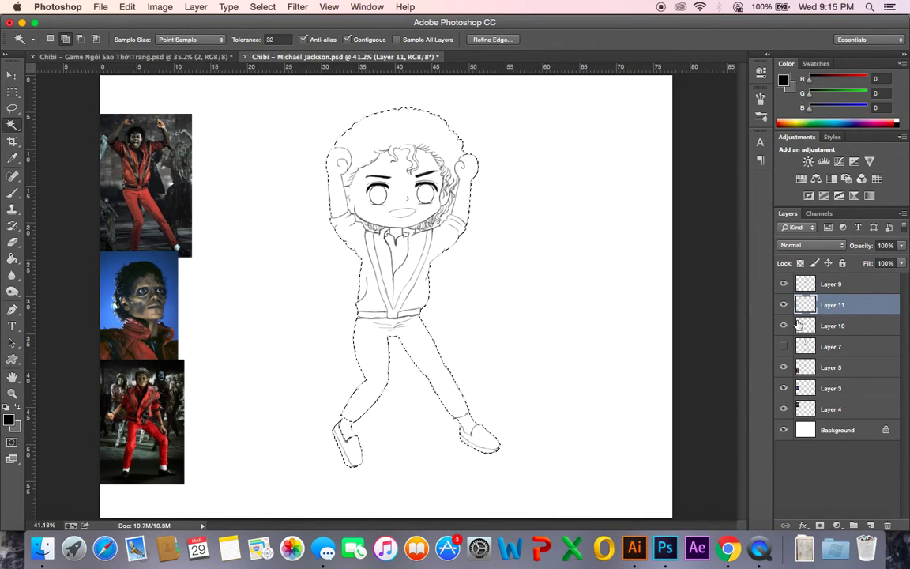
pyautogui.click(784, 305)
pyautogui.click(784, 305)
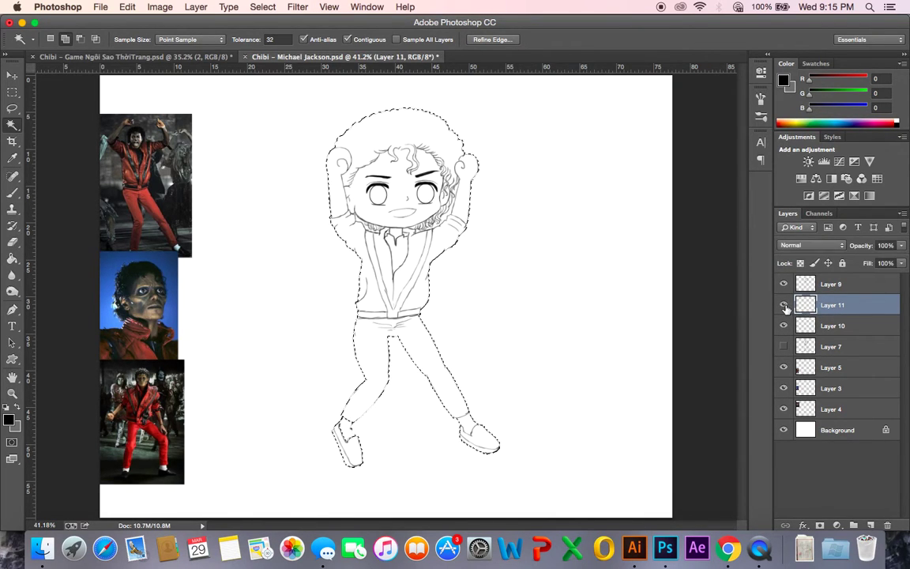
pyautogui.click(814, 325)
pyautogui.hotkey('alt', 'BackSpace')
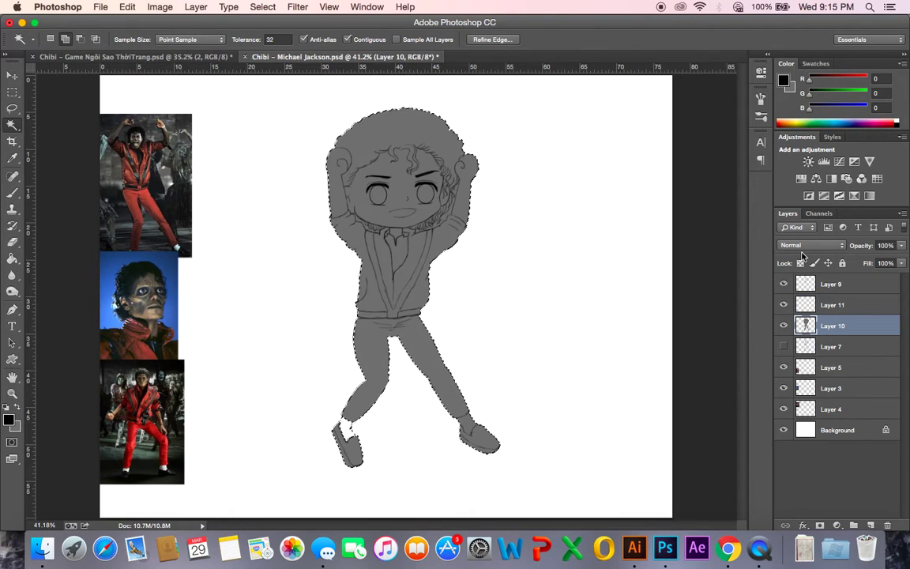
pyautogui.press('super+d')
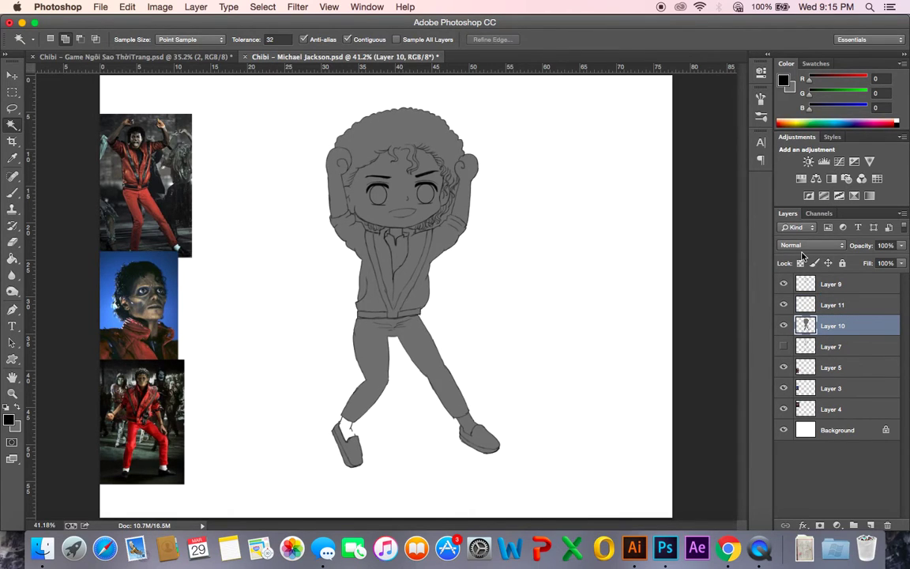
# - Reselect the whole figure, including the unfilled left sock, by Magic Wand selecting the empty area around it on Layer 9 and inverting
pyautogui.click(819, 289)
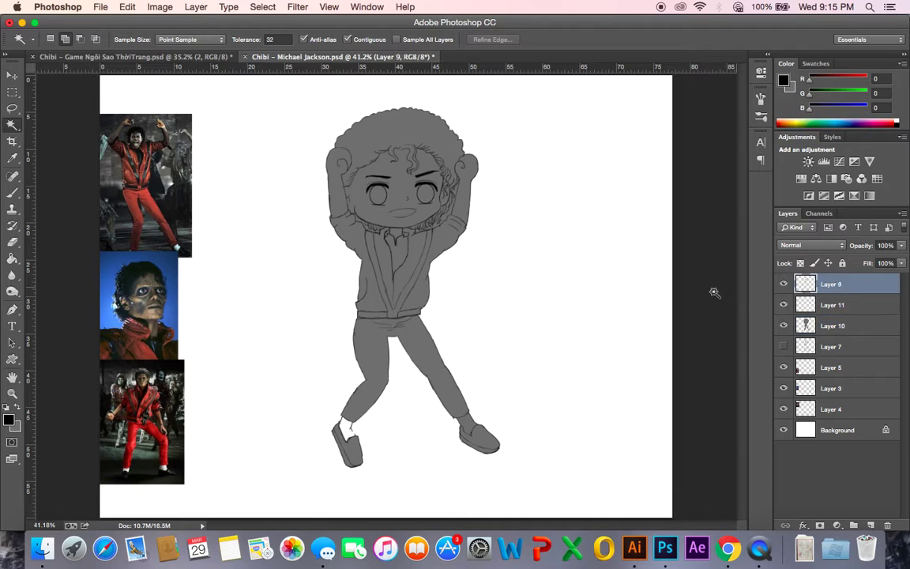
pyautogui.press('b')
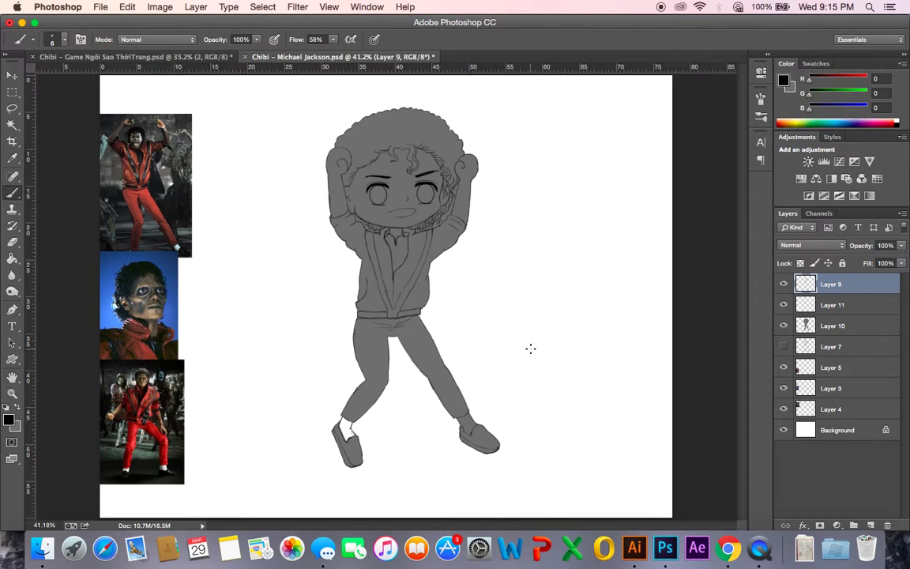
pyautogui.press('w')
pyautogui.click(533, 310)
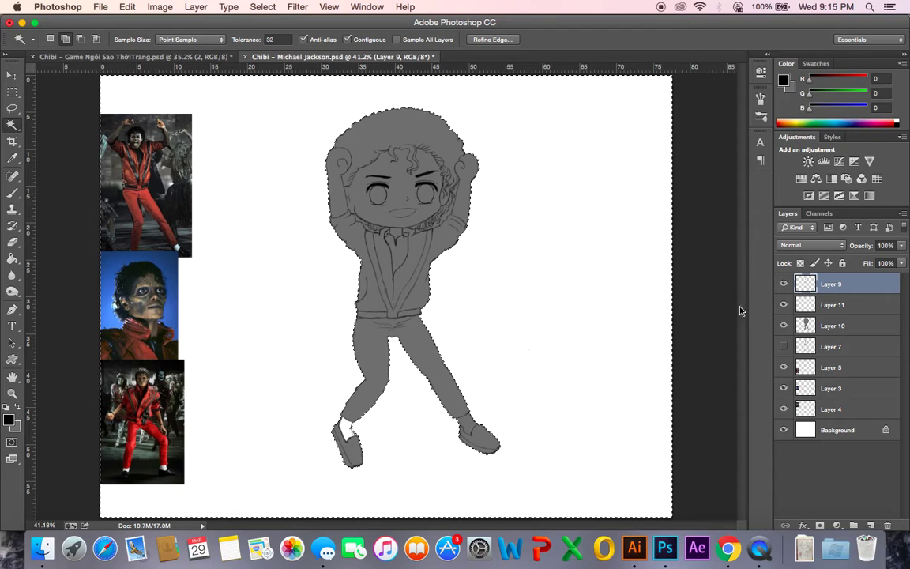
pyautogui.press('super+shift+i')
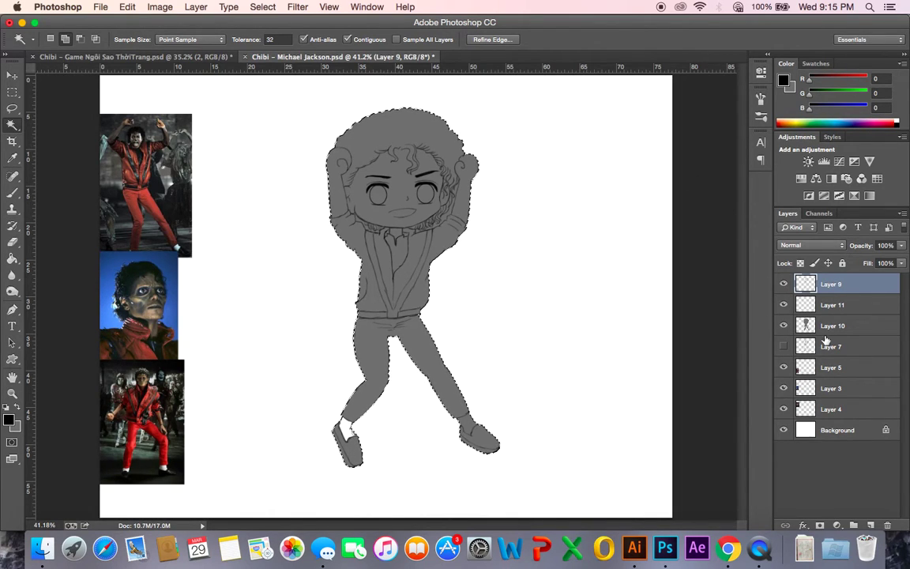
# - Fill the selection with dark grey on Layer 10 to cover the left sock, deselect, and return to Layer 9
pyautogui.click(809, 324)
pyautogui.press('super+d')
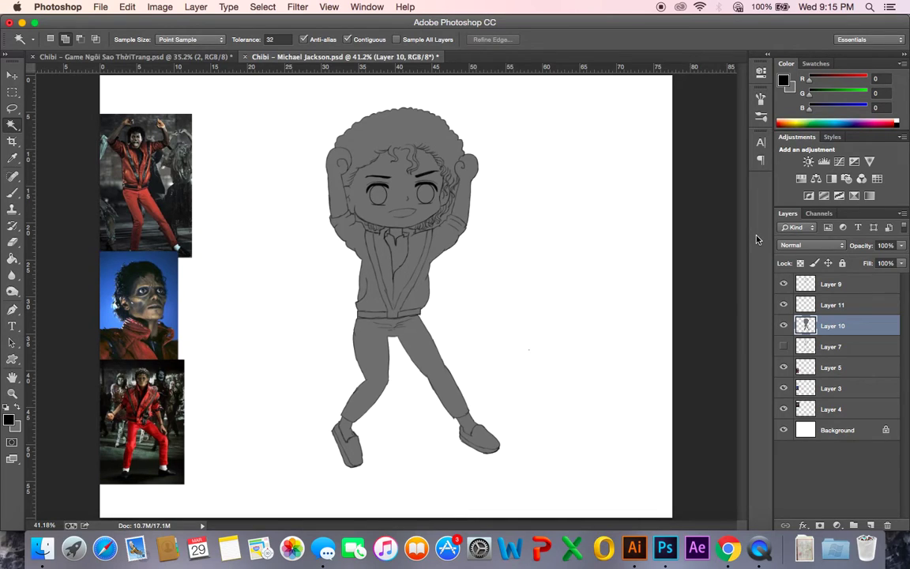
pyautogui.click(829, 284)
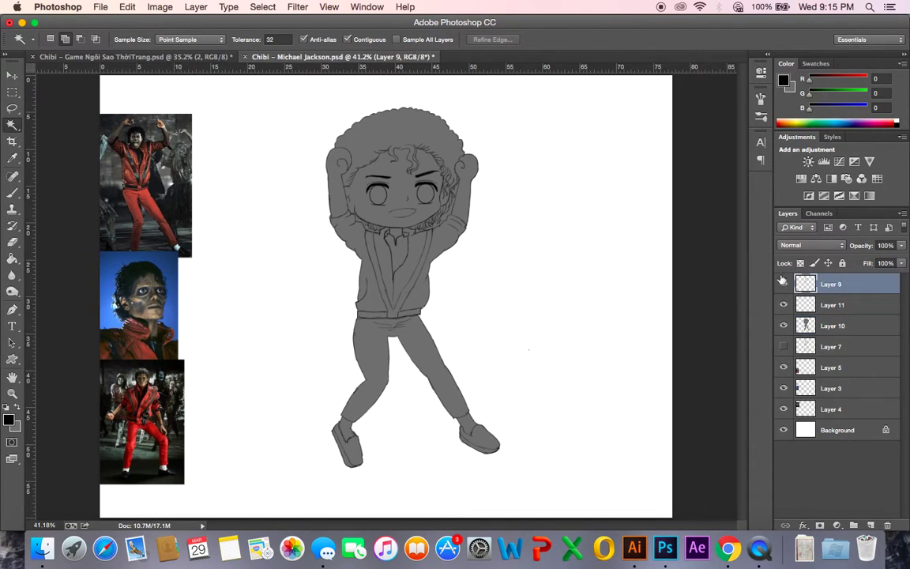
# - Clear Layer 10's grey fill from the gap between the curls and the raised arm, selecting the area from Layer 9's outlines
pyautogui.click(442, 212)
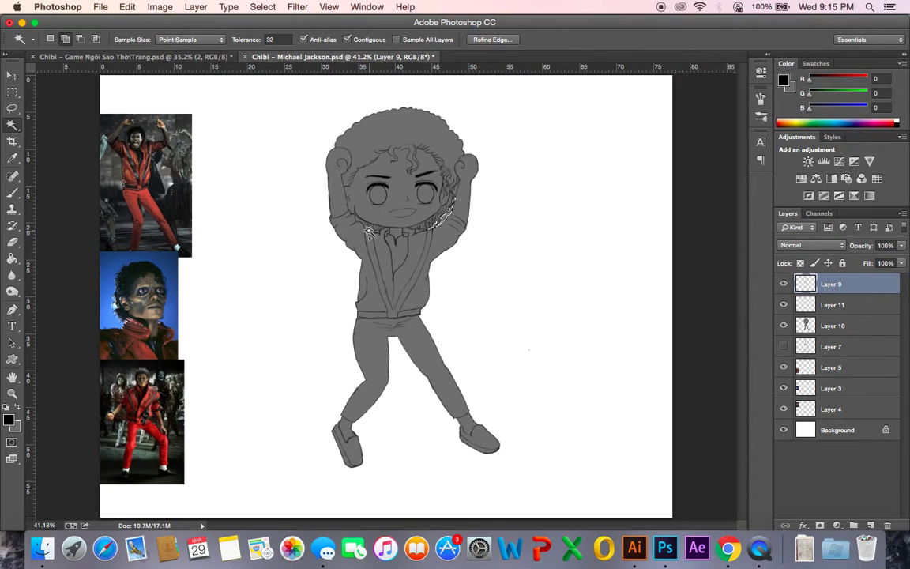
pyautogui.click(455, 192)
pyautogui.click(804, 326)
pyautogui.press('super+d')
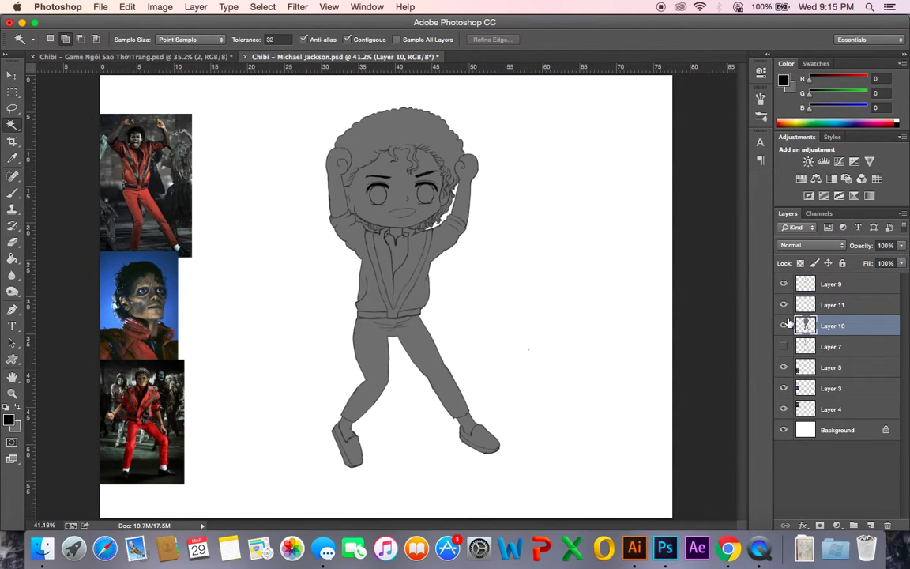
# - Check the Layer 9 line art around the face and jacket at 100% zoom and save the document
pyautogui.click(805, 285)
pyautogui.press('b')
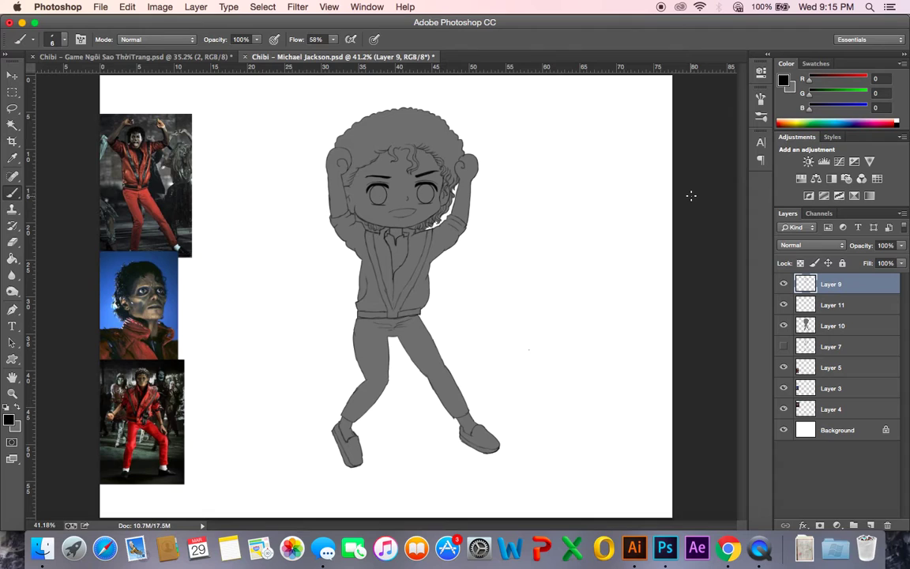
pyautogui.press('super+plus')
pyautogui.press('super+plus')
pyautogui.press('super+plus')
pyautogui.press('super+plus')
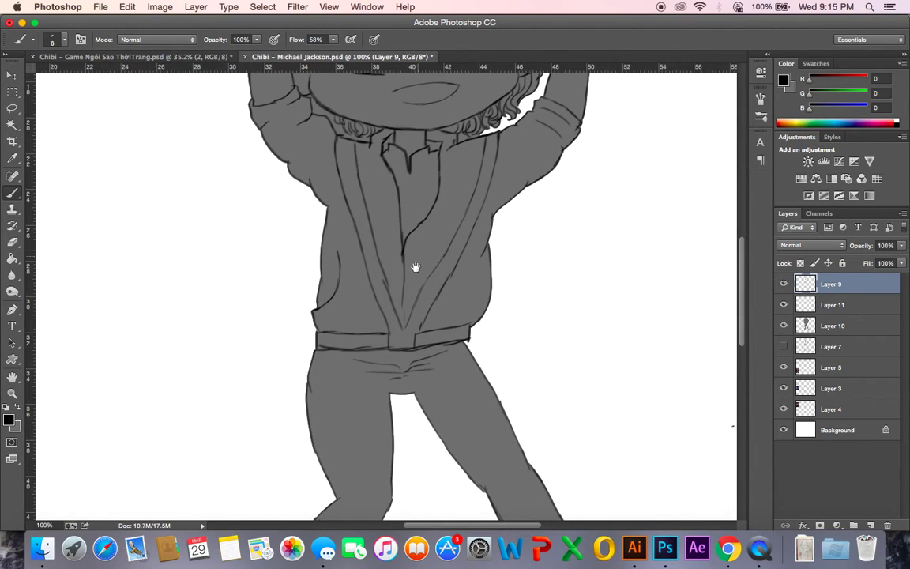
pyautogui.moveTo(416, 260); pyautogui.dragTo(450, 374)
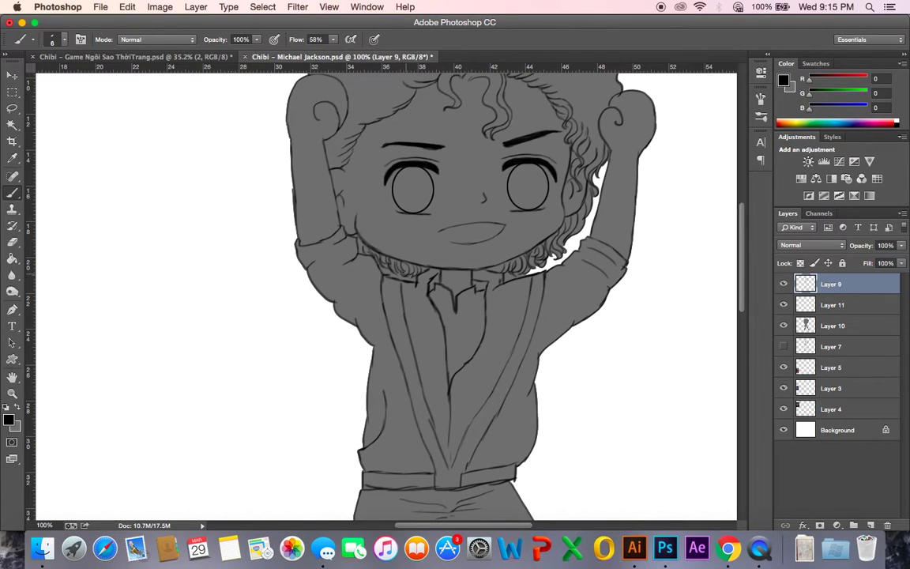
pyautogui.hscroll(-1, 369, 264)
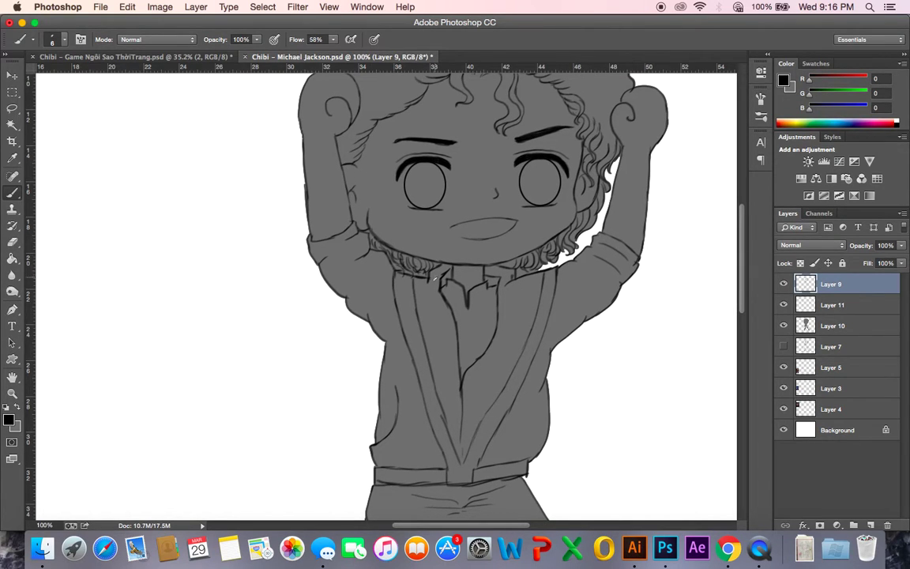
pyautogui.scroll(3, 433, 279)
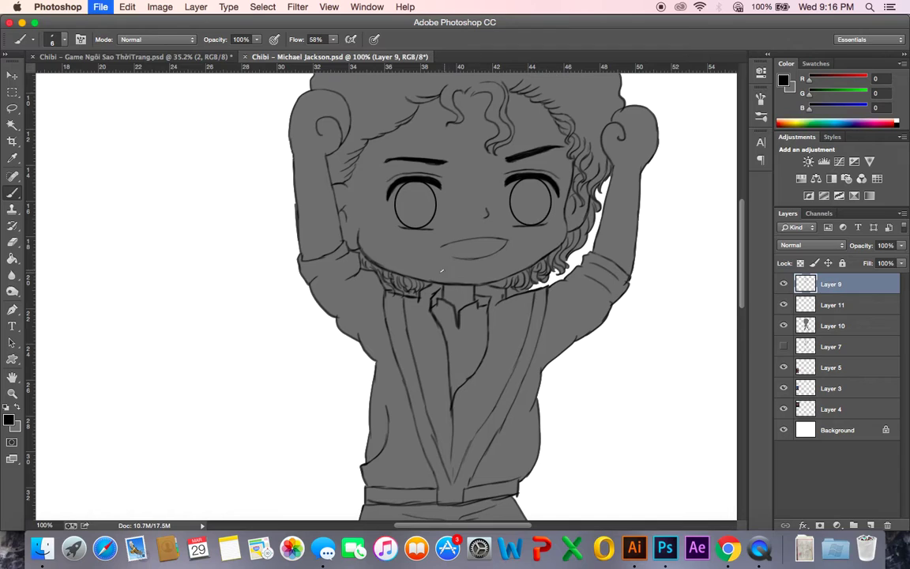
pyautogui.press('super+0')
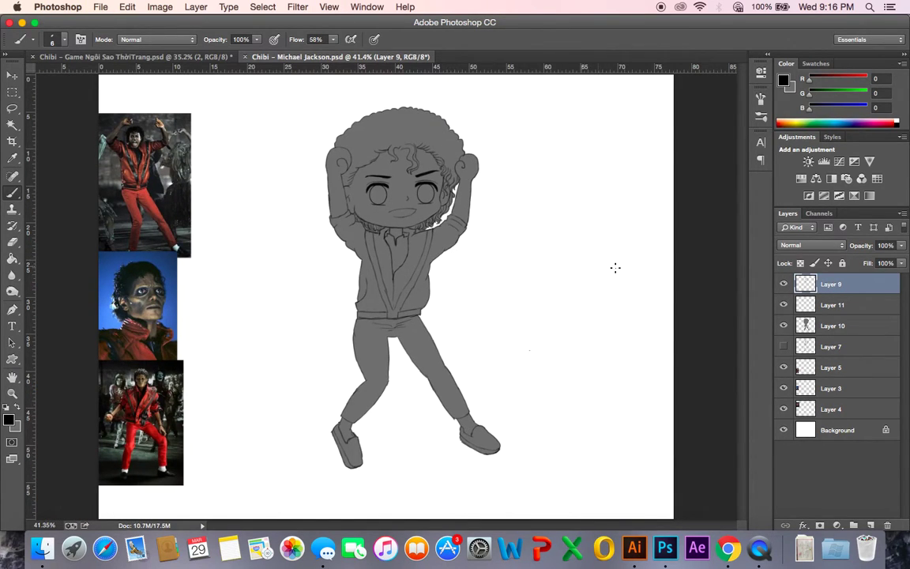
# - Delete Layer 11
pyautogui.click(820, 308)
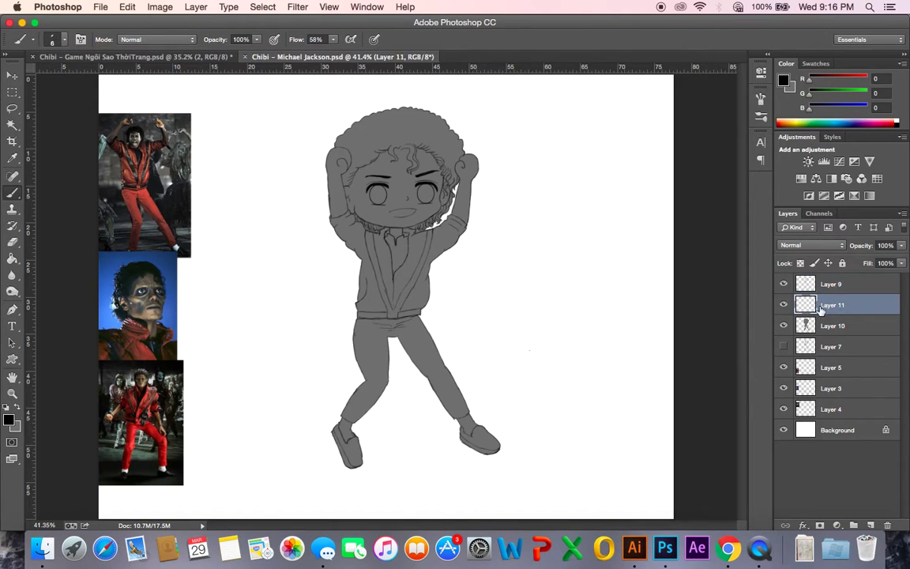
pyautogui.press('BackSpace')
# - Enlarge Layer 9 and Layer 10 together with Free Transform so the character nearly fills the canvas height, and save the document
pyautogui.click(829, 286)
pyautogui.keyDown('shift'); pyautogui.click(829, 308); pyautogui.keyUp('shift')
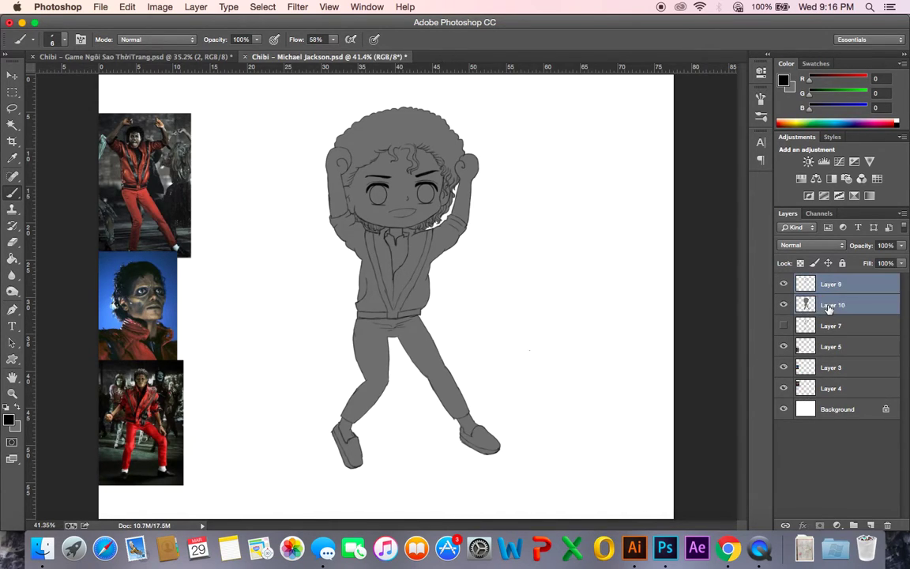
pyautogui.press('super+t')
pyautogui.moveTo(532, 466)
pyautogui.mouseDown()
pyautogui.moveTo(551, 505)
pyautogui.moveTo(530, 468)
pyautogui.mouseUp()
pyautogui.moveTo(562, 497); pyautogui.dragTo(571, 515)
pyautogui.moveTo(534, 483); pyautogui.dragTo(530, 477)
pyautogui.moveTo(583, 515); pyautogui.dragTo(580, 519)
pyautogui.press('Return')
pyautogui.press('b')
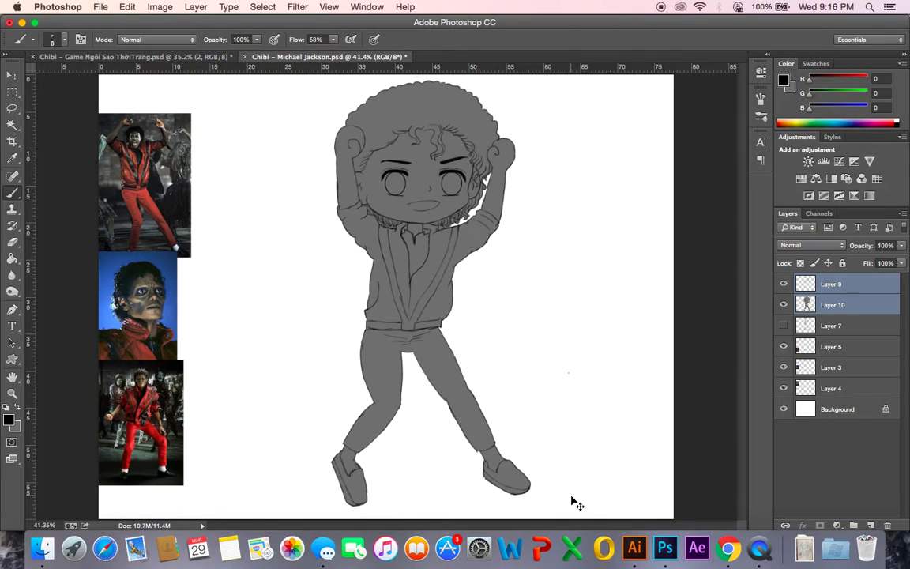
pyautogui.press('super+s')
# - Lighten the grey fill on Layer 10 using Levels with a midtone input of 1.31
pyautogui.click(824, 306)
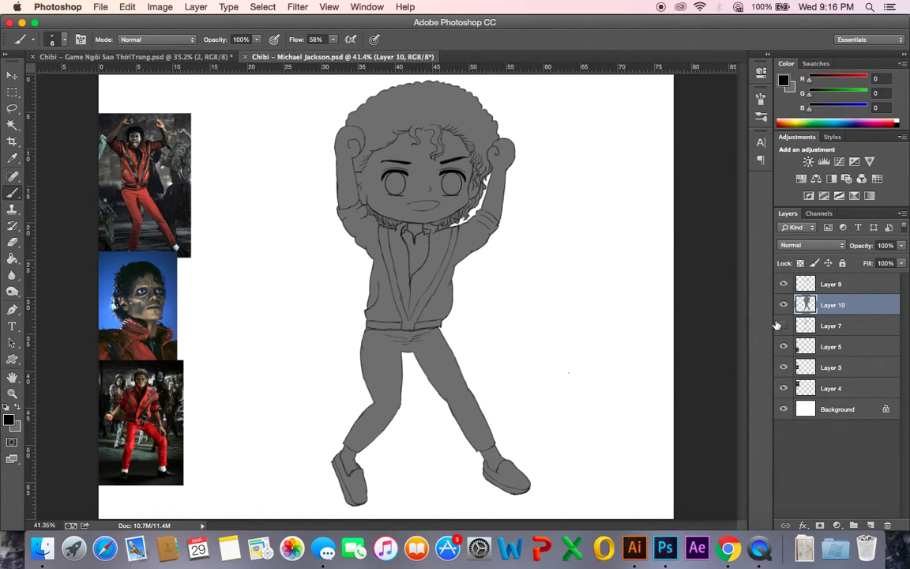
pyautogui.press('super+l')
pyautogui.moveTo(732, 277); pyautogui.dragTo(717, 274)
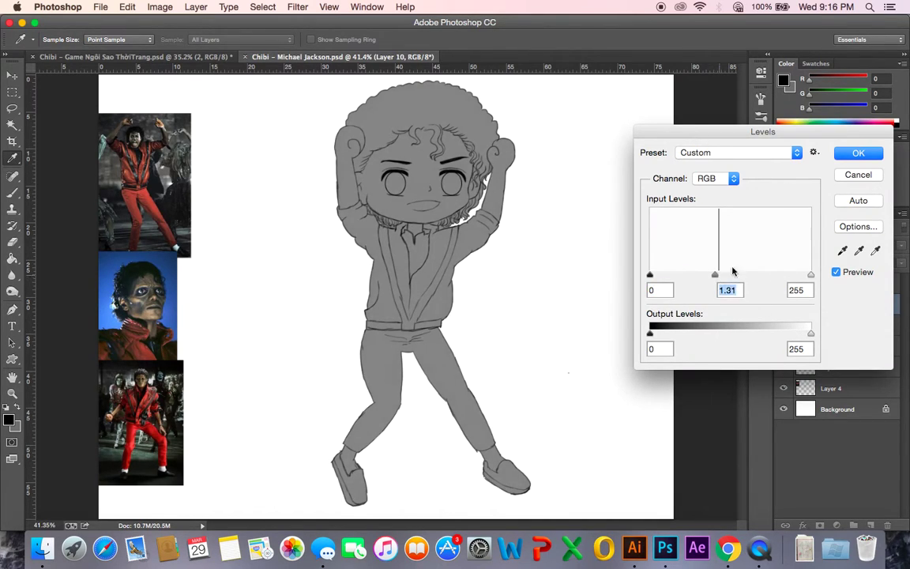
pyautogui.press('Return')
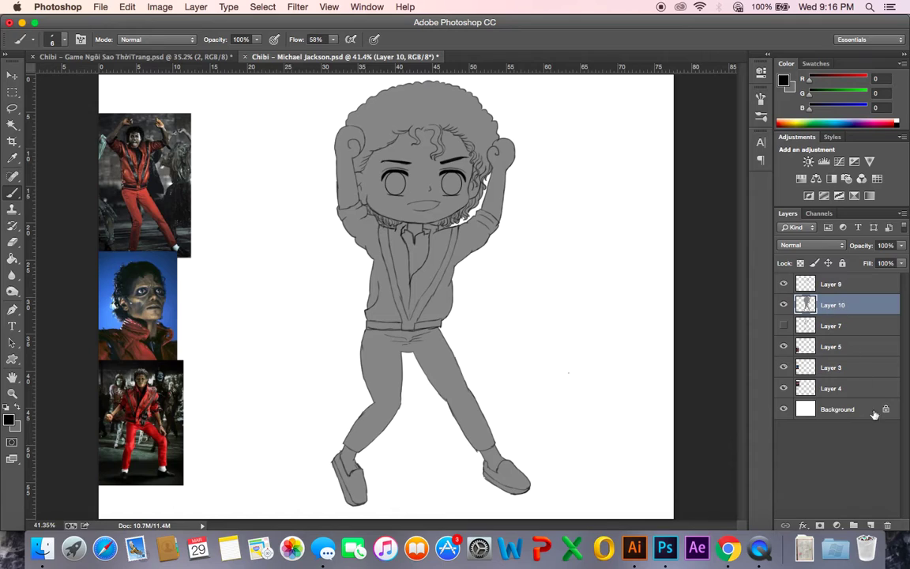
# - Add a new layer directly above Layer 10 and name it "btóc"
pyautogui.click(870, 525)
pyautogui.doubleClick(836, 305)
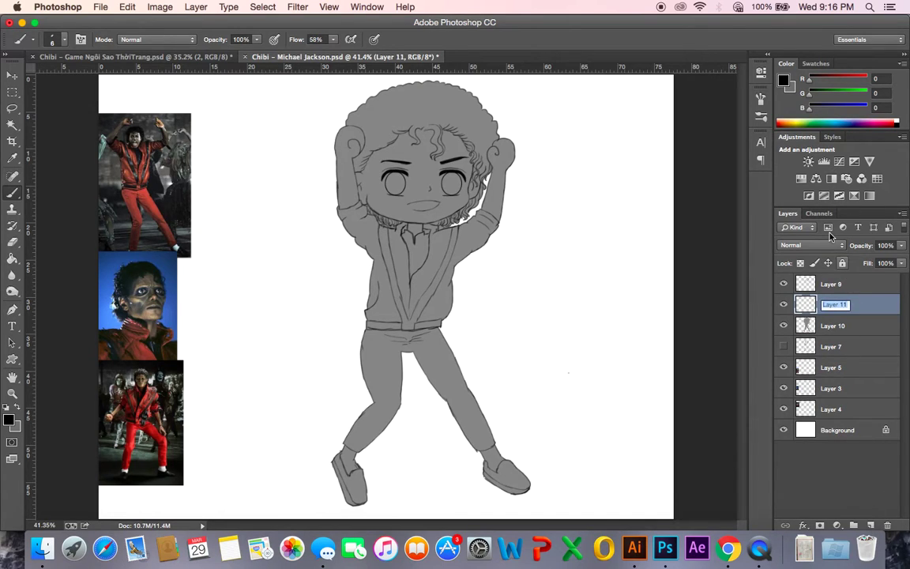
pyautogui.write('toc')
pyautogui.press('Return')
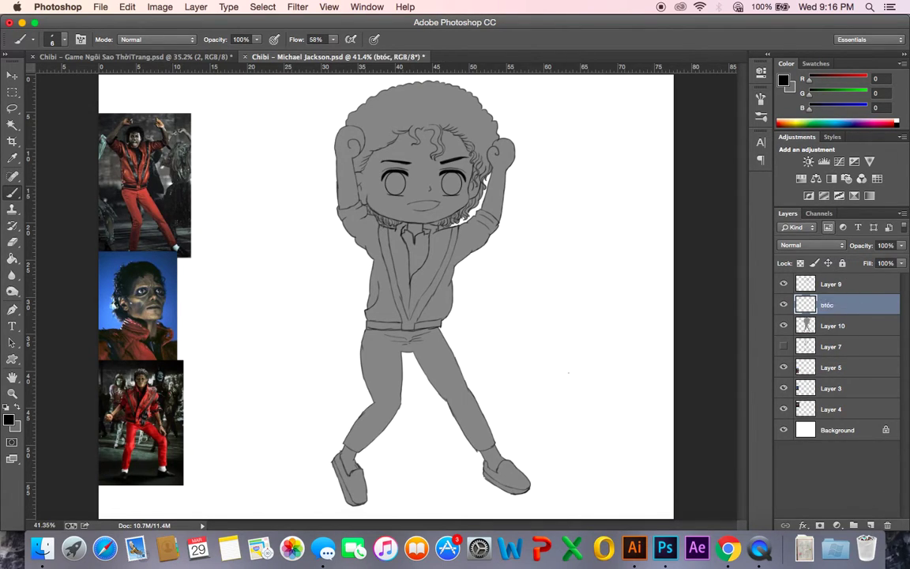
# - Try to select the hair area with the Magic Wand on Layer 9, and drop the selection
pyautogui.click(831, 284)
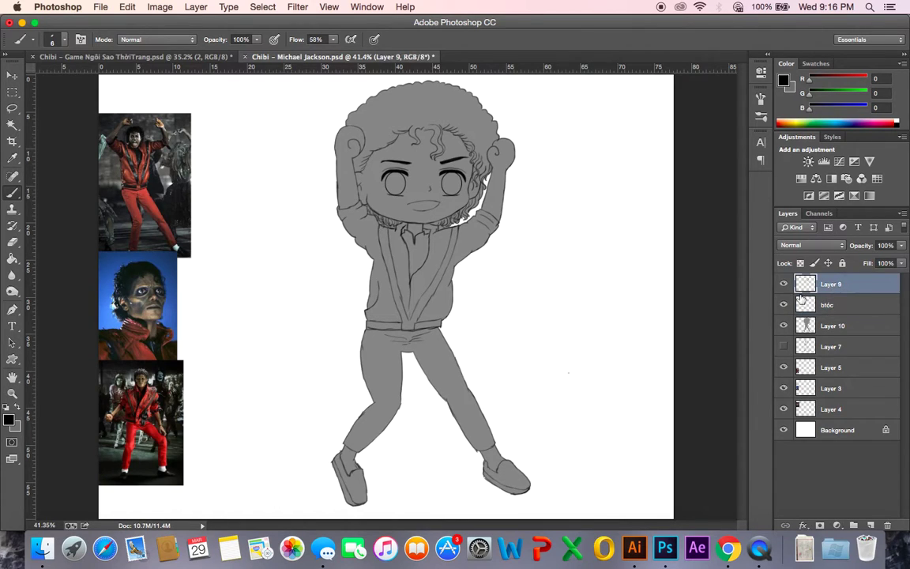
pyautogui.press('w')
pyautogui.click(425, 118)
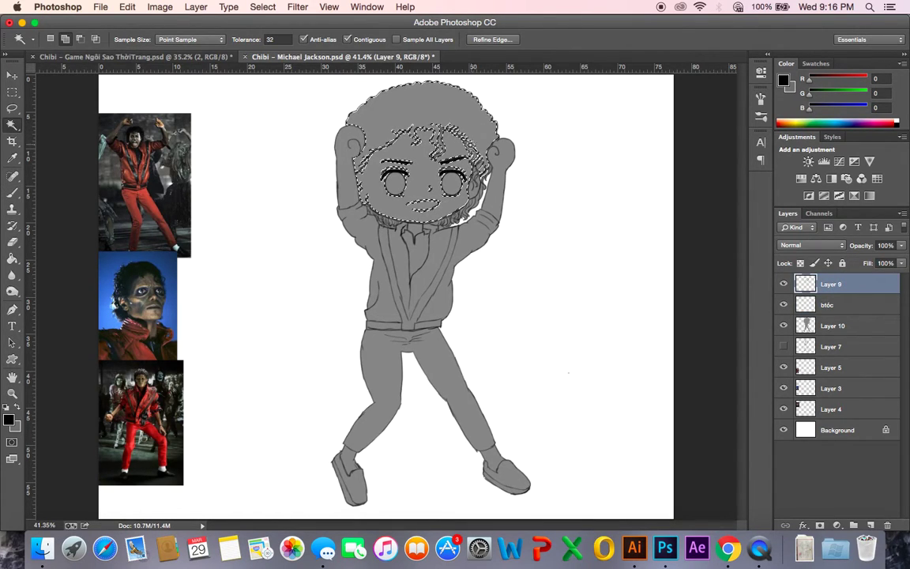
pyautogui.press('super+d')
pyautogui.press('b')
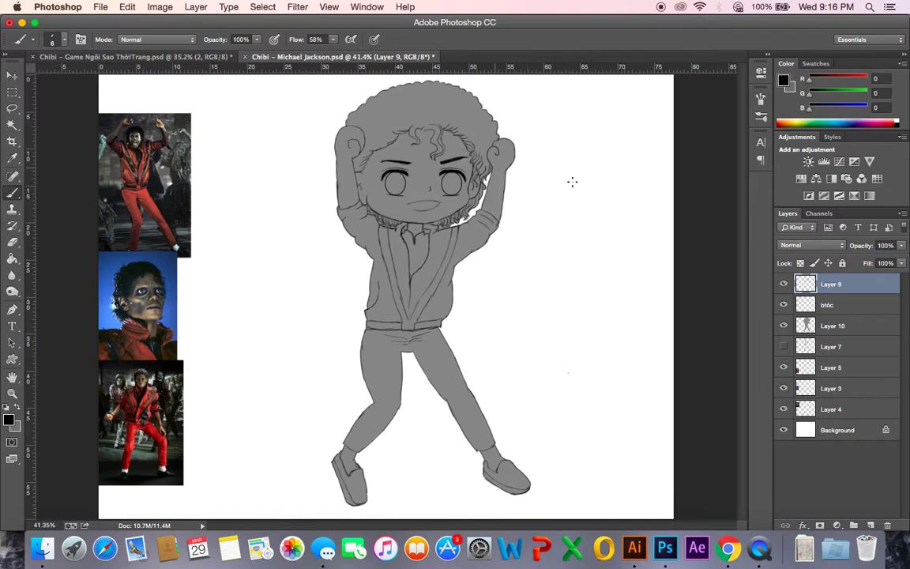
# - Prepare a 70-pixel brush with the dark grey colour #525151 on the btóc layer
pyautogui.hotkey('alt', '[')
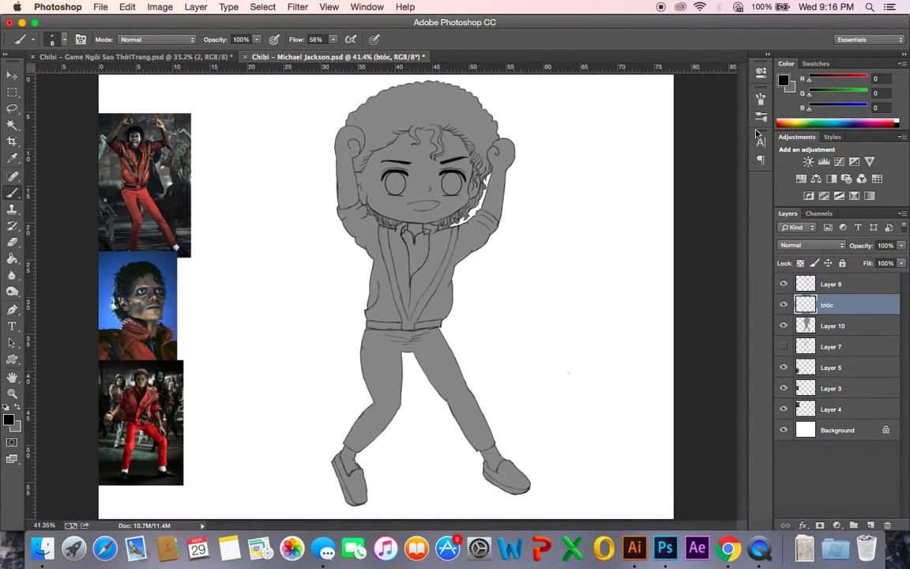
pyautogui.press(']')
pyautogui.press(']')
pyautogui.press(']')
pyautogui.click(11, 423)
pyautogui.click(526, 280)
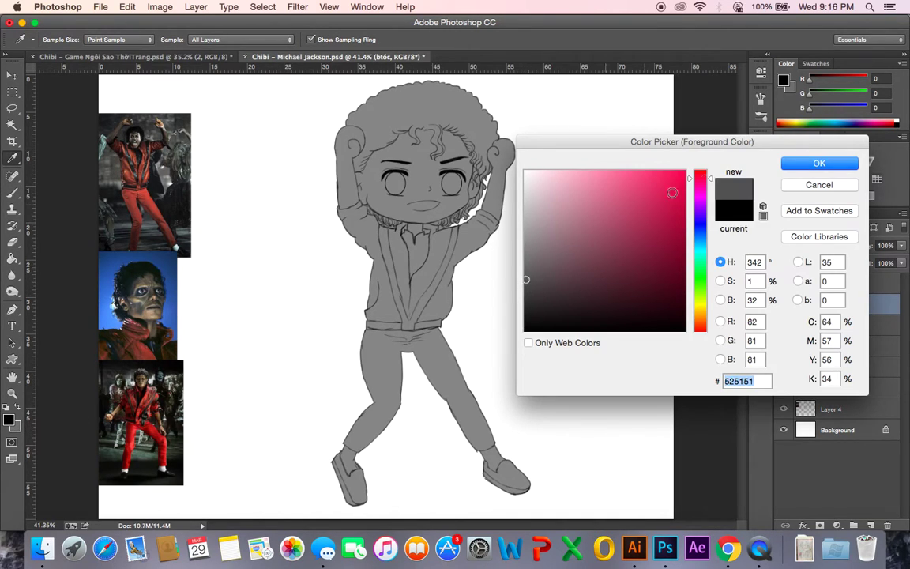
pyautogui.click(802, 167)
pyautogui.press('b')
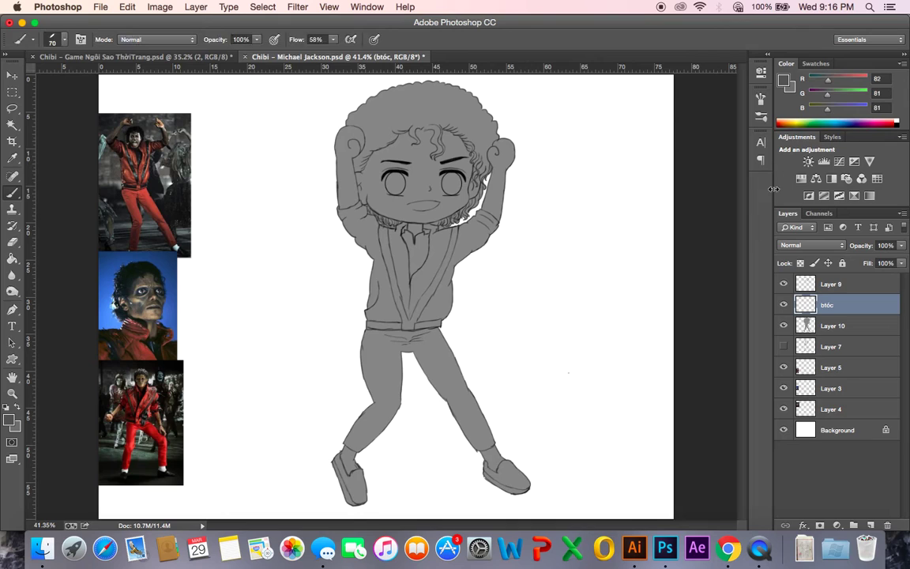
# - Set the foreground colour to black, make Layer 9 active and reduce the brush size to 7
pyautogui.press('super+0')
pyautogui.press('super+plus')
pyautogui.press('super+plus')
pyautogui.moveTo(343, 218); pyautogui.dragTo(338, 369)
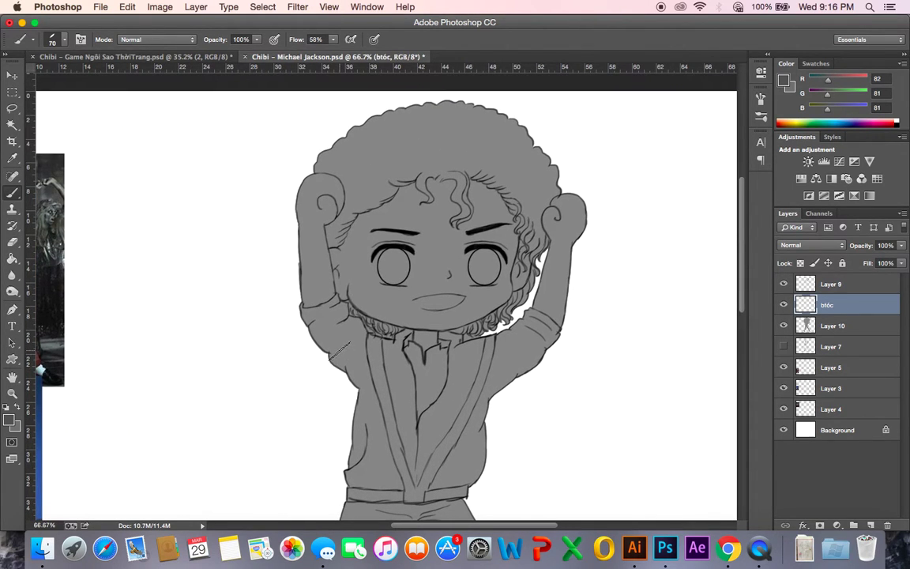
pyautogui.click(13, 422)
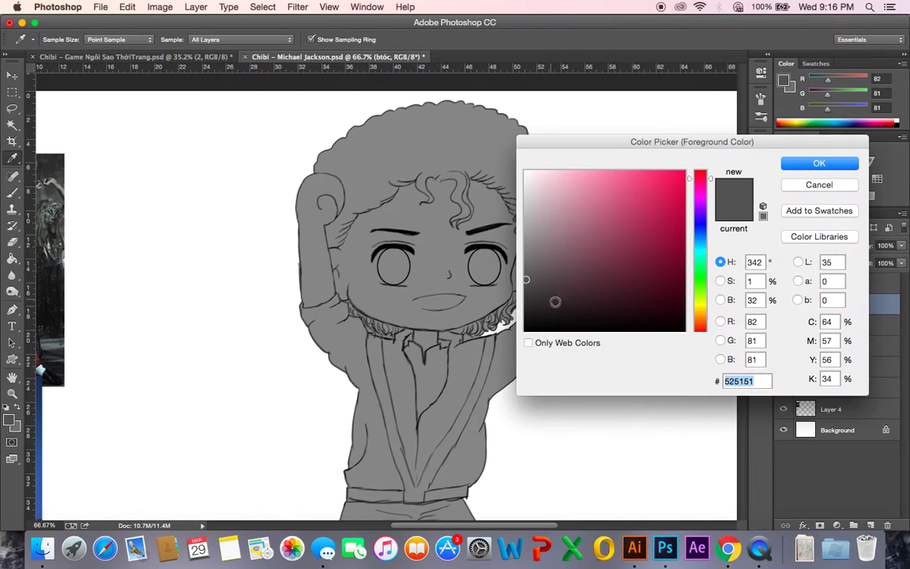
pyautogui.click(496, 274)
pyautogui.click(790, 166)
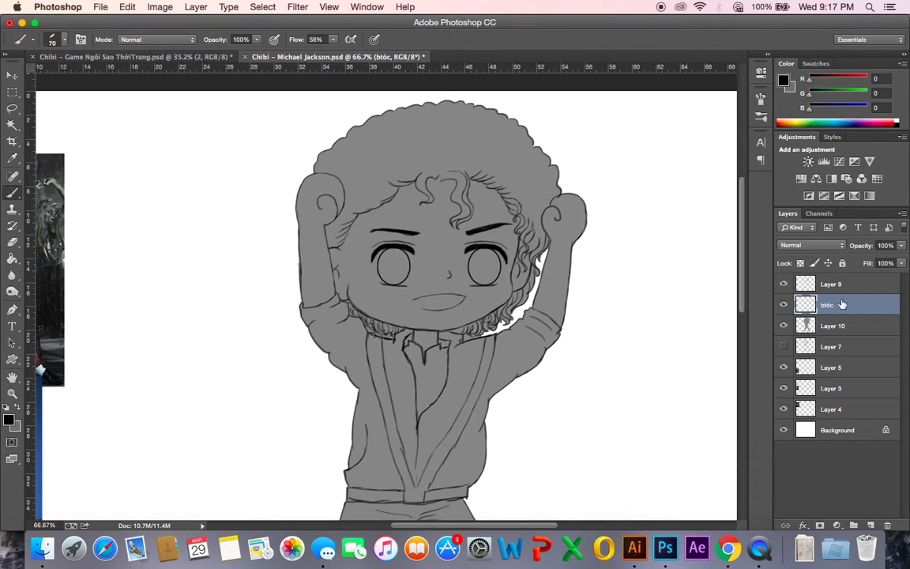
pyautogui.hotkey('alt', ']')
pyautogui.press('[')
pyautogui.press('[')
pyautogui.press('[')
pyautogui.press('[')
pyautogui.press('[')
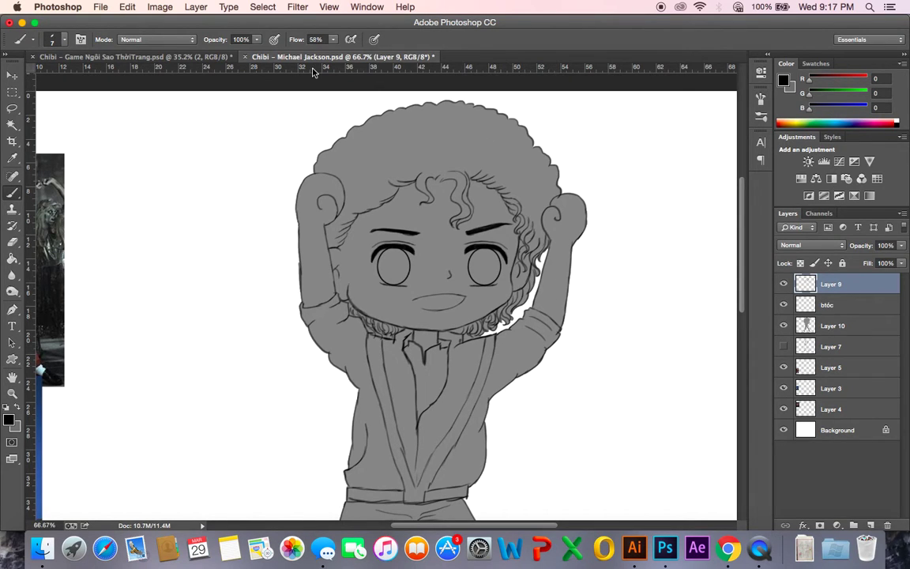
# - Close the gaps between the hair strands along the forehead hairline with black brush strokes on Layer 9
pyautogui.press('super+plus')
pyautogui.press('super+plus')
pyautogui.moveTo(227, 301); pyautogui.dragTo(249, 380)
pyautogui.moveTo(273, 331); pyautogui.dragTo(236, 352)
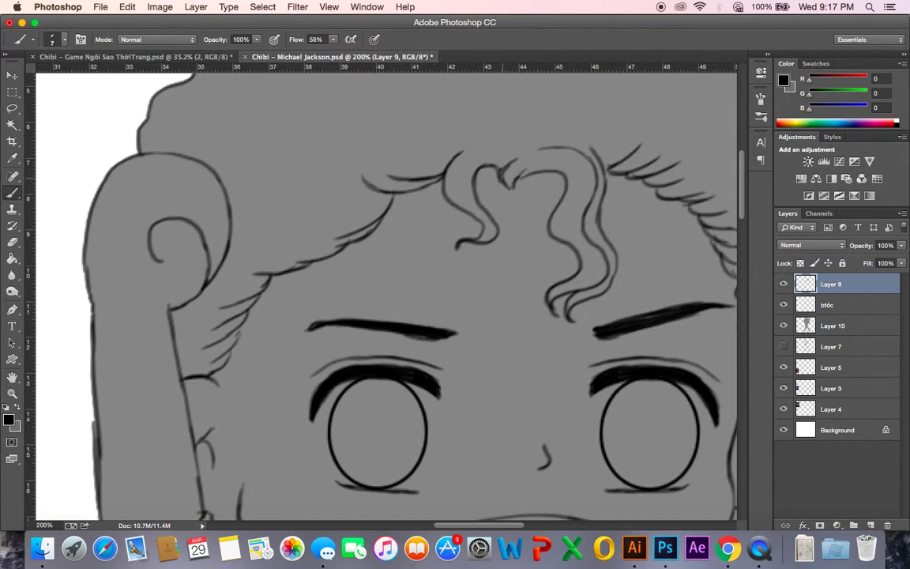
pyautogui.hscroll(3, 538, 192)
pyautogui.scroll(1, 538, 193)
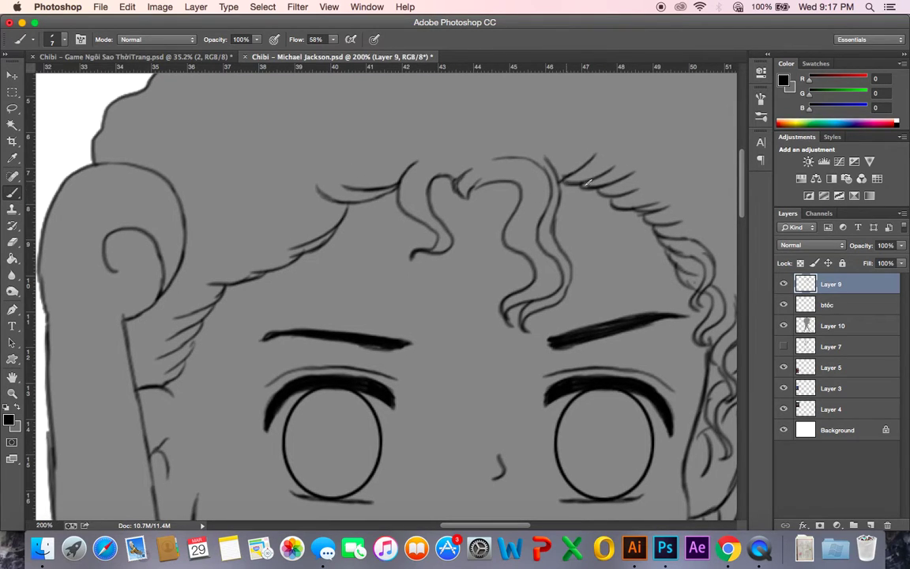
pyautogui.hscroll(5, 533, 240)
pyautogui.scroll(-2, 532, 239)
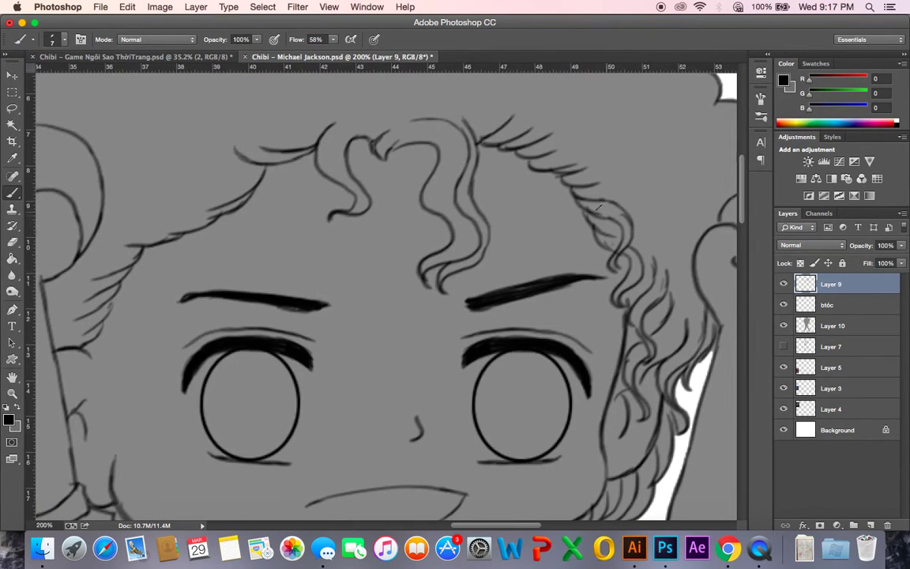
pyautogui.moveTo(575, 198)
pyautogui.mouseDown()
pyautogui.moveTo(613, 226)
pyautogui.moveTo(581, 212)
pyautogui.moveTo(601, 243)
pyautogui.mouseUp()
pyautogui.moveTo(559, 172)
pyautogui.mouseDown()
pyautogui.moveTo(587, 191)
pyautogui.moveTo(564, 180)
pyautogui.mouseUp()
# - Examine the outlines of the curls beside the ear and along the jaw for remaining gaps
pyautogui.scroll(-3, 595, 246)
pyautogui.hscroll(1, 595, 245)
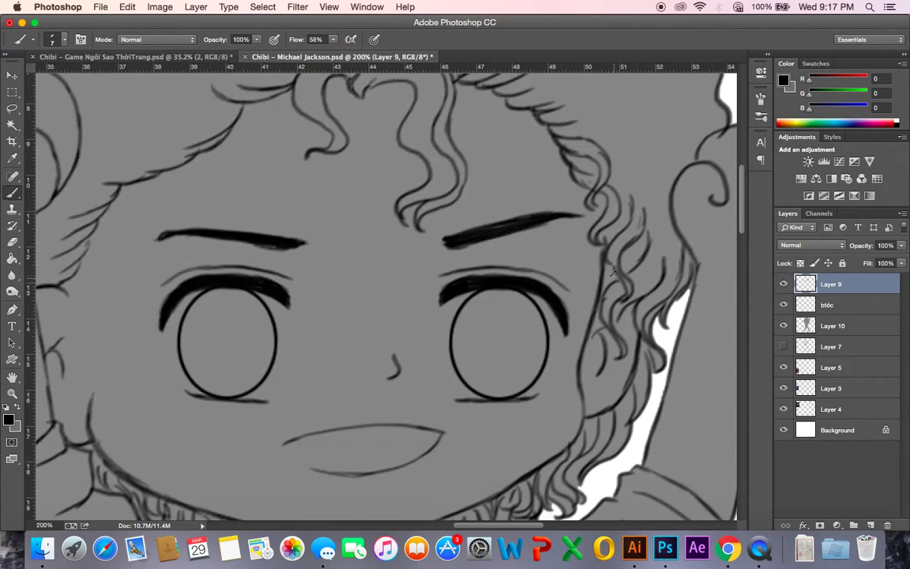
pyautogui.scroll(-3, 624, 265)
pyautogui.hscroll(-2, 624, 265)
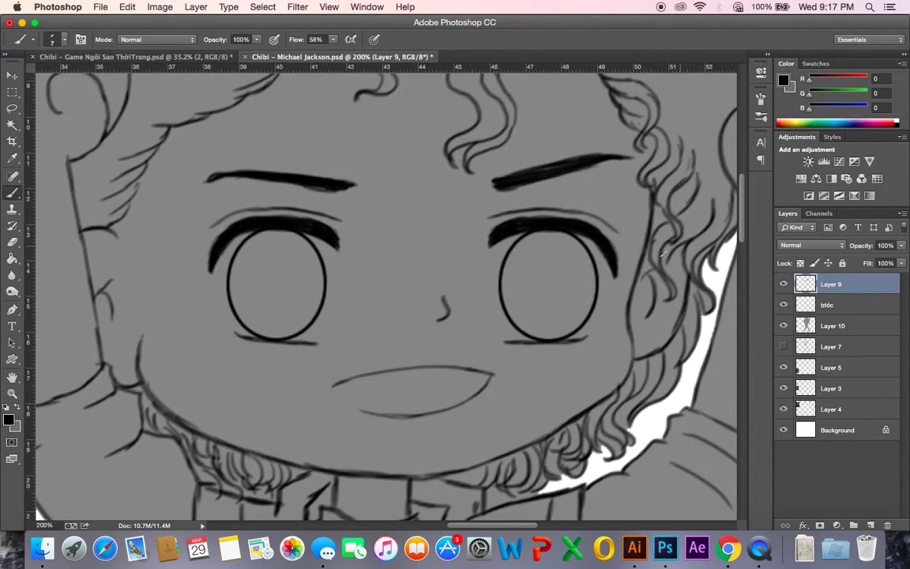
pyautogui.scroll(-1, 641, 253)
pyautogui.scroll(-1, 641, 250)
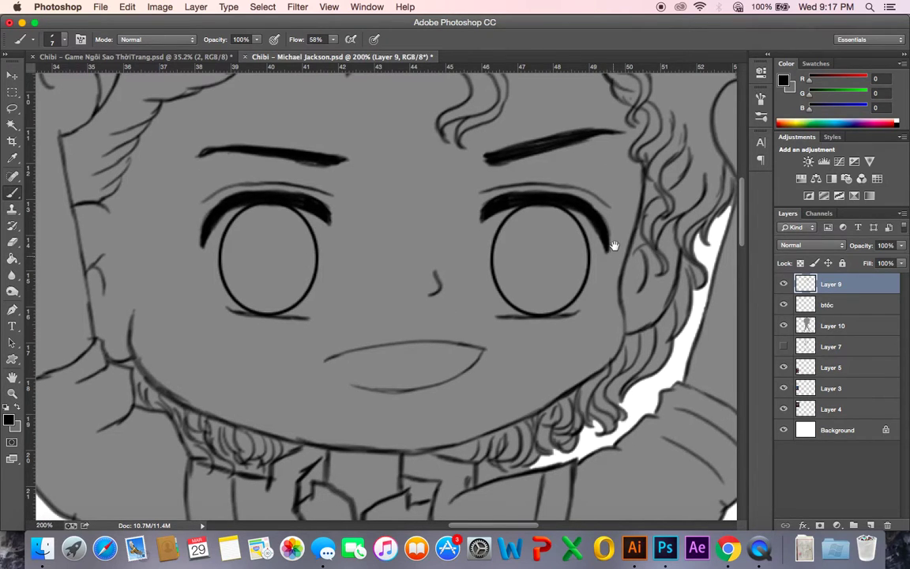
pyautogui.scroll(-2, 613, 241)
pyautogui.moveTo(614, 237); pyautogui.dragTo(643, 258)
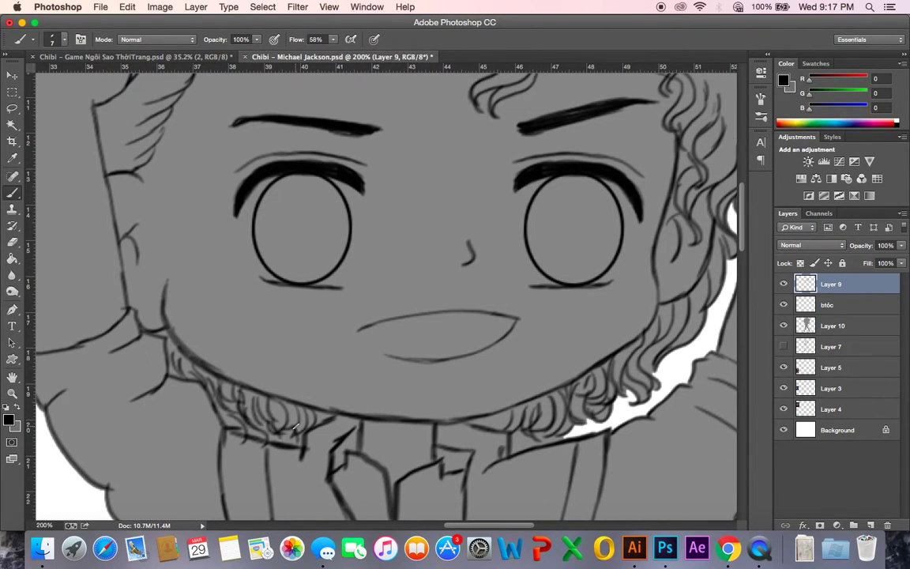
pyautogui.moveTo(296, 319); pyautogui.dragTo(358, 391)
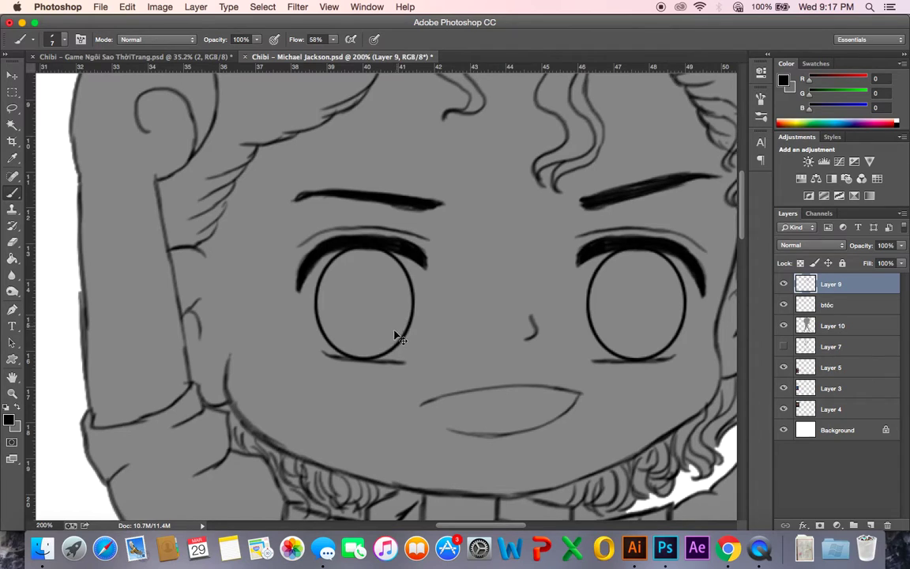
# - Select the enclosed hair area from the Layer 9 line art with the Magic Wand and make the btóc layer active
pyautogui.press('super+0')
pyautogui.press('w')
pyautogui.click(389, 104)
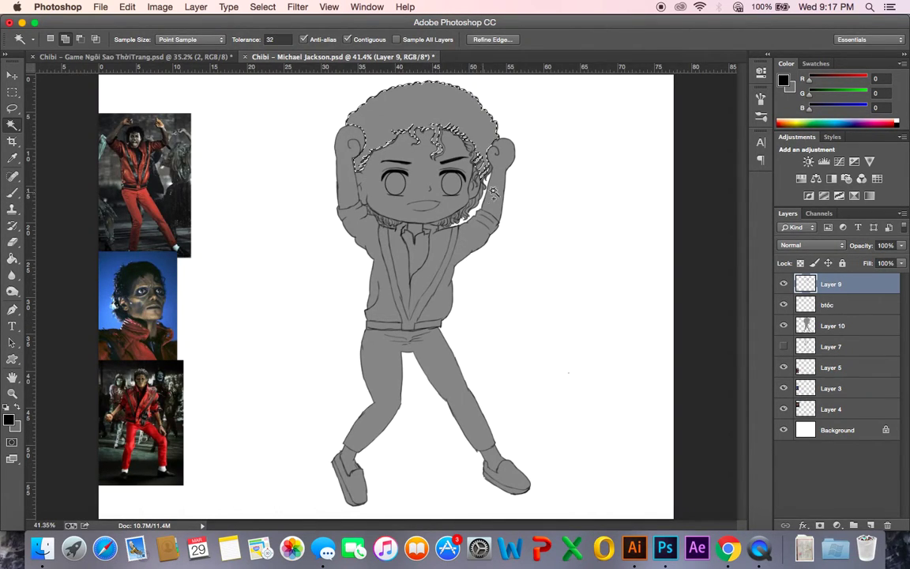
pyautogui.click(837, 306)
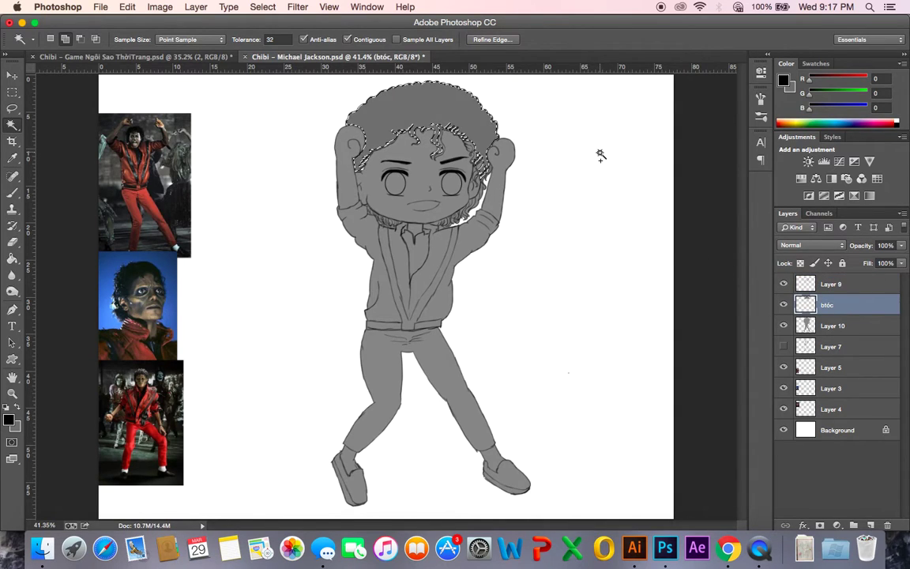
# - Darken the selected hair fill by lowering the Levels midtones, and clear the selection
pyautogui.press('super+l')
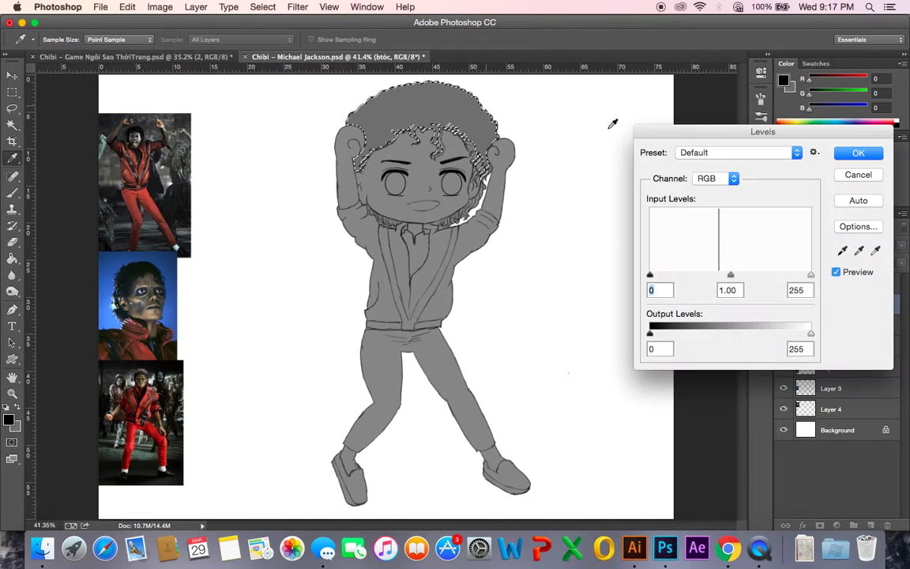
pyautogui.moveTo(730, 275); pyautogui.dragTo(740, 276)
pyautogui.click(858, 153)
pyautogui.press('w')
pyautogui.press('super+d')
# - Paint the unfilled slivers along the hairline and ear curls on the btóc layer with a 20-pixel brush, sampling the hair's grey (RGB 92)
pyautogui.press('super+plus')
pyautogui.press('super+plus')
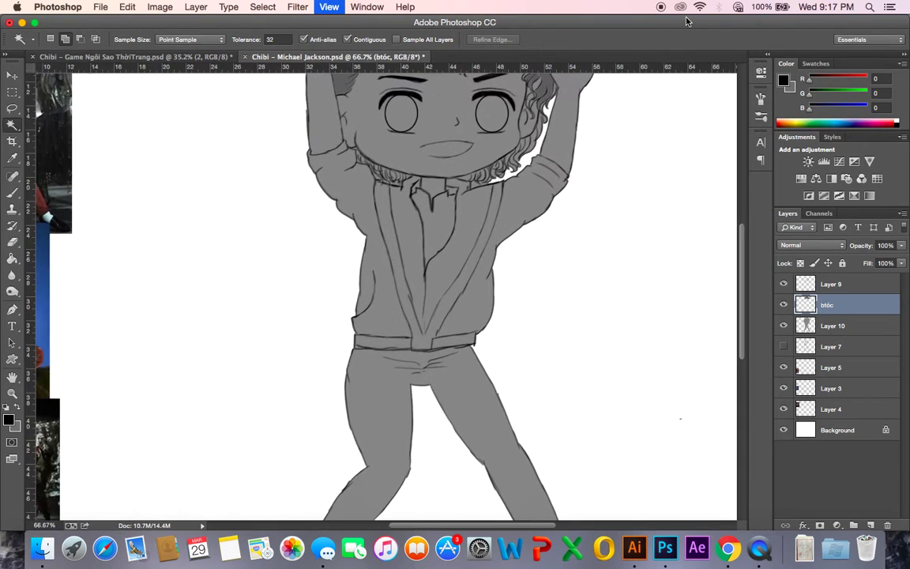
pyautogui.press('b')
pyautogui.moveTo(499, 297); pyautogui.dragTo(492, 434)
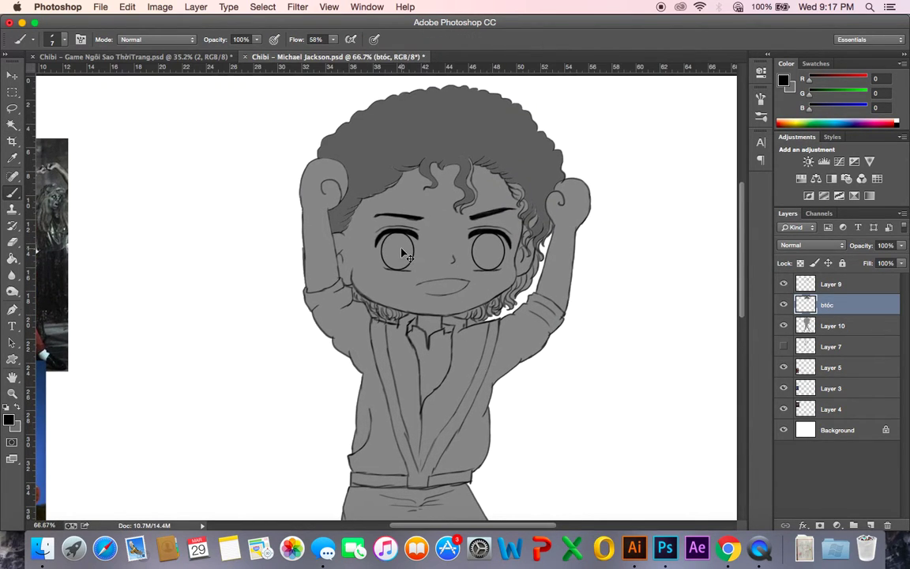
pyautogui.press('super+equal')
pyautogui.moveTo(314, 223); pyautogui.dragTo(287, 271)
pyautogui.press('super+r')
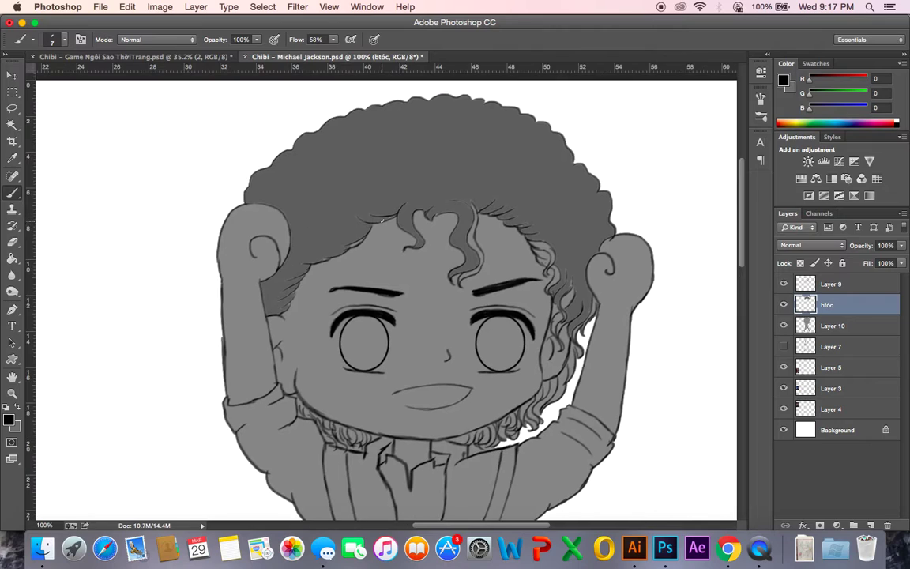
pyautogui.keyDown('alt'); pyautogui.click(391, 229); pyautogui.keyUp('alt')
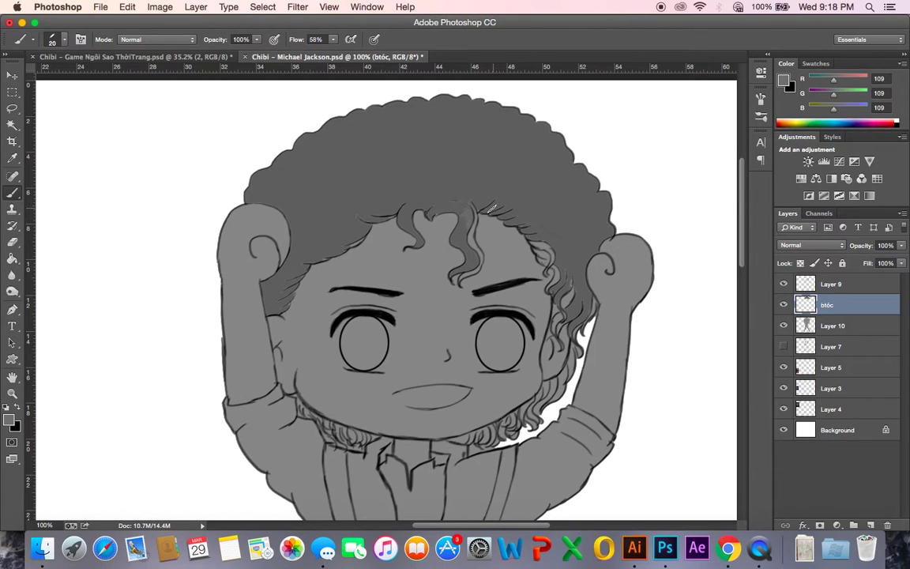
pyautogui.keyDown('alt'); pyautogui.click(448, 155); pyautogui.keyUp('alt')
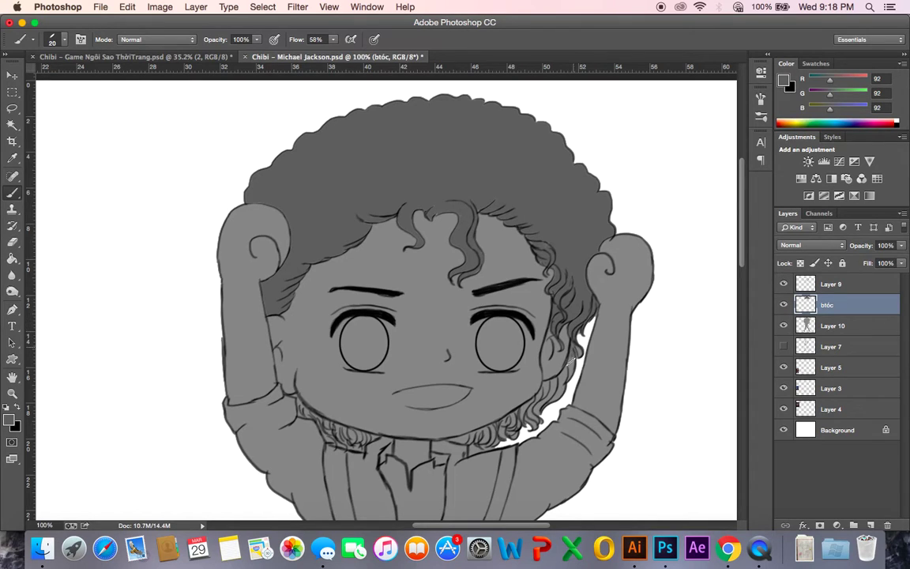
# - Give the brush a round 20-pixel tip at 100% hardness, with a -77° angle and 96% roundness
pyautogui.click(761, 117)
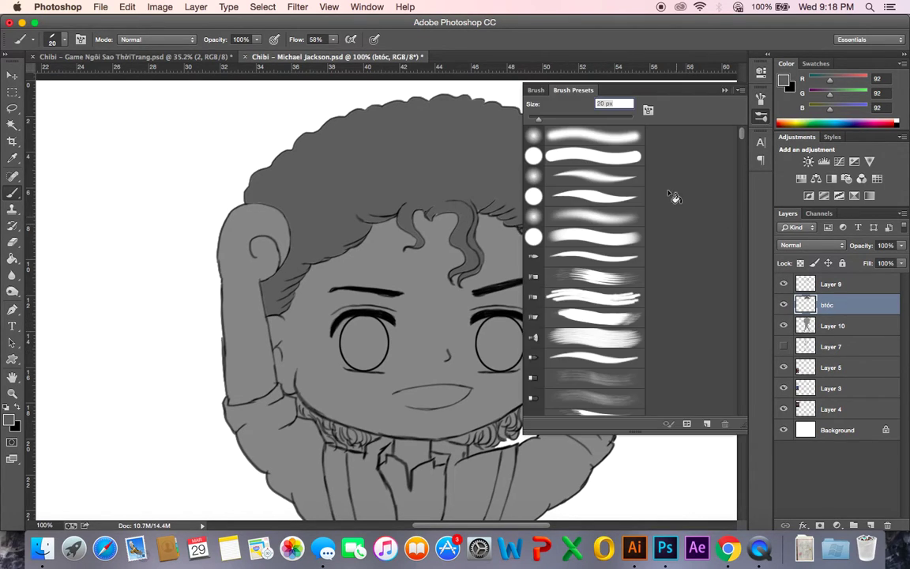
pyautogui.click(760, 100)
pyautogui.moveTo(733, 243)
pyautogui.mouseDown()
pyautogui.moveTo(740, 252)
pyautogui.moveTo(721, 256)
pyautogui.moveTo(727, 275)
pyautogui.moveTo(723, 268)
pyautogui.mouseUp()
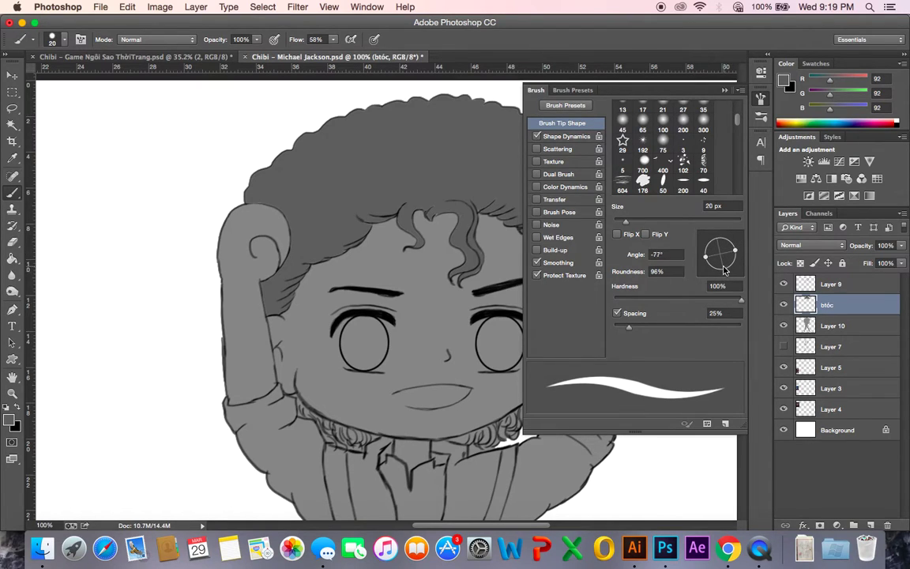
pyautogui.click(724, 92)
# - Fill the curls under the jaw on both sides with the hair grey using a 9-pixel brush, and save the document
pyautogui.press('[')
pyautogui.press('[')
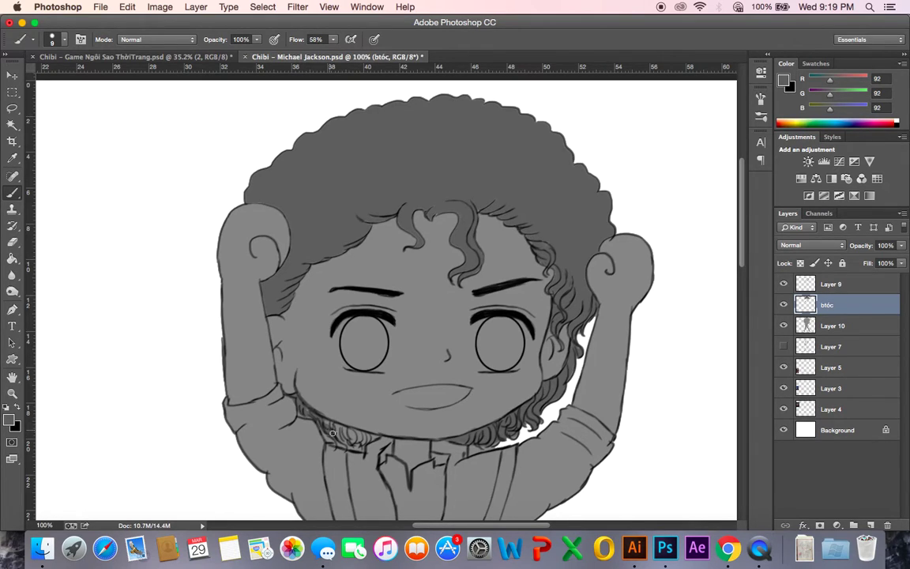
pyautogui.moveTo(338, 434)
pyautogui.mouseDown()
pyautogui.moveTo(377, 436)
pyautogui.moveTo(349, 448)
pyautogui.moveTo(351, 437)
pyautogui.moveTo(361, 447)
pyautogui.moveTo(339, 443)
pyautogui.moveTo(305, 416)
pyautogui.mouseUp()
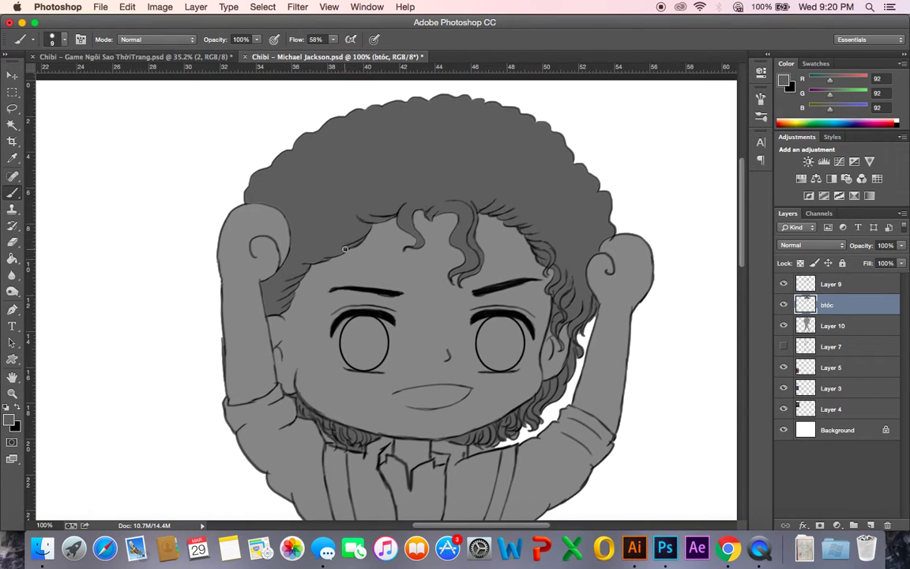
pyautogui.press('super+s')
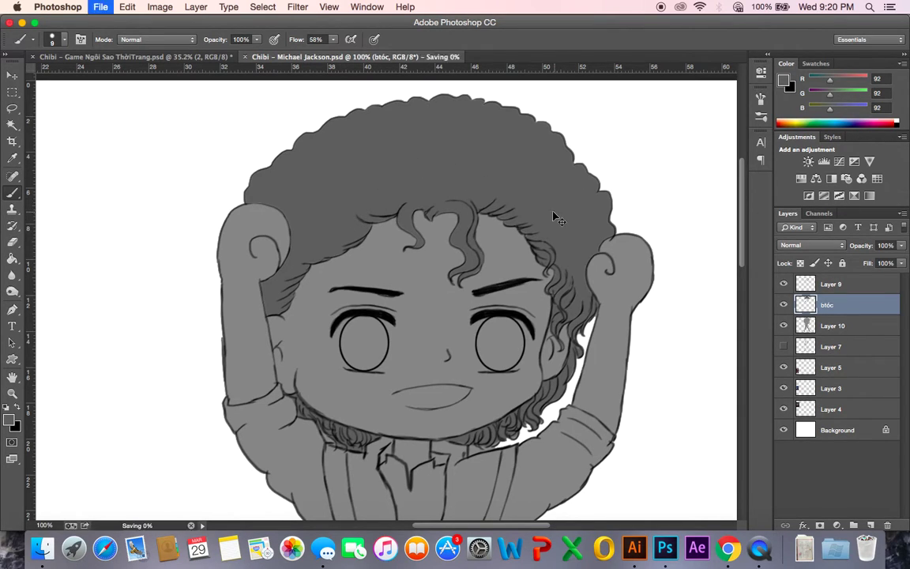
# - Burn soft shadows along the hairline, side curls and outer hair edge with an 80-pixel brush, range Highlights, exposure 23%
pyautogui.press('super+0')
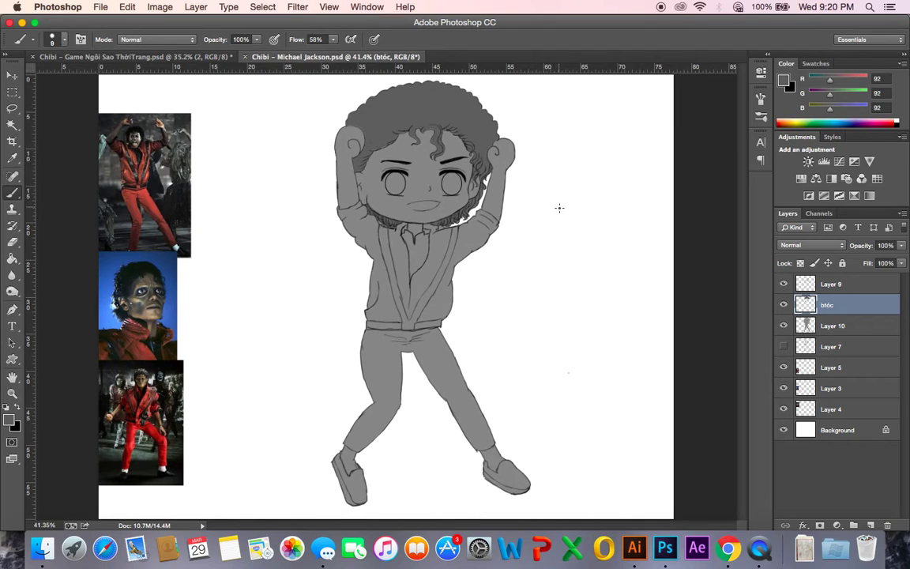
pyautogui.click(12, 291)
pyautogui.press('super+equal')
pyautogui.press('super+equal')
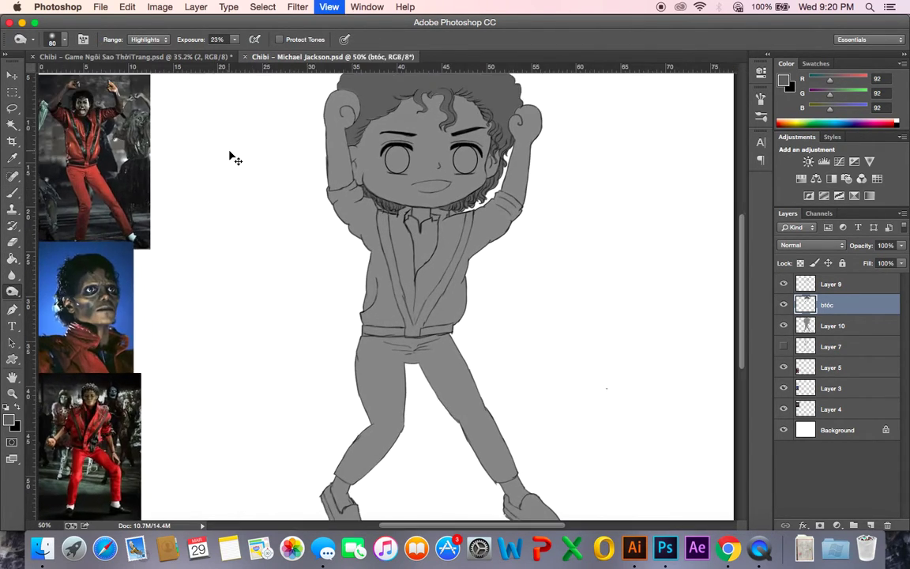
pyautogui.moveTo(372, 178); pyautogui.dragTo(350, 372)
pyautogui.moveTo(381, 263); pyautogui.dragTo(364, 385)
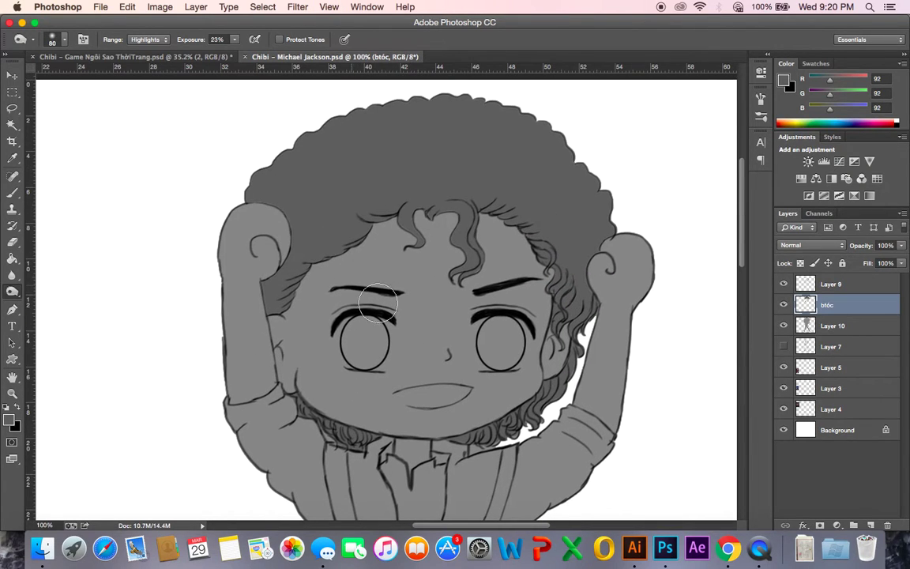
pyautogui.moveTo(428, 219)
pyautogui.mouseDown()
pyautogui.moveTo(431, 248)
pyautogui.moveTo(433, 222)
pyautogui.moveTo(437, 241)
pyautogui.moveTo(437, 228)
pyautogui.moveTo(431, 253)
pyautogui.moveTo(422, 226)
pyautogui.moveTo(444, 227)
pyautogui.moveTo(371, 241)
pyautogui.moveTo(362, 229)
pyautogui.moveTo(349, 253)
pyautogui.moveTo(306, 270)
pyautogui.moveTo(288, 301)
pyautogui.moveTo(314, 302)
pyautogui.moveTo(381, 228)
pyautogui.moveTo(304, 270)
pyautogui.moveTo(298, 291)
pyautogui.moveTo(387, 230)
pyautogui.moveTo(500, 216)
pyautogui.moveTo(497, 232)
pyautogui.moveTo(517, 234)
pyautogui.moveTo(546, 263)
pyautogui.moveTo(502, 222)
pyautogui.moveTo(481, 224)
pyautogui.moveTo(548, 281)
pyautogui.moveTo(527, 404)
pyautogui.moveTo(445, 435)
pyautogui.moveTo(517, 445)
pyautogui.moveTo(444, 443)
pyautogui.moveTo(368, 431)
pyautogui.moveTo(325, 406)
pyautogui.moveTo(316, 413)
pyautogui.moveTo(380, 431)
pyautogui.moveTo(364, 450)
pyautogui.moveTo(395, 429)
pyautogui.moveTo(431, 443)
pyautogui.moveTo(466, 428)
pyautogui.moveTo(530, 363)
pyautogui.mouseUp()
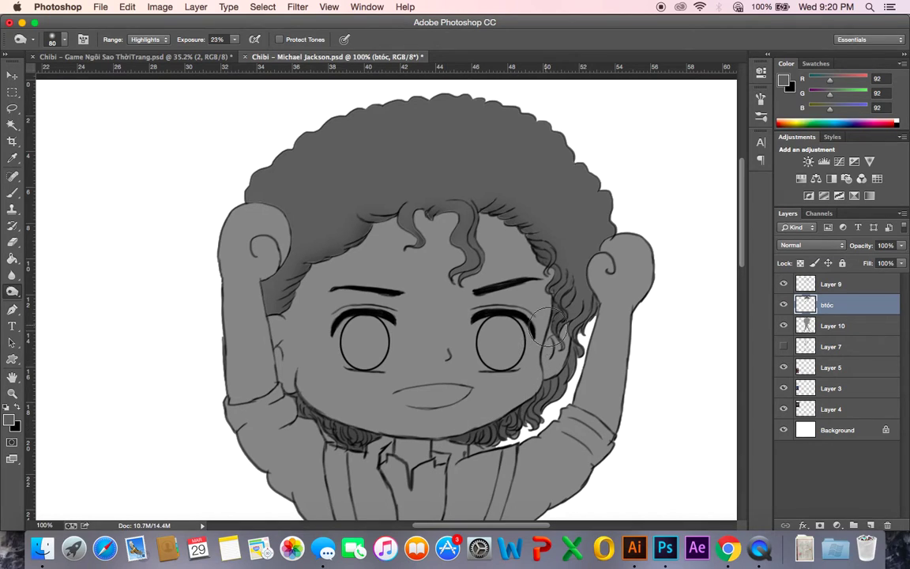
pyautogui.moveTo(606, 308)
pyautogui.mouseDown()
pyautogui.moveTo(569, 286)
pyautogui.moveTo(538, 286)
pyautogui.moveTo(467, 229)
pyautogui.moveTo(423, 211)
pyautogui.moveTo(429, 222)
pyautogui.moveTo(449, 205)
pyautogui.moveTo(410, 208)
pyautogui.moveTo(417, 223)
pyautogui.moveTo(426, 221)
pyautogui.moveTo(384, 212)
pyautogui.moveTo(445, 240)
pyautogui.moveTo(457, 271)
pyautogui.moveTo(512, 245)
pyautogui.moveTo(505, 216)
pyautogui.moveTo(534, 249)
pyautogui.moveTo(431, 258)
pyautogui.moveTo(399, 211)
pyautogui.moveTo(366, 214)
pyautogui.moveTo(371, 234)
pyautogui.moveTo(295, 294)
pyautogui.mouseUp()
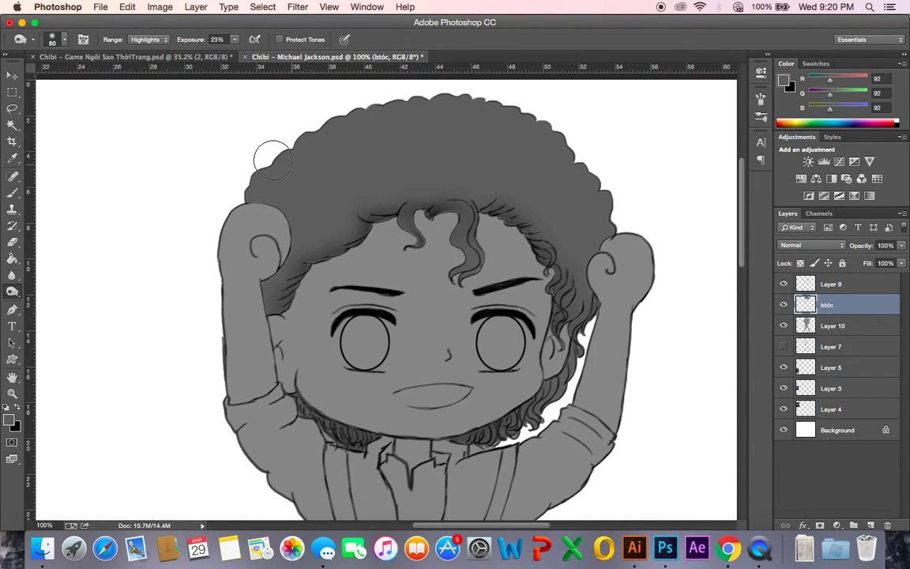
pyautogui.moveTo(314, 131)
pyautogui.mouseDown()
pyautogui.moveTo(337, 115)
pyautogui.moveTo(481, 94)
pyautogui.moveTo(526, 113)
pyautogui.moveTo(436, 101)
pyautogui.moveTo(539, 122)
pyautogui.moveTo(594, 172)
pyautogui.moveTo(622, 229)
pyautogui.moveTo(617, 252)
pyautogui.moveTo(597, 184)
pyautogui.moveTo(550, 121)
pyautogui.moveTo(484, 106)
pyautogui.moveTo(390, 102)
pyautogui.moveTo(293, 162)
pyautogui.moveTo(605, 165)
pyautogui.moveTo(610, 256)
pyautogui.moveTo(551, 269)
pyautogui.moveTo(549, 358)
pyautogui.moveTo(560, 387)
pyautogui.moveTo(596, 310)
pyautogui.mouseUp()
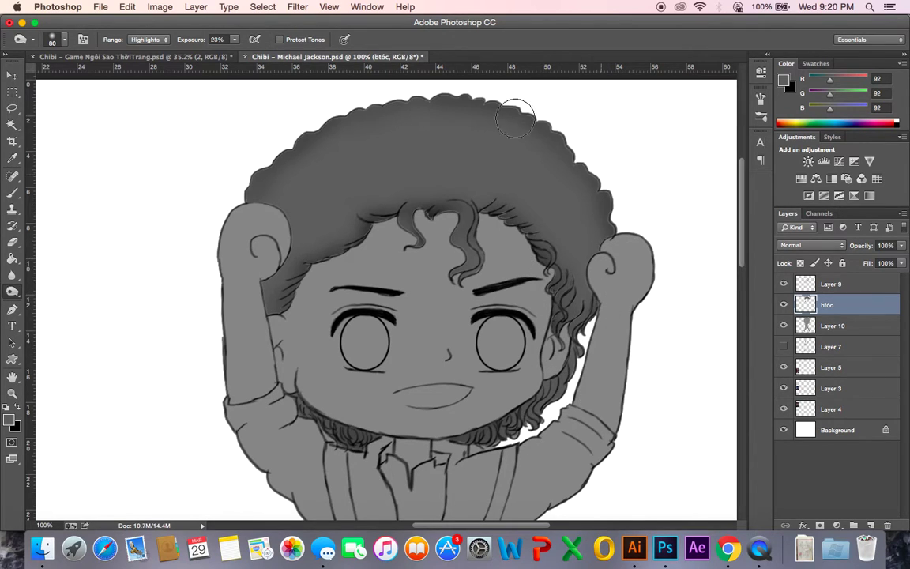
# - Burn fine strand lines over the whole hair mass with the brush reduced to 10 pixels
pyautogui.press('[')
pyautogui.press('[')
pyautogui.press('[')
pyautogui.press('[')
pyautogui.press('[')
pyautogui.press('[')
pyautogui.press('[')
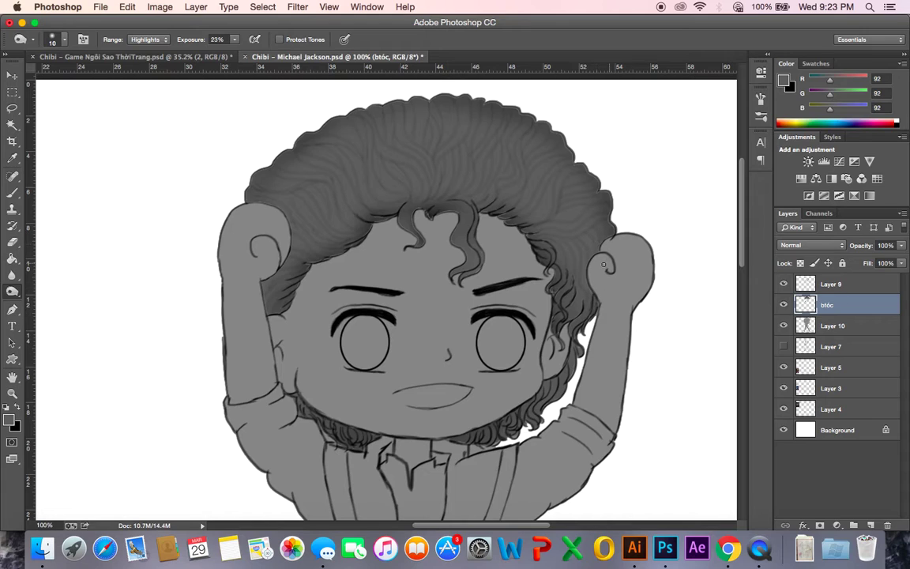
# - Deepen the strands at the centre of the crown with the Burn tool, using a 25-pixel and a 15-pixel brush
pyautogui.moveTo(491, 245); pyautogui.dragTo(521, 277)
pyautogui.press(']')
pyautogui.press(']')
pyautogui.press(']')
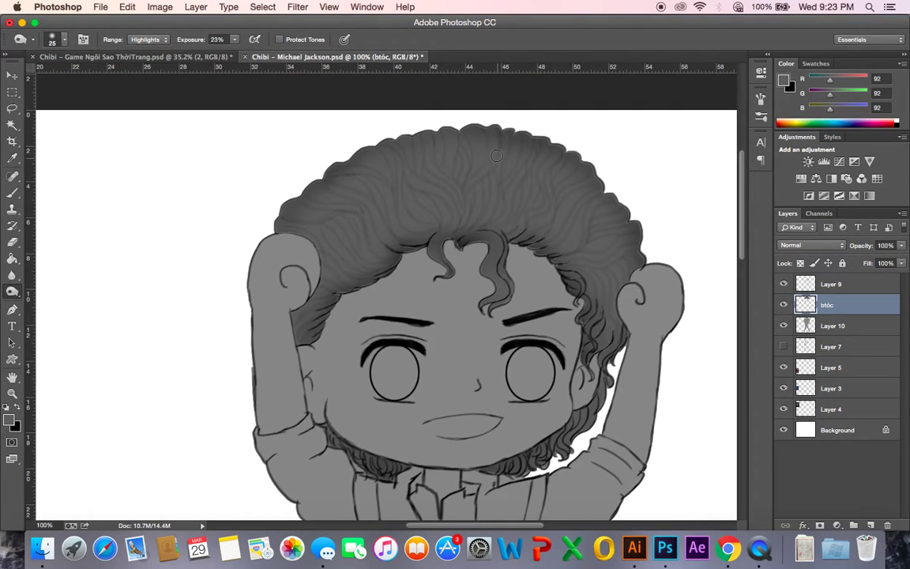
pyautogui.press('[')
pyautogui.press('[')
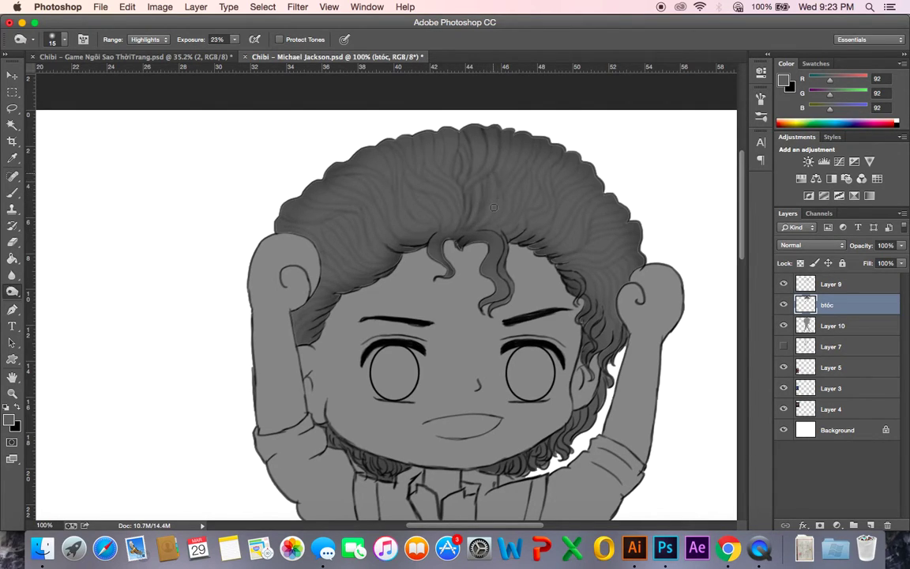
# - Darken the remaining strands on both sides of the hair and the forehead curls with a 15-pixel Burn brush
pyautogui.press('[')
pyautogui.press(']')
pyautogui.press('[')
pyautogui.press(']')
pyautogui.press(']')
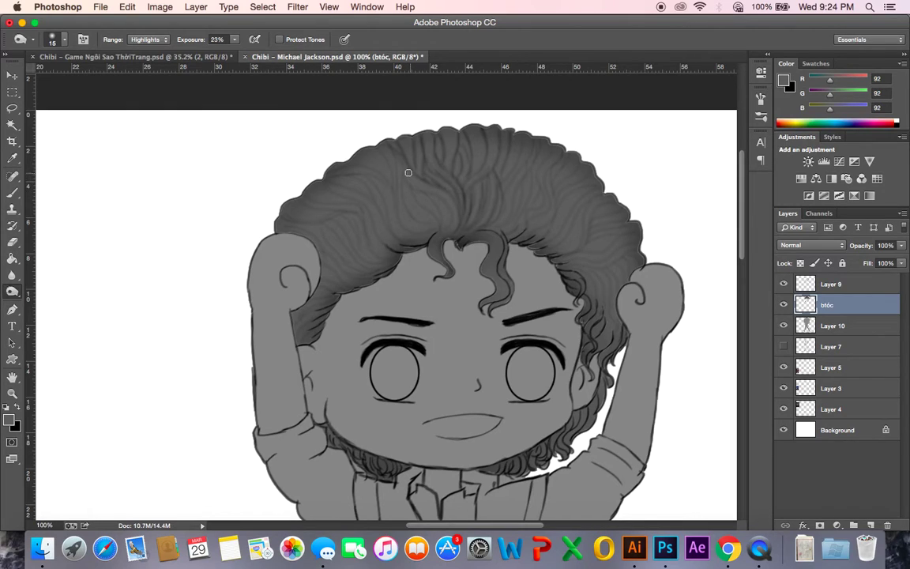
pyautogui.press('[')
pyautogui.press('[')
pyautogui.press(']')
pyautogui.press(']')
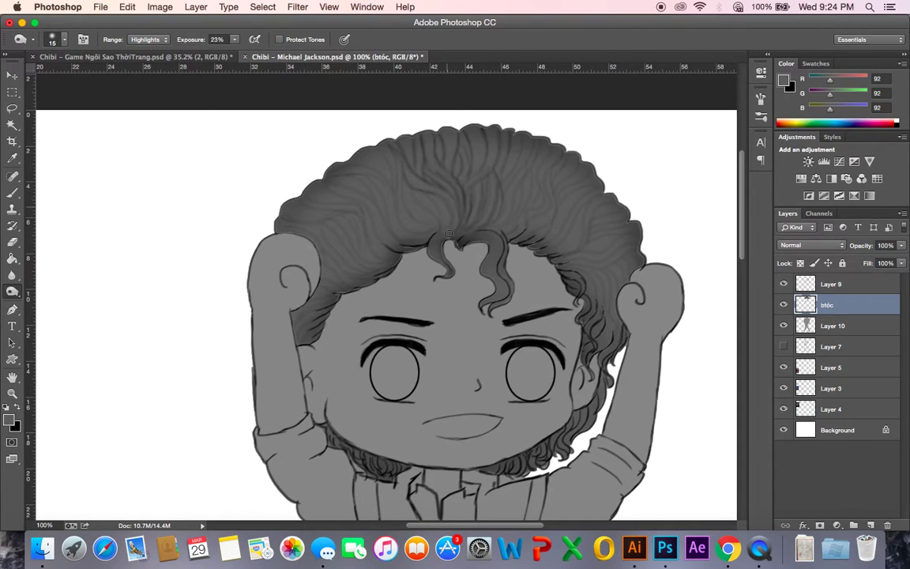
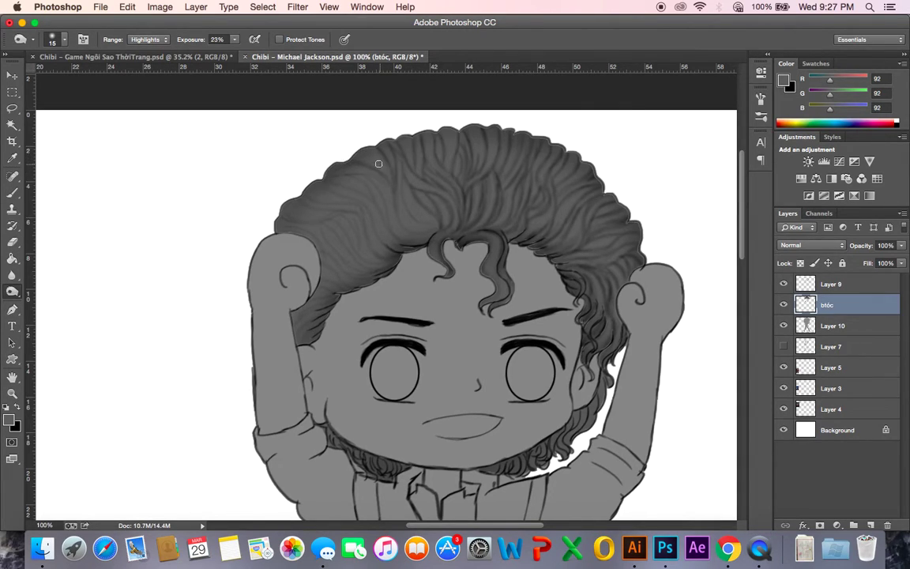
pyautogui.moveTo(402, 163); pyautogui.dragTo(406, 227)
pyautogui.moveTo(399, 188); pyautogui.dragTo(423, 223)
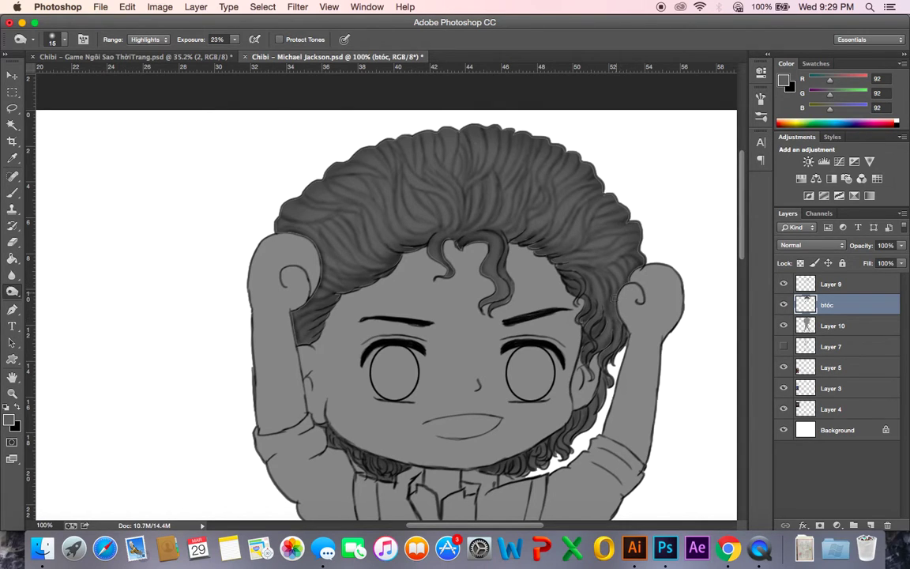
# - Burn broad shadows around the hair's outer edge and lower curls at 33% exposure, with a 150-pixel brush enlarged to 175 pixels
pyautogui.press('super+0')
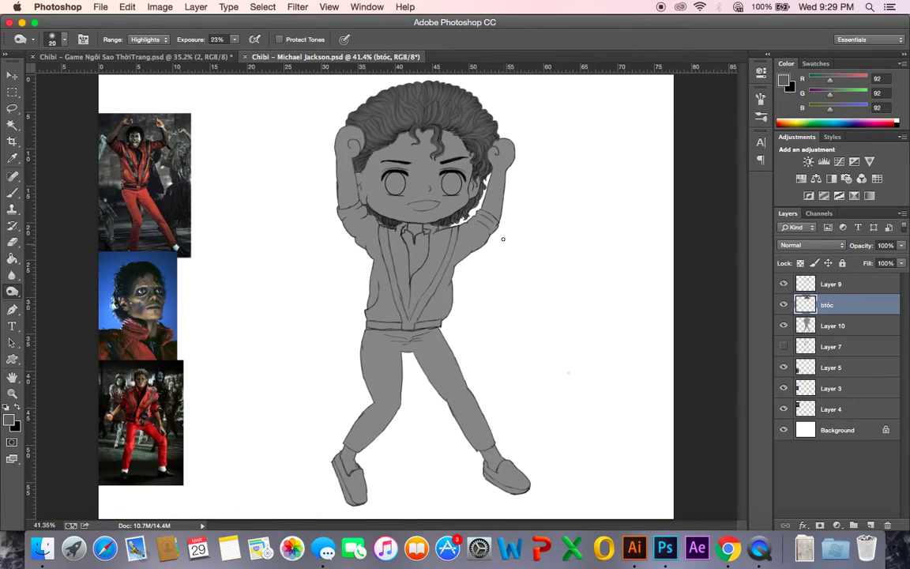
pyautogui.press(']')
pyautogui.press(']')
pyautogui.press(']')
pyautogui.press(']')
pyautogui.press(']')
pyautogui.press(']')
pyautogui.click(235, 40)
pyautogui.moveTo(238, 52); pyautogui.dragTo(243, 53)
pyautogui.click(414, 57)
pyautogui.press(']')
pyautogui.press(']')
pyautogui.press(']')
pyautogui.press(']')
pyautogui.moveTo(364, 133)
pyautogui.mouseDown()
pyautogui.moveTo(401, 123)
pyautogui.moveTo(378, 115)
pyautogui.moveTo(391, 112)
pyautogui.moveTo(480, 153)
pyautogui.moveTo(477, 94)
pyautogui.moveTo(460, 82)
pyautogui.moveTo(368, 103)
pyautogui.moveTo(368, 131)
pyautogui.moveTo(336, 85)
pyautogui.moveTo(360, 74)
pyautogui.moveTo(331, 91)
pyautogui.mouseUp()
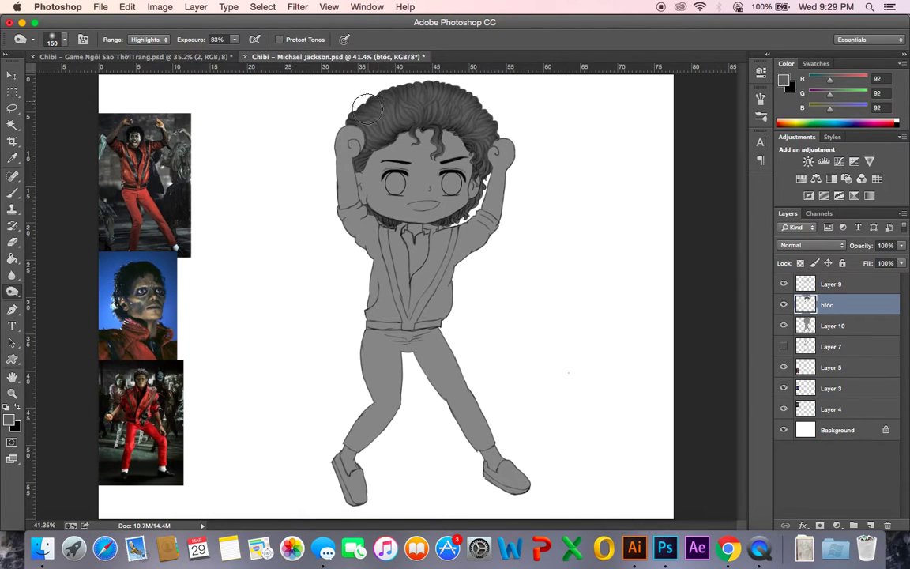
pyautogui.moveTo(391, 210); pyautogui.dragTo(377, 209)
pyautogui.moveTo(492, 186); pyautogui.dragTo(486, 196)
pyautogui.moveTo(348, 170); pyautogui.dragTo(350, 157)
pyautogui.press(']')
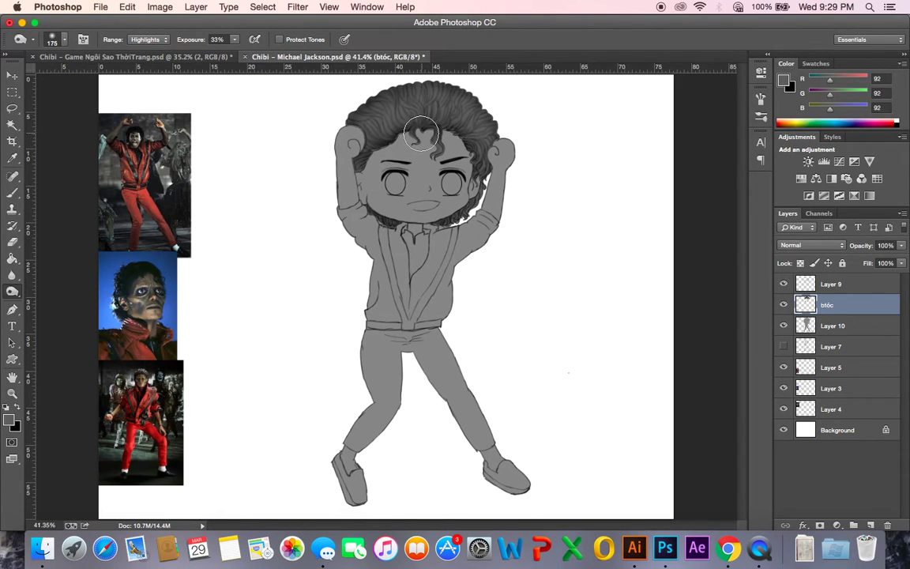
# - Burn further shadows across the crown of the hair, reducing the brush to 50 pixels
pyautogui.press('[')
pyautogui.press('[')
pyautogui.press('[')
pyautogui.press('[')
pyautogui.press('[')
pyautogui.press('[')
pyautogui.press('[')
pyautogui.moveTo(401, 120)
pyautogui.mouseDown()
pyautogui.moveTo(357, 107)
pyautogui.moveTo(459, 100)
pyautogui.moveTo(425, 90)
pyautogui.moveTo(418, 120)
pyautogui.moveTo(405, 106)
pyautogui.moveTo(422, 122)
pyautogui.moveTo(409, 97)
pyautogui.moveTo(439, 125)
pyautogui.moveTo(457, 102)
pyautogui.mouseUp()
pyautogui.press('[')
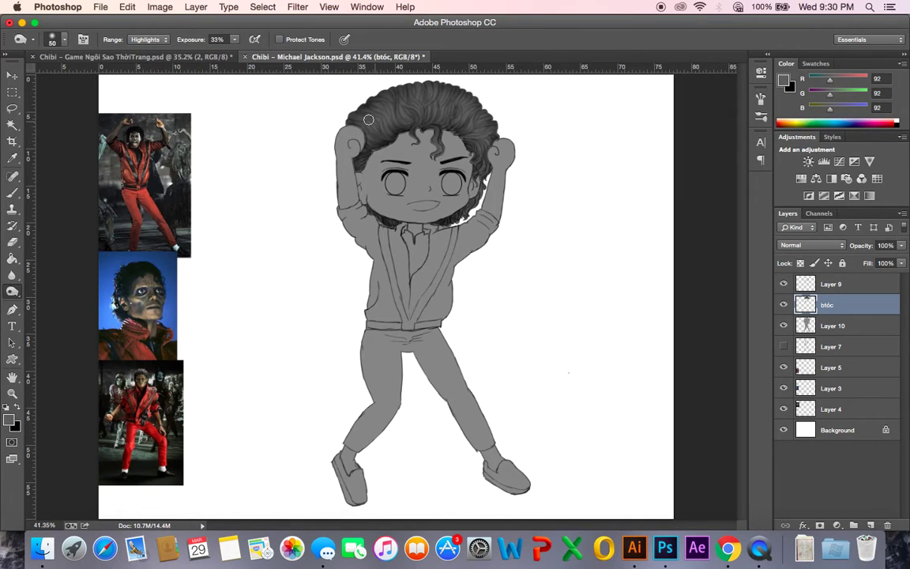
# - Sharpen the dark lines between individual hair strands at 33% Burn exposure, using a 20-pixel and a 15-pixel brush
pyautogui.press('[')
pyautogui.press('[')
pyautogui.press('[')
pyautogui.press('super+equal')
pyautogui.press('super+equal')
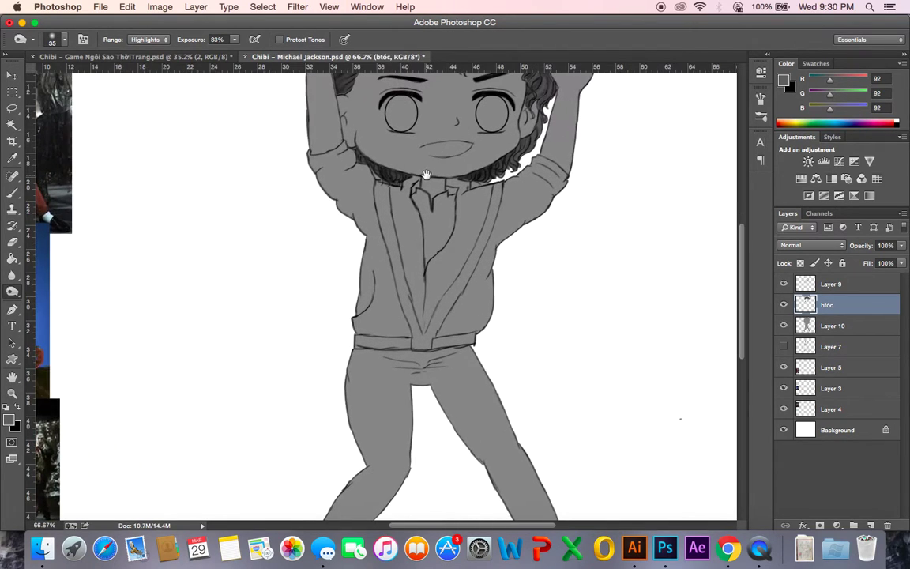
pyautogui.scroll(5, 437, 237)
pyautogui.press('[')
pyautogui.press('[')
pyautogui.press('[')
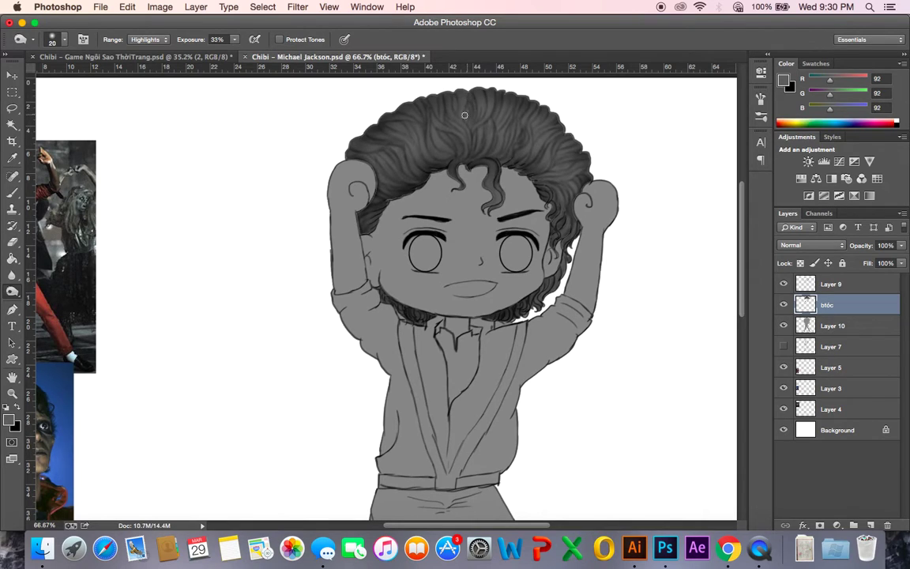
pyautogui.press('[')
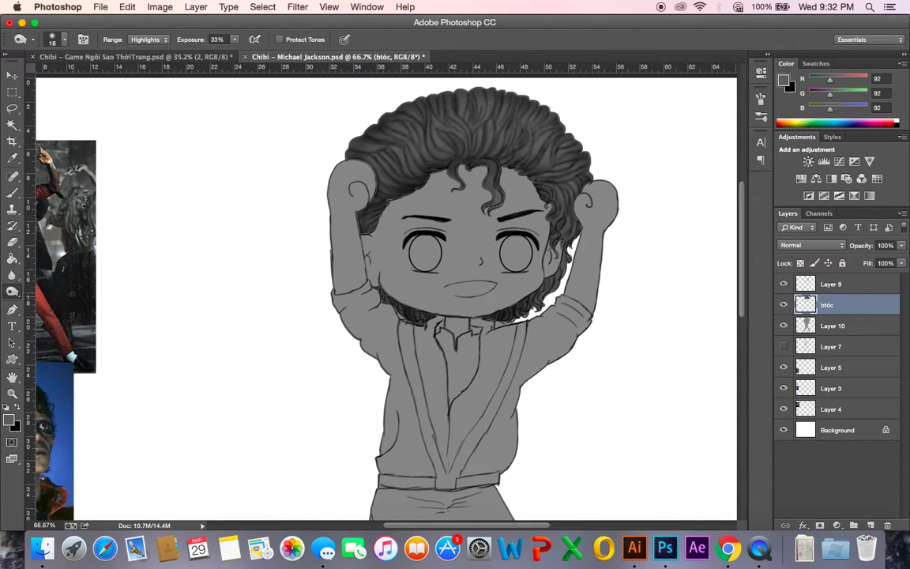
# - Brighten the hair strands with the Dodge tool, using a 20-pixel brush, range Highlights, 45% exposure and Protect Tones
pyautogui.moveTo(14, 294); pyautogui.dragTo(47, 305)
pyautogui.click(234, 42)
pyautogui.moveTo(240, 52); pyautogui.dragTo(266, 53)
pyautogui.click(403, 45)
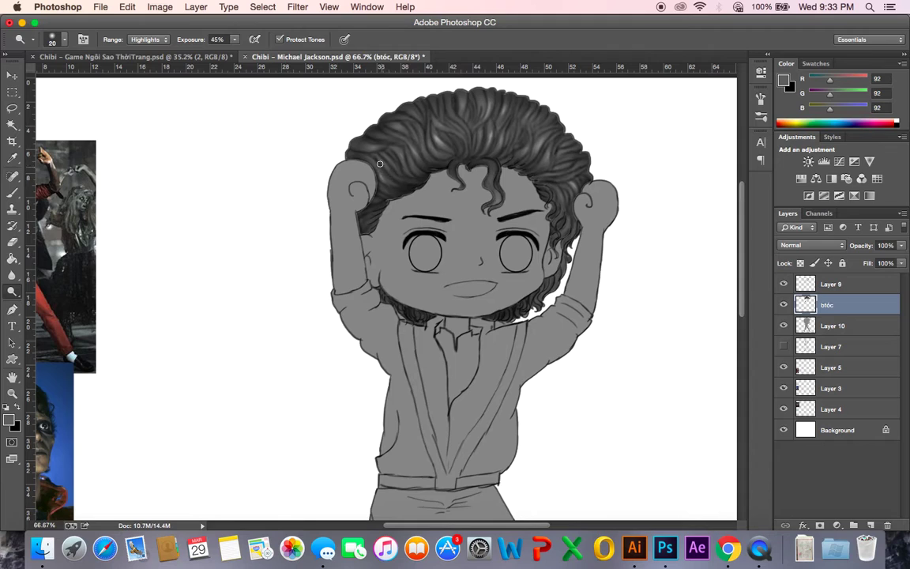
pyautogui.press('super+0')
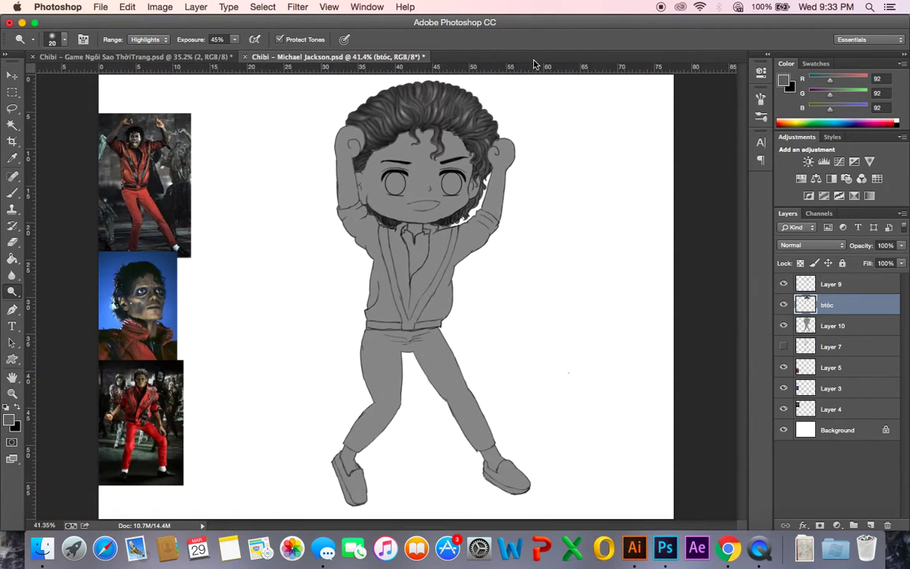
# - Burn the hair's edge from the crown down to the lower curls at 33% exposure with a 150-pixel brush, and save the file
pyautogui.press('super+s')
pyautogui.moveTo(12, 291); pyautogui.dragTo(55, 301)
pyautogui.press(']')
pyautogui.press(']')
pyautogui.press(']')
pyautogui.press(']')
pyautogui.press(']')
pyautogui.press(']')
pyautogui.press(']')
pyautogui.press(']')
pyautogui.press(']')
pyautogui.press(']')
pyautogui.moveTo(444, 84)
pyautogui.mouseDown()
pyautogui.moveTo(507, 147)
pyautogui.moveTo(472, 99)
pyautogui.moveTo(471, 186)
pyautogui.moveTo(455, 229)
pyautogui.moveTo(379, 218)
pyautogui.moveTo(440, 210)
pyautogui.moveTo(452, 184)
pyautogui.moveTo(439, 139)
pyautogui.moveTo(412, 140)
pyautogui.moveTo(367, 173)
pyautogui.moveTo(395, 127)
pyautogui.moveTo(429, 119)
pyautogui.moveTo(481, 171)
pyautogui.moveTo(492, 164)
pyautogui.moveTo(464, 212)
pyautogui.mouseUp()
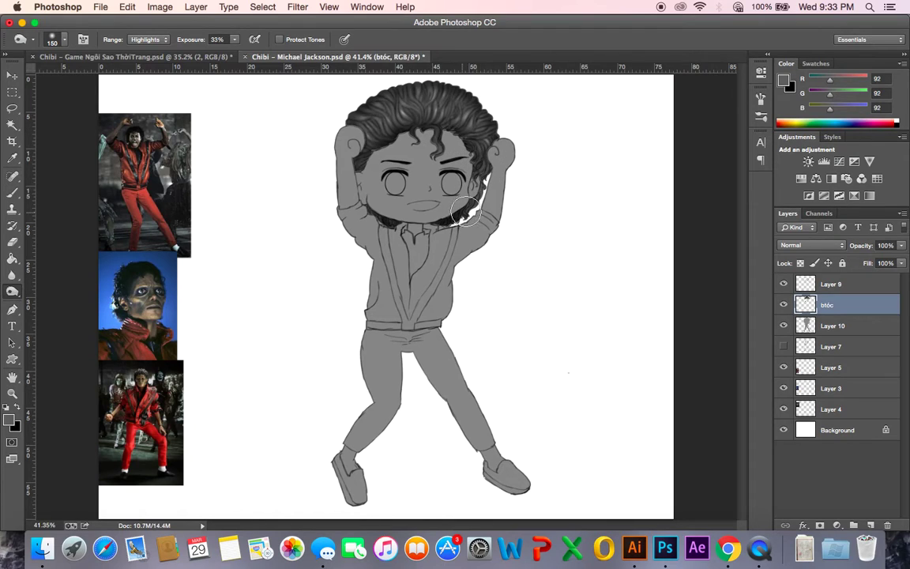
pyautogui.press('super+s')
# - Darken the hair layer with Levels by setting the midtone input to 0.80
pyautogui.press('super+l')
pyautogui.moveTo(733, 276)
pyautogui.mouseDown()
pyautogui.moveTo(748, 276)
pyautogui.moveTo(715, 276)
pyautogui.moveTo(745, 277)
pyautogui.mouseUp()
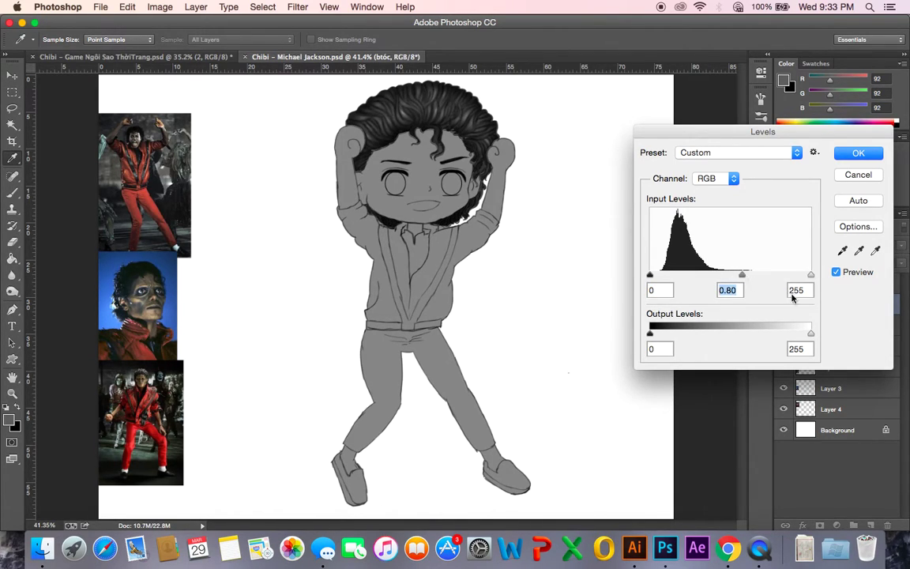
pyautogui.click(857, 154)
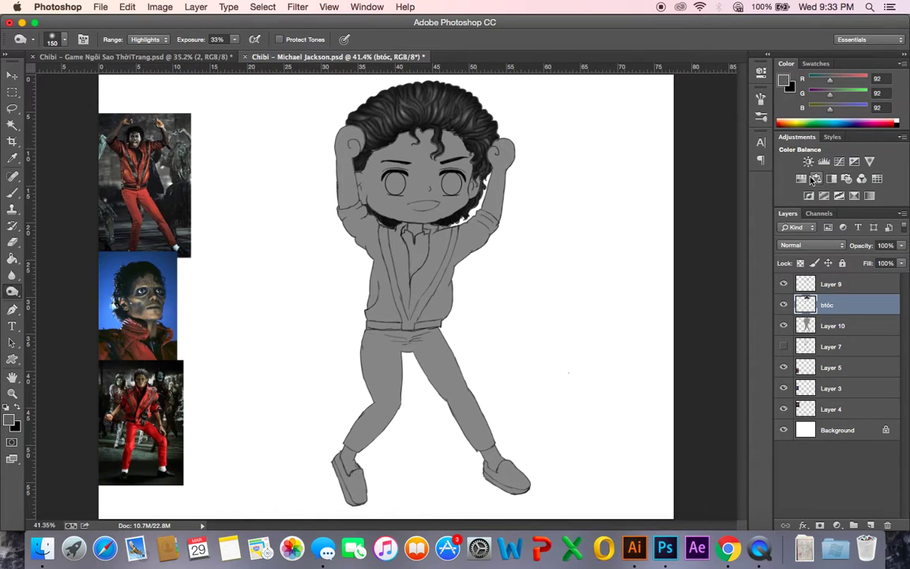
# - Tint the hair blue with Color Balance, using midtones -24, 0, +10 and highlights 0, +1, +28
pyautogui.hotkey('ctrl', 'b')
pyautogui.moveTo(725, 385)
pyautogui.mouseDown()
pyautogui.moveTo(709, 385)
pyautogui.moveTo(729, 385)
pyautogui.mouseUp()
pyautogui.moveTo(722, 348); pyautogui.dragTo(709, 358)
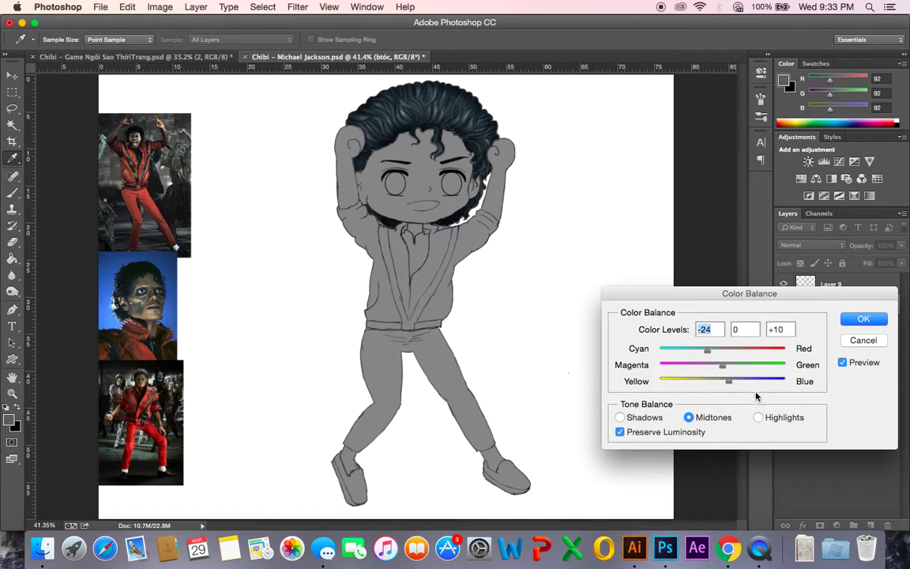
pyautogui.click(759, 417)
pyautogui.moveTo(722, 365); pyautogui.dragTo(740, 384)
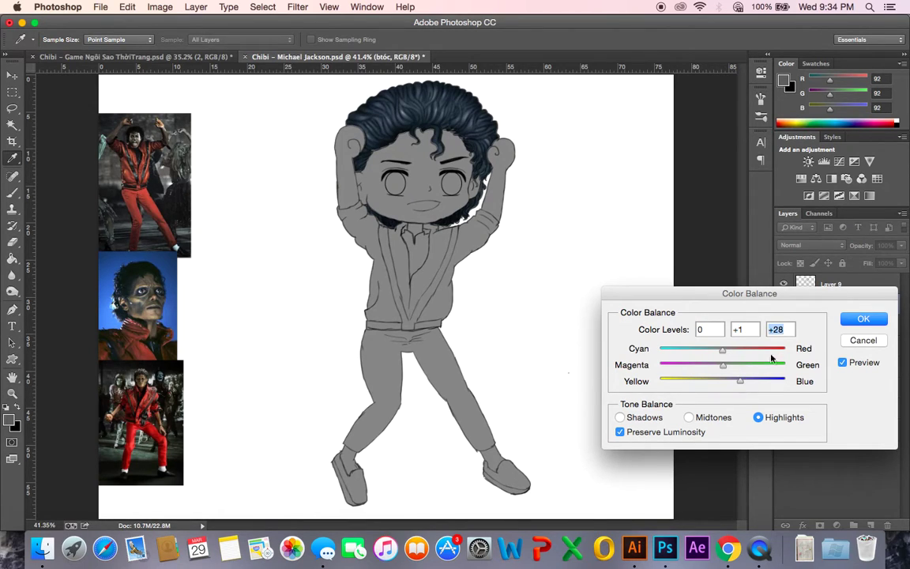
pyautogui.click(854, 319)
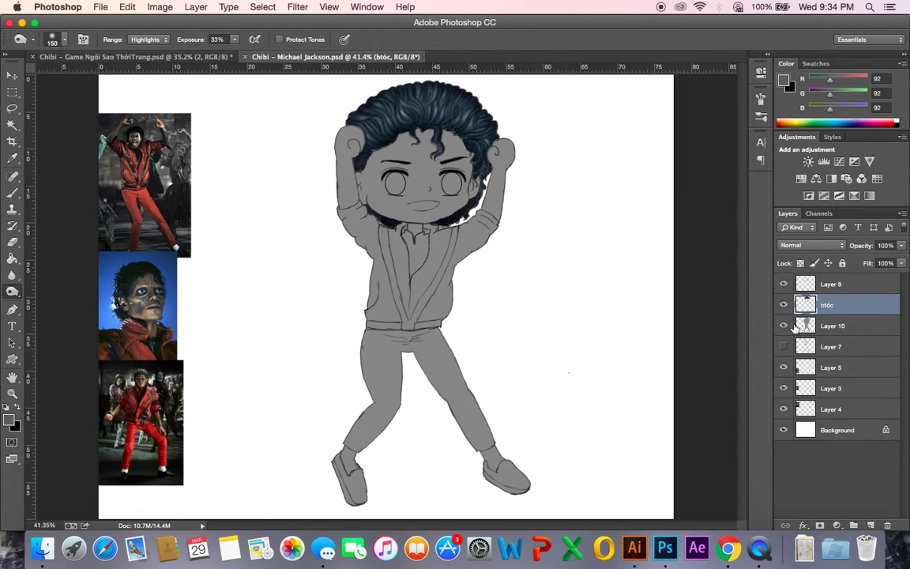
# - Inspect the tinted hair up close, and compare the drawing with the hair layer hidden and shown
pyautogui.press('b')
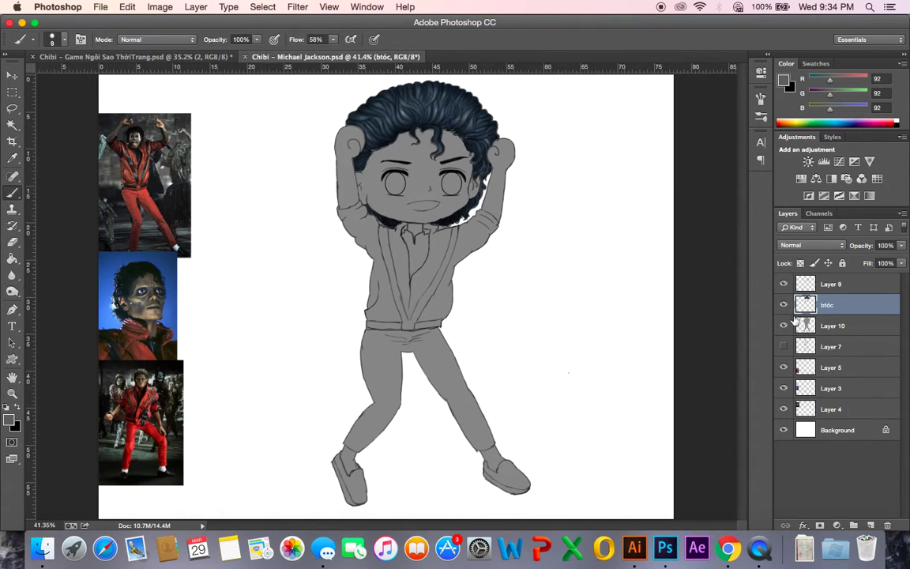
pyautogui.press('super+equal')
pyautogui.press('super+equal')
pyautogui.moveTo(351, 171); pyautogui.dragTo(327, 392)
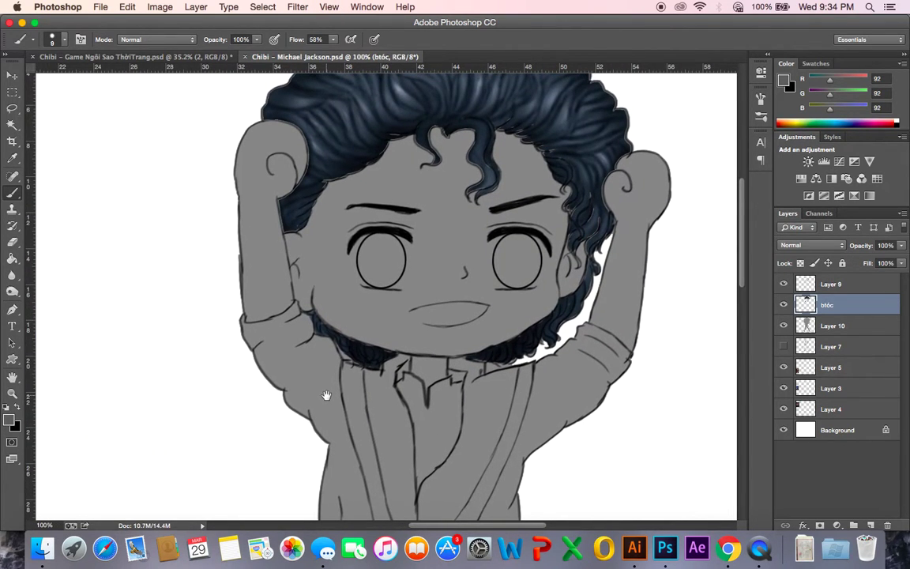
pyautogui.press('super+0')
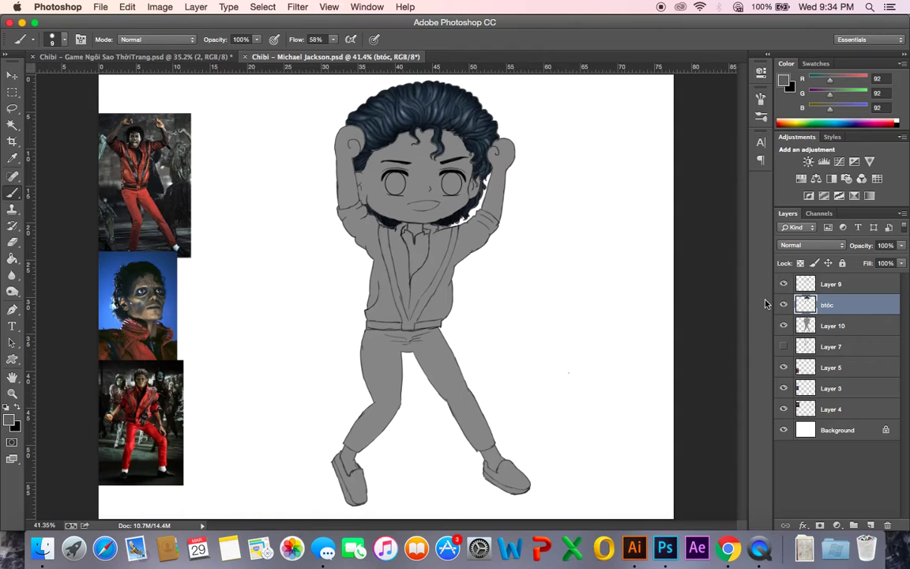
pyautogui.click(784, 306)
pyautogui.click(784, 306)
pyautogui.click(784, 305)
pyautogui.click(784, 306)
# - Add a new layer directly above Layer 10 and name it da
pyautogui.click(818, 327)
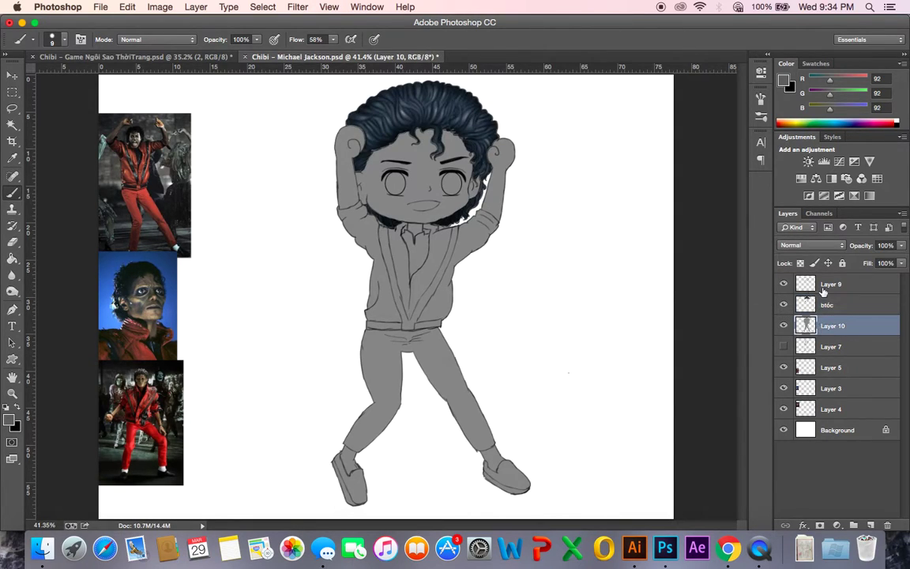
pyautogui.click(871, 526)
pyautogui.doubleClick(845, 322)
pyautogui.write('da')
pyautogui.press('Return')
# - Select the face, both arms and the neck from Layer 9's line art with the Magic Wand, and make the da layer active
pyautogui.hotkey('alt', ']')
pyautogui.hotkey('alt', ']')
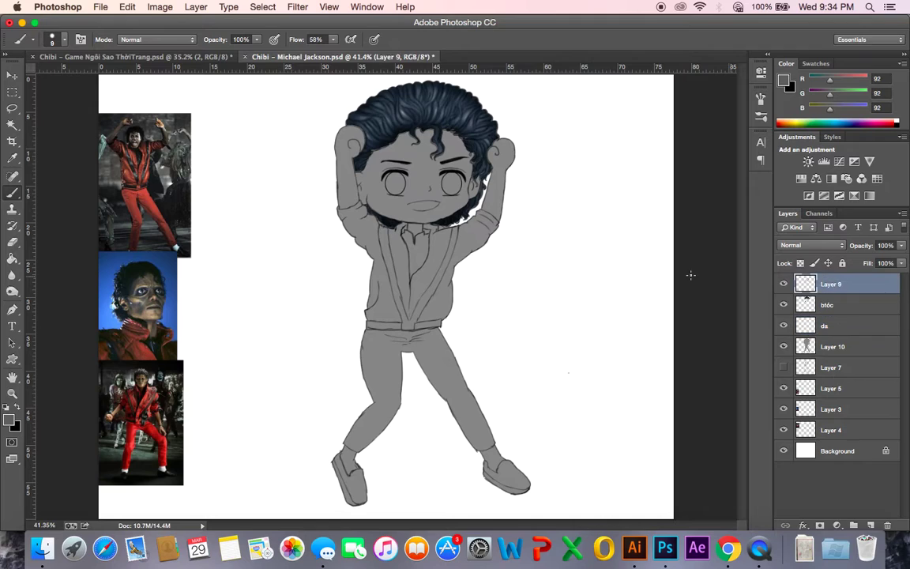
pyautogui.press('w')
pyautogui.click(422, 178)
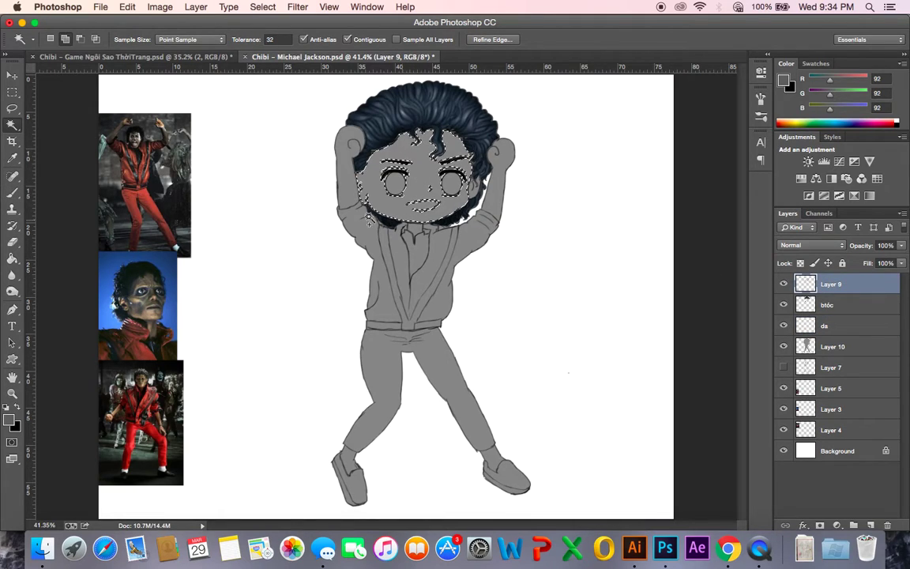
pyautogui.click(352, 187)
pyautogui.keyDown('shift'); pyautogui.click(491, 207); pyautogui.keyUp('shift')
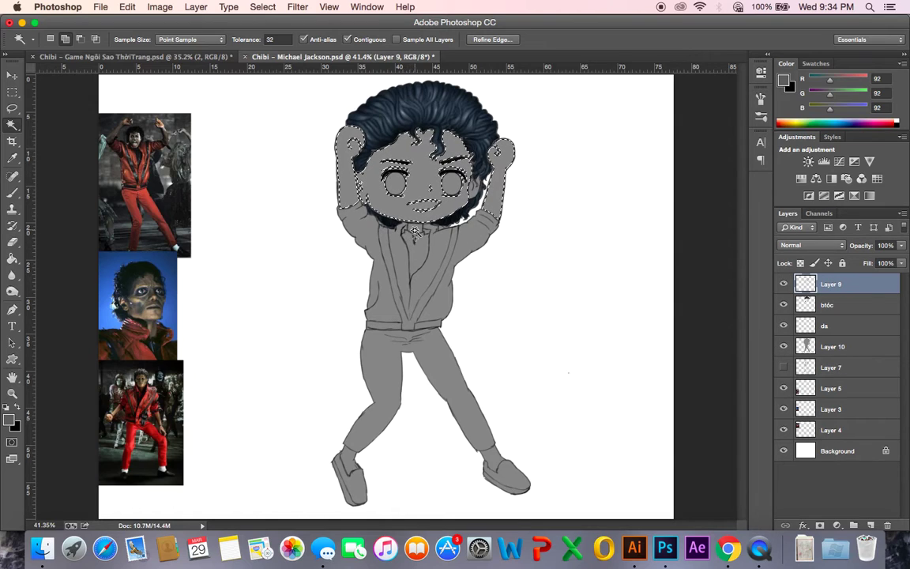
pyautogui.click(826, 327)
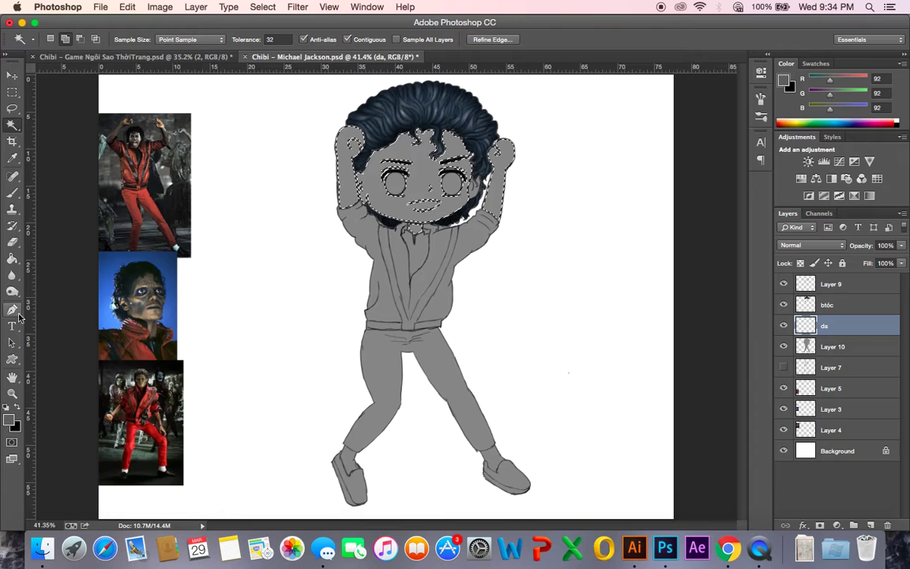
# - Set the foreground colour to pale pink #fbdfdf
pyautogui.press('b')
pyautogui.click(9, 419)
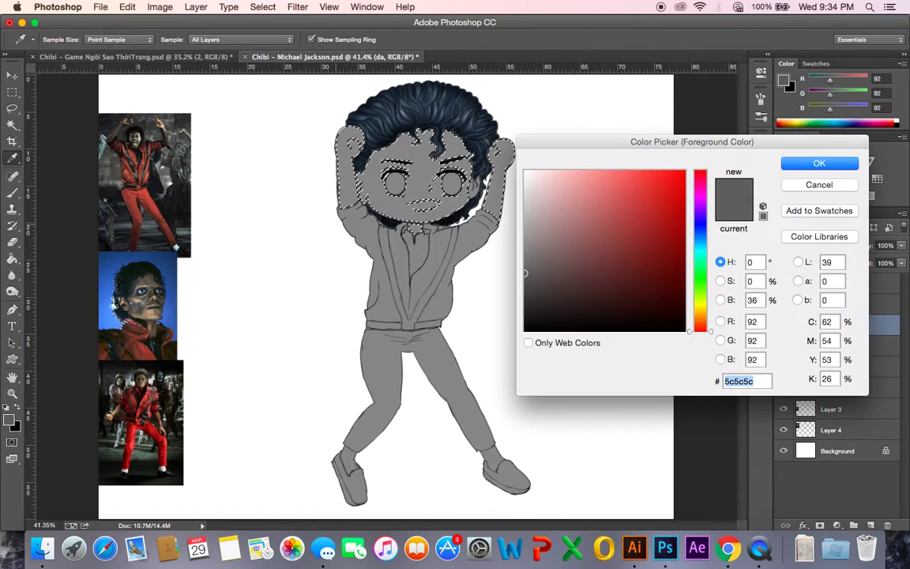
pyautogui.click(551, 174)
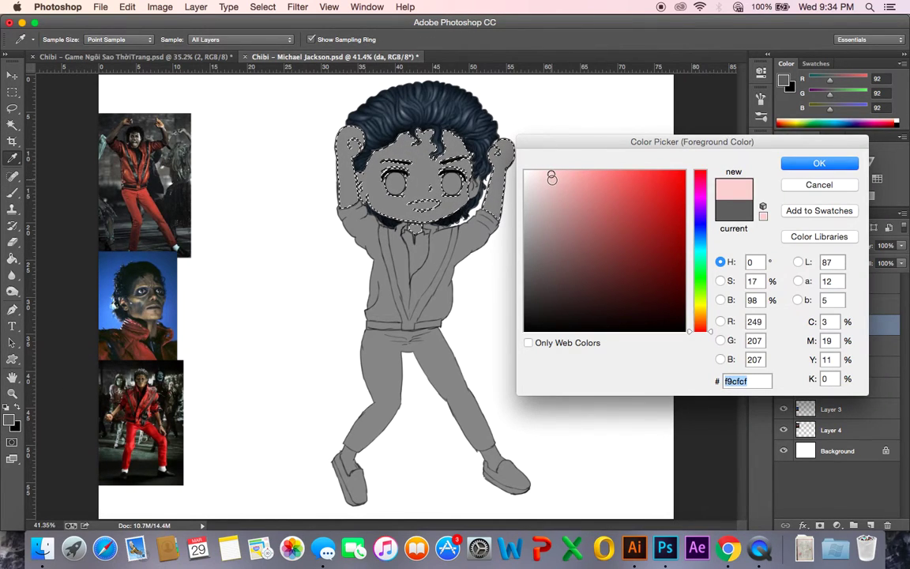
pyautogui.click(542, 174)
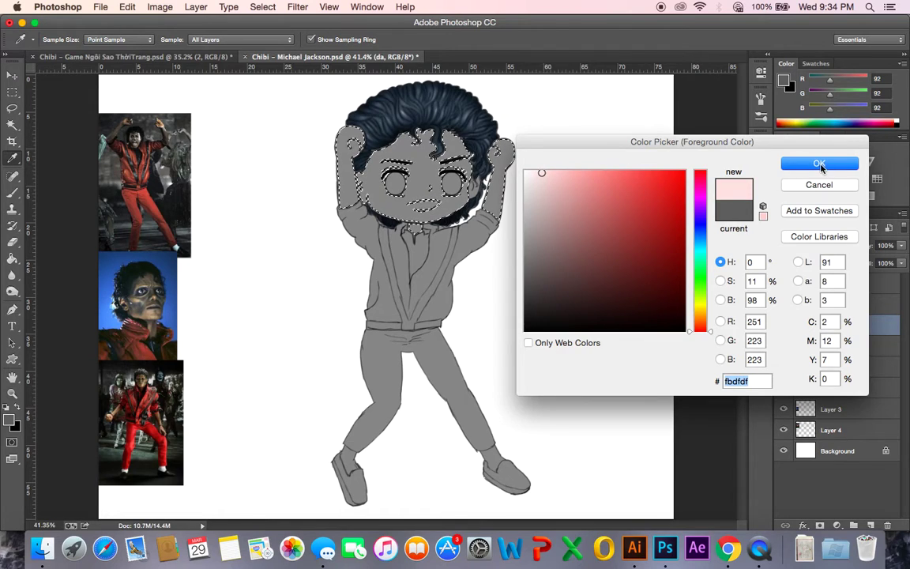
pyautogui.click(799, 163)
pyautogui.press('c')
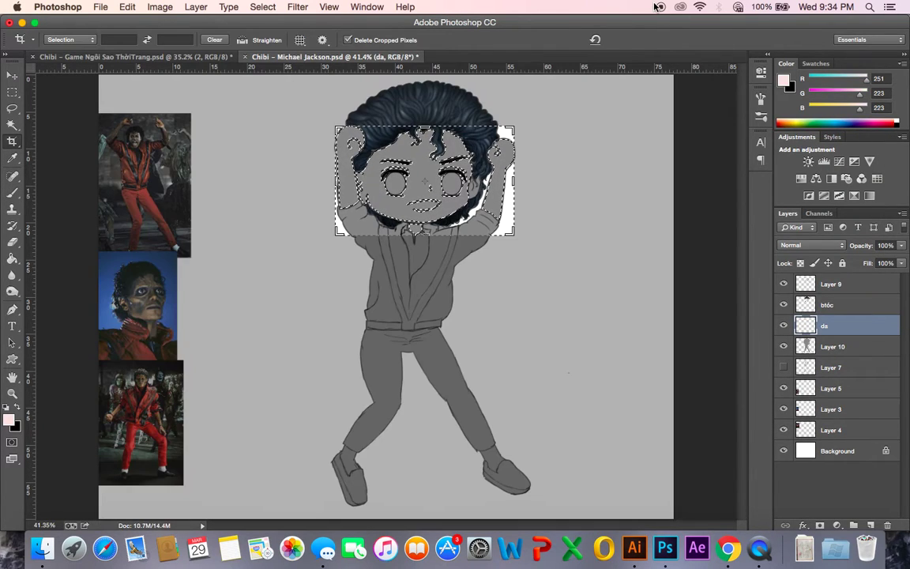
pyautogui.hotkey('alt', ']')
pyautogui.hotkey('alt', ']')
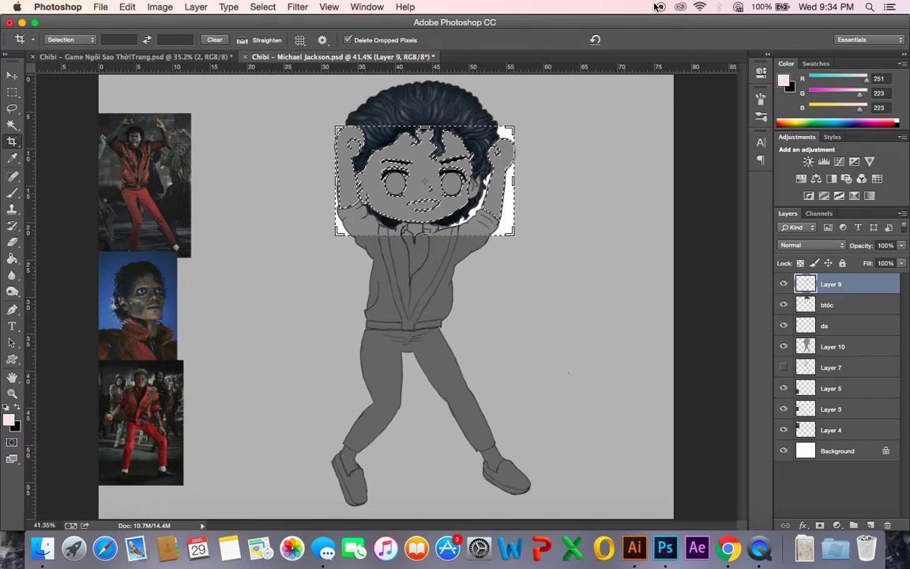
pyautogui.hotkey('alt', '[')
pyautogui.hotkey('alt', '[')
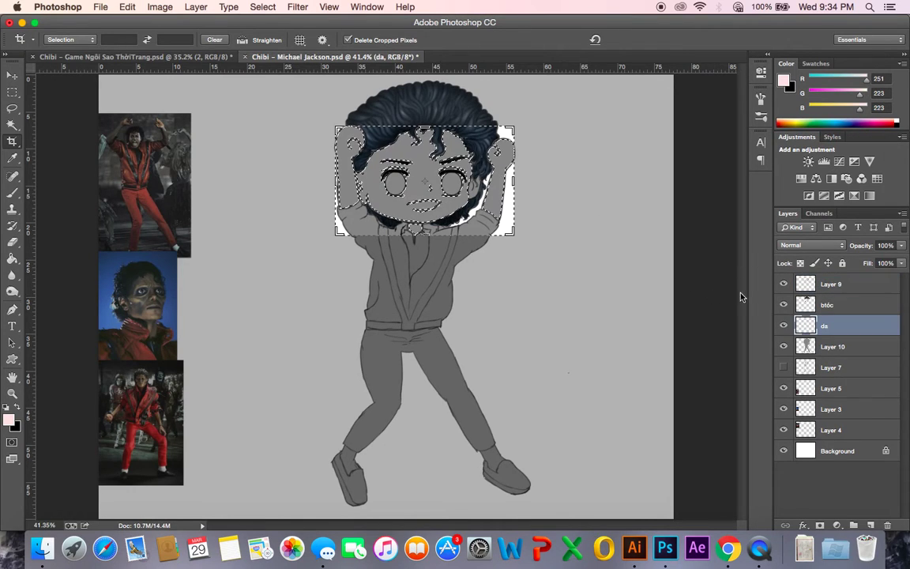
pyautogui.press('Return')
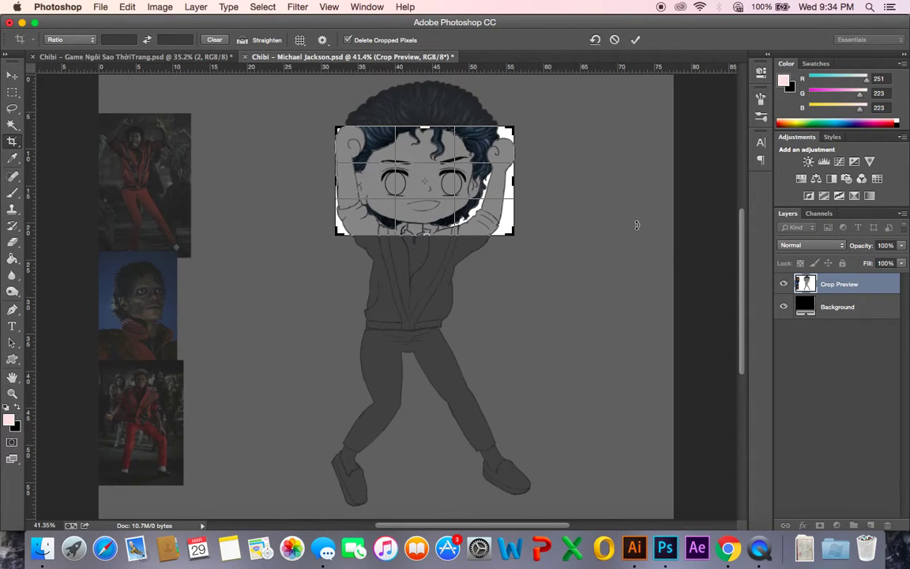
pyautogui.click(636, 40)
pyautogui.press('super+z')
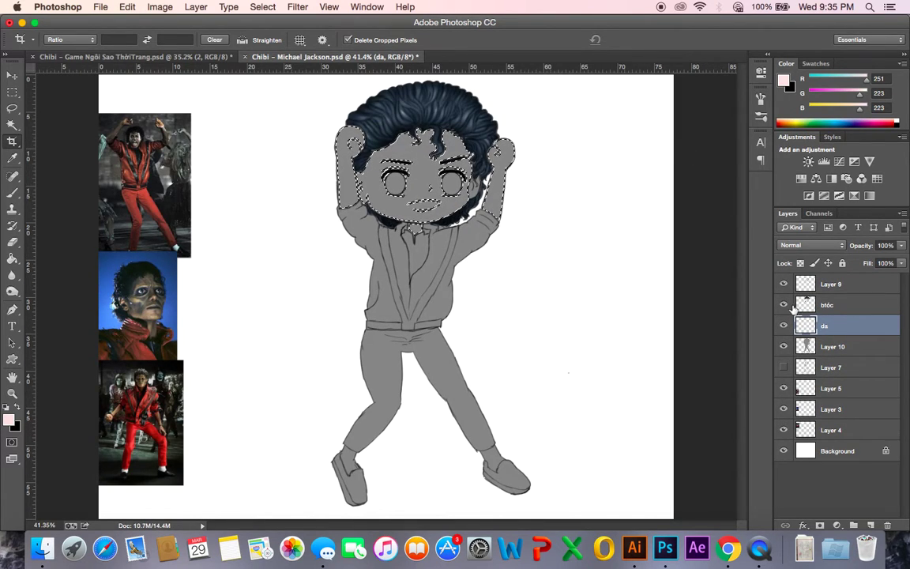
# - Swap the foreground and background colours and fill the selected skin areas with the pale pink
pyautogui.press('x')
pyautogui.press('b')
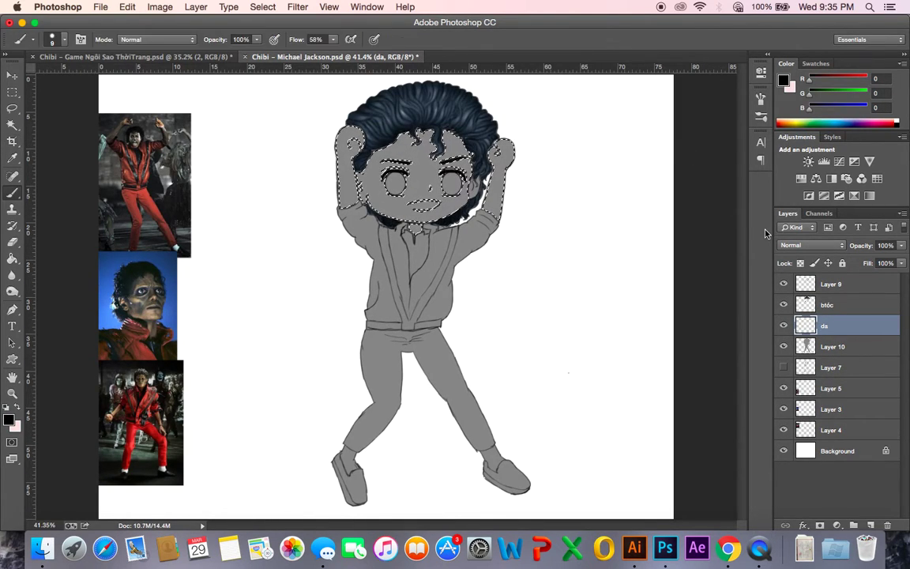
pyautogui.press('super+BackSpace')
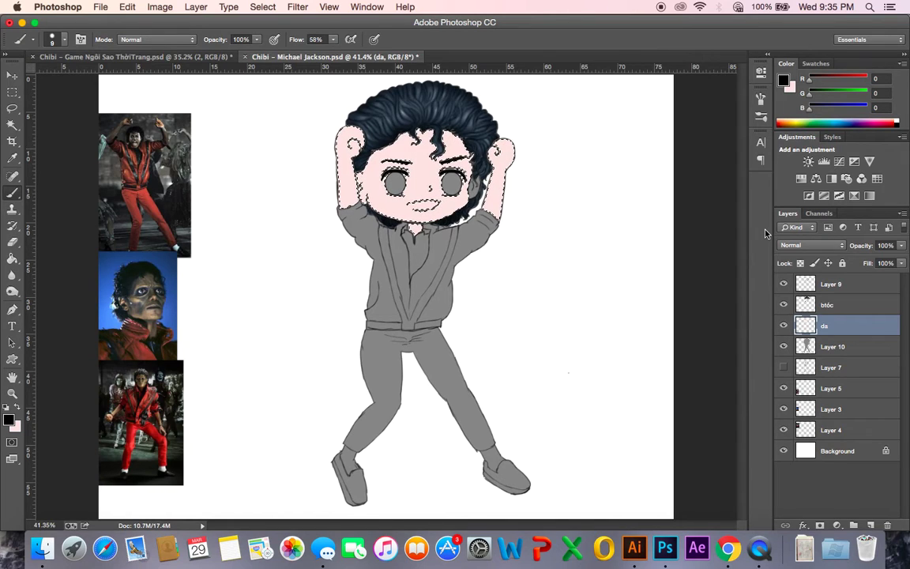
# - Set the background colour to light peach #f8e2ca, fill the selected skin areas on the da layer with it, and deselect
pyautogui.click(15, 427)
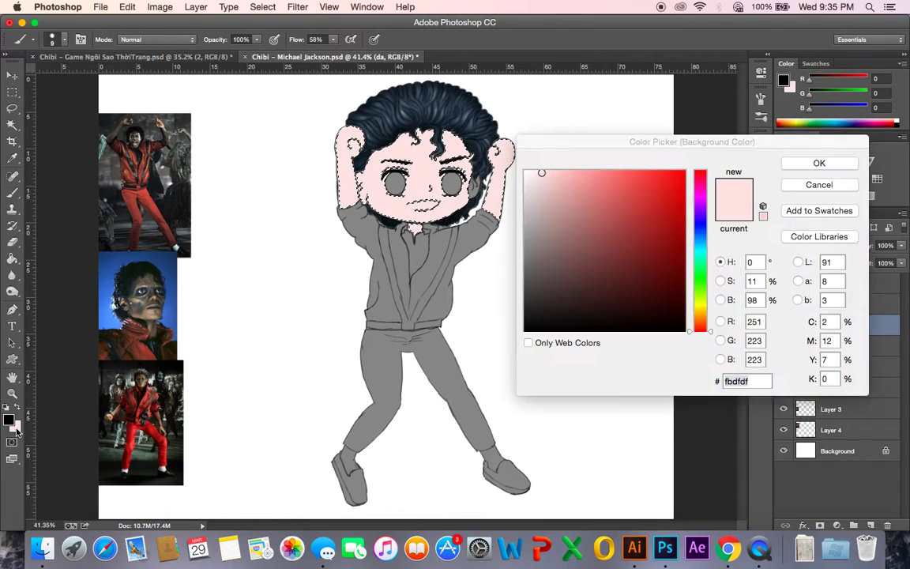
pyautogui.click(701, 319)
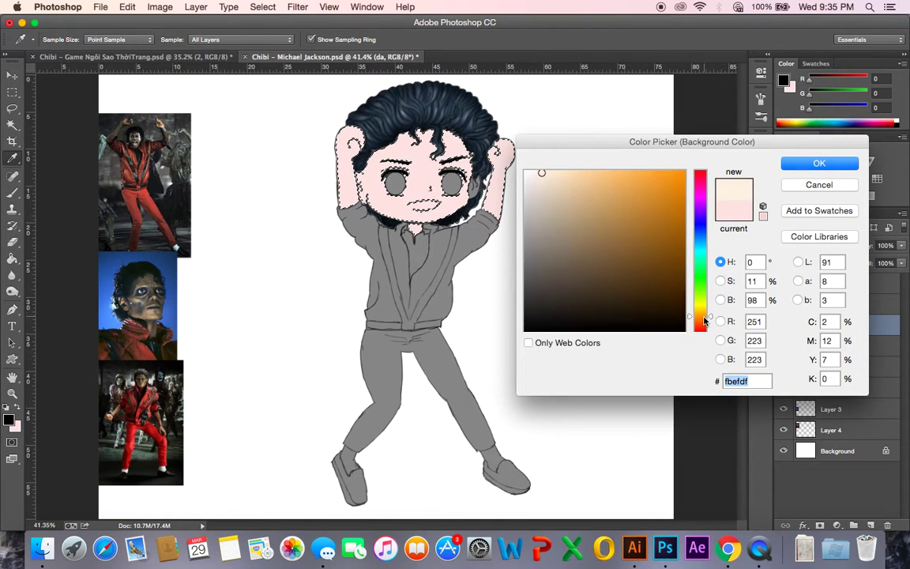
pyautogui.click(555, 175)
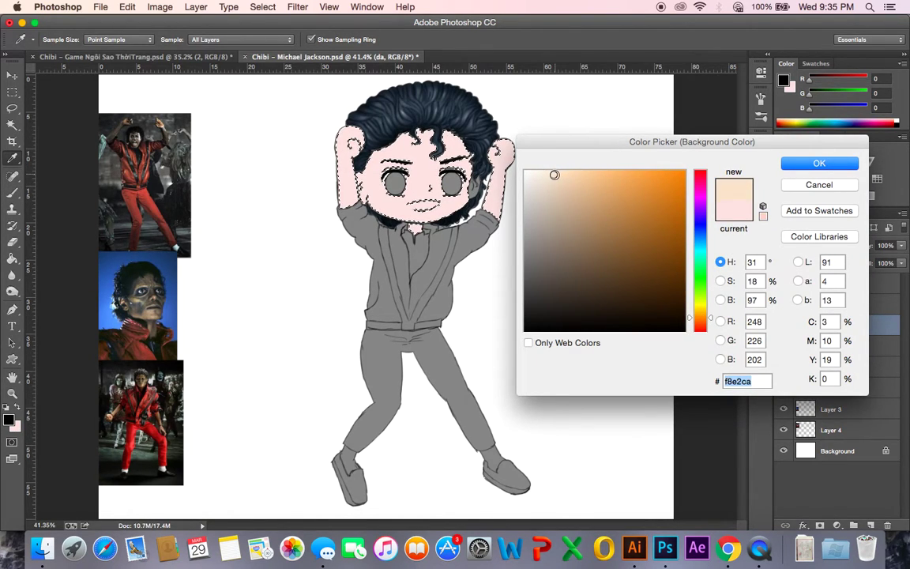
pyautogui.click(819, 162)
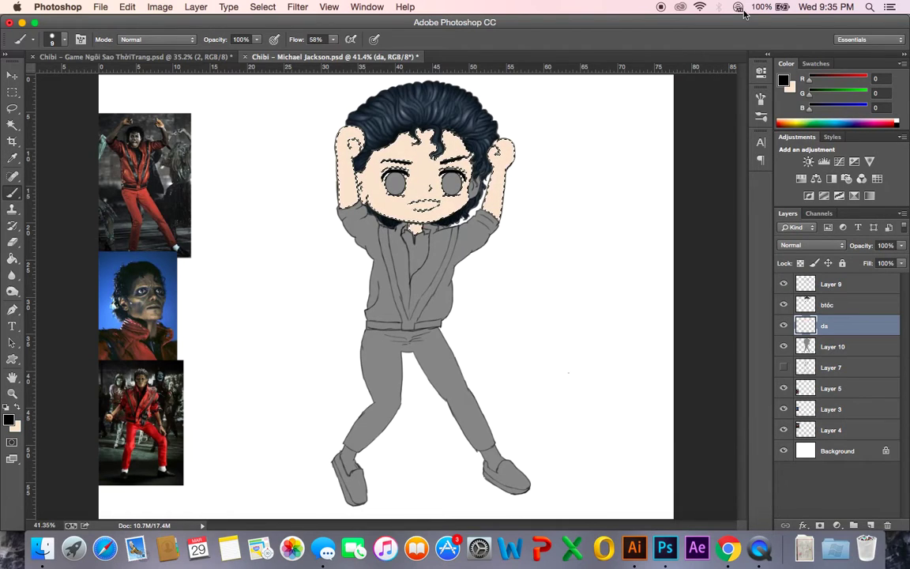
pyautogui.press('super+BackSpace')
pyautogui.press('super+d')
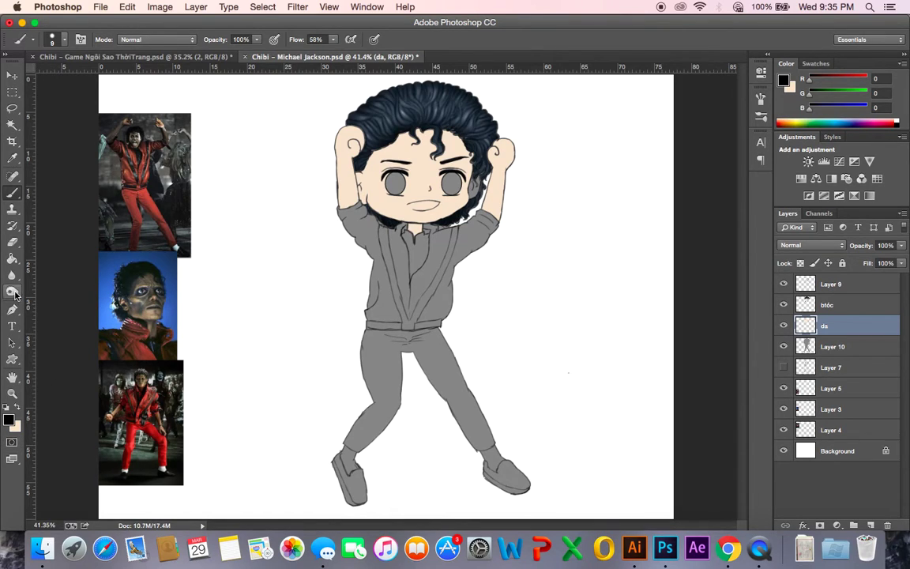
# - Set the background colour to a deeper orange skin tone, #f7c793
pyautogui.click(16, 427)
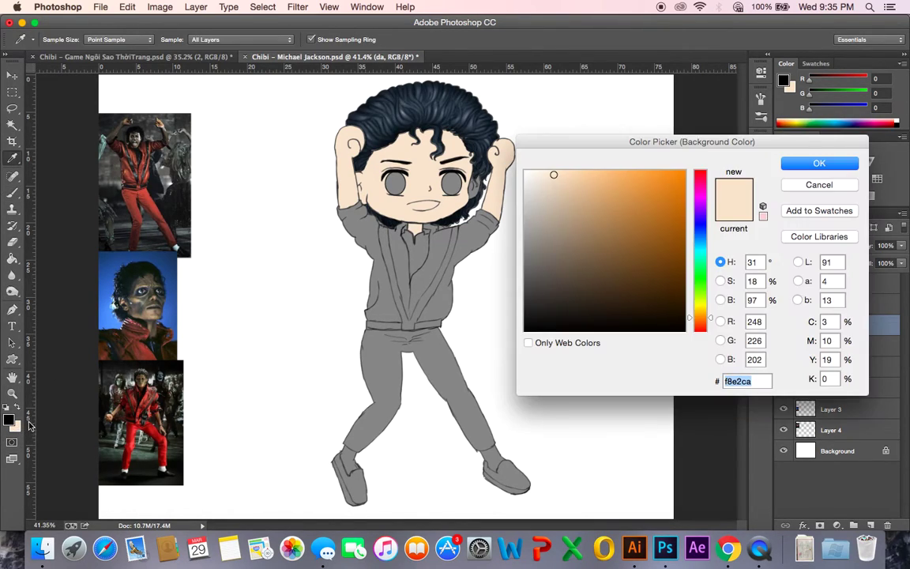
pyautogui.click(591, 177)
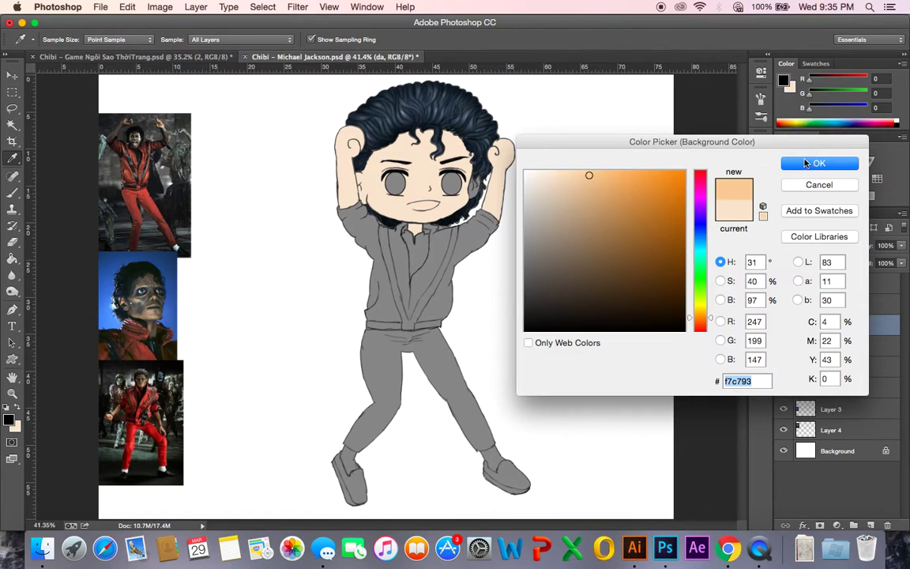
pyautogui.click(819, 163)
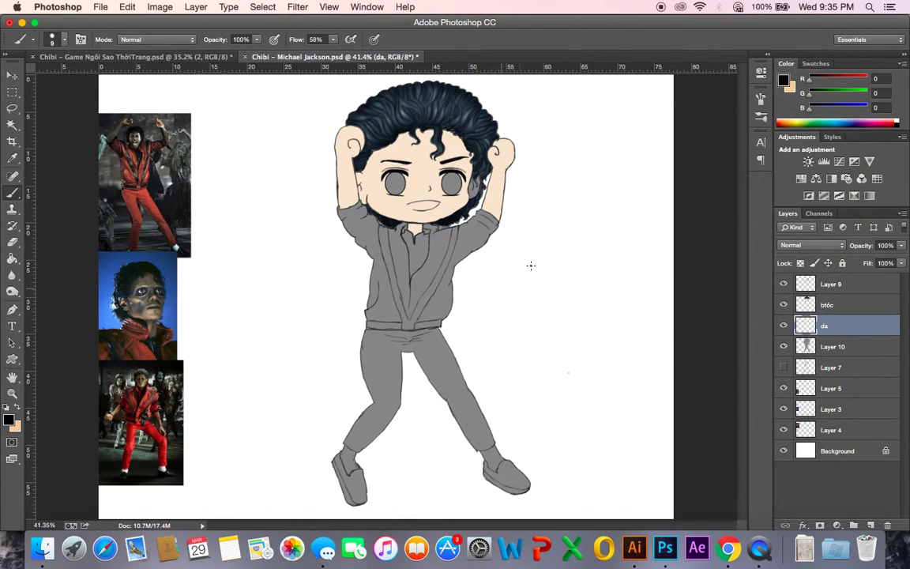
# - Choose the soft round 30-pixel brush tip for the Brush tool
pyautogui.click(760, 99)
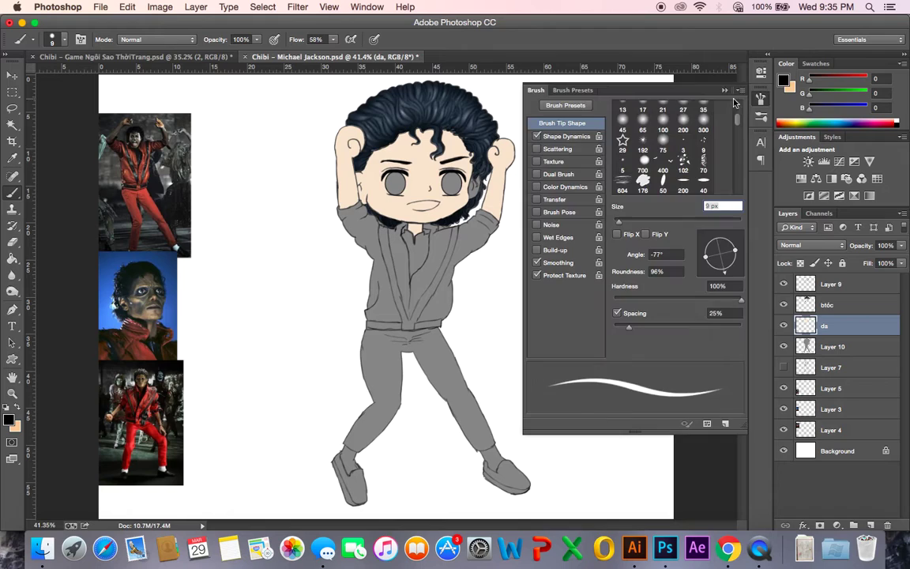
pyautogui.scroll(3, 665, 110)
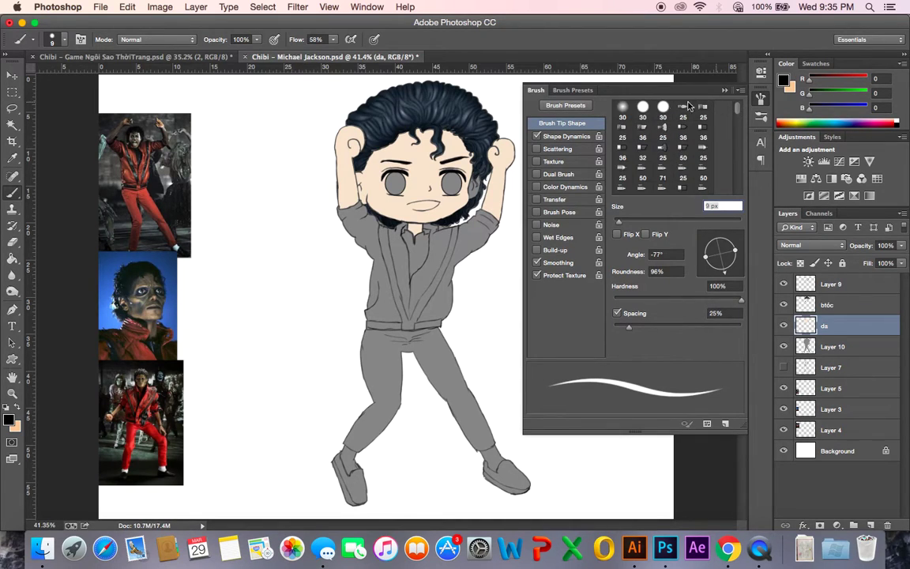
pyautogui.click(623, 109)
pyautogui.click(718, 100)
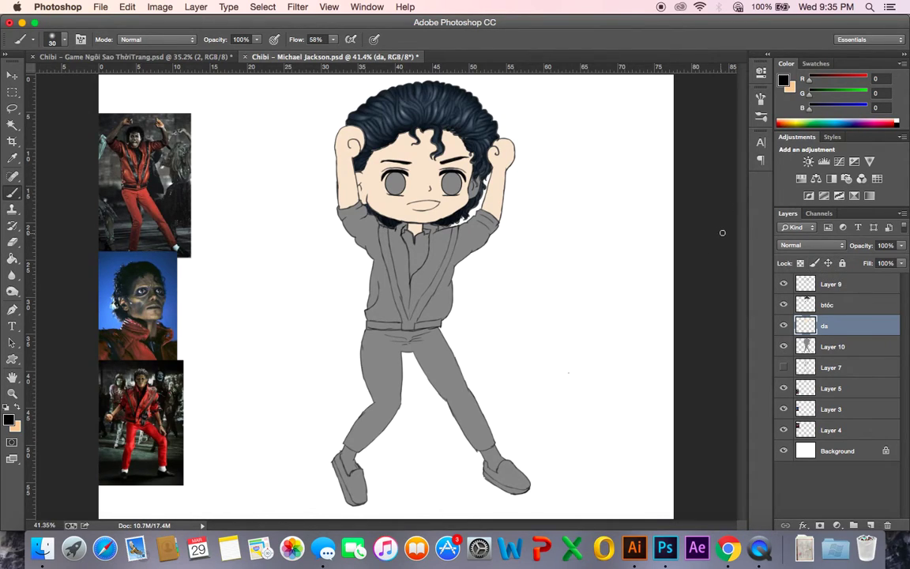
# - Swap the colours, sample the face's skin tone, and set the foreground to a slightly deeper peach, RGB 249, 212, 174
pyautogui.press('x')
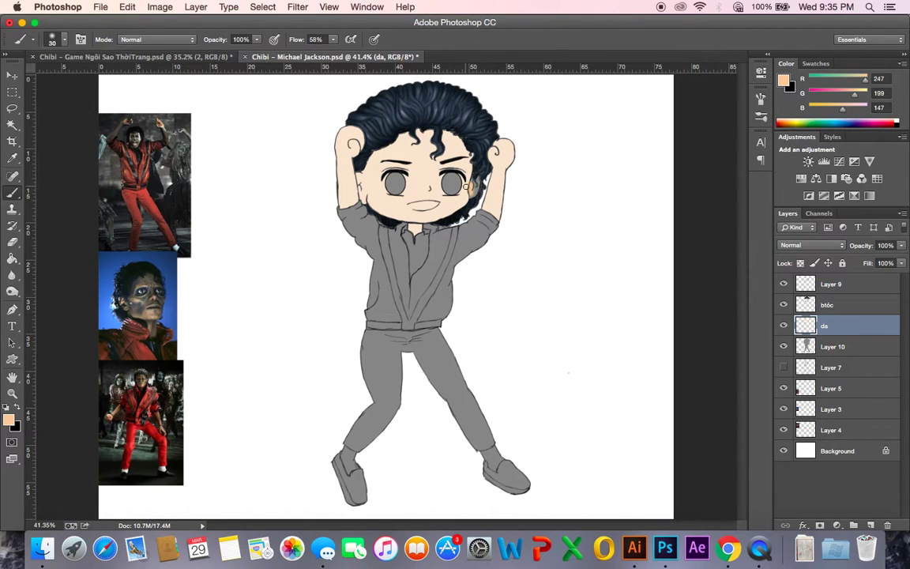
pyautogui.keyDown('alt'); pyautogui.click(419, 152); pyautogui.keyUp('alt')
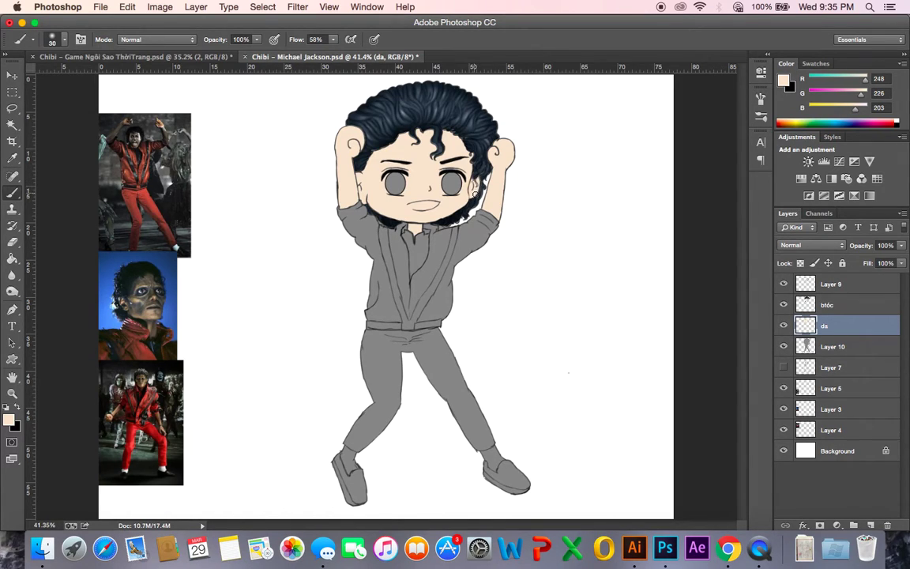
pyautogui.click(10, 421)
pyautogui.click(564, 172)
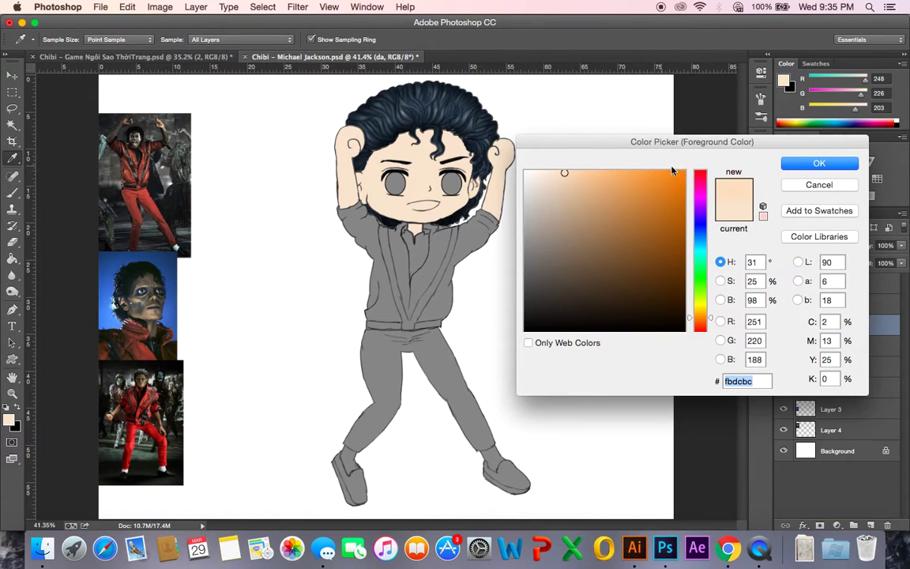
pyautogui.click(573, 174)
pyautogui.click(798, 164)
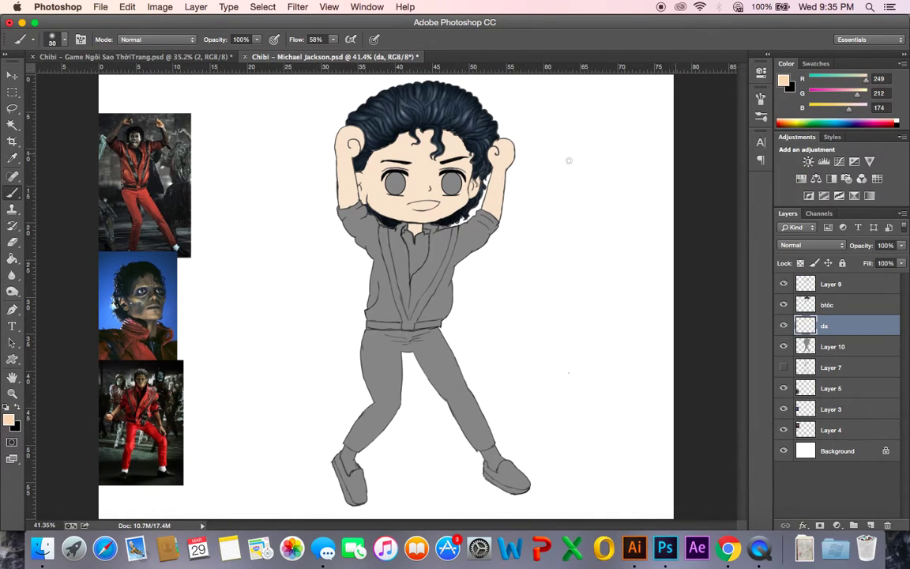
# - Set the brush opacity to 57%, undo the trial shading strokes, and lock the da layer's transparent pixels
pyautogui.click(258, 39)
pyautogui.moveTo(264, 52); pyautogui.dragTo(240, 59)
pyautogui.click(421, 40)
pyautogui.press('alt+super+z')
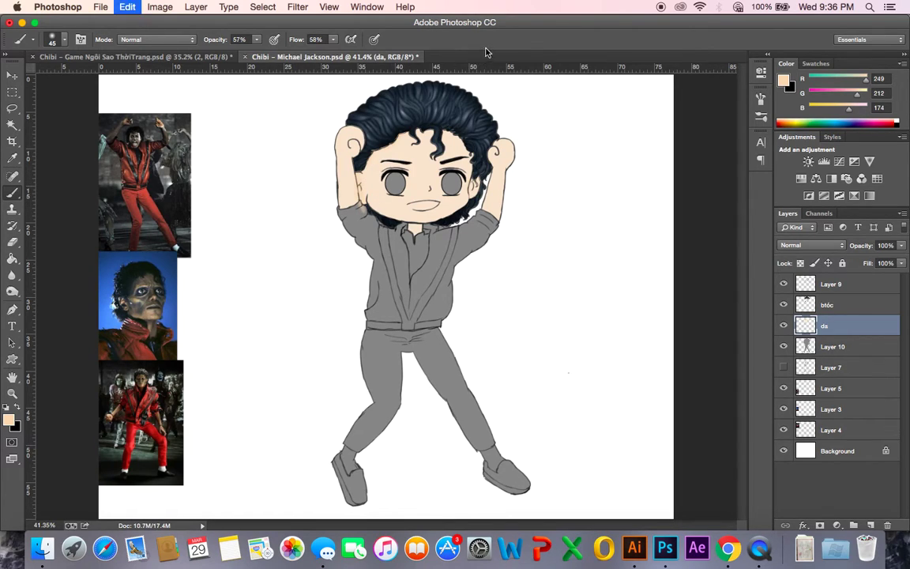
pyautogui.press('alt+super+z')
pyautogui.press('alt+super+z')
pyautogui.click(800, 263)
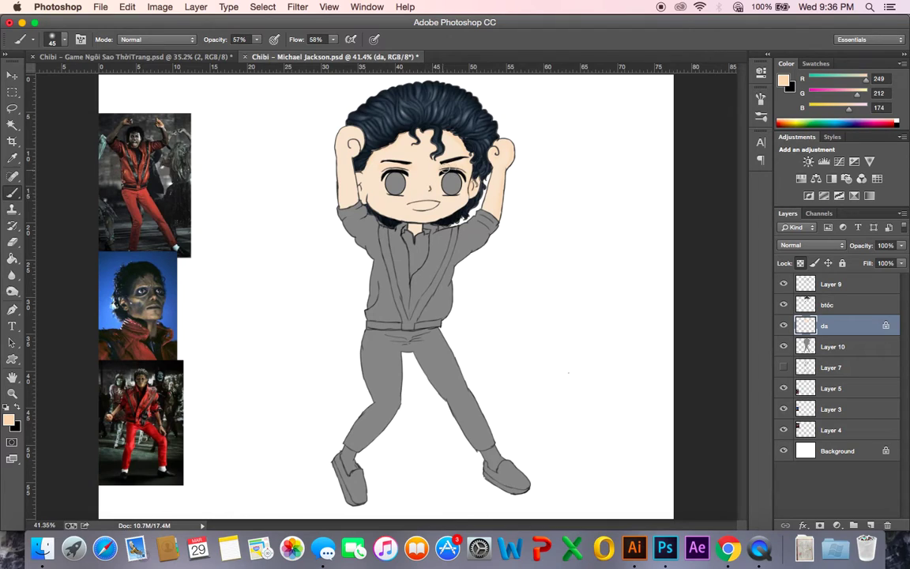
# - Set the foreground to orange peach, RGB 251, 195, 137, and softly shade the face along the hairline
pyautogui.click(9, 420)
pyautogui.click(597, 174)
pyautogui.click(819, 163)
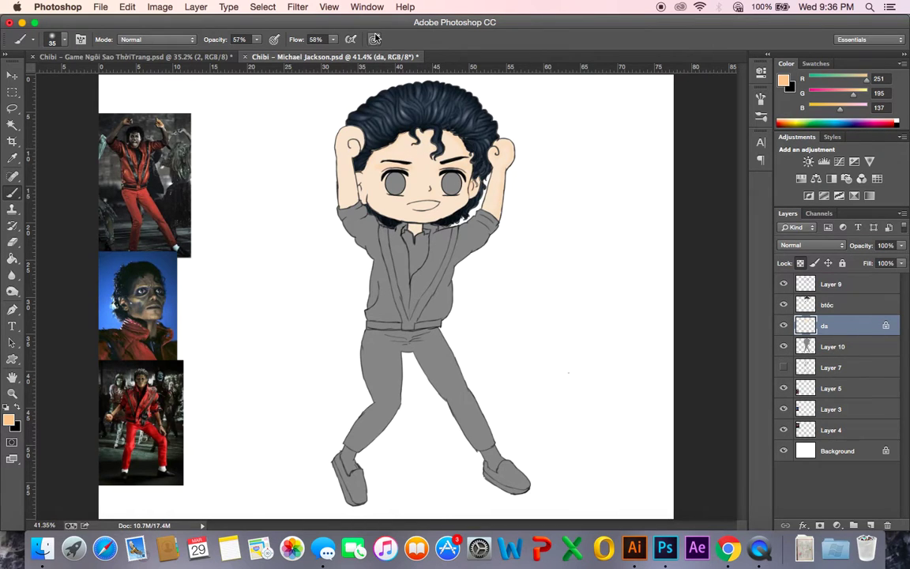
pyautogui.press('super+plus')
pyautogui.press('super+plus')
pyautogui.press('super+plus')
pyautogui.press('super+minus')
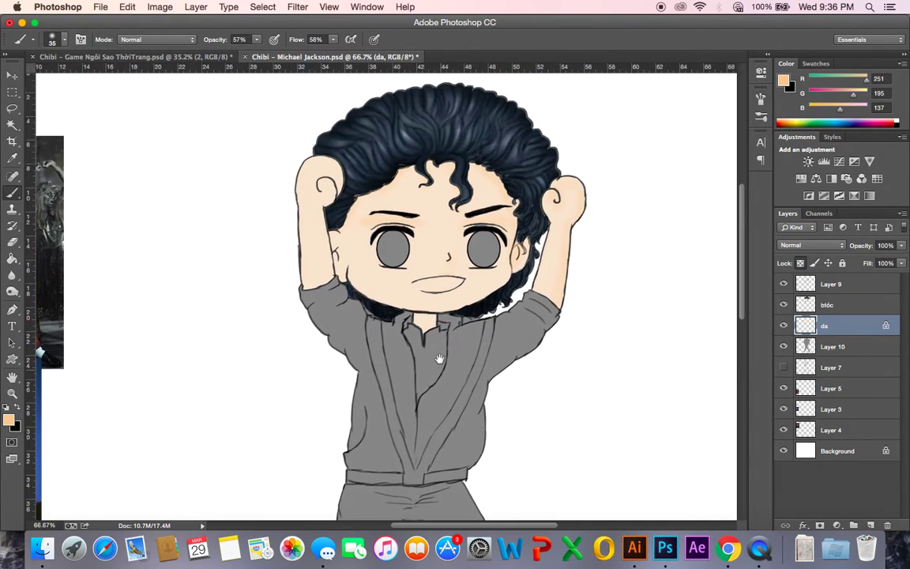
pyautogui.moveTo(447, 292); pyautogui.dragTo(445, 335)
pyautogui.press('super+plus')
pyautogui.moveTo(322, 228); pyautogui.dragTo(305, 237)
pyautogui.press('[')
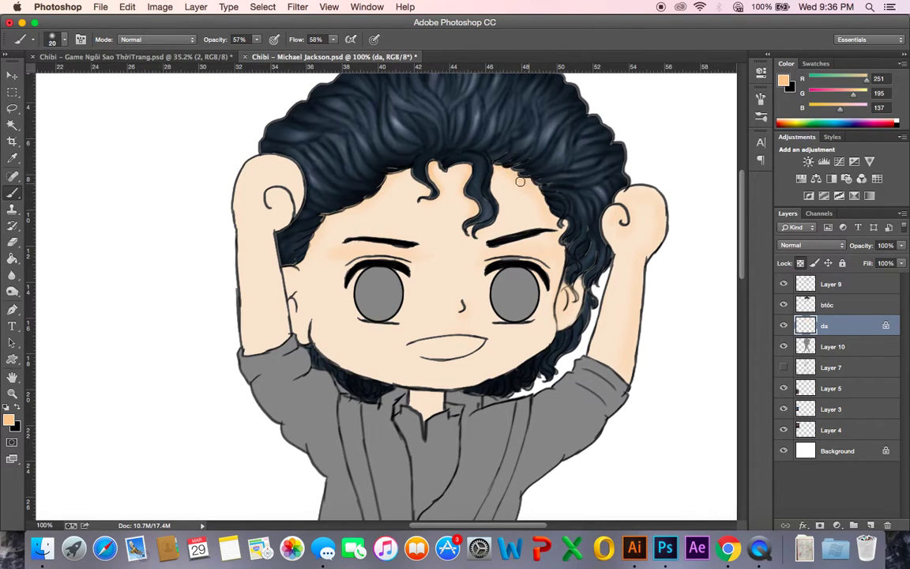
# - Shade the forehead, upper eyelids and both cheeks in orange peach with the brush enlarged to 45 pixels
pyautogui.press(']')
pyautogui.press(']')
pyautogui.press(']')
pyautogui.press(']')
pyautogui.press(']')
pyautogui.moveTo(473, 180)
pyautogui.mouseDown()
pyautogui.moveTo(474, 224)
pyautogui.moveTo(506, 208)
pyautogui.moveTo(497, 205)
pyautogui.moveTo(492, 172)
pyautogui.moveTo(524, 181)
pyautogui.moveTo(560, 222)
pyautogui.moveTo(532, 191)
pyautogui.moveTo(549, 213)
pyautogui.moveTo(569, 296)
pyautogui.moveTo(564, 305)
pyautogui.moveTo(557, 242)
pyautogui.moveTo(553, 324)
pyautogui.moveTo(539, 344)
pyautogui.moveTo(491, 371)
pyautogui.moveTo(406, 380)
pyautogui.moveTo(339, 368)
pyautogui.moveTo(316, 345)
pyautogui.moveTo(312, 303)
pyautogui.moveTo(290, 296)
pyautogui.moveTo(294, 311)
pyautogui.moveTo(291, 298)
pyautogui.moveTo(402, 262)
pyautogui.moveTo(360, 271)
pyautogui.moveTo(365, 255)
pyautogui.moveTo(396, 250)
pyautogui.moveTo(338, 255)
pyautogui.mouseUp()
pyautogui.moveTo(501, 259); pyautogui.dragTo(517, 249)
pyautogui.moveTo(348, 328)
pyautogui.mouseDown()
pyautogui.moveTo(357, 321)
pyautogui.moveTo(359, 331)
pyautogui.mouseUp()
pyautogui.moveTo(525, 334)
pyautogui.mouseDown()
pyautogui.moveTo(499, 331)
pyautogui.moveTo(518, 336)
pyautogui.moveTo(551, 321)
pyautogui.mouseUp()
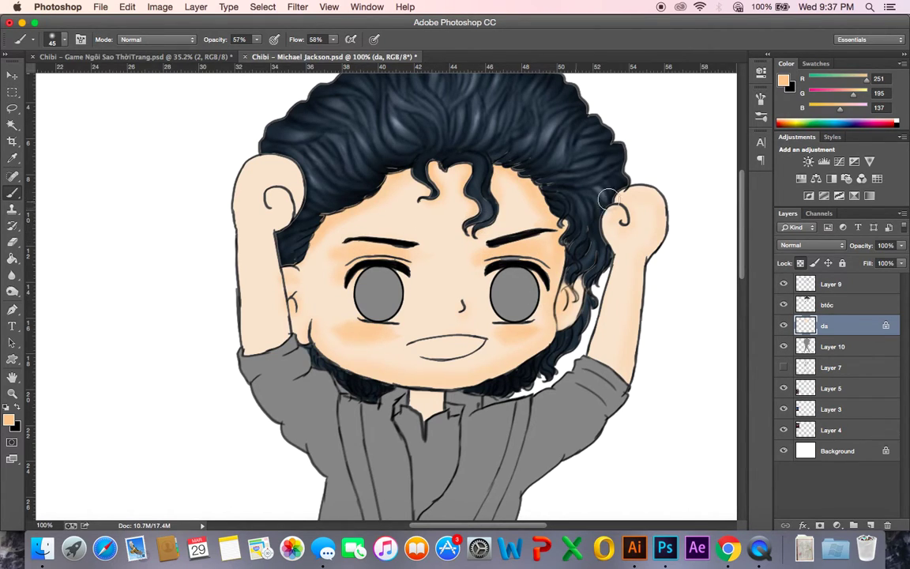
# - Unlock the da layer's transparent pixels and sample the light and orange skin tones for a 15-pixel brush
pyautogui.click(801, 264)
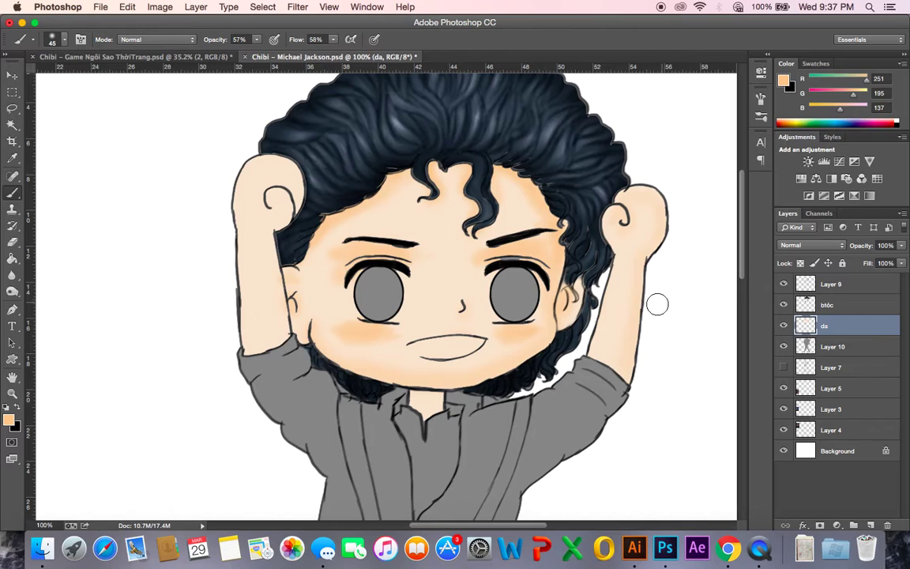
pyautogui.keyDown('alt'); pyautogui.click(473, 278); pyautogui.keyUp('alt')
pyautogui.press('[')
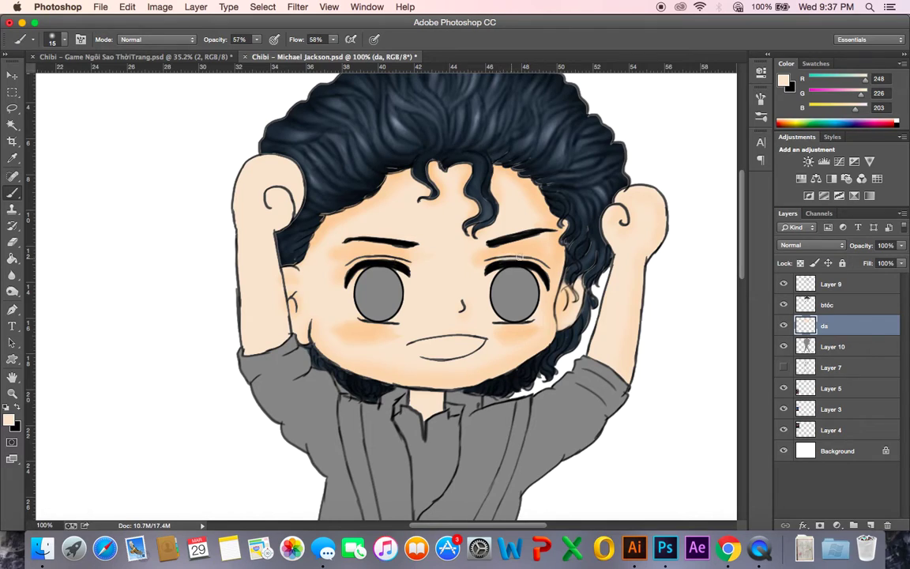
pyautogui.keyDown('alt'); pyautogui.click(467, 223); pyautogui.keyUp('alt')
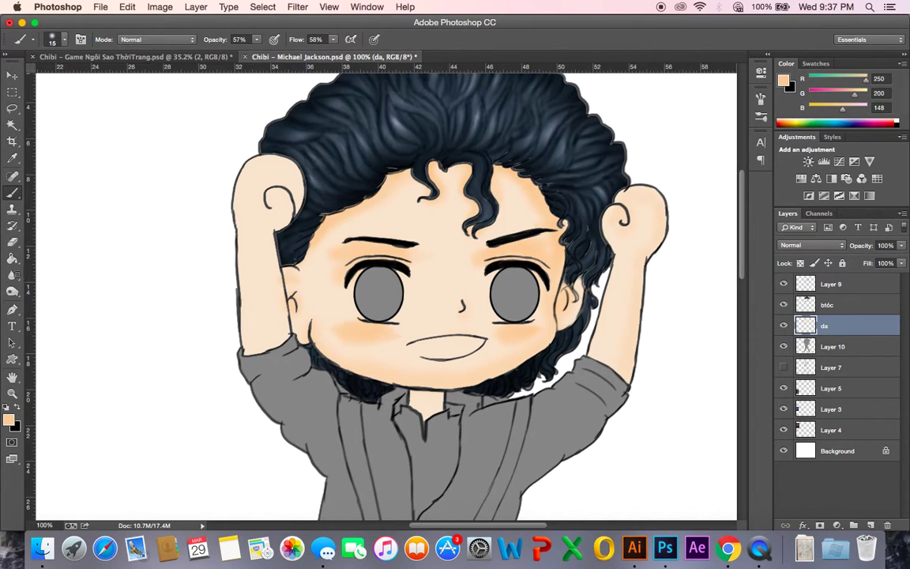
# - Soften the shading on the cheeks, eyelids and forehead using the Blur tool at 40 pixels
pyautogui.click(12, 275)
pyautogui.press(']')
pyautogui.press(']')
pyautogui.press(']')
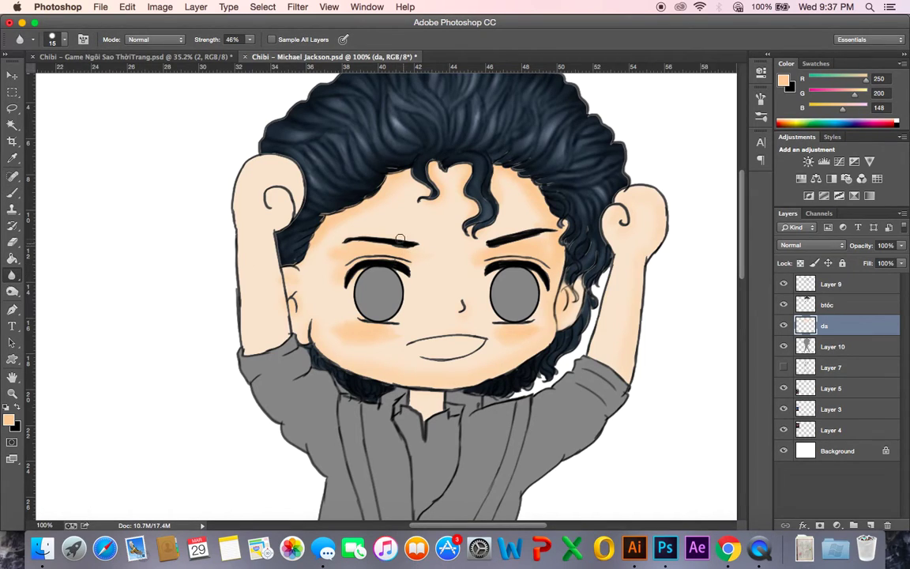
pyautogui.moveTo(335, 253)
pyautogui.mouseDown()
pyautogui.moveTo(358, 219)
pyautogui.moveTo(318, 243)
pyautogui.moveTo(334, 226)
pyautogui.moveTo(308, 260)
pyautogui.moveTo(381, 189)
pyautogui.moveTo(358, 213)
pyautogui.moveTo(393, 190)
pyautogui.moveTo(329, 233)
pyautogui.moveTo(368, 202)
pyautogui.moveTo(343, 254)
pyautogui.moveTo(352, 266)
pyautogui.moveTo(418, 253)
pyautogui.moveTo(345, 246)
pyautogui.moveTo(337, 325)
pyautogui.moveTo(399, 329)
pyautogui.moveTo(327, 334)
pyautogui.moveTo(388, 352)
pyautogui.mouseUp()
pyautogui.moveTo(509, 339)
pyautogui.mouseDown()
pyautogui.moveTo(534, 332)
pyautogui.moveTo(516, 334)
pyautogui.mouseUp()
pyautogui.moveTo(549, 224)
pyautogui.mouseDown()
pyautogui.moveTo(539, 250)
pyautogui.moveTo(535, 240)
pyautogui.moveTo(474, 264)
pyautogui.mouseUp()
pyautogui.moveTo(524, 185)
pyautogui.mouseDown()
pyautogui.moveTo(559, 236)
pyautogui.moveTo(522, 192)
pyautogui.moveTo(499, 205)
pyautogui.moveTo(503, 168)
pyautogui.moveTo(527, 198)
pyautogui.moveTo(467, 193)
pyautogui.moveTo(471, 181)
pyautogui.moveTo(435, 167)
pyautogui.moveTo(416, 250)
pyautogui.moveTo(371, 275)
pyautogui.moveTo(348, 247)
pyautogui.moveTo(355, 240)
pyautogui.moveTo(325, 279)
pyautogui.moveTo(336, 234)
pyautogui.moveTo(309, 191)
pyautogui.moveTo(347, 235)
pyautogui.moveTo(319, 247)
pyautogui.moveTo(327, 228)
pyautogui.moveTo(315, 255)
pyautogui.moveTo(347, 216)
pyautogui.moveTo(334, 264)
pyautogui.mouseUp()
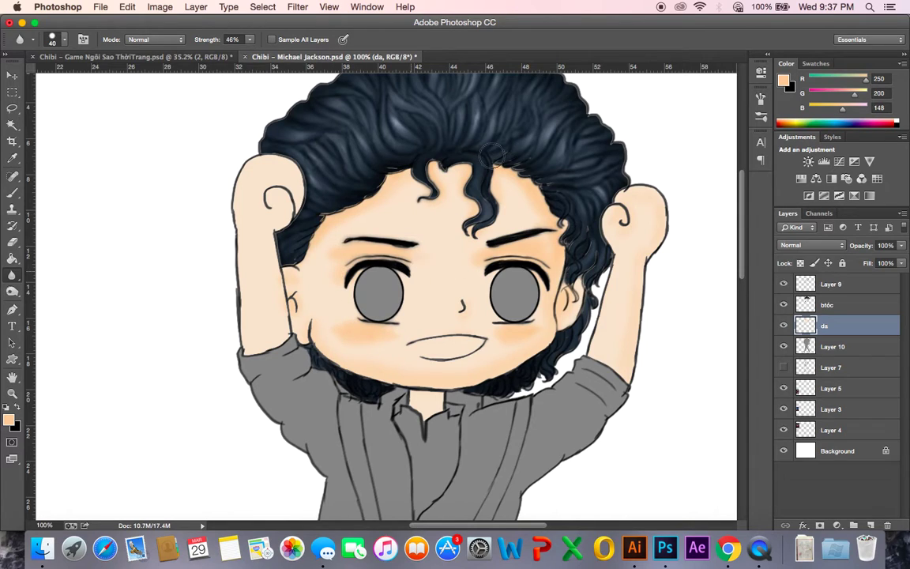
# - Blend the shading between the hairline and the outer end of the left-hand eyebrow with a 30-pixel brush and sampled skin tones
pyautogui.press('b')
pyautogui.press(']')
pyautogui.press(']')
pyautogui.press(']')
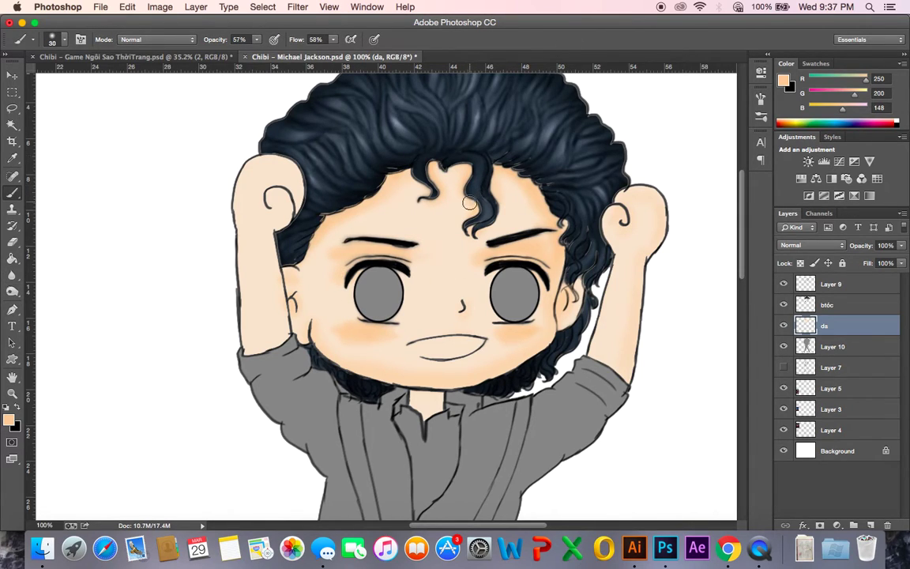
pyautogui.keyDown('alt'); pyautogui.click(298, 215); pyautogui.keyUp('alt')
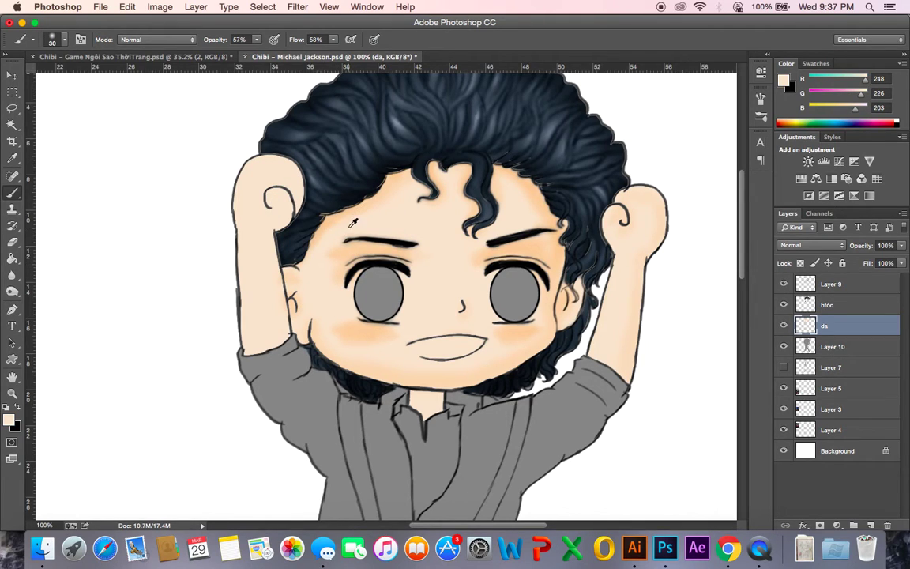
pyautogui.keyDown('alt'); pyautogui.click(317, 248); pyautogui.keyUp('alt')
pyautogui.keyDown('alt'); pyautogui.click(333, 229); pyautogui.keyUp('alt')
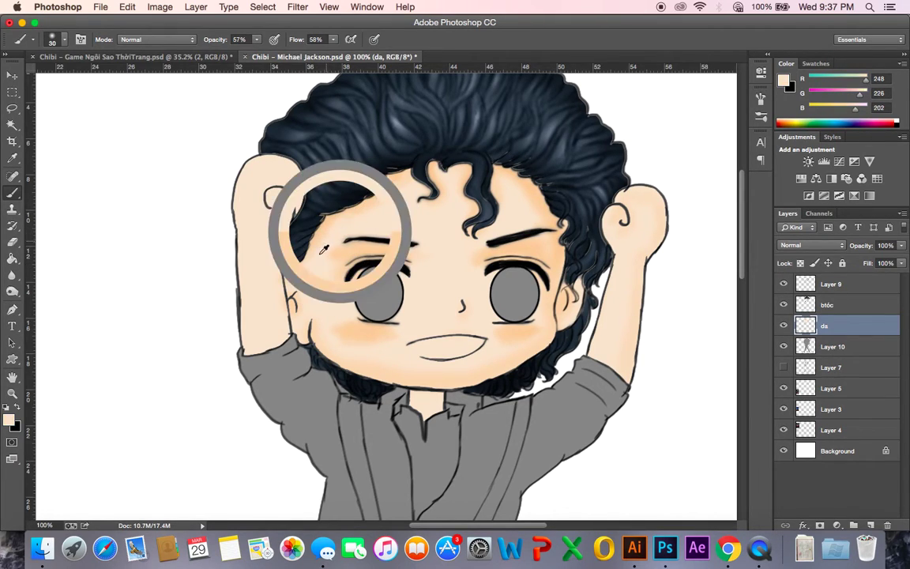
pyautogui.keyDown('alt'); pyautogui.click(351, 205); pyautogui.keyUp('alt')
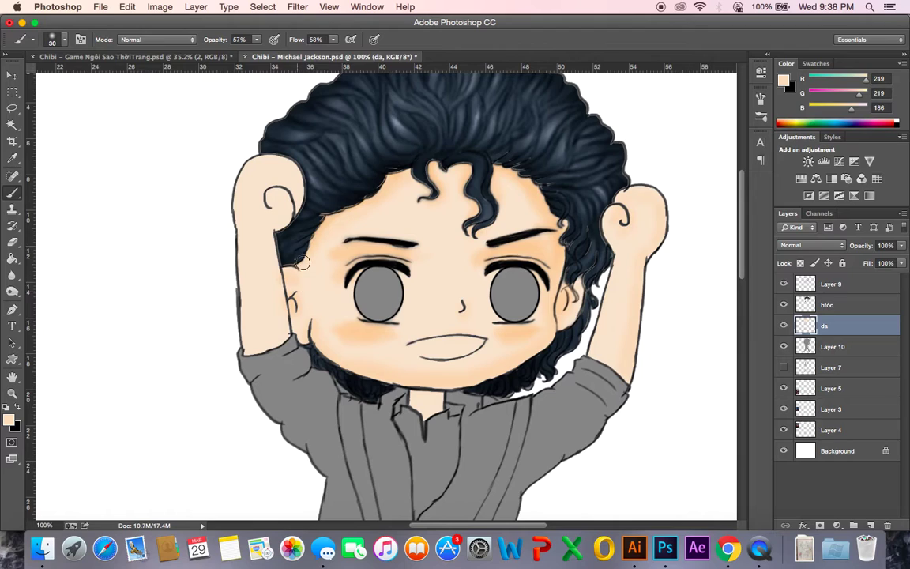
pyautogui.keyDown('alt'); pyautogui.click(339, 242); pyautogui.keyUp('alt')
pyautogui.keyDown('alt'); pyautogui.click(342, 262); pyautogui.keyUp('alt')
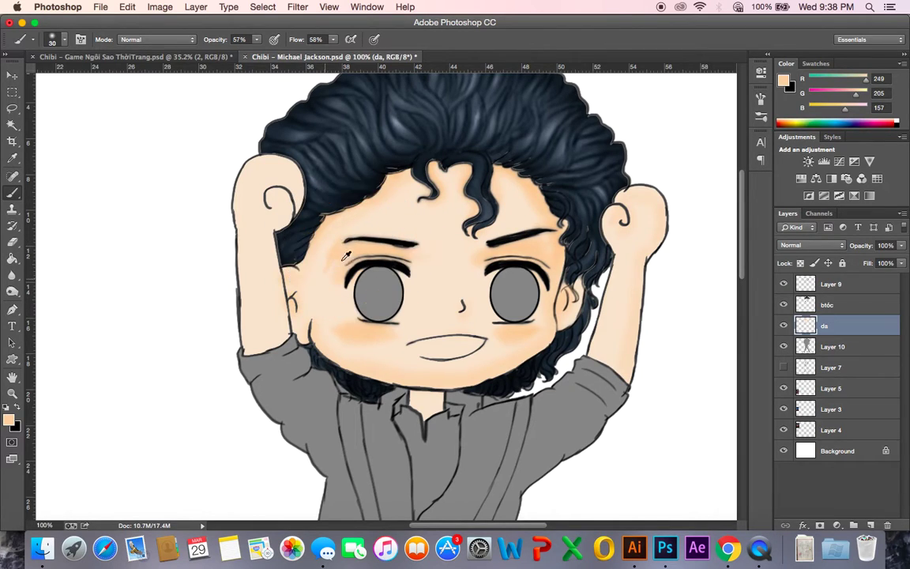
pyautogui.keyDown('alt'); pyautogui.click(326, 260); pyautogui.keyUp('alt')
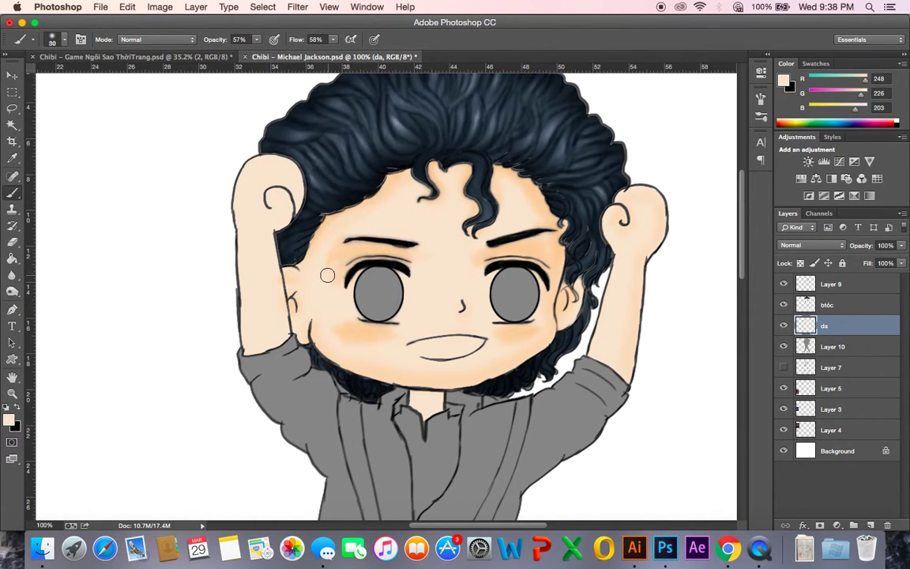
# - Enlarge the brush to 60 pixels and smooth the temple and left-hand eyelid shading with sampled light peach
pyautogui.press(']')
pyautogui.press(']')
pyautogui.keyDown('alt'); pyautogui.click(316, 220); pyautogui.keyUp('alt')
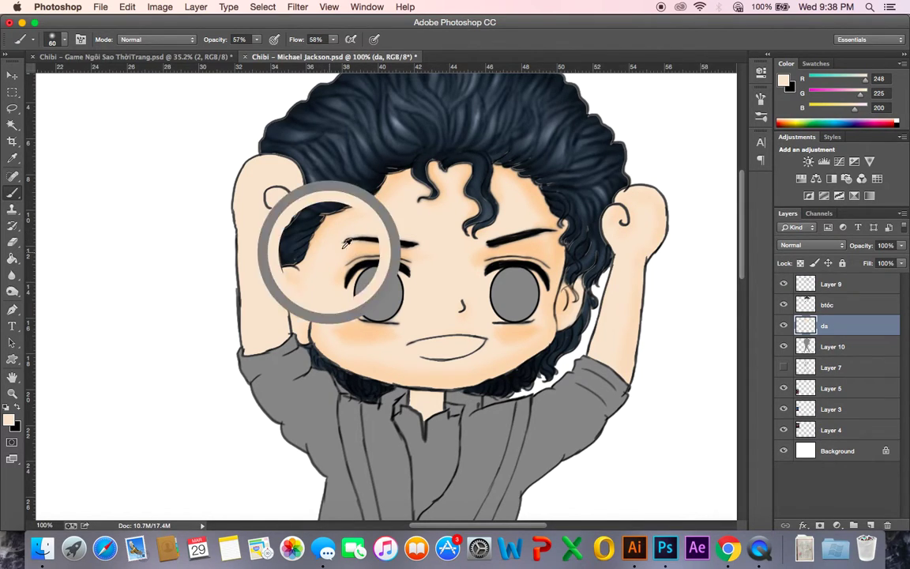
pyautogui.keyDown('alt'); pyautogui.click(352, 226); pyautogui.keyUp('alt')
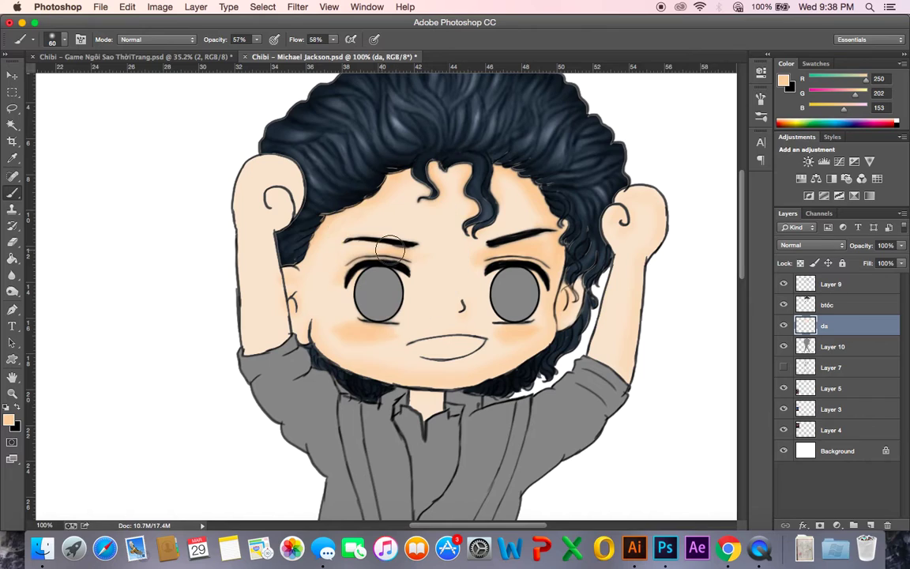
pyautogui.keyDown('alt'); pyautogui.click(365, 249); pyautogui.keyUp('alt')
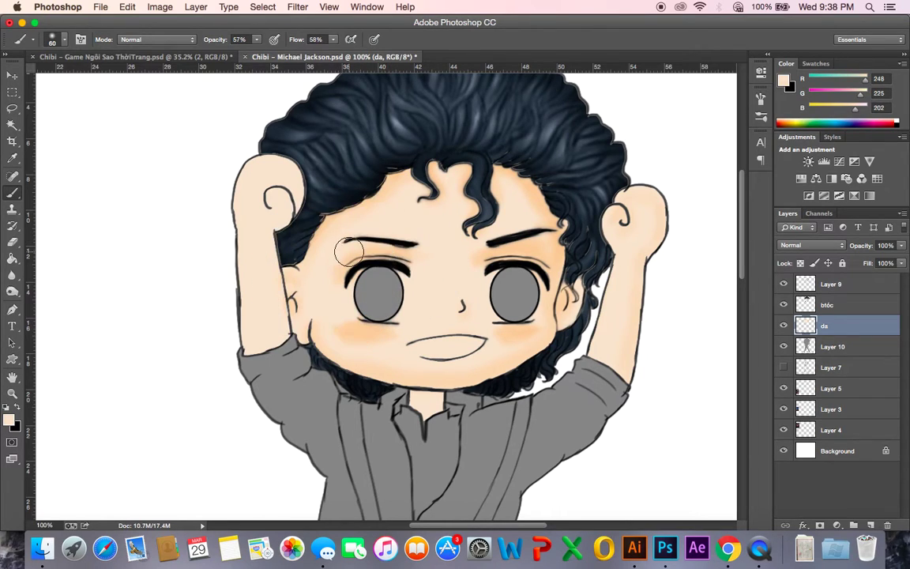
pyautogui.moveTo(409, 247); pyautogui.dragTo(383, 267)
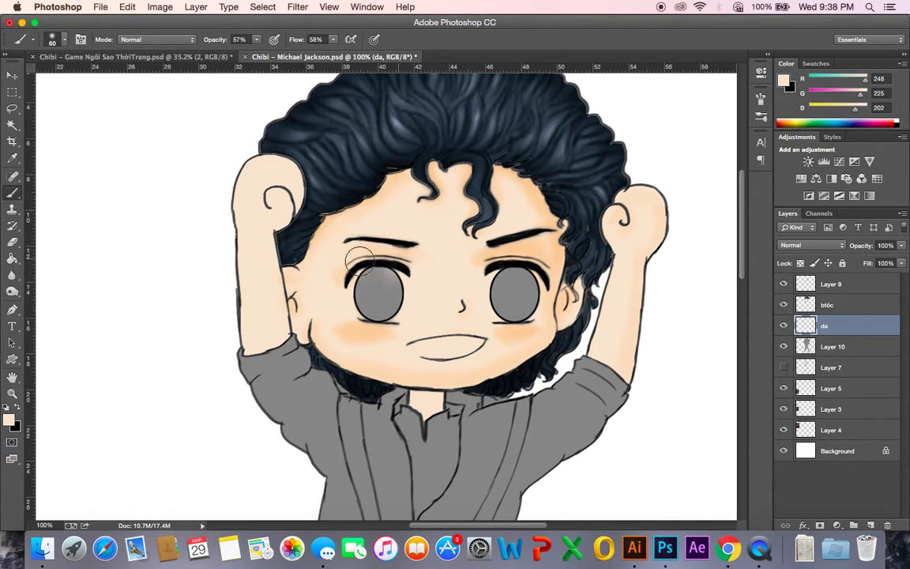
# - Even out the forehead and cheek shading with sampled peach tones and lock the da layer's transparent pixels
pyautogui.keyDown('alt'); pyautogui.click(381, 174); pyautogui.keyUp('alt')
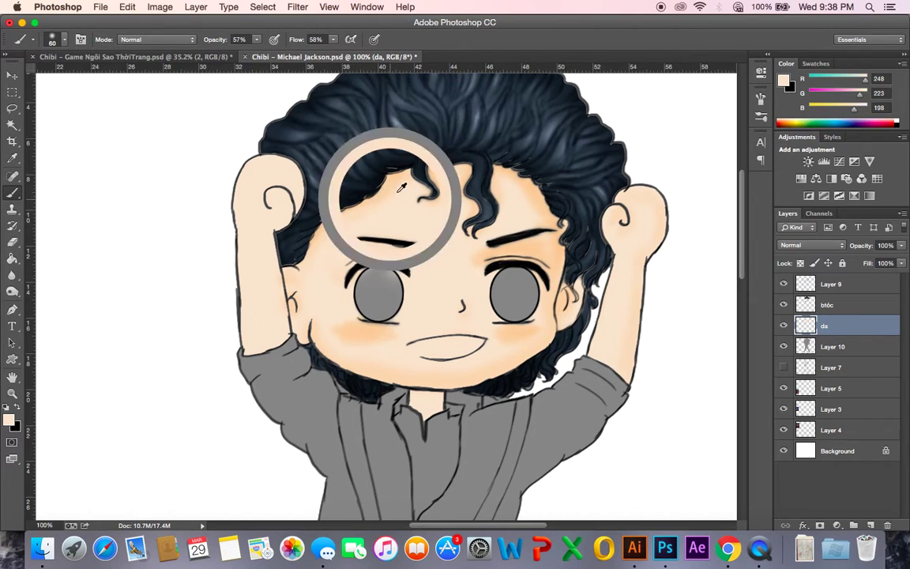
pyautogui.moveTo(389, 207)
pyautogui.mouseDown()
pyautogui.moveTo(440, 181)
pyautogui.moveTo(438, 208)
pyautogui.moveTo(461, 207)
pyautogui.moveTo(490, 250)
pyautogui.mouseUp()
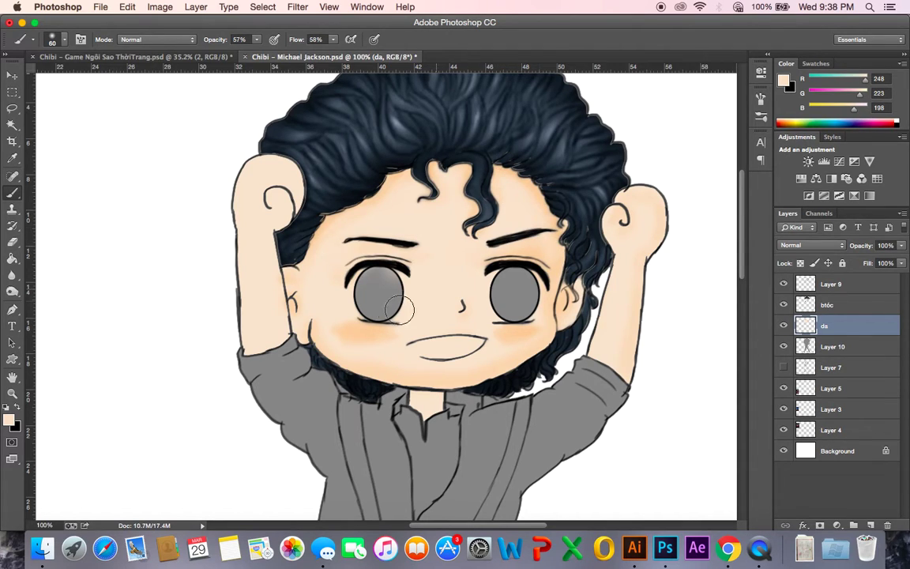
pyautogui.moveTo(358, 340)
pyautogui.mouseDown()
pyautogui.moveTo(388, 329)
pyautogui.moveTo(344, 317)
pyautogui.moveTo(411, 324)
pyautogui.moveTo(375, 340)
pyautogui.moveTo(355, 331)
pyautogui.moveTo(406, 363)
pyautogui.mouseUp()
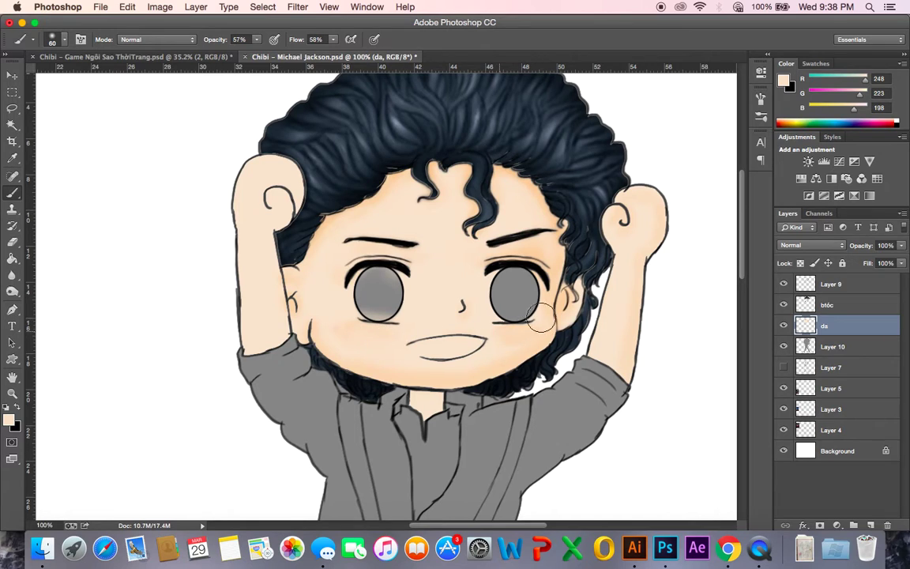
pyautogui.click(800, 263)
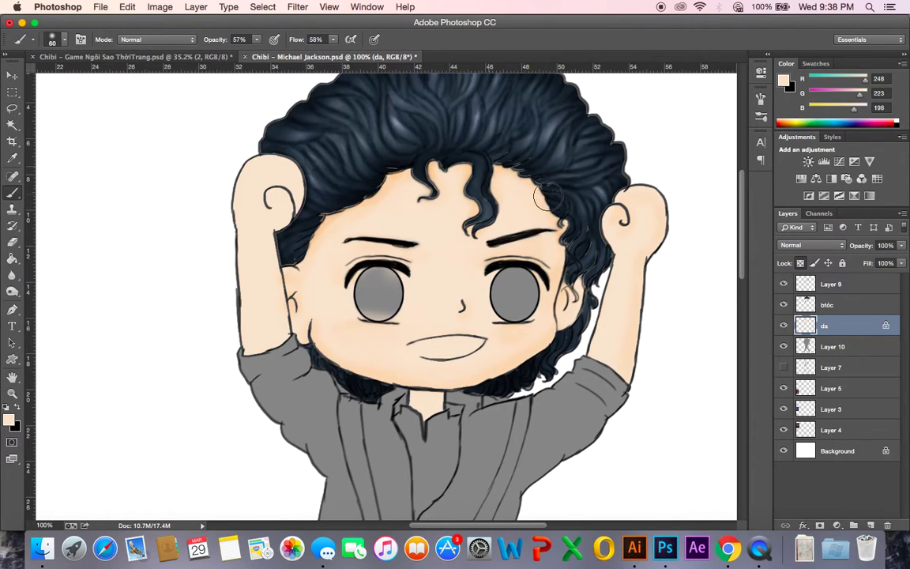
pyautogui.keyDown('alt'); pyautogui.click(397, 167); pyautogui.keyUp('alt')
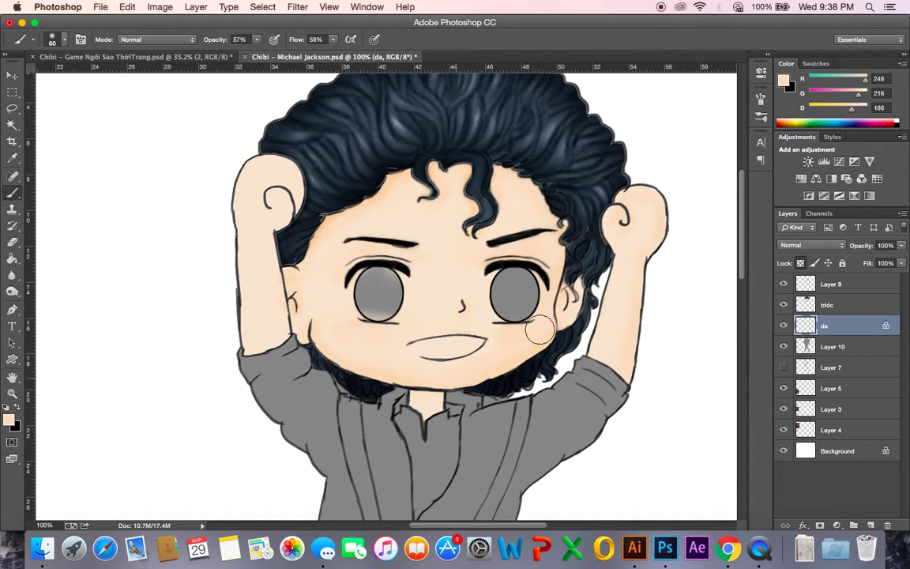
# - Burn soft shadows into the forehead along the hairline at 19% exposure with a 90-pixel tip
pyautogui.click(11, 291)
pyautogui.click(233, 40)
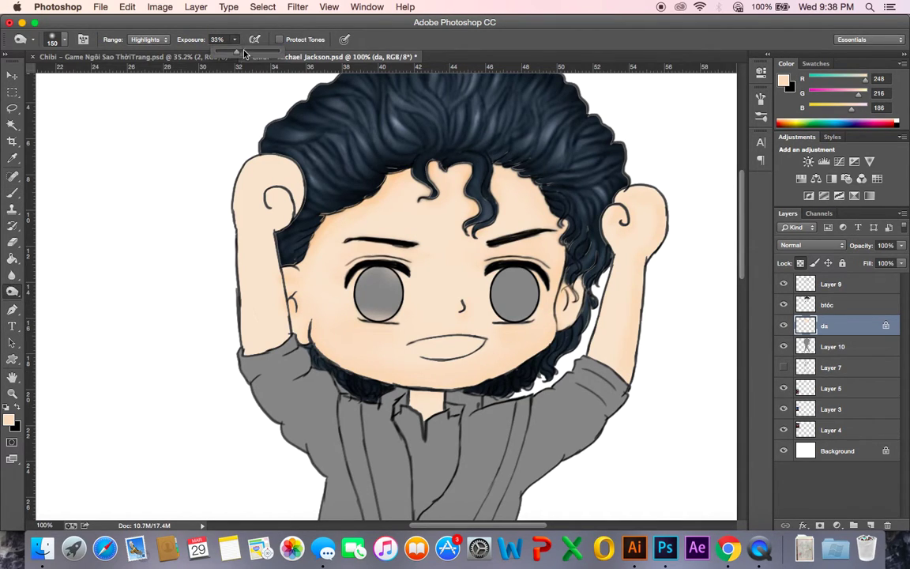
pyautogui.moveTo(228, 55); pyautogui.dragTo(226, 55)
pyautogui.click(440, 50)
pyautogui.press('[')
pyautogui.press('[')
pyautogui.press('[')
pyautogui.moveTo(406, 166); pyautogui.dragTo(327, 220)
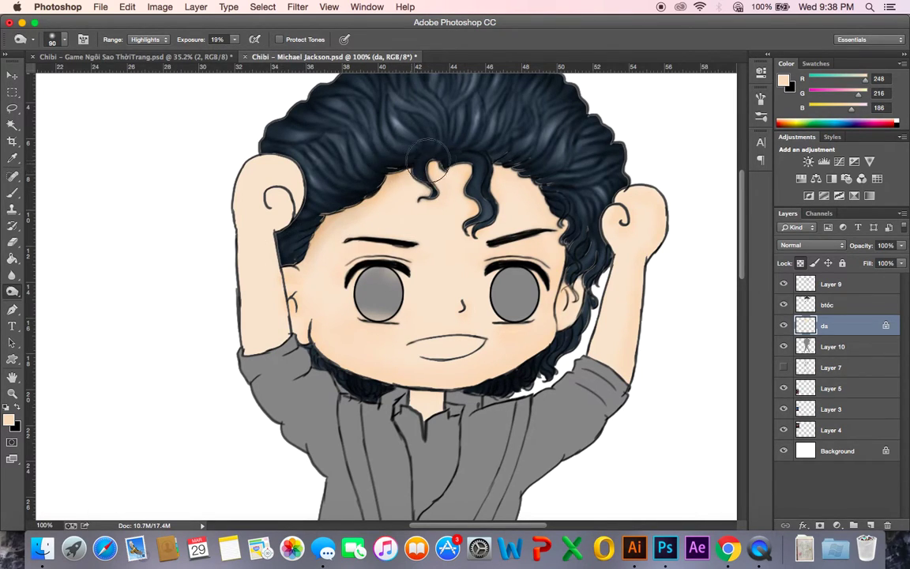
pyautogui.moveTo(449, 165)
pyautogui.mouseDown()
pyautogui.moveTo(489, 162)
pyautogui.moveTo(519, 173)
pyautogui.moveTo(575, 246)
pyautogui.moveTo(540, 186)
pyautogui.moveTo(563, 217)
pyautogui.mouseUp()
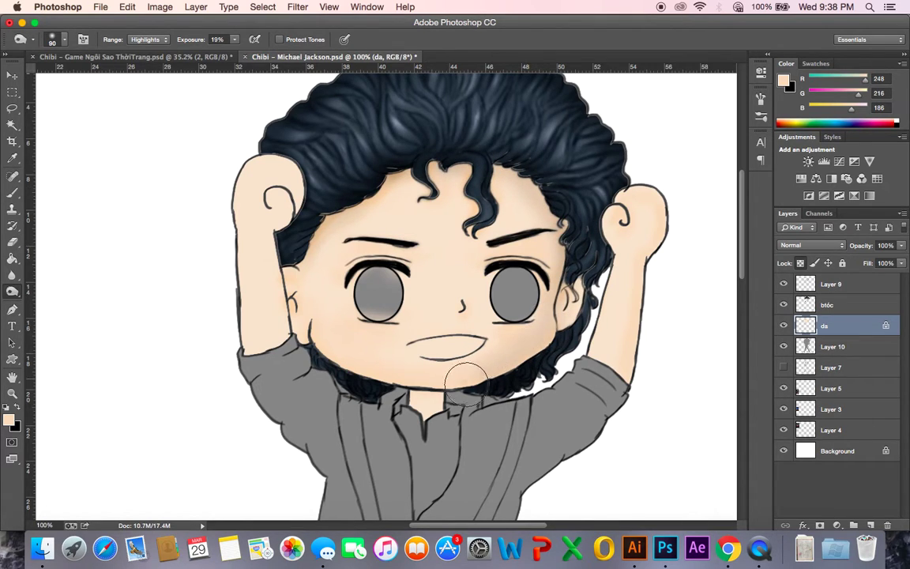
# - Reduce the Burn tip to 60 pixels and darken the skin beneath the left-hand eye
pyautogui.press('[')
pyautogui.press('[')
pyautogui.press('[')
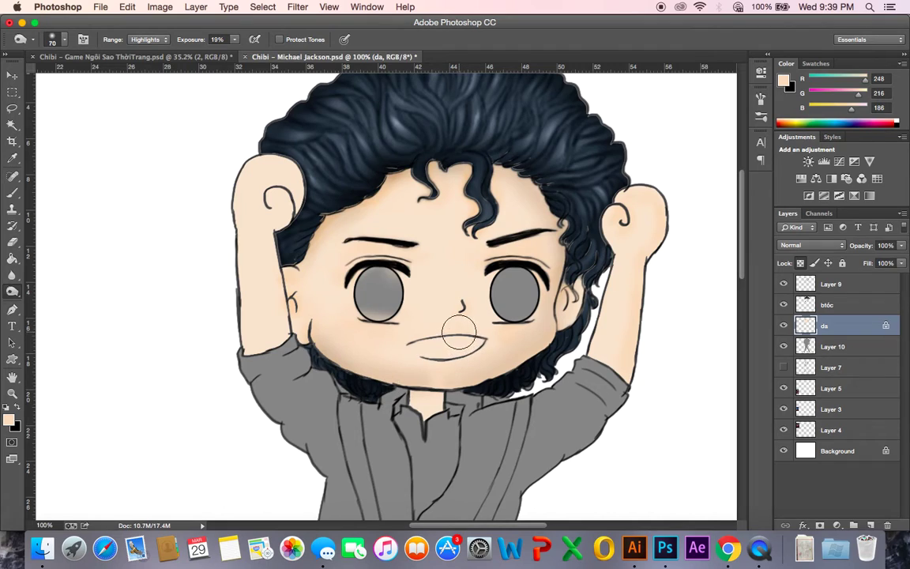
pyautogui.moveTo(363, 326)
pyautogui.mouseDown()
pyautogui.moveTo(394, 330)
pyautogui.moveTo(366, 321)
pyautogui.mouseUp()
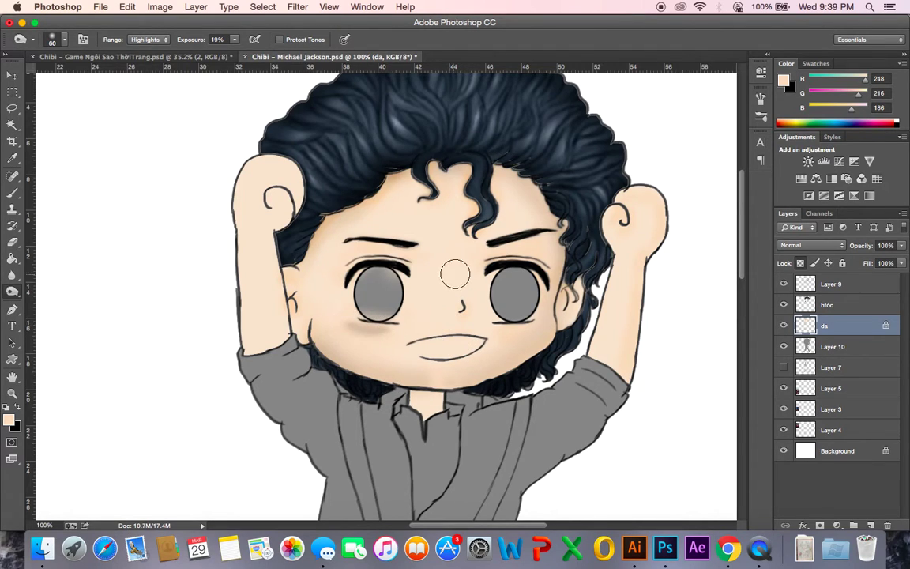
# - Undo the burn strokes beneath the left-hand eye
pyautogui.press('super+alt+z')
pyautogui.press('super+alt+z')
pyautogui.press('super+alt+z')
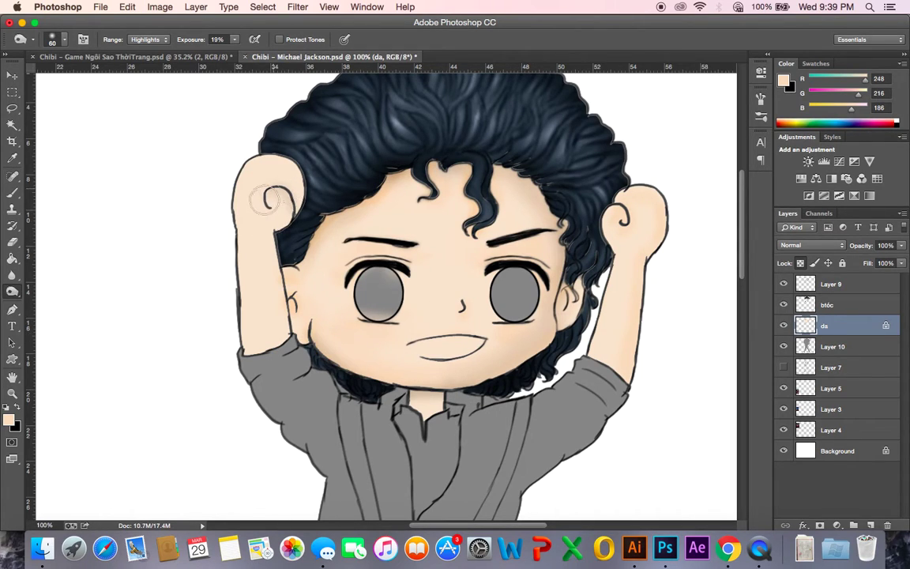
# - Burn soft shadows into the raised fists and forearms, and undo the last excess burn along the jaw
pyautogui.moveTo(309, 187)
pyautogui.mouseDown()
pyautogui.moveTo(235, 140)
pyautogui.moveTo(242, 187)
pyautogui.mouseUp()
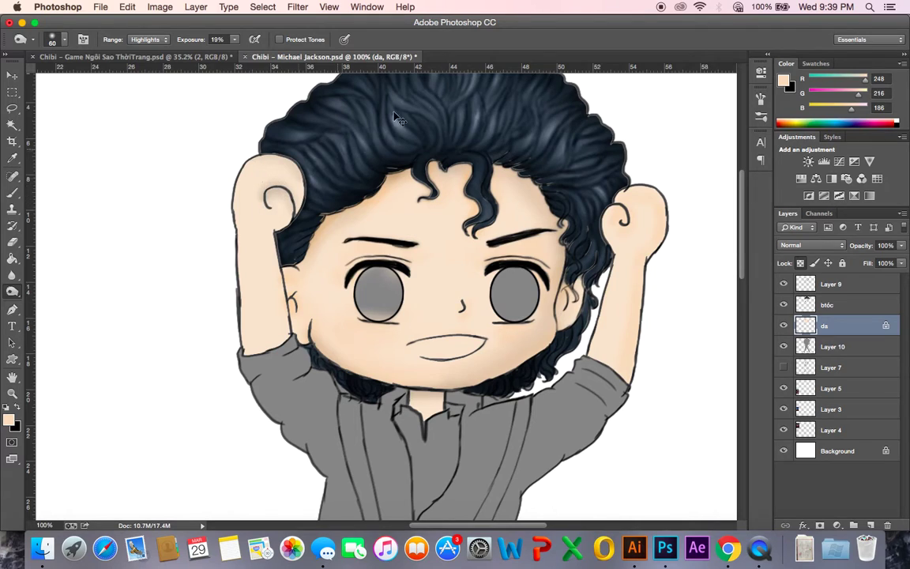
pyautogui.press('super+z')
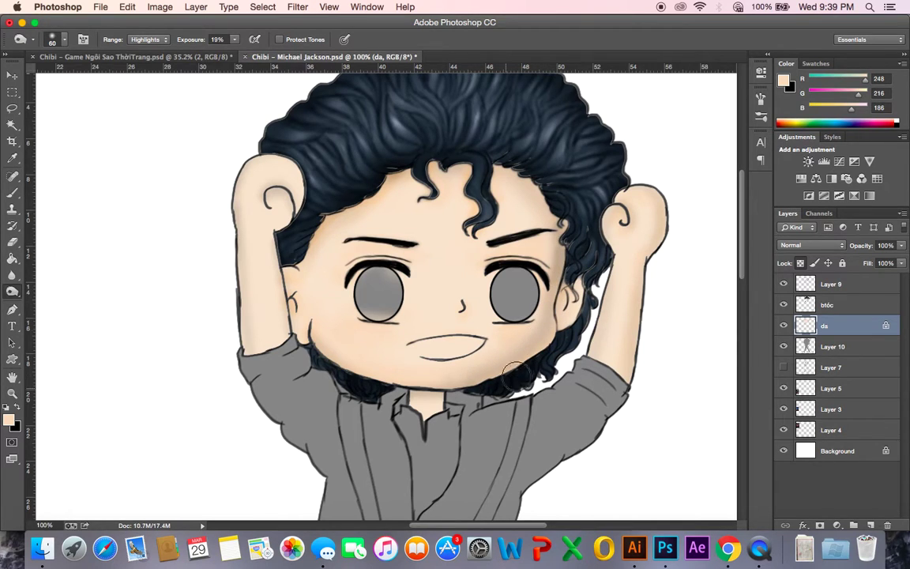
pyautogui.press('super+z')
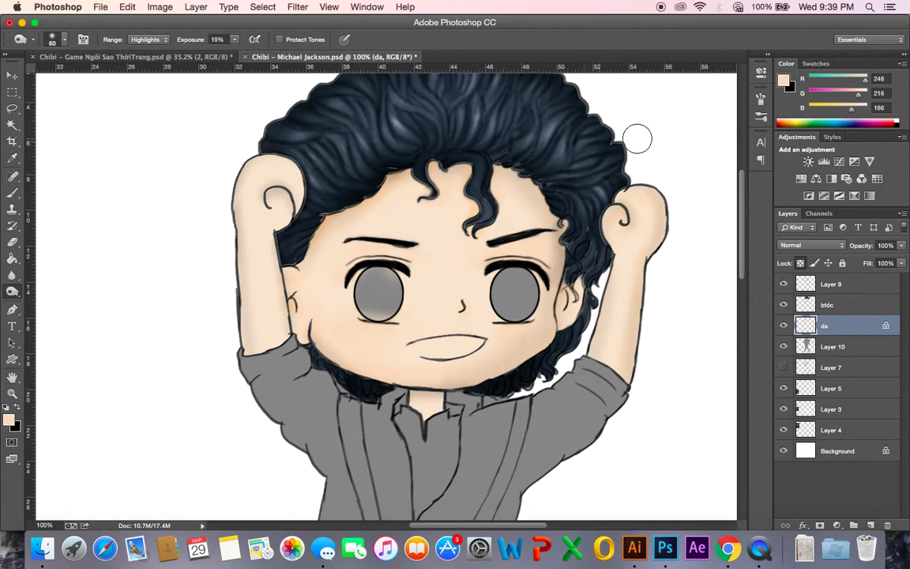
# - Paint warm shading along the jaw and arms with a 31% opacity brush in orange-tan RGB 239, 180, 125
pyautogui.press('super+0')
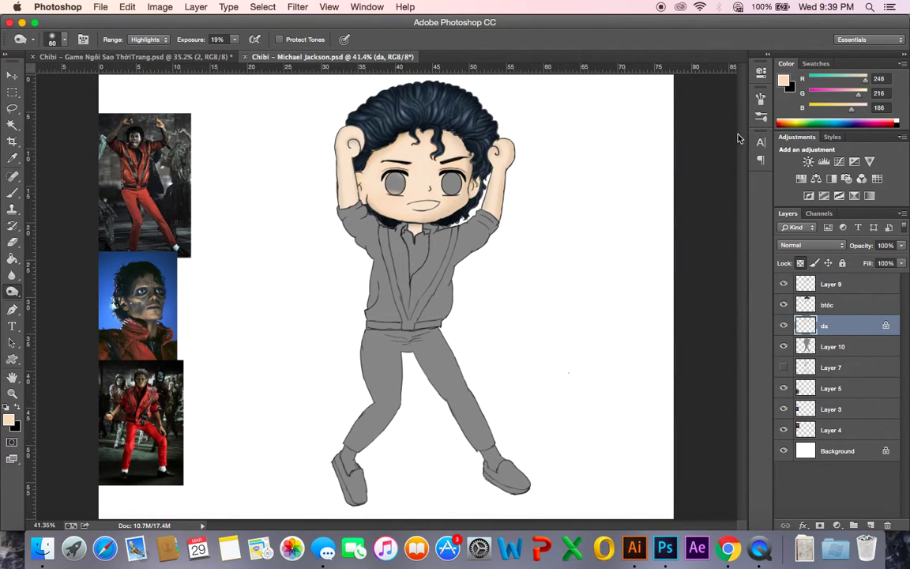
pyautogui.press('b')
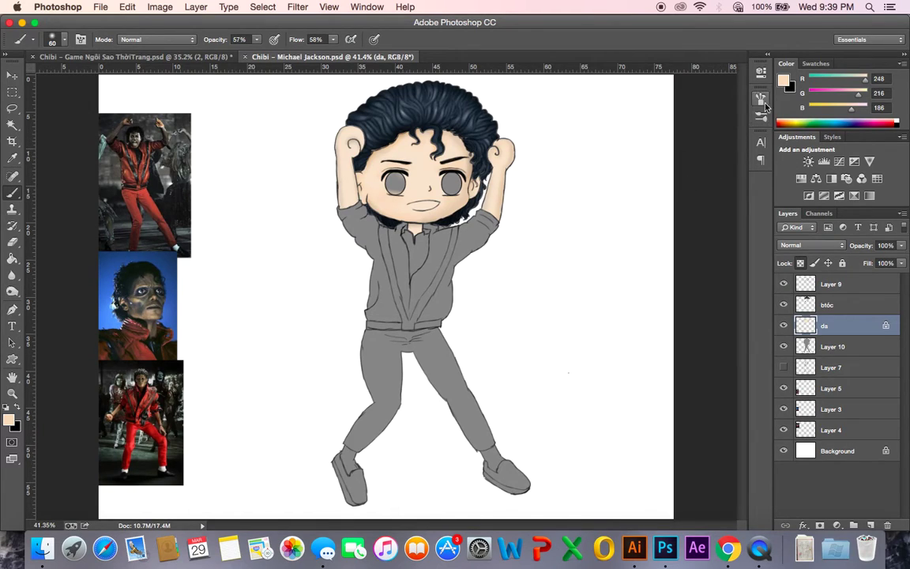
pyautogui.click(256, 39)
pyautogui.moveTo(257, 56); pyautogui.dragTo(240, 56)
pyautogui.click(394, 38)
pyautogui.click(8, 420)
pyautogui.click(601, 180)
pyautogui.click(820, 163)
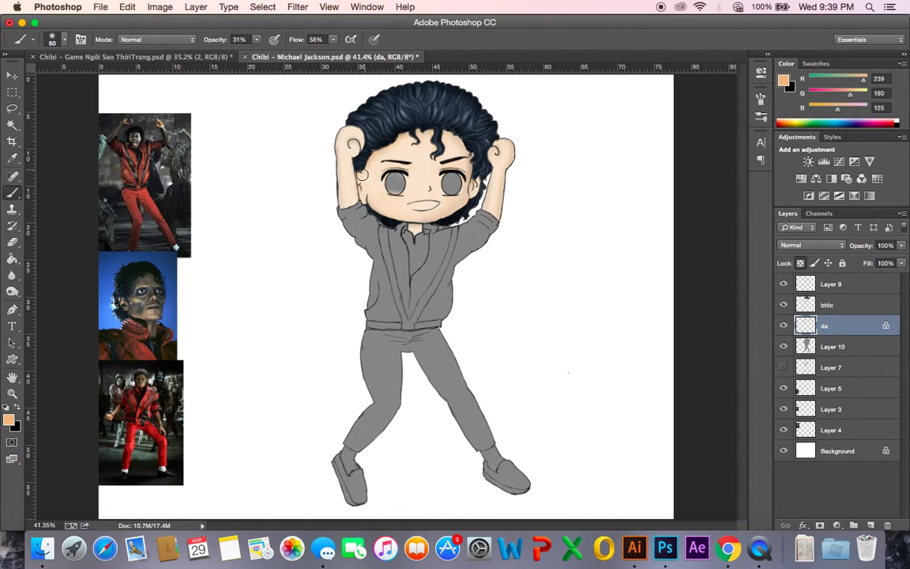
pyautogui.moveTo(371, 199)
pyautogui.mouseDown()
pyautogui.moveTo(383, 222)
pyautogui.moveTo(404, 227)
pyautogui.mouseUp()
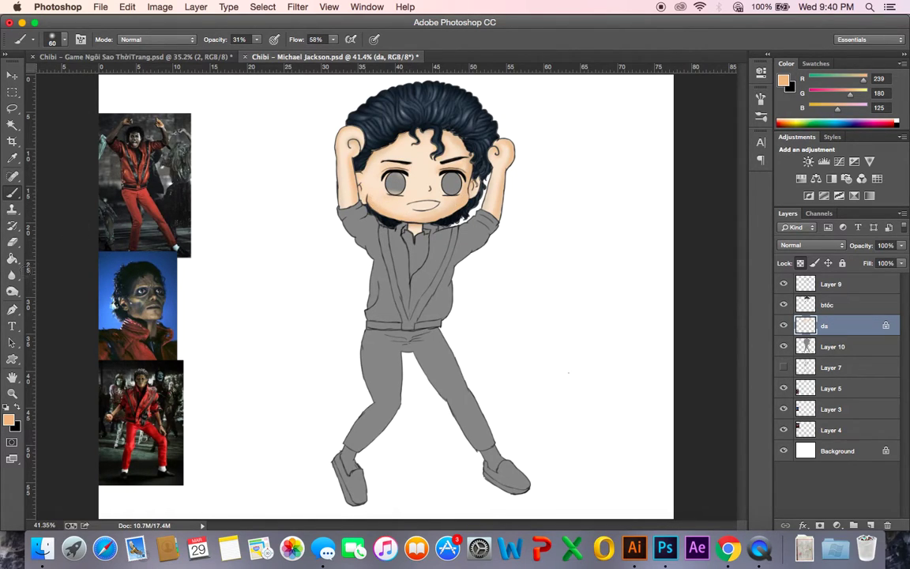
# - Set the foreground colour to the deeper orange eba059
pyautogui.click(11, 275)
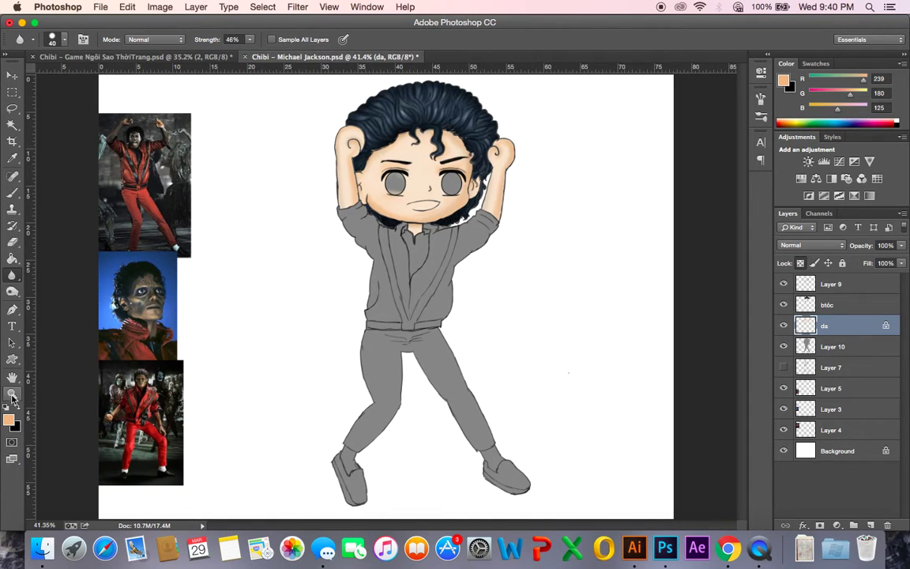
pyautogui.press('i')
pyautogui.click(9, 420)
pyautogui.click(623, 182)
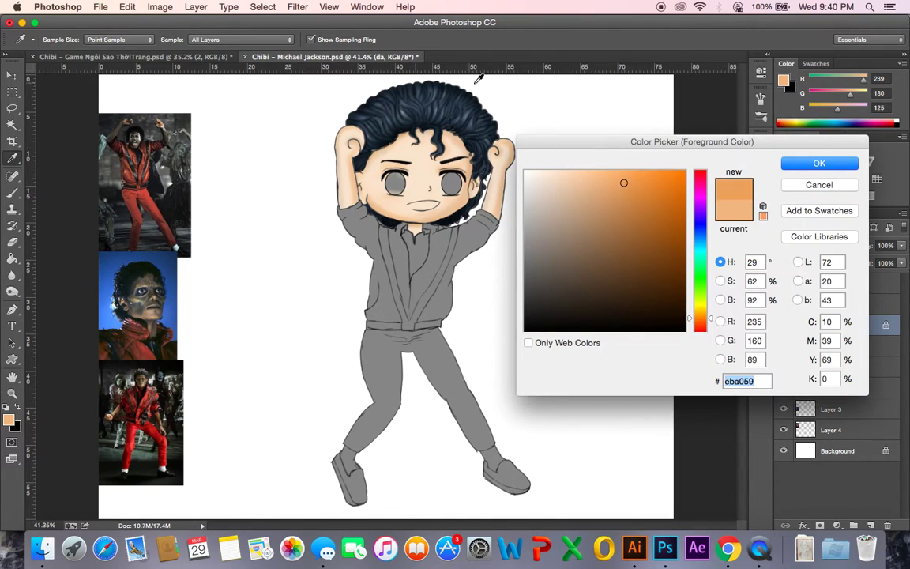
pyautogui.click(791, 169)
# - Blend the skin shading with the Blur tool at 66% strength, reducing its tip to 20 pixels
pyautogui.press('r')
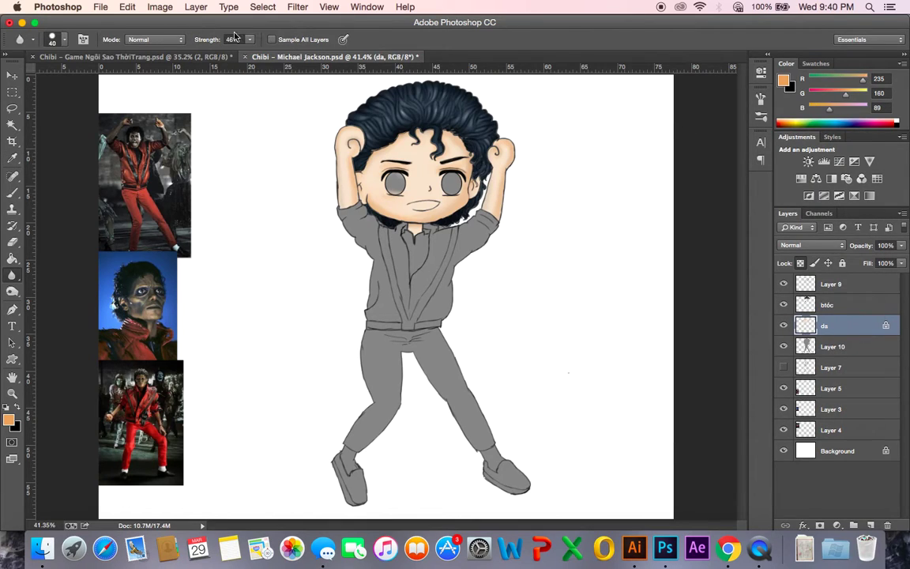
pyautogui.click(251, 41)
pyautogui.moveTo(255, 55); pyautogui.dragTo(269, 55)
pyautogui.press('[')
pyautogui.press('[')
pyautogui.press('[')
pyautogui.press('[')
# - Paint orange blush beneath the eyes with a 30-pixel brush and soften it, raising the Blur strength to 100%
pyautogui.press('b')
pyautogui.press('[')
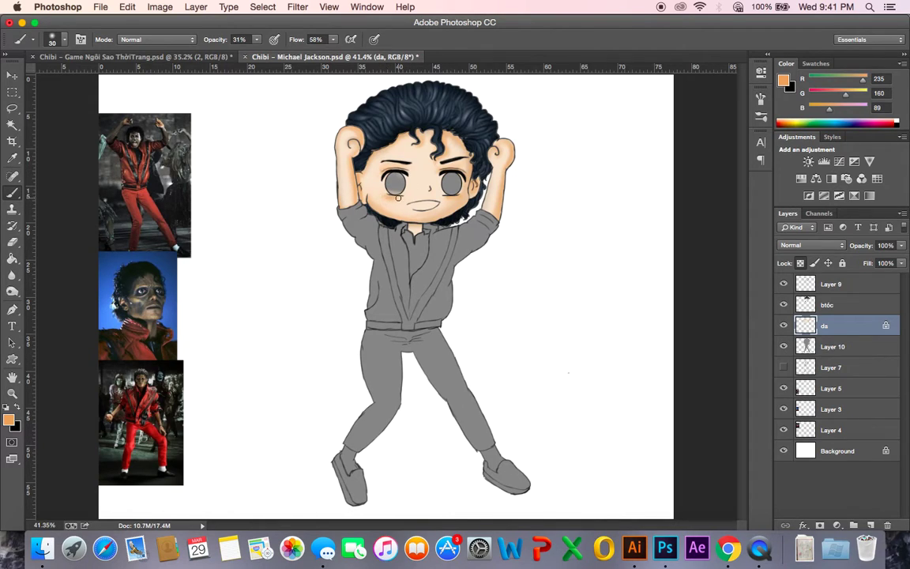
pyautogui.press('r')
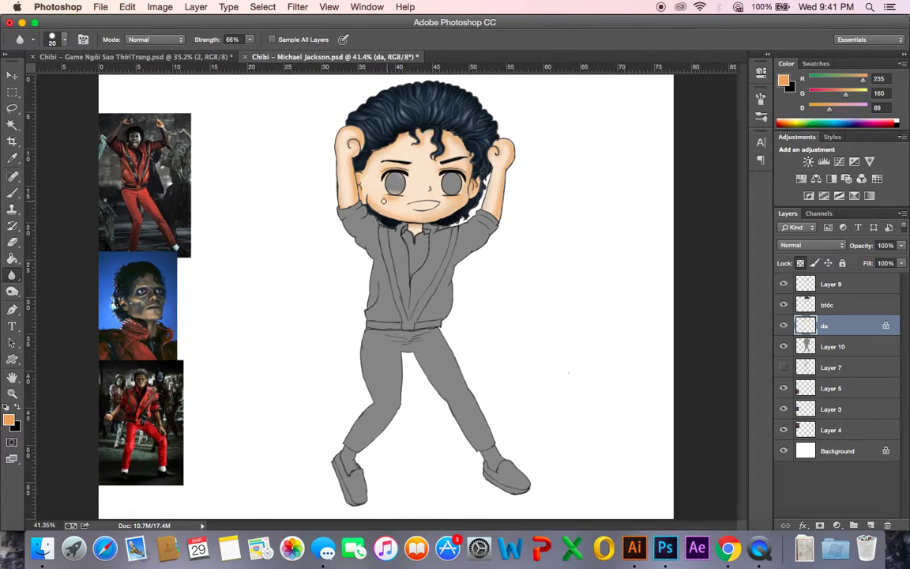
pyautogui.moveTo(250, 39); pyautogui.dragTo(414, 70)
pyautogui.click(12, 291)
pyautogui.click(45, 289)
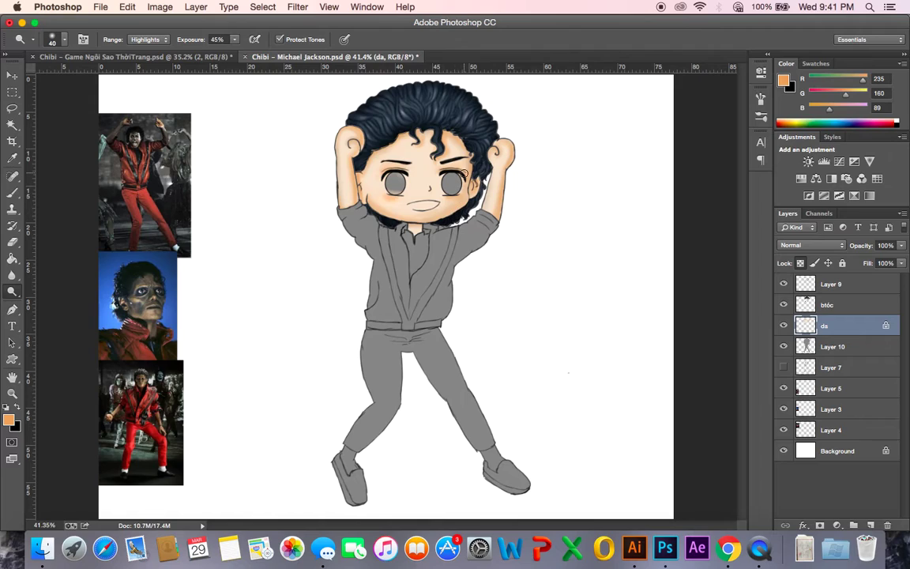
pyautogui.press('alt+super+z')
pyautogui.press('alt+super+z')
# - Blur the blush beneath both eyes into the cheeks at 100% strength with a 35-pixel tip
pyautogui.press('super+plus')
pyautogui.press('super+plus')
pyautogui.press('super+plus')
pyautogui.moveTo(292, 245)
pyautogui.mouseDown()
pyautogui.moveTo(252, 316)
pyautogui.moveTo(250, 358)
pyautogui.mouseUp()
pyautogui.click(12, 275)
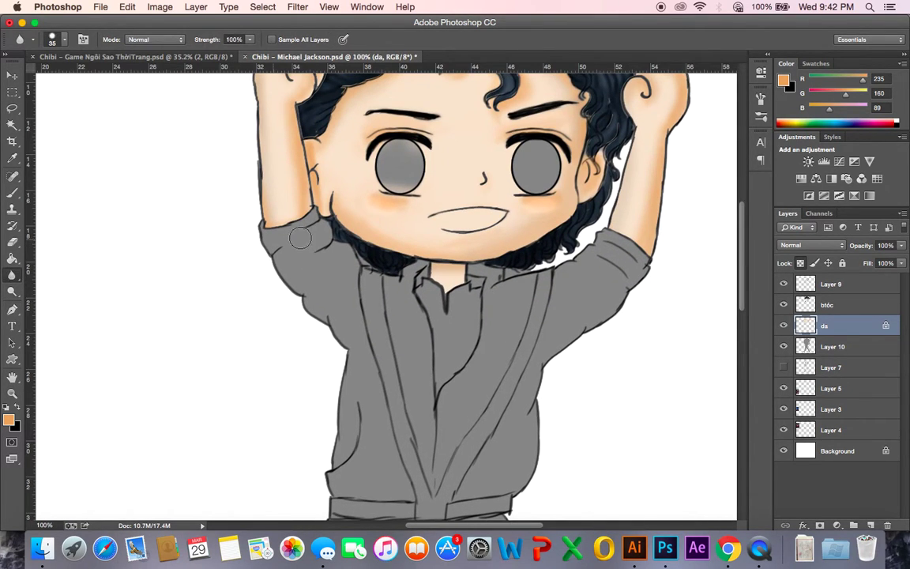
pyautogui.hscroll(3, 418, 205)
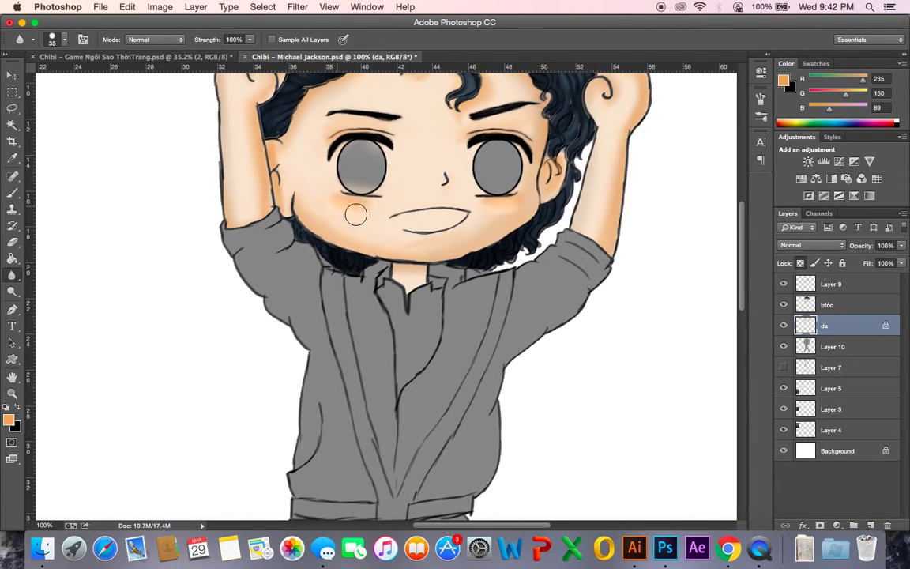
pyautogui.moveTo(354, 215)
pyautogui.mouseDown()
pyautogui.moveTo(366, 206)
pyautogui.moveTo(345, 193)
pyautogui.moveTo(321, 205)
pyautogui.mouseUp()
pyautogui.moveTo(507, 205)
pyautogui.mouseDown()
pyautogui.moveTo(516, 207)
pyautogui.moveTo(484, 230)
pyautogui.moveTo(491, 229)
pyautogui.mouseUp()
# - Even out the cheek blush with the 30-pixel brush, using light peach tones sampled from the face
pyautogui.press('b')
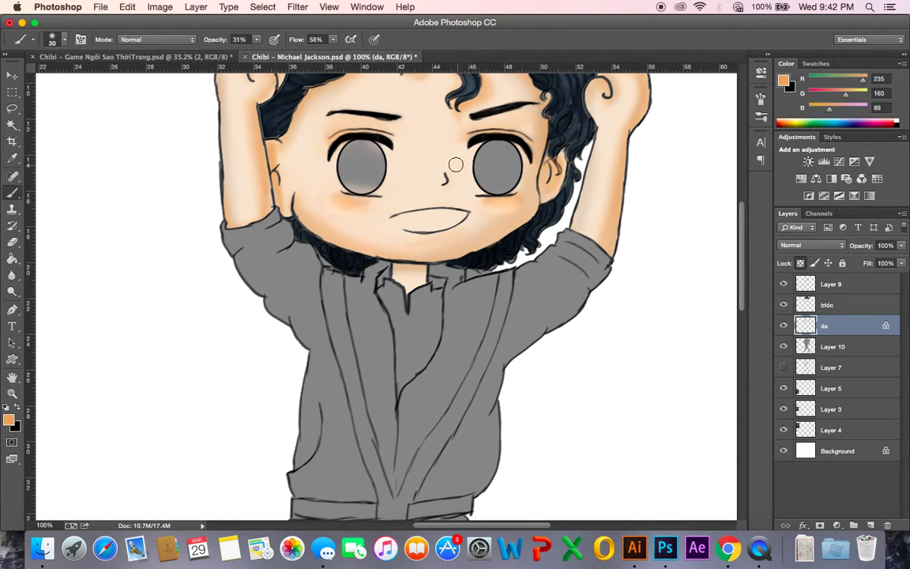
pyautogui.keyDown('alt'); pyautogui.click(406, 233); pyautogui.keyUp('alt')
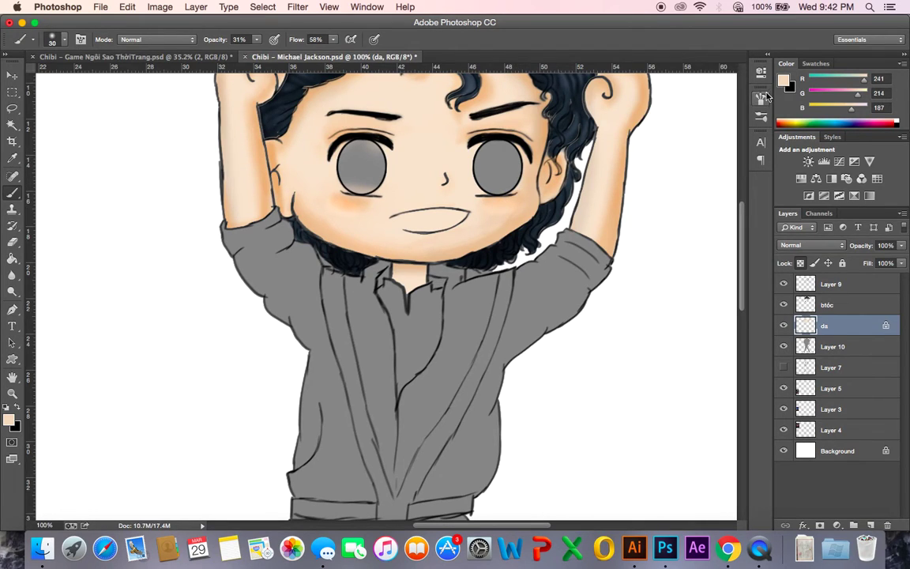
pyautogui.press('F5')
pyautogui.click(572, 90)
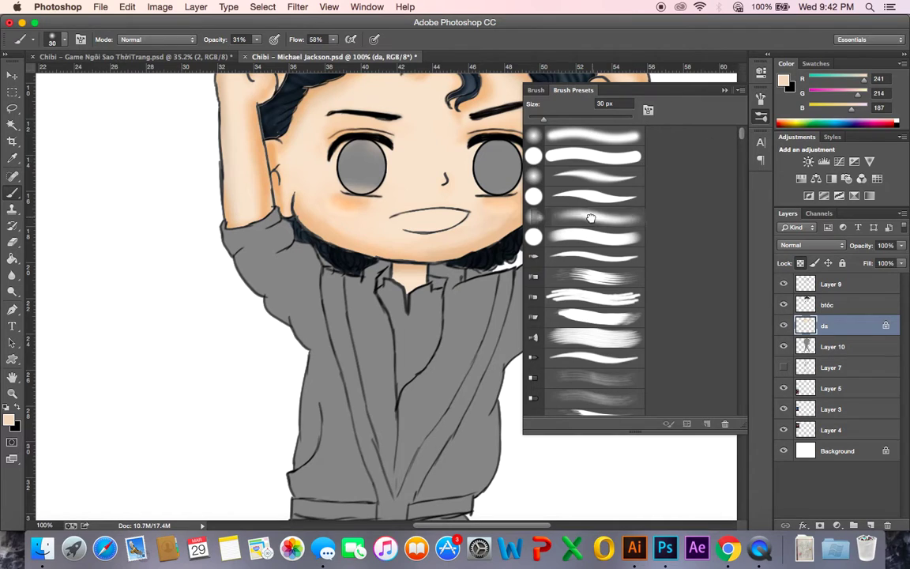
pyautogui.click(725, 91)
pyautogui.keyDown('alt'); pyautogui.click(445, 193); pyautogui.keyUp('alt')
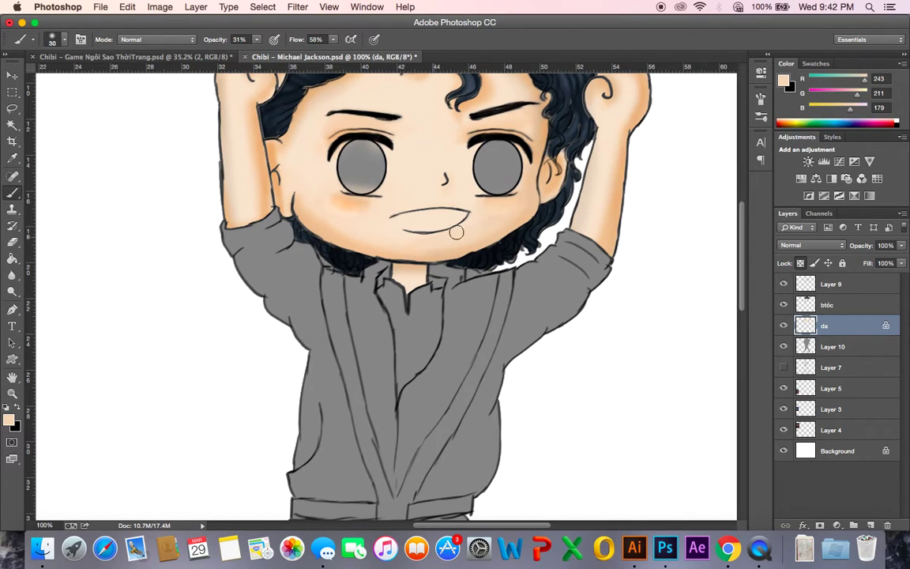
pyautogui.keyDown('alt'); pyautogui.click(325, 190); pyautogui.keyUp('alt')
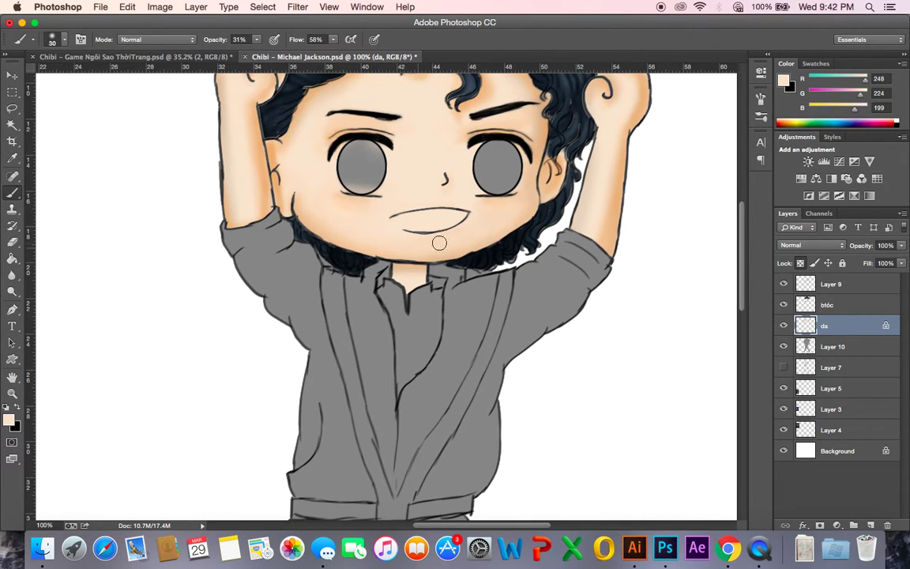
pyautogui.keyDown('alt'); pyautogui.click(387, 167); pyautogui.keyUp('alt')
# - Set the brush mode to Color Dodge and paint a bright highlight on each cheek
pyautogui.click(150, 39)
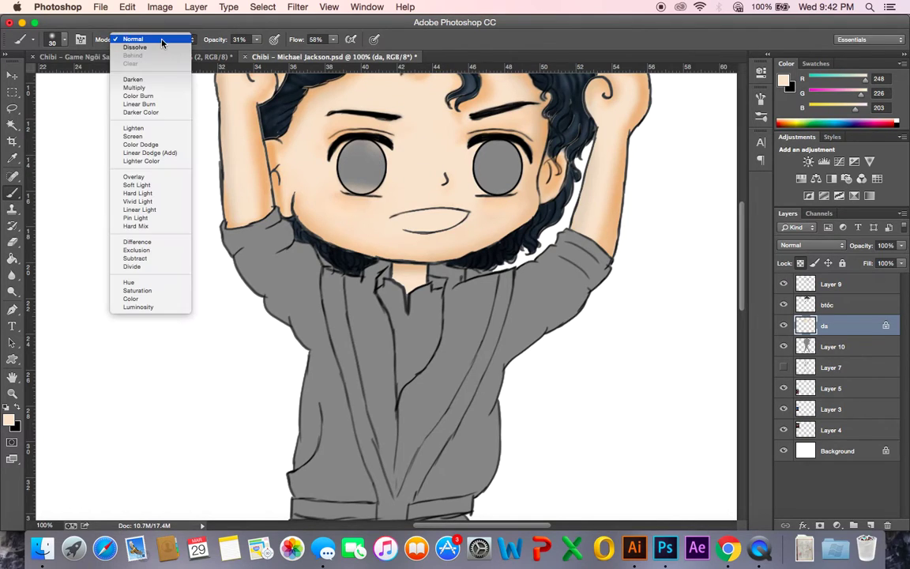
pyautogui.click(141, 145)
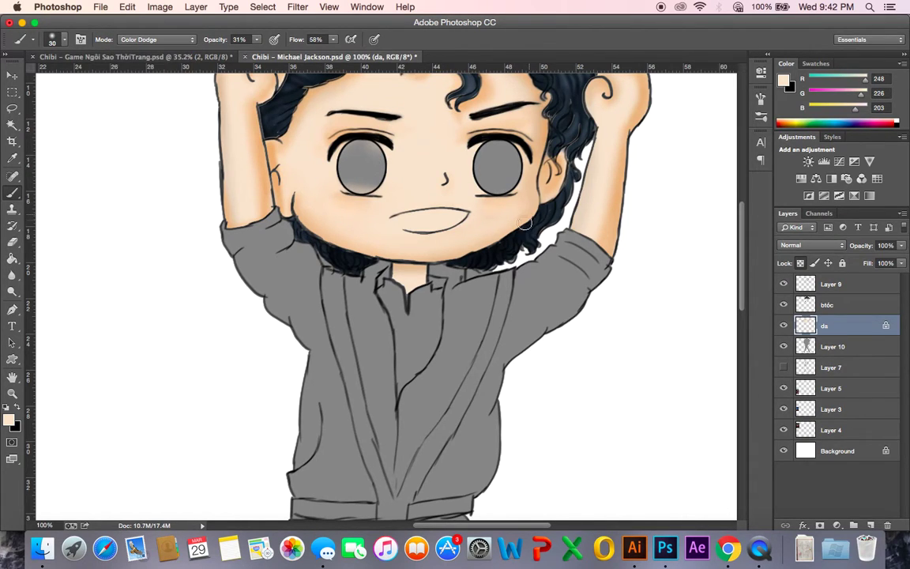
pyautogui.moveTo(337, 211)
pyautogui.mouseDown()
pyautogui.moveTo(352, 204)
pyautogui.moveTo(331, 208)
pyautogui.mouseUp()
pyautogui.moveTo(508, 210)
pyautogui.mouseDown()
pyautogui.moveTo(516, 205)
pyautogui.moveTo(506, 207)
pyautogui.mouseUp()
pyautogui.moveTo(336, 210); pyautogui.dragTo(348, 207)
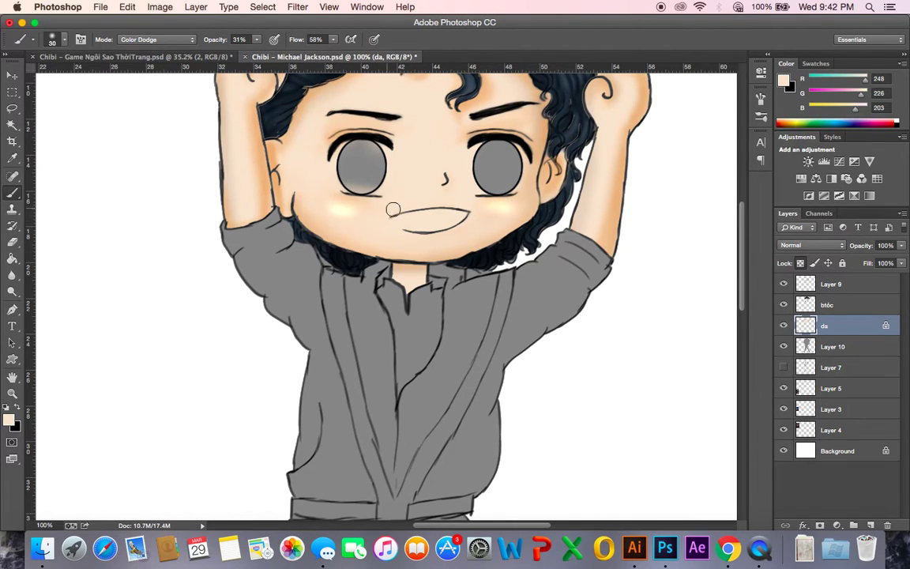
pyautogui.click(505, 209)
# - Reduce the Color Dodge brush to 10 pixels and paint thin rim highlights along the arms, fists and jawline
pyautogui.press('[')
pyautogui.press('[')
pyautogui.press('[')
pyautogui.moveTo(609, 181); pyautogui.dragTo(589, 265)
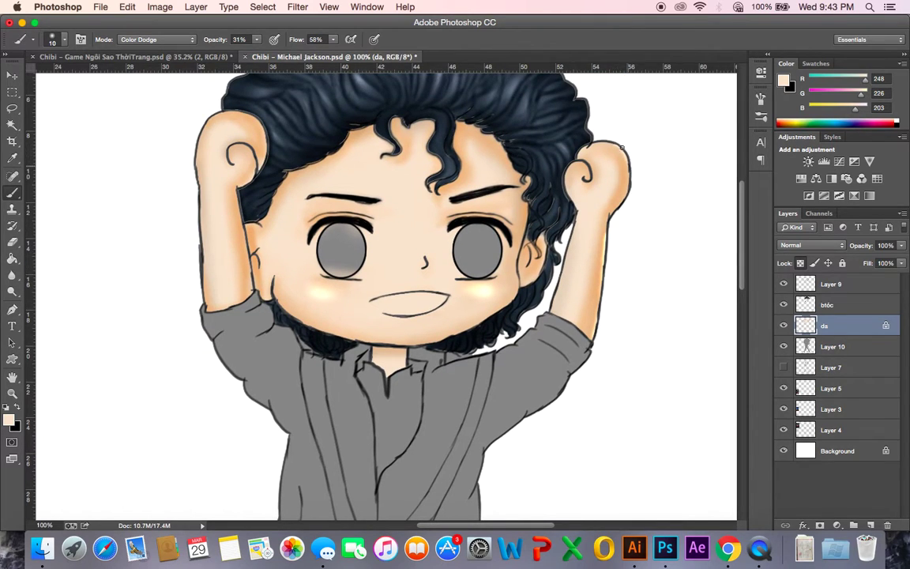
pyautogui.moveTo(588, 220); pyautogui.dragTo(609, 186)
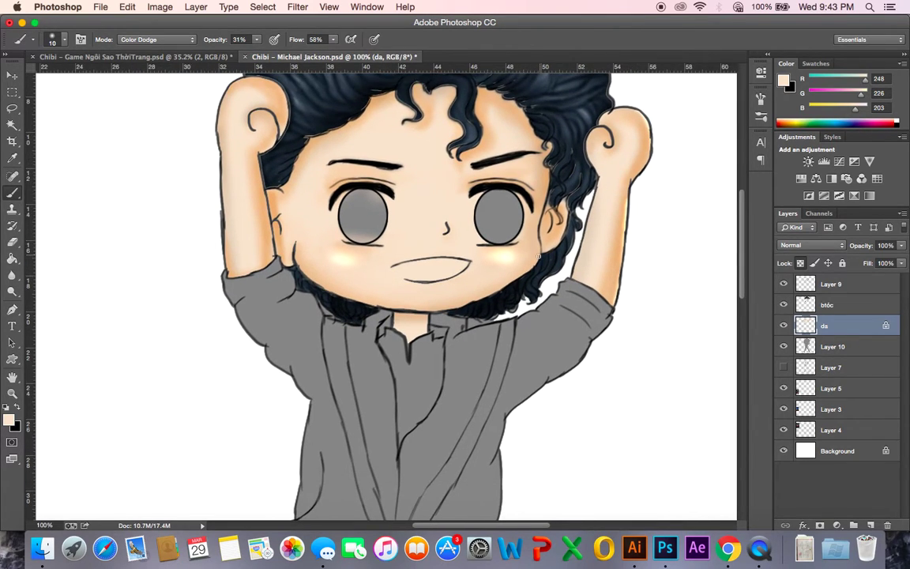
pyautogui.hscroll(-3, 541, 269)
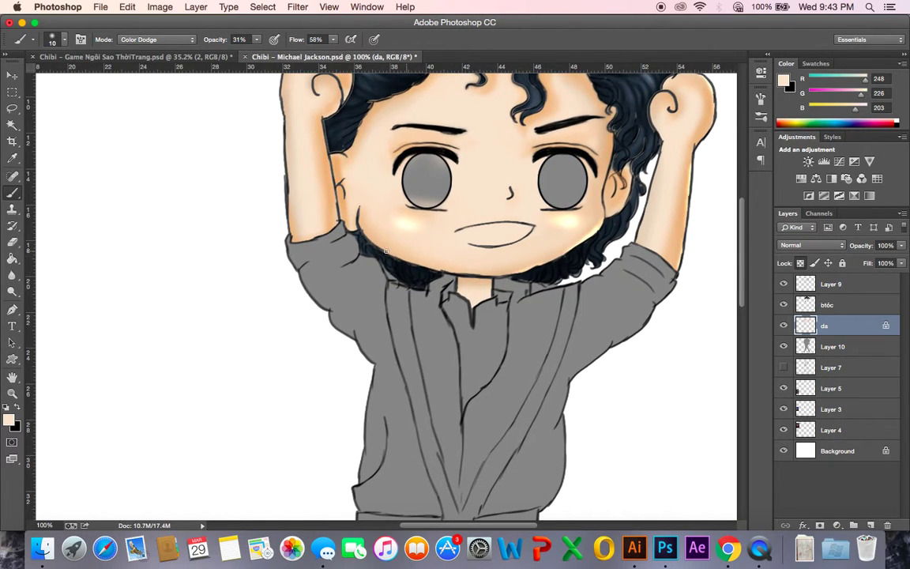
pyautogui.scroll(3, 438, 261)
pyautogui.hscroll(-3, 438, 261)
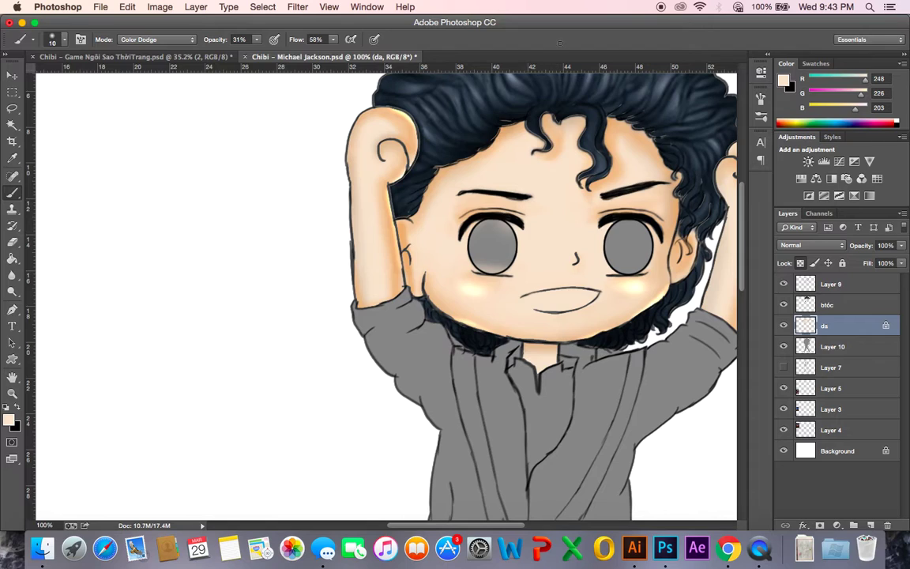
pyautogui.hscroll(4, 374, 217)
pyautogui.scroll(3, 374, 217)
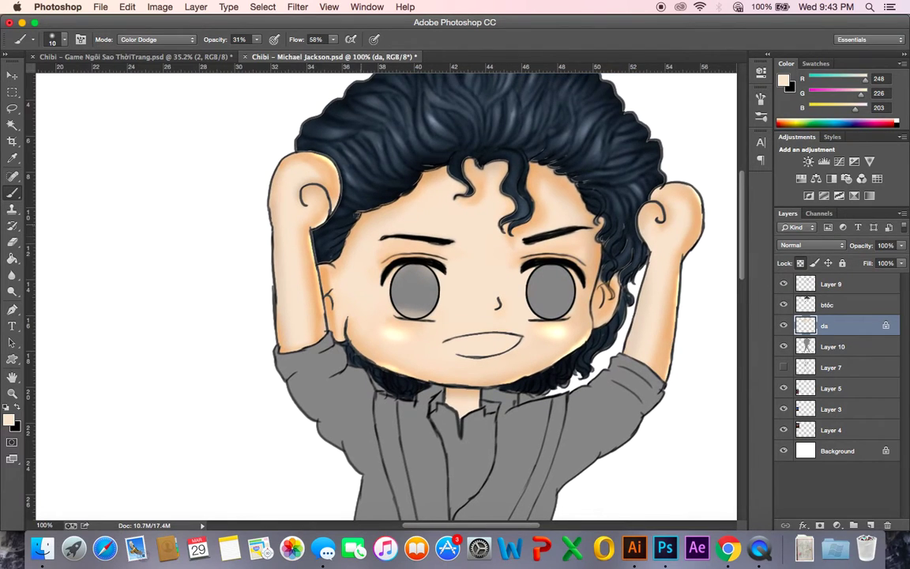
# - Return the brush to Normal mode and shade the nose bridge and neck with sampled orange-tan, reducing the tip to 25 pixels
pyautogui.click(150, 40)
pyautogui.click(180, 8)
pyautogui.keyDown('alt'); pyautogui.click(512, 197); pyautogui.keyUp('alt')
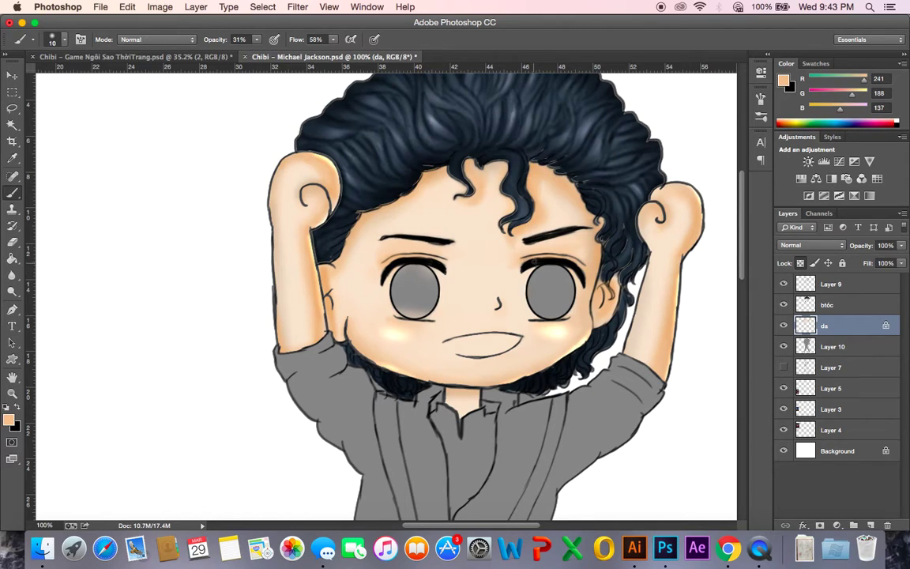
pyautogui.press(']')
pyautogui.press(']')
pyautogui.press(']')
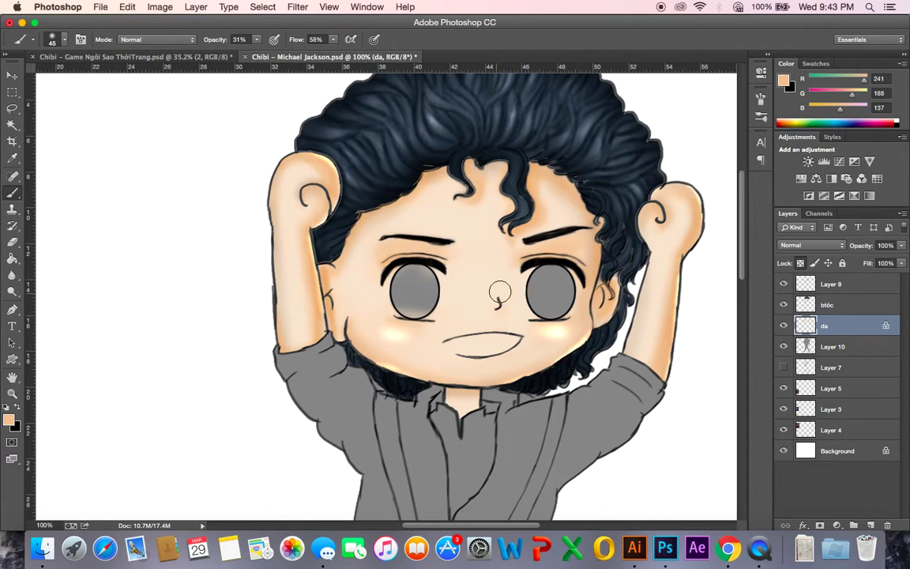
pyautogui.press('[')
pyautogui.press('[')
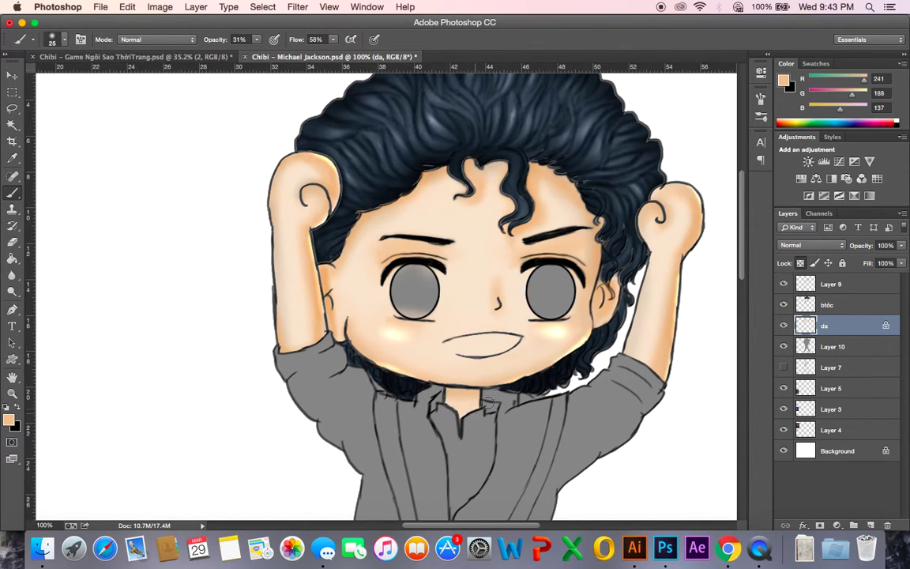
# - Deepen the shading on the arms and fists with sampled skin tones and save the document
pyautogui.keyDown('alt'); pyautogui.click(535, 192); pyautogui.keyUp('alt')
pyautogui.keyDown('alt'); pyautogui.click(321, 328); pyautogui.keyUp('alt')
pyautogui.keyDown('alt'); pyautogui.click(298, 283); pyautogui.keyUp('alt')
pyautogui.keyDown('alt'); pyautogui.click(301, 165); pyautogui.keyUp('alt')
pyautogui.keyDown('alt'); pyautogui.click(678, 214); pyautogui.keyUp('alt')
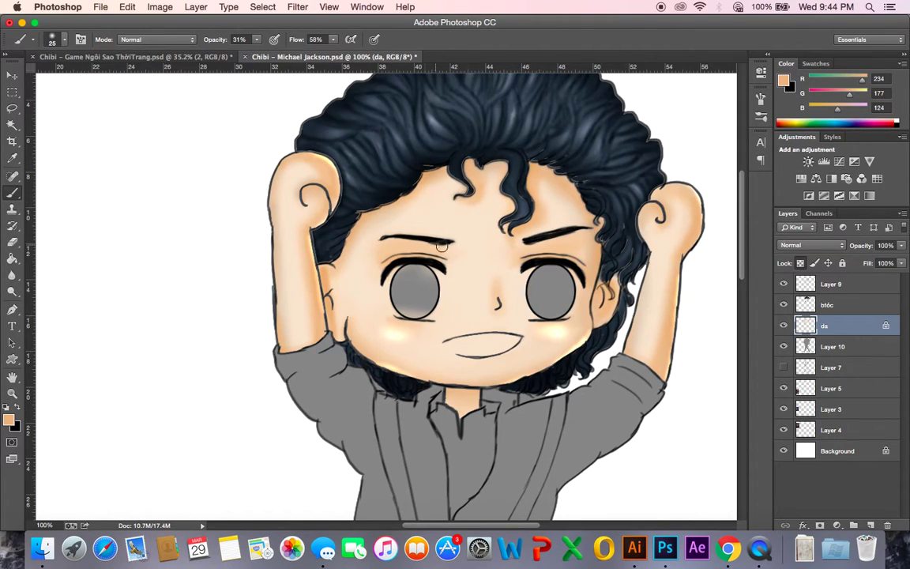
pyautogui.press('super+s')
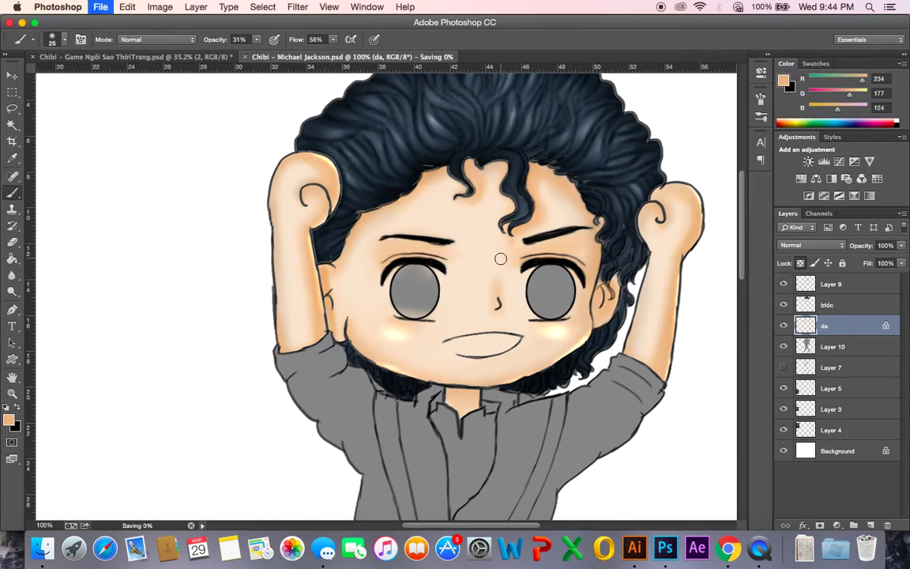
pyautogui.press('super+0')
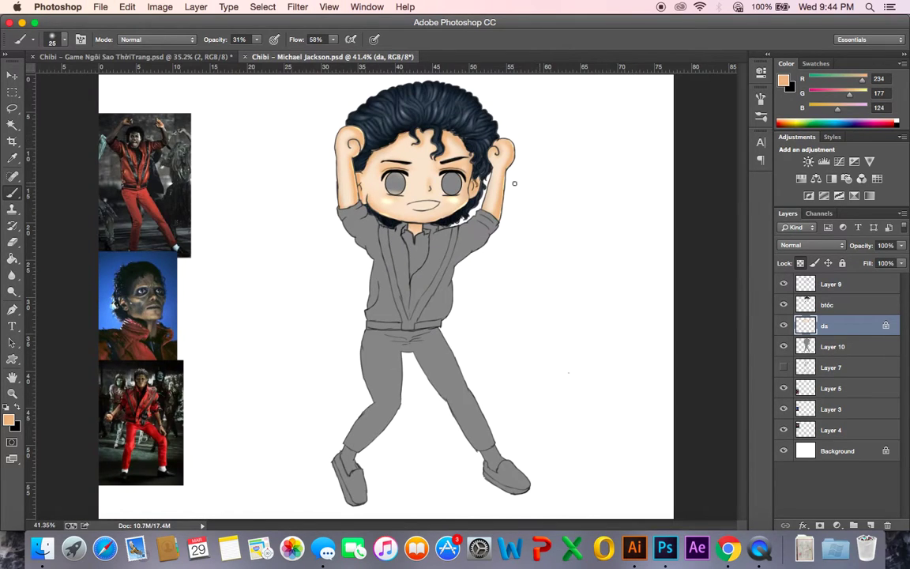
# - Enlarge the brush to 80 pixels and paint soft orange-tan shading along the left side of the face
pyautogui.press(']')
pyautogui.press(']')
pyautogui.press(']')
pyautogui.press(']')
pyautogui.press(']')
pyautogui.moveTo(376, 184); pyautogui.dragTo(369, 189)
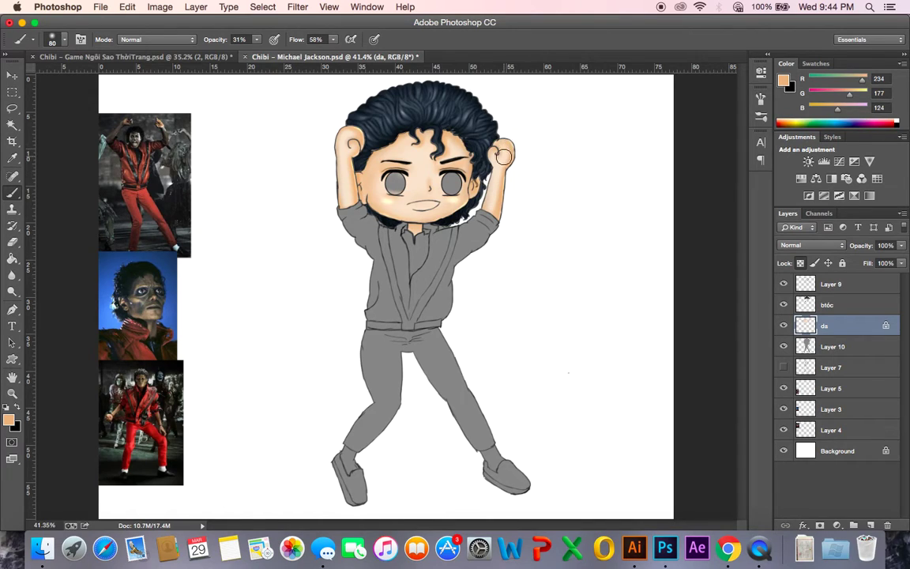
# - Darken the skin layer with Levels, using a midtone of 0.70 and an output white of 215
pyautogui.press('super+l')
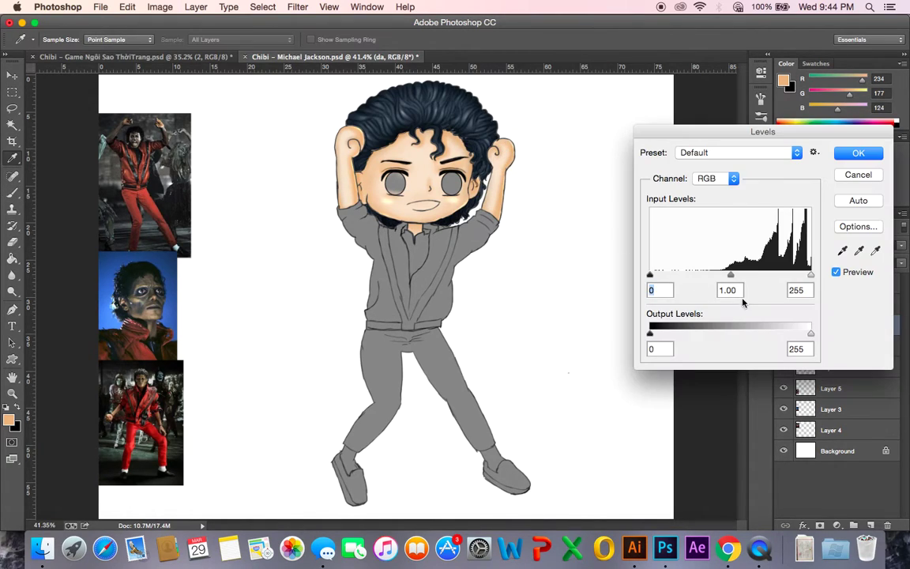
pyautogui.moveTo(731, 275); pyautogui.dragTo(751, 275)
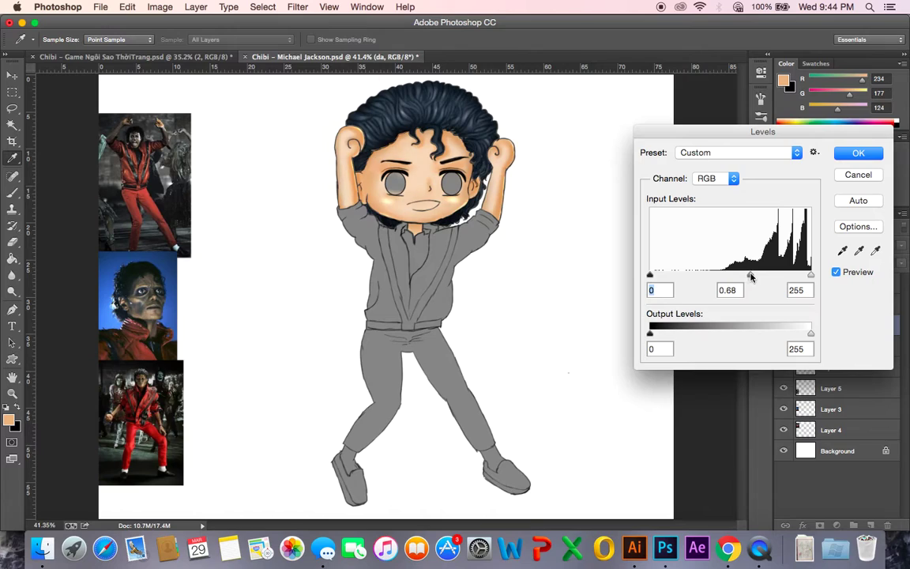
pyautogui.press('Tab')
pyautogui.moveTo(809, 336); pyautogui.dragTo(786, 334)
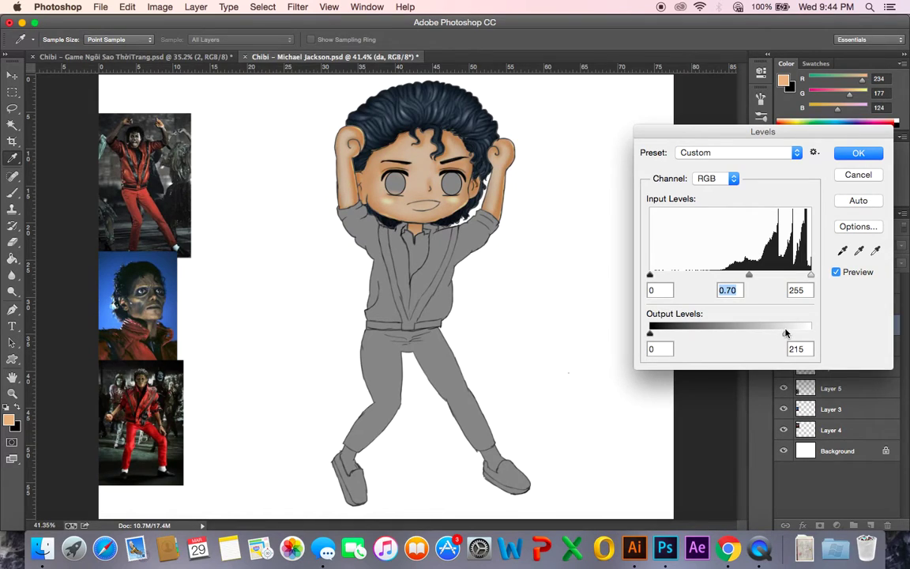
pyautogui.click(859, 153)
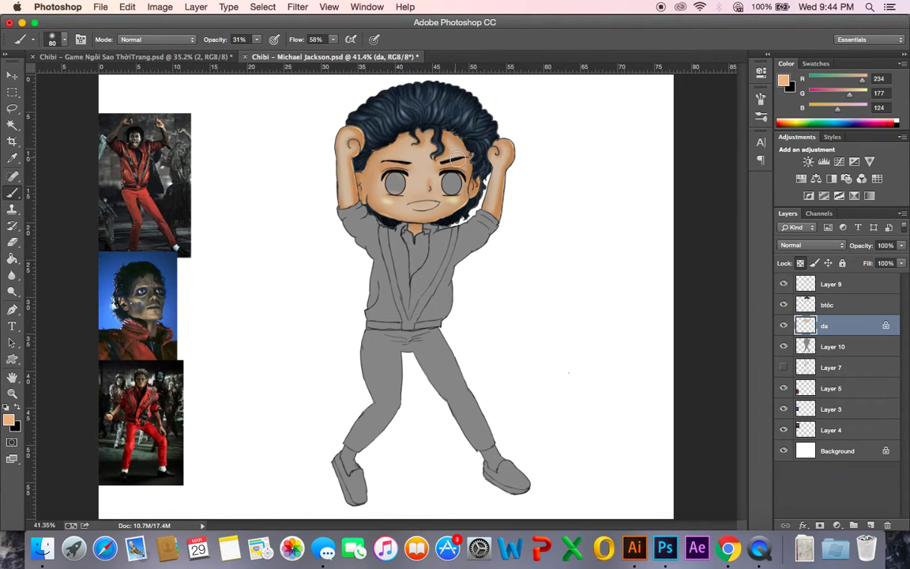
# - Shade the jaw and forehead with sampled darker tans, and soften the centre of the face with a lighter sampled tone
pyautogui.keyDown('alt'); pyautogui.click(470, 185); pyautogui.keyUp('alt')
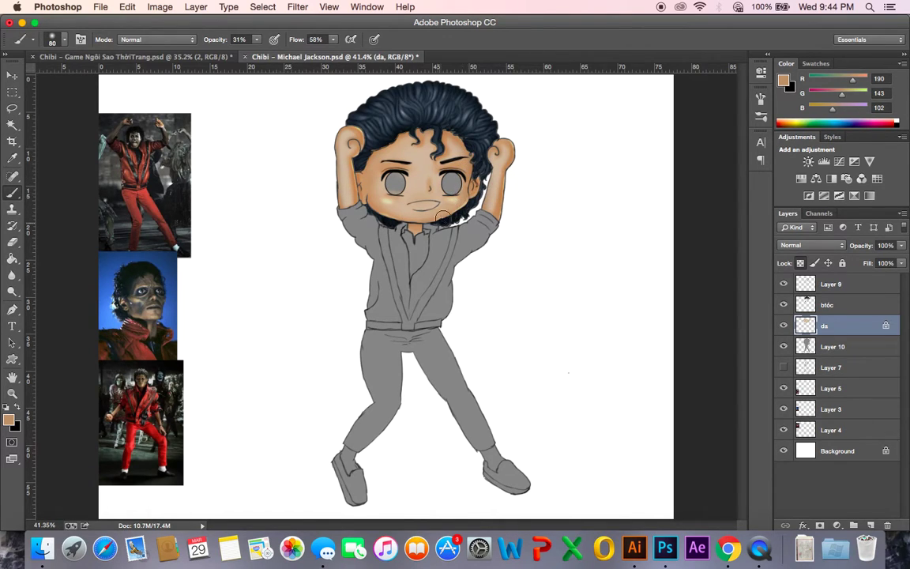
pyautogui.keyDown('alt'); pyautogui.click(466, 191); pyautogui.keyUp('alt')
pyautogui.moveTo(466, 191); pyautogui.dragTo(407, 222)
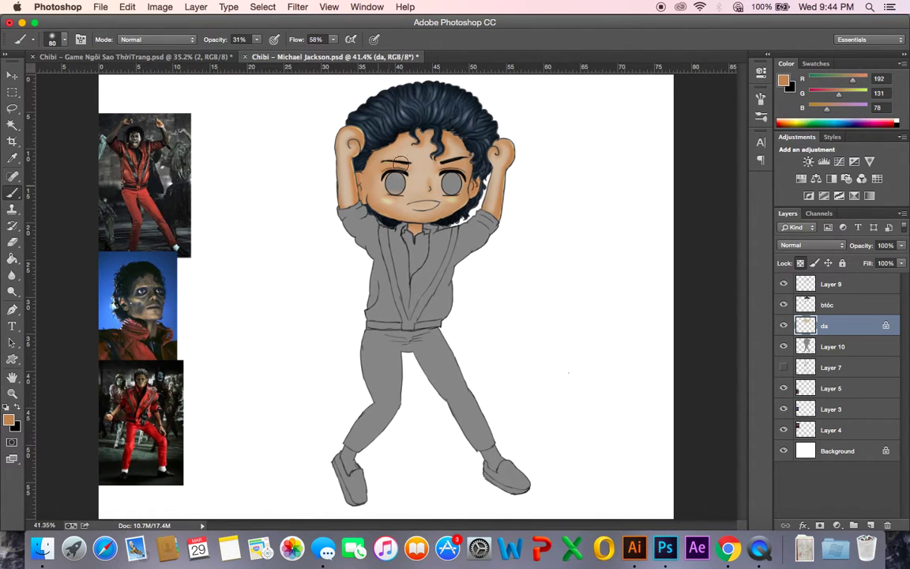
pyautogui.moveTo(467, 149)
pyautogui.mouseDown()
pyautogui.moveTo(475, 162)
pyautogui.moveTo(468, 173)
pyautogui.mouseUp()
pyautogui.keyDown('alt'); pyautogui.click(381, 139); pyautogui.keyUp('alt')
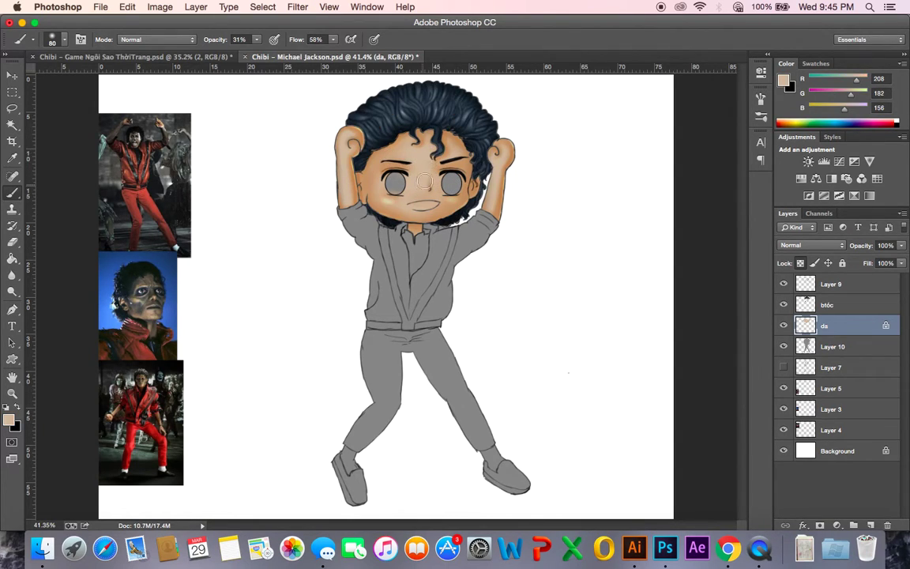
pyautogui.moveTo(425, 188)
pyautogui.mouseDown()
pyautogui.moveTo(433, 202)
pyautogui.moveTo(415, 202)
pyautogui.moveTo(445, 196)
pyautogui.moveTo(412, 203)
pyautogui.mouseUp()
# - Sample a pale yellow skin tone (RGB 213, 202, 156) and reduce the brush to 35 pixels
pyautogui.keyDown('alt'); pyautogui.click(351, 178); pyautogui.keyUp('alt')
pyautogui.press('[')
pyautogui.press('[')
pyautogui.press('[')
pyautogui.press('[')
pyautogui.press('[')
pyautogui.press('[')
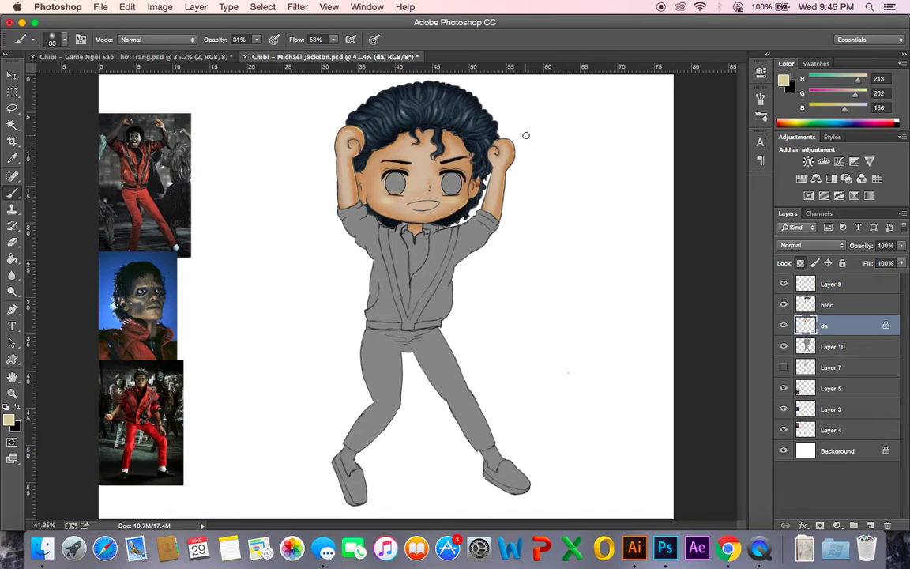
# - Warm the skin layer with a Color Balance adjustment that shifts the midtones toward red
pyautogui.press('super+b')
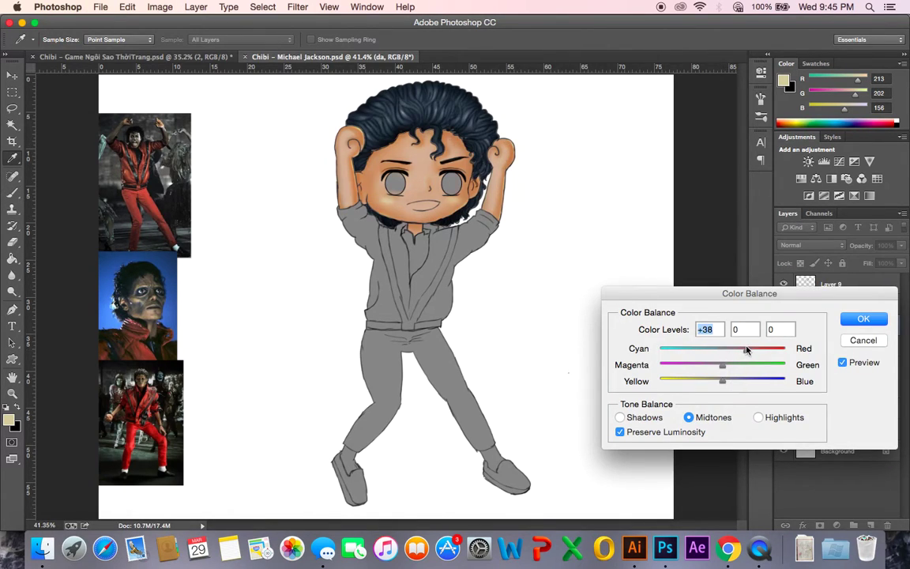
pyautogui.moveTo(747, 348); pyautogui.dragTo(727, 384)
pyautogui.click(758, 417)
pyautogui.click(853, 324)
pyautogui.press('b')
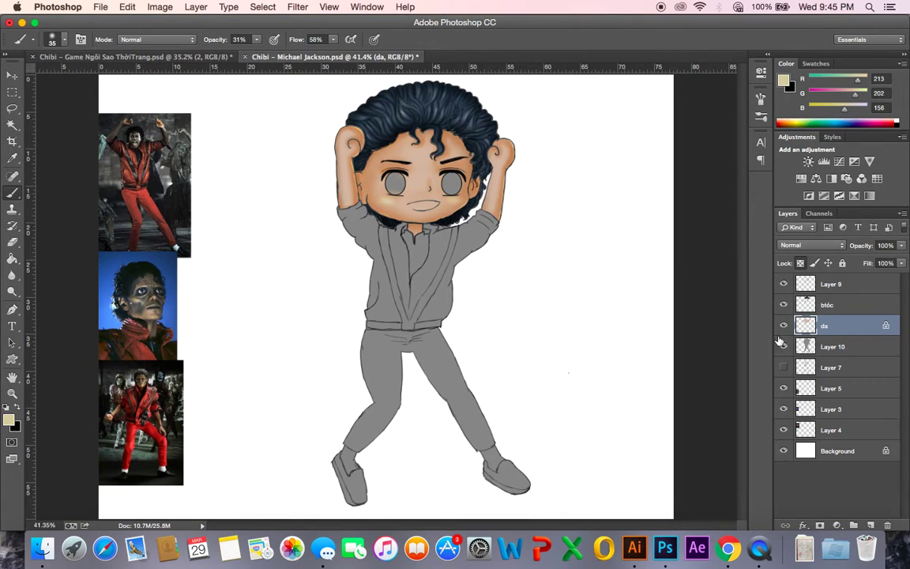
# - Burn the edges of the face, jaw, neck and arms with a 60-pixel tip, range Highlights, exposure 19%
pyautogui.moveTo(12, 292); pyautogui.dragTo(42, 302)
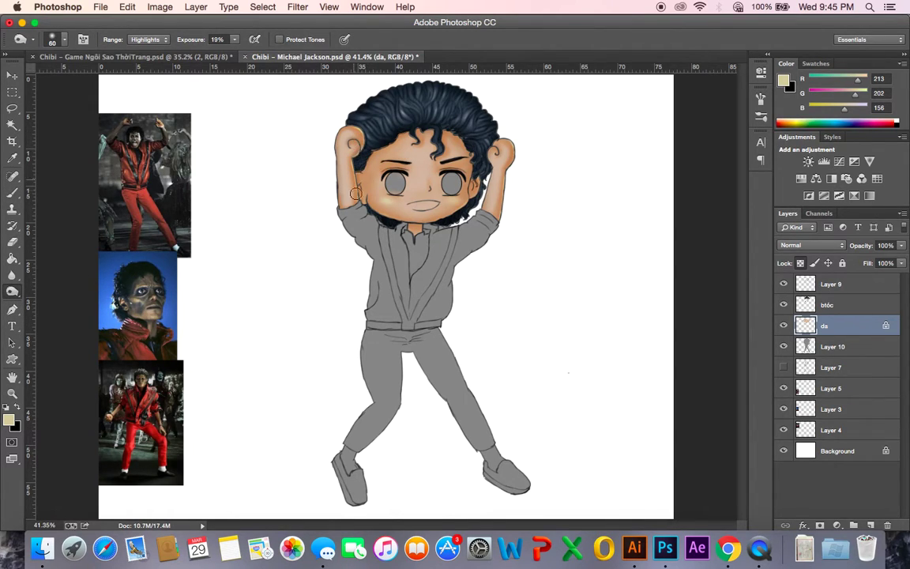
pyautogui.moveTo(383, 152)
pyautogui.mouseDown()
pyautogui.moveTo(361, 169)
pyautogui.moveTo(407, 126)
pyautogui.moveTo(416, 128)
pyautogui.moveTo(410, 144)
pyautogui.moveTo(440, 131)
pyautogui.moveTo(443, 154)
pyautogui.moveTo(452, 129)
pyautogui.moveTo(470, 173)
pyautogui.moveTo(471, 165)
pyautogui.moveTo(465, 191)
pyautogui.moveTo(476, 172)
pyautogui.moveTo(475, 188)
pyautogui.moveTo(463, 153)
pyautogui.moveTo(465, 199)
pyautogui.mouseUp()
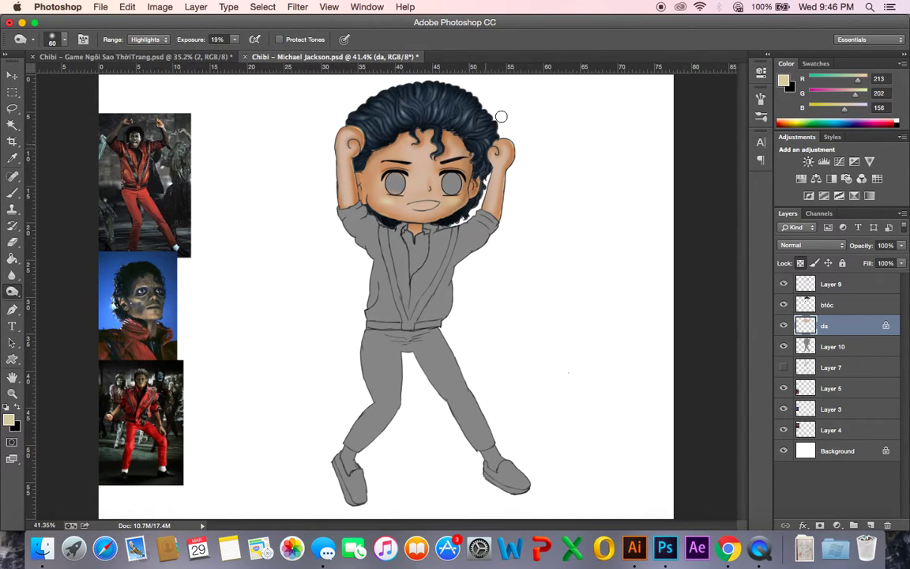
pyautogui.moveTo(465, 202)
pyautogui.mouseDown()
pyautogui.moveTo(424, 227)
pyautogui.moveTo(367, 216)
pyautogui.moveTo(369, 209)
pyautogui.moveTo(438, 219)
pyautogui.moveTo(413, 230)
pyautogui.mouseUp()
pyautogui.moveTo(515, 138)
pyautogui.mouseDown()
pyautogui.moveTo(489, 155)
pyautogui.moveTo(505, 143)
pyautogui.moveTo(501, 213)
pyautogui.mouseUp()
pyautogui.moveTo(358, 160)
pyautogui.mouseDown()
pyautogui.moveTo(359, 211)
pyautogui.moveTo(357, 144)
pyautogui.moveTo(349, 146)
pyautogui.moveTo(359, 136)
pyautogui.moveTo(363, 190)
pyautogui.moveTo(334, 177)
pyautogui.moveTo(344, 223)
pyautogui.moveTo(336, 196)
pyautogui.moveTo(383, 167)
pyautogui.moveTo(375, 150)
pyautogui.moveTo(371, 175)
pyautogui.mouseUp()
# - Enlarge the Burn tip to 100 pixels and undo the last burn stroke
pyautogui.press(']')
pyautogui.press(']')
pyautogui.press(']')
pyautogui.press('super+z')
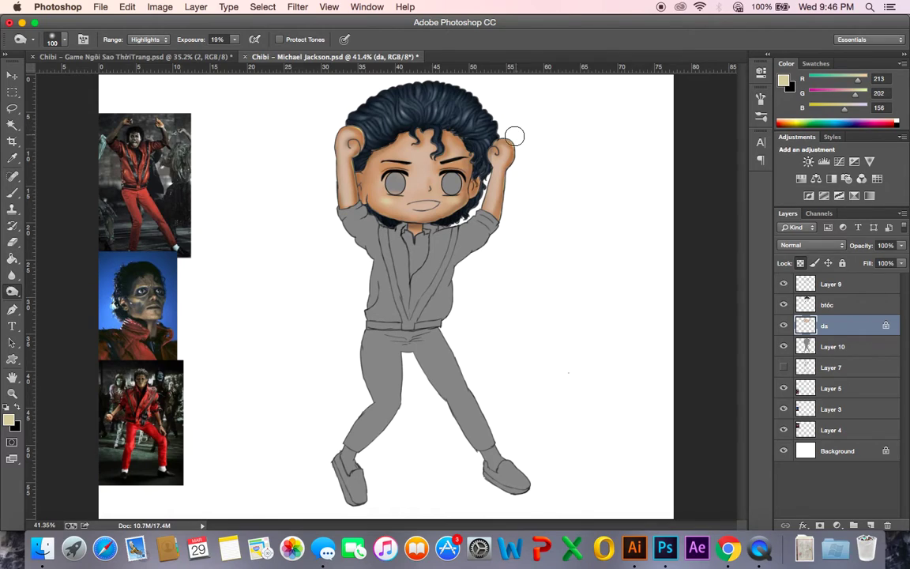
# - Refine the fists, ear, brow area and nose with sampled skin tones, and paint the areas around the irises white
pyautogui.press('b')
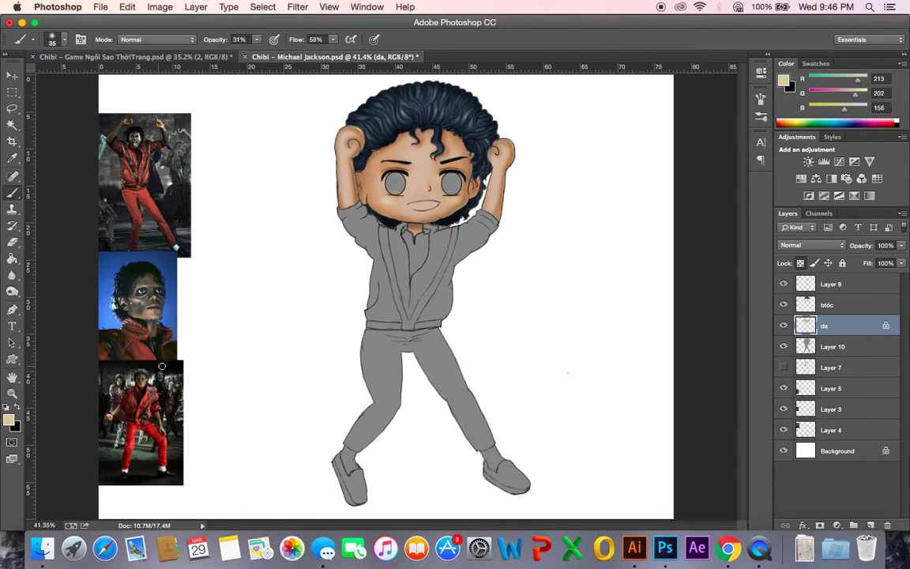
pyautogui.keyDown('alt'); pyautogui.click(440, 133); pyautogui.keyUp('alt')
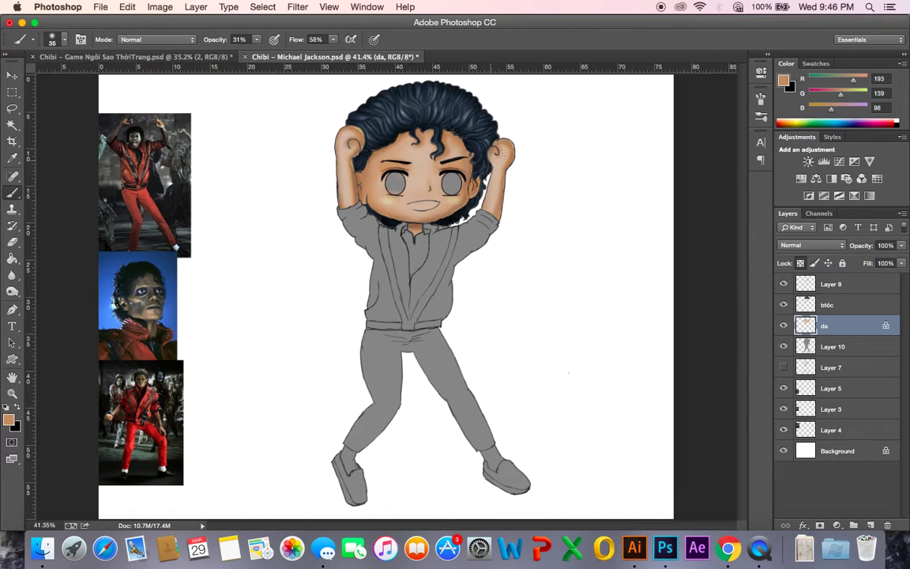
pyautogui.keyDown('alt'); pyautogui.click(459, 132); pyautogui.keyUp('alt')
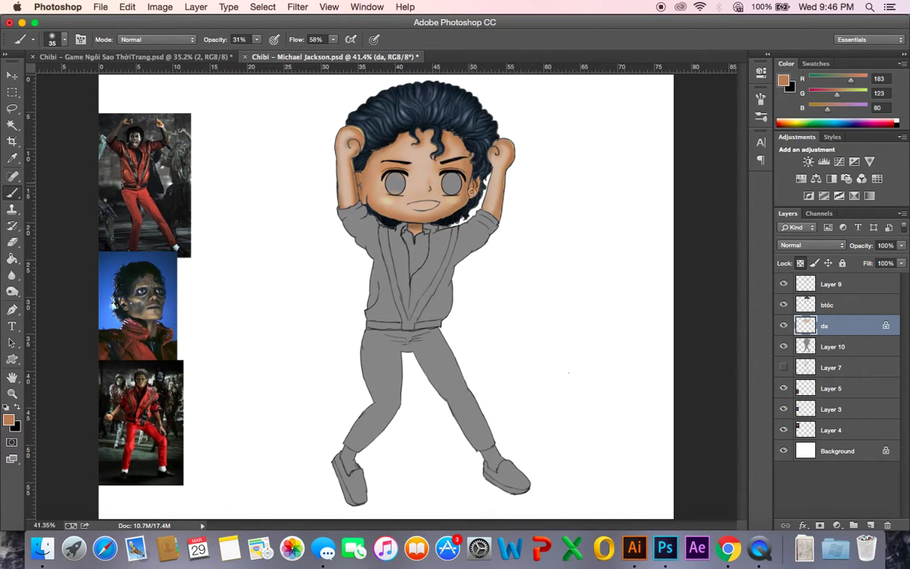
pyautogui.keyDown('alt'); pyautogui.click(473, 189); pyautogui.keyUp('alt')
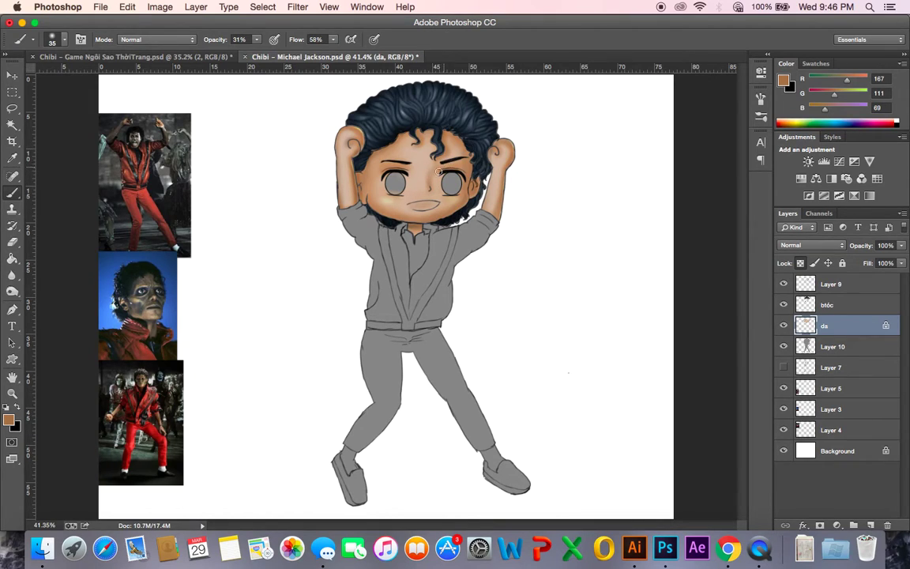
pyautogui.keyDown('alt'); pyautogui.click(392, 159); pyautogui.keyUp('alt')
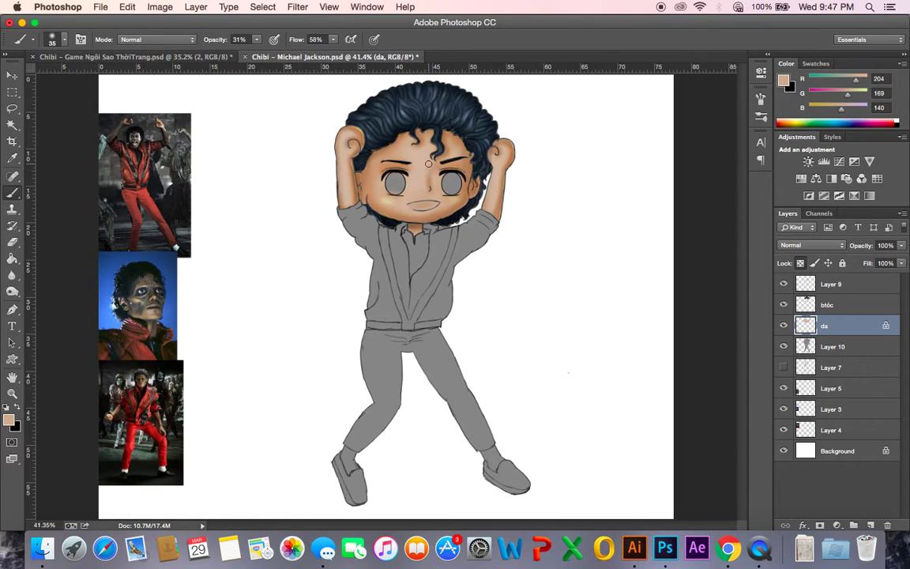
pyautogui.keyDown('alt'); pyautogui.click(425, 189); pyautogui.keyUp('alt')
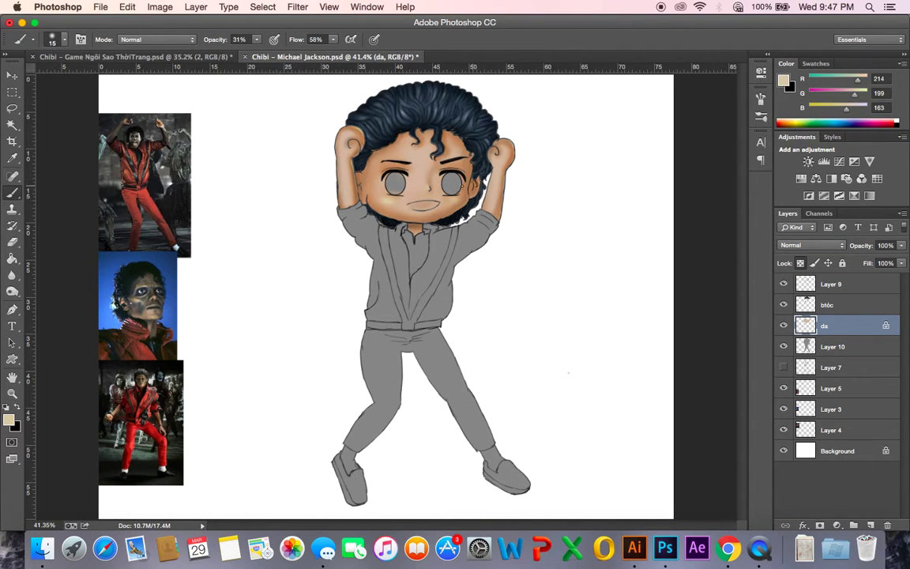
pyautogui.keyDown('alt'); pyautogui.click(489, 264); pyautogui.keyUp('alt')
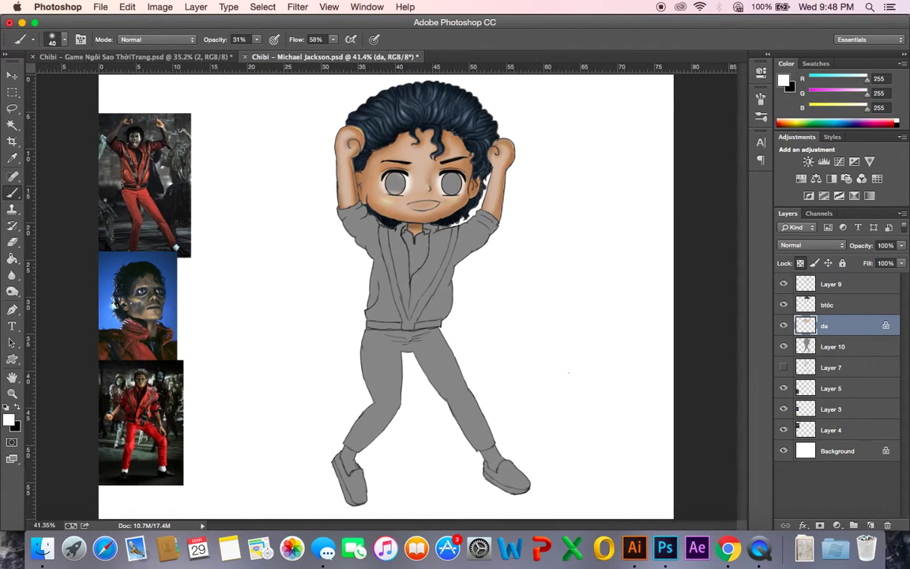
# - Add a new layer above the skin layer and name it mắt
pyautogui.click(870, 524)
pyautogui.doubleClick(836, 326)
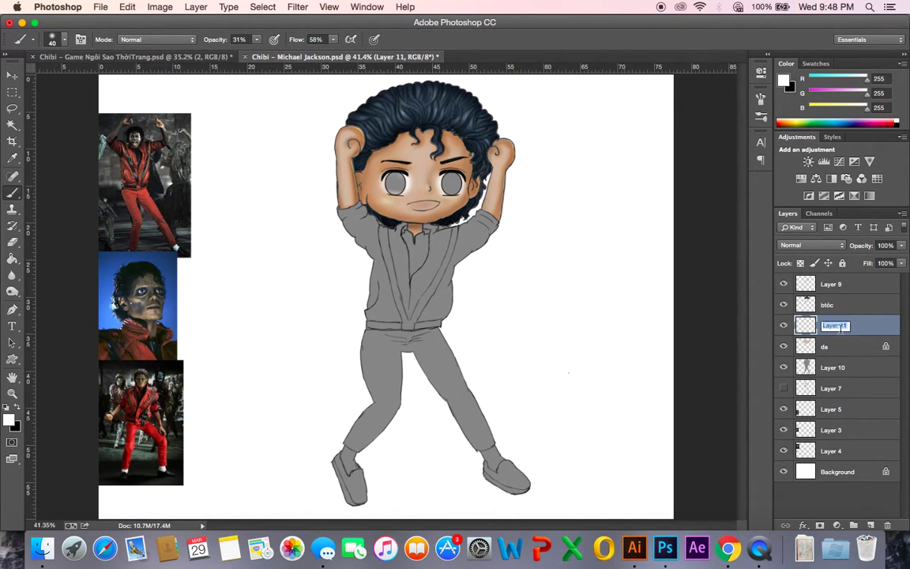
pyautogui.write('mắt')
pyautogui.press('Return')
# - Choose brown (RGB 131, 73, 15) as the foreground colour and brush a soft first tint onto the right iris
pyautogui.press('super+plus')
pyautogui.press('super+plus')
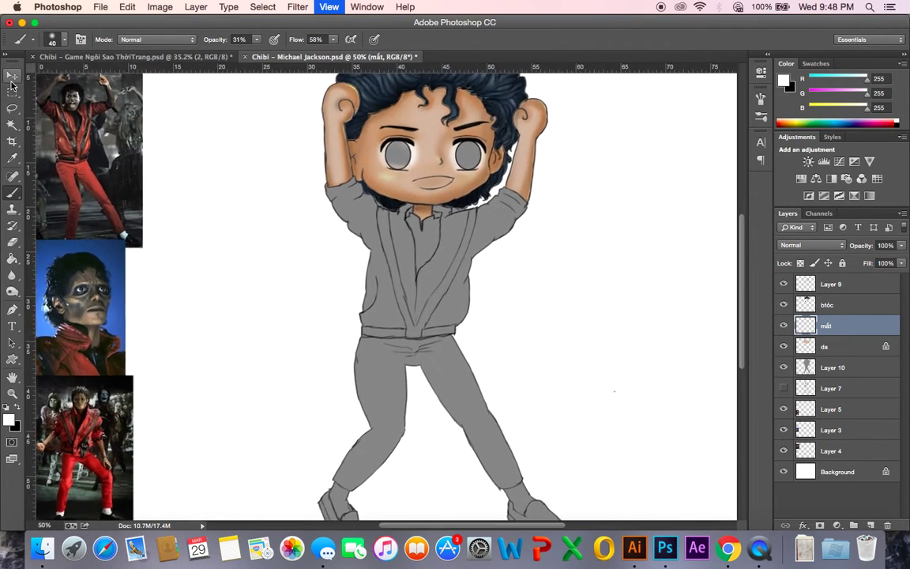
pyautogui.moveTo(344, 150); pyautogui.dragTo(324, 273)
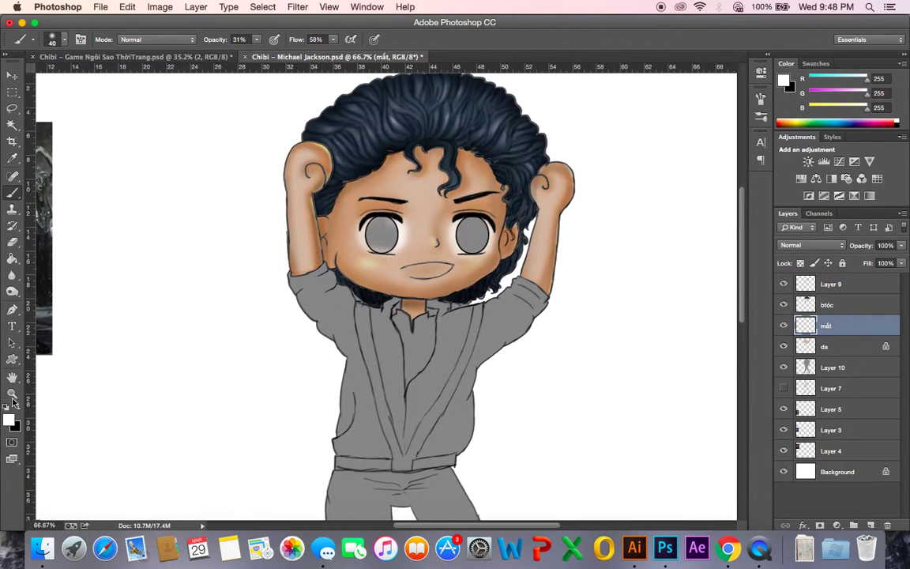
pyautogui.click(11, 421)
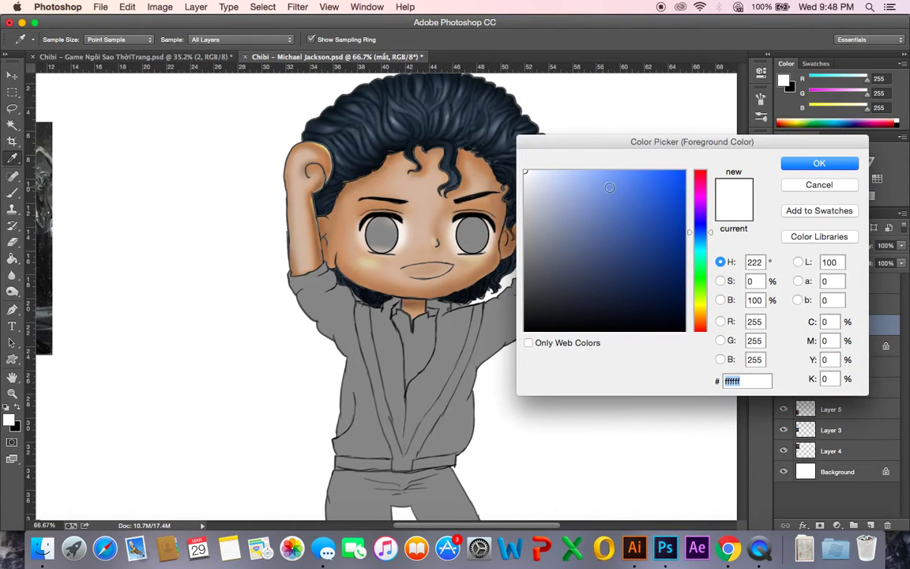
pyautogui.click(627, 175)
pyautogui.click(644, 174)
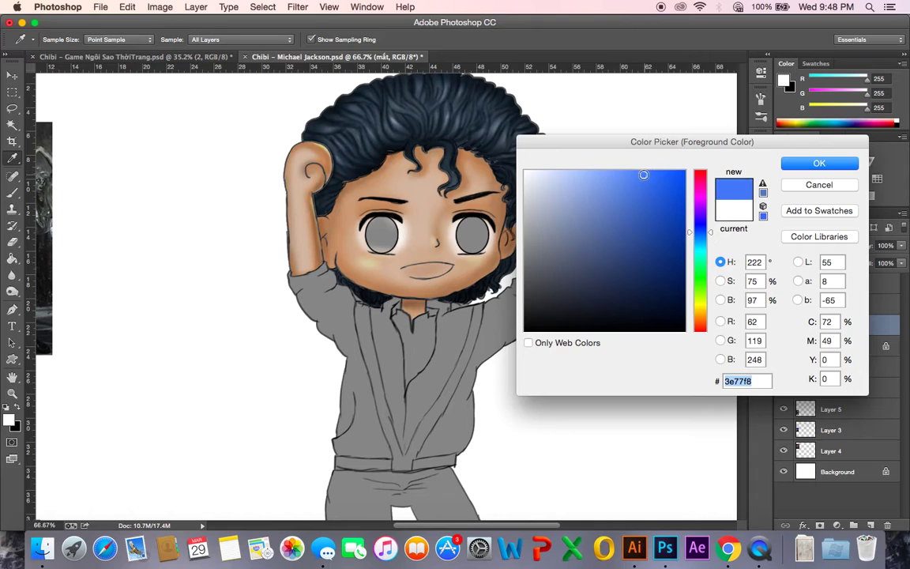
pyautogui.click(676, 269)
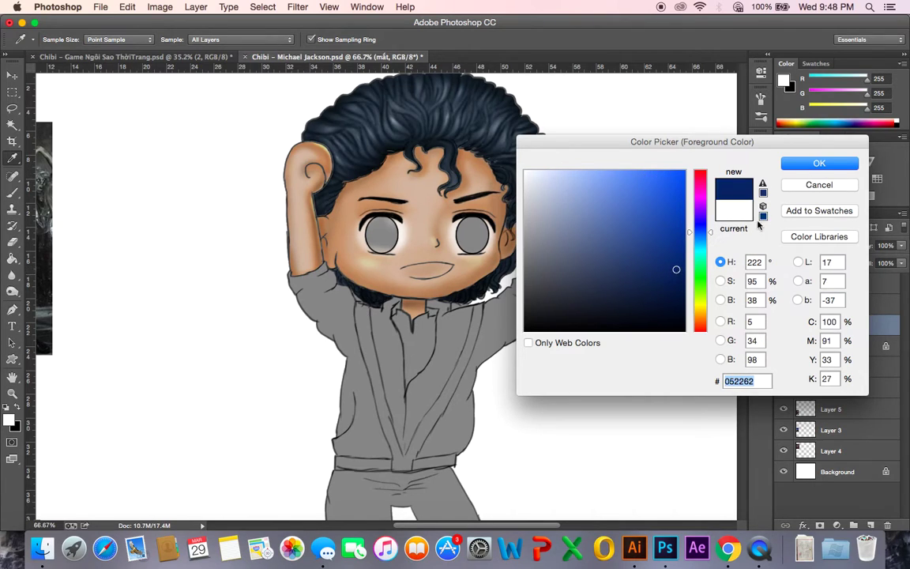
pyautogui.click(644, 219)
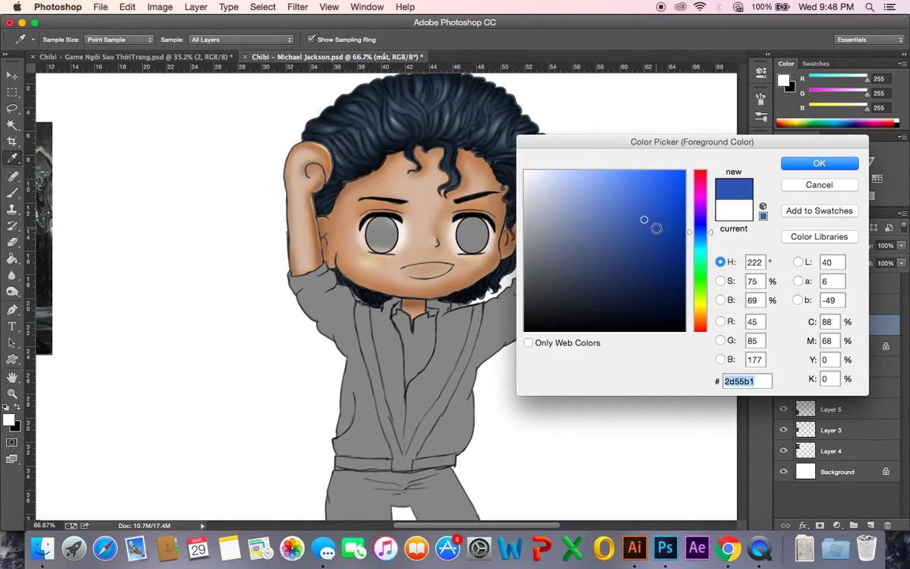
pyautogui.click(700, 318)
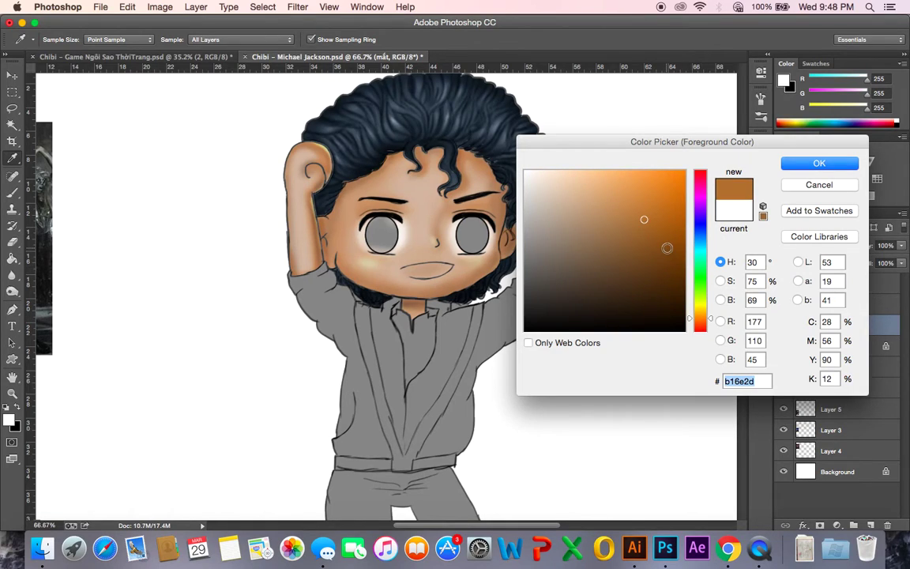
pyautogui.click(670, 249)
pyautogui.press('Return')
pyautogui.press('b')
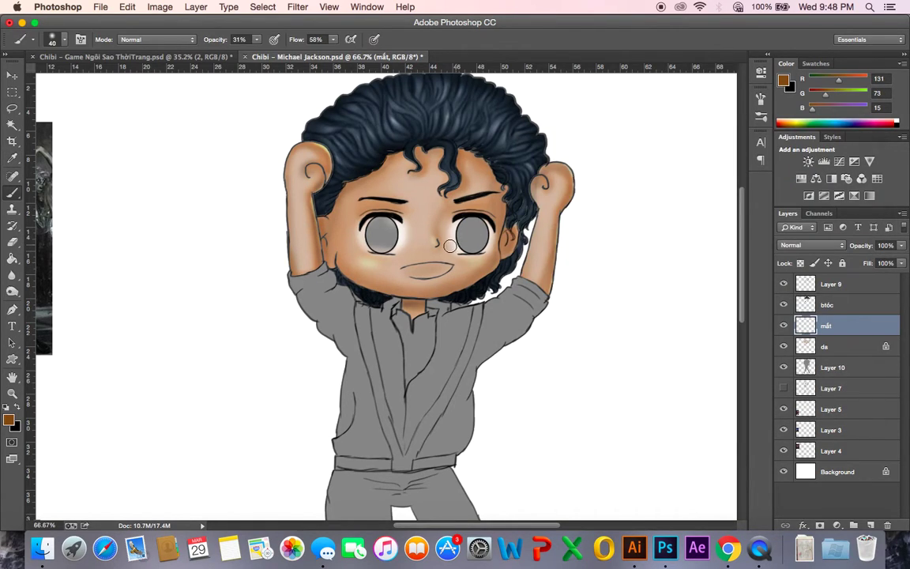
pyautogui.moveTo(476, 240); pyautogui.dragTo(475, 232)
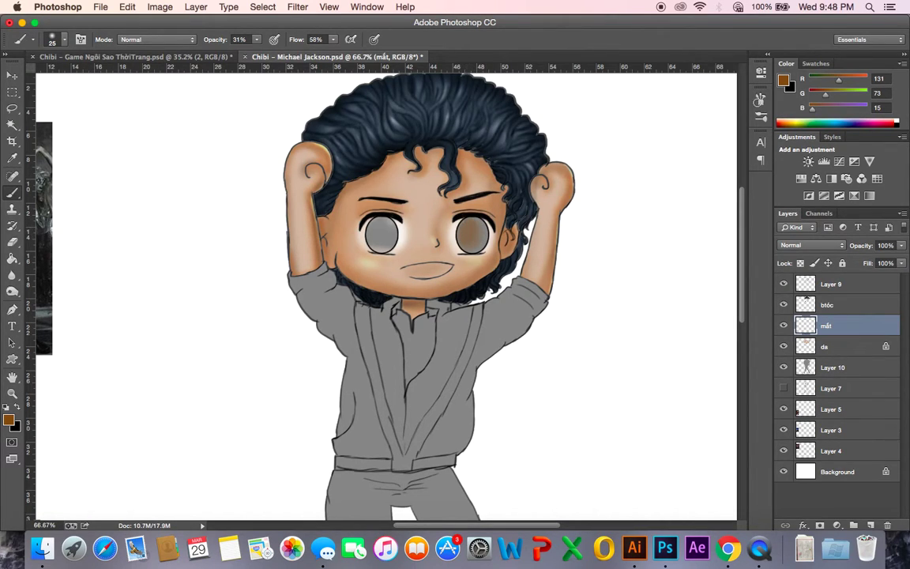
# - Fill the right iris with solid brown using the 19-pixel round brush preset at 100% opacity
pyautogui.press('F5')
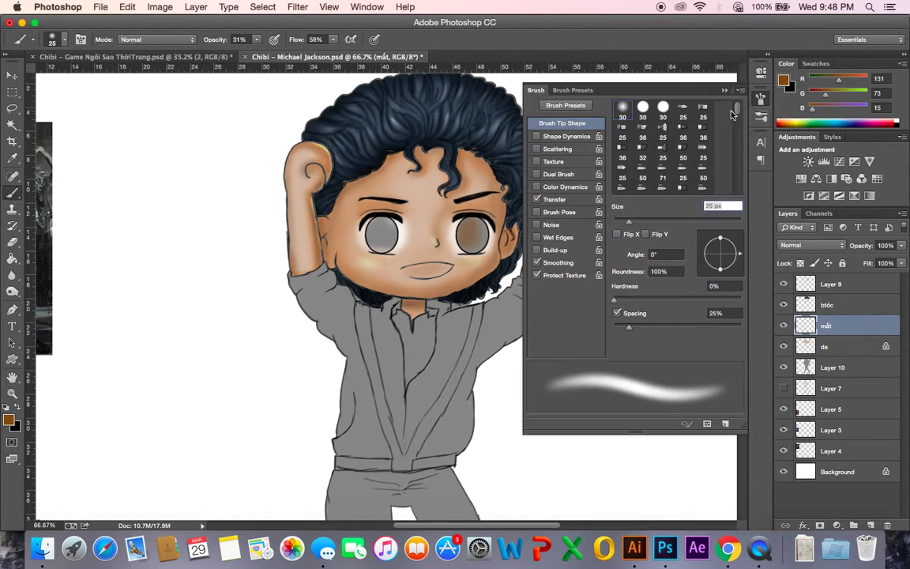
pyautogui.click(582, 93)
pyautogui.moveTo(739, 138); pyautogui.dragTo(743, 209)
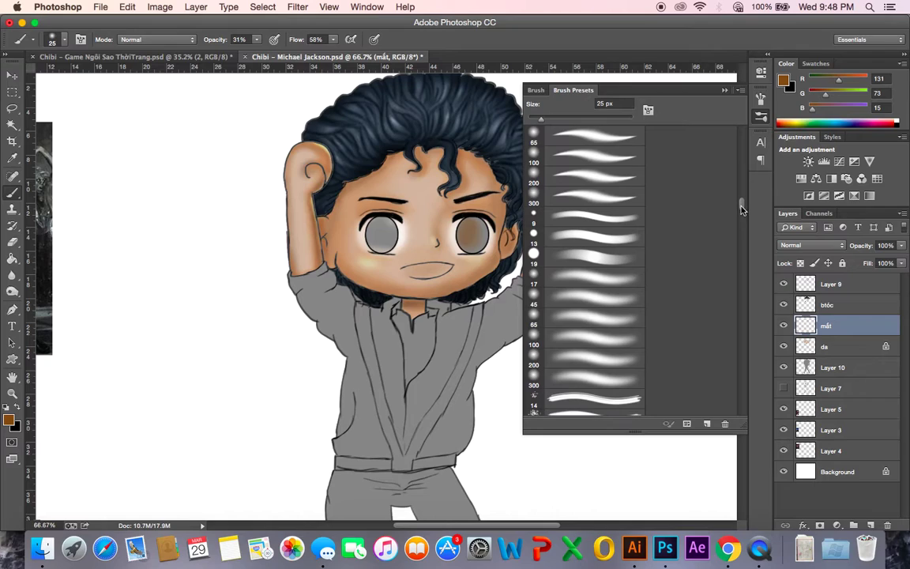
pyautogui.click(604, 261)
pyautogui.click(725, 89)
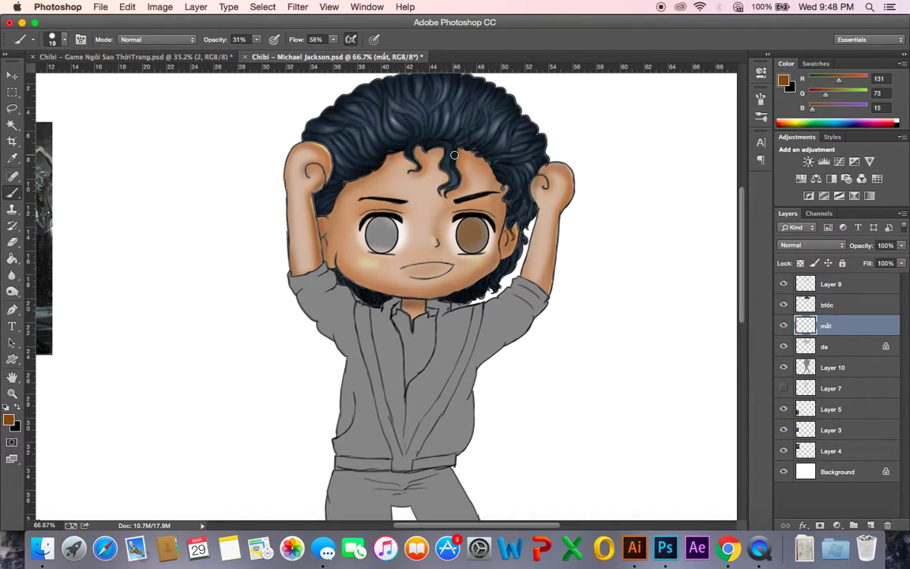
pyautogui.moveTo(258, 39); pyautogui.dragTo(427, 45)
pyautogui.moveTo(477, 245); pyautogui.dragTo(469, 236)
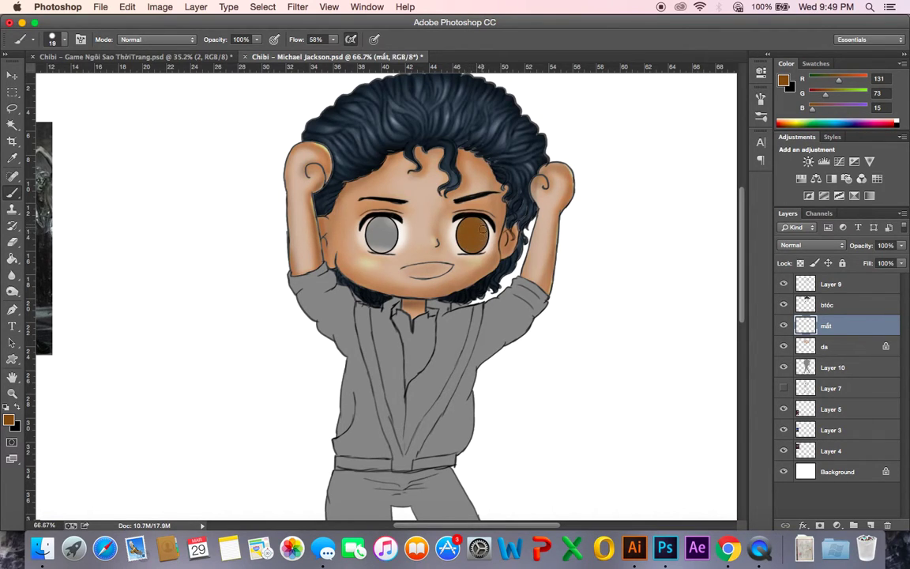
# - Fill the left iris with solid brown and tidy both irises on the mắt layer with small eraser and brush tips
pyautogui.moveTo(381, 231)
pyautogui.mouseDown()
pyautogui.moveTo(382, 239)
pyautogui.moveTo(373, 230)
pyautogui.mouseUp()
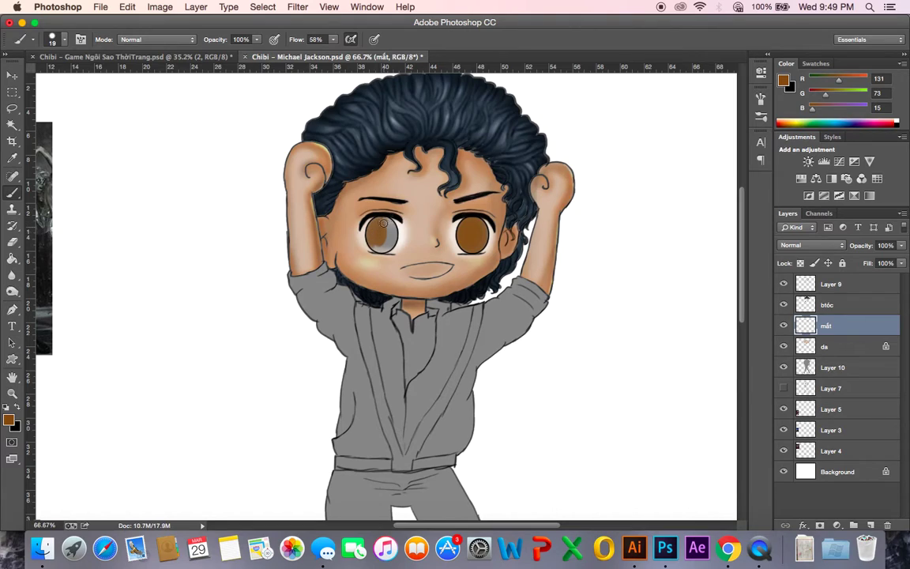
pyautogui.moveTo(390, 228); pyautogui.dragTo(392, 234)
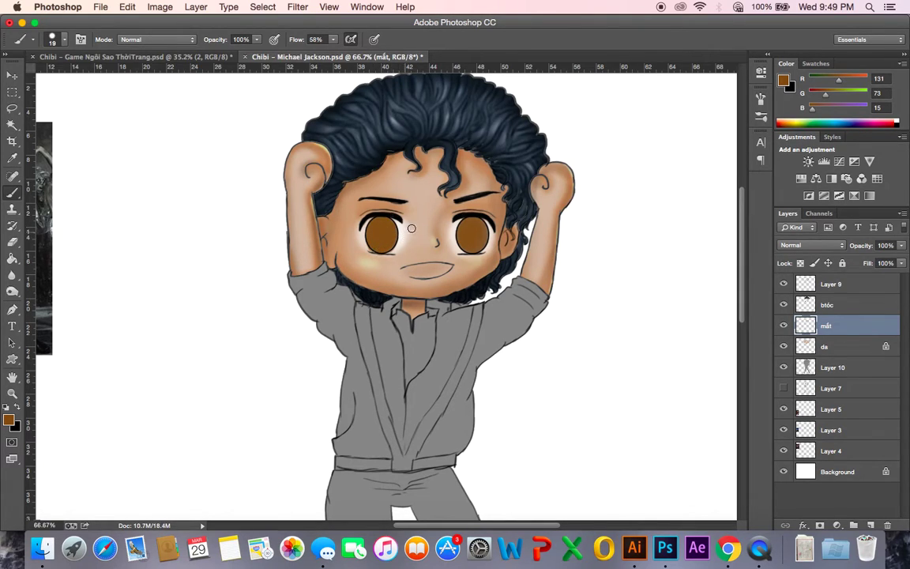
pyautogui.press('super+plus')
pyautogui.press('super+plus')
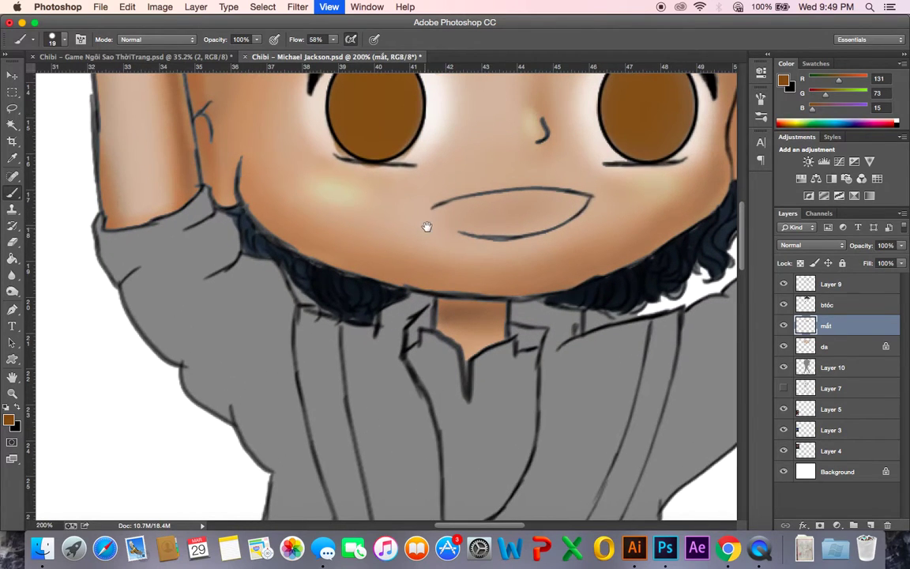
pyautogui.moveTo(426, 227); pyautogui.dragTo(373, 340)
pyautogui.press('e')
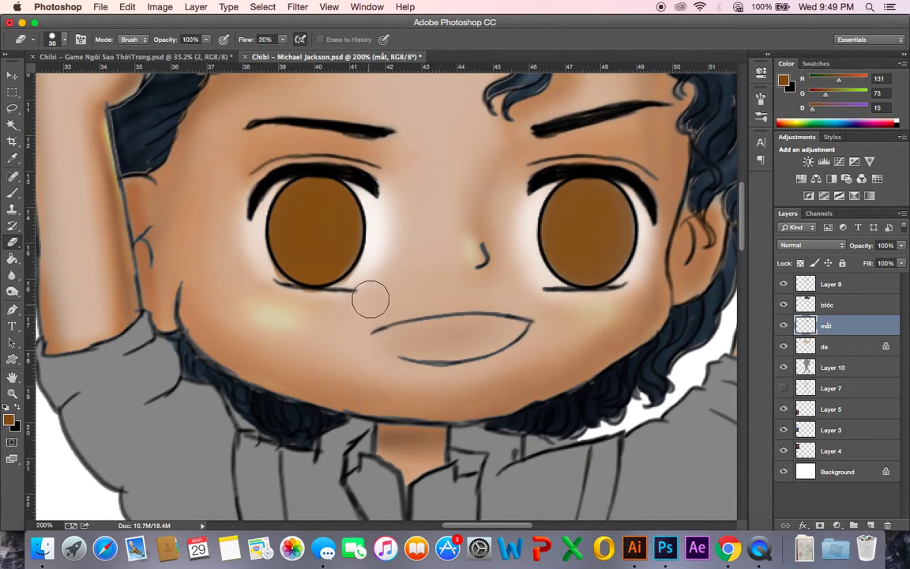
pyautogui.press('[')
pyautogui.press('[')
pyautogui.press('[')
pyautogui.press('[')
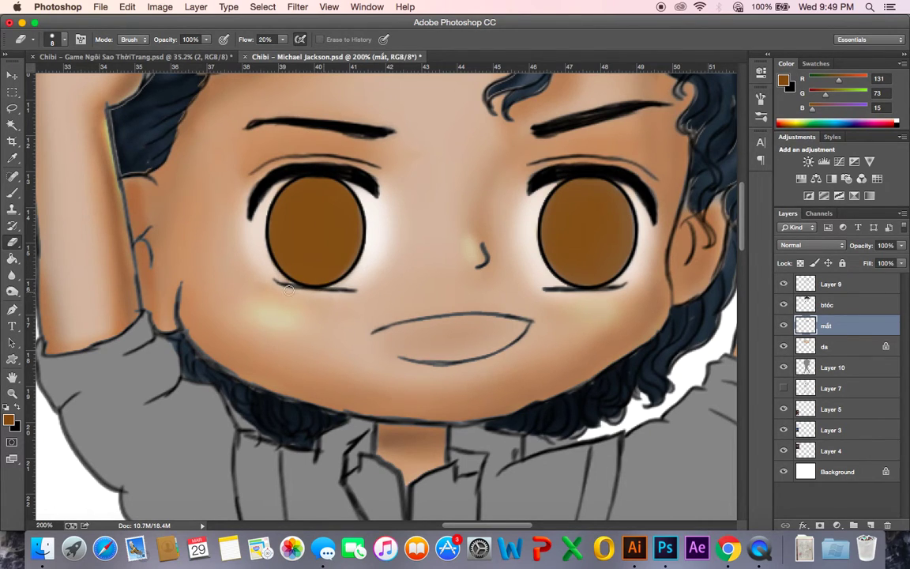
pyautogui.press('b')
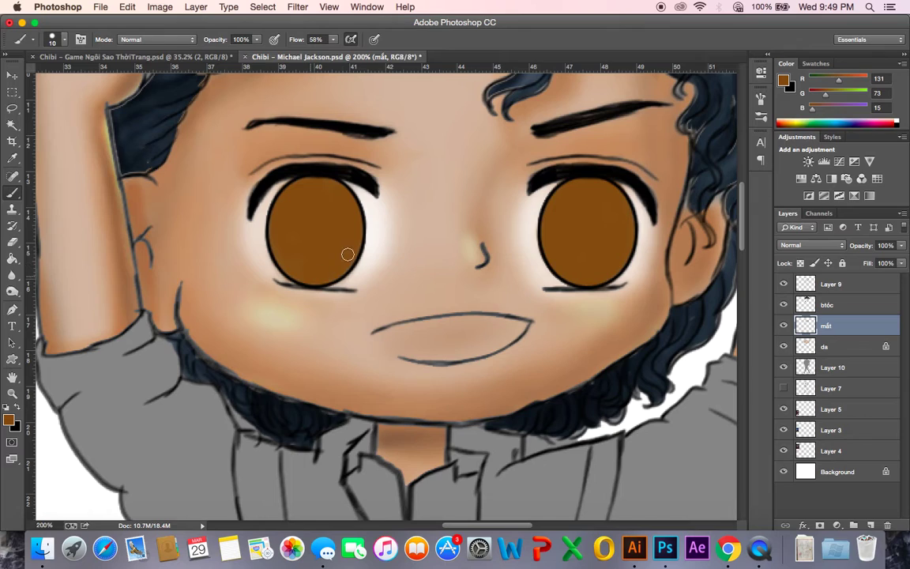
# - Choose dark brown (RGB 65, 34, 3) and brush a dark centre and upper shading into the right iris
pyautogui.click(9, 423)
pyautogui.click(677, 290)
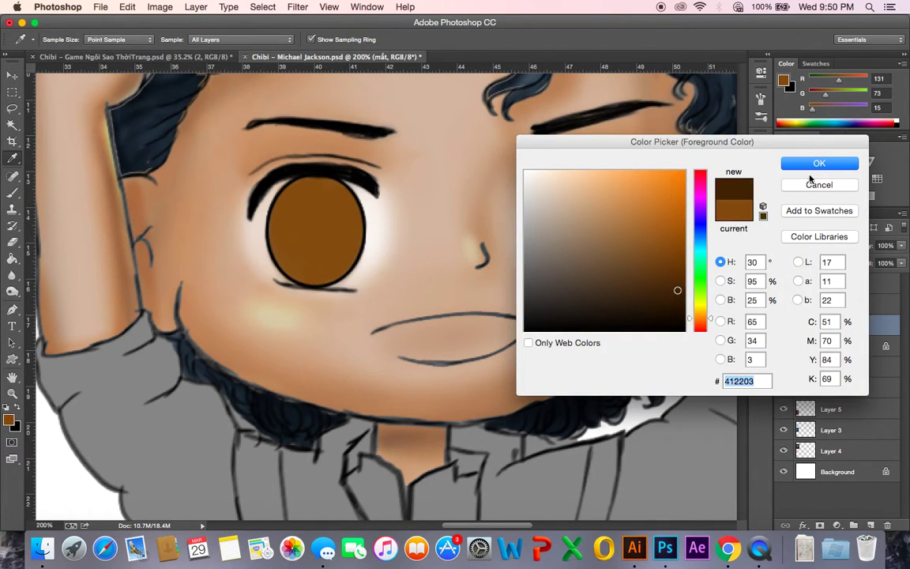
pyautogui.click(812, 167)
pyautogui.moveTo(587, 209)
pyautogui.mouseDown()
pyautogui.moveTo(587, 236)
pyautogui.moveTo(600, 236)
pyautogui.moveTo(584, 246)
pyautogui.moveTo(580, 214)
pyautogui.moveTo(591, 207)
pyautogui.moveTo(600, 224)
pyautogui.moveTo(592, 241)
pyautogui.moveTo(593, 203)
pyautogui.moveTo(564, 214)
pyautogui.moveTo(582, 184)
pyautogui.moveTo(545, 228)
pyautogui.moveTo(566, 191)
pyautogui.mouseUp()
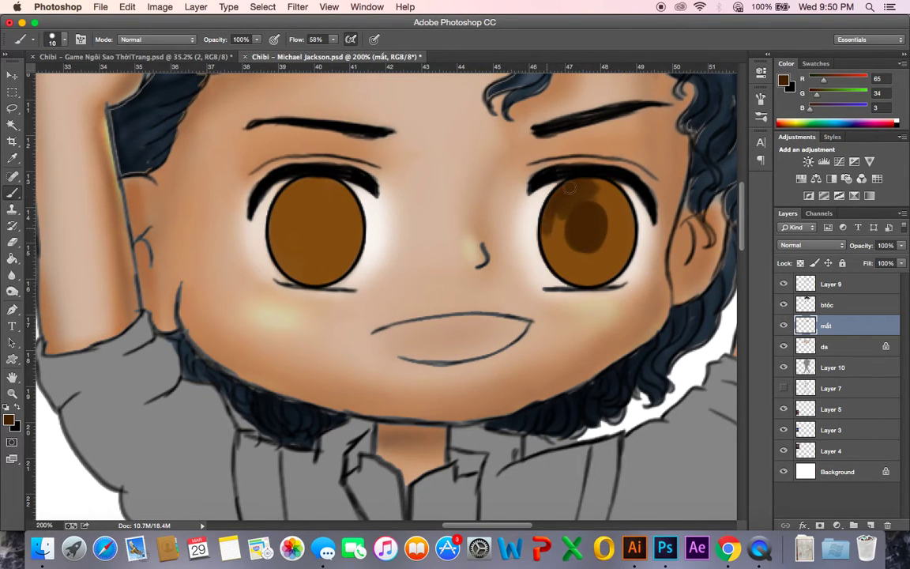
pyautogui.moveTo(551, 225)
pyautogui.mouseDown()
pyautogui.moveTo(558, 214)
pyautogui.moveTo(555, 229)
pyautogui.moveTo(585, 240)
pyautogui.moveTo(610, 199)
pyautogui.moveTo(590, 182)
pyautogui.moveTo(601, 185)
pyautogui.mouseUp()
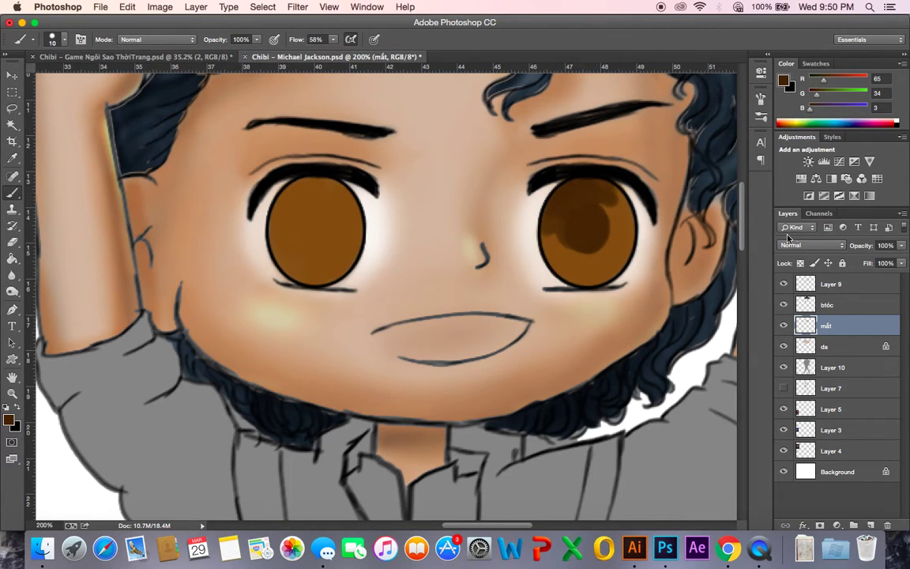
# - Lock the mắt layer's transparent pixels and extend the dark brown across the upper part of the right iris with a 10-pixel brush
pyautogui.click(801, 264)
pyautogui.moveTo(551, 228)
pyautogui.mouseDown()
pyautogui.moveTo(572, 206)
pyautogui.moveTo(567, 212)
pyautogui.moveTo(575, 194)
pyautogui.moveTo(549, 243)
pyautogui.moveTo(554, 203)
pyautogui.moveTo(551, 248)
pyautogui.moveTo(551, 218)
pyautogui.moveTo(557, 245)
pyautogui.mouseUp()
pyautogui.press(']')
pyautogui.press(']')
pyautogui.press('[')
pyautogui.press('[')
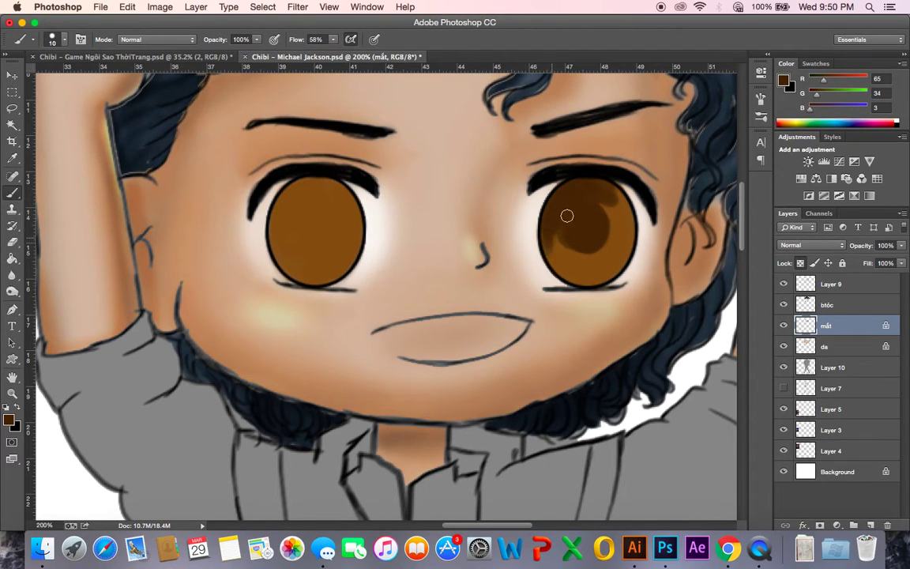
pyautogui.moveTo(602, 204)
pyautogui.mouseDown()
pyautogui.moveTo(625, 226)
pyautogui.moveTo(624, 212)
pyautogui.moveTo(595, 190)
pyautogui.moveTo(615, 196)
pyautogui.moveTo(627, 226)
pyautogui.moveTo(611, 214)
pyautogui.moveTo(620, 200)
pyautogui.moveTo(605, 183)
pyautogui.moveTo(620, 209)
pyautogui.moveTo(625, 250)
pyautogui.moveTo(630, 220)
pyautogui.moveTo(613, 226)
pyautogui.moveTo(623, 236)
pyautogui.moveTo(610, 219)
pyautogui.moveTo(622, 257)
pyautogui.moveTo(632, 221)
pyautogui.moveTo(596, 185)
pyautogui.moveTo(623, 230)
pyautogui.moveTo(620, 262)
pyautogui.moveTo(626, 243)
pyautogui.moveTo(608, 209)
pyautogui.moveTo(607, 223)
pyautogui.moveTo(610, 213)
pyautogui.moveTo(568, 207)
pyautogui.mouseUp()
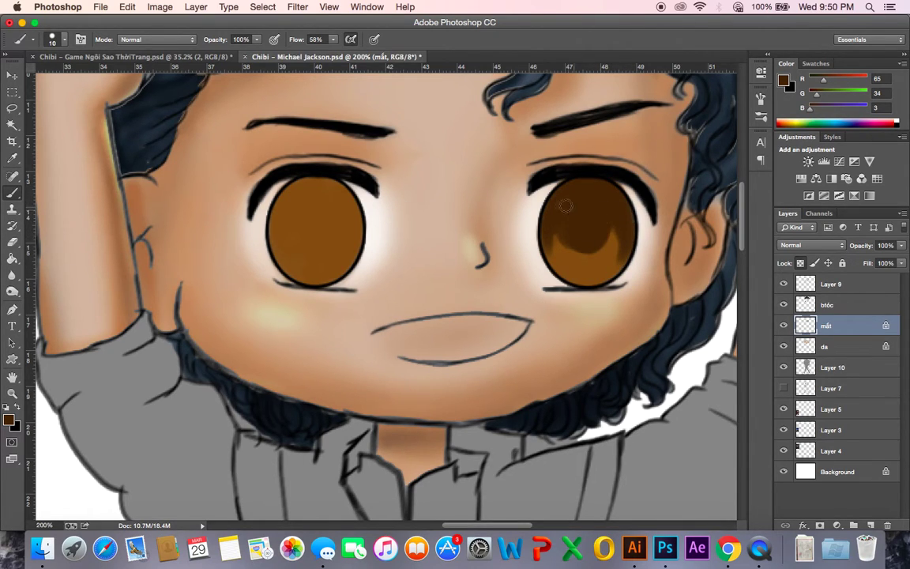
pyautogui.moveTo(554, 252)
pyautogui.mouseDown()
pyautogui.moveTo(549, 223)
pyautogui.moveTo(559, 261)
pyautogui.moveTo(546, 248)
pyautogui.moveTo(561, 263)
pyautogui.moveTo(553, 208)
pyautogui.moveTo(613, 208)
pyautogui.moveTo(626, 242)
pyautogui.moveTo(620, 267)
pyautogui.moveTo(615, 210)
pyautogui.moveTo(616, 221)
pyautogui.moveTo(561, 238)
pyautogui.moveTo(592, 233)
pyautogui.mouseUp()
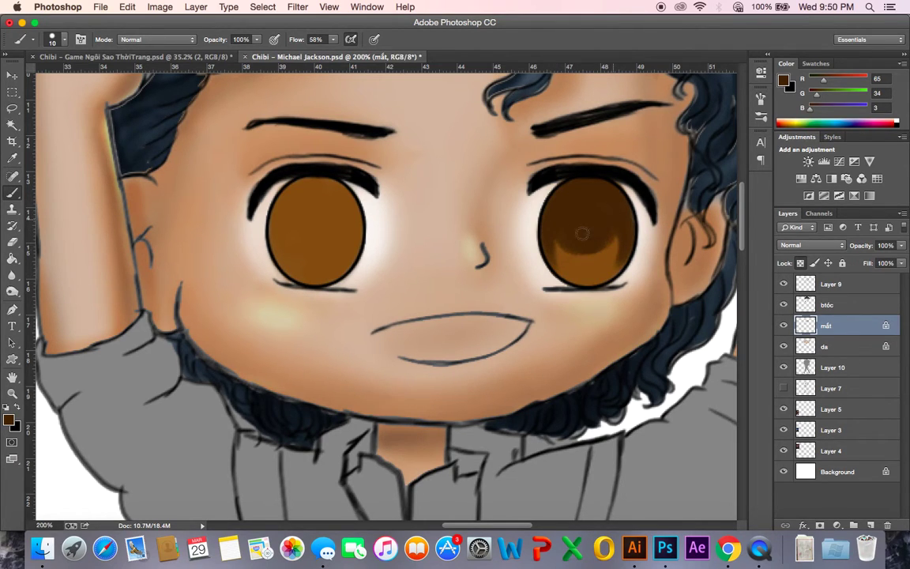
# - Shade the upper part of the left iris with the same dark brown, leaving a lighter crescent at its base
pyautogui.moveTo(301, 221)
pyautogui.mouseDown()
pyautogui.moveTo(336, 221)
pyautogui.moveTo(310, 232)
pyautogui.moveTo(341, 228)
pyautogui.moveTo(329, 225)
pyautogui.moveTo(323, 201)
pyautogui.moveTo(297, 201)
pyautogui.moveTo(321, 185)
pyautogui.moveTo(305, 184)
pyautogui.moveTo(279, 208)
pyautogui.moveTo(278, 247)
pyautogui.mouseUp()
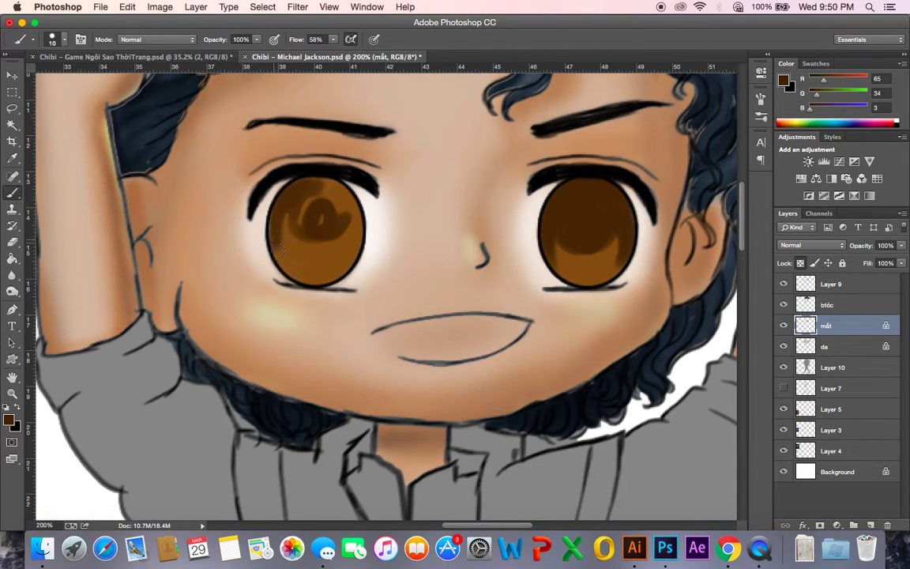
pyautogui.moveTo(294, 188)
pyautogui.mouseDown()
pyautogui.moveTo(323, 176)
pyautogui.moveTo(347, 207)
pyautogui.moveTo(352, 235)
pyautogui.moveTo(339, 188)
pyautogui.moveTo(357, 217)
pyautogui.moveTo(310, 177)
pyautogui.moveTo(294, 189)
pyautogui.moveTo(325, 216)
pyautogui.moveTo(315, 243)
pyautogui.moveTo(330, 227)
pyautogui.moveTo(304, 237)
pyautogui.moveTo(333, 226)
pyautogui.moveTo(292, 231)
pyautogui.moveTo(335, 215)
pyautogui.moveTo(293, 238)
pyautogui.moveTo(333, 226)
pyautogui.moveTo(301, 246)
pyautogui.moveTo(339, 236)
pyautogui.mouseUp()
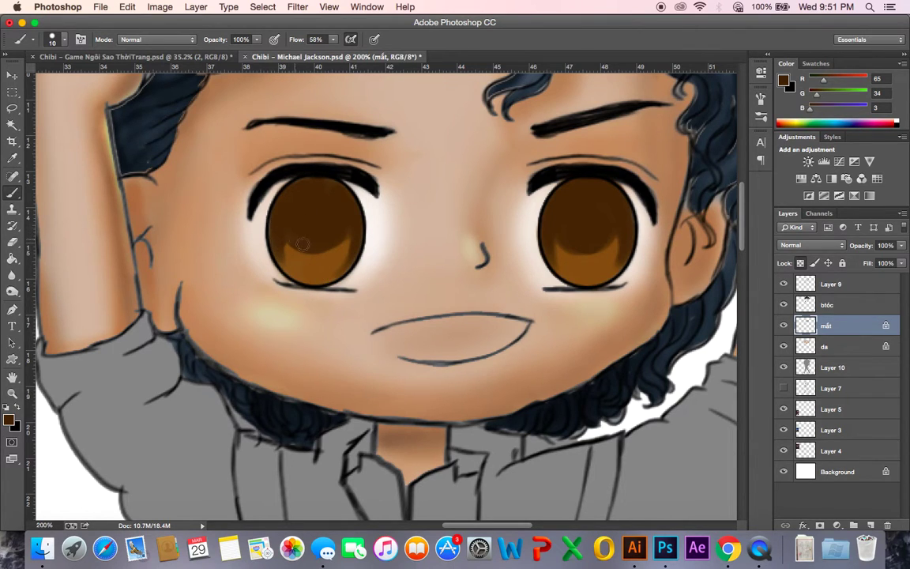
# - Unlock the mắt layer's transparent pixels and soften the edge between dark and light brown in both irises with a 9-pixel Blur tool
pyautogui.press('/')
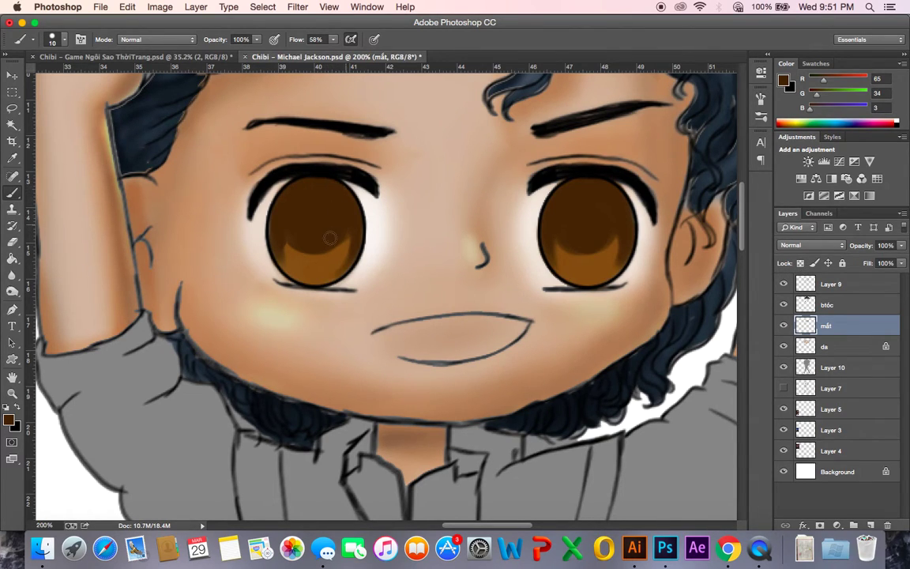
pyautogui.click(12, 277)
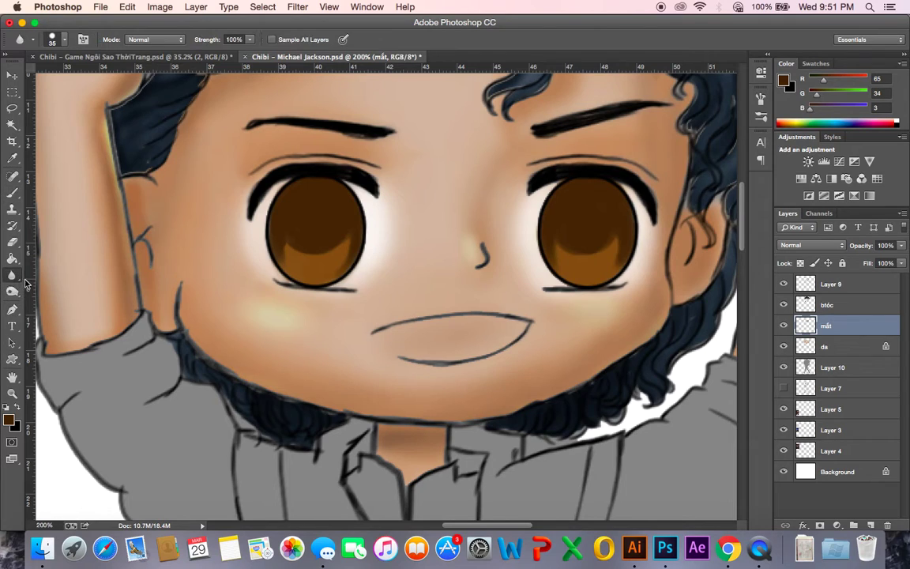
pyautogui.press('p')
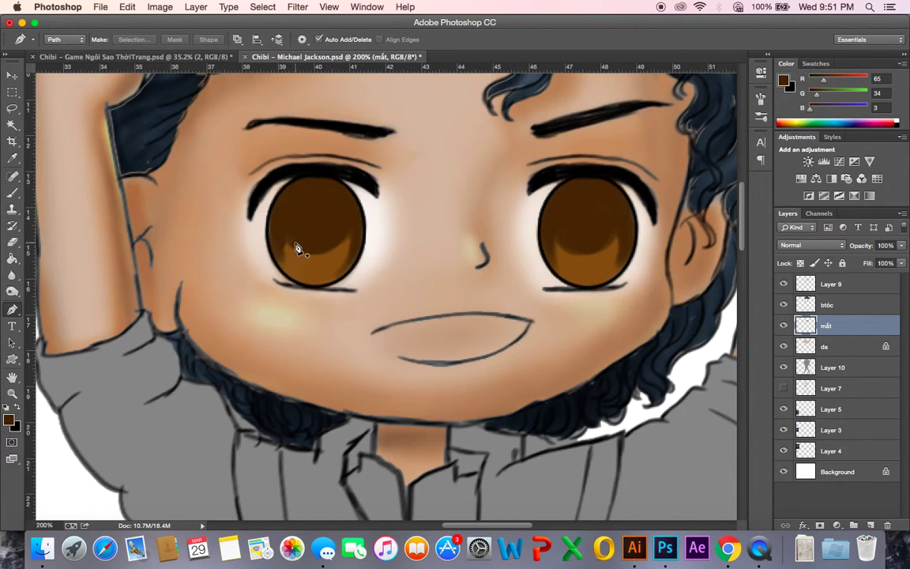
pyautogui.click(12, 275)
pyautogui.press('[')
pyautogui.press('[')
pyautogui.press('[')
pyautogui.press('[')
pyautogui.press('[')
pyautogui.press('[')
pyautogui.moveTo(328, 249)
pyautogui.mouseDown()
pyautogui.moveTo(342, 272)
pyautogui.moveTo(340, 236)
pyautogui.moveTo(290, 250)
pyautogui.moveTo(290, 269)
pyautogui.moveTo(279, 255)
pyautogui.moveTo(291, 234)
pyautogui.moveTo(323, 255)
pyautogui.mouseUp()
pyautogui.moveTo(547, 260)
pyautogui.mouseDown()
pyautogui.moveTo(614, 230)
pyautogui.moveTo(572, 247)
pyautogui.moveTo(611, 235)
pyautogui.moveTo(560, 227)
pyautogui.moveTo(549, 257)
pyautogui.moveTo(556, 278)
pyautogui.moveTo(619, 246)
pyautogui.moveTo(616, 253)
pyautogui.moveTo(629, 212)
pyautogui.moveTo(614, 264)
pyautogui.moveTo(561, 241)
pyautogui.moveTo(588, 236)
pyautogui.mouseUp()
pyautogui.press('b')
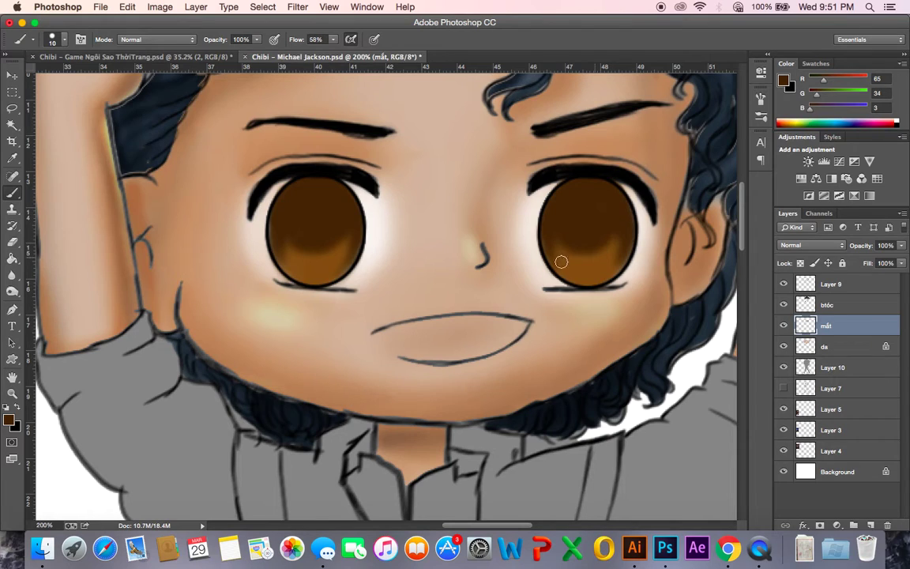
# - Choose very dark brown (RGB 31, 16, 2) and brush it over the right iris with a 35-pixel tip
pyautogui.click(11, 421)
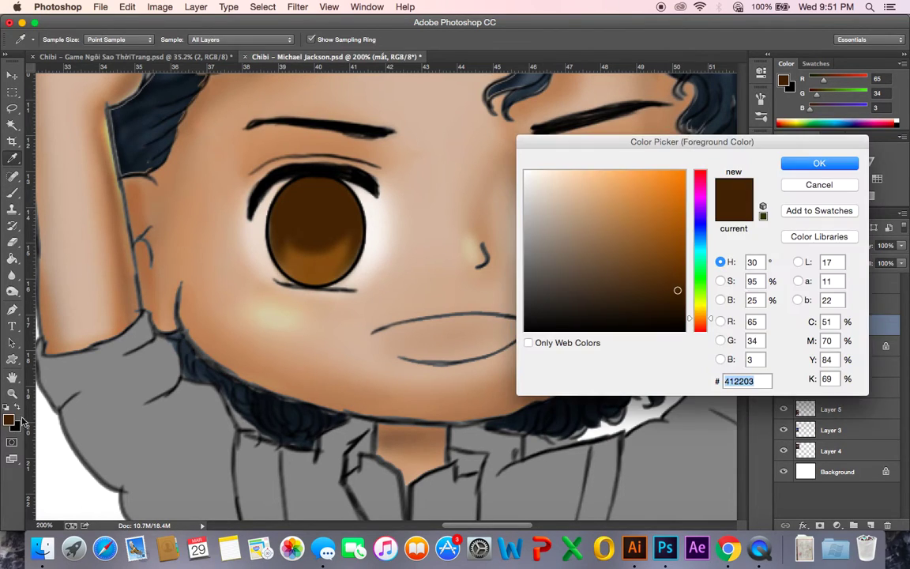
pyautogui.click(676, 311)
pyautogui.press('Return')
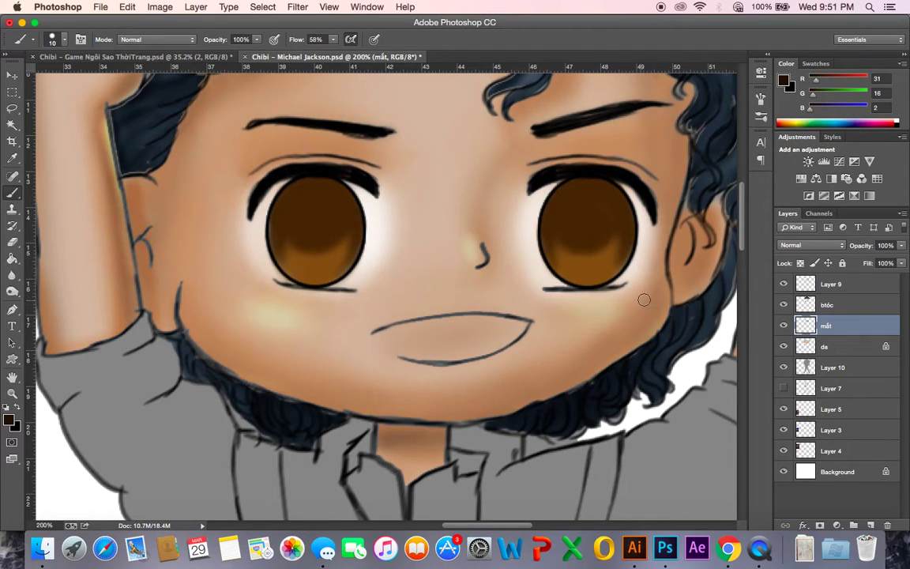
pyautogui.press(']')
pyautogui.press(']')
pyautogui.press(']')
pyautogui.press(']')
pyautogui.press(']')
pyautogui.moveTo(585, 218)
pyautogui.mouseDown()
pyautogui.moveTo(585, 229)
pyautogui.moveTo(573, 212)
pyautogui.mouseUp()
# - With the mắt layer's transparency locked, deepen the upper part of both irises with the very dark brown and blur its lower edge
pyautogui.click(801, 263)
pyautogui.moveTo(590, 221)
pyautogui.mouseDown()
pyautogui.moveTo(594, 195)
pyautogui.moveTo(539, 207)
pyautogui.moveTo(625, 190)
pyautogui.moveTo(530, 204)
pyautogui.moveTo(638, 213)
pyautogui.moveTo(558, 197)
pyautogui.moveTo(601, 183)
pyautogui.moveTo(573, 181)
pyautogui.moveTo(534, 208)
pyautogui.moveTo(521, 242)
pyautogui.moveTo(576, 214)
pyautogui.moveTo(575, 228)
pyautogui.moveTo(587, 234)
pyautogui.moveTo(594, 219)
pyautogui.moveTo(580, 231)
pyautogui.moveTo(615, 192)
pyautogui.moveTo(608, 183)
pyautogui.moveTo(554, 245)
pyautogui.mouseUp()
pyautogui.moveTo(315, 210)
pyautogui.mouseDown()
pyautogui.moveTo(320, 234)
pyautogui.moveTo(315, 222)
pyautogui.moveTo(343, 197)
pyautogui.moveTo(277, 202)
pyautogui.moveTo(353, 196)
pyautogui.moveTo(285, 197)
pyautogui.moveTo(269, 213)
pyautogui.moveTo(361, 218)
pyautogui.mouseUp()
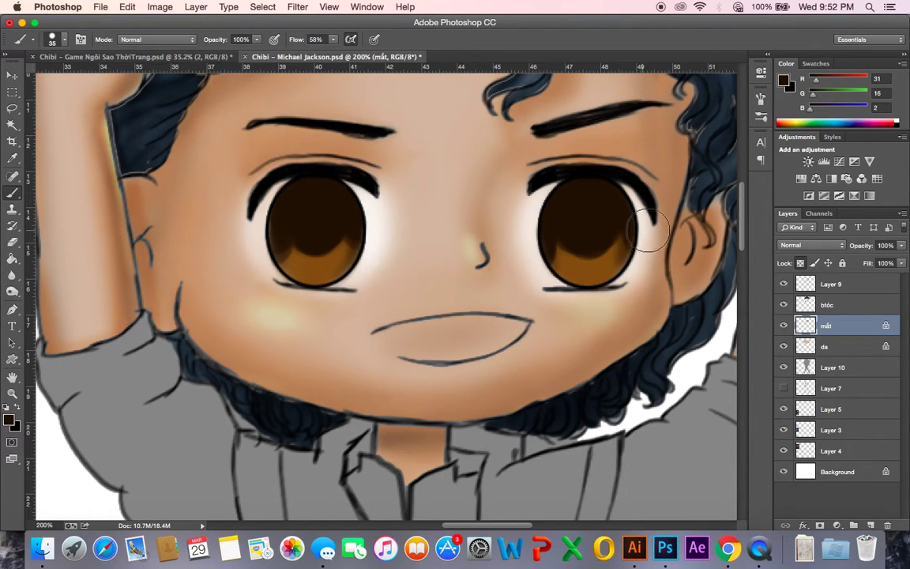
pyautogui.moveTo(291, 203)
pyautogui.mouseDown()
pyautogui.moveTo(319, 207)
pyautogui.moveTo(315, 188)
pyautogui.moveTo(268, 222)
pyautogui.mouseUp()
pyautogui.click(12, 274)
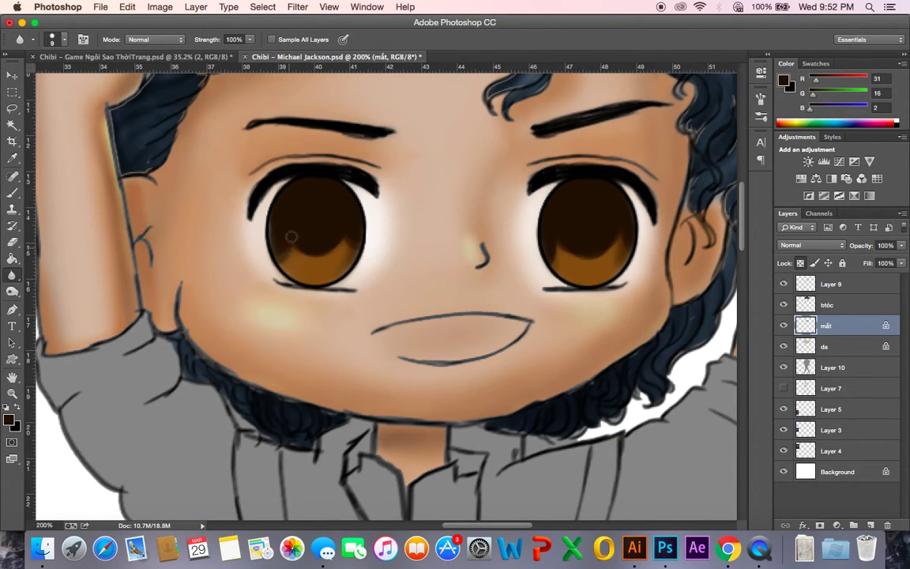
pyautogui.moveTo(301, 249)
pyautogui.mouseDown()
pyautogui.moveTo(345, 227)
pyautogui.moveTo(350, 259)
pyautogui.moveTo(361, 221)
pyautogui.moveTo(340, 233)
pyautogui.mouseUp()
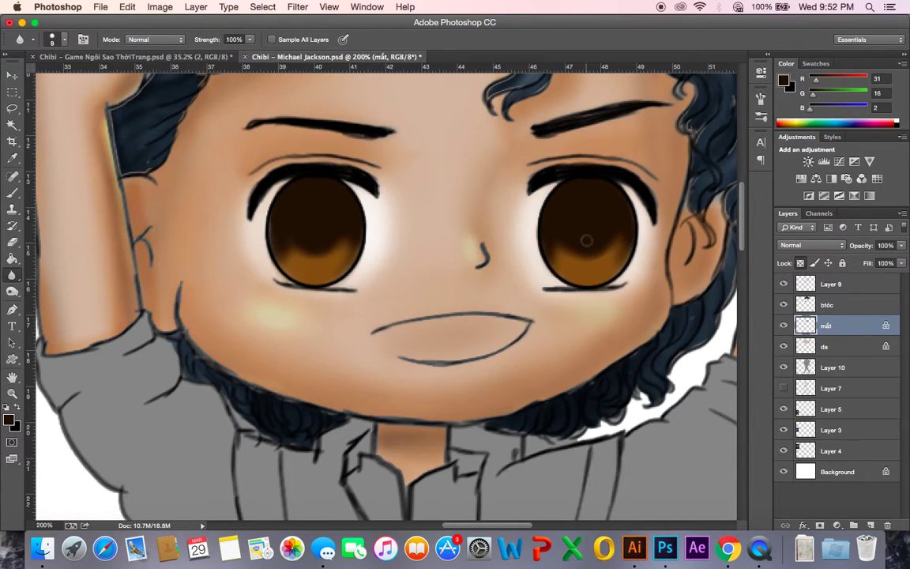
# - Paint a glowing orange highlight at the base of both irises with sampled brown (RGB 131, 73, 15) and a 20-pixel Color Dodge brush
pyautogui.press('b')
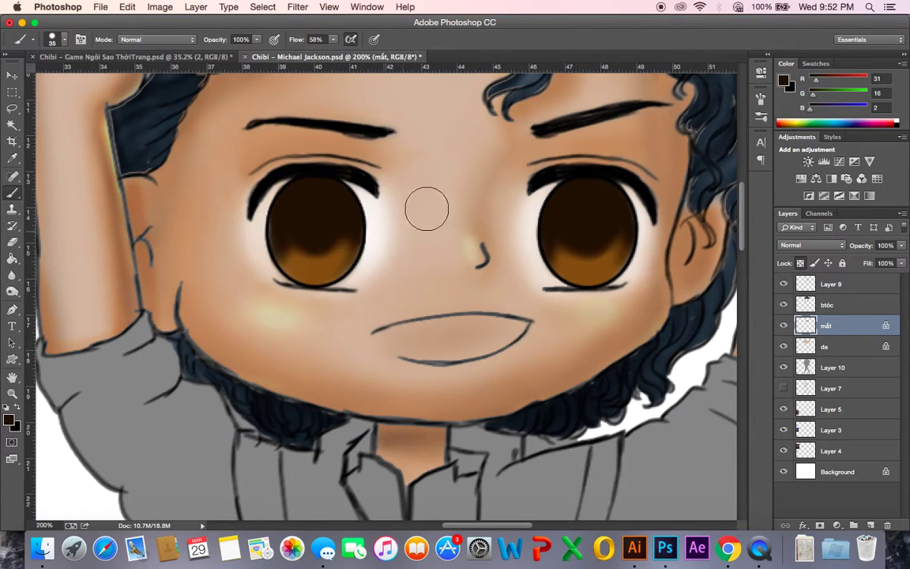
pyautogui.press('[')
pyautogui.keyDown('alt'); pyautogui.click(596, 263); pyautogui.keyUp('alt')
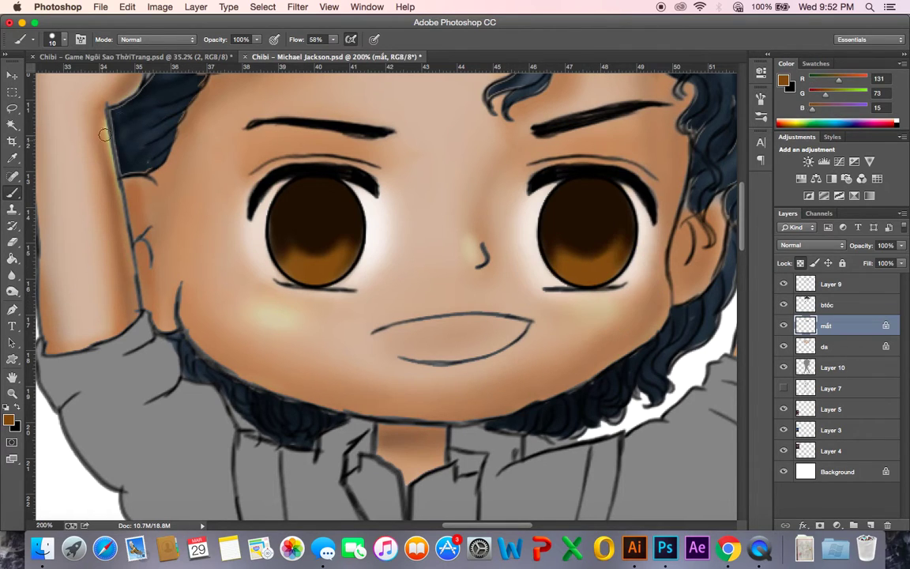
pyautogui.click(156, 40)
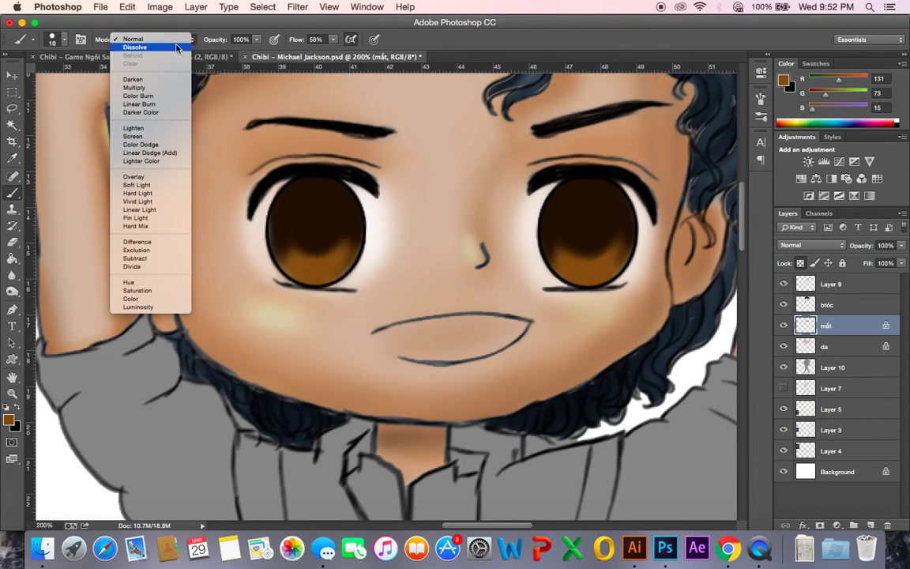
pyautogui.click(151, 144)
pyautogui.press(']')
pyautogui.moveTo(583, 268)
pyautogui.mouseDown()
pyautogui.moveTo(610, 256)
pyautogui.moveTo(580, 266)
pyautogui.moveTo(615, 253)
pyautogui.moveTo(567, 266)
pyautogui.moveTo(564, 258)
pyautogui.moveTo(618, 246)
pyautogui.moveTo(588, 266)
pyautogui.moveTo(566, 252)
pyautogui.mouseUp()
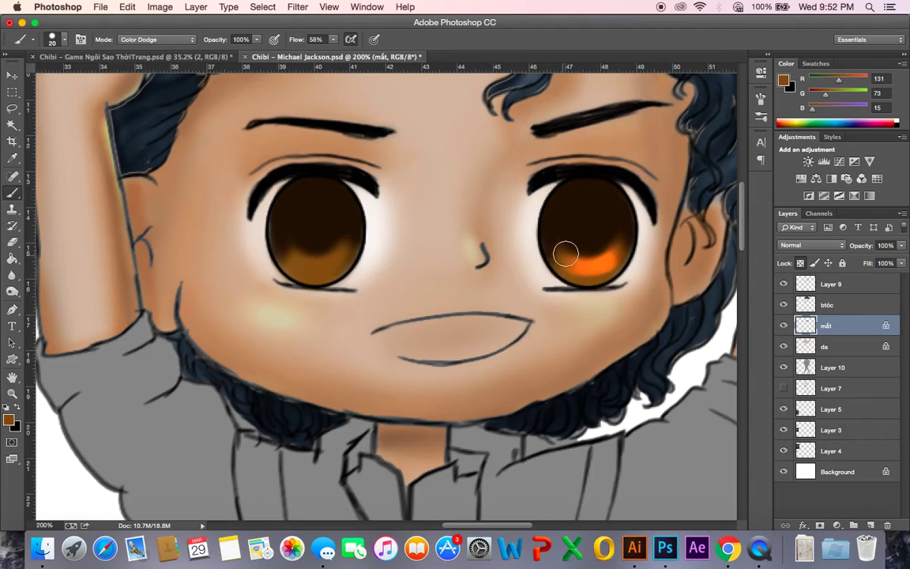
pyautogui.moveTo(295, 259)
pyautogui.mouseDown()
pyautogui.moveTo(342, 246)
pyautogui.moveTo(306, 263)
pyautogui.moveTo(315, 265)
pyautogui.moveTo(343, 240)
pyautogui.moveTo(287, 257)
pyautogui.moveTo(332, 248)
pyautogui.moveTo(346, 251)
pyautogui.moveTo(292, 257)
pyautogui.moveTo(359, 251)
pyautogui.mouseUp()
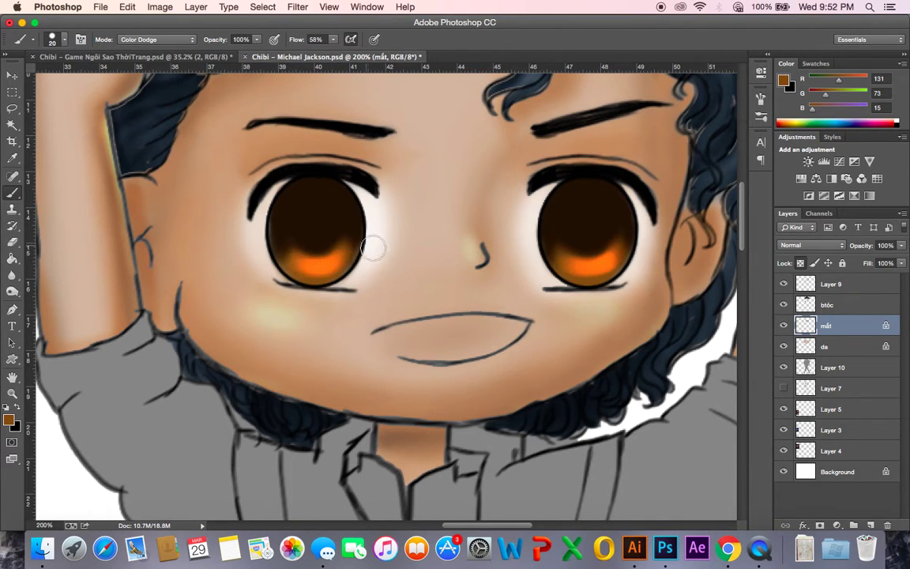
pyautogui.moveTo(593, 266); pyautogui.dragTo(627, 246)
# - Return the brush to Normal mode with black as the foreground colour and unlock the mắt layer's transparent pixels
pyautogui.keyDown('alt'); pyautogui.click(483, 234); pyautogui.keyUp('alt')
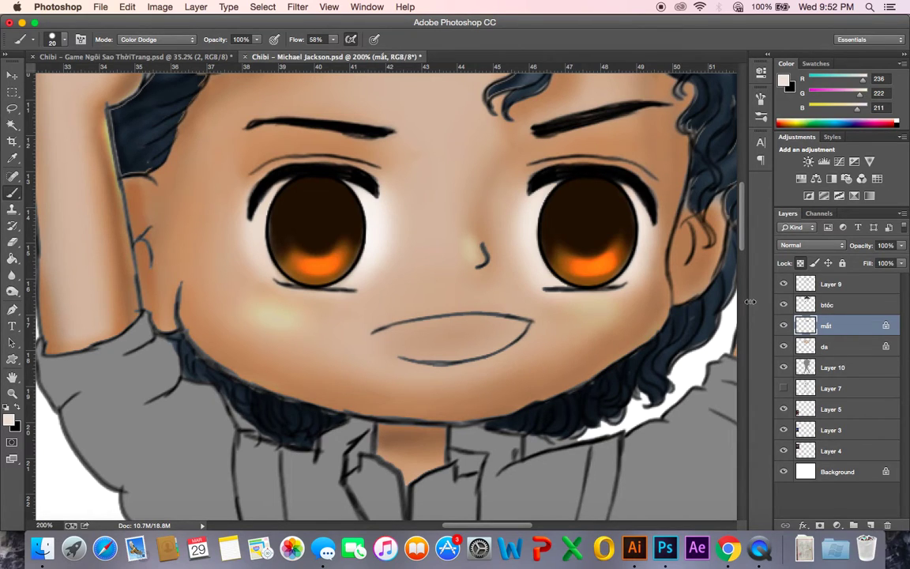
pyautogui.click(155, 39)
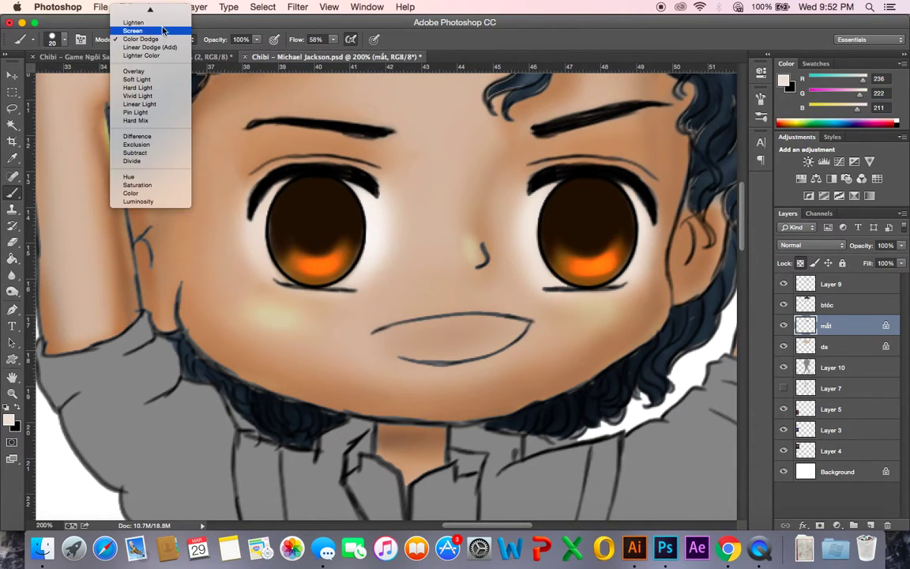
pyautogui.click(154, 19)
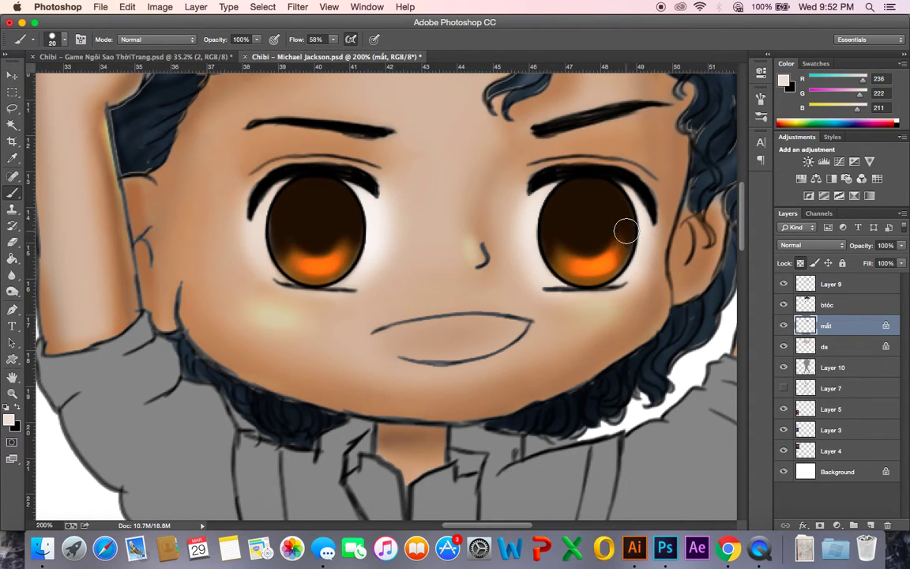
pyautogui.click(800, 264)
pyautogui.press('x')
# - Try brushing black shadows under the upper lashes of both eyes, and undo those strokes
pyautogui.moveTo(260, 175)
pyautogui.mouseDown()
pyautogui.moveTo(250, 215)
pyautogui.moveTo(224, 189)
pyautogui.moveTo(302, 166)
pyautogui.moveTo(396, 205)
pyautogui.mouseUp()
pyautogui.press('super+alt+z')
pyautogui.press('super+alt+z')
pyautogui.press('super+alt+z')
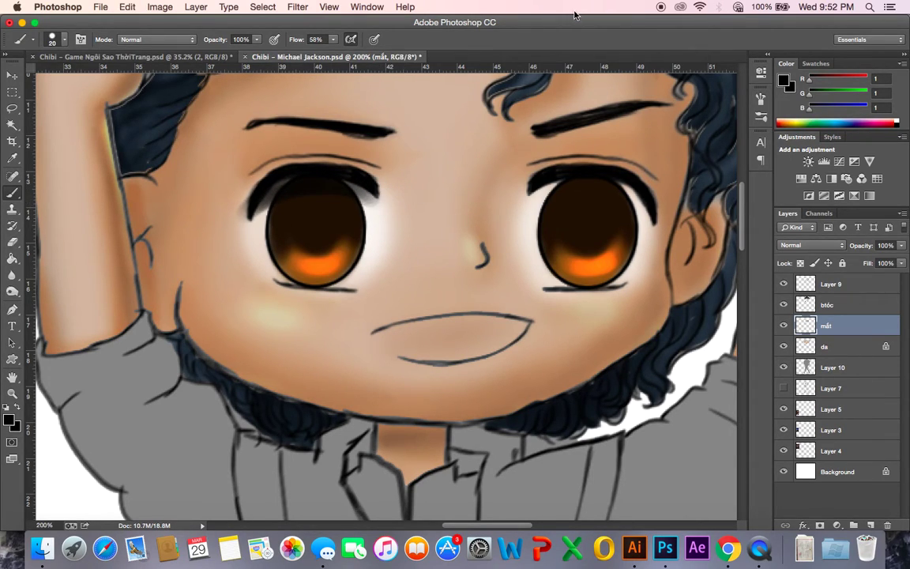
pyautogui.moveTo(534, 203)
pyautogui.mouseDown()
pyautogui.moveTo(571, 186)
pyautogui.moveTo(541, 198)
pyautogui.moveTo(601, 186)
pyautogui.moveTo(547, 196)
pyautogui.moveTo(618, 192)
pyautogui.moveTo(649, 232)
pyautogui.mouseUp()
pyautogui.press('super+alt+z')
pyautogui.press('super+alt+z')
pyautogui.press('super+alt+z')
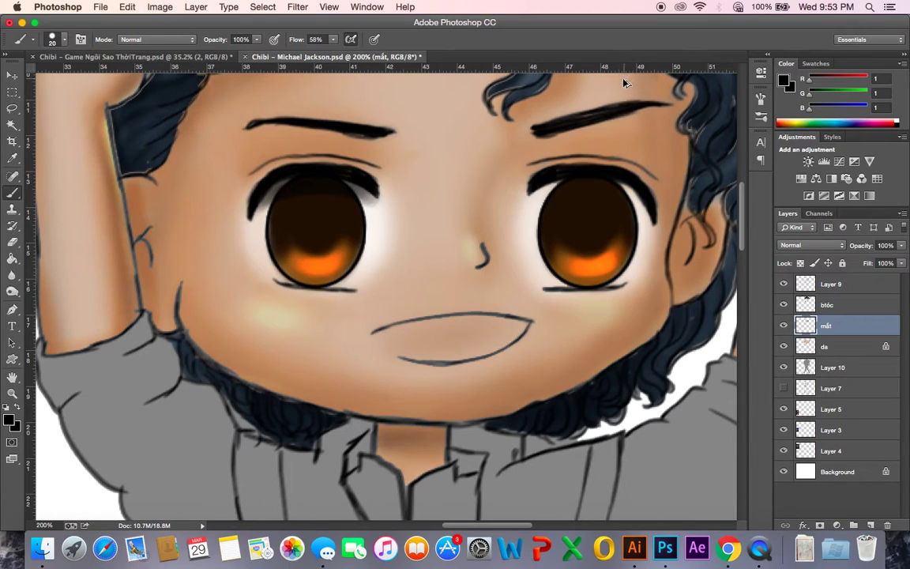
pyautogui.press('super+alt+z')
pyautogui.press('super+alt+z')
pyautogui.press('super+alt+z')
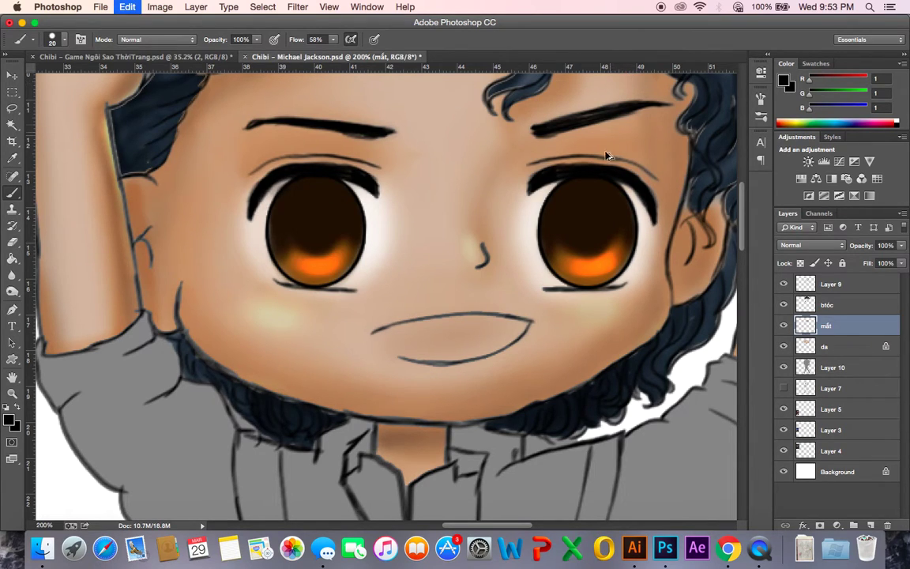
# - Brush a soft black pupil into the centre of both irises with the 20-pixel brush
pyautogui.moveTo(586, 229)
pyautogui.mouseDown()
pyautogui.moveTo(586, 242)
pyautogui.moveTo(590, 223)
pyautogui.mouseUp()
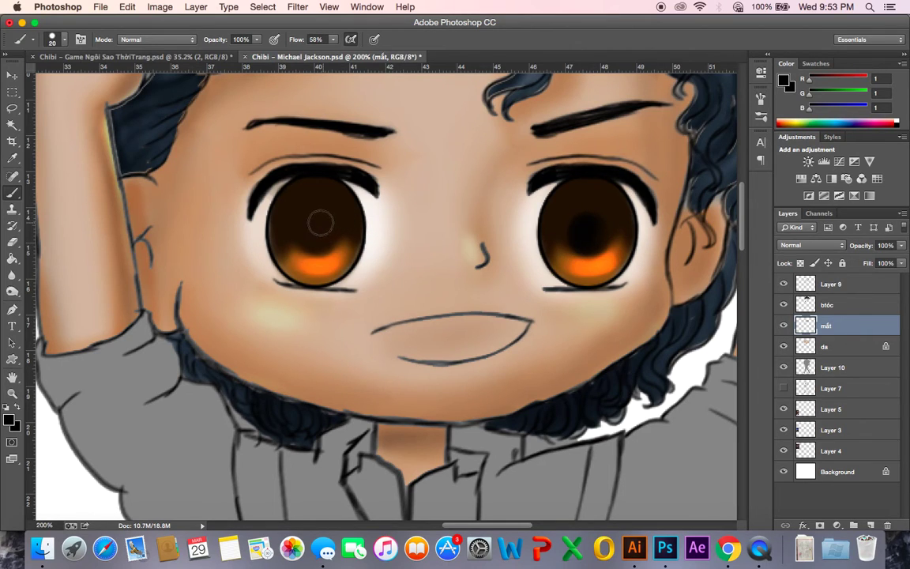
pyautogui.moveTo(321, 234); pyautogui.dragTo(316, 232)
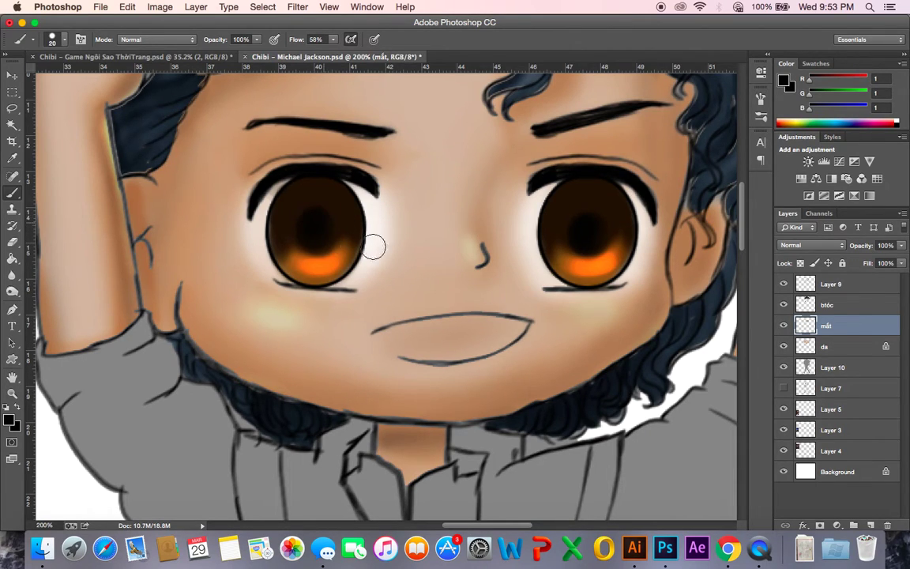
pyautogui.press('super+minus')
pyautogui.press('super+minus')
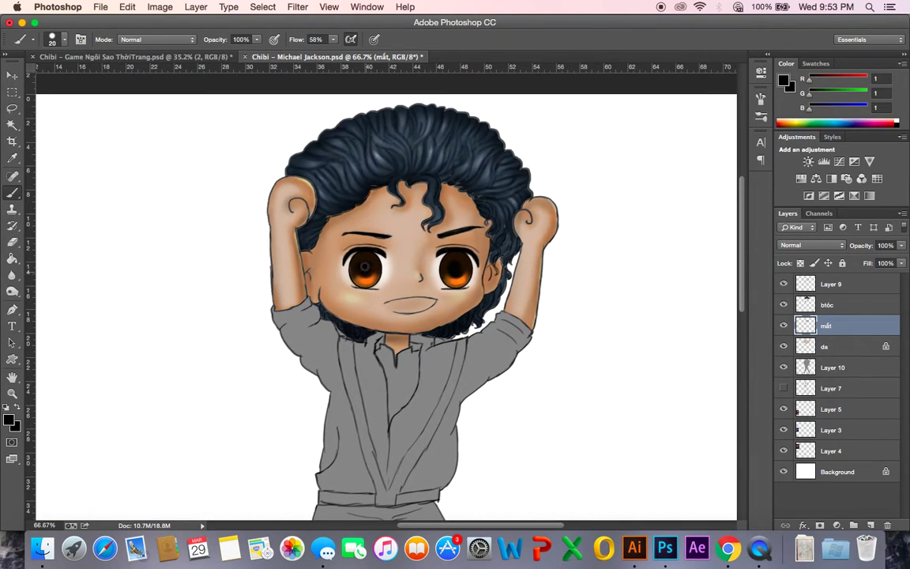
# - Choose a soft round brush preset at 35 pixels and brush black shadows over the upper irises and under the lashes of both eyes
pyautogui.click(760, 99)
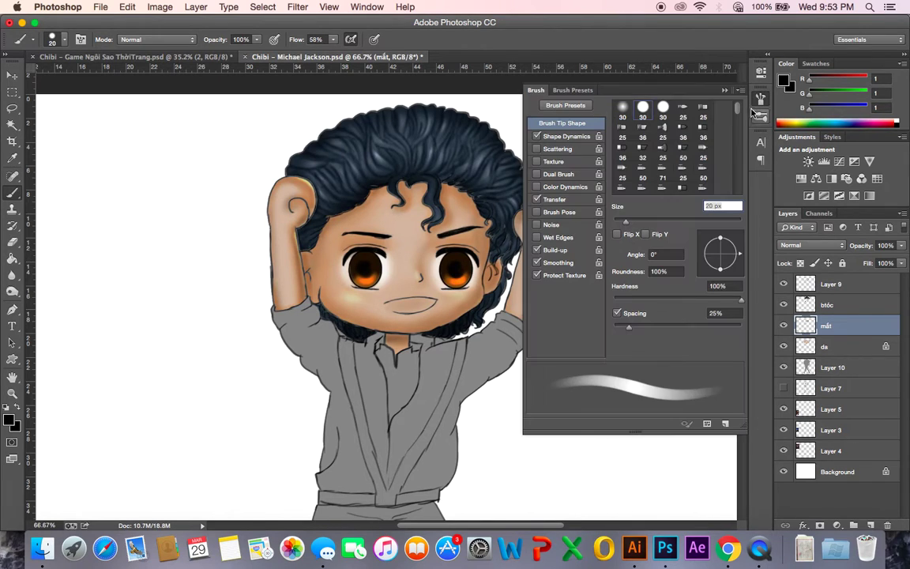
pyautogui.click(573, 89)
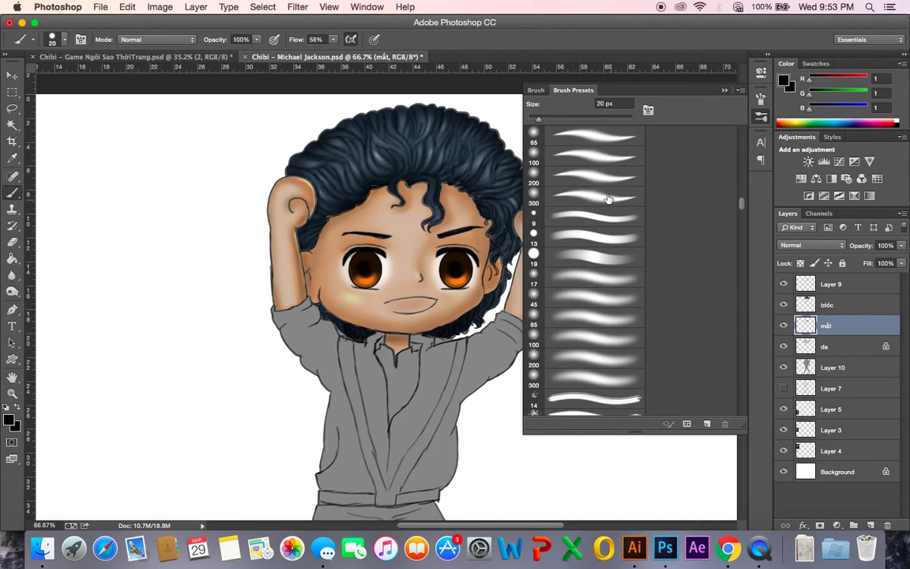
pyautogui.moveTo(740, 203); pyautogui.dragTo(740, 125)
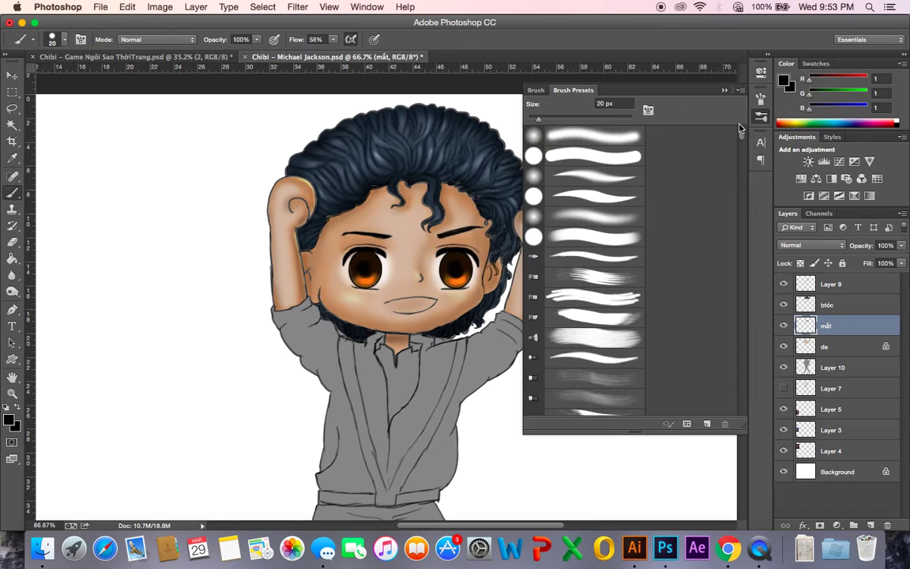
pyautogui.click(726, 91)
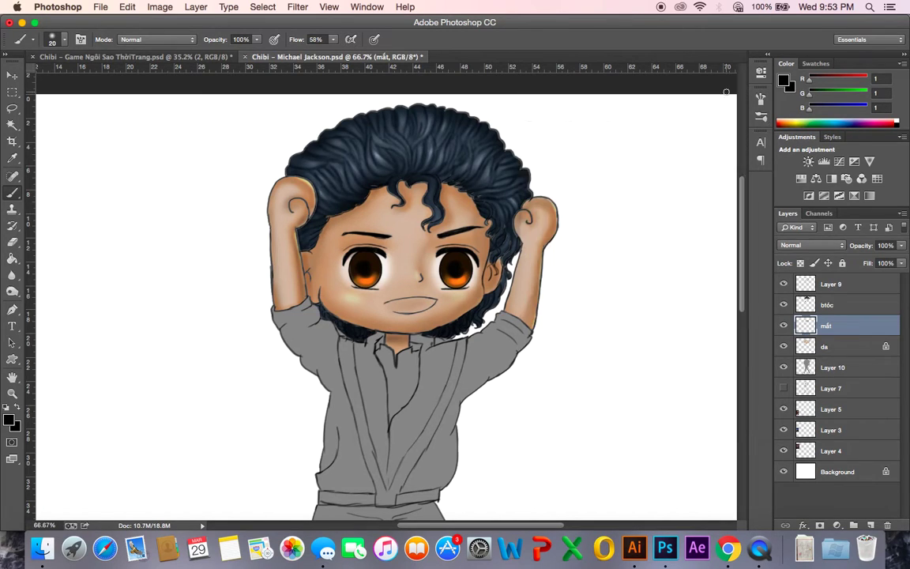
pyautogui.press(']')
pyautogui.press(']')
pyautogui.press(']')
pyautogui.moveTo(446, 256); pyautogui.dragTo(439, 262)
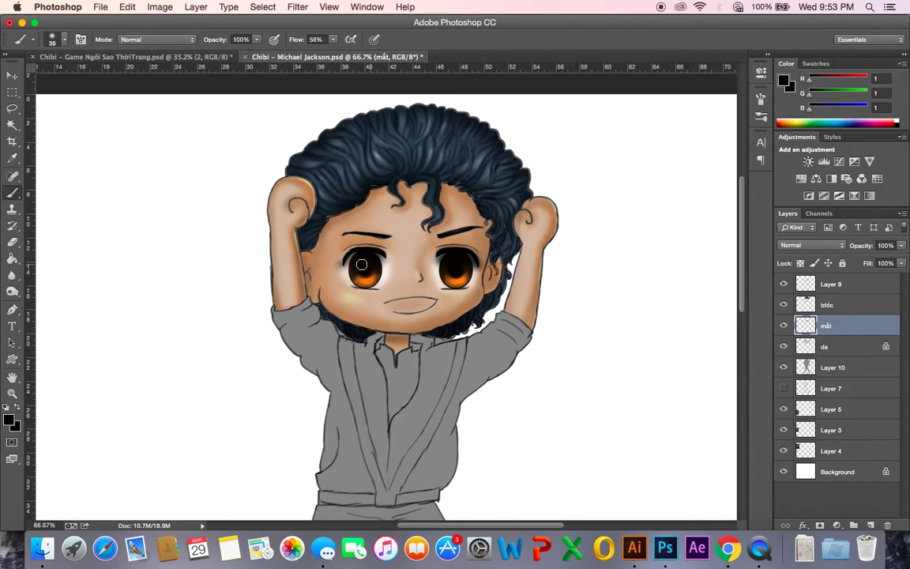
pyautogui.click(384, 258)
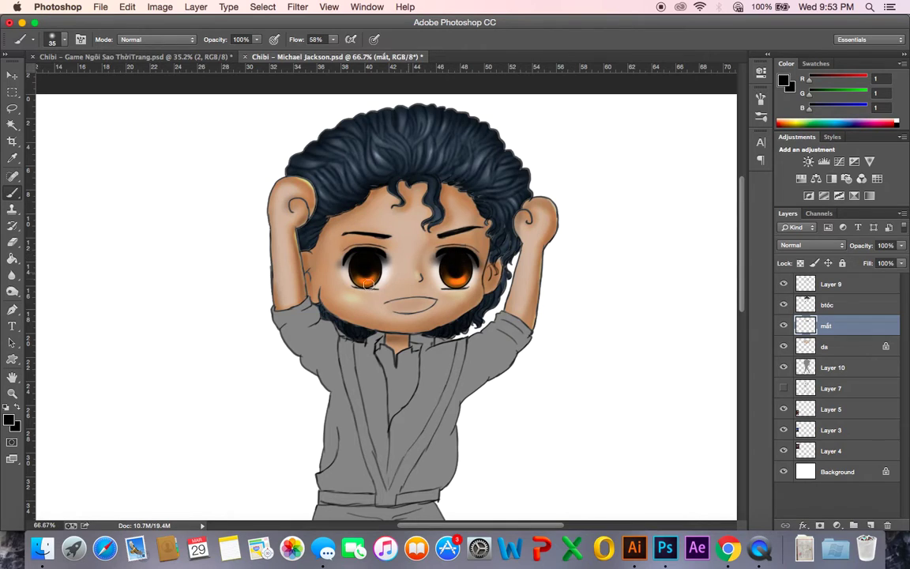
# - Tidy the black shadows around both eyes with the Eraser and Blur tools, and save the document
pyautogui.press('e')
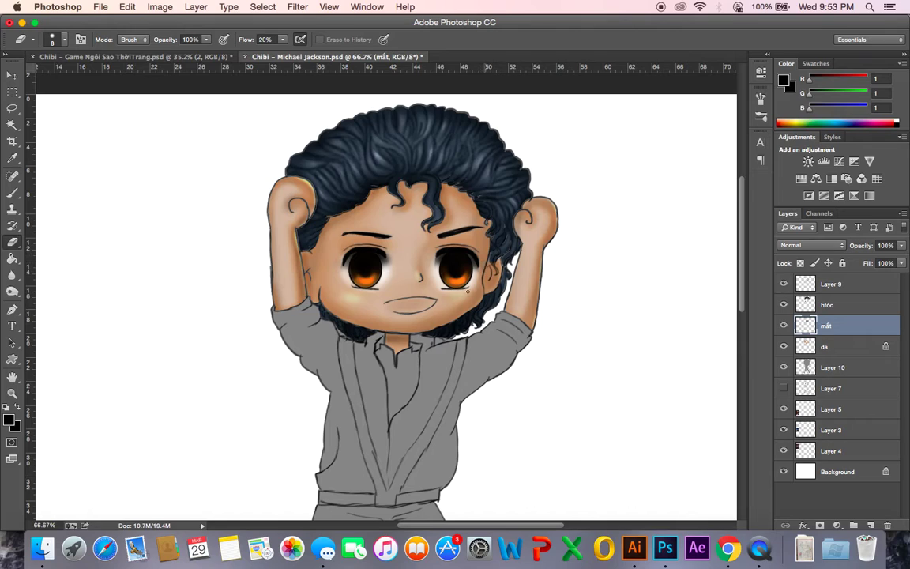
pyautogui.press('r')
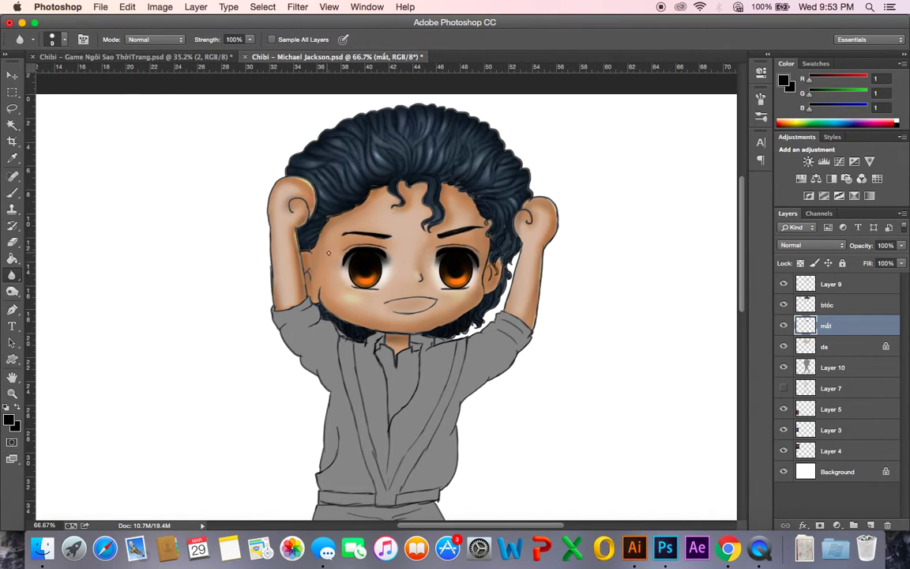
pyautogui.press('e')
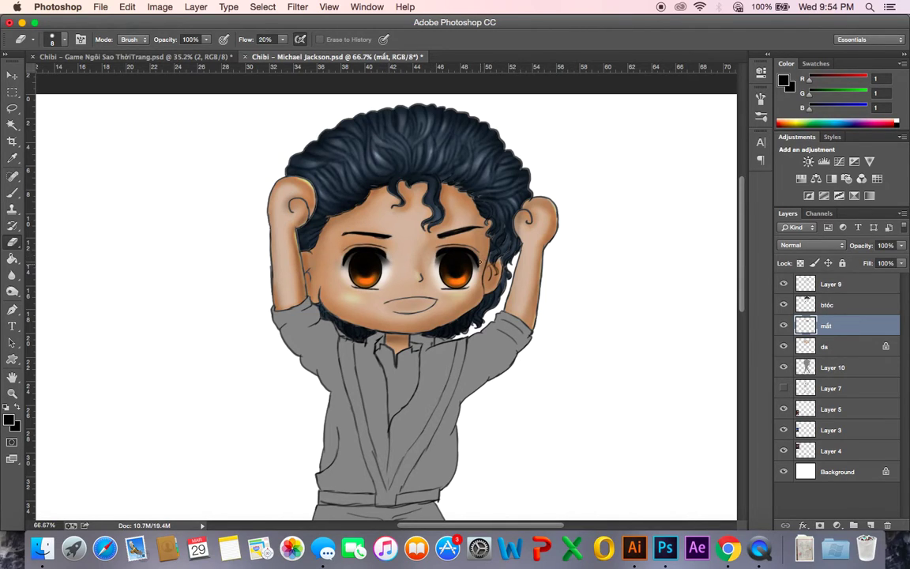
pyautogui.press('b')
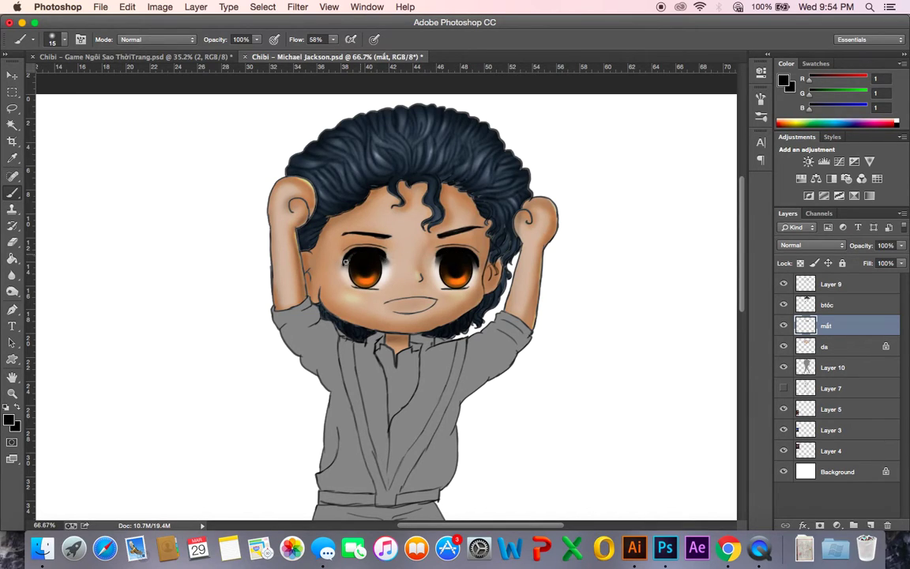
pyautogui.press('super+s')
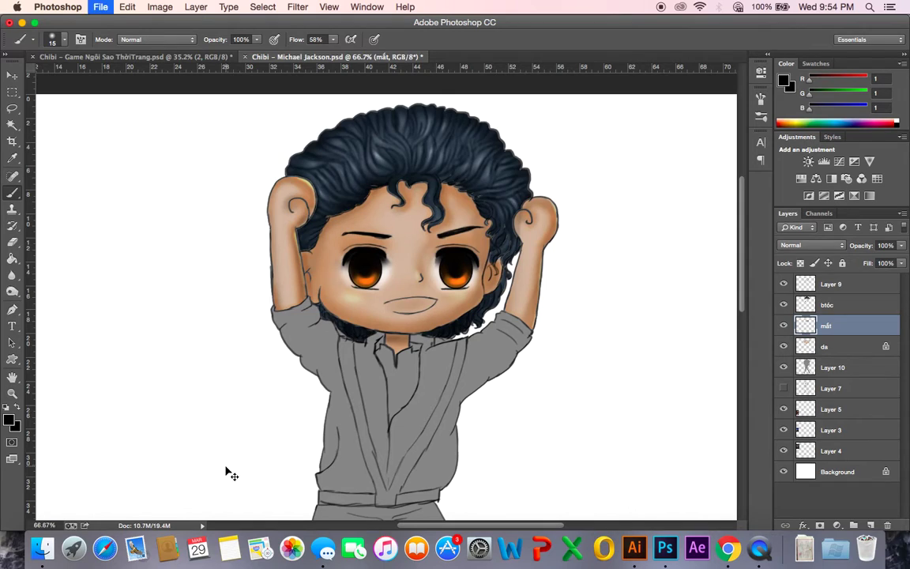
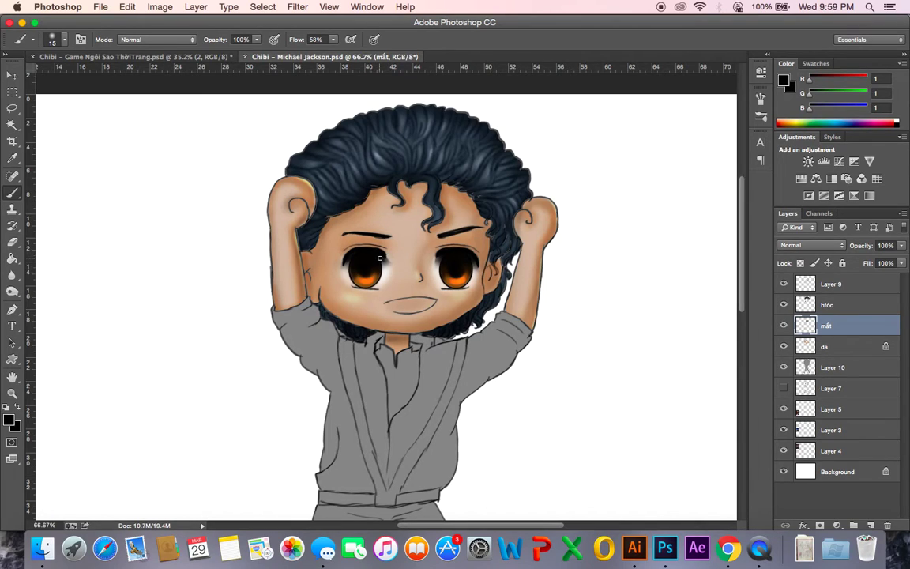
# - Add black shadow at the right-hand eye's inner lash corner and erase the stray shadow beside the left-hand eye's inner corner
pyautogui.moveTo(440, 255); pyautogui.dragTo(436, 262)
pyautogui.press('super+equal')
pyautogui.press('super+equal')
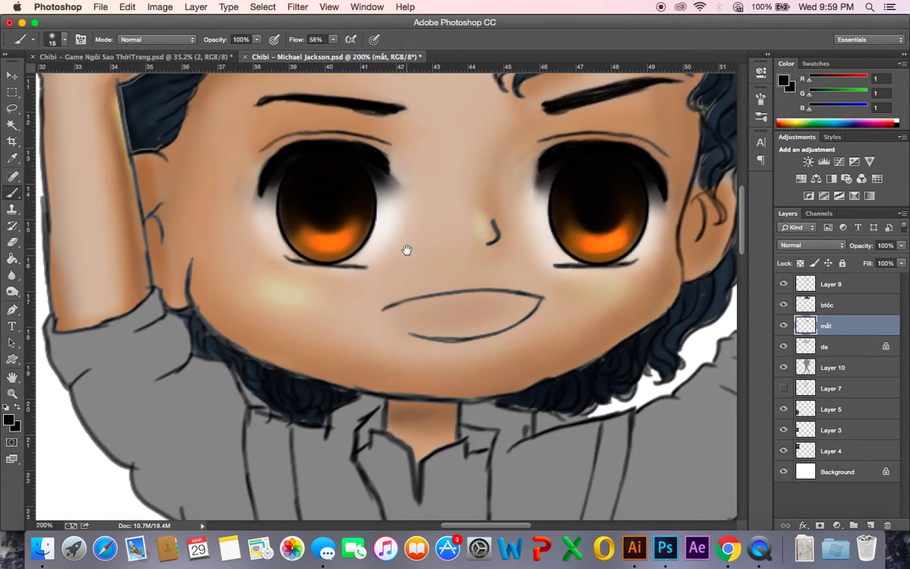
pyautogui.moveTo(391, 275); pyautogui.dragTo(372, 315)
pyautogui.press('e')
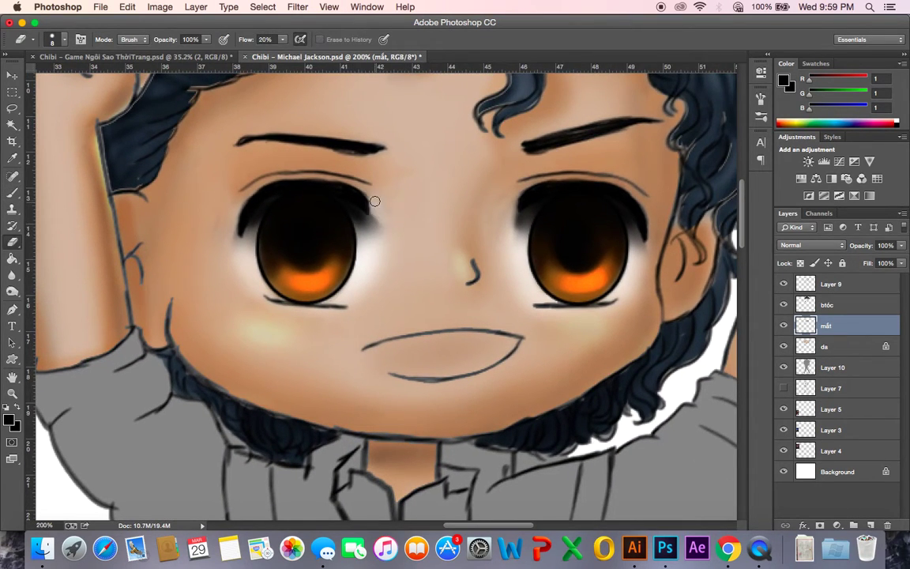
pyautogui.moveTo(377, 221)
pyautogui.mouseDown()
pyautogui.moveTo(380, 245)
pyautogui.moveTo(373, 200)
pyautogui.moveTo(380, 239)
pyautogui.moveTo(378, 206)
pyautogui.mouseUp()
# - Soften the left-hand eye's lash shadow and the orange glow in both irises with the Blur tool
pyautogui.click(12, 275)
pyautogui.moveTo(363, 217)
pyautogui.mouseDown()
pyautogui.moveTo(370, 226)
pyautogui.moveTo(360, 205)
pyautogui.moveTo(361, 236)
pyautogui.mouseUp()
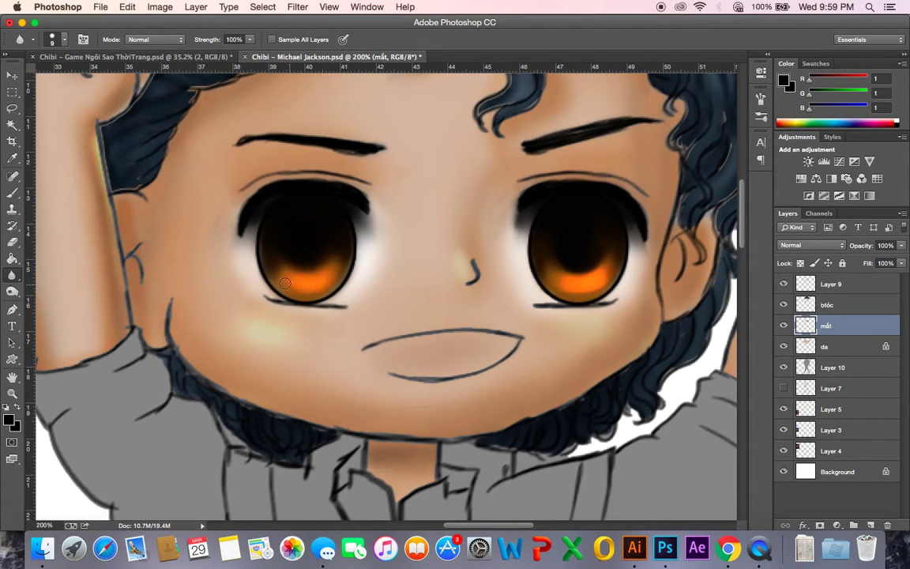
pyautogui.moveTo(599, 276)
pyautogui.mouseDown()
pyautogui.moveTo(574, 294)
pyautogui.moveTo(590, 293)
pyautogui.moveTo(582, 296)
pyautogui.moveTo(558, 283)
pyautogui.moveTo(564, 265)
pyautogui.moveTo(594, 266)
pyautogui.mouseUp()
pyautogui.moveTo(323, 262)
pyautogui.mouseDown()
pyautogui.moveTo(305, 270)
pyautogui.moveTo(396, 250)
pyautogui.moveTo(374, 264)
pyautogui.moveTo(354, 300)
pyautogui.mouseUp()
# - Paint a white oval highlight on the upper iris of the right-hand eye with a hard round 7-pixel brush
pyautogui.press('b')
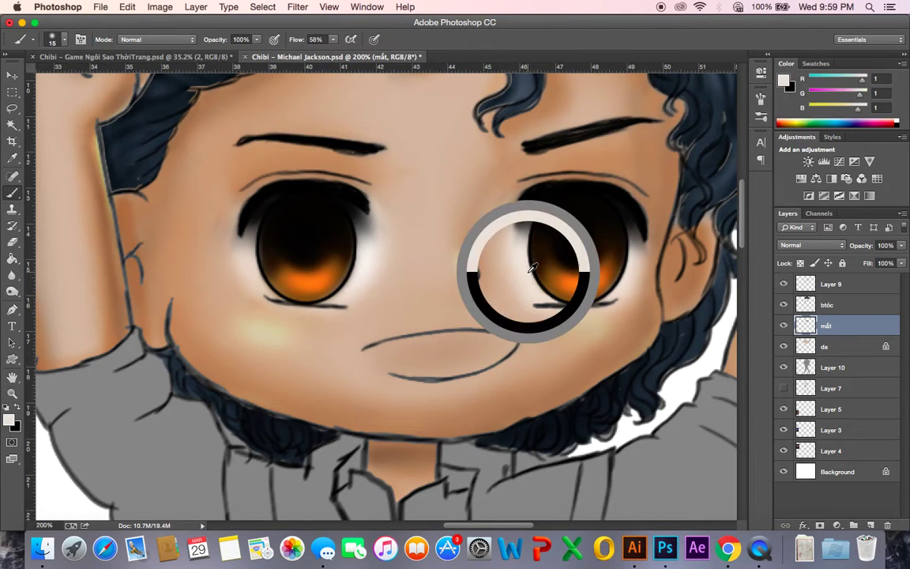
pyautogui.keyDown('alt'); pyautogui.click(664, 371); pyautogui.keyUp('alt')
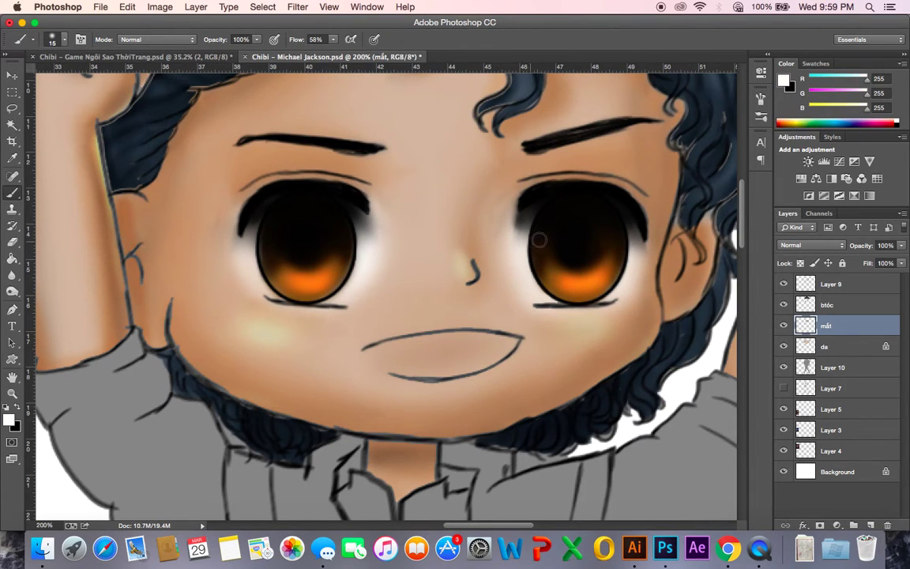
pyautogui.press('[')
pyautogui.press('[')
pyautogui.press(']')
pyautogui.click(761, 99)
pyautogui.click(574, 90)
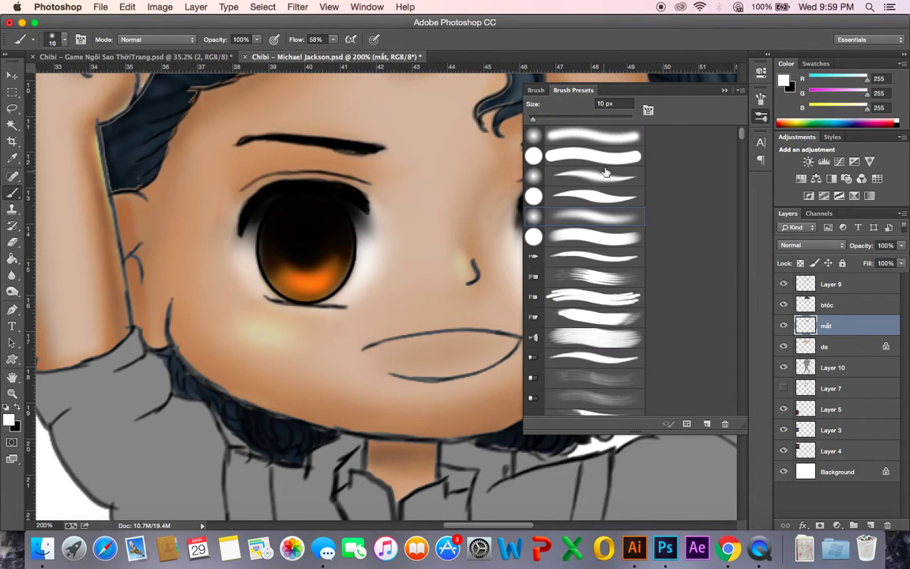
pyautogui.click(599, 196)
pyautogui.click(726, 91)
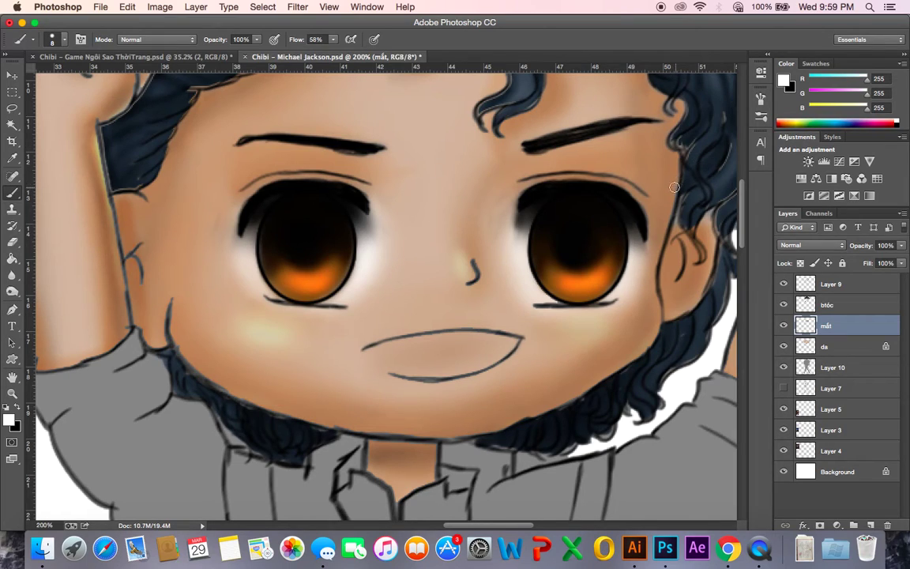
pyautogui.press('[')
pyautogui.moveTo(543, 229); pyautogui.dragTo(555, 237)
# - Try painting white glints on the lower edge of the right-hand iris, and undo those strokes
pyautogui.moveTo(593, 264); pyautogui.dragTo(599, 277)
pyautogui.press('super+z')
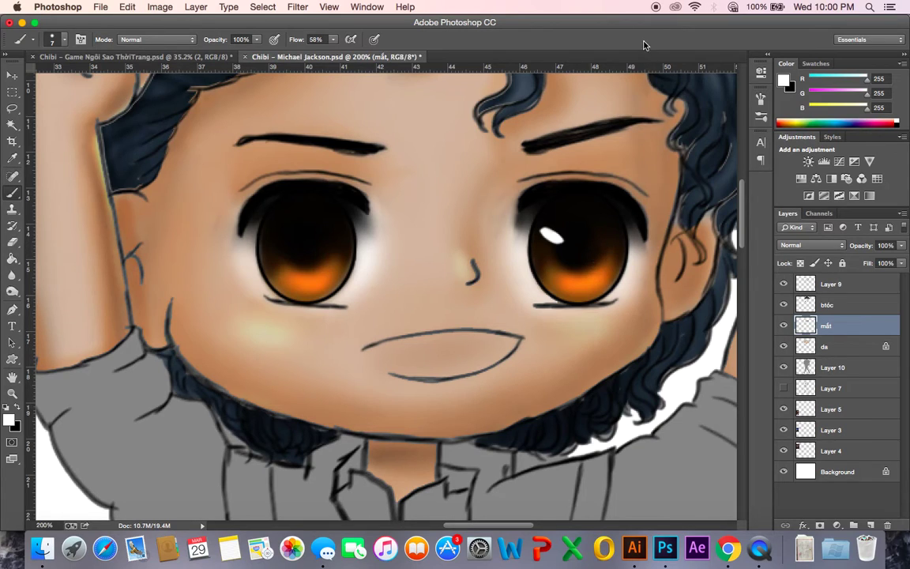
pyautogui.moveTo(611, 267); pyautogui.dragTo(621, 274)
pyautogui.press('alt+super+z')
pyautogui.press('alt+super+z')
pyautogui.press('super+z')
# - On Layer 9, paint two white glints on the right-hand iris's lower outer edge and small dots below its oval highlight
pyautogui.click(857, 285)
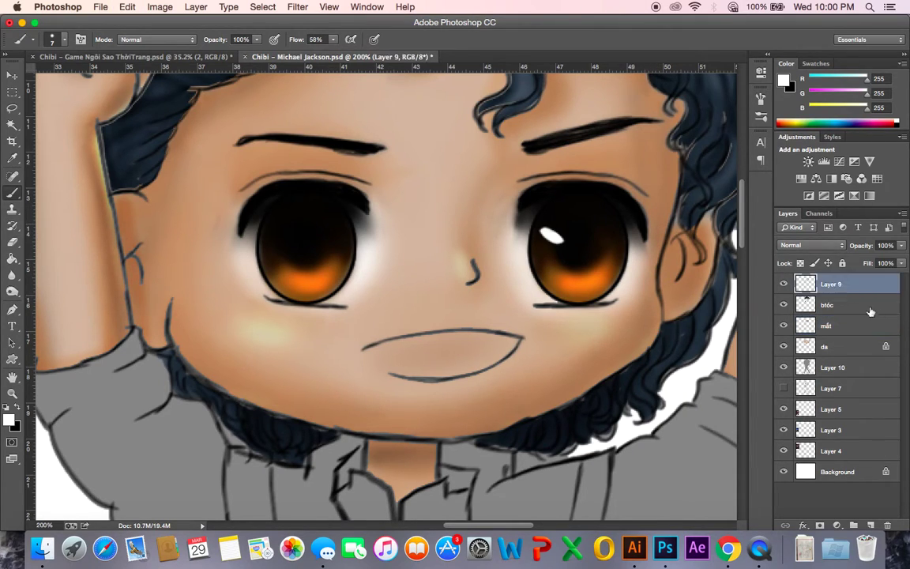
pyautogui.moveTo(613, 275)
pyautogui.mouseDown()
pyautogui.moveTo(619, 280)
pyautogui.moveTo(630, 263)
pyautogui.mouseUp()
pyautogui.click(565, 256)
# - Paint a matching white oval highlight, small dots and two edge glints on the left-hand iris
pyautogui.click(275, 228)
pyautogui.moveTo(272, 228); pyautogui.dragTo(280, 231)
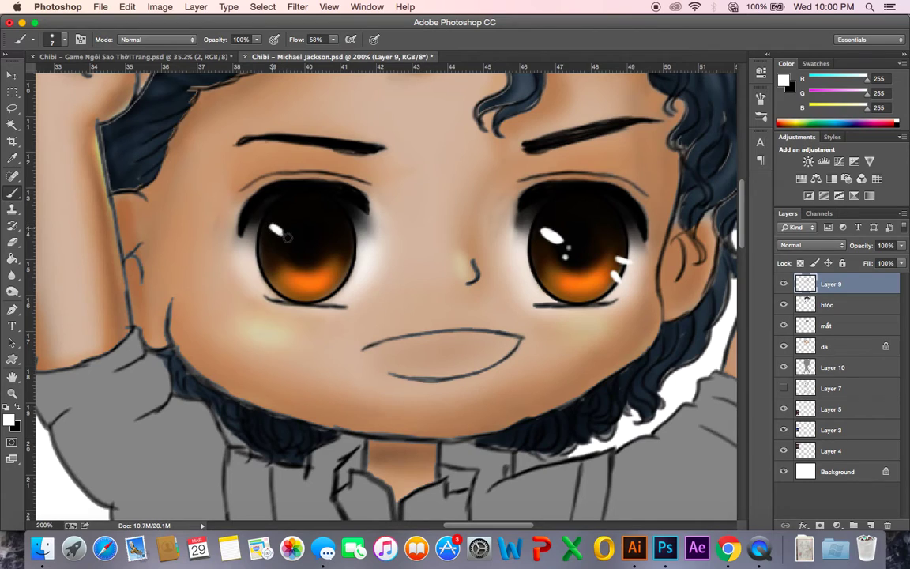
pyautogui.moveTo(283, 235); pyautogui.dragTo(278, 233)
pyautogui.click(283, 247)
pyautogui.moveTo(342, 259); pyautogui.dragTo(344, 277)
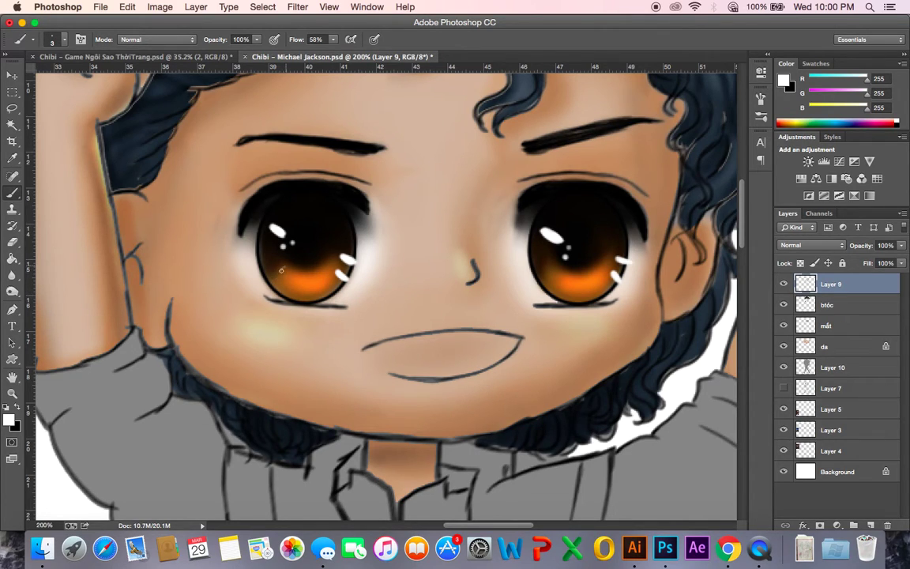
# - Draw thin white radiating lines and a small arc across the lower part of both irises with a 3-pixel brush
pyautogui.moveTo(286, 270)
pyautogui.mouseDown()
pyautogui.moveTo(279, 283)
pyautogui.moveTo(286, 288)
pyautogui.mouseUp()
pyautogui.moveTo(278, 260); pyautogui.dragTo(269, 265)
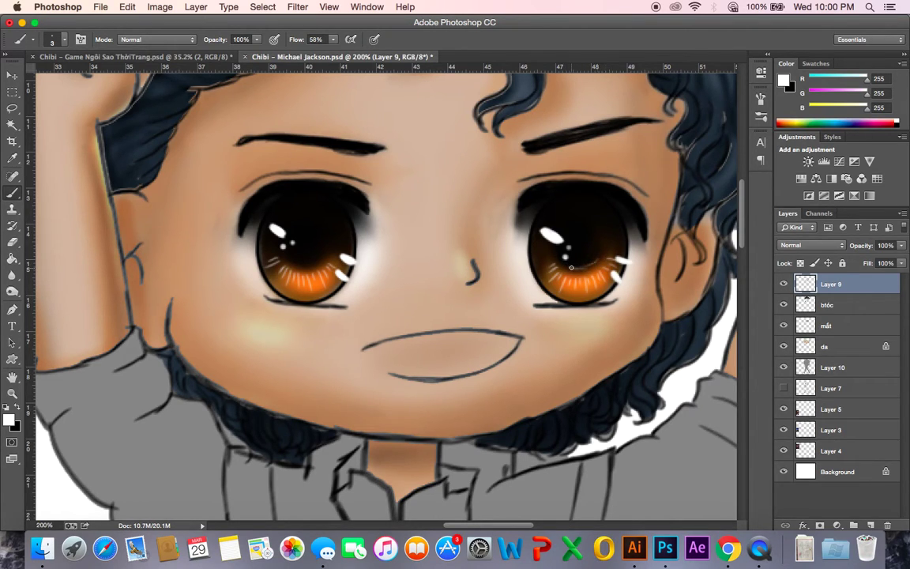
pyautogui.moveTo(570, 267); pyautogui.dragTo(598, 261)
pyautogui.moveTo(294, 264)
pyautogui.mouseDown()
pyautogui.moveTo(325, 258)
pyautogui.moveTo(301, 264)
pyautogui.mouseUp()
# - Scatter tiny white dots over both pupils, draw a small star in each, and save the document
pyautogui.moveTo(577, 232); pyautogui.dragTo(586, 228)
pyautogui.click(286, 225)
pyautogui.click(314, 218)
pyautogui.click(328, 223)
pyautogui.click(330, 230)
pyautogui.moveTo(578, 259)
pyautogui.mouseDown()
pyautogui.moveTo(588, 254)
pyautogui.moveTo(577, 259)
pyautogui.mouseUp()
pyautogui.moveTo(303, 255); pyautogui.dragTo(305, 254)
pyautogui.press('super+s')
# - On the da layer, enlarge the white brush to 25 pixels and dab white on the right-hand eye
pyautogui.press('super+0')
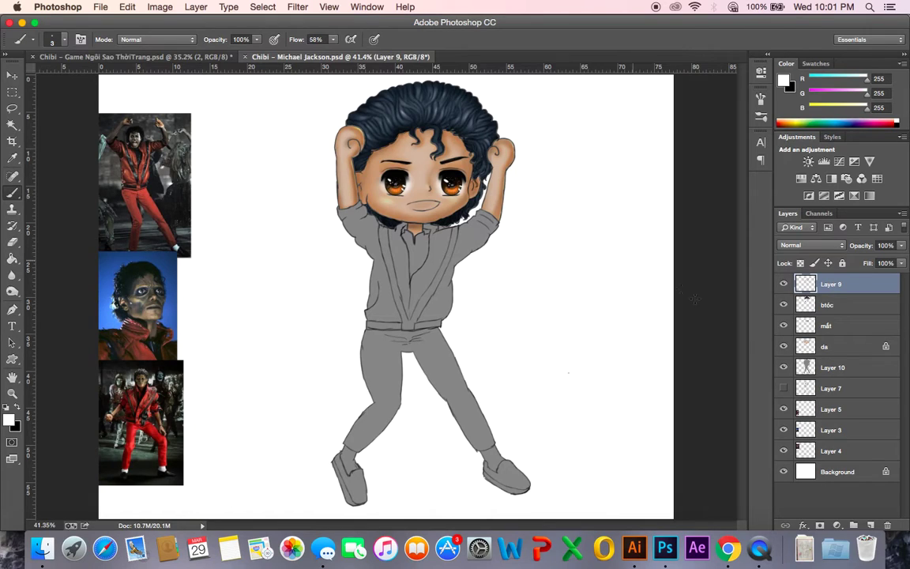
pyautogui.click(819, 344)
pyautogui.press('super+plus')
pyautogui.press('super+plus')
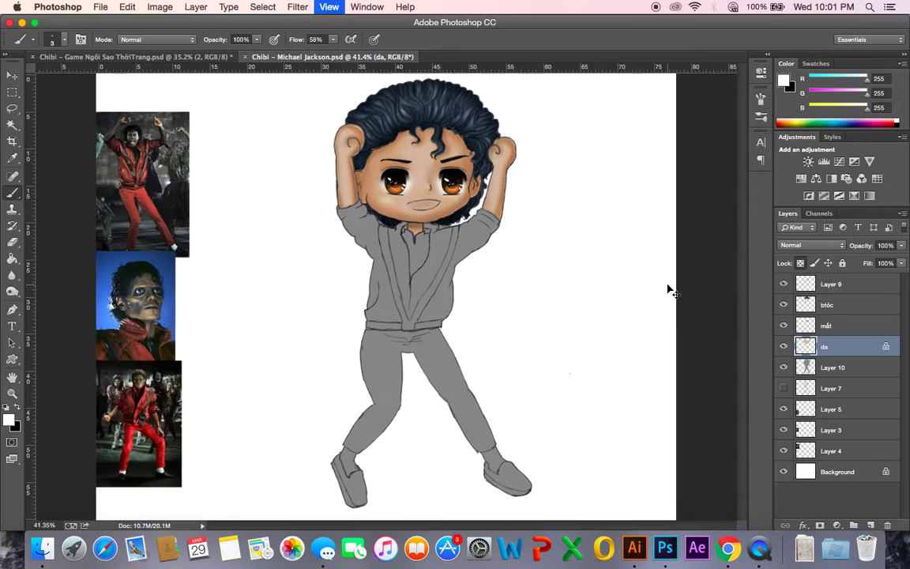
pyautogui.moveTo(409, 301); pyautogui.dragTo(426, 416)
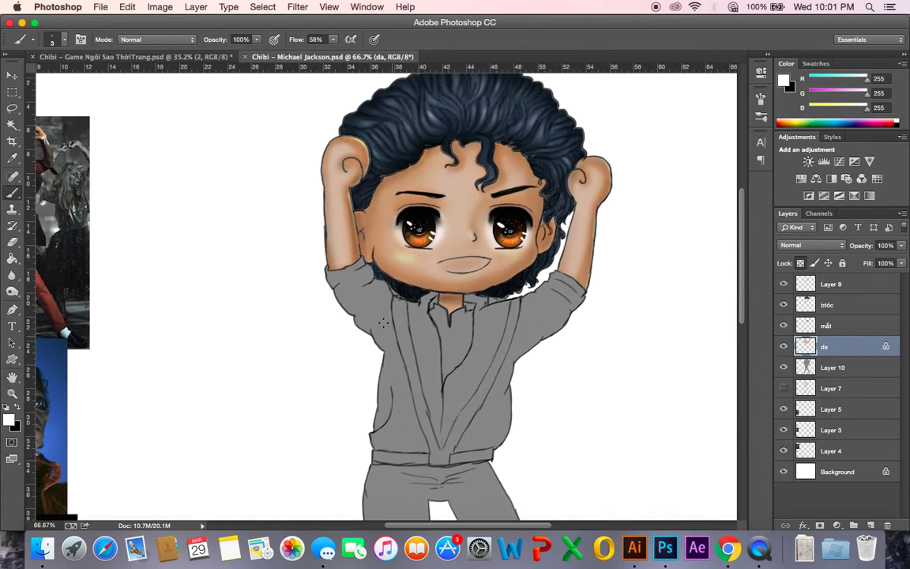
pyautogui.press(']')
pyautogui.press(']')
pyautogui.press(']')
pyautogui.press(']')
pyautogui.press(']')
pyautogui.press(']')
pyautogui.press(']')
pyautogui.click(500, 232)
# - Brighten the eye whites around both irises with white and an 8-pixel brush
pyautogui.press('super+equal')
pyautogui.press('super+equal')
pyautogui.press('super+equal')
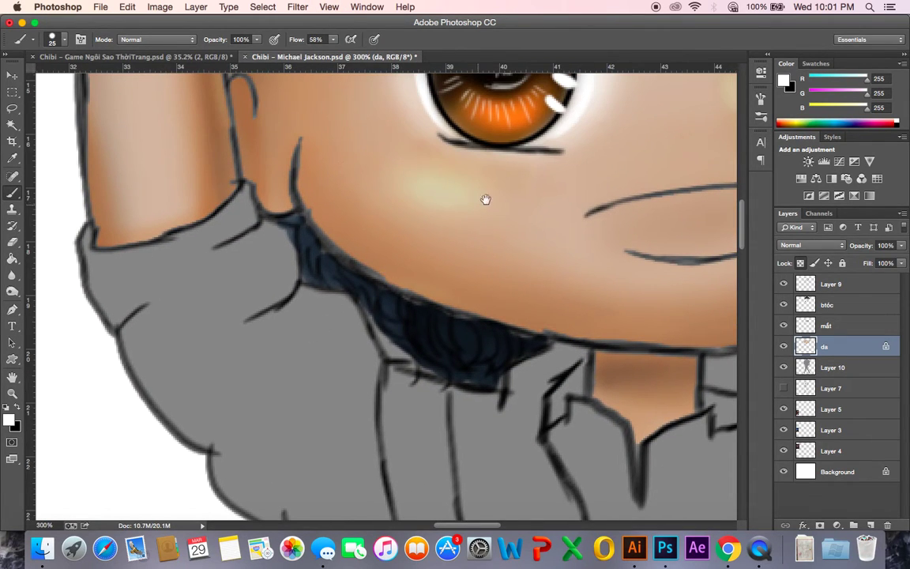
pyautogui.moveTo(468, 245); pyautogui.dragTo(286, 388)
pyautogui.moveTo(345, 329); pyautogui.dragTo(238, 360)
pyautogui.press('super+minus')
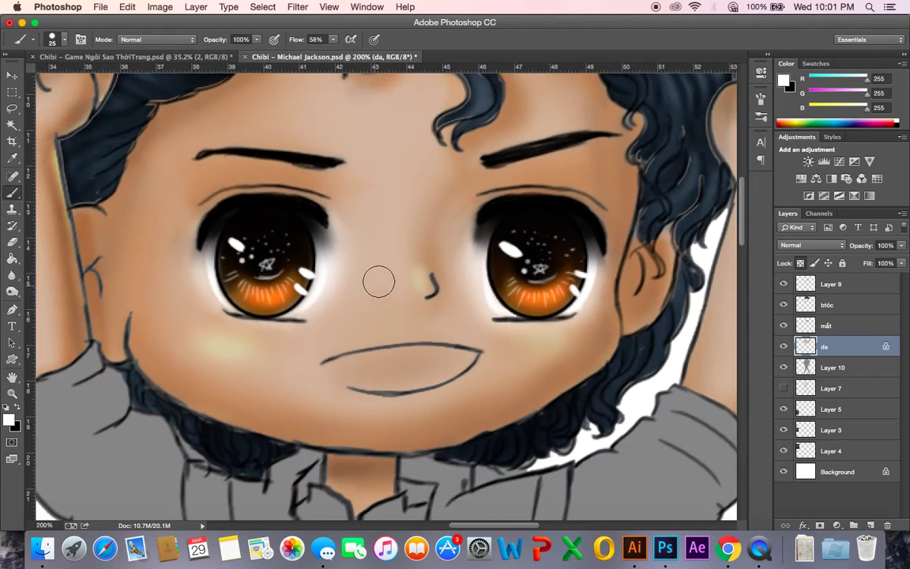
pyautogui.press('[')
pyautogui.press('[')
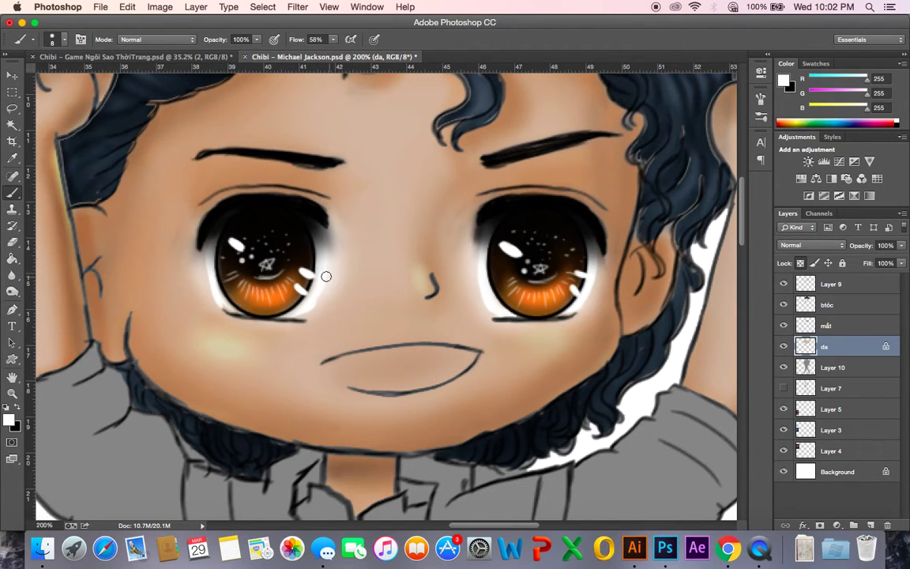
# - Try shading the left-hand eye's white with a 40-pixel Burn tool at 19% exposure on highlights, and undo those strokes
pyautogui.click(12, 290)
pyautogui.press('[')
pyautogui.press('[')
pyautogui.press('[')
pyautogui.press('[')
pyautogui.press('[')
pyautogui.press('[')
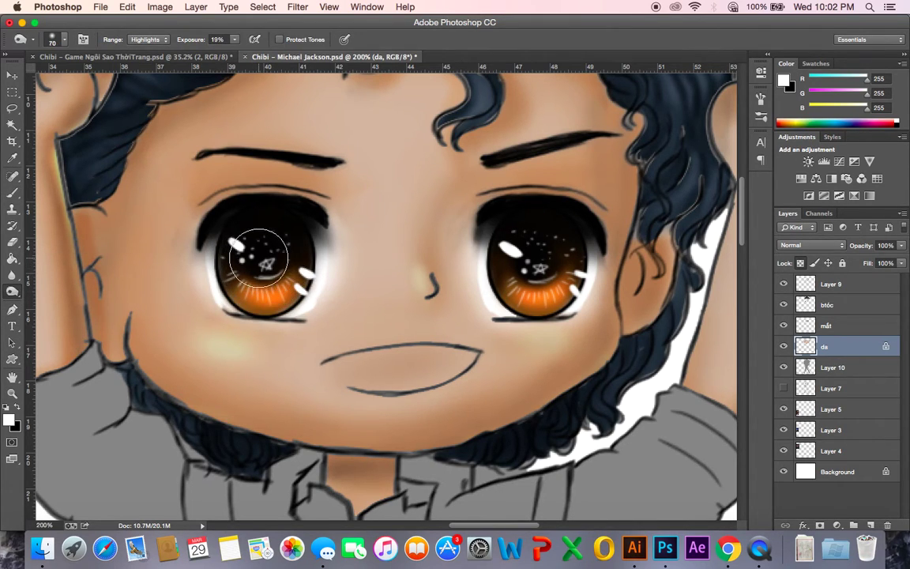
pyautogui.moveTo(241, 315)
pyautogui.mouseDown()
pyautogui.moveTo(239, 288)
pyautogui.moveTo(216, 250)
pyautogui.moveTo(235, 313)
pyautogui.moveTo(223, 258)
pyautogui.moveTo(277, 238)
pyautogui.moveTo(308, 252)
pyautogui.moveTo(312, 289)
pyautogui.mouseUp()
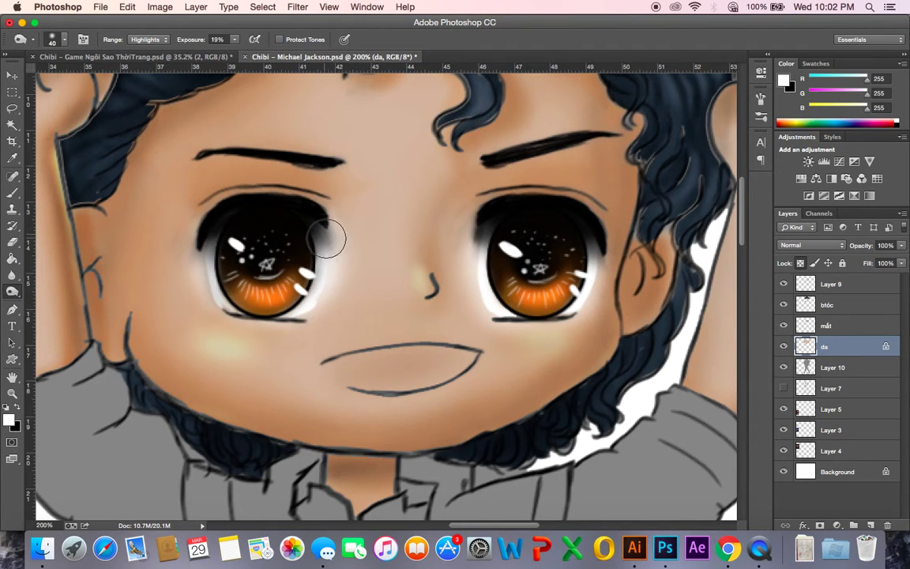
pyautogui.press('alt+super+z')
pyautogui.press('alt+super+z')
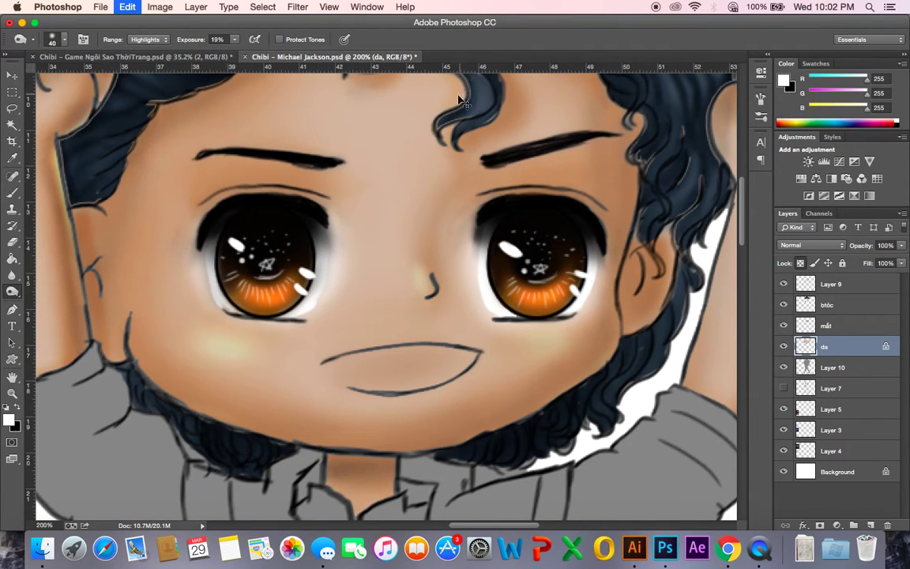
pyautogui.press('alt+super+z')
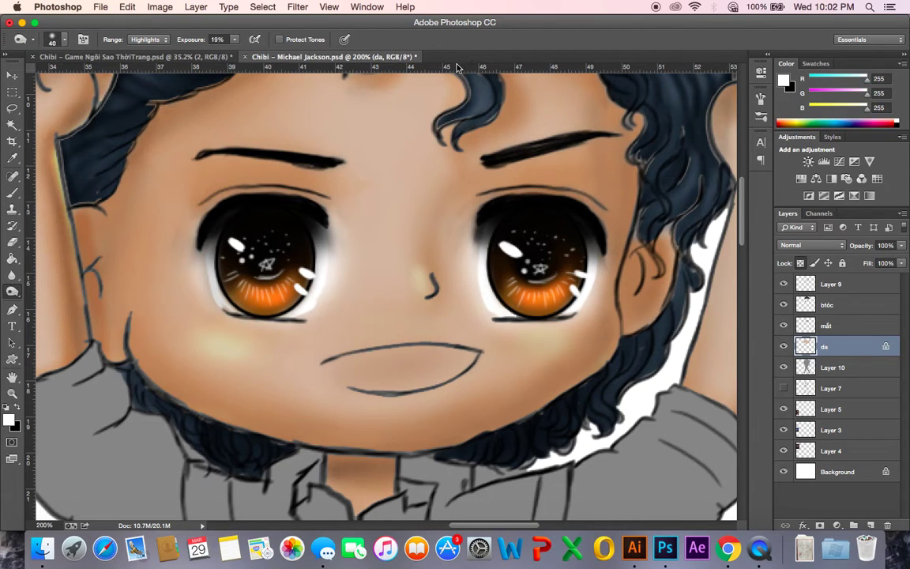
pyautogui.press('[')
pyautogui.press('[')
pyautogui.press('[')
pyautogui.press('[')
# - Return to the Brush tool and bring up the list of brush presets
pyautogui.press('b')
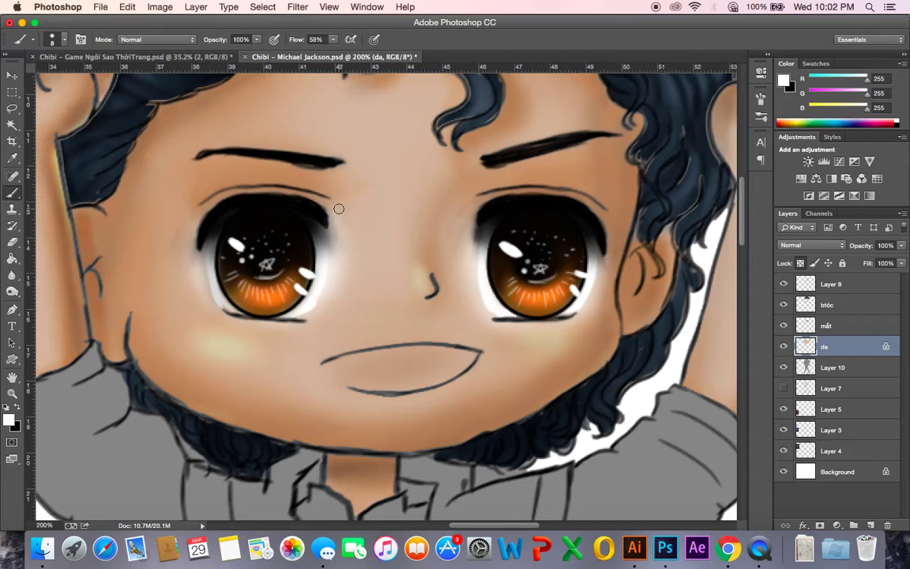
pyautogui.click(761, 100)
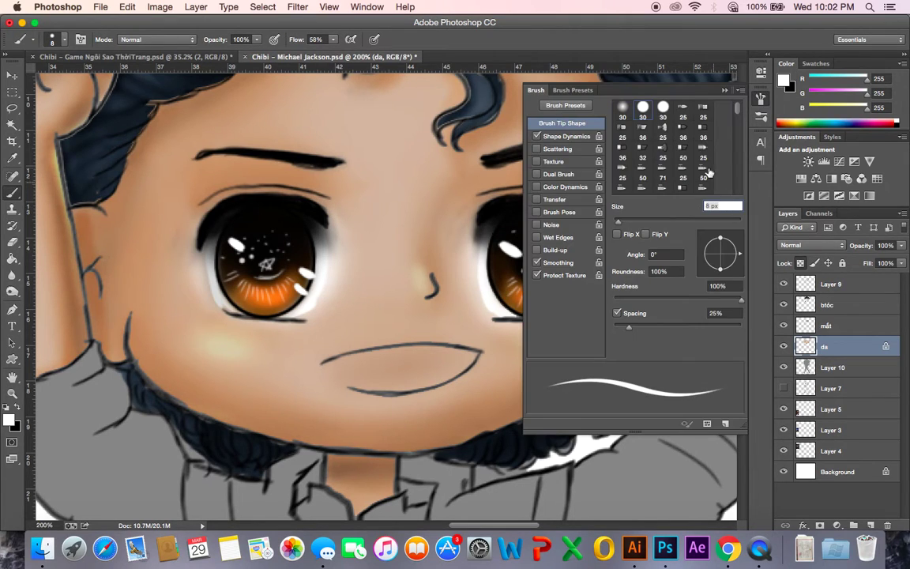
pyautogui.click(585, 92)
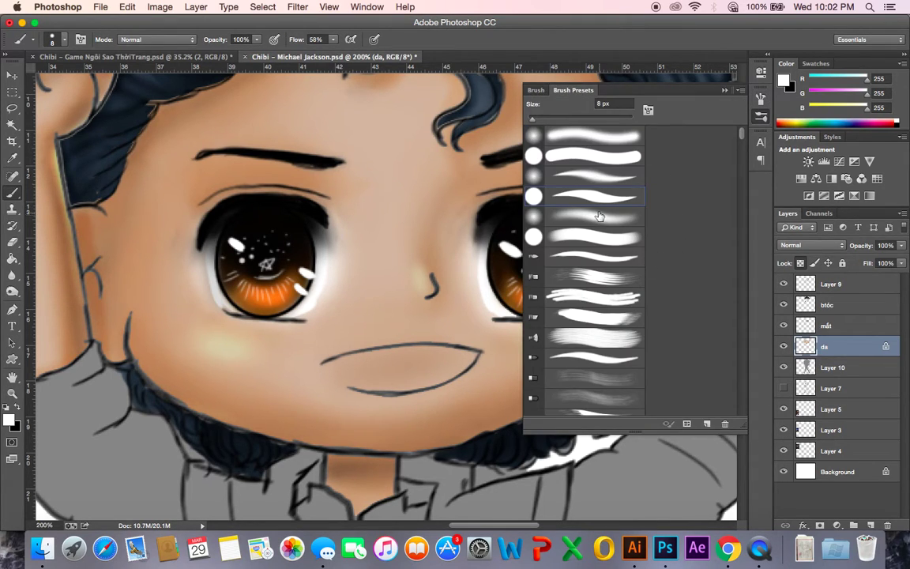
# - Set the brush opacity to 57% and blend a sampled skin tone around both eyes with a 20 px brush
pyautogui.click(722, 92)
pyautogui.click(257, 40)
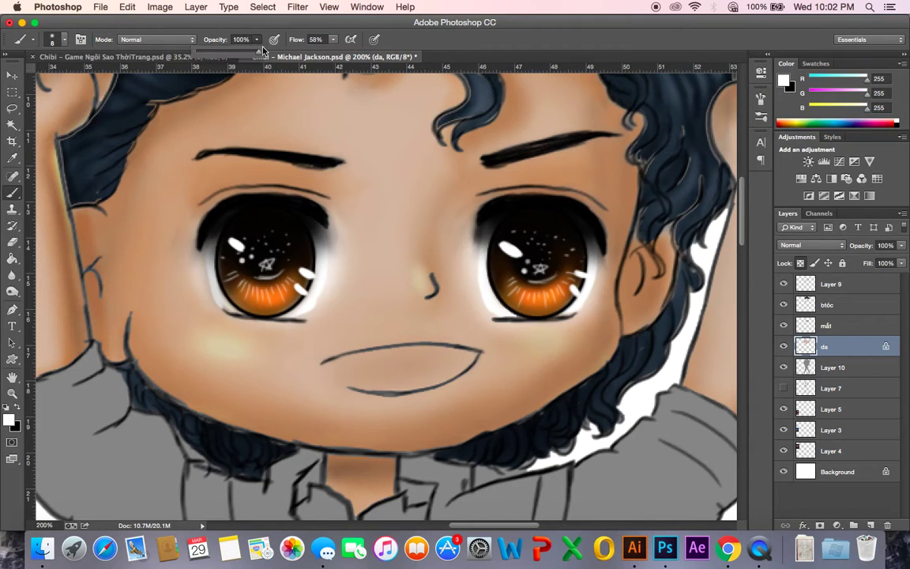
pyautogui.moveTo(261, 52); pyautogui.dragTo(230, 51)
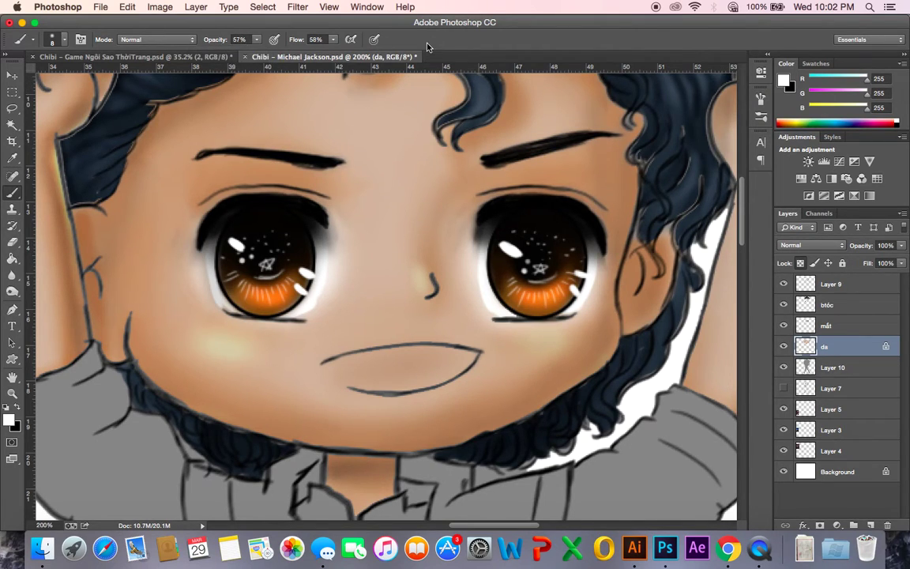
pyautogui.keyDown('alt'); pyautogui.click(430, 231); pyautogui.keyUp('alt')
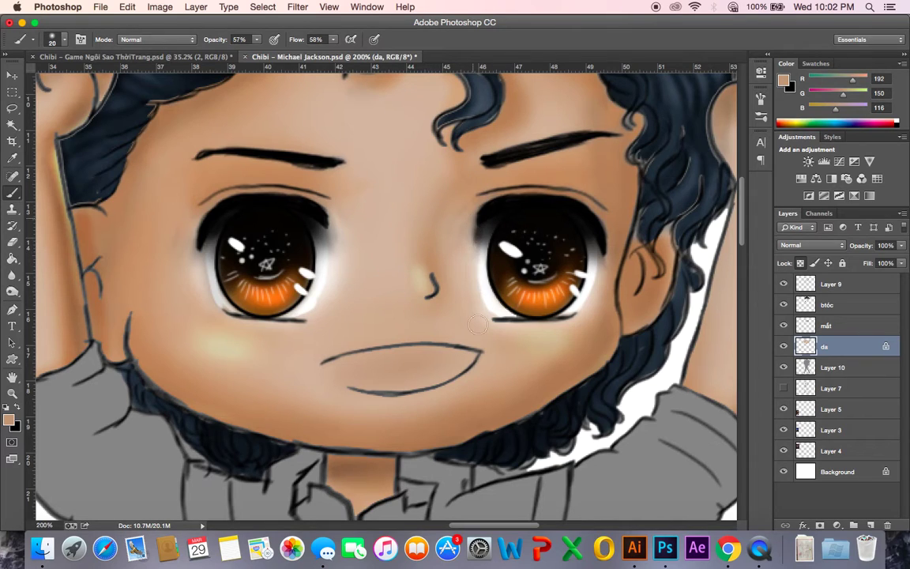
pyautogui.press(']')
pyautogui.moveTo(576, 318)
pyautogui.mouseDown()
pyautogui.moveTo(607, 252)
pyautogui.moveTo(583, 313)
pyautogui.mouseUp()
pyautogui.moveTo(326, 228)
pyautogui.mouseDown()
pyautogui.moveTo(319, 288)
pyautogui.moveTo(331, 231)
pyautogui.moveTo(305, 317)
pyautogui.moveTo(339, 226)
pyautogui.moveTo(328, 298)
pyautogui.moveTo(339, 237)
pyautogui.moveTo(339, 288)
pyautogui.mouseUp()
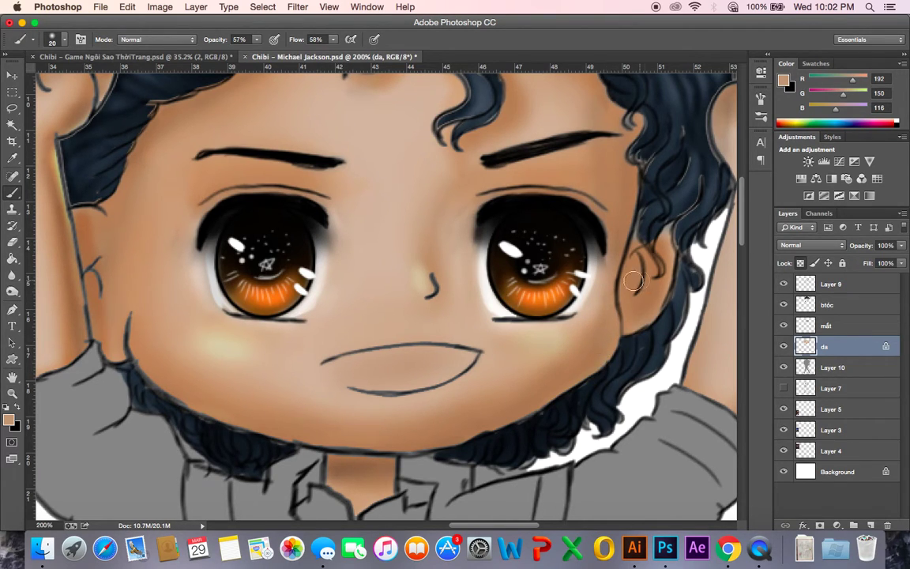
# - Blend a sampled skin tone between the eyes and under the left eye with a 40 px brush
pyautogui.scroll(3, 506, 292)
pyautogui.hscroll(-2, 506, 292)
pyautogui.press(']')
pyautogui.press(']')
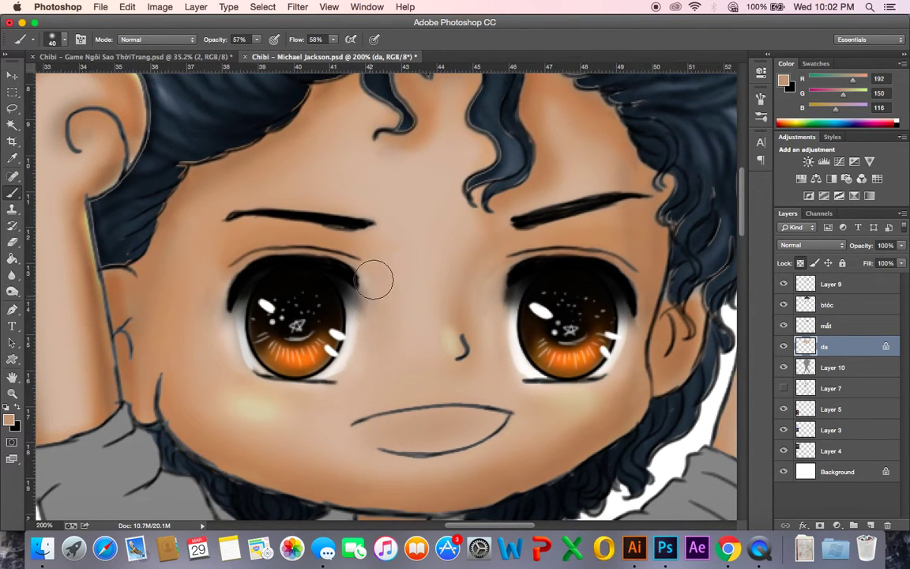
pyautogui.keyDown('alt'); pyautogui.click(466, 303); pyautogui.keyUp('alt')
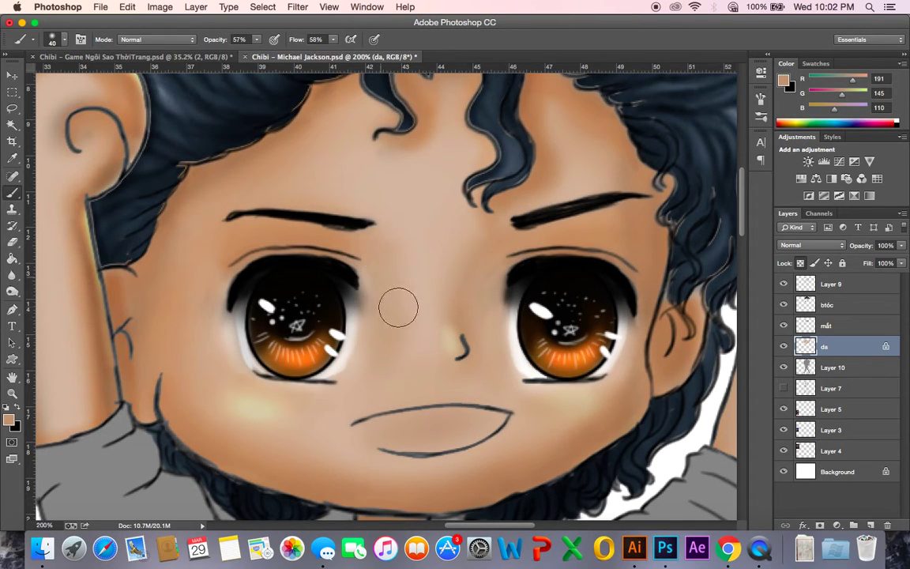
pyautogui.moveTo(403, 378)
pyautogui.mouseDown()
pyautogui.moveTo(399, 334)
pyautogui.moveTo(332, 397)
pyautogui.moveTo(379, 329)
pyautogui.moveTo(304, 387)
pyautogui.mouseUp()
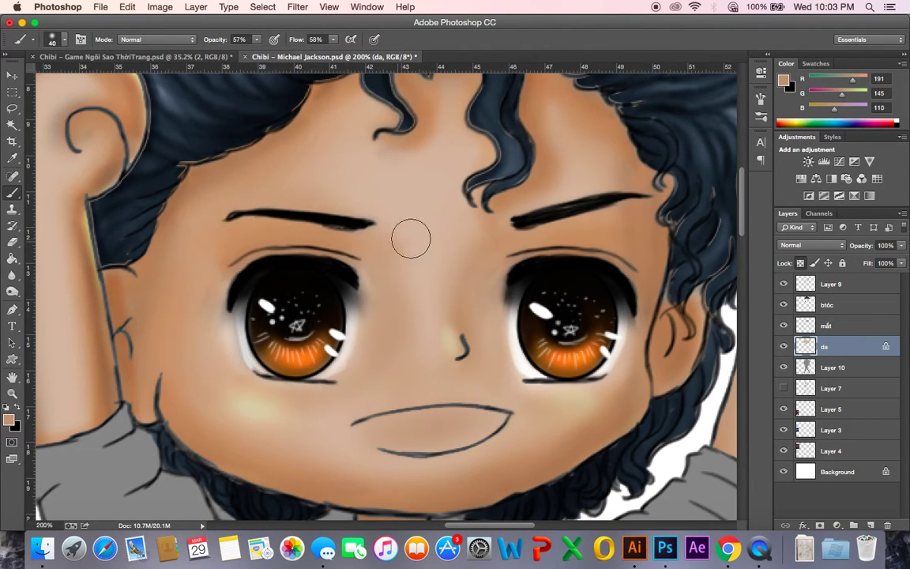
# - Shade the right brow, the side of the nose and the skin beside the right eye with sampled light and dark skin tones
pyautogui.keyDown('alt'); pyautogui.click(357, 197); pyautogui.keyUp('alt')
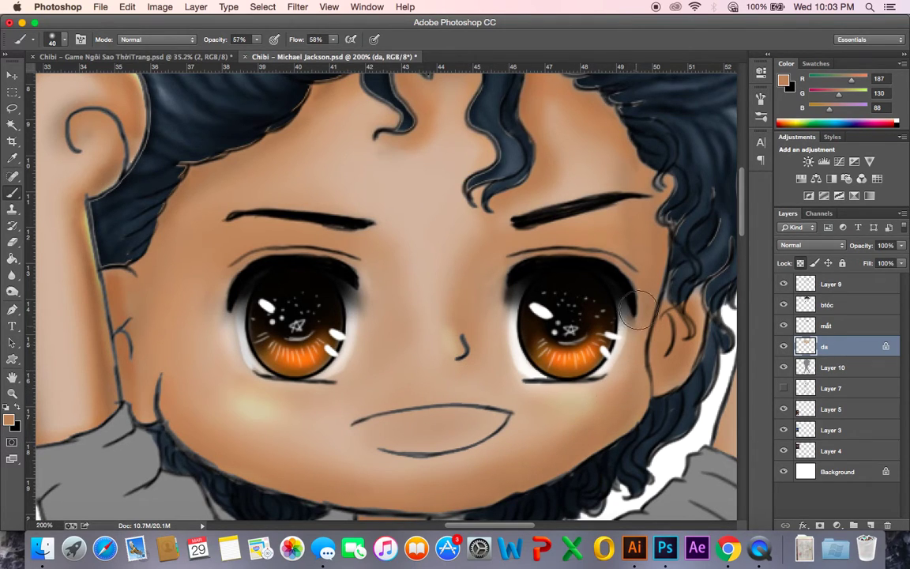
pyautogui.moveTo(538, 204); pyautogui.dragTo(642, 179)
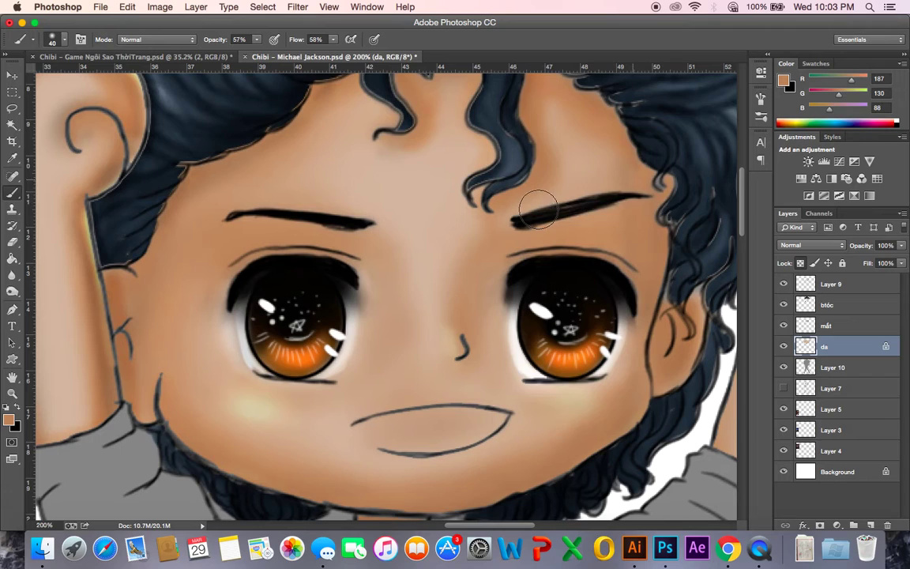
pyautogui.keyDown('alt'); pyautogui.click(412, 160); pyautogui.keyUp('alt')
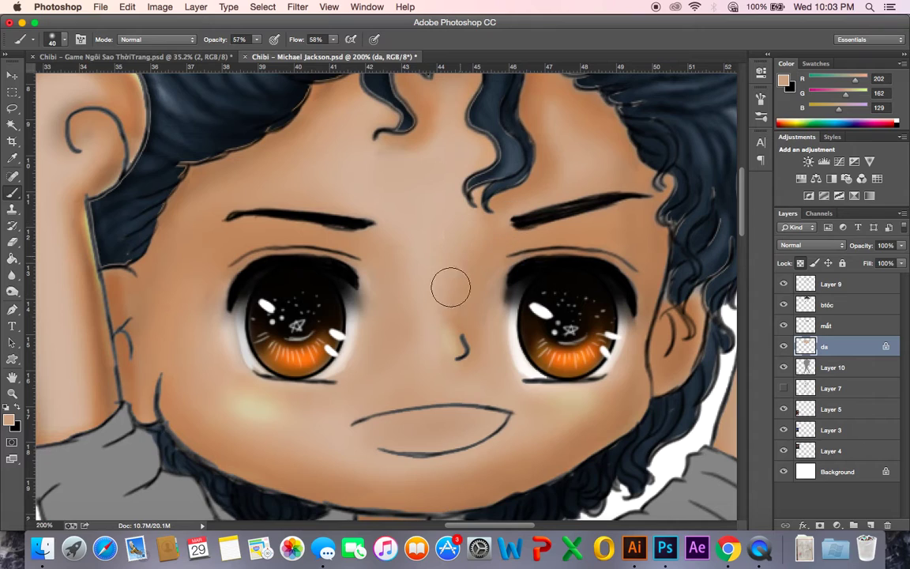
pyautogui.moveTo(448, 332)
pyautogui.mouseDown()
pyautogui.moveTo(451, 348)
pyautogui.moveTo(470, 314)
pyautogui.moveTo(462, 345)
pyautogui.moveTo(463, 313)
pyautogui.mouseUp()
pyautogui.keyDown('alt'); pyautogui.click(497, 251); pyautogui.keyUp('alt')
pyautogui.moveTo(498, 251)
pyautogui.mouseDown()
pyautogui.moveTo(473, 312)
pyautogui.moveTo(466, 297)
pyautogui.moveTo(473, 343)
pyautogui.moveTo(497, 263)
pyautogui.moveTo(488, 287)
pyautogui.moveTo(491, 375)
pyautogui.moveTo(479, 341)
pyautogui.moveTo(462, 357)
pyautogui.moveTo(417, 347)
pyautogui.moveTo(401, 330)
pyautogui.moveTo(402, 341)
pyautogui.moveTo(340, 399)
pyautogui.moveTo(441, 370)
pyautogui.moveTo(448, 384)
pyautogui.moveTo(389, 401)
pyautogui.moveTo(519, 394)
pyautogui.mouseUp()
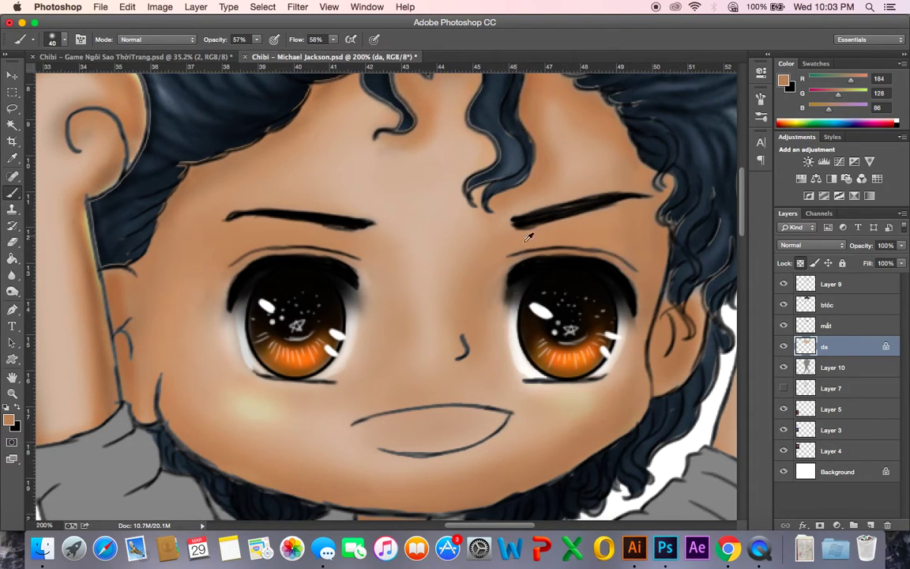
# - Touch up the skin around the nose with sampled skin tones and a soft 10 px brush
pyautogui.keyDown('alt'); pyautogui.click(443, 219); pyautogui.keyUp('alt')
pyautogui.press('[')
pyautogui.press('[')
pyautogui.press('[')
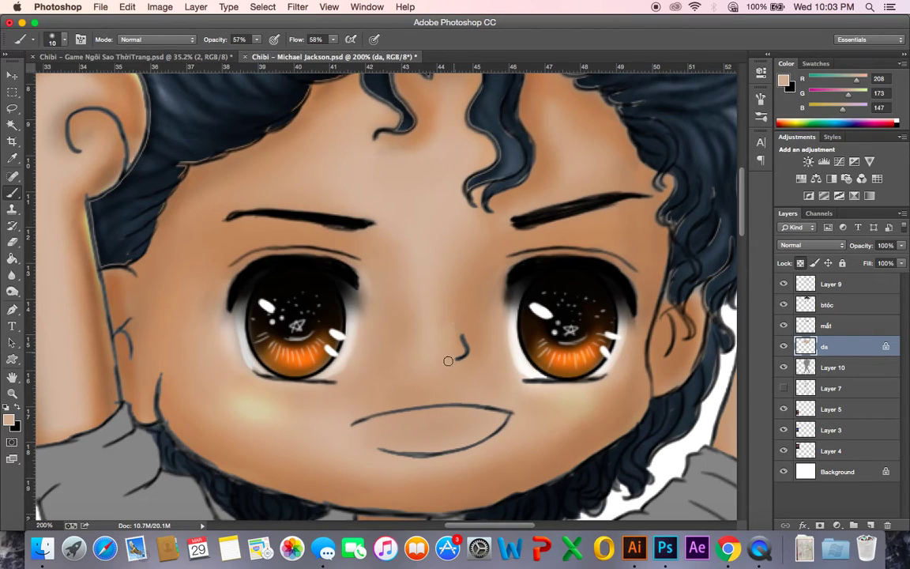
pyautogui.rightClick(411, 339)
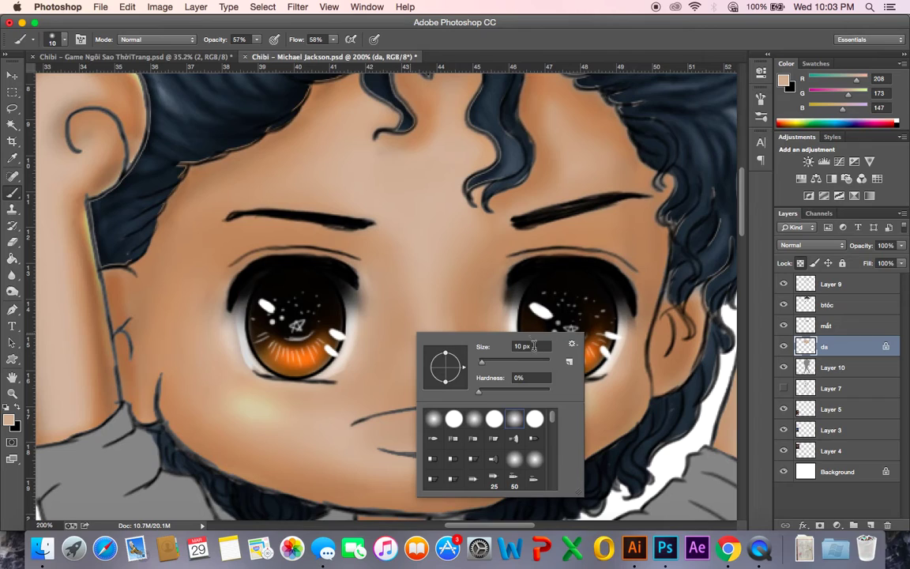
pyautogui.doubleClick(521, 427)
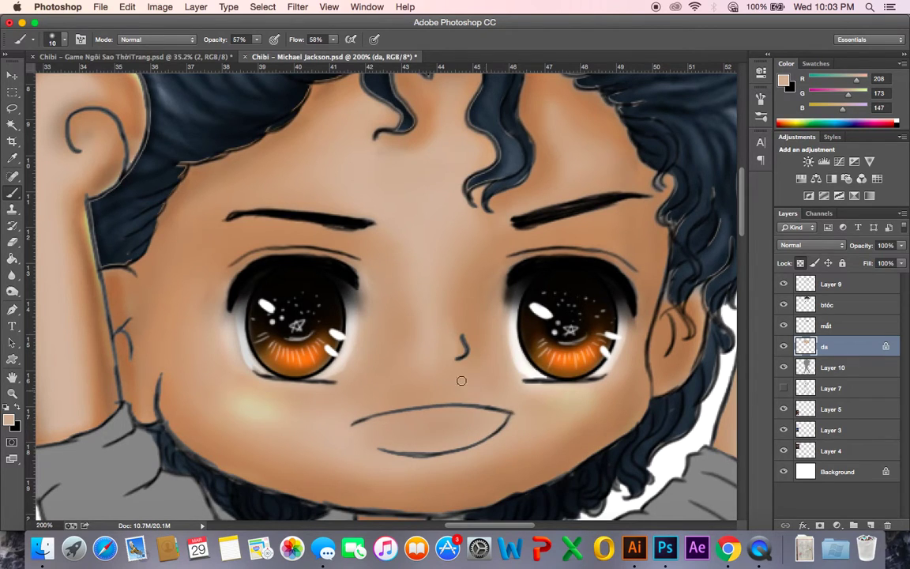
pyautogui.keyDown('alt'); pyautogui.click(387, 288); pyautogui.keyUp('alt')
pyautogui.keyDown('alt'); pyautogui.click(473, 328); pyautogui.keyUp('alt')
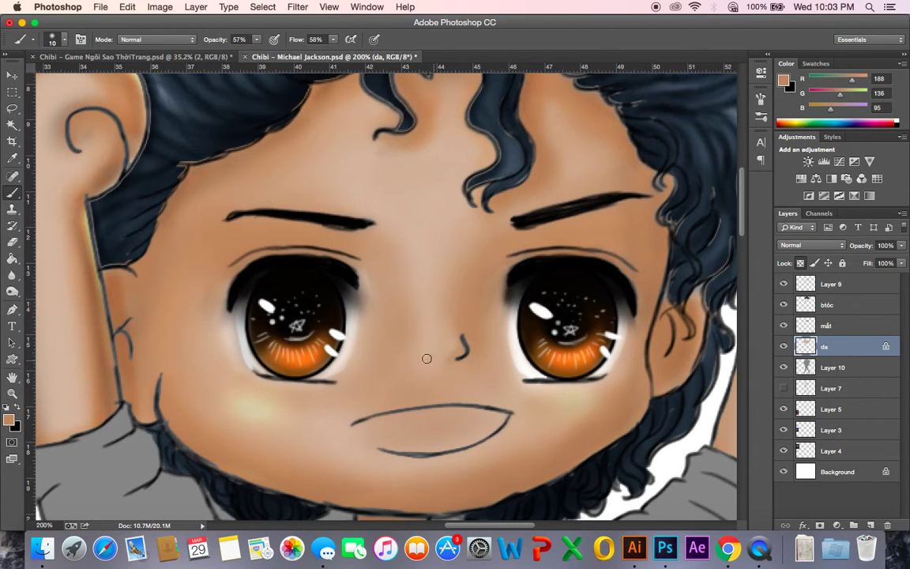
# - Paint small highlights on the nose and both cheeks with an off-white sampled from the eye
pyautogui.keyDown('alt'); pyautogui.click(526, 363); pyautogui.keyUp('alt')
pyautogui.moveTo(453, 342); pyautogui.dragTo(447, 354)
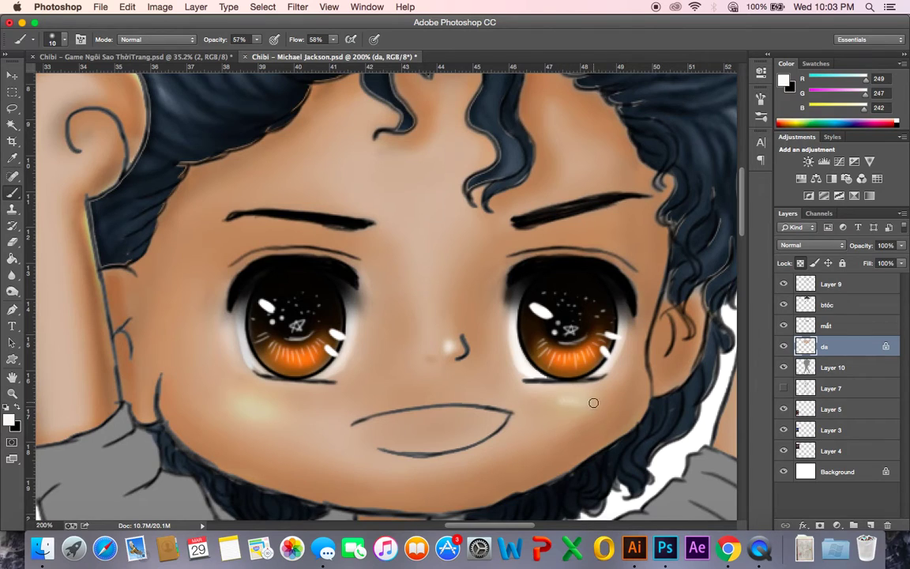
pyautogui.moveTo(559, 403); pyautogui.dragTo(591, 399)
pyautogui.moveTo(273, 411); pyautogui.dragTo(250, 410)
# - Shade the inside edges of the mouth with a darker skin tone sampled from the lower cheek
pyautogui.moveTo(474, 436); pyautogui.dragTo(481, 380)
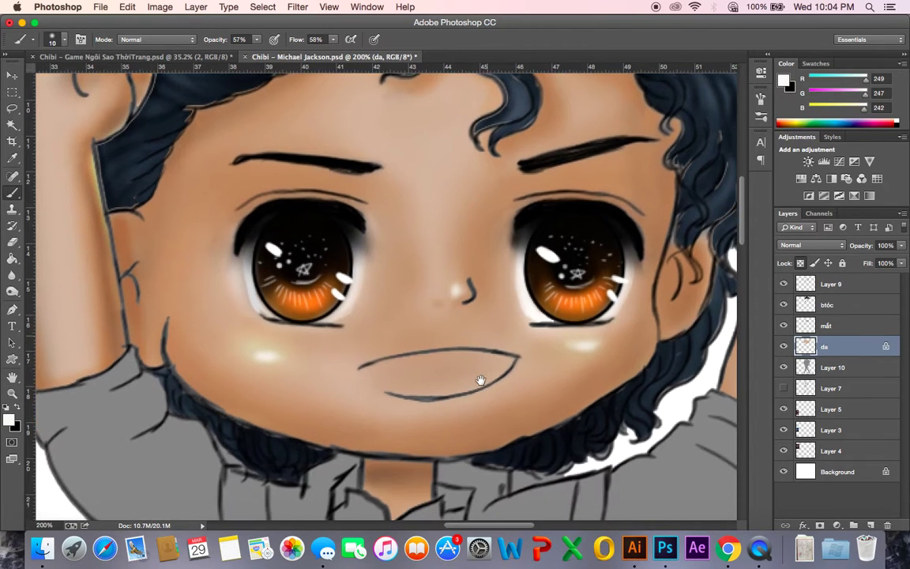
pyautogui.keyDown('alt'); pyautogui.click(570, 393); pyautogui.keyUp('alt')
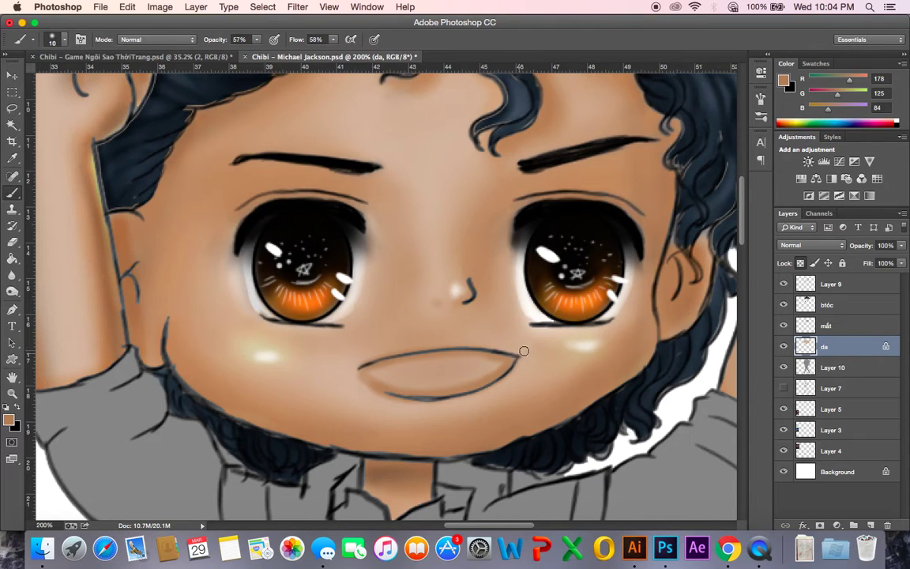
# - Lighten the arms and face with the Dodge tool, setting its range to Midtones and exposure to 24%
pyautogui.press('super+0')
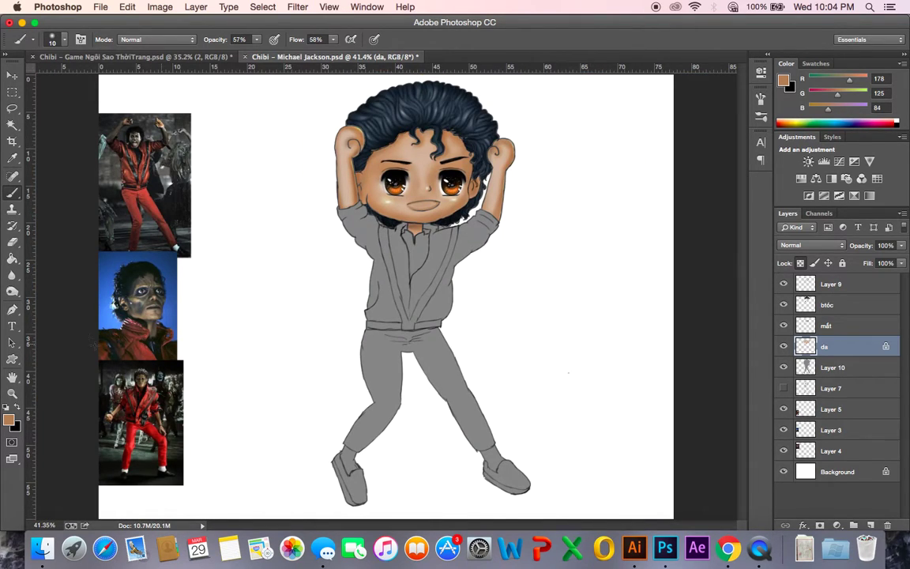
pyautogui.moveTo(12, 291); pyautogui.dragTo(52, 286)
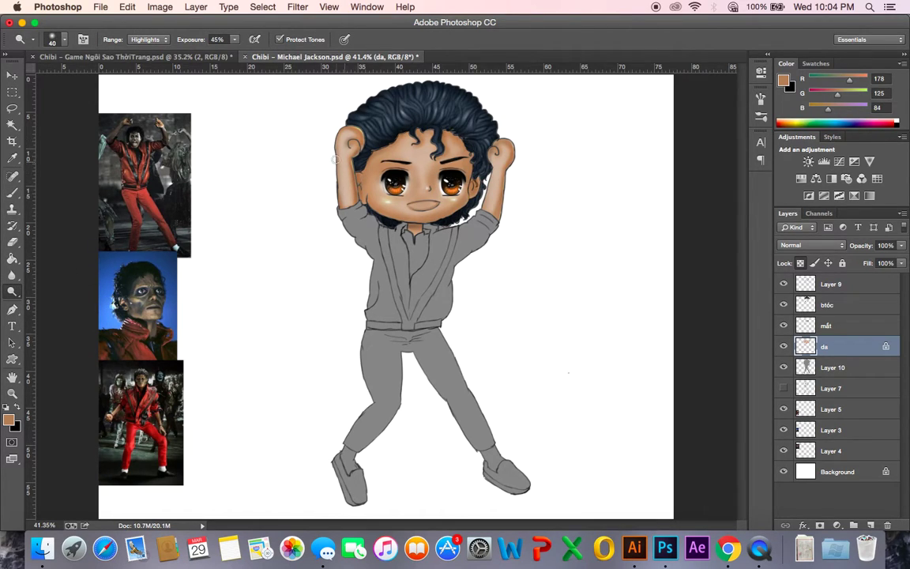
pyautogui.moveTo(341, 145); pyautogui.dragTo(348, 173)
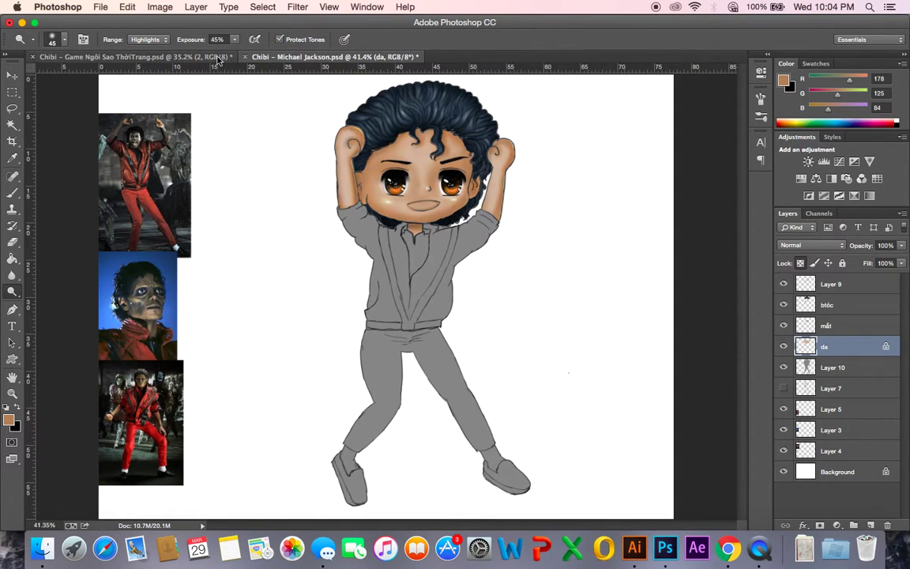
pyautogui.click(147, 40)
pyautogui.click(146, 29)
pyautogui.click(233, 40)
pyautogui.click(411, 42)
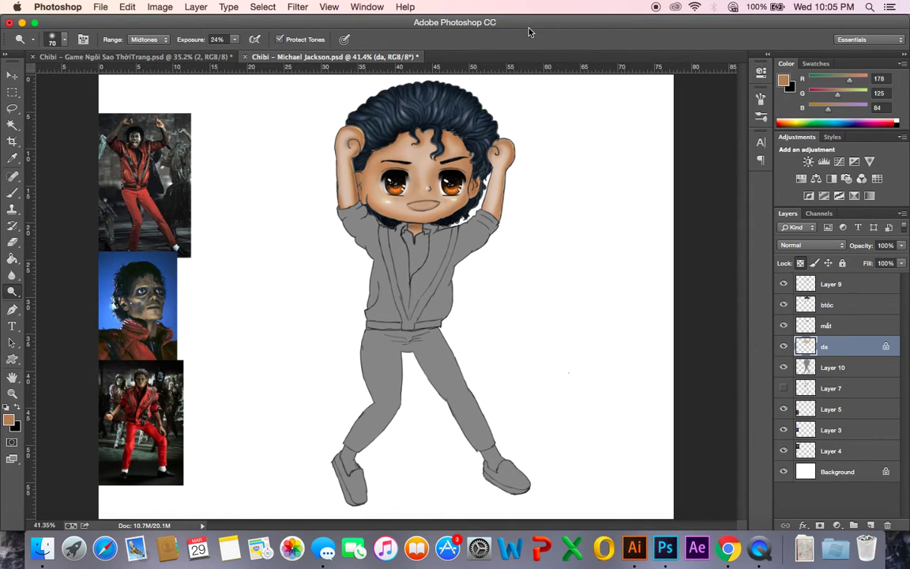
# - Switch to the Burn tool and set its range to Midtones for the face and arms
pyautogui.moveTo(528, 28); pyautogui.dragTo(529, 31)
pyautogui.press('super+equal')
pyautogui.press('super+equal')
pyautogui.press('super+equal')
pyautogui.press('super+equal')
pyautogui.moveTo(474, 234); pyautogui.dragTo(467, 312)
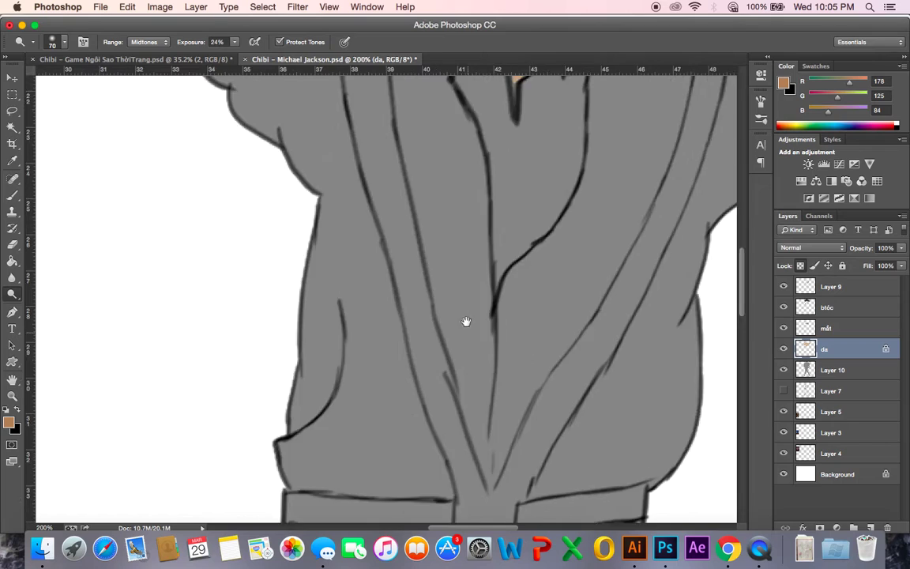
pyautogui.scroll(10, 466, 312)
pyautogui.press('super+minus')
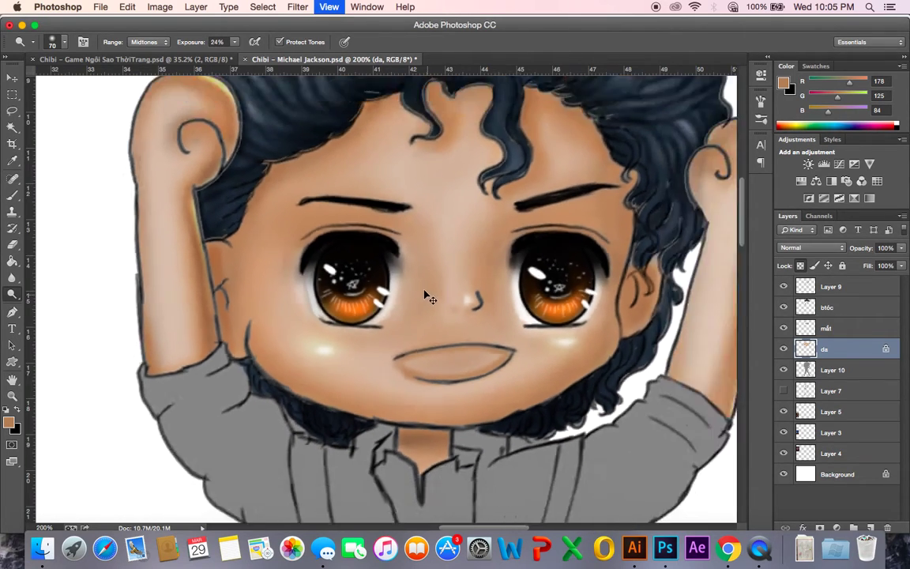
pyautogui.rightClick(13, 295)
pyautogui.click(63, 303)
pyautogui.rightClick(14, 291)
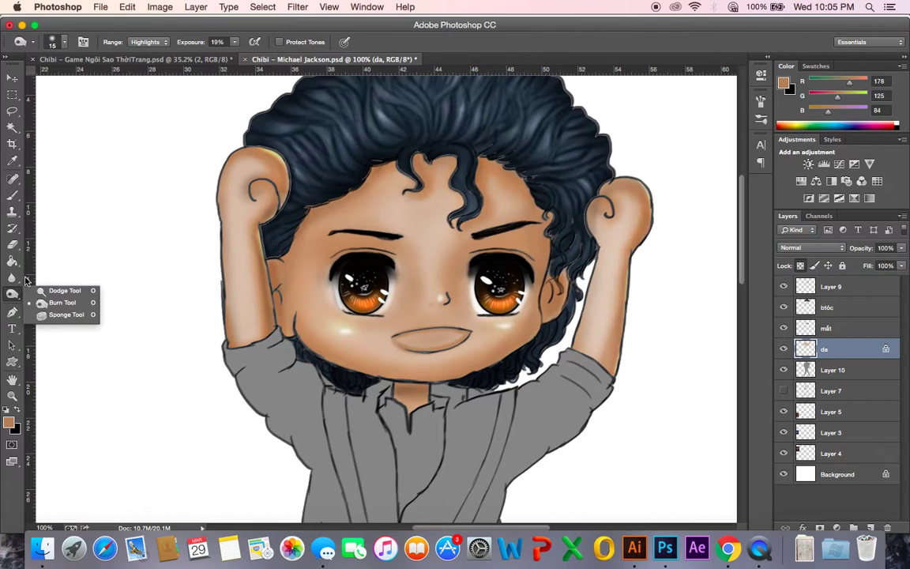
pyautogui.click(57, 304)
pyautogui.click(147, 42)
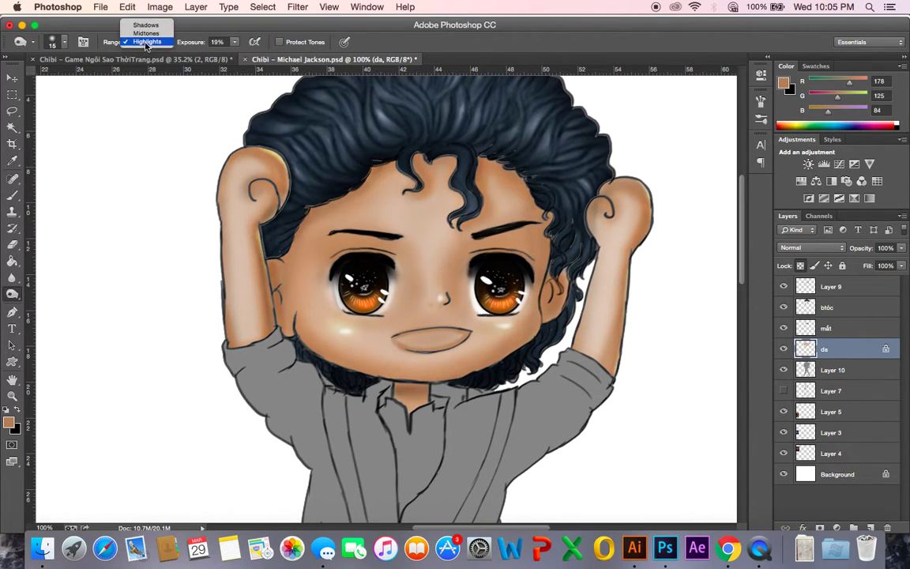
pyautogui.click(144, 30)
# - Enlarge the burn brush to 35 px and darken the neck under the chin and the left forearm
pyautogui.press(']')
pyautogui.press(']')
pyautogui.press(']')
pyautogui.press(']')
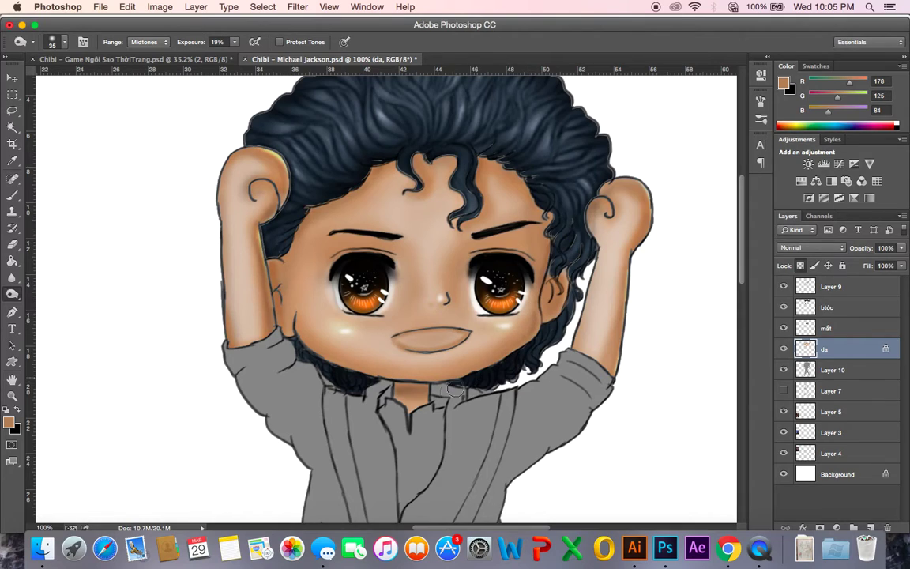
pyautogui.moveTo(426, 388)
pyautogui.mouseDown()
pyautogui.moveTo(434, 386)
pyautogui.moveTo(388, 385)
pyautogui.moveTo(396, 384)
pyautogui.mouseUp()
pyautogui.moveTo(264, 281)
pyautogui.mouseDown()
pyautogui.moveTo(259, 339)
pyautogui.moveTo(228, 266)
pyautogui.moveTo(249, 338)
pyautogui.mouseUp()
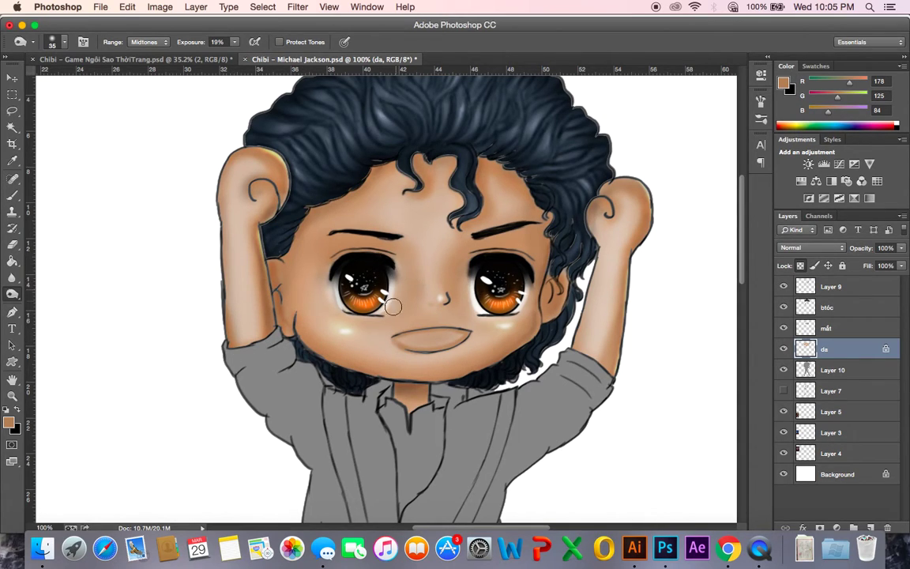
# - Retouch the skin between the eyes with the Brush tool, using tones sampled from the brow area and forehead
pyautogui.press('b')
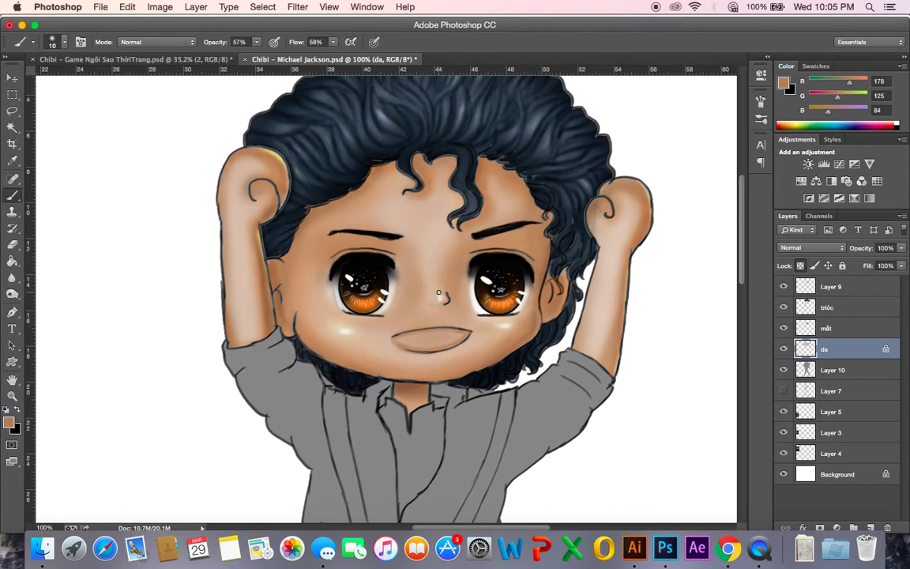
pyautogui.keyDown('alt'); pyautogui.click(401, 253); pyautogui.keyUp('alt')
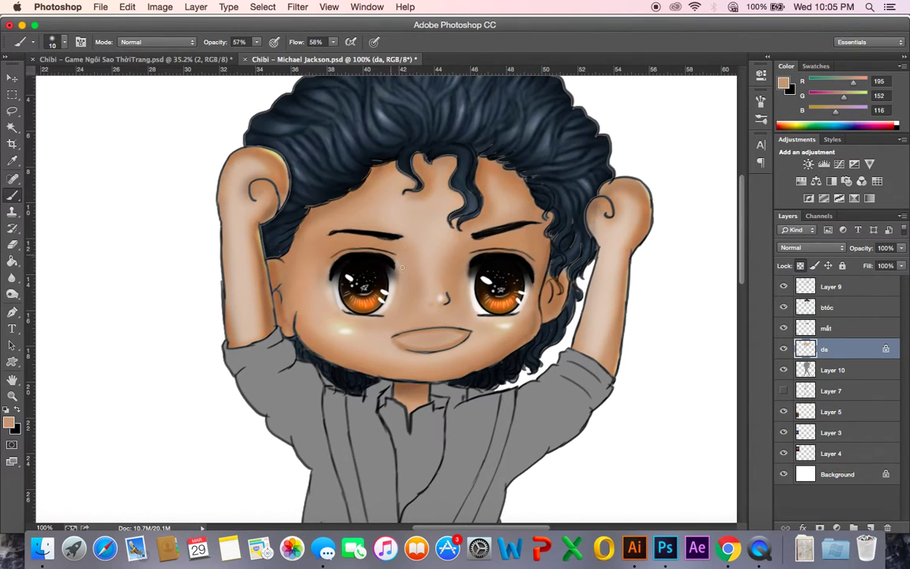
pyautogui.keyDown('alt'); pyautogui.click(368, 224); pyautogui.keyUp('alt')
pyautogui.keyDown('alt'); pyautogui.click(430, 227); pyautogui.keyUp('alt')
pyautogui.keyDown('alt'); pyautogui.click(433, 164); pyautogui.keyUp('alt')
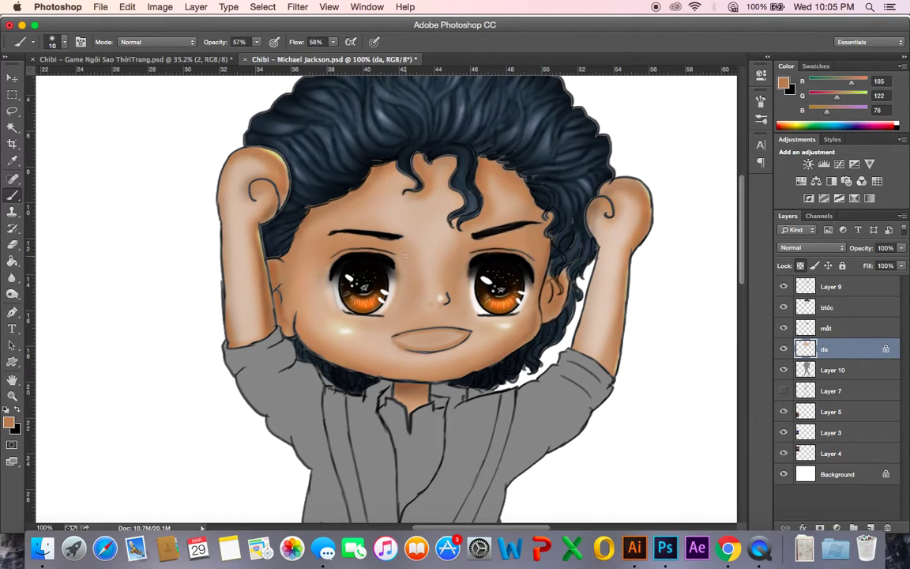
# - Soften the eyelid crease lines above both eyes on Layer 9 with the Blur tool
pyautogui.click(829, 285)
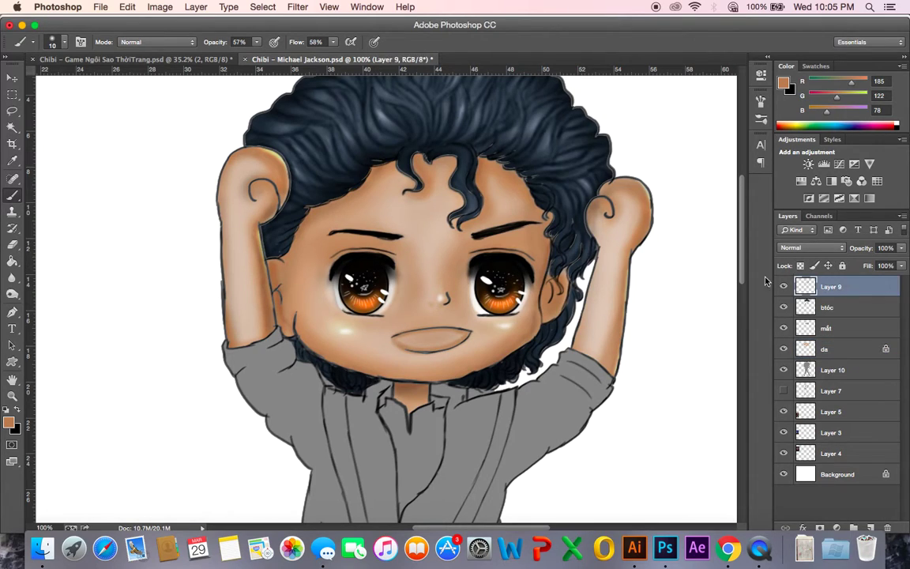
pyautogui.click(12, 277)
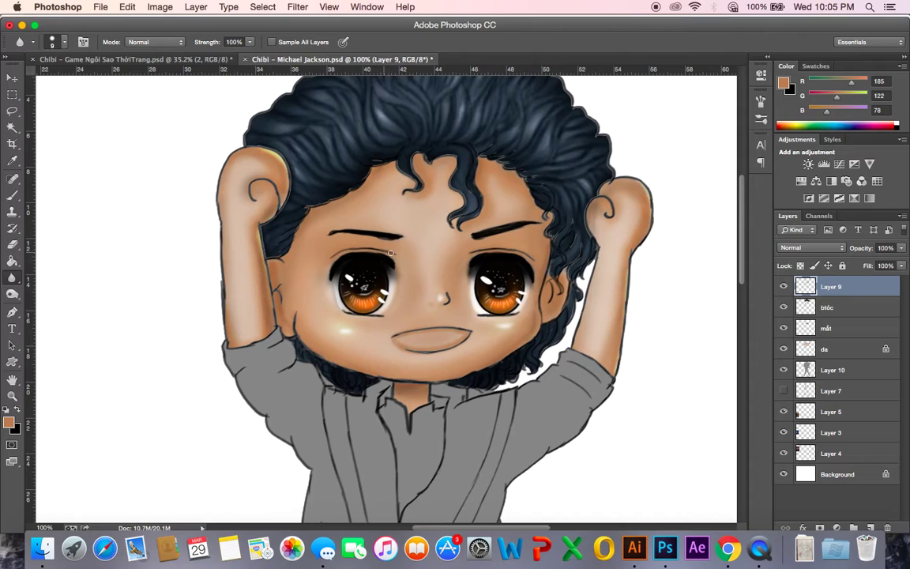
pyautogui.moveTo(384, 249)
pyautogui.mouseDown()
pyautogui.moveTo(331, 255)
pyautogui.moveTo(366, 245)
pyautogui.moveTo(399, 252)
pyautogui.moveTo(362, 245)
pyautogui.mouseUp()
pyautogui.moveTo(479, 252)
pyautogui.mouseDown()
pyautogui.moveTo(535, 252)
pyautogui.moveTo(511, 245)
pyautogui.moveTo(530, 257)
pyautogui.moveTo(506, 247)
pyautogui.moveTo(521, 250)
pyautogui.moveTo(470, 254)
pyautogui.moveTo(539, 248)
pyautogui.mouseUp()
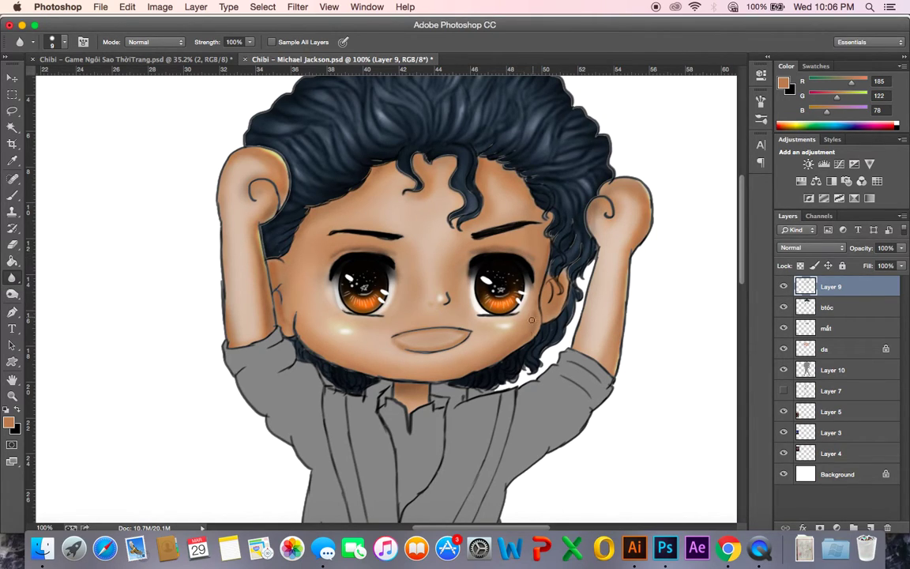
# - Save the document and blur the mouth outline on Layer 9, finishing with the Brush tool active
pyautogui.press('super+s')
pyautogui.moveTo(392, 338); pyautogui.dragTo(421, 330)
pyautogui.press('b')
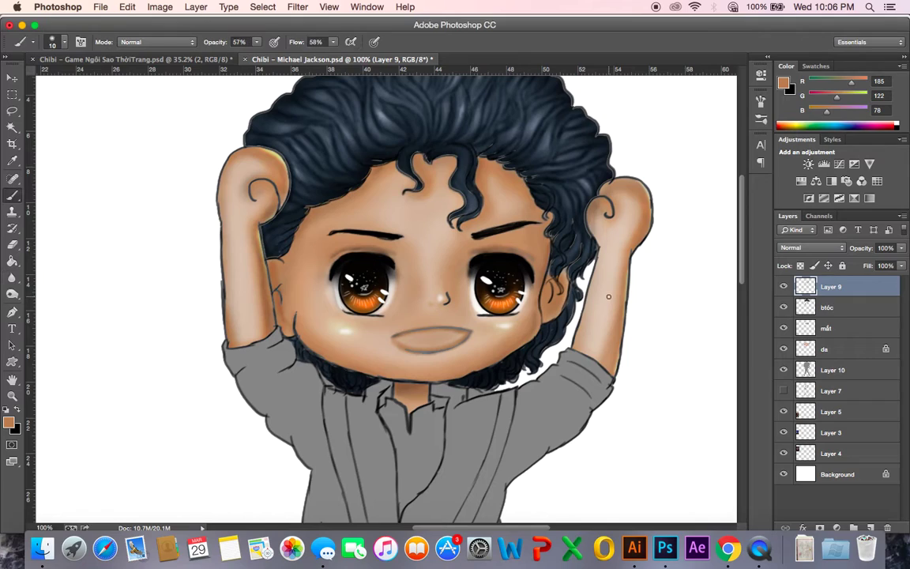
# - Paint the upper teeth inside the mouth on layer da with the near-white sampled from the eye highlight
pyautogui.keyDown('alt'); pyautogui.click(487, 282); pyautogui.keyUp('alt')
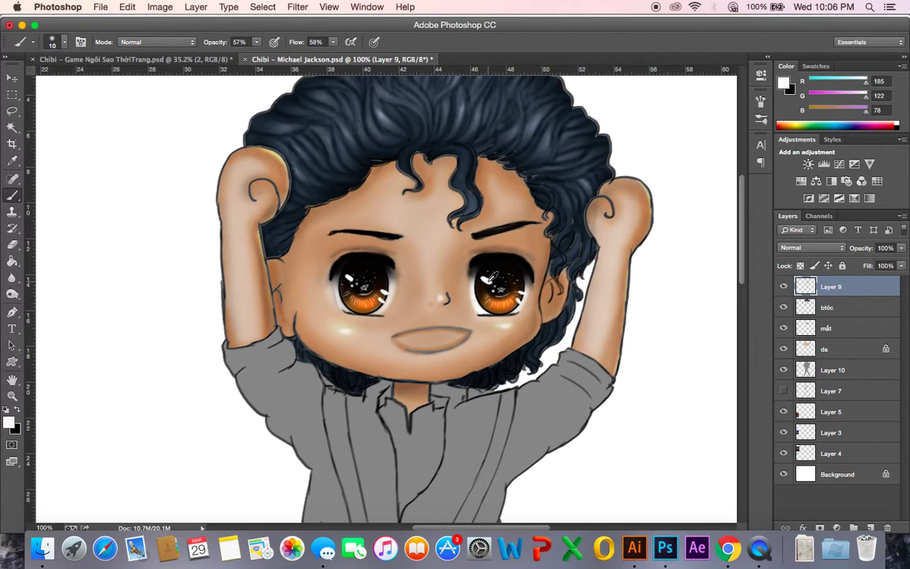
pyautogui.click(824, 349)
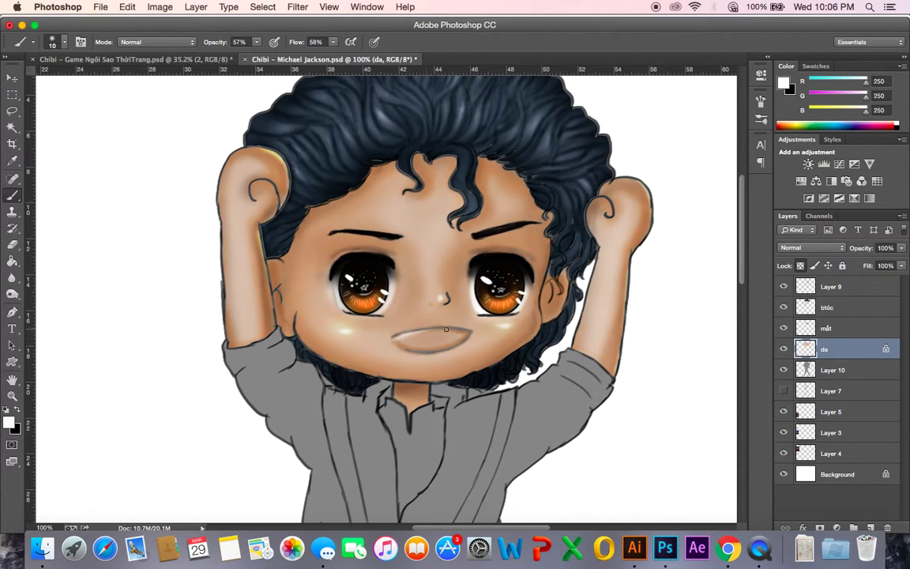
pyautogui.moveTo(425, 335); pyautogui.dragTo(456, 331)
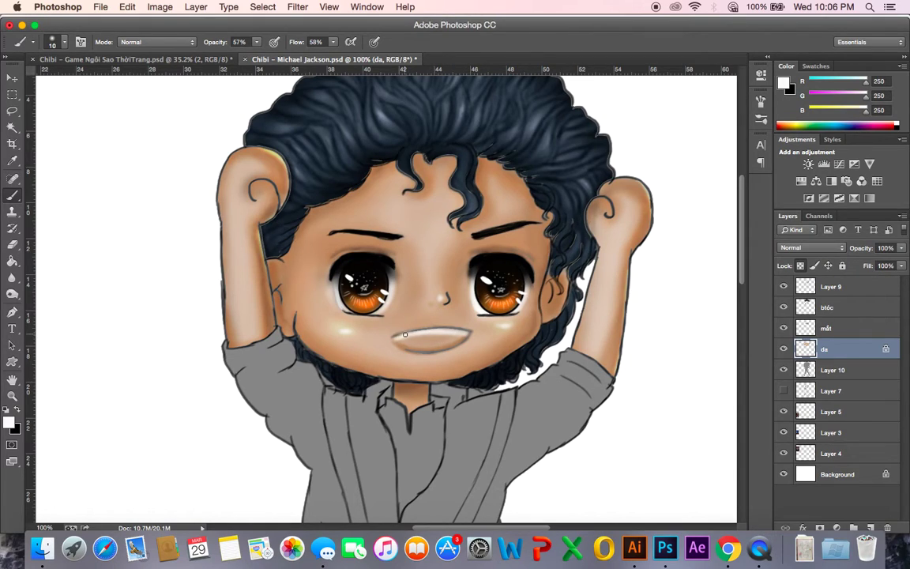
pyautogui.moveTo(416, 332)
pyautogui.mouseDown()
pyautogui.moveTo(396, 339)
pyautogui.moveTo(441, 335)
pyautogui.mouseUp()
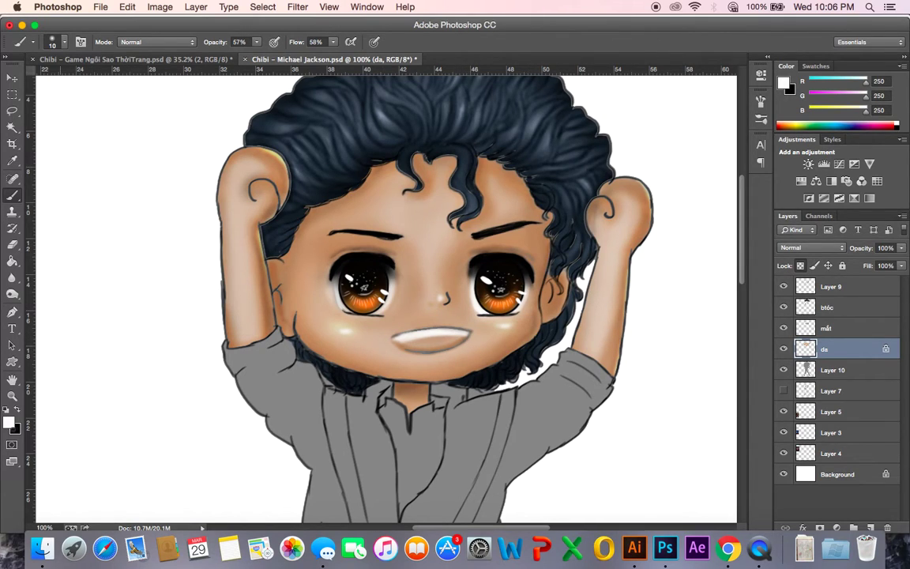
# - Paint the lower part of the mouth salmon red (RGB 230, 96, 96) with a 20 px brush
pyautogui.click(10, 424)
pyautogui.click(618, 186)
pyautogui.click(796, 167)
pyautogui.press(']')
pyautogui.moveTo(445, 344)
pyautogui.mouseDown()
pyautogui.moveTo(411, 347)
pyautogui.moveTo(455, 339)
pyautogui.mouseUp()
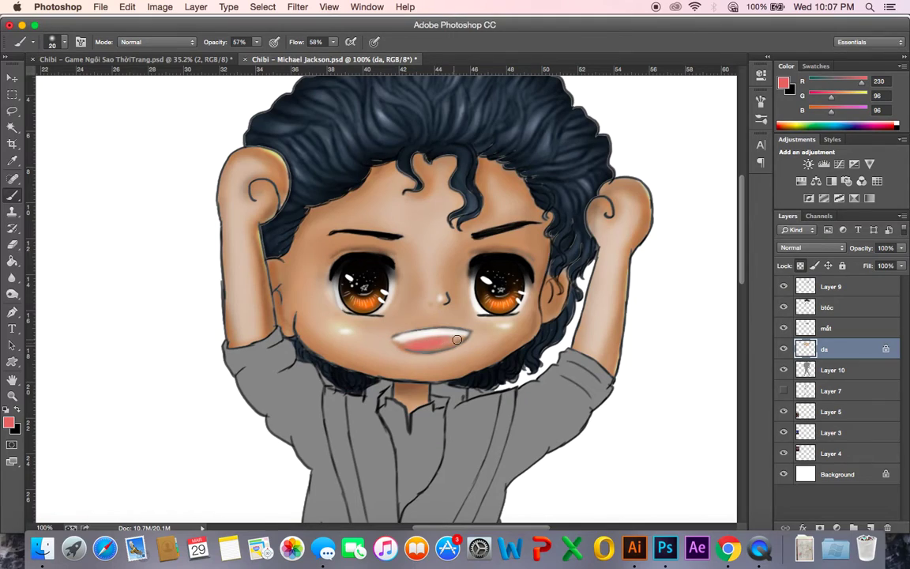
# - Reduce the brush to 9 px and shade the edges of the teeth with grey sampled from the shirt
pyautogui.press('[')
pyautogui.press('[')
pyautogui.keyDown('alt'); pyautogui.click(414, 335); pyautogui.keyUp('alt')
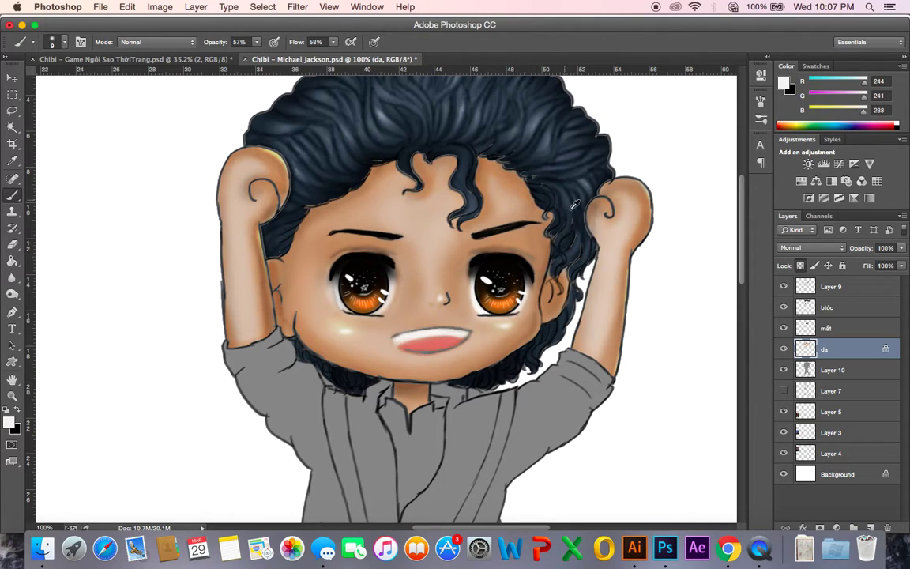
pyautogui.keyDown('alt'); pyautogui.click(588, 386); pyautogui.keyUp('alt')
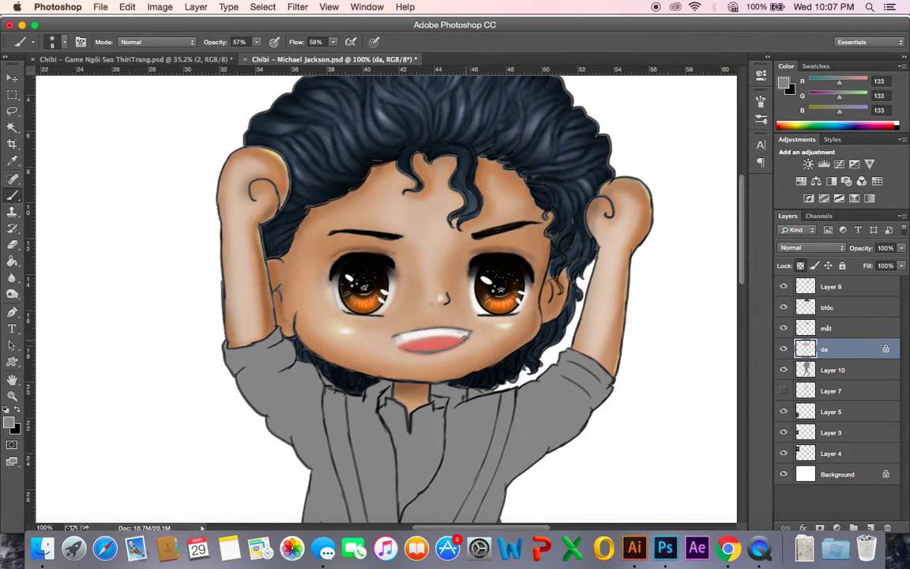
# - Blur the shaded teeth and mouth interior, and retouch the upper lip line with a sampled skin brown
pyautogui.click(12, 277)
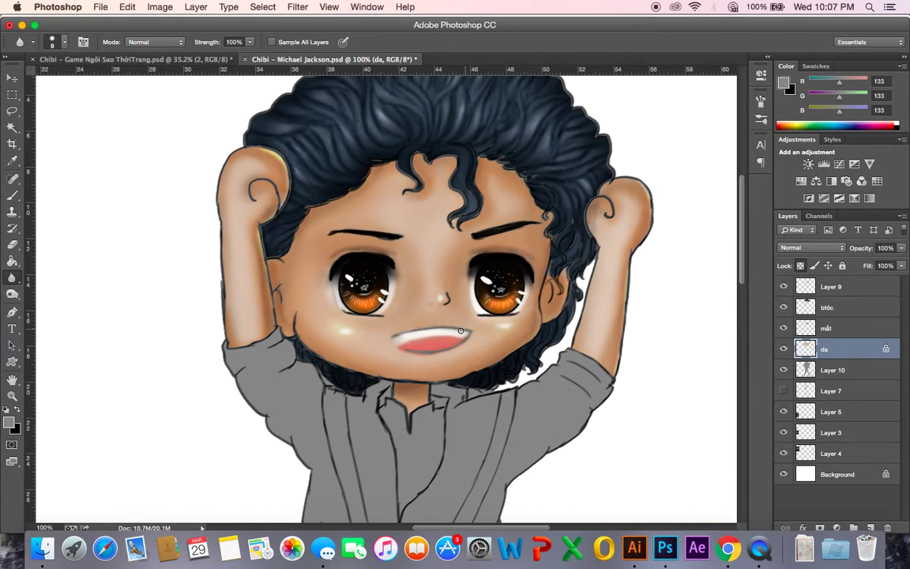
pyautogui.moveTo(464, 333); pyautogui.dragTo(416, 341)
pyautogui.press('b')
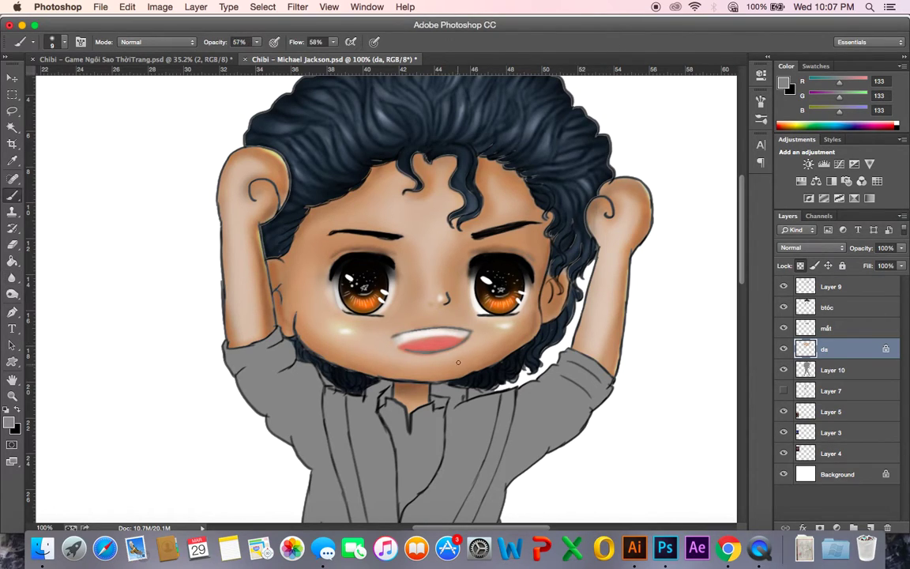
pyautogui.keyDown('alt'); pyautogui.click(512, 315); pyautogui.keyUp('alt')
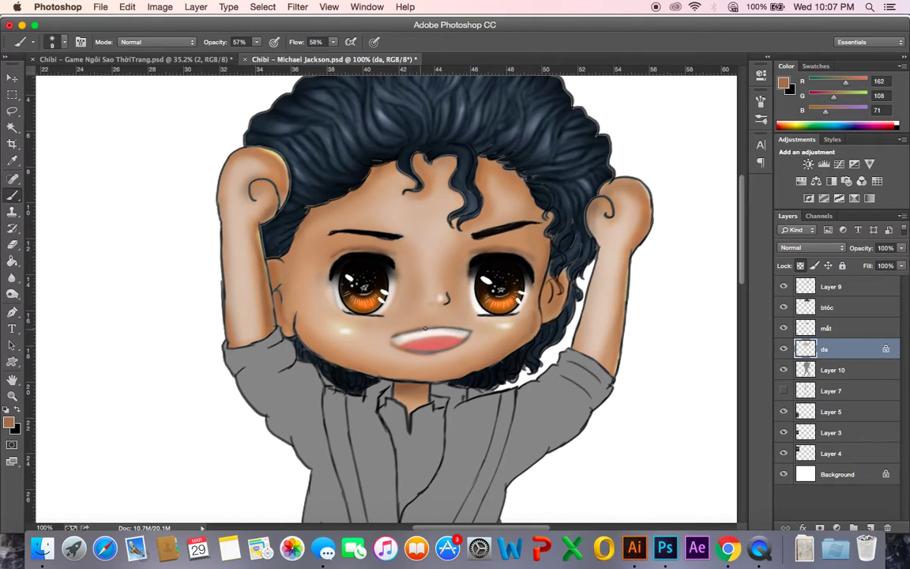
# - Save the document and brighten the teeth with white and the tongue with its sampled red, using a 15 px Color Dodge brush
pyautogui.press('super+s')
pyautogui.click(145, 42)
pyautogui.click(139, 146)
pyautogui.keyDown('alt'); pyautogui.click(246, 433); pyautogui.keyUp('alt')
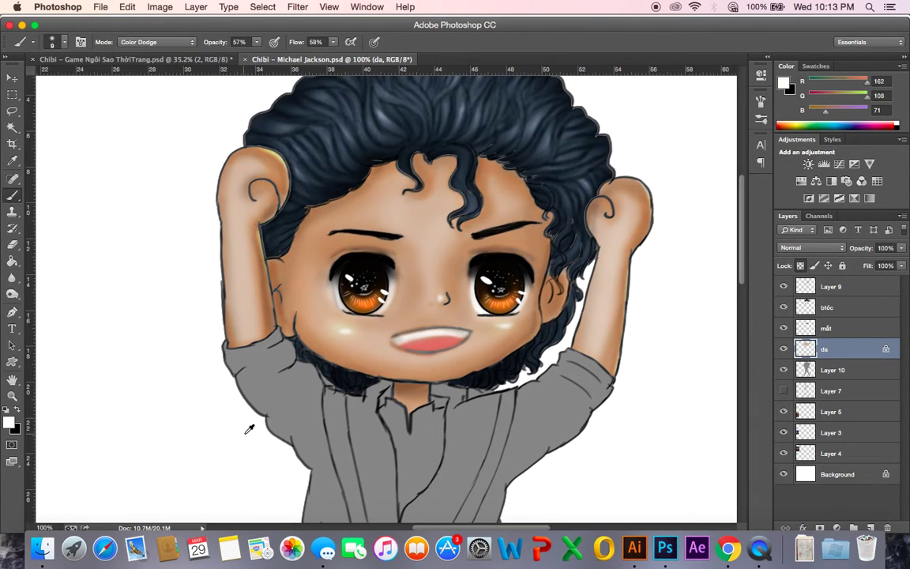
pyautogui.press(']')
pyautogui.press(']')
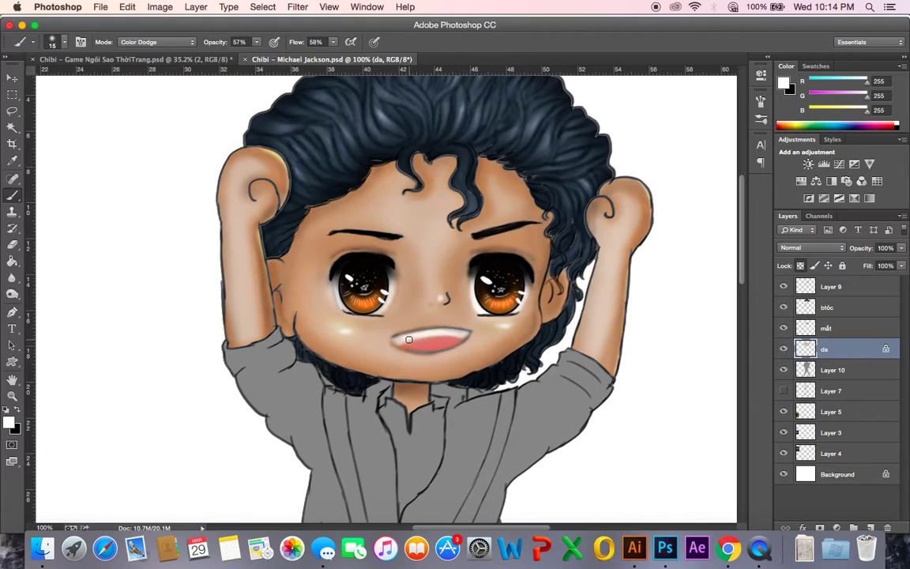
pyautogui.moveTo(416, 335)
pyautogui.mouseDown()
pyautogui.moveTo(464, 333)
pyautogui.moveTo(443, 332)
pyautogui.moveTo(454, 331)
pyautogui.mouseUp()
pyautogui.moveTo(417, 339); pyautogui.dragTo(404, 338)
pyautogui.keyDown('alt'); pyautogui.click(421, 346); pyautogui.keyUp('alt')
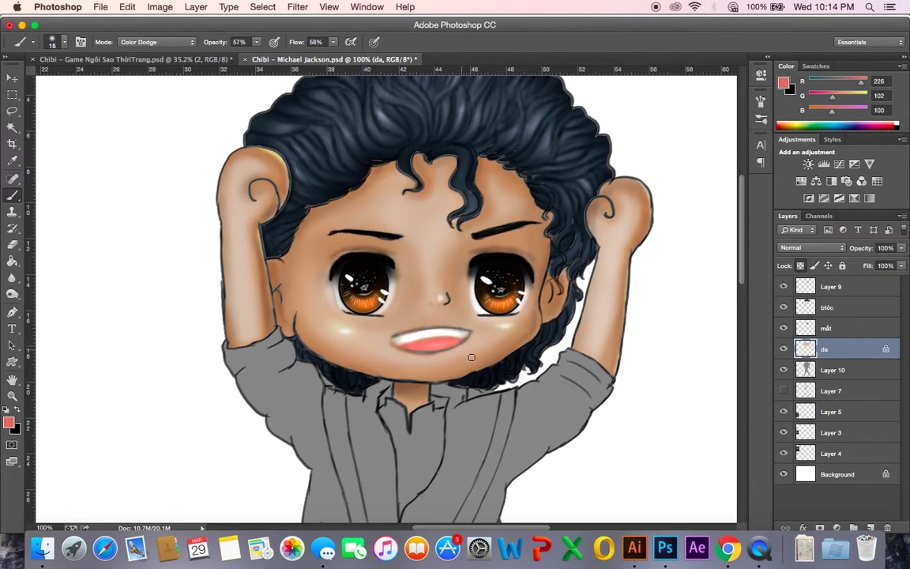
# - Return the brush to Normal mode and retouch the lip edges and surrounding skin with tones sampled from the face
pyautogui.click(136, 39)
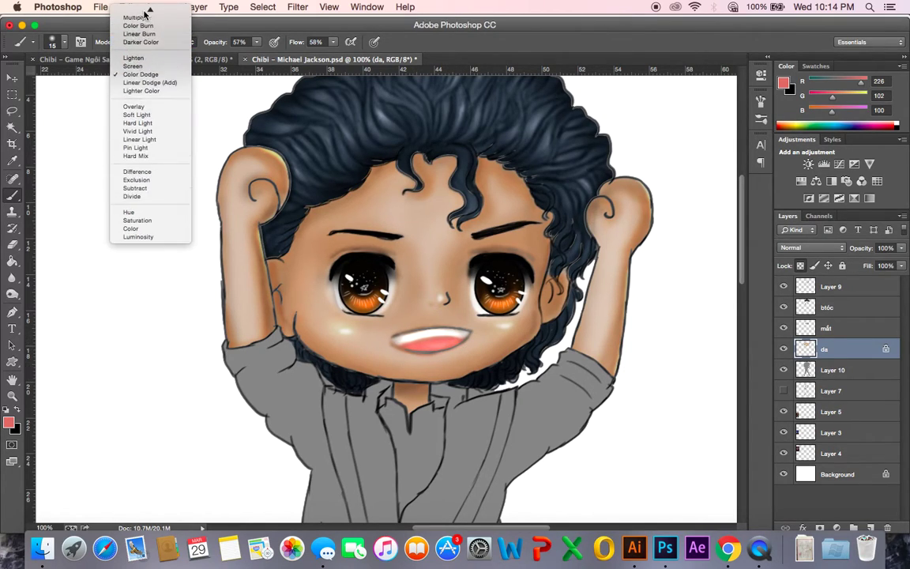
pyautogui.click(144, 11)
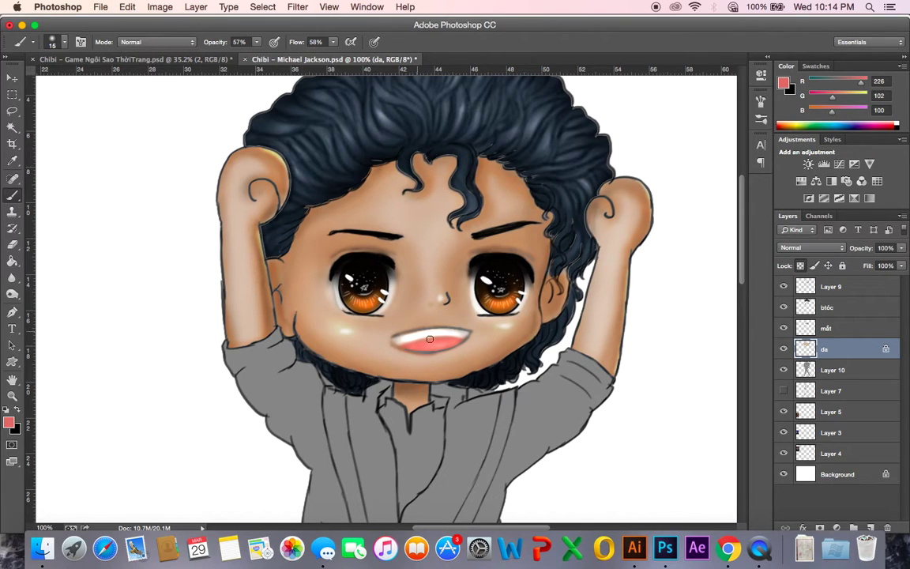
pyautogui.keyDown('alt'); pyautogui.click(481, 338); pyautogui.keyUp('alt')
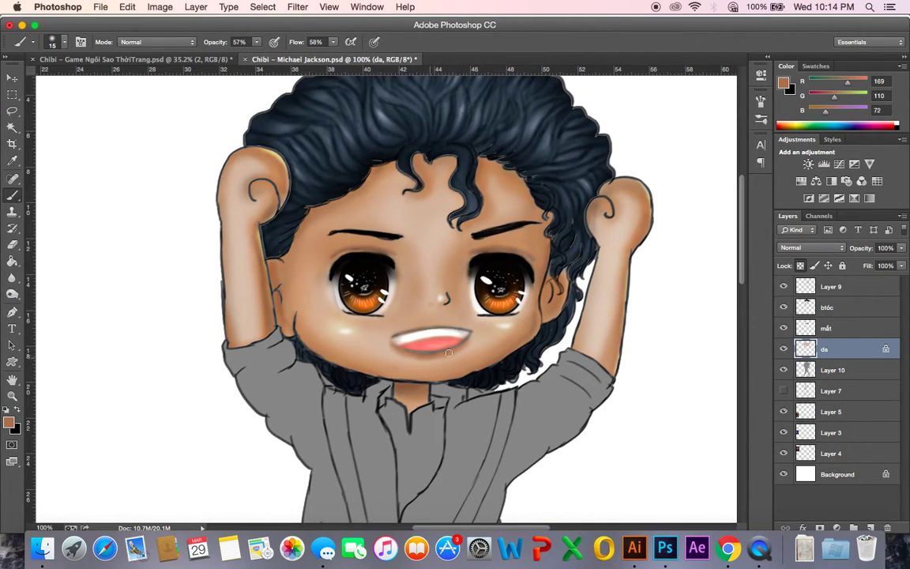
pyautogui.keyDown('alt'); pyautogui.click(436, 306); pyautogui.keyUp('alt')
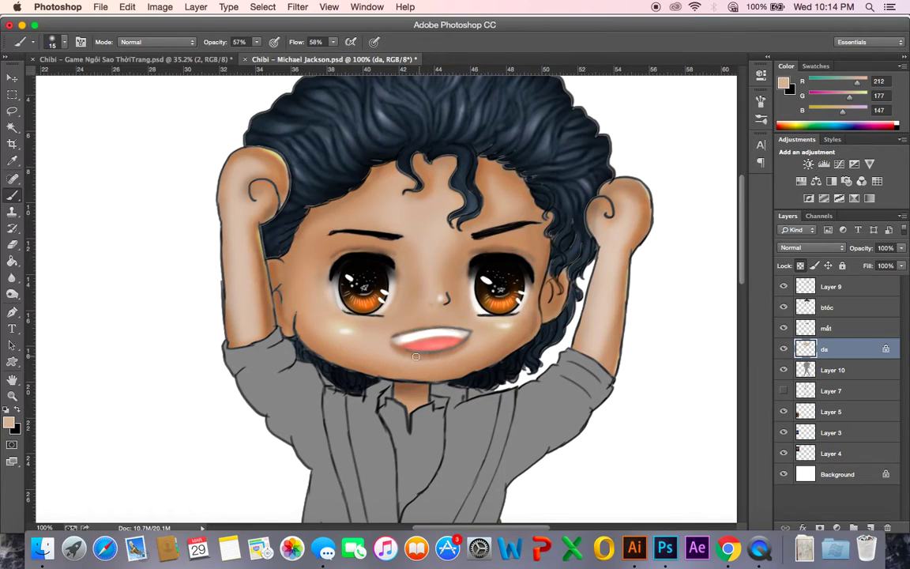
pyautogui.keyDown('alt'); pyautogui.click(415, 308); pyautogui.keyUp('alt')
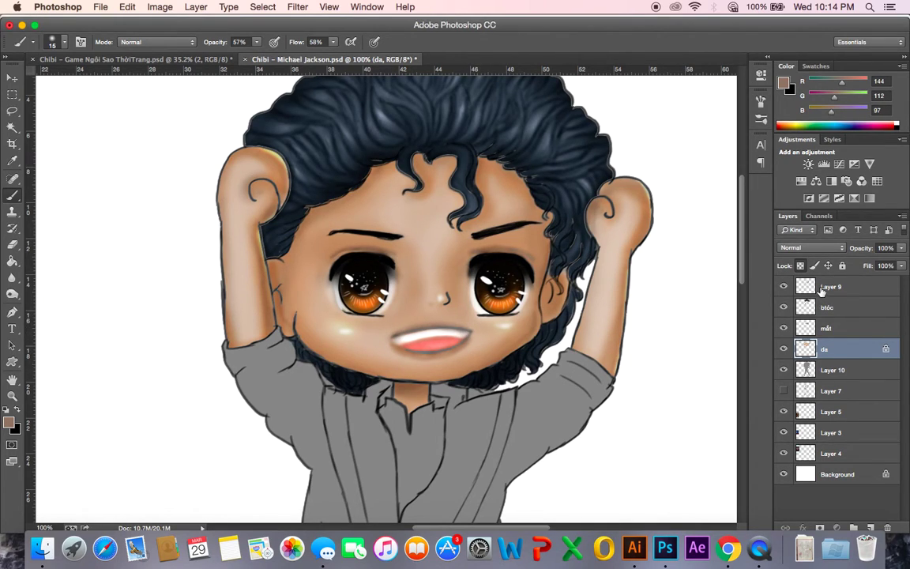
# - Erase the nose line on Layer 9 and unlock the transparent pixels of layer da for brush work
pyautogui.click(834, 287)
pyautogui.press('e')
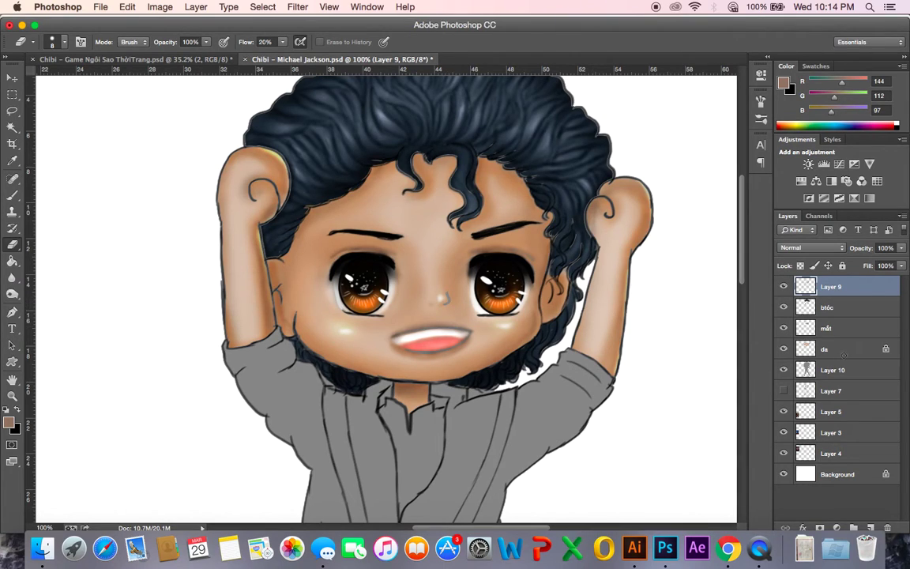
pyautogui.click(821, 348)
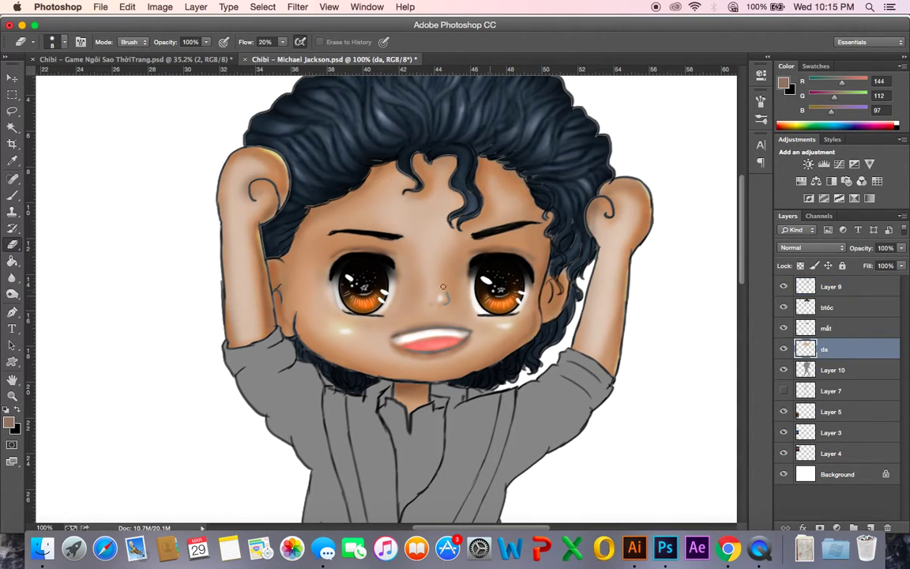
pyautogui.press('b')
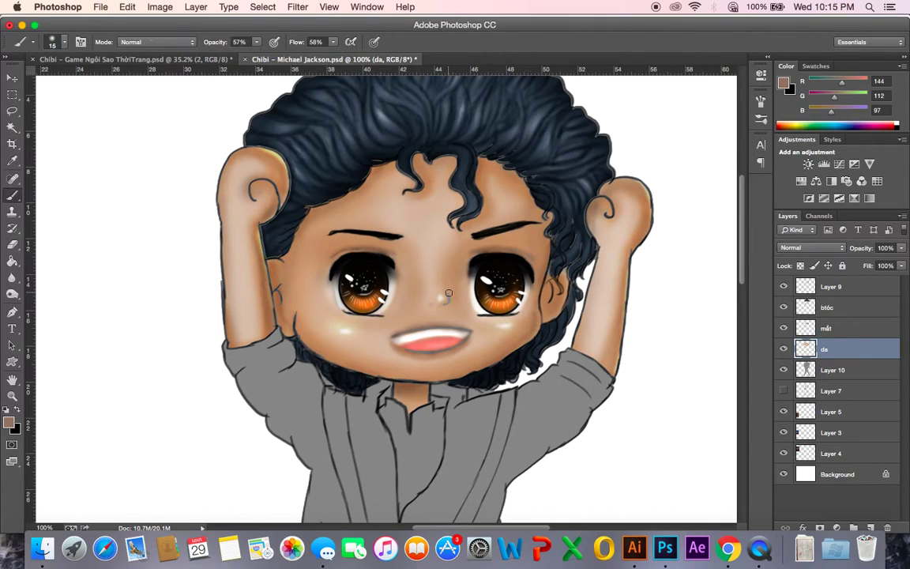
# - Repaint the nose and its bridge on layer da with skin tones sampled from the nose, forehead and face
pyautogui.keyDown('alt'); pyautogui.click(447, 299); pyautogui.keyUp('alt')
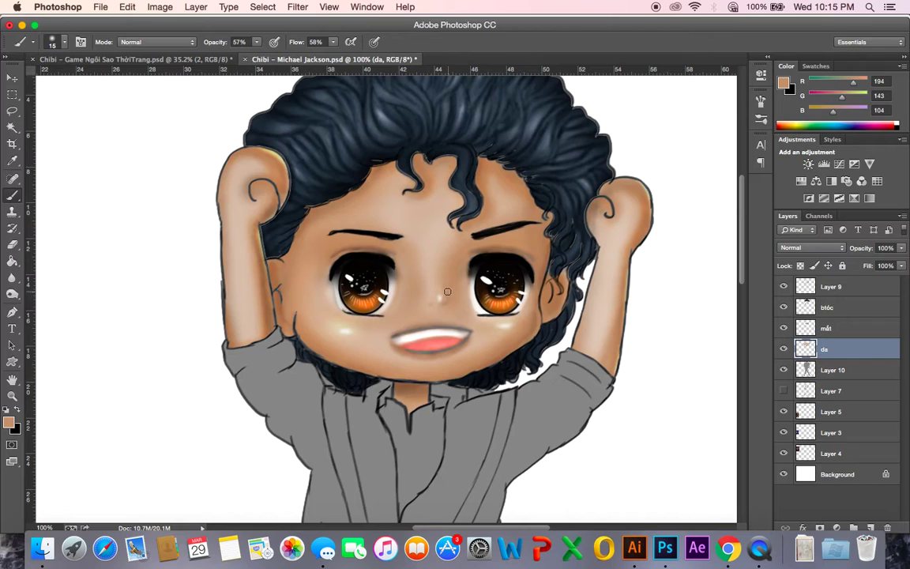
pyautogui.keyDown('alt'); pyautogui.click(392, 259); pyautogui.keyUp('alt')
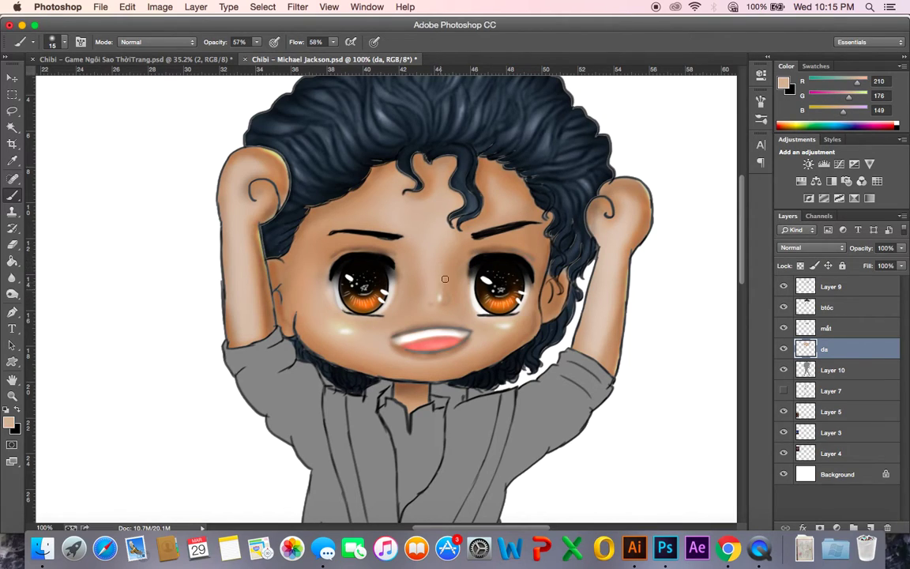
pyautogui.keyDown('alt'); pyautogui.click(452, 184); pyautogui.keyUp('alt')
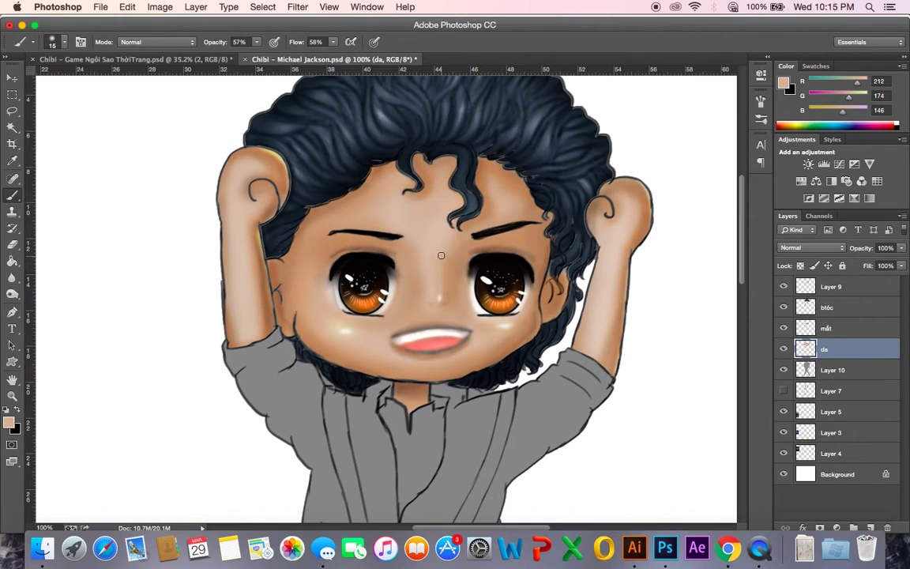
pyautogui.keyDown('alt'); pyautogui.click(448, 303); pyautogui.keyUp('alt')
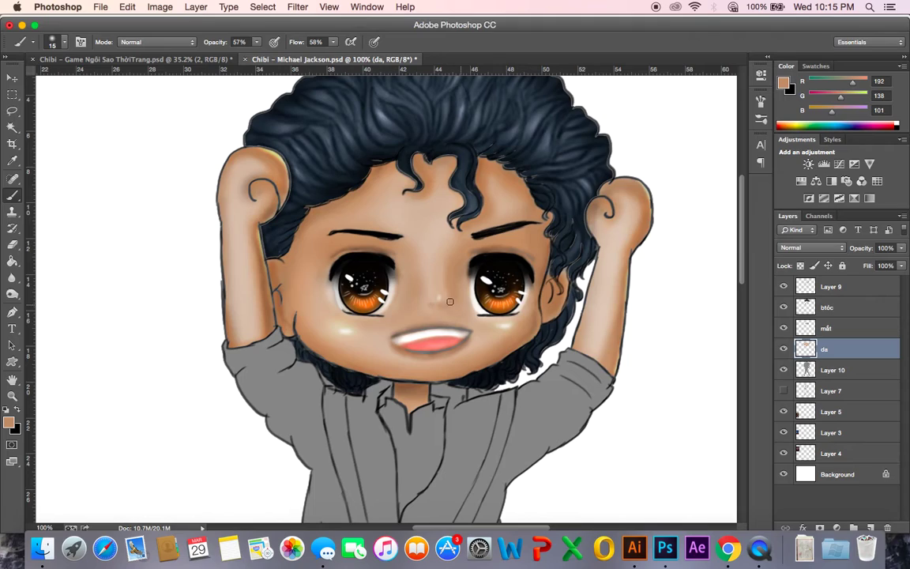
pyautogui.keyDown('alt'); pyautogui.click(423, 297); pyautogui.keyUp('alt')
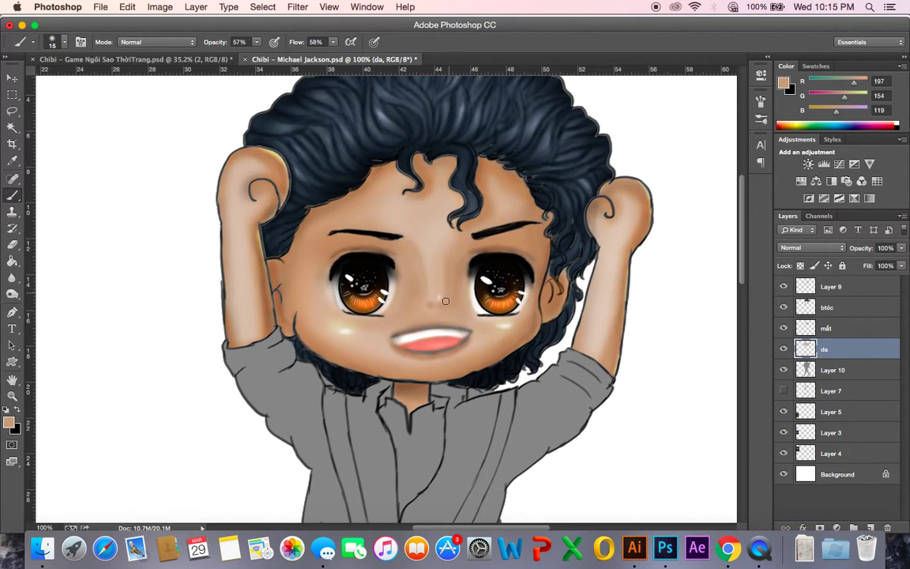
# - Refine the nose tip highlight on layer da with sampled light skin, near-white and mid skin tones
pyautogui.keyDown('alt'); pyautogui.click(442, 290); pyautogui.keyUp('alt')
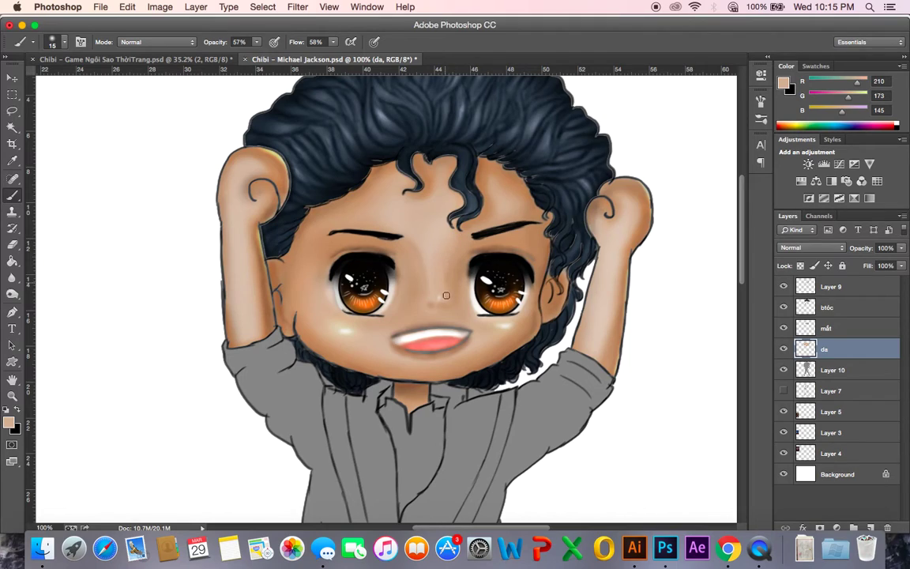
pyautogui.keyDown('alt'); pyautogui.click(441, 294); pyautogui.keyUp('alt')
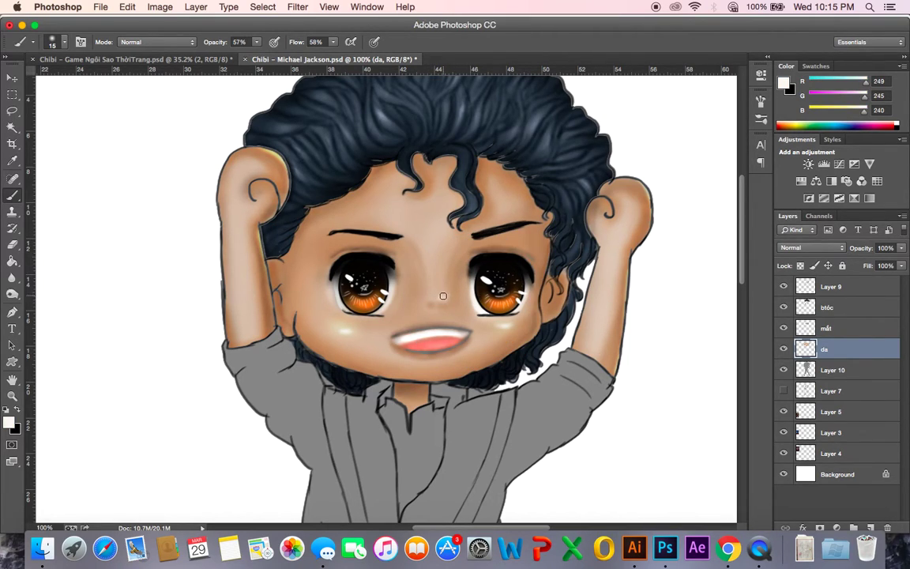
pyautogui.keyDown('alt'); pyautogui.click(454, 294); pyautogui.keyUp('alt')
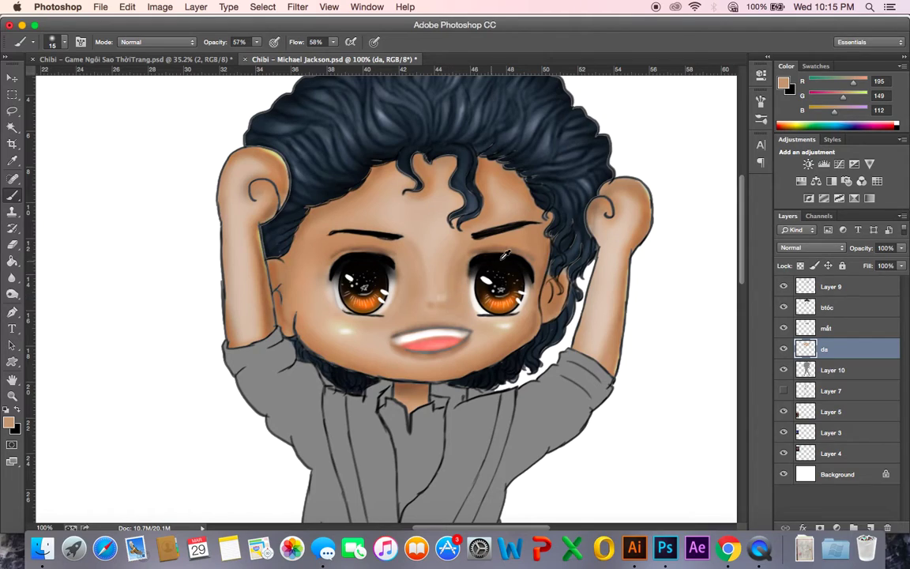
# - Retouch the area above the eyes on Layer 9 with sampled skin browns, reducing the brush to 8 px
pyautogui.keyDown('alt'); pyautogui.click(448, 220); pyautogui.keyUp('alt')
pyautogui.click(807, 291)
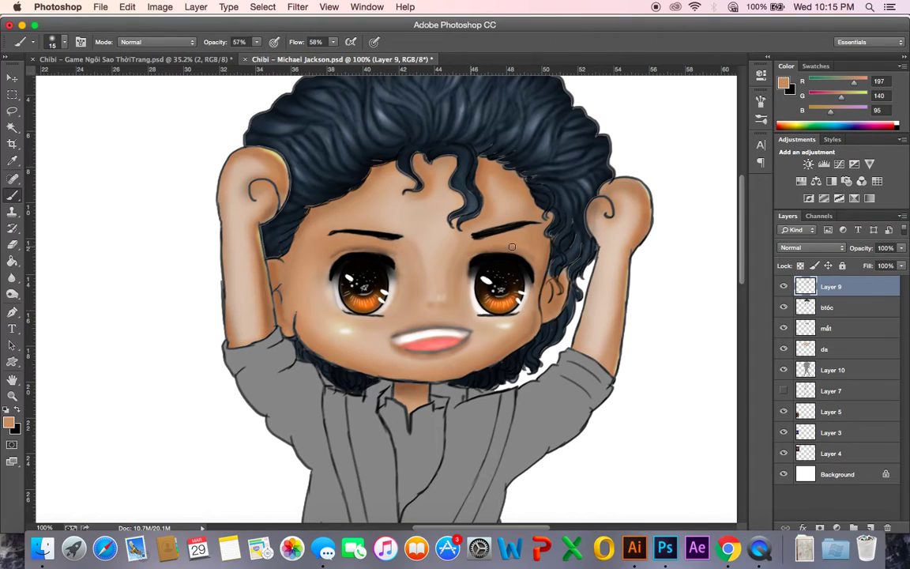
pyautogui.keyDown('alt'); pyautogui.click(645, 222); pyautogui.keyUp('alt')
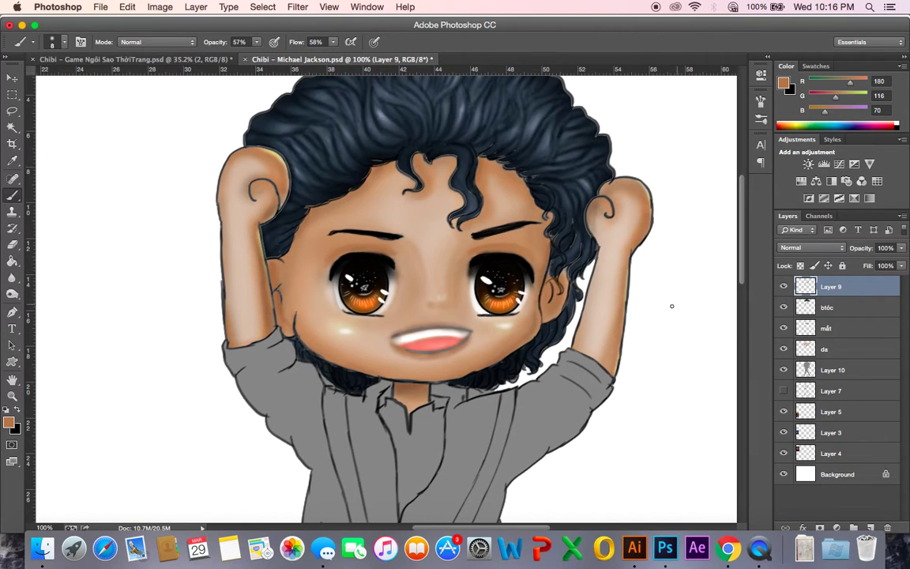
# - Smooth the skin between the eyes and beside the nose on layer da with a 35 px brush and sampled skin tones
pyautogui.keyDown('alt'); pyautogui.click(418, 256); pyautogui.keyUp('alt')
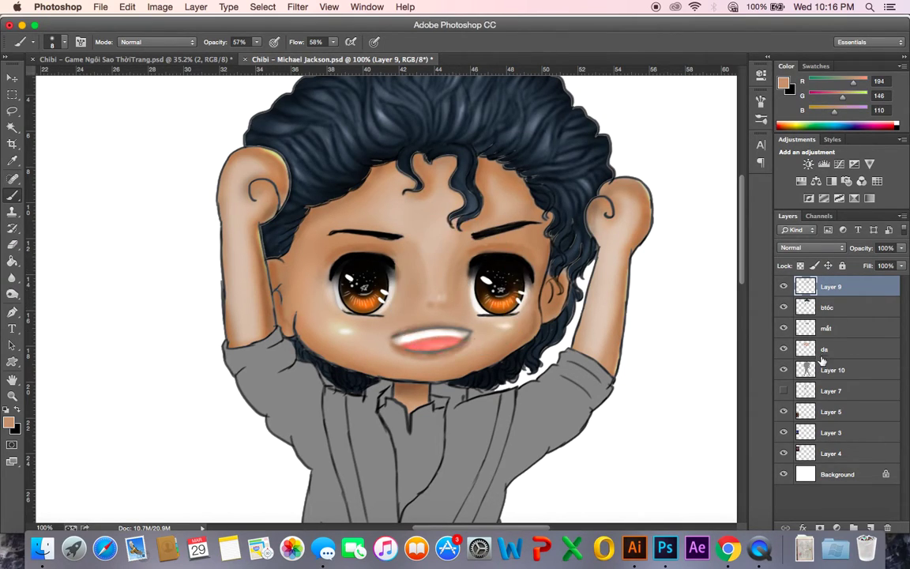
pyautogui.click(814, 348)
pyautogui.press(']')
pyautogui.press(']')
pyautogui.press(']')
pyautogui.press(']')
pyautogui.press(']')
pyautogui.press(']')
pyautogui.moveTo(467, 270); pyautogui.dragTo(468, 315)
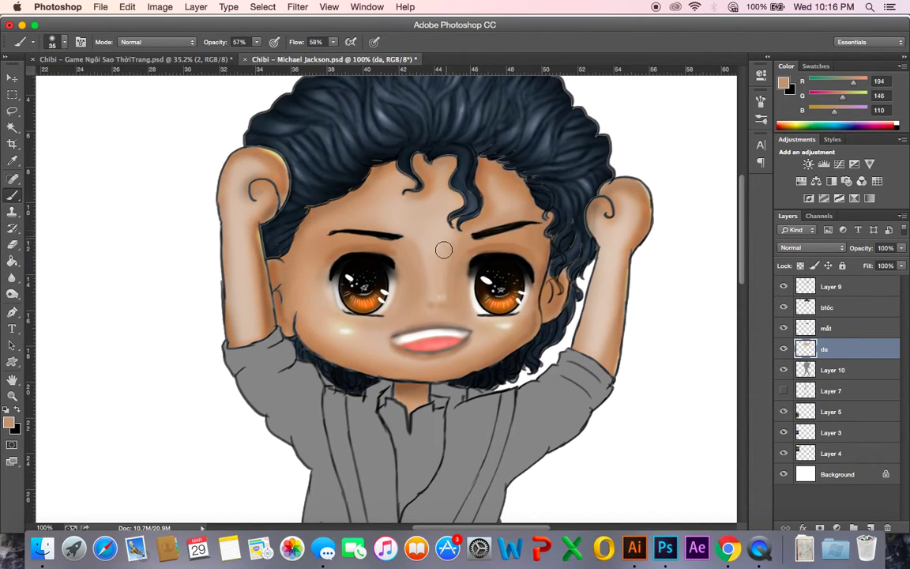
pyautogui.keyDown('alt'); pyautogui.click(395, 210); pyautogui.keyUp('alt')
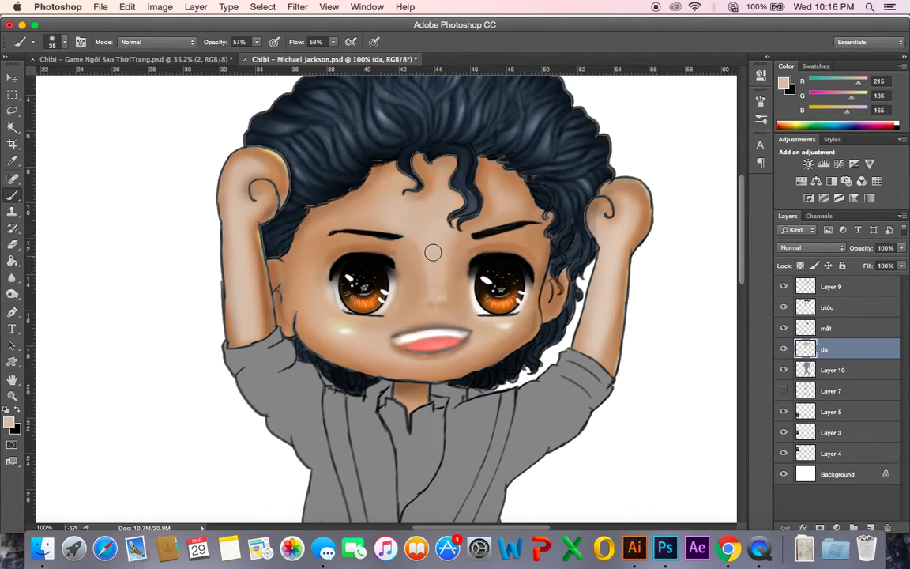
pyautogui.keyDown('alt'); pyautogui.click(415, 217); pyautogui.keyUp('alt')
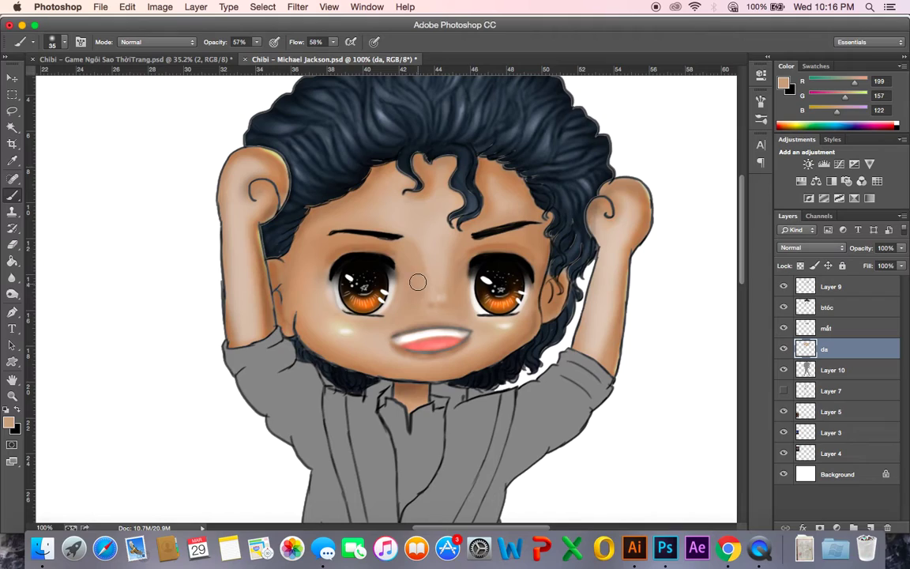
# - Smooth the nose, brow and eye surroundings on layer da with skin tones sampled from the face
pyautogui.keyDown('alt'); pyautogui.click(403, 260); pyautogui.keyUp('alt')
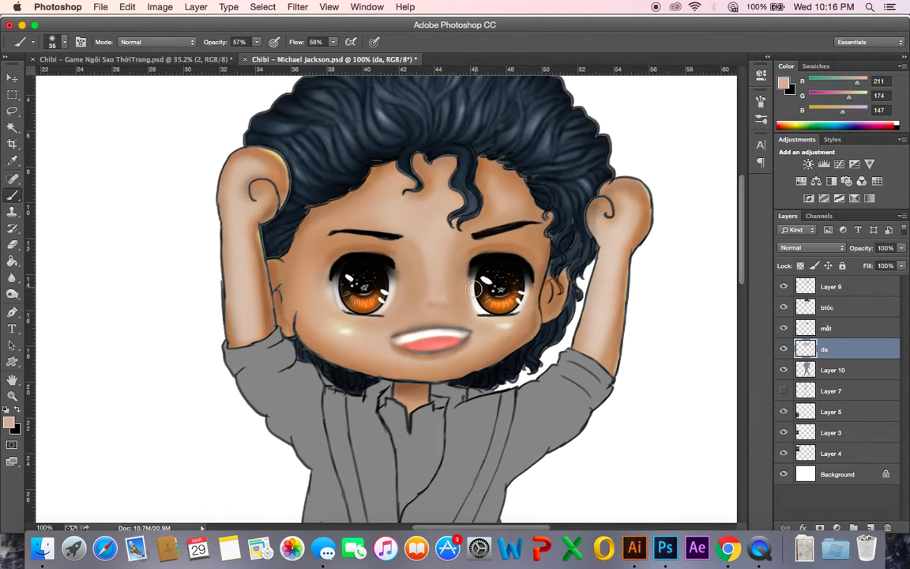
pyautogui.keyDown('alt'); pyautogui.click(376, 213); pyautogui.keyUp('alt')
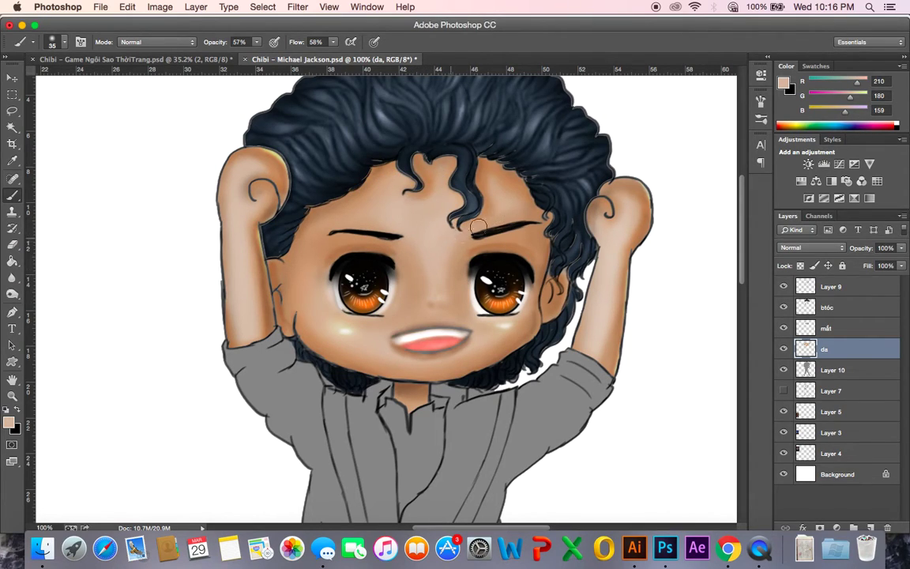
pyautogui.keyDown('alt'); pyautogui.click(530, 247); pyautogui.keyUp('alt')
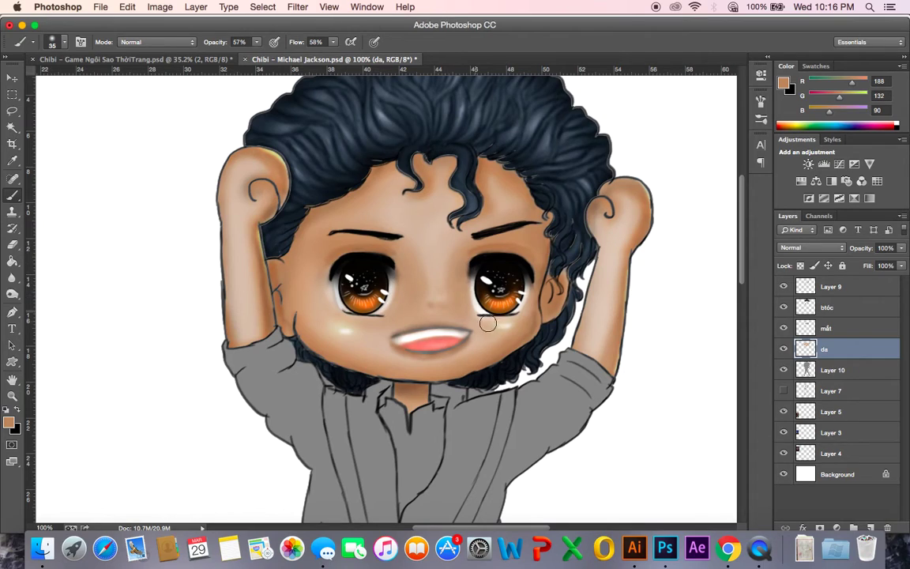
pyautogui.keyDown('alt'); pyautogui.click(438, 306); pyautogui.keyUp('alt')
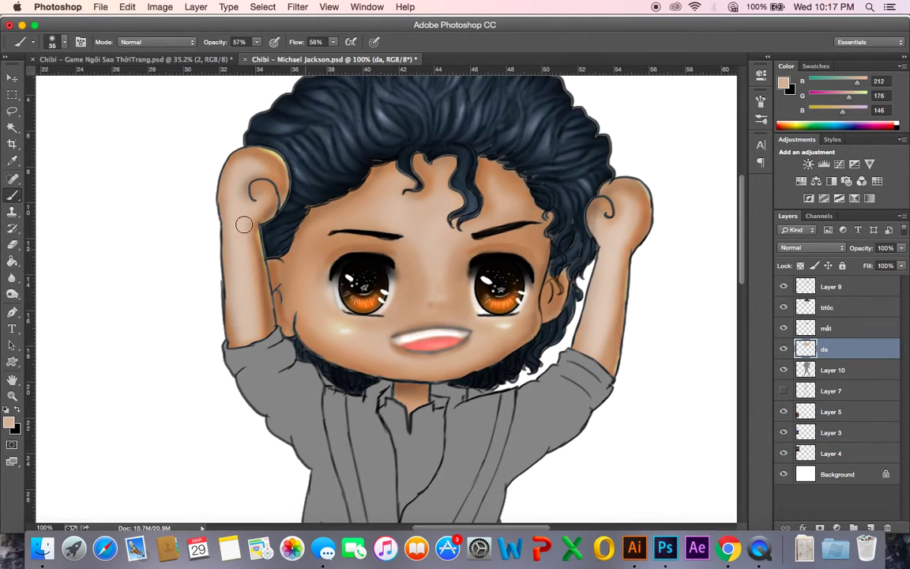
# - Shade both raised arms on layer da with light and mid-brown sampled skin tones, and lock the layer's transparent pixels
pyautogui.moveTo(264, 166)
pyautogui.mouseDown()
pyautogui.moveTo(252, 164)
pyautogui.moveTo(276, 171)
pyautogui.mouseUp()
pyautogui.moveTo(261, 327); pyautogui.dragTo(248, 273)
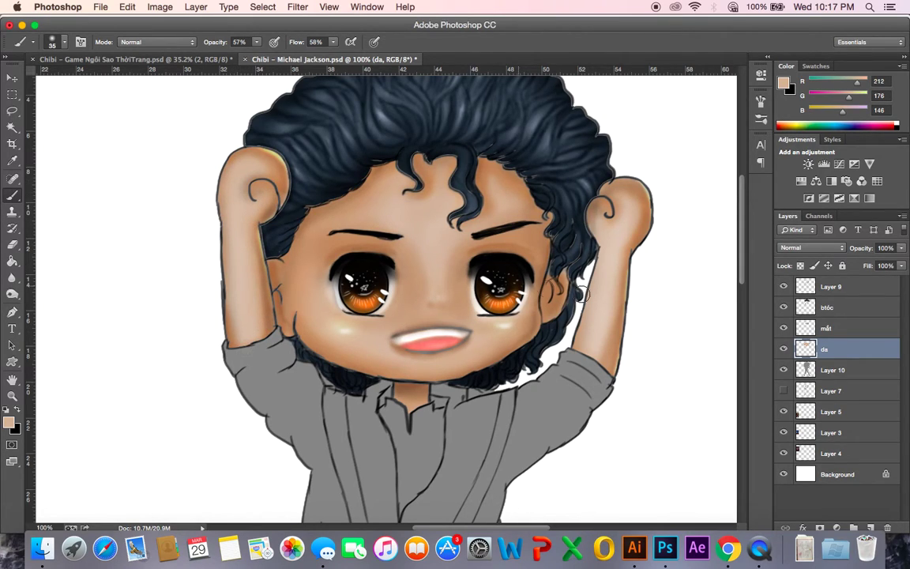
pyautogui.keyDown('alt'); pyautogui.click(558, 273); pyautogui.keyUp('alt')
pyautogui.moveTo(587, 282); pyautogui.dragTo(571, 353)
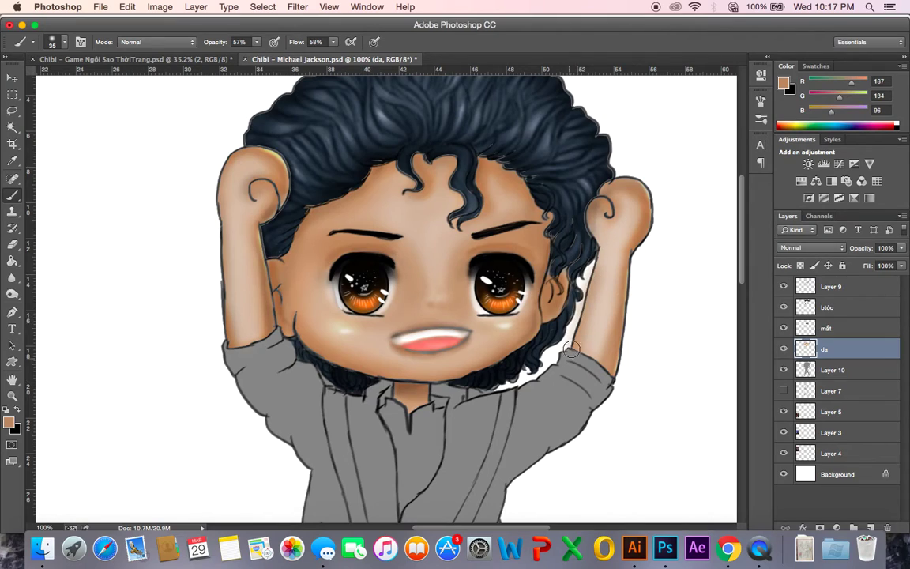
pyautogui.click(800, 267)
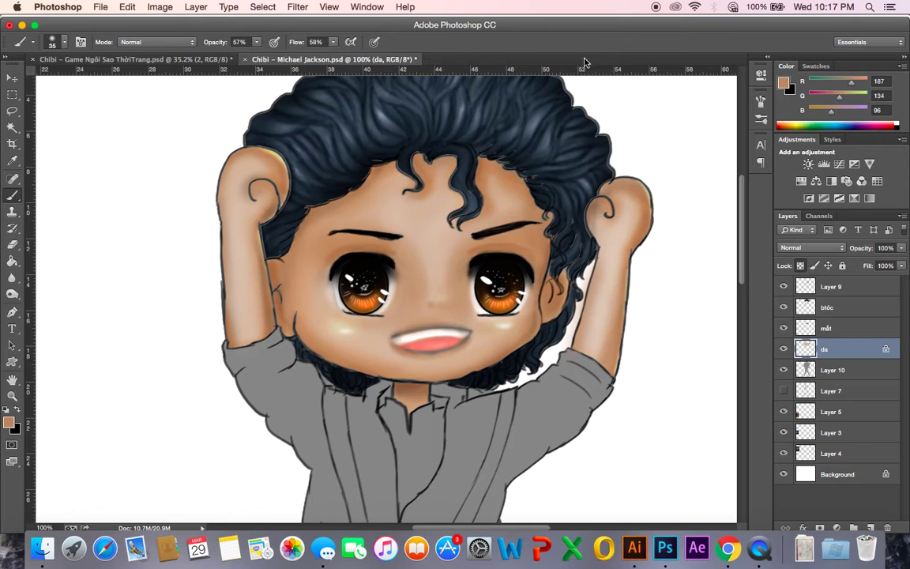
pyautogui.press('super+0')
pyautogui.press('super+u')
pyautogui.moveTo(743, 331); pyautogui.dragTo(731, 334)
pyautogui.moveTo(739, 292); pyautogui.dragTo(758, 298)
pyautogui.moveTo(729, 332)
pyautogui.mouseDown()
pyautogui.moveTo(718, 333)
pyautogui.moveTo(742, 335)
pyautogui.mouseUp()
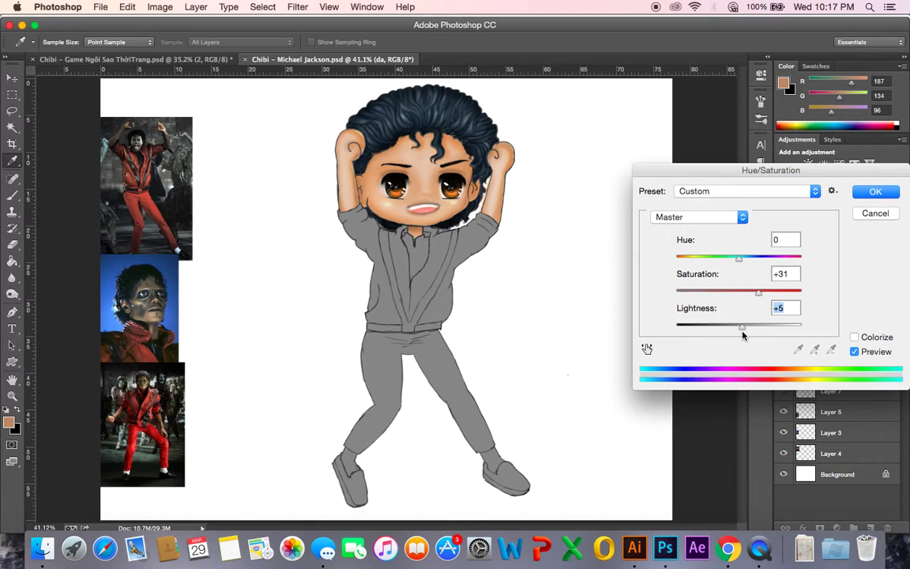
pyautogui.moveTo(758, 293); pyautogui.dragTo(740, 294)
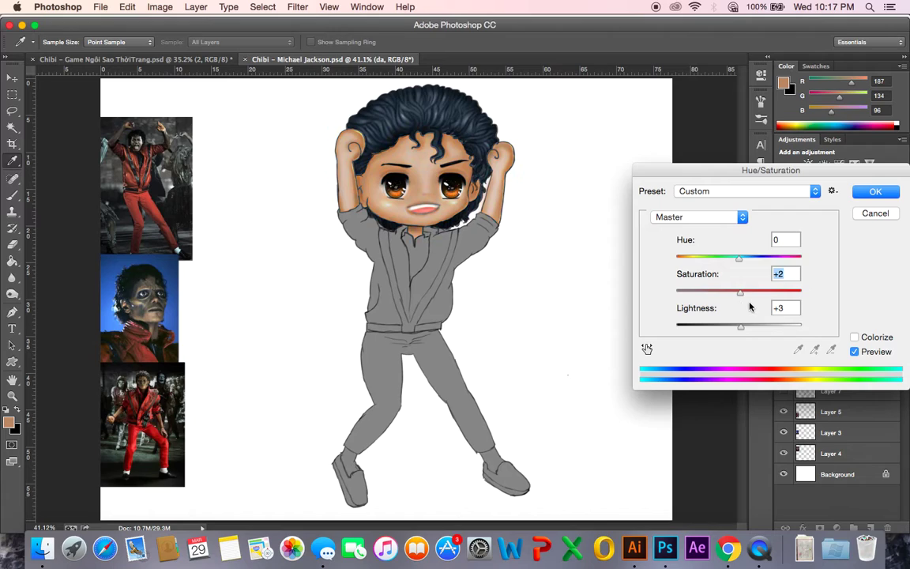
pyautogui.click(876, 214)
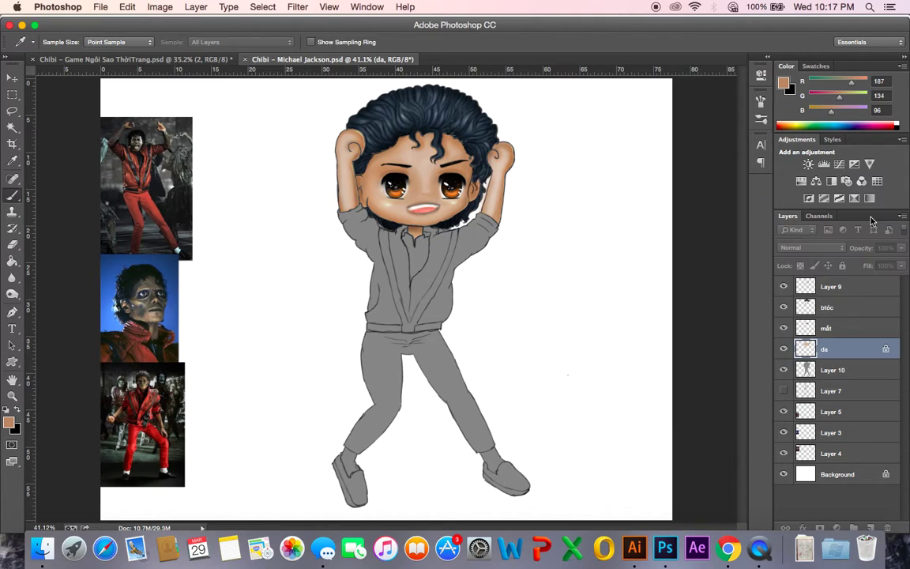
# - Darken the skin on layer da with a Levels midtone input of 0.76
pyautogui.press('b')
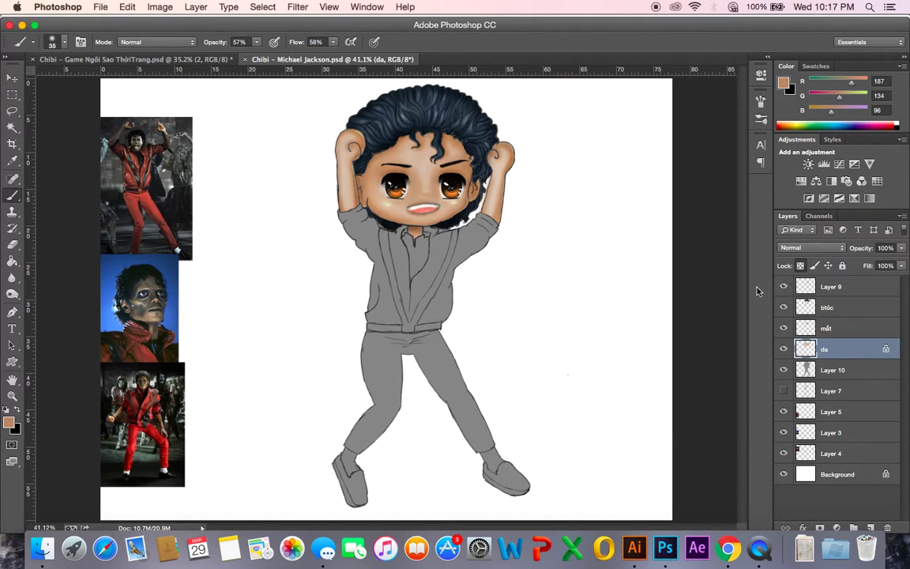
pyautogui.press('super+l')
pyautogui.moveTo(731, 275); pyautogui.dragTo(746, 274)
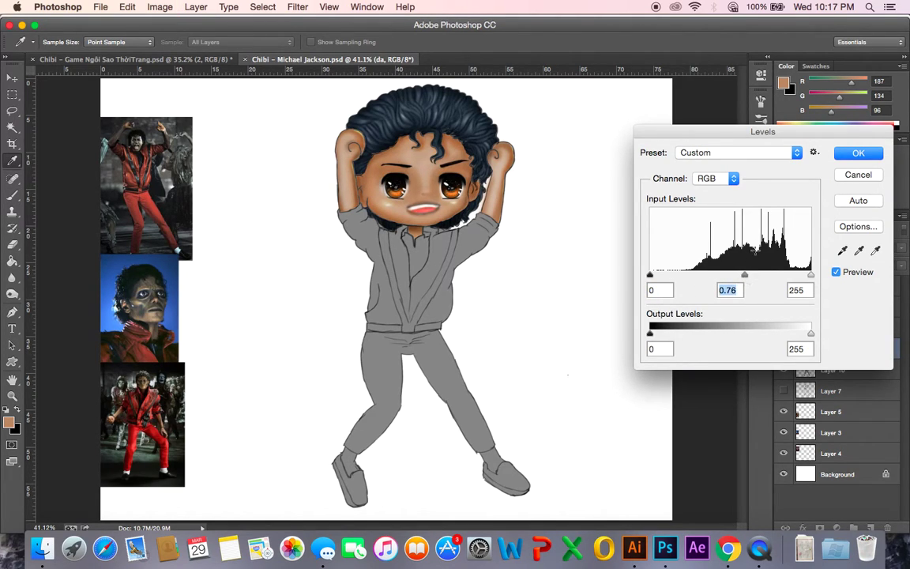
pyautogui.click(858, 153)
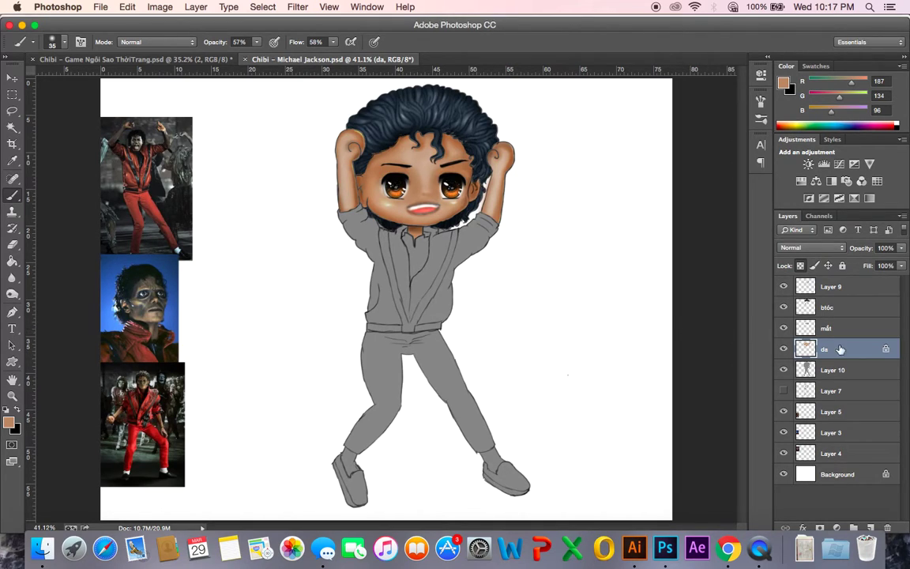
pyautogui.click(796, 369)
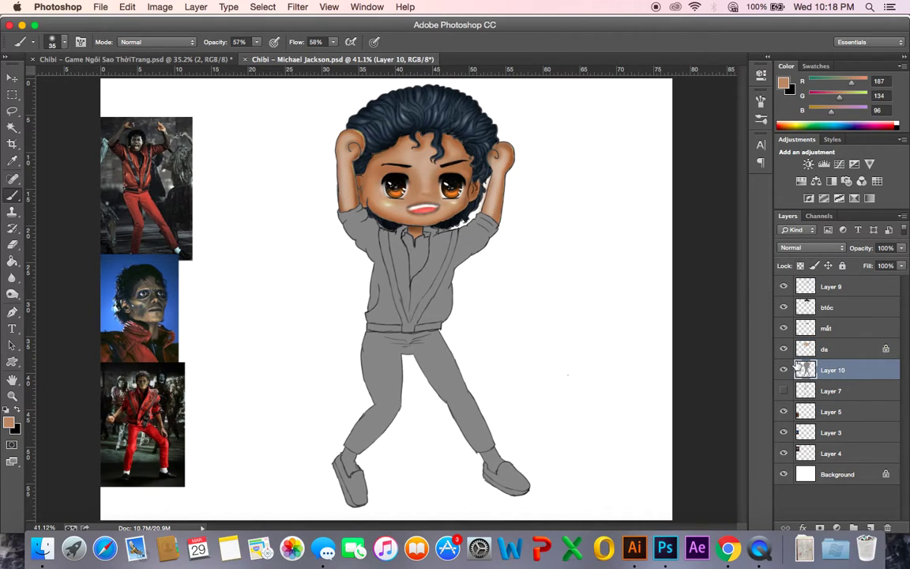
pyautogui.click(783, 370)
pyautogui.click(784, 370)
pyautogui.press('super+l')
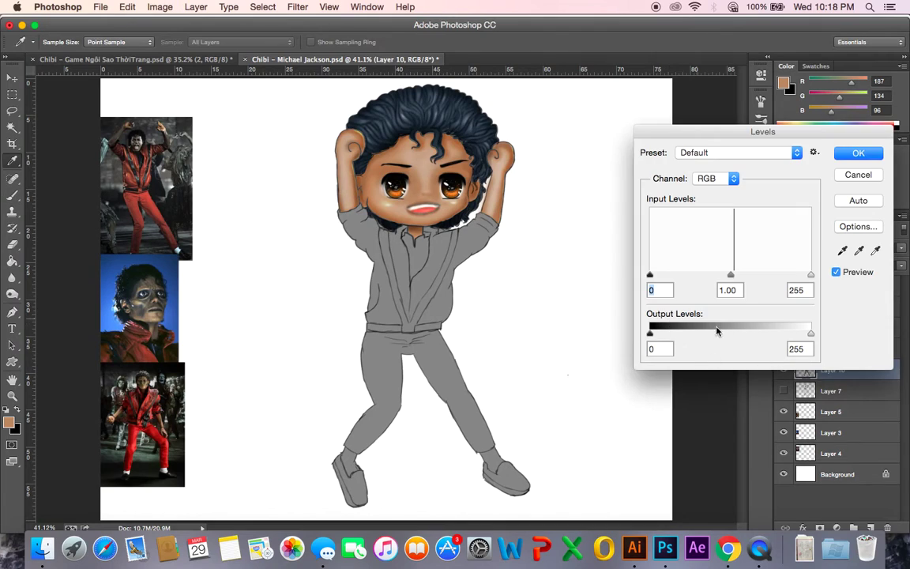
pyautogui.moveTo(731, 278); pyautogui.dragTo(818, 286)
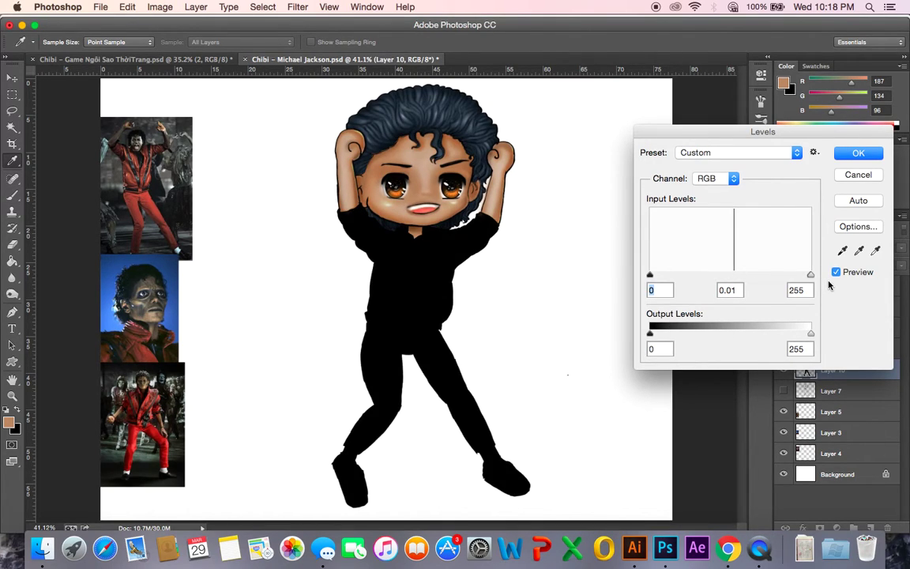
pyautogui.press('Tab')
pyautogui.write('1')
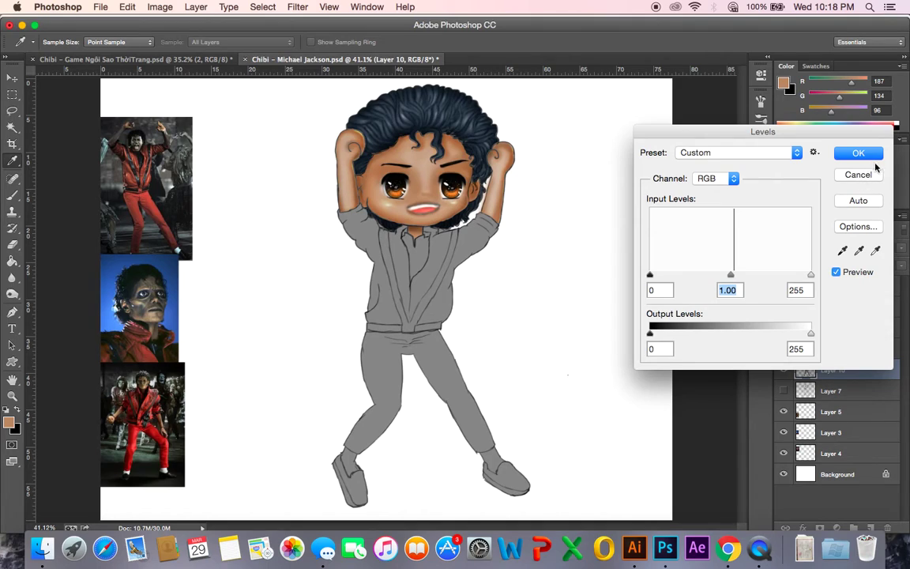
pyautogui.click(858, 154)
# - Lasso the head and raised arms on Layer 10, darken that line art with a Levels midtone of 0.13, and deselect
pyautogui.press('l')
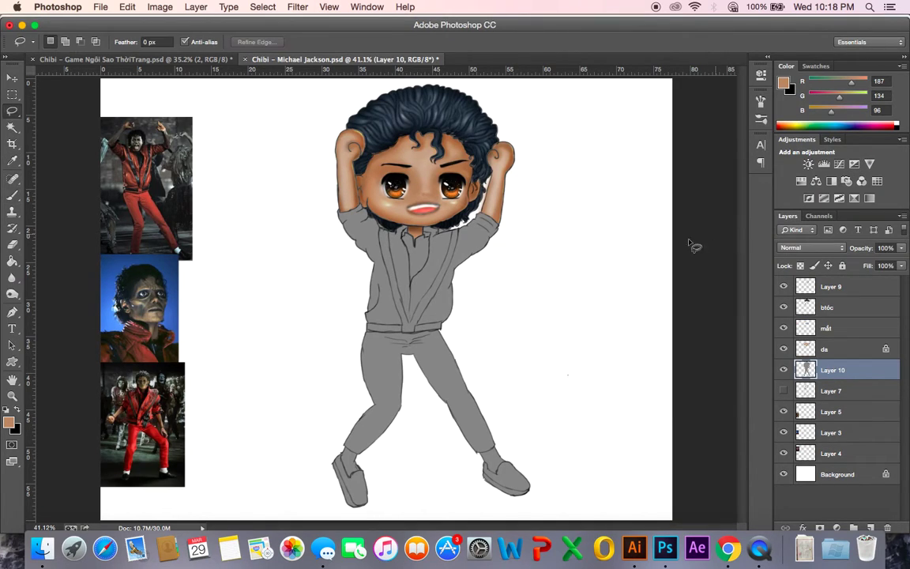
pyautogui.moveTo(515, 230)
pyautogui.mouseDown()
pyautogui.moveTo(477, 215)
pyautogui.moveTo(413, 240)
pyautogui.moveTo(362, 206)
pyautogui.moveTo(321, 202)
pyautogui.moveTo(330, 103)
pyautogui.moveTo(428, 72)
pyautogui.moveTo(537, 120)
pyautogui.moveTo(515, 229)
pyautogui.mouseUp()
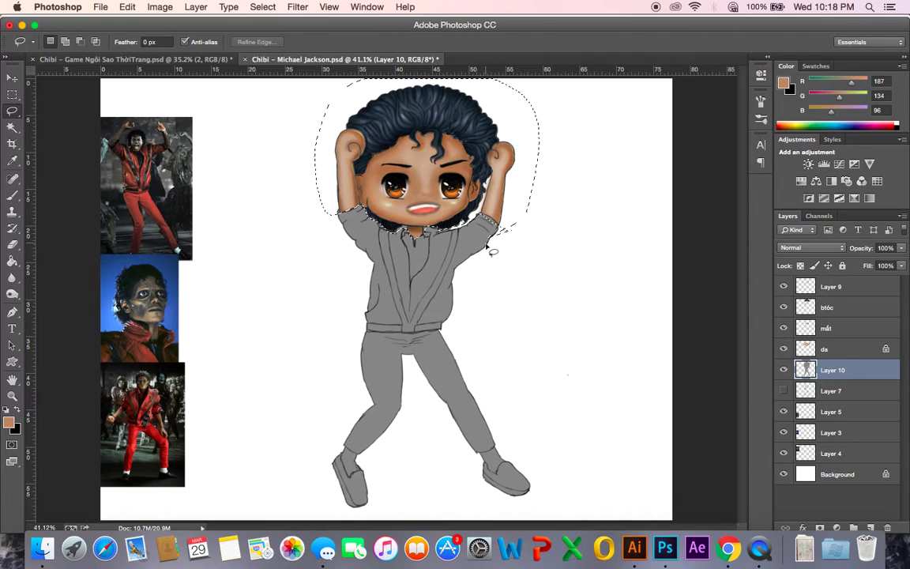
pyautogui.press('super+l')
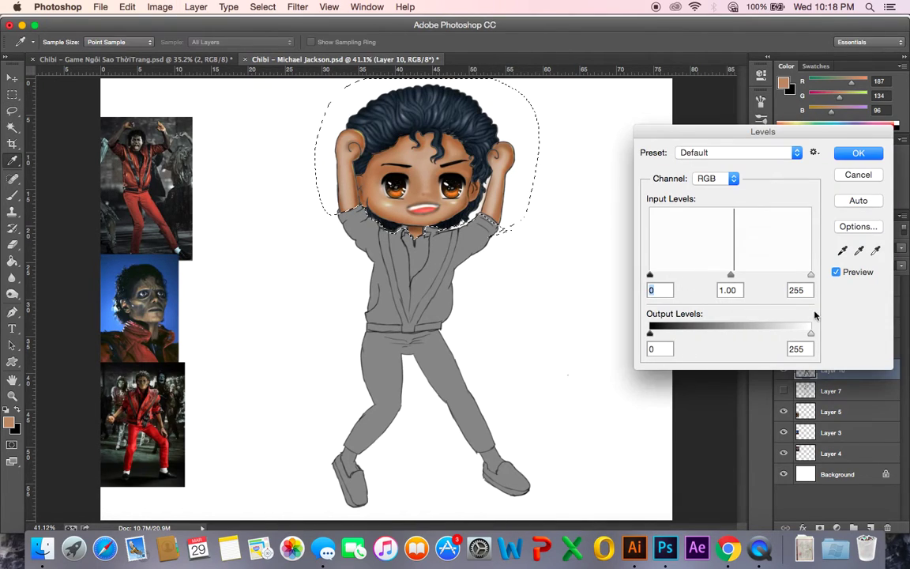
pyautogui.moveTo(731, 275); pyautogui.dragTo(793, 277)
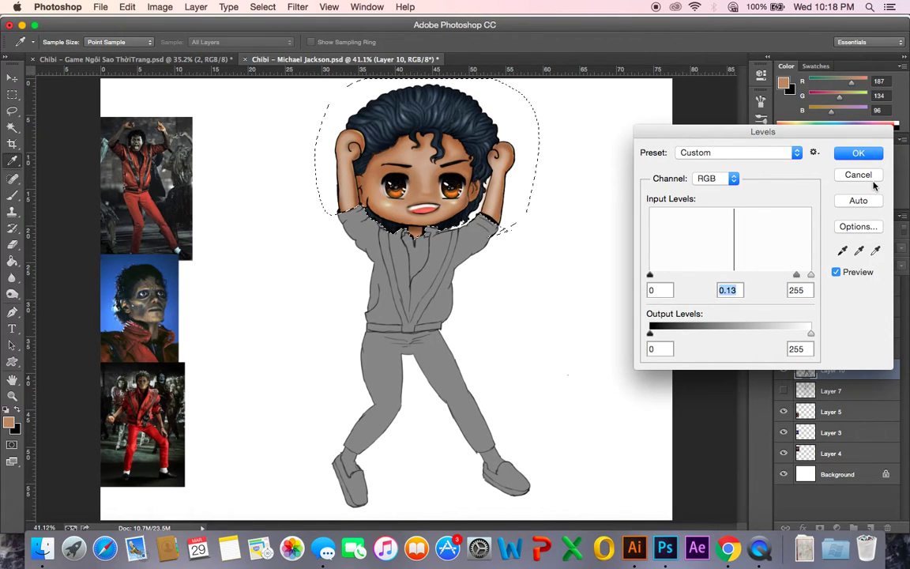
pyautogui.press('Return')
pyautogui.hotkey('ctrl', 'd')
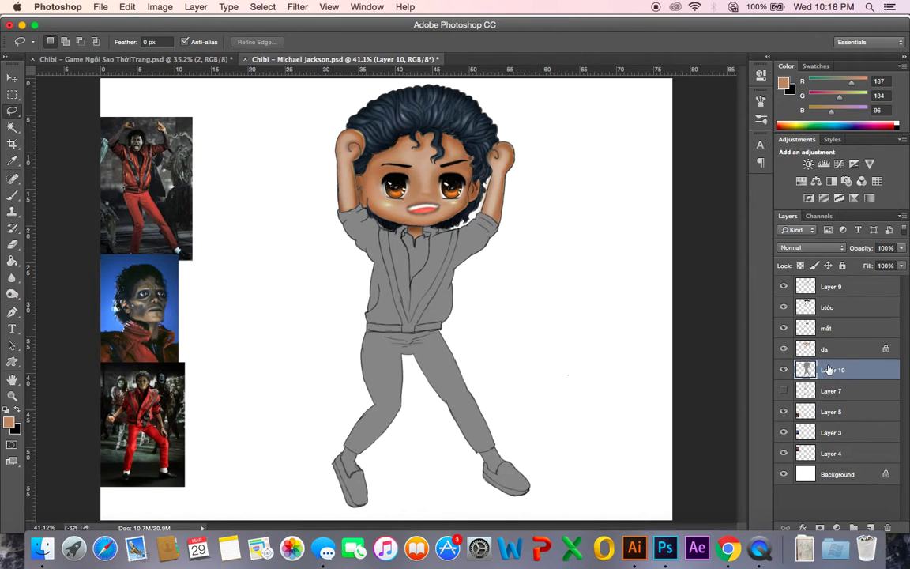
# - Add a new layer above Layer 10 and make black the foreground colour for the brush
pyautogui.click(870, 527)
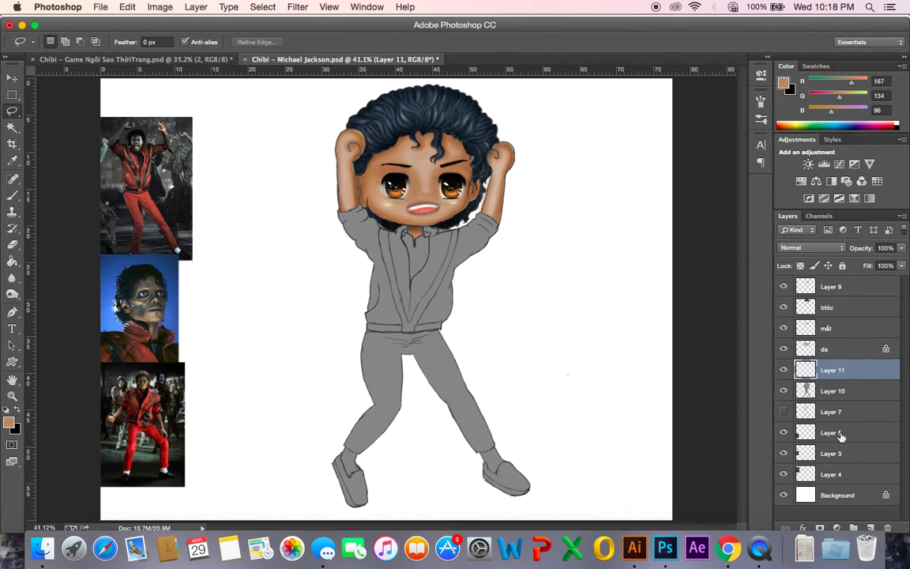
pyautogui.press('b')
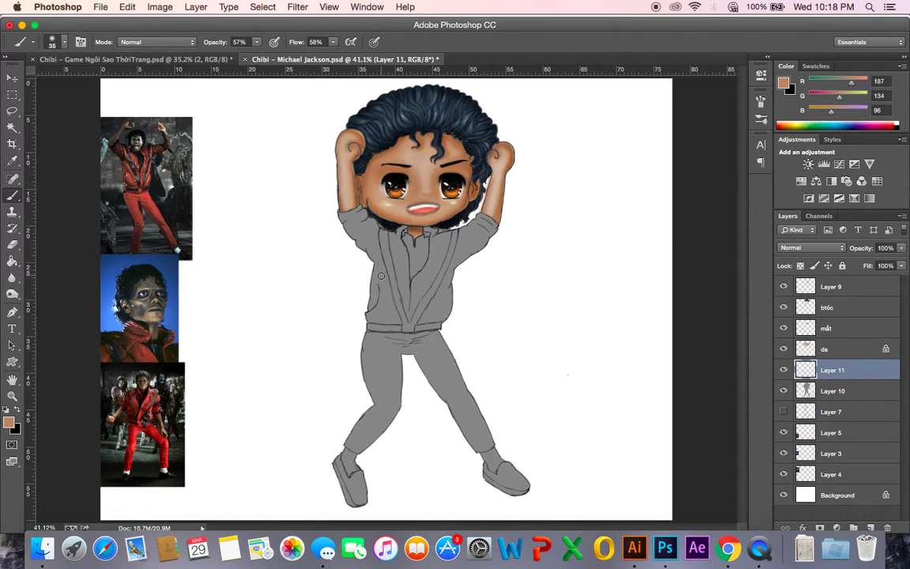
pyautogui.press('x')
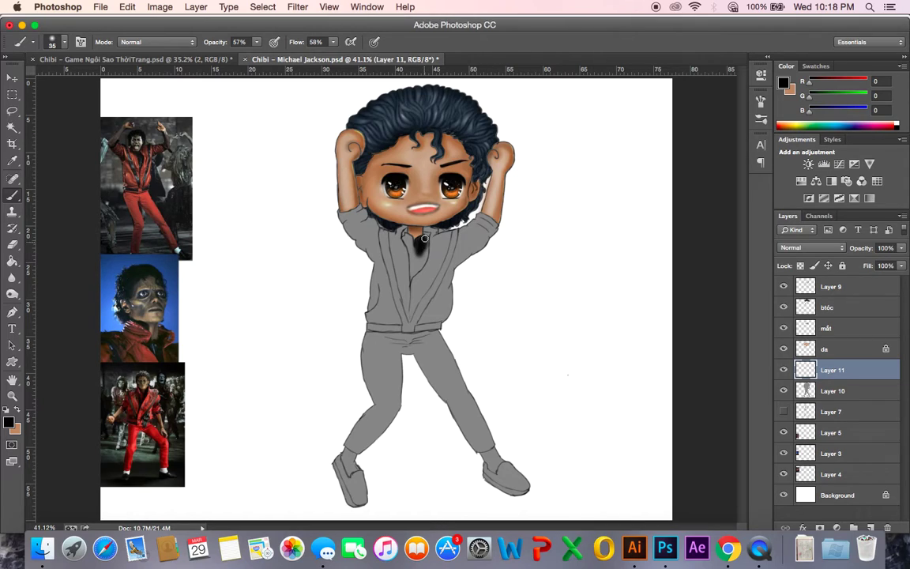
pyautogui.moveTo(422, 257); pyautogui.dragTo(424, 254)
pyautogui.press('super+z')
pyautogui.press('super+a')
pyautogui.press('Delete')
pyautogui.press('super+d')
# - Choose a hard round brush preset and set its size to 25 px for painting the shirt opening
pyautogui.click(761, 112)
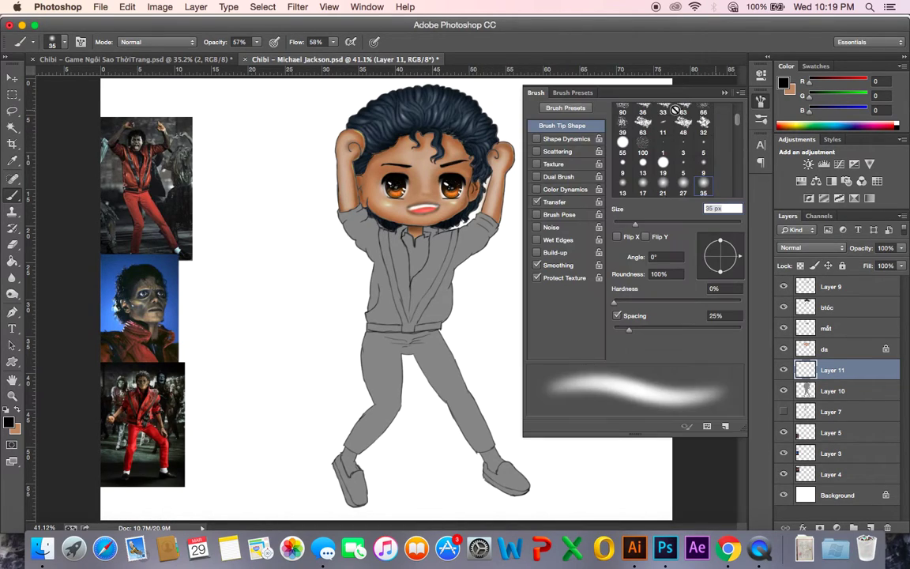
pyautogui.click(573, 92)
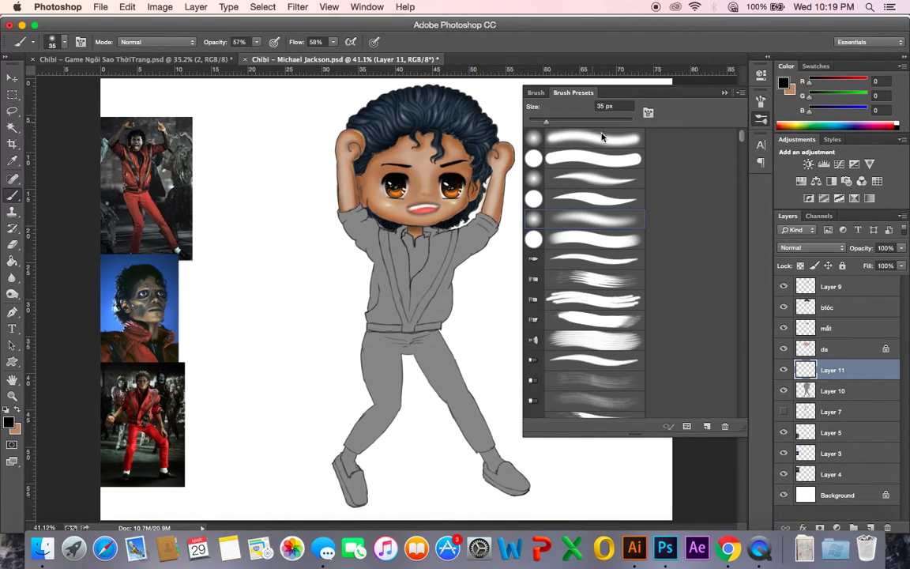
pyautogui.click(723, 92)
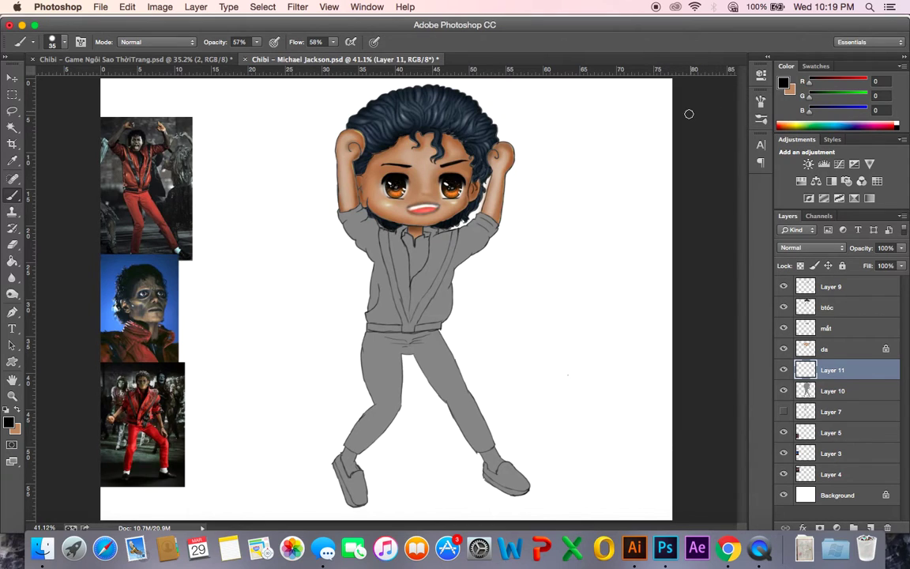
pyautogui.press('super+plus')
pyautogui.press('super+plus')
pyautogui.press('super+plus')
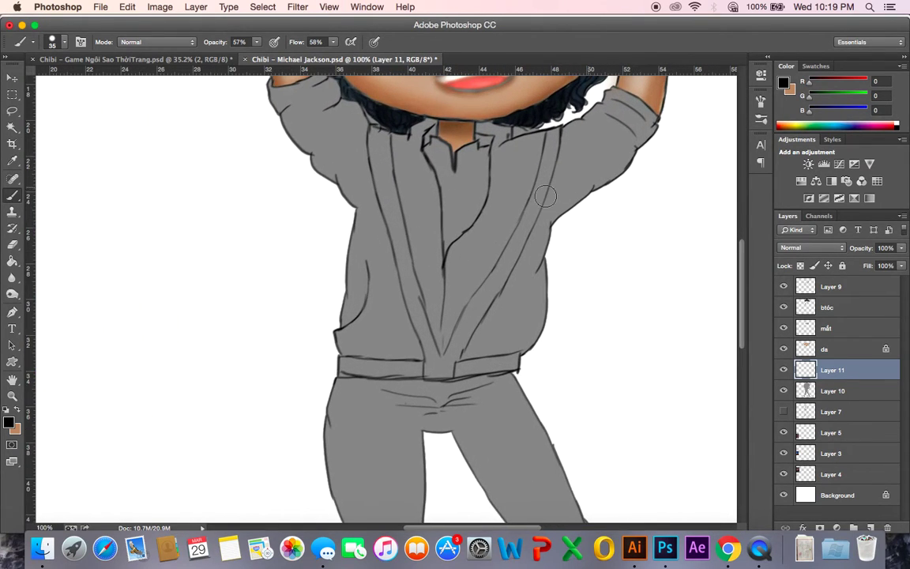
pyautogui.scroll(5, 474, 269)
pyautogui.press('[')
pyautogui.press('[')
pyautogui.press('[')
pyautogui.press(']')
pyautogui.press(']')
pyautogui.press(']')
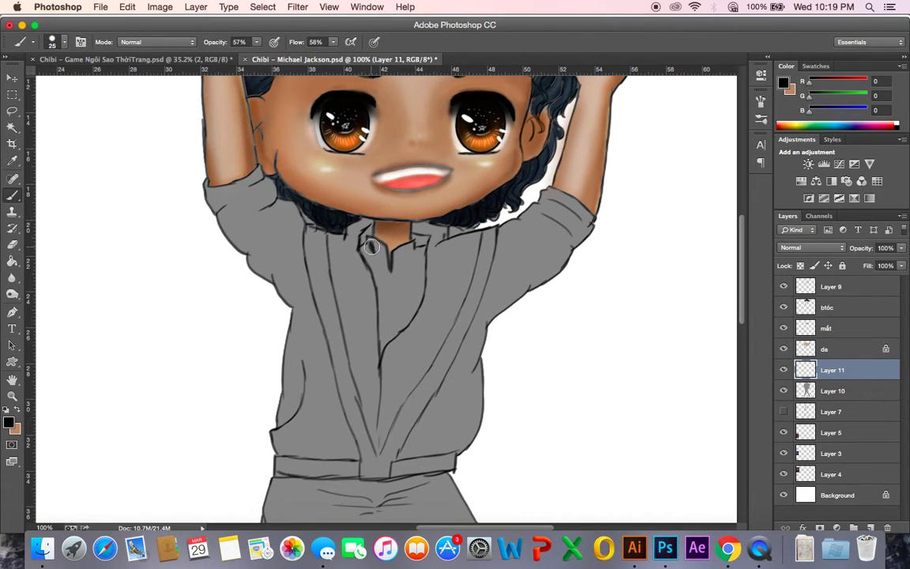
# - Start painting the shirt below the neck black on Layer 11, reducing the brush to 15 px and raising its opacity to 100%
pyautogui.moveTo(371, 245); pyautogui.dragTo(380, 251)
pyautogui.press('[')
pyautogui.press('[')
pyautogui.moveTo(256, 42); pyautogui.dragTo(418, 49)
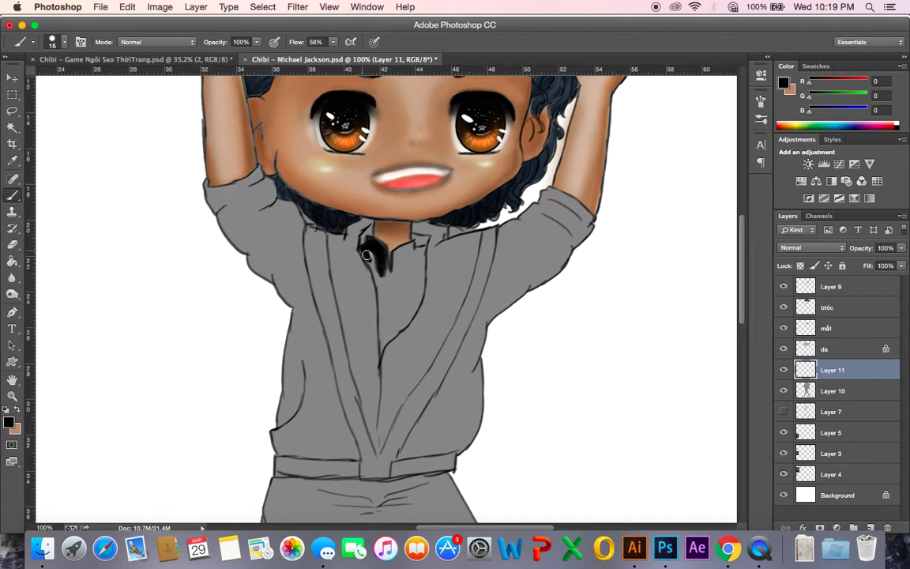
# - Fill the rest of the undershirt between the jacket edges with black, reducing the brush to 8 px for the narrow tip
pyautogui.moveTo(379, 275)
pyautogui.mouseDown()
pyautogui.moveTo(382, 331)
pyautogui.moveTo(379, 242)
pyautogui.moveTo(390, 283)
pyautogui.mouseUp()
pyautogui.moveTo(414, 242)
pyautogui.mouseDown()
pyautogui.moveTo(400, 251)
pyautogui.moveTo(392, 282)
pyautogui.moveTo(411, 251)
pyautogui.mouseUp()
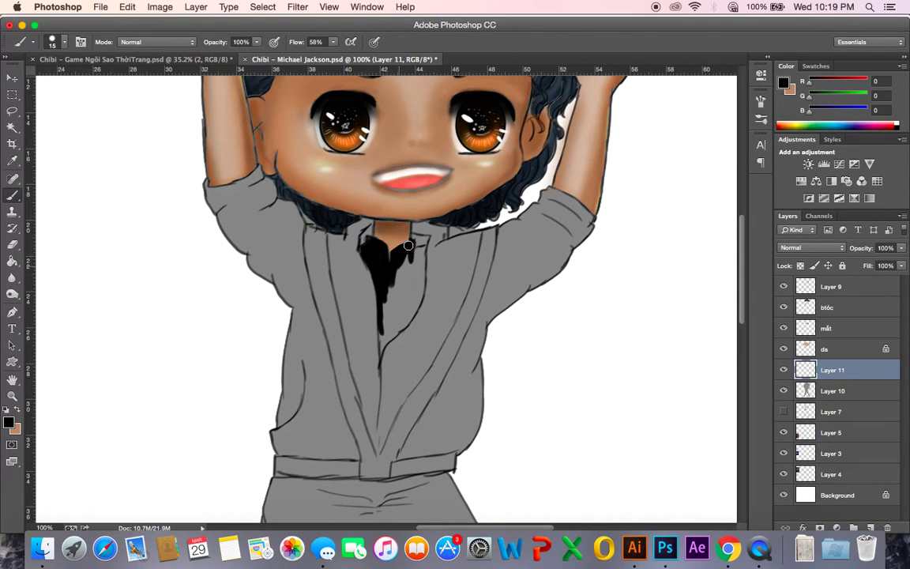
pyautogui.moveTo(403, 245)
pyautogui.mouseDown()
pyautogui.moveTo(407, 319)
pyautogui.moveTo(421, 261)
pyautogui.moveTo(413, 315)
pyautogui.mouseUp()
pyautogui.moveTo(425, 257)
pyautogui.mouseDown()
pyautogui.moveTo(422, 281)
pyautogui.moveTo(418, 259)
pyautogui.moveTo(415, 278)
pyautogui.moveTo(372, 237)
pyautogui.moveTo(354, 261)
pyautogui.moveTo(387, 296)
pyautogui.moveTo(390, 320)
pyautogui.moveTo(396, 301)
pyautogui.moveTo(393, 322)
pyautogui.moveTo(404, 292)
pyautogui.moveTo(395, 313)
pyautogui.moveTo(400, 324)
pyautogui.moveTo(413, 322)
pyautogui.moveTo(387, 339)
pyautogui.moveTo(410, 311)
pyautogui.mouseUp()
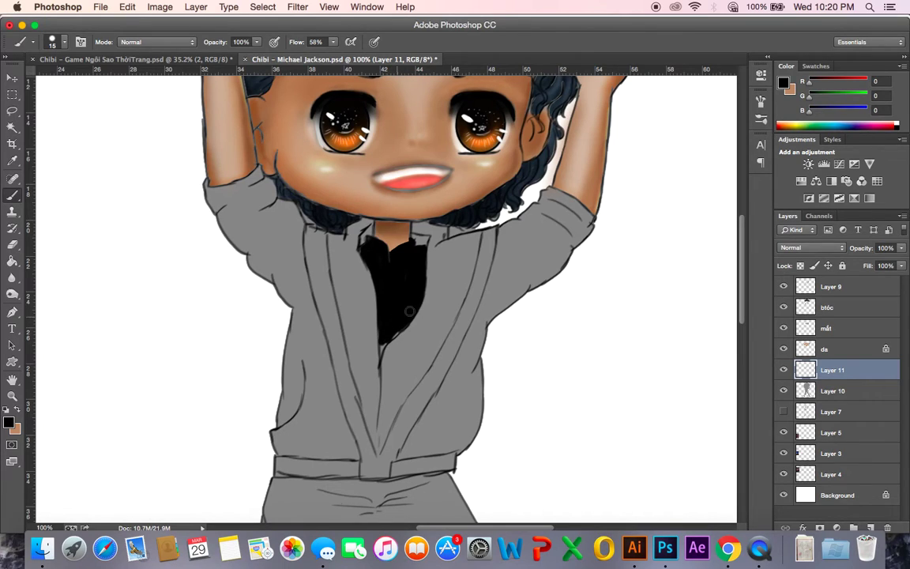
pyautogui.press('[')
pyautogui.press('[')
pyautogui.press('super+0')
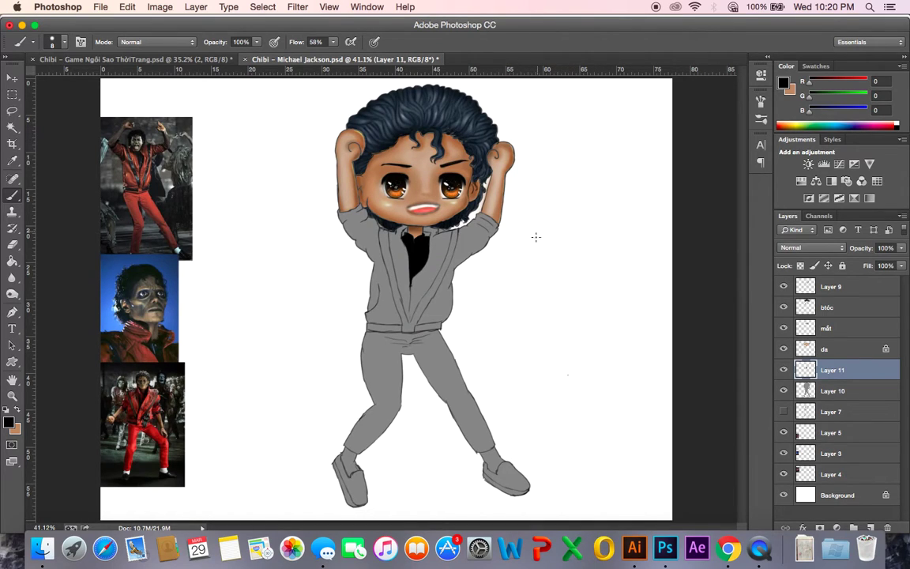
pyautogui.press('super+equal')
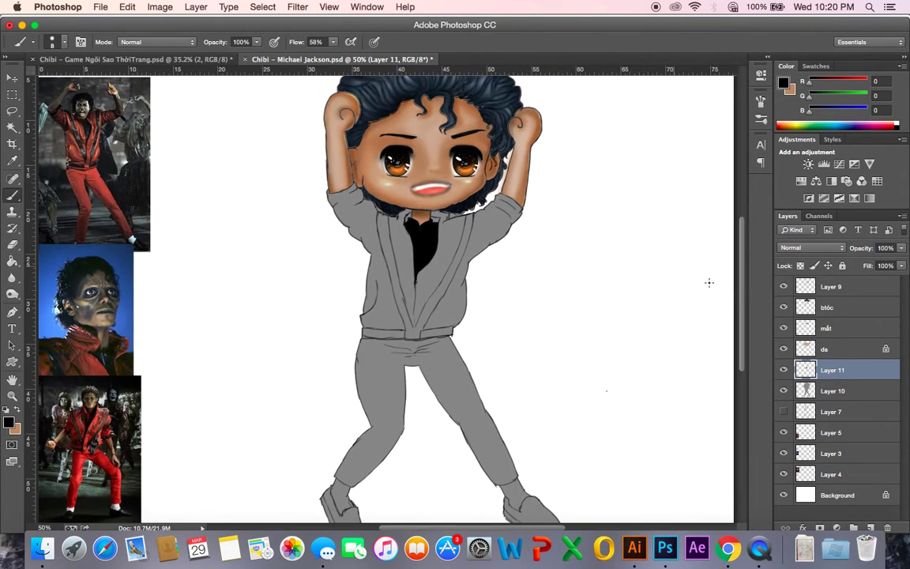
# - Close the gaps in the jacket stripe outlines on Layer 9 with a 3 px black brush
pyautogui.click(833, 290)
pyautogui.press('w')
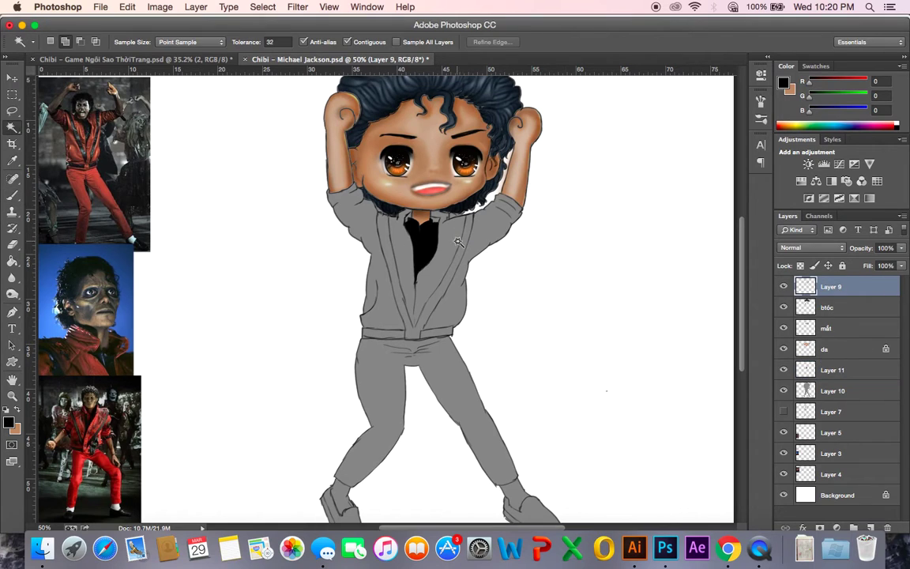
pyautogui.click(418, 219)
pyautogui.press('super+h')
pyautogui.press('b')
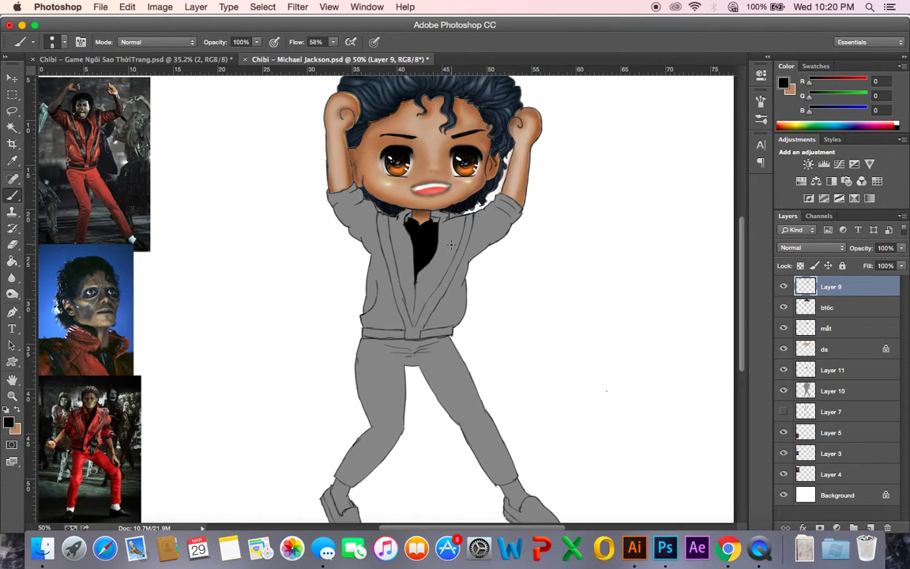
pyautogui.press('super+plus')
pyautogui.press('super+plus')
pyautogui.moveTo(463, 240)
pyautogui.mouseDown()
pyautogui.moveTo(426, 322)
pyautogui.moveTo(442, 270)
pyautogui.moveTo(436, 281)
pyautogui.mouseUp()
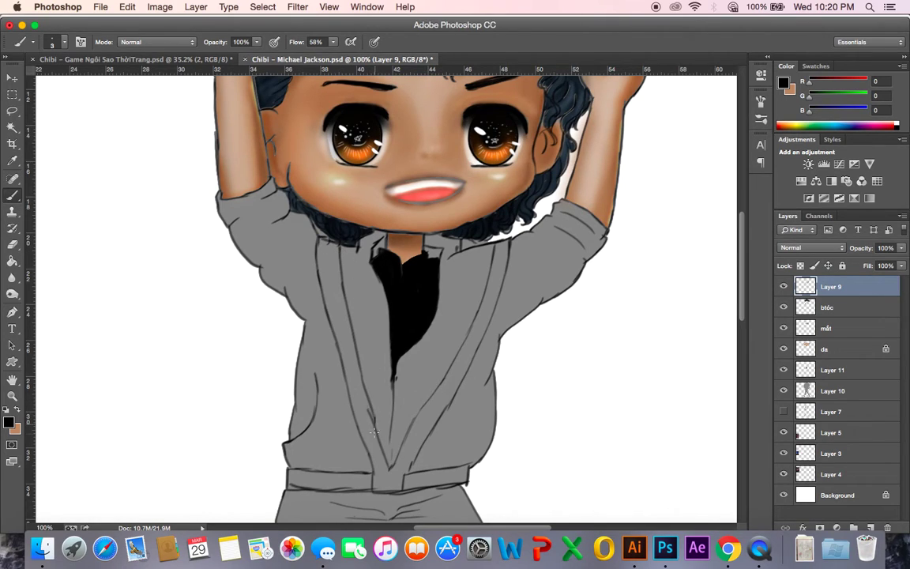
# - Select the inside of both jacket stripes and the waistband with the Magic Wand, using the Layer 9 line art
pyautogui.press('w')
pyautogui.click(456, 365)
pyautogui.keyDown('shift'); pyautogui.click(357, 352); pyautogui.keyUp('shift')
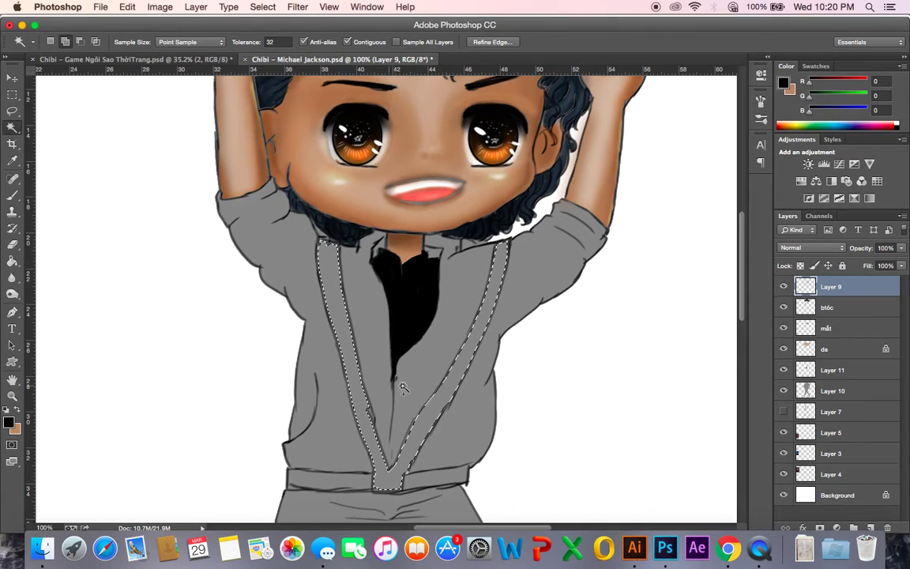
pyautogui.press('super+minus')
pyautogui.press('super+0')
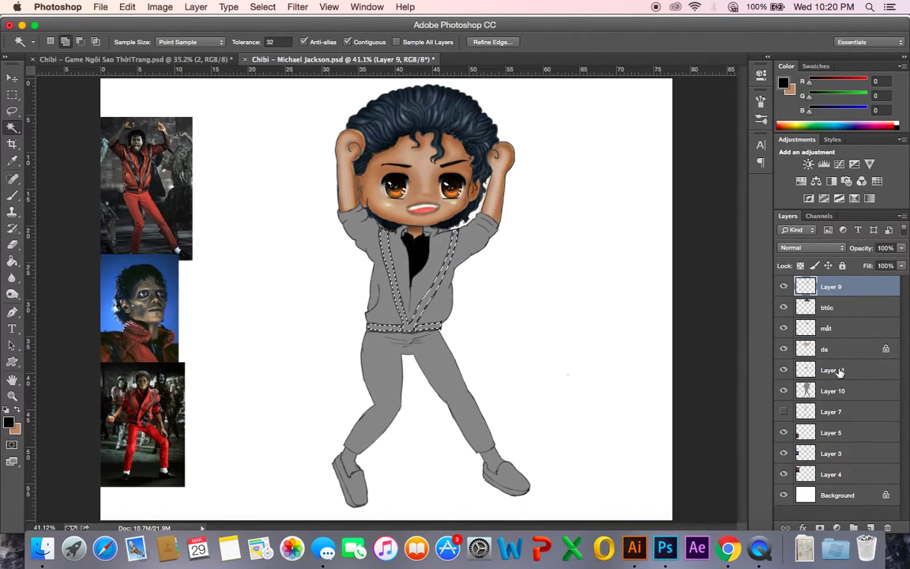
# - Fill the selected stripes and waistband with black on Layer 11 and clear the selection
pyautogui.click(834, 375)
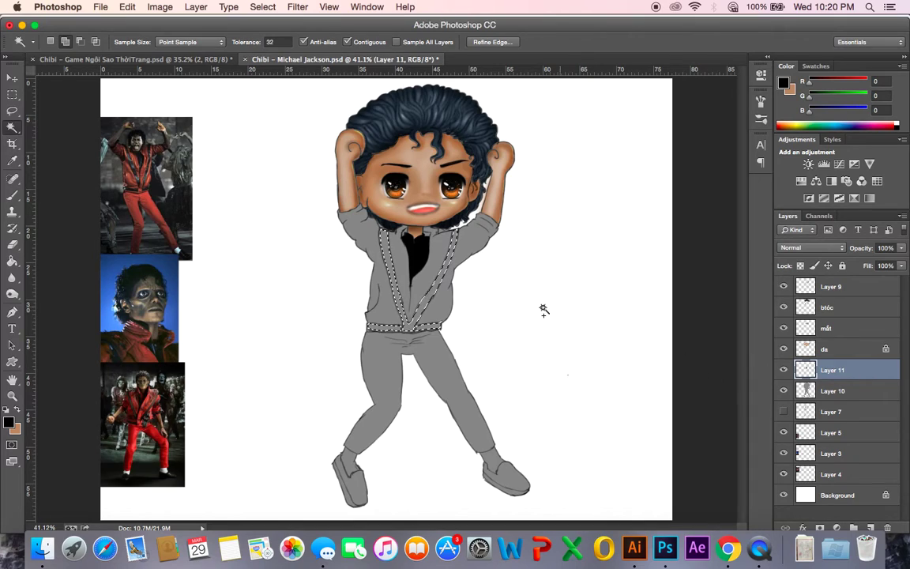
pyautogui.press('x')
pyautogui.press('super+BackSpace')
pyautogui.press('super+d')
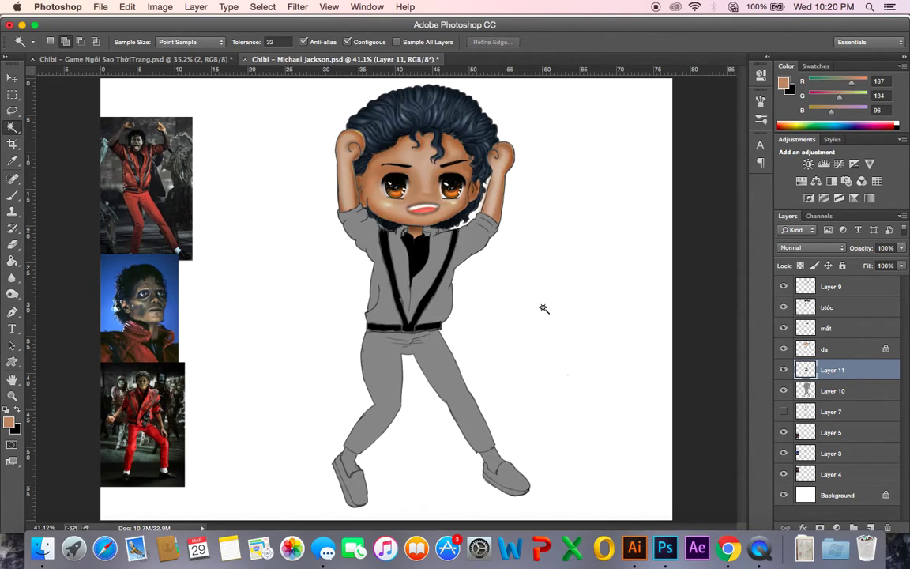
# - Set the brush to 8 px with black as the foreground colour, undoing the stray tan stroke on the stripe
pyautogui.press('b')
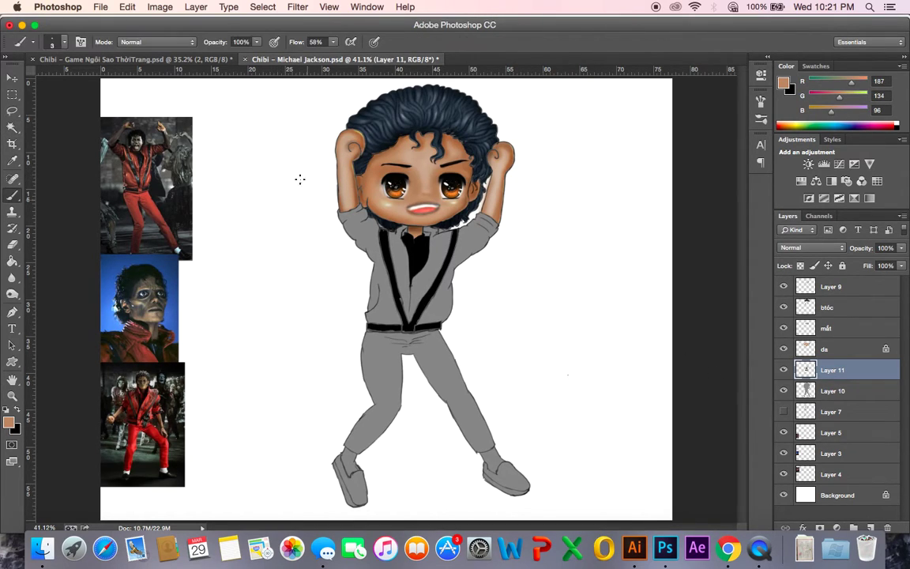
pyautogui.press('super+equal')
pyautogui.press('super+equal')
pyautogui.press('super+equal')
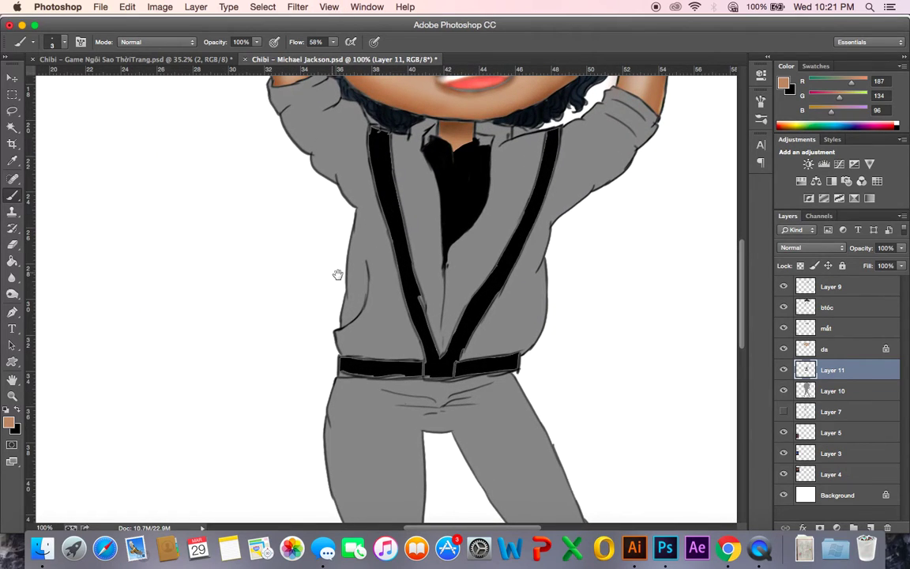
pyautogui.press(']')
pyautogui.press(']')
pyautogui.press(']')
pyautogui.moveTo(419, 310); pyautogui.dragTo(414, 292)
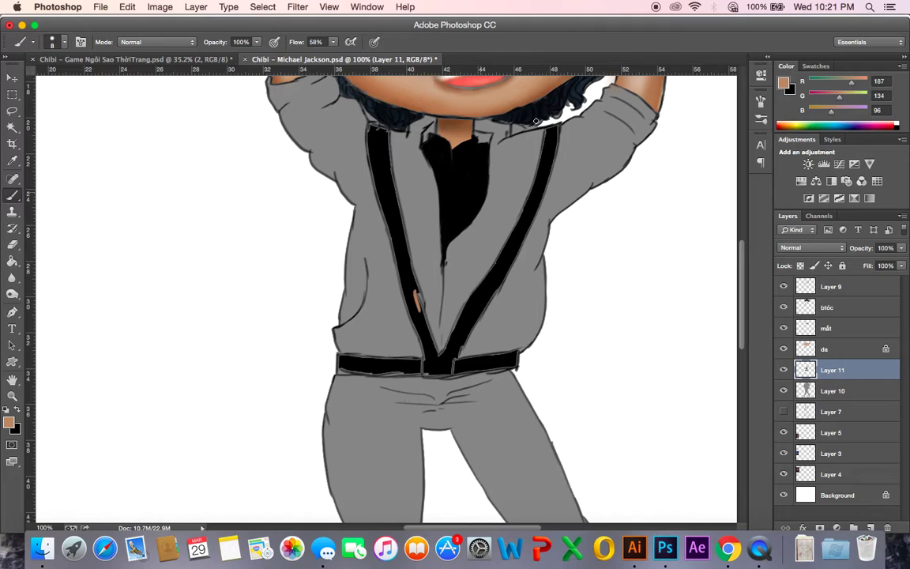
pyautogui.press('super+z')
pyautogui.press('x')
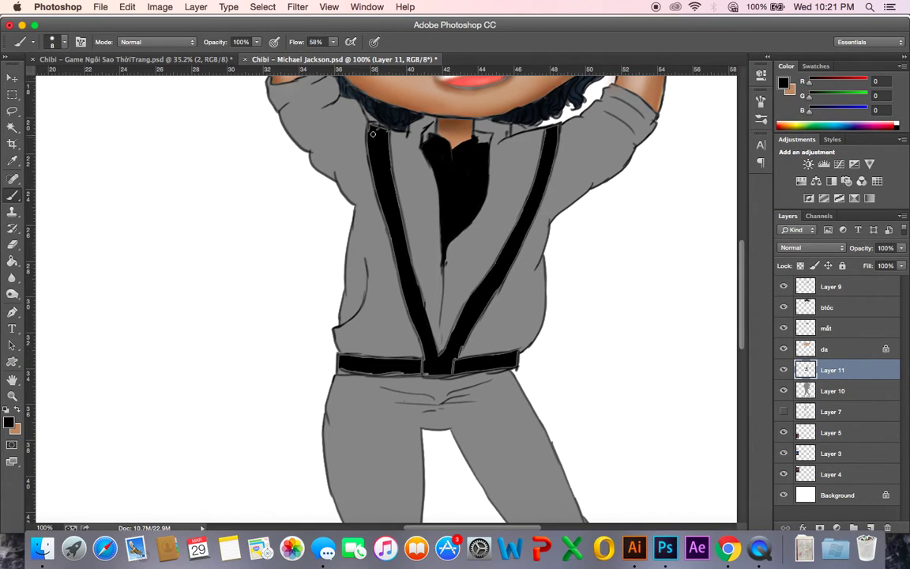
# - Paint black along the edges of the left jacket stripe down to the waistband to cover the grey gaps
pyautogui.moveTo(368, 144)
pyautogui.mouseDown()
pyautogui.moveTo(390, 231)
pyautogui.moveTo(381, 192)
pyautogui.moveTo(388, 229)
pyautogui.mouseUp()
pyautogui.scroll(-2, 395, 214)
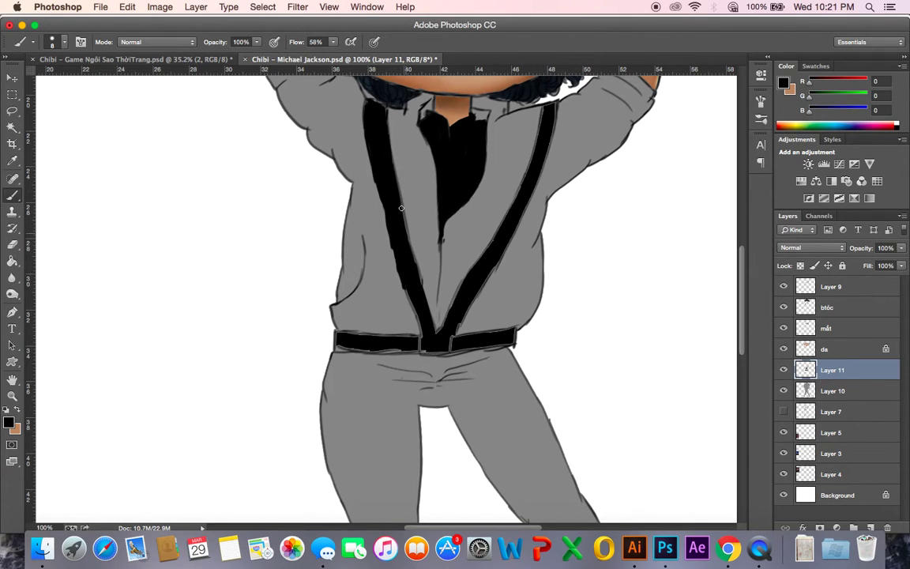
pyautogui.scroll(-2, 403, 213)
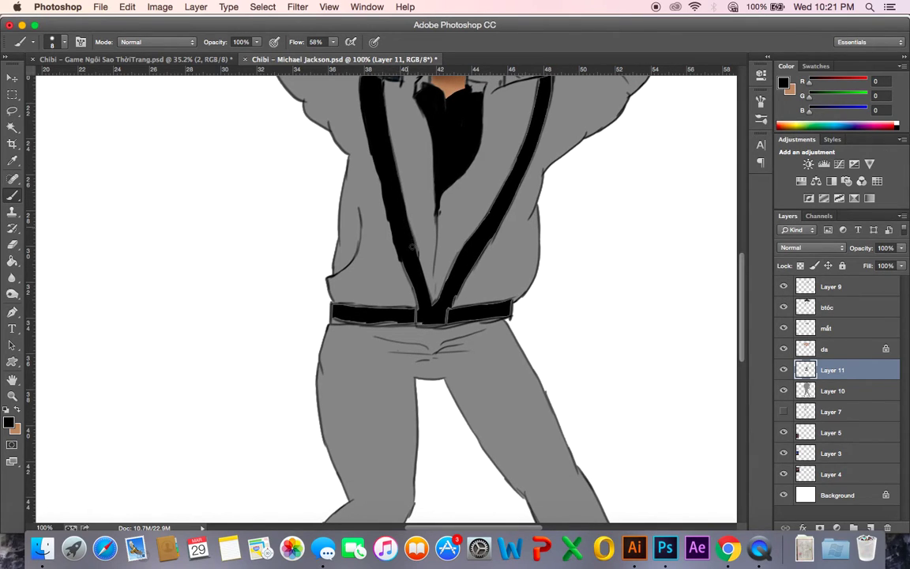
pyautogui.scroll(-2, 402, 220)
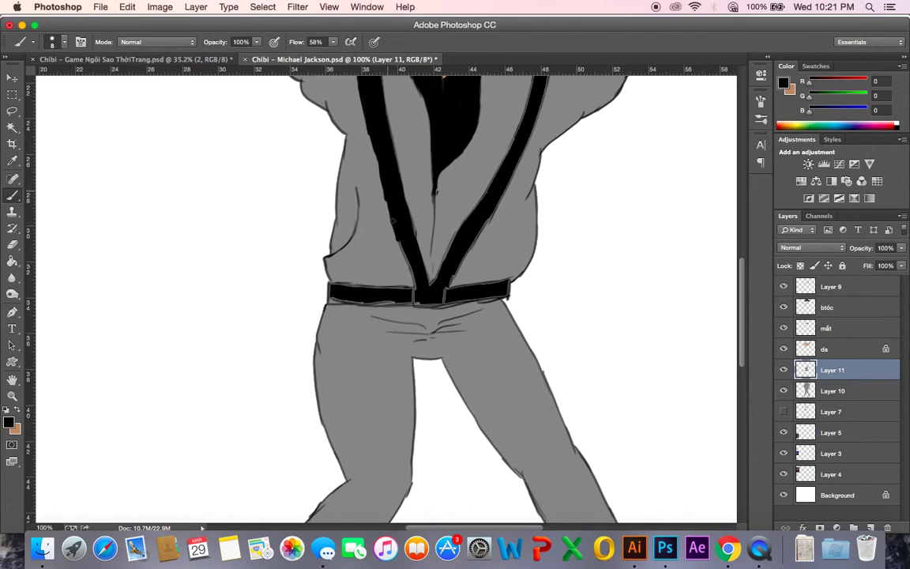
pyautogui.moveTo(398, 235); pyautogui.dragTo(412, 279)
pyautogui.moveTo(411, 286)
pyautogui.mouseDown()
pyautogui.moveTo(411, 271)
pyautogui.moveTo(414, 292)
pyautogui.mouseUp()
pyautogui.scroll(-3, 426, 296)
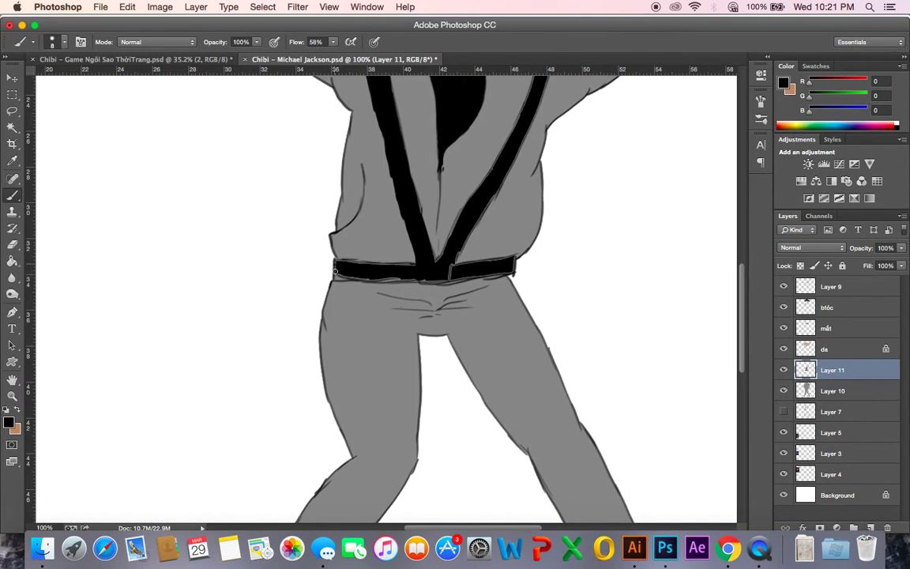
# - Paint the waistband's edges, right end and junction with the stripes solid black
pyautogui.moveTo(334, 276); pyautogui.dragTo(411, 278)
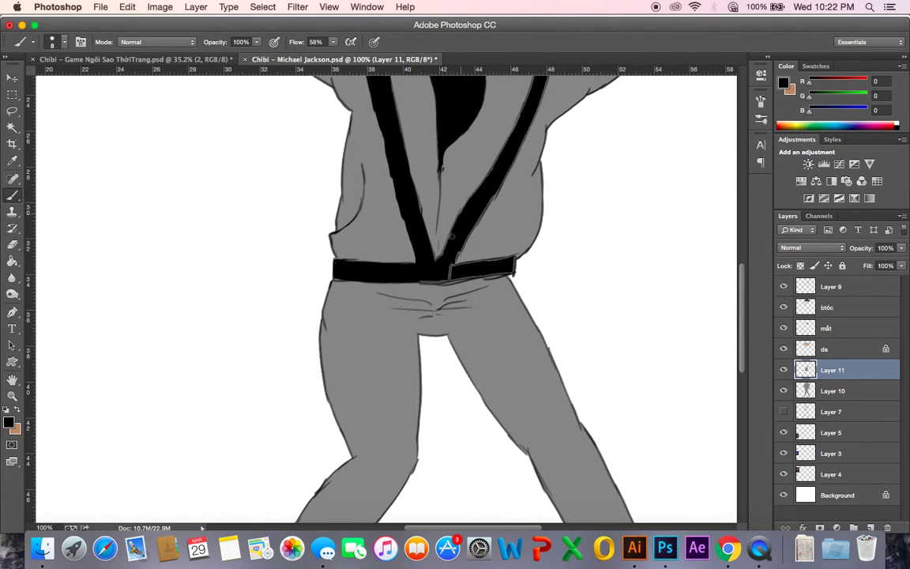
pyautogui.moveTo(461, 244); pyautogui.dragTo(452, 267)
pyautogui.moveTo(420, 281); pyautogui.dragTo(448, 282)
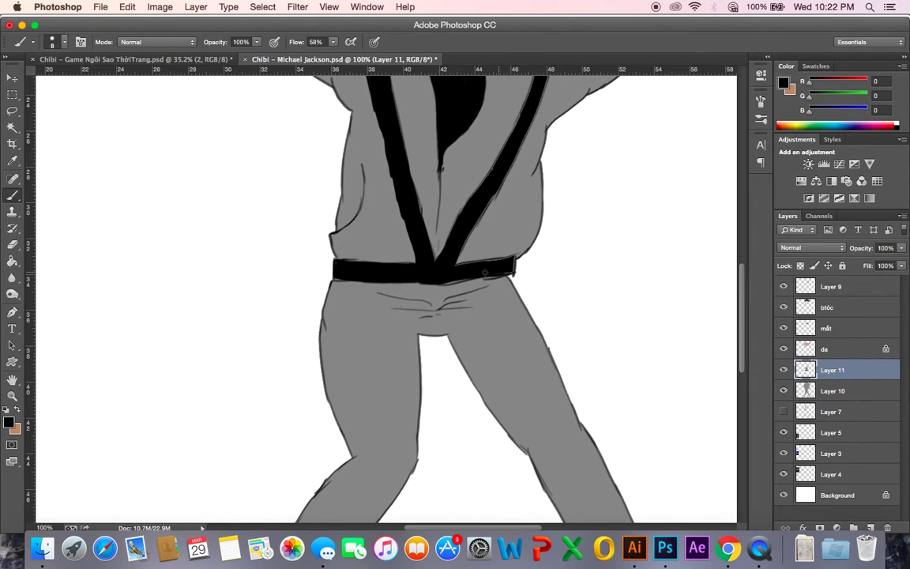
pyautogui.moveTo(516, 257); pyautogui.dragTo(513, 274)
# - Paint black along both edges of the right jacket stripe up to the shoulder to cover the grey gaps
pyautogui.scroll(3, 461, 219)
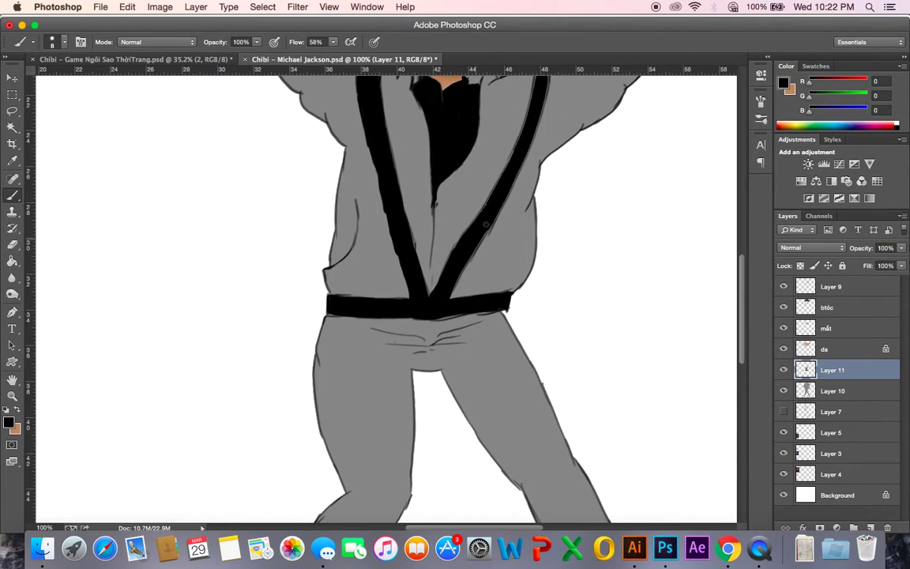
pyautogui.moveTo(488, 229)
pyautogui.mouseDown()
pyautogui.moveTo(451, 290)
pyautogui.moveTo(463, 236)
pyautogui.mouseUp()
pyautogui.moveTo(461, 241); pyautogui.dragTo(489, 196)
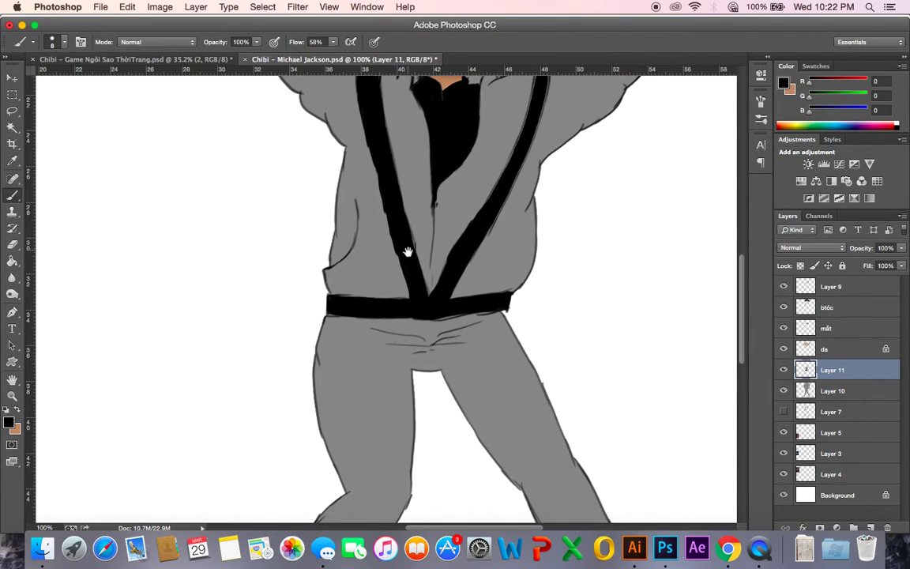
pyautogui.scroll(1, 406, 245)
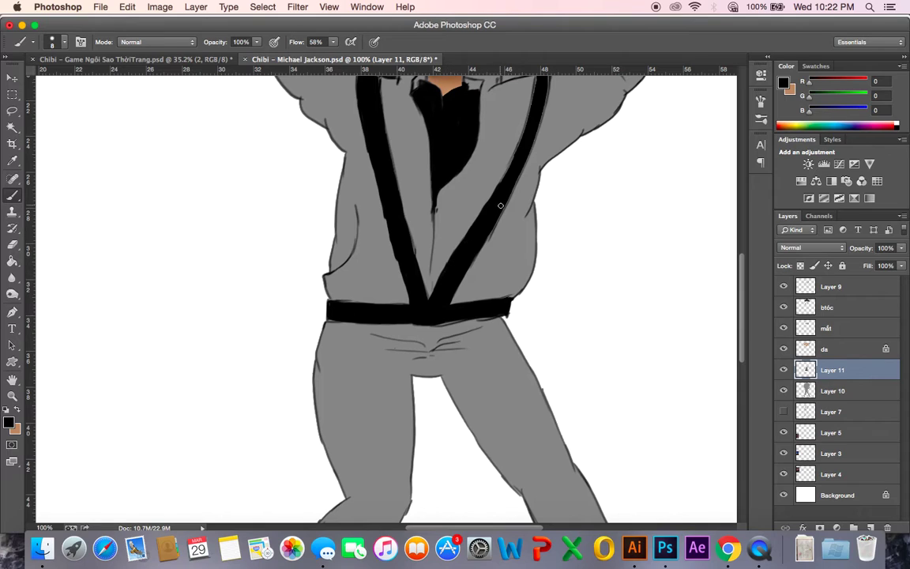
pyautogui.scroll(2, 480, 236)
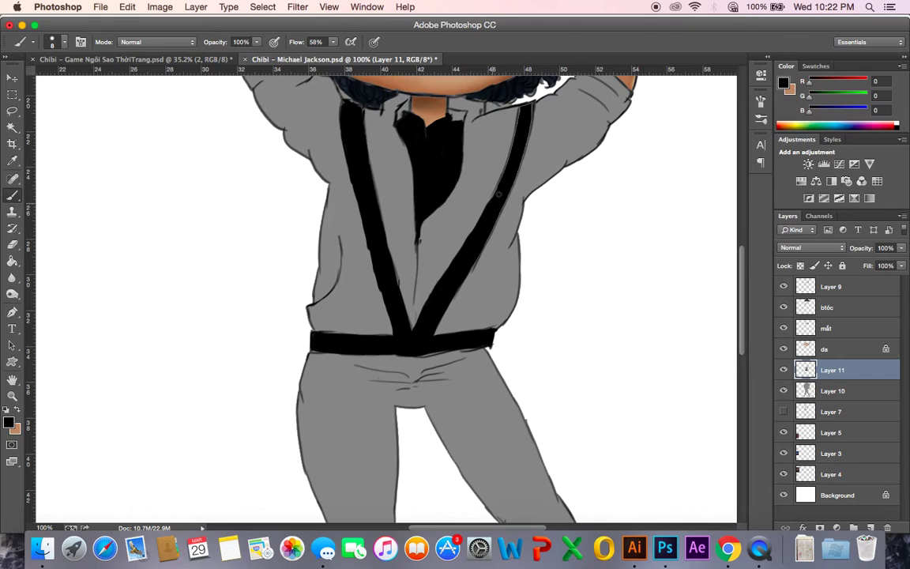
pyautogui.scroll(1, 521, 116)
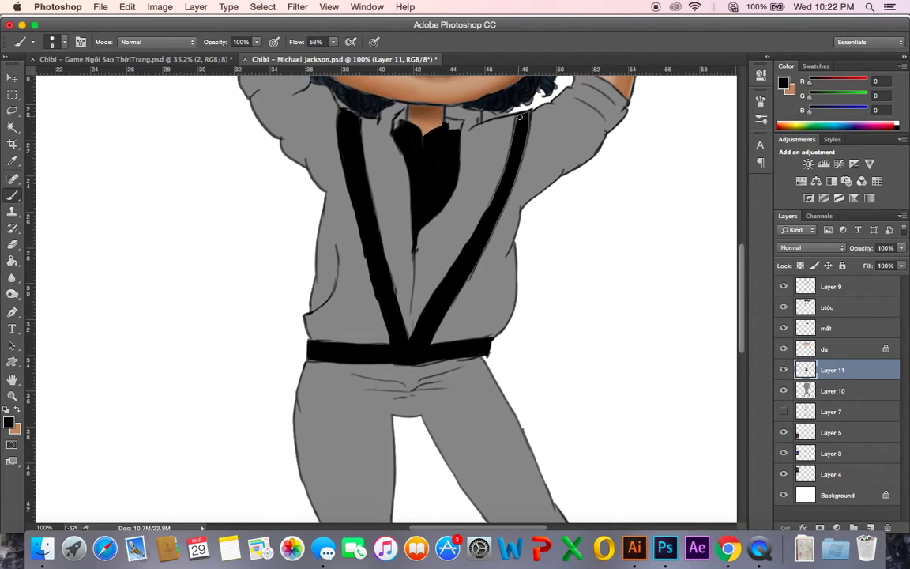
pyautogui.moveTo(528, 116)
pyautogui.mouseDown()
pyautogui.moveTo(523, 148)
pyautogui.moveTo(516, 118)
pyautogui.moveTo(482, 222)
pyautogui.mouseUp()
pyautogui.scroll(-2, 510, 181)
pyautogui.hscroll(-1, 510, 182)
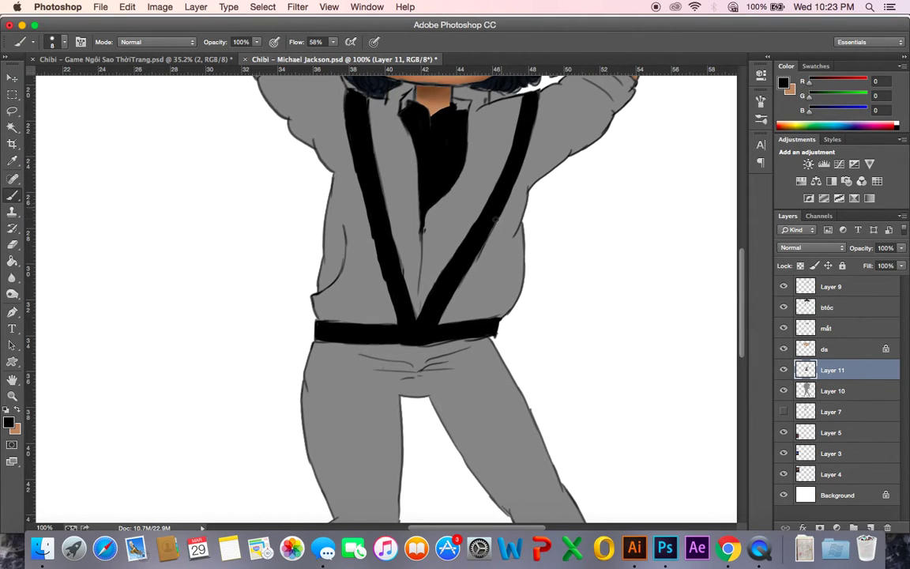
# - Clean up the outer edge of the left jacket stripe on Layer 11 with an 8 px eraser
pyautogui.scroll(3, 430, 272)
pyautogui.hscroll(-3, 431, 271)
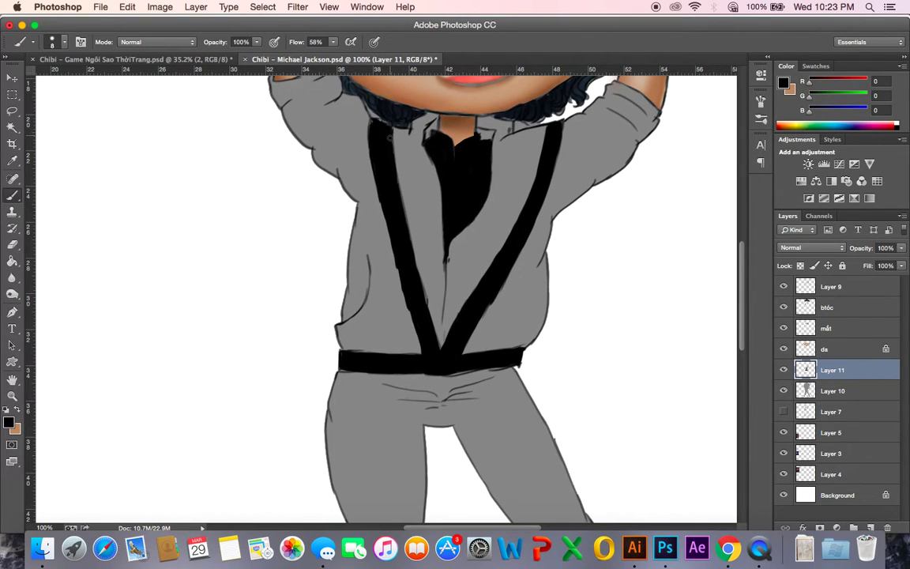
pyautogui.scroll(-2, 395, 192)
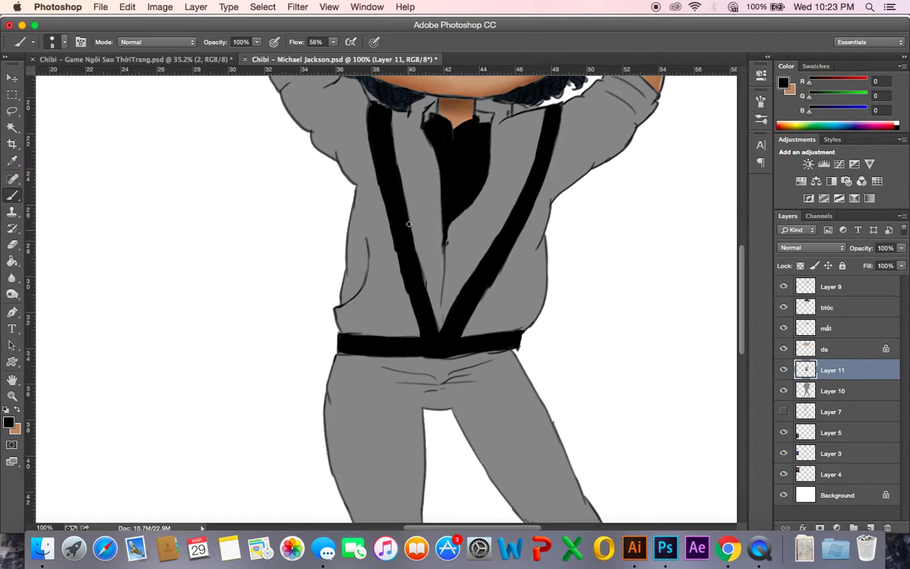
pyautogui.scroll(-4, 411, 229)
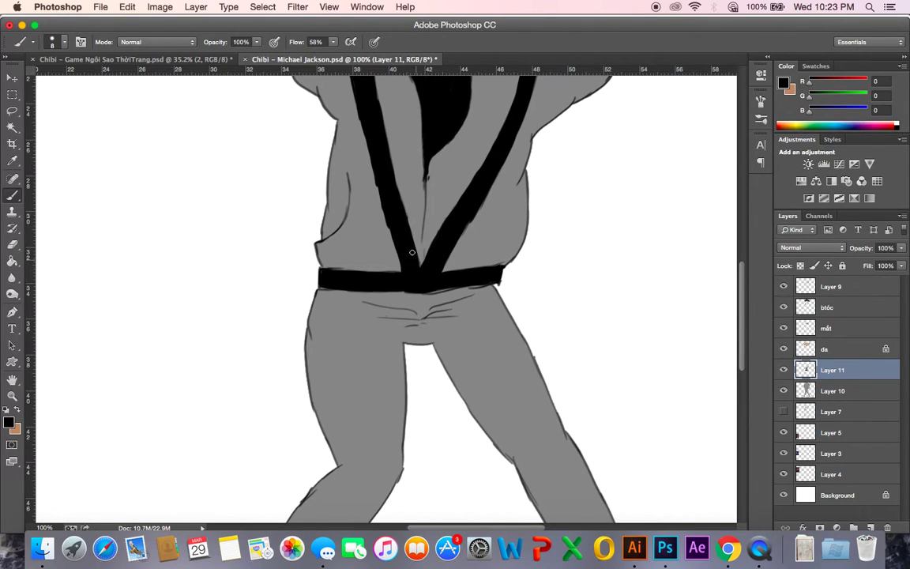
pyautogui.scroll(5, 378, 176)
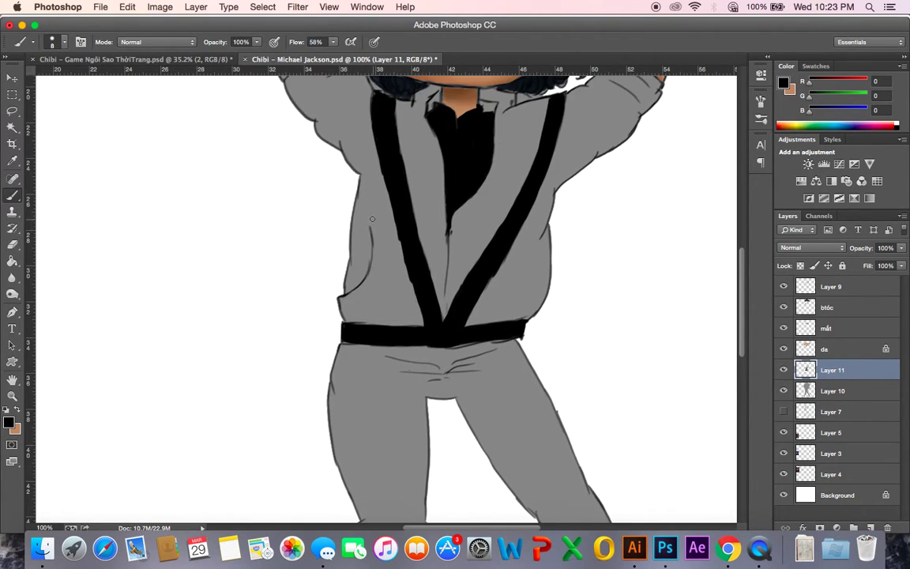
pyautogui.press('e')
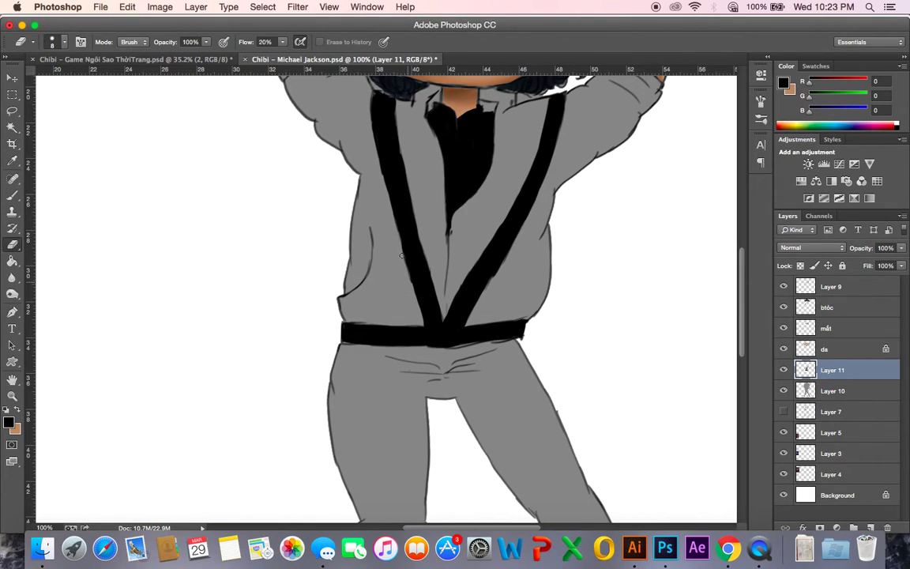
pyautogui.moveTo(392, 235); pyautogui.dragTo(397, 289)
pyautogui.moveTo(394, 212); pyautogui.dragTo(397, 260)
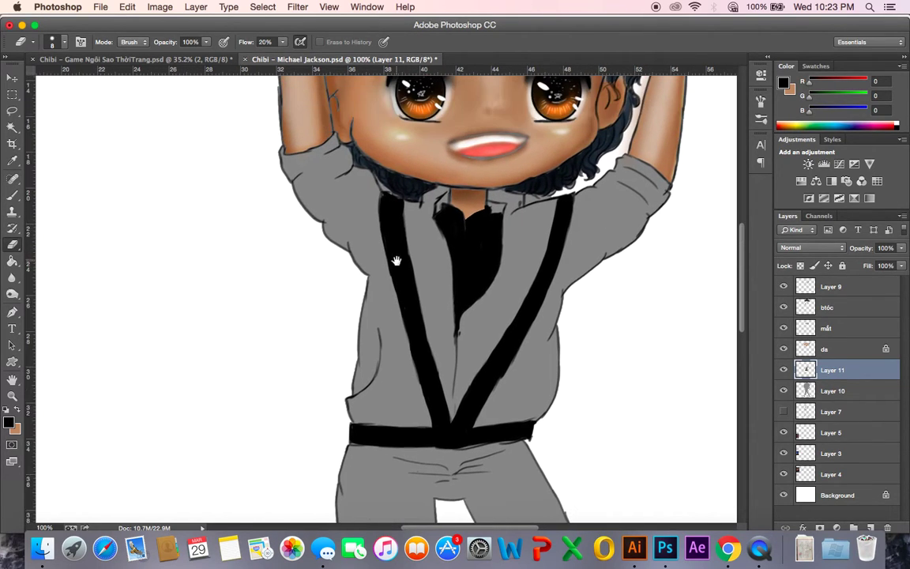
pyautogui.scroll(-2, 411, 245)
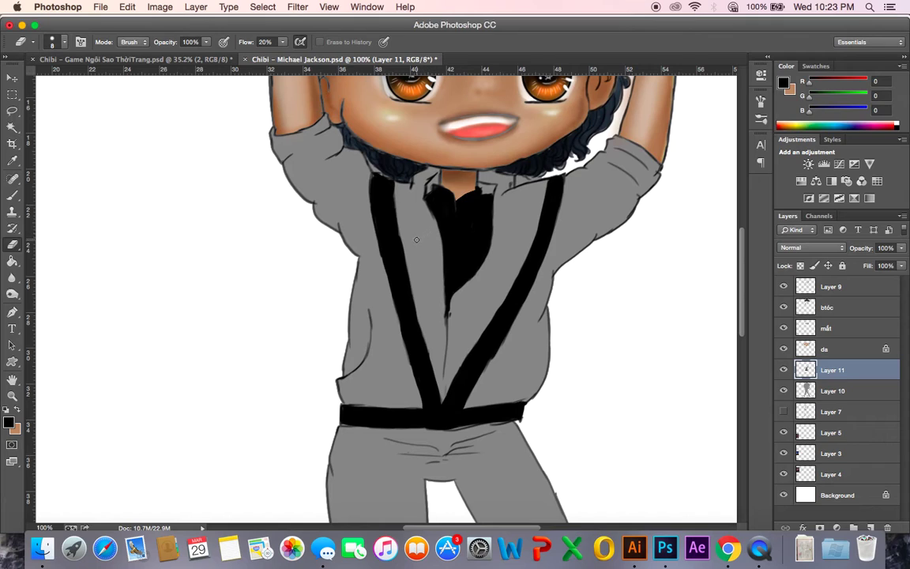
# - Lighten the black clothing parts on Layer 11 with Hue/Saturation, using saturation -58 and lightness +22
pyautogui.press('super+0')
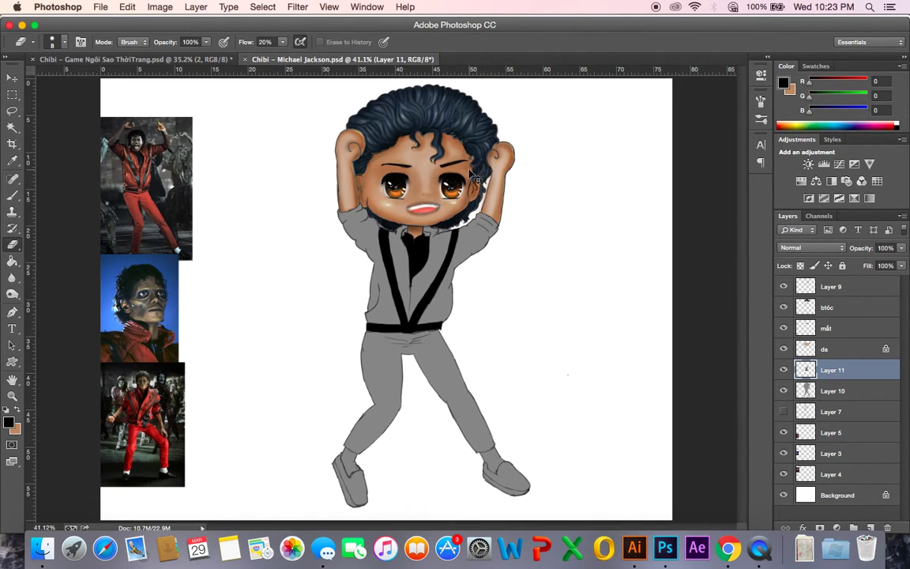
pyautogui.press('super+u')
pyautogui.moveTo(739, 292); pyautogui.dragTo(702, 296)
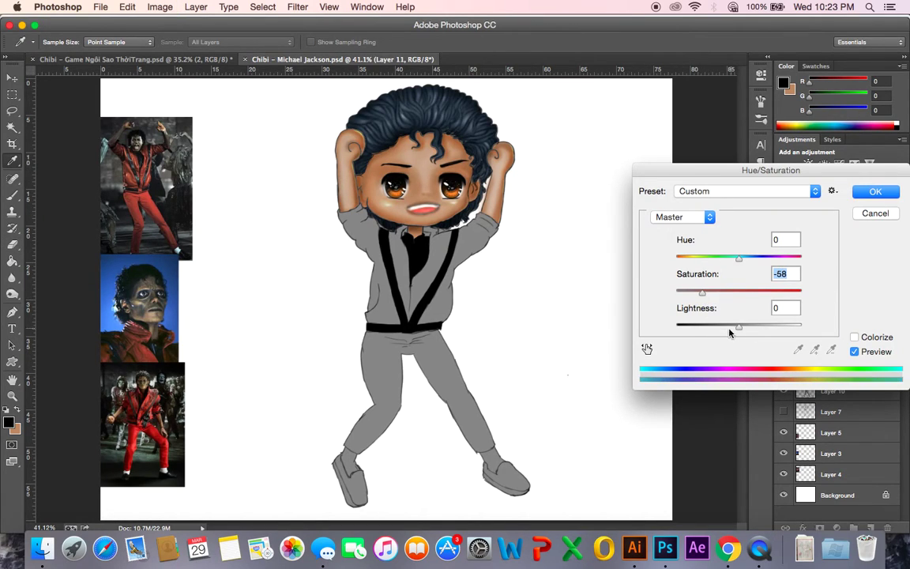
pyautogui.moveTo(739, 332)
pyautogui.mouseDown()
pyautogui.moveTo(760, 336)
pyautogui.moveTo(753, 333)
pyautogui.mouseUp()
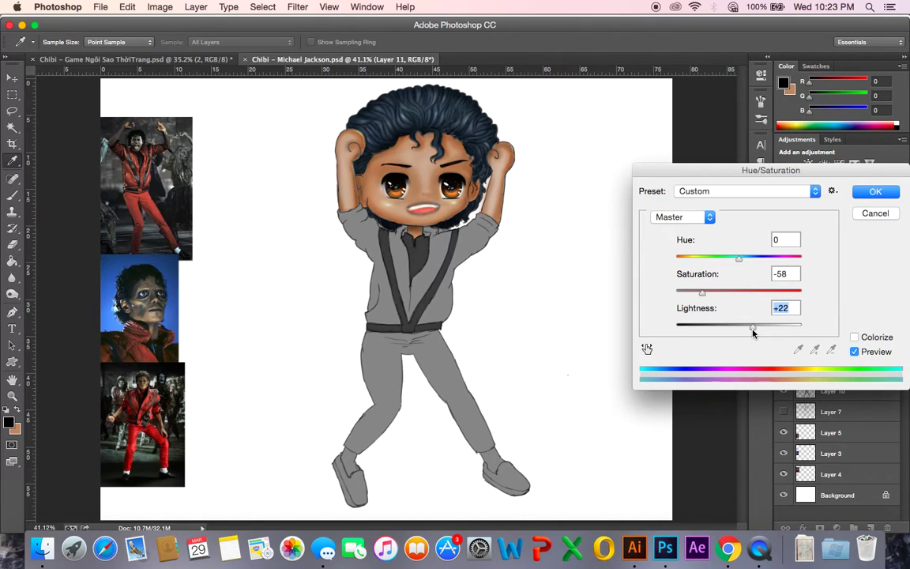
pyautogui.click(875, 191)
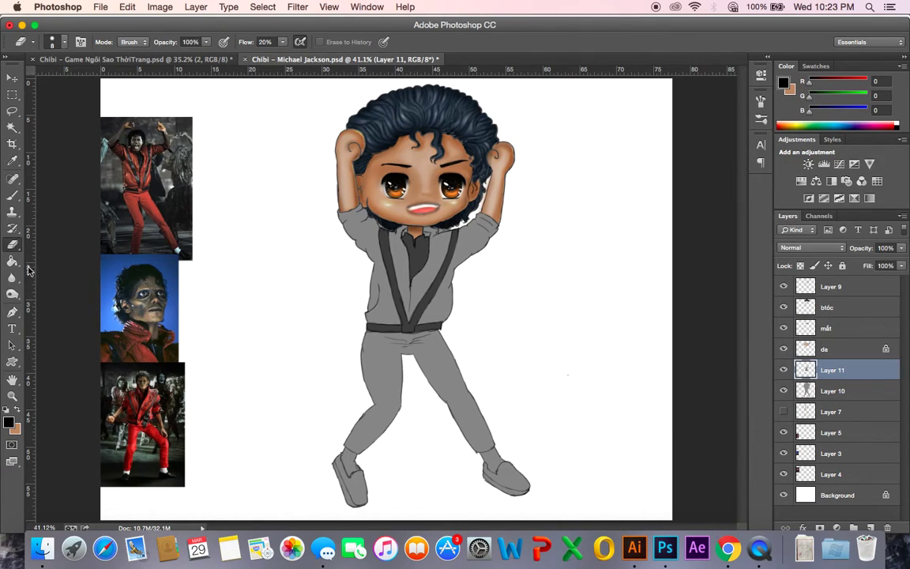
# - Shade the undershirt, jacket stripes and waistband on Layer 11 with the Burn tool at 19% exposure, enlarging the brush to 50 px
pyautogui.click(11, 293)
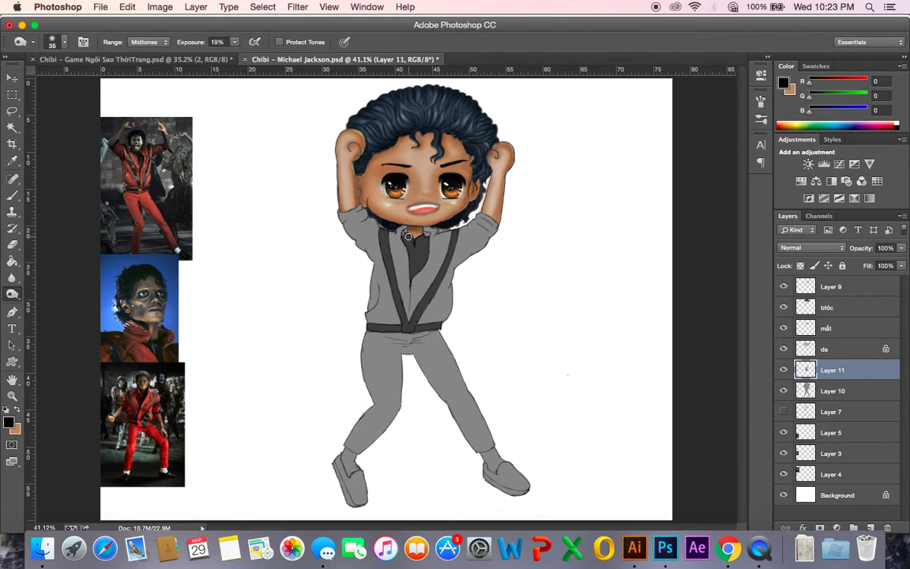
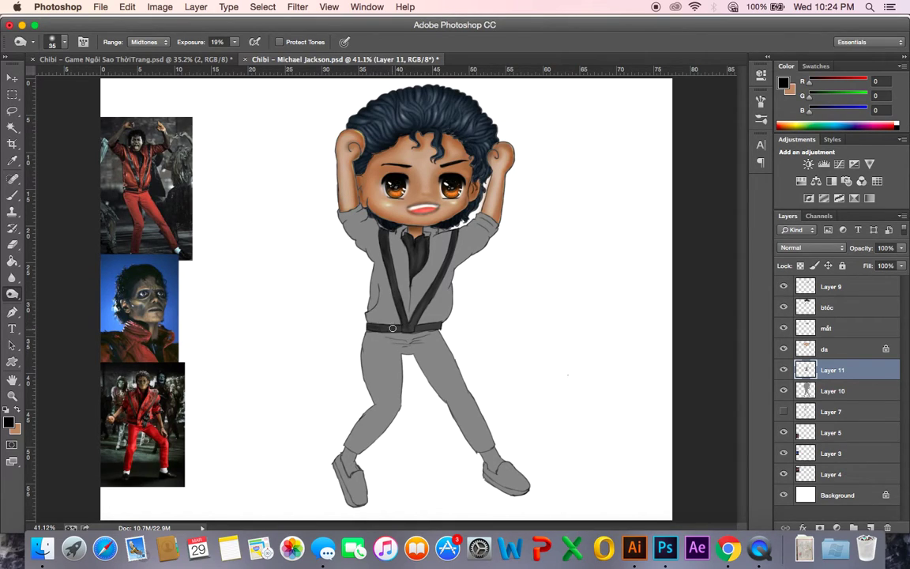
pyautogui.press(']')
pyautogui.press(']')
pyautogui.press(']')
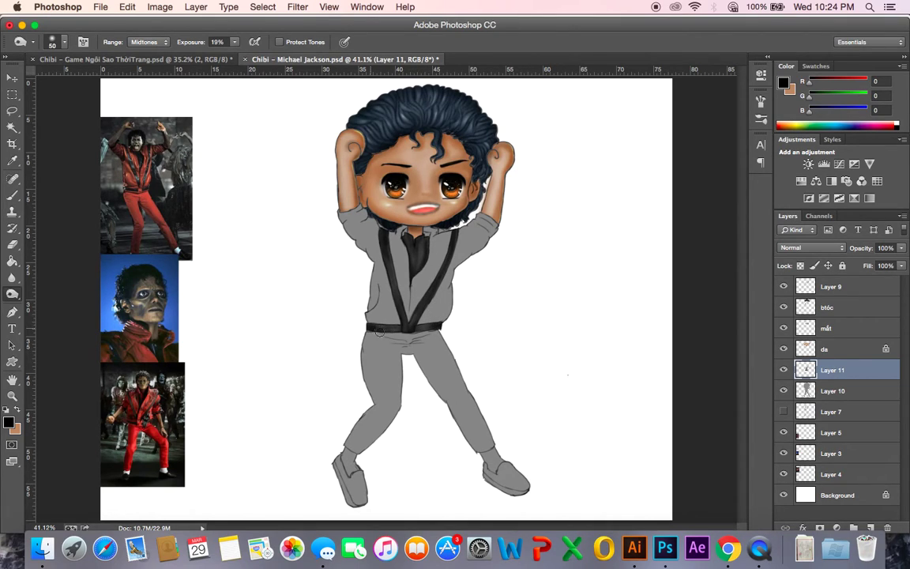
# - Highlight the dark clothing parts on Layer 11 with the Dodge tool at 24% midtone exposure, and save the document
pyautogui.moveTo(12, 295); pyautogui.dragTo(45, 288)
pyautogui.press('[')
pyautogui.press('[')
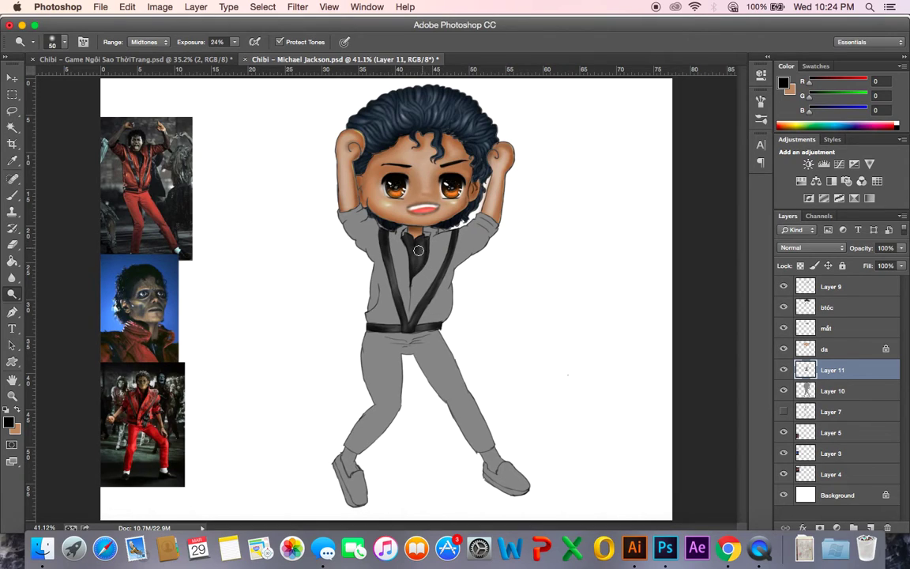
pyautogui.press('super+s')
# - Make Layer 9 active and choose the 19 px soft-stroke brush preset for painting
pyautogui.click(823, 293)
pyautogui.press('w')
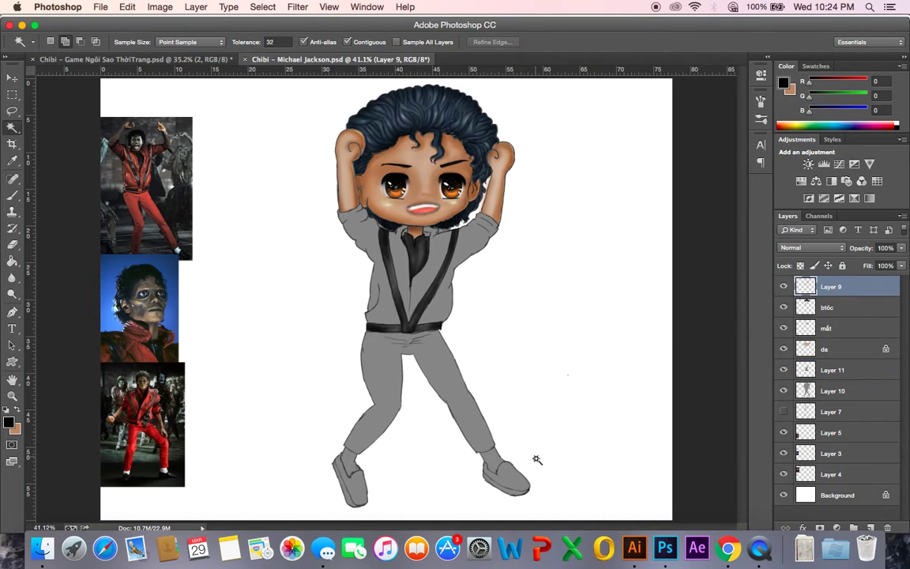
pyautogui.press('b')
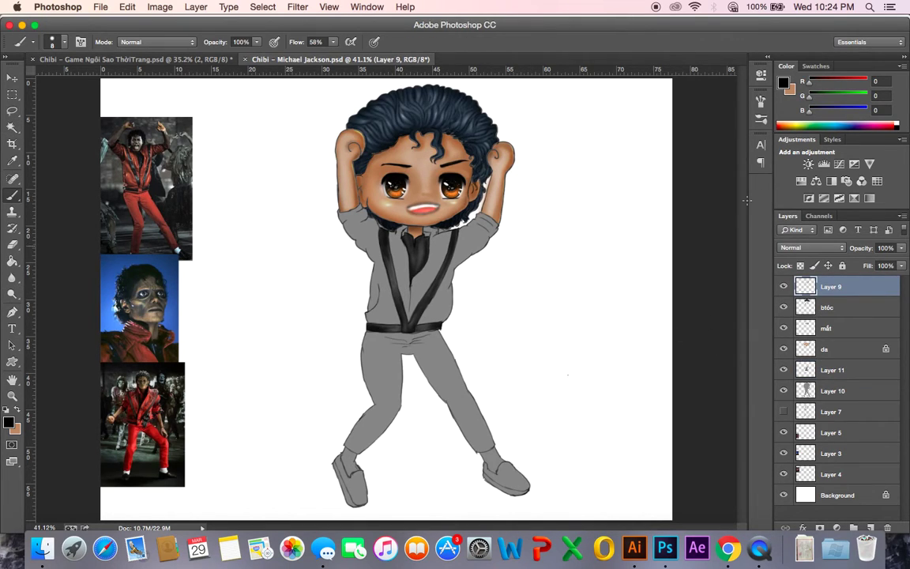
pyautogui.press('F5')
pyautogui.click(587, 96)
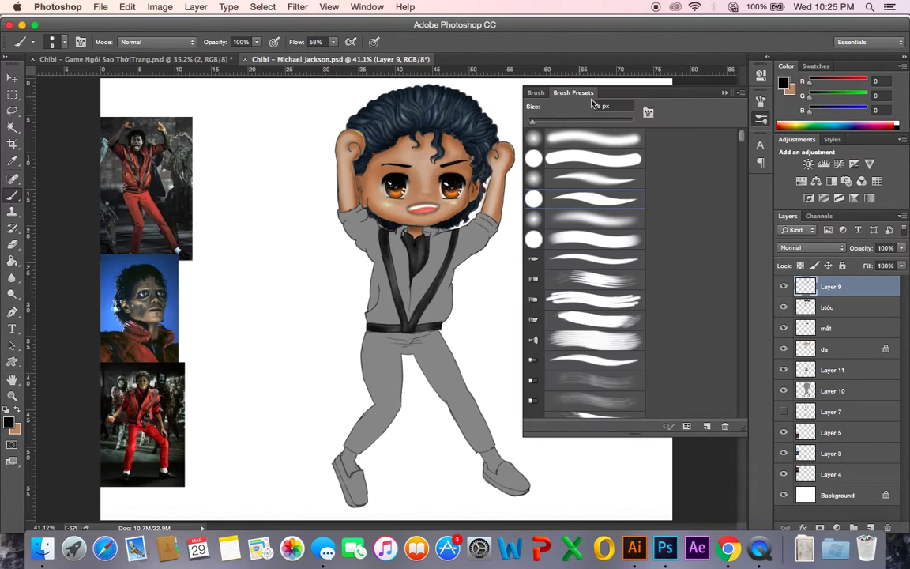
pyautogui.scroll(-5, 736, 211)
pyautogui.scroll(-10, 735, 212)
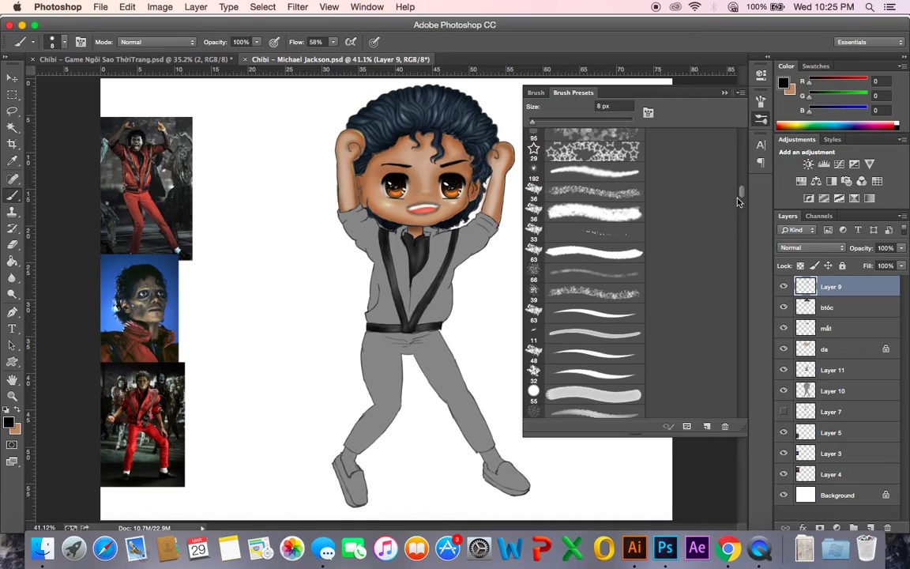
pyautogui.scroll(-8, 737, 202)
pyautogui.scroll(3, 735, 220)
pyautogui.click(601, 259)
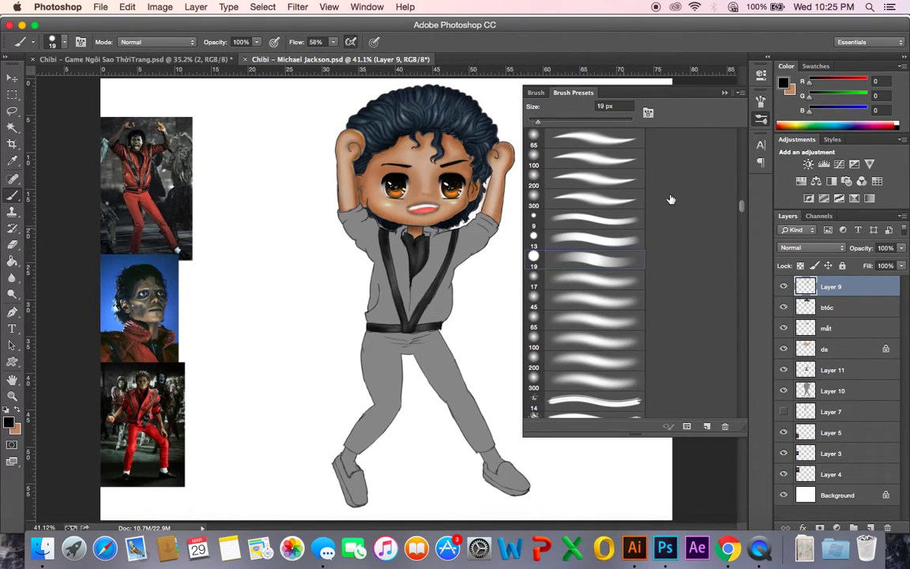
pyautogui.click(725, 92)
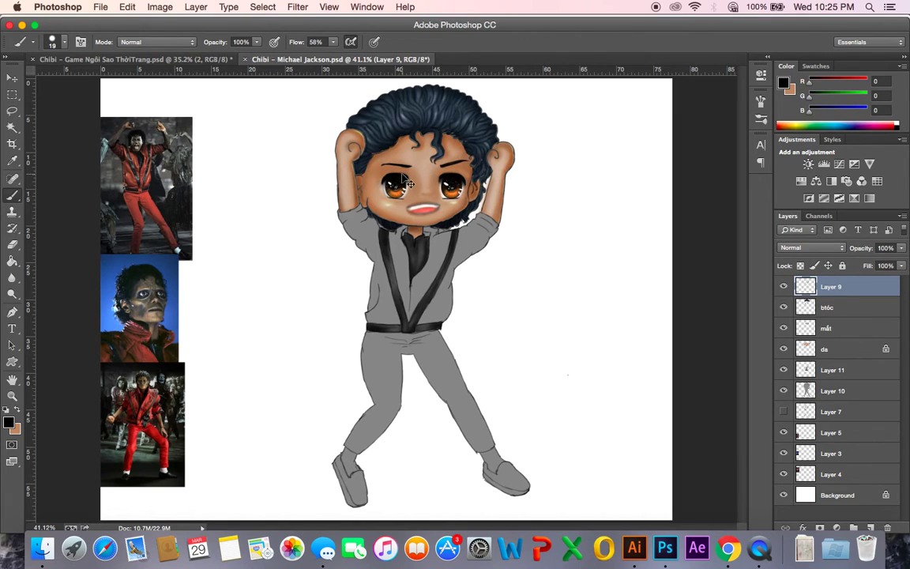
# - Paint the figure's left-hand shoe solid black on Layer 9 with the 19 px brush
pyautogui.press('super+equal')
pyautogui.moveTo(324, 334); pyautogui.dragTo(294, 203)
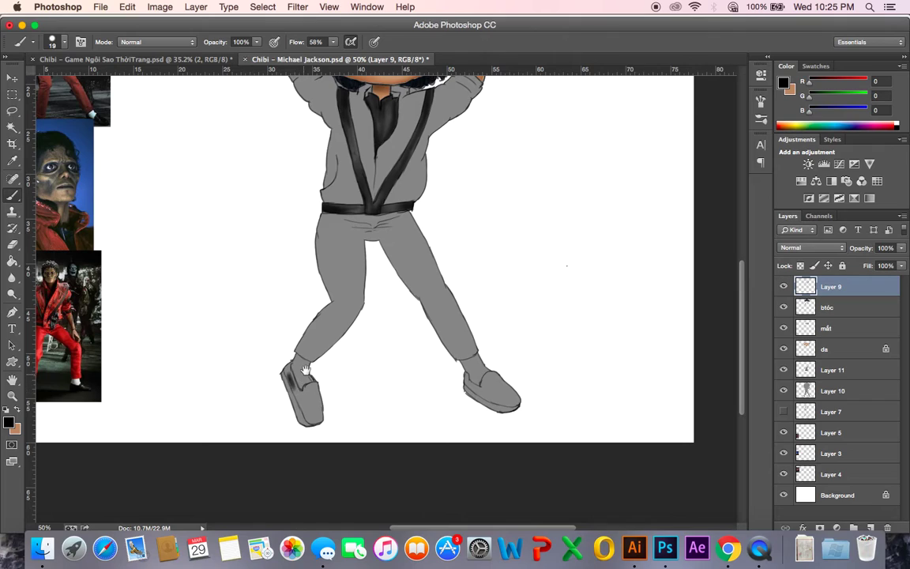
pyautogui.moveTo(306, 371); pyautogui.dragTo(308, 367)
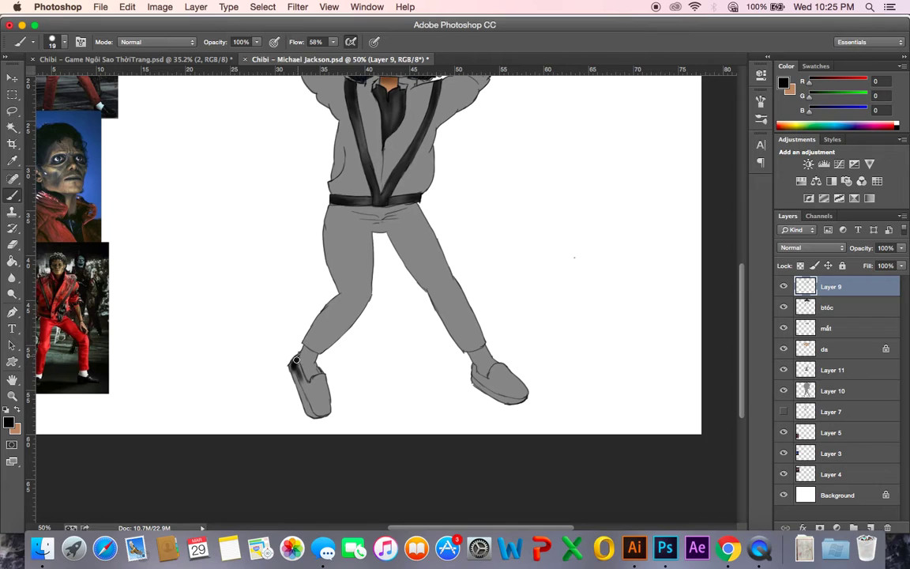
pyautogui.moveTo(296, 364); pyautogui.dragTo(301, 378)
pyautogui.moveTo(294, 369)
pyautogui.mouseDown()
pyautogui.moveTo(317, 415)
pyautogui.moveTo(310, 386)
pyautogui.mouseUp()
pyautogui.moveTo(322, 378)
pyautogui.mouseDown()
pyautogui.moveTo(324, 388)
pyautogui.moveTo(320, 376)
pyautogui.mouseUp()
pyautogui.moveTo(291, 342); pyautogui.dragTo(294, 356)
pyautogui.moveTo(323, 399)
pyautogui.mouseDown()
pyautogui.moveTo(325, 392)
pyautogui.moveTo(316, 411)
pyautogui.moveTo(322, 386)
pyautogui.mouseUp()
pyautogui.moveTo(289, 355)
pyautogui.mouseDown()
pyautogui.moveTo(328, 401)
pyautogui.moveTo(314, 413)
pyautogui.moveTo(327, 416)
pyautogui.moveTo(317, 386)
pyautogui.moveTo(314, 409)
pyautogui.moveTo(309, 397)
pyautogui.mouseUp()
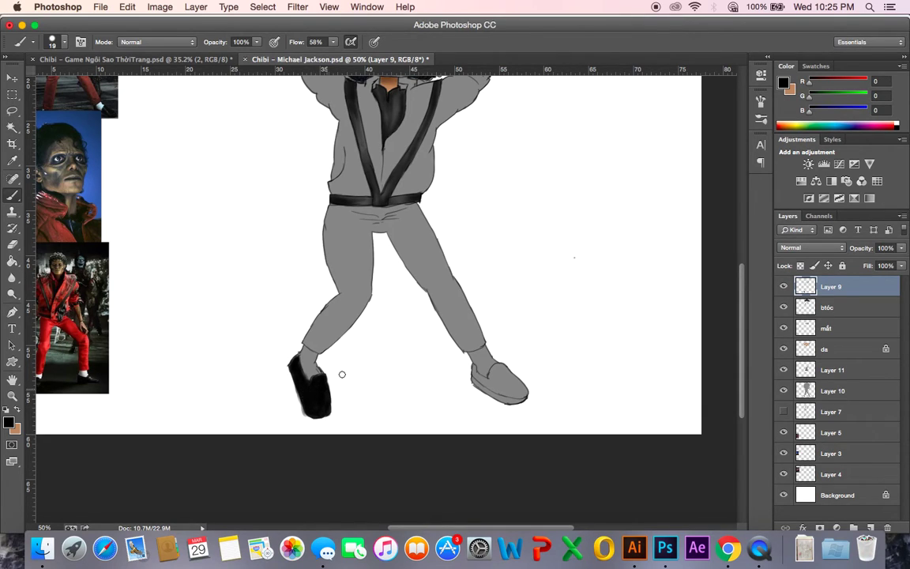
# - Paint the figure's right-hand shoe solid black on Layer 9, from the heel out to the toe
pyautogui.moveTo(474, 382); pyautogui.dragTo(474, 377)
pyautogui.moveTo(477, 368)
pyautogui.mouseDown()
pyautogui.moveTo(491, 395)
pyautogui.moveTo(515, 383)
pyautogui.mouseUp()
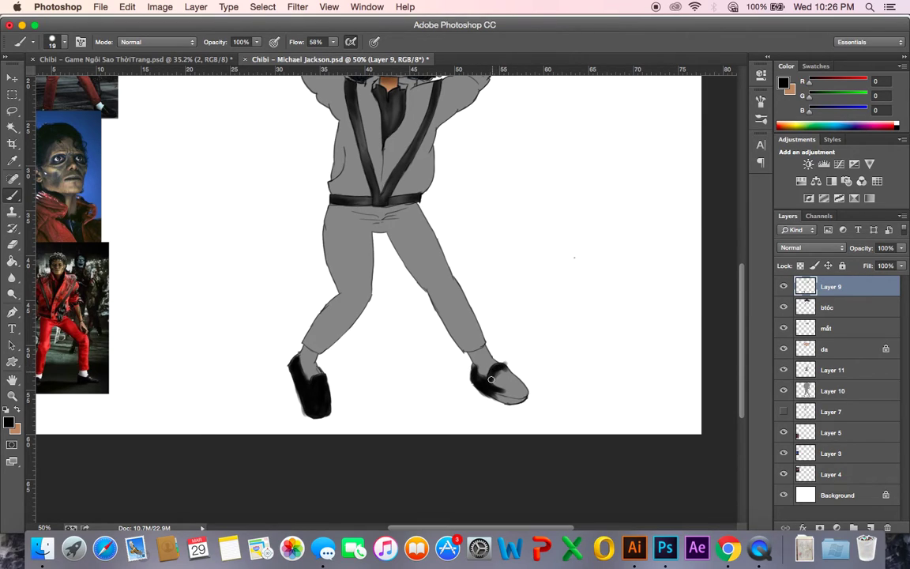
pyautogui.moveTo(507, 372)
pyautogui.mouseDown()
pyautogui.moveTo(517, 381)
pyautogui.moveTo(494, 377)
pyautogui.mouseUp()
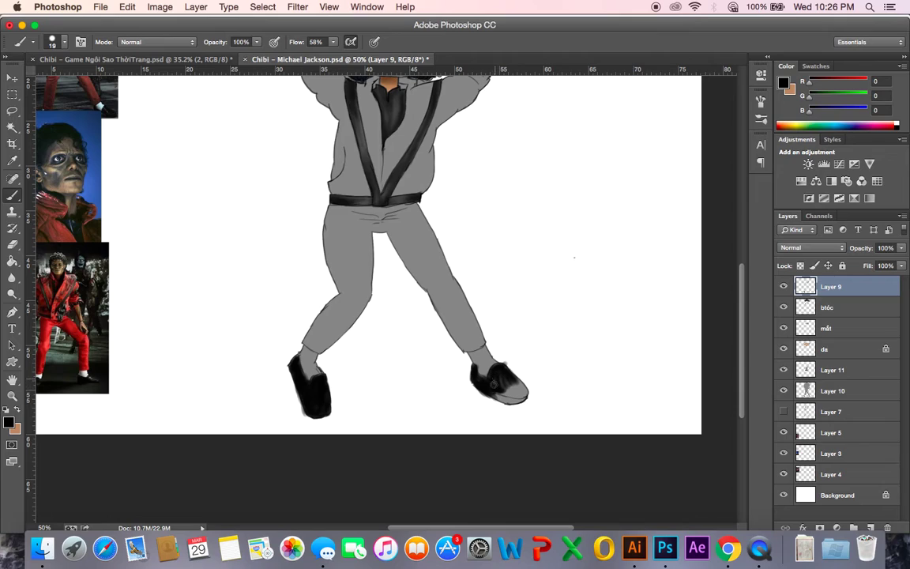
pyautogui.moveTo(500, 399)
pyautogui.mouseDown()
pyautogui.moveTo(495, 391)
pyautogui.moveTo(513, 387)
pyautogui.mouseUp()
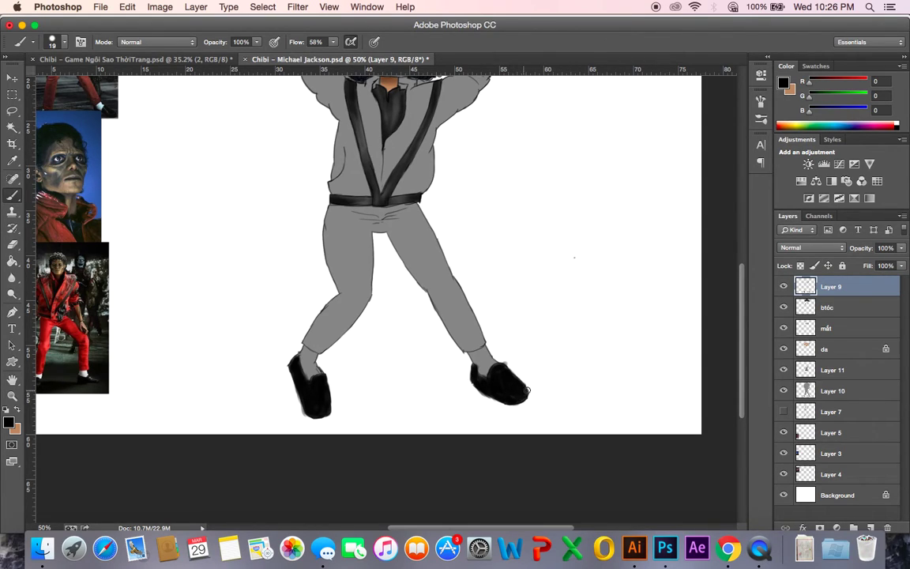
pyautogui.moveTo(515, 385); pyautogui.dragTo(507, 372)
pyautogui.press('e')
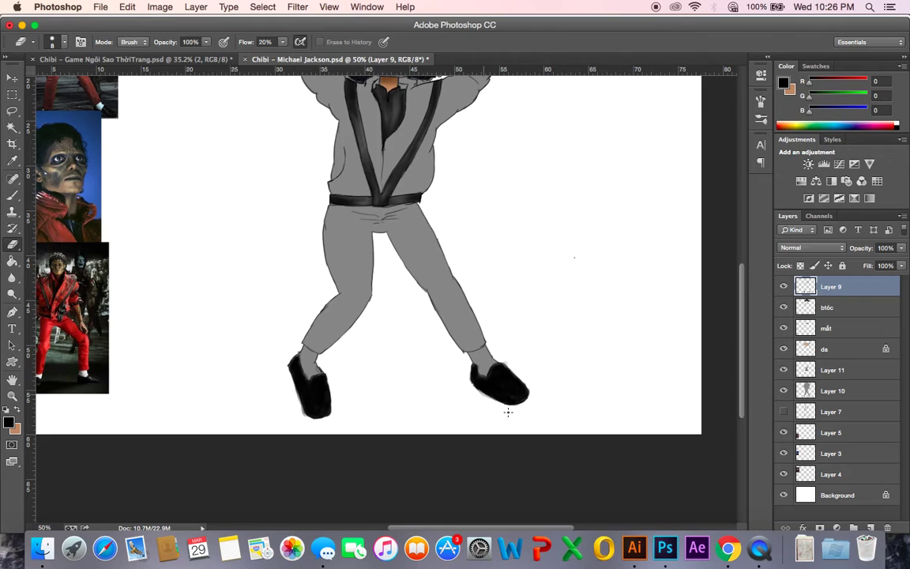
pyautogui.scroll(-2, 497, 386)
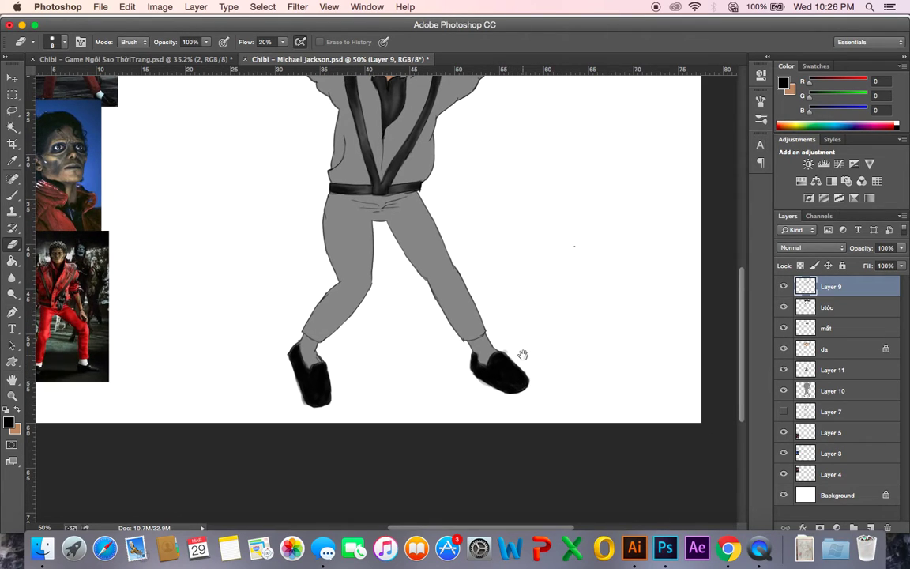
pyautogui.scroll(5, 506, 353)
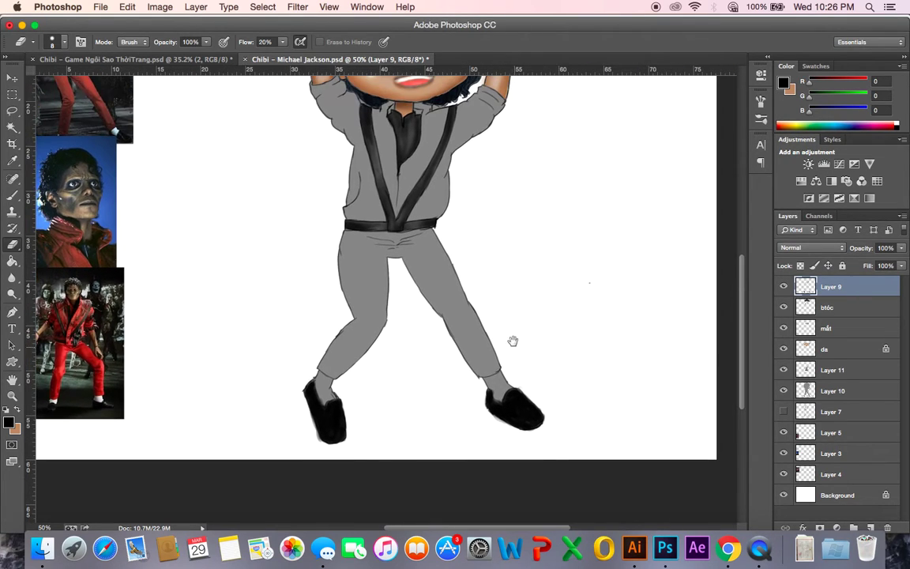
pyautogui.press('super+0')
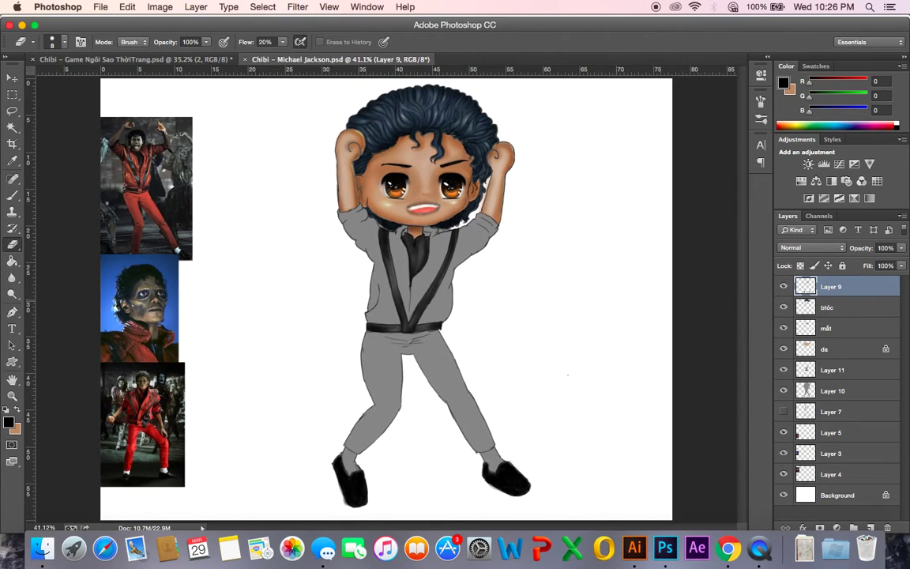
# - Toggle the visibility of Layer 10 to check which parts of the figure its grey base covers
pyautogui.click(806, 375)
pyautogui.click(784, 391)
pyautogui.click(784, 390)
pyautogui.click(784, 390)
pyautogui.click(783, 392)
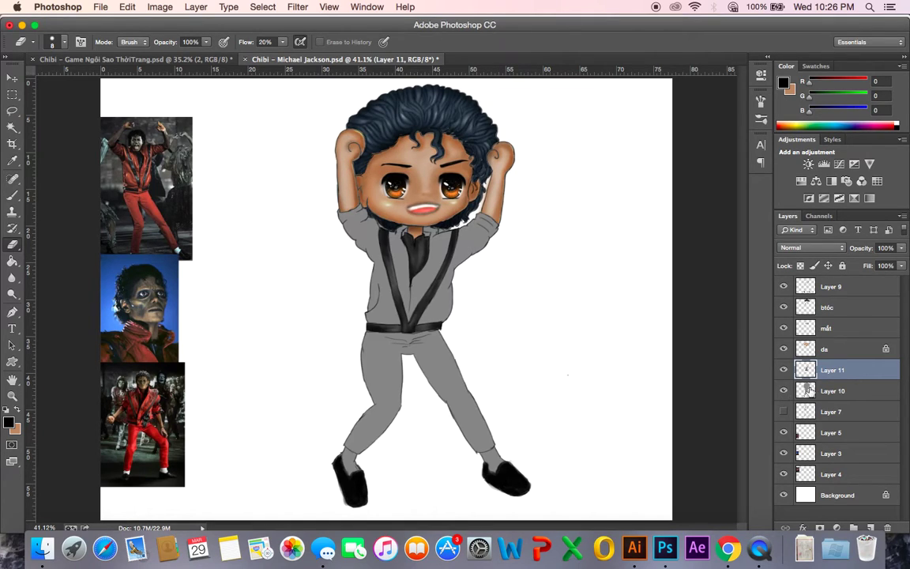
pyautogui.click(818, 392)
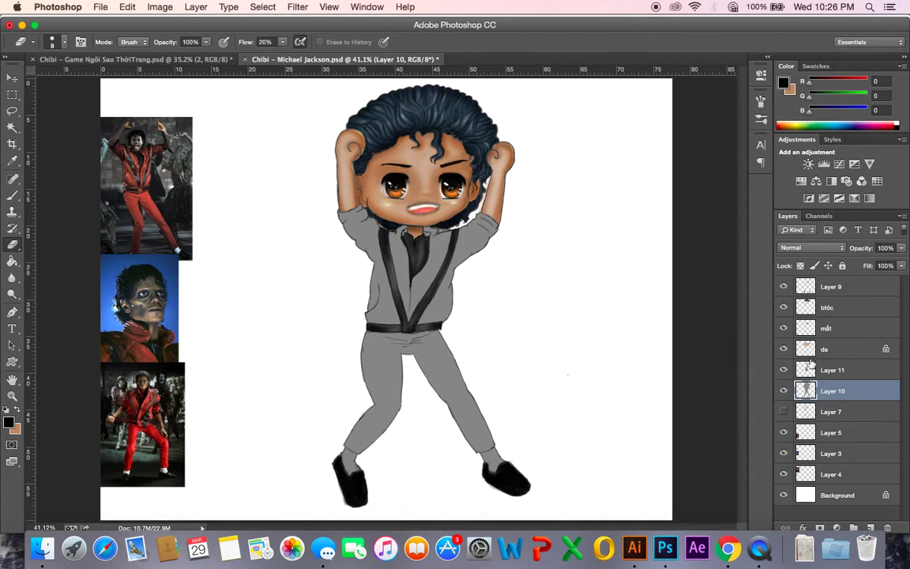
# - Select all jacket, collar, sleeve and trouser areas from the Layer 9 line art with the Magic Wand
pyautogui.click(825, 286)
pyautogui.press('w')
pyautogui.click(399, 273)
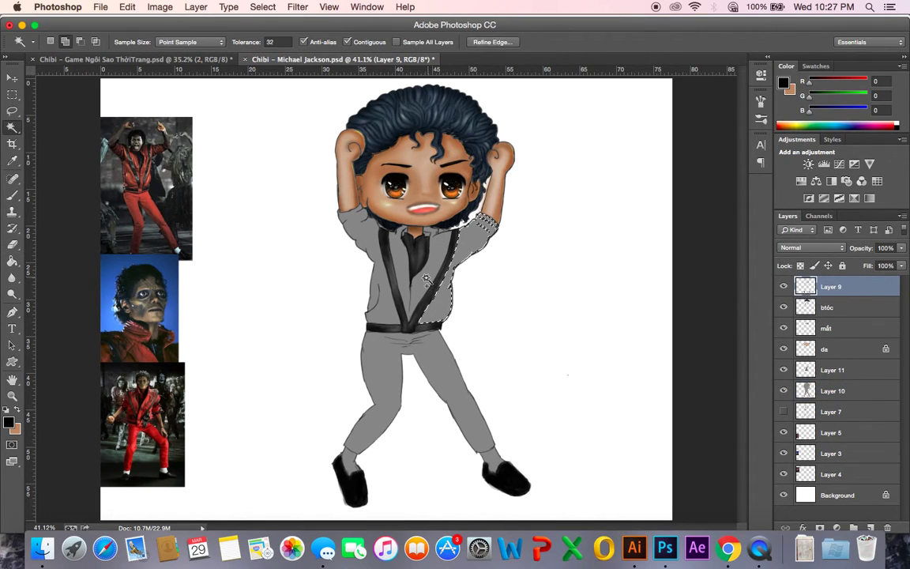
pyautogui.keyDown('shift'); pyautogui.click(365, 346); pyautogui.keyUp('shift')
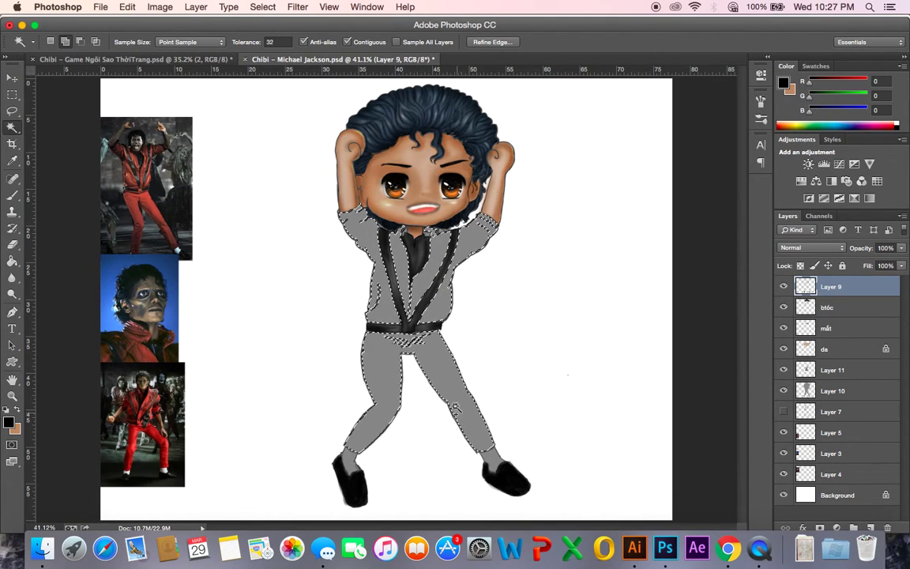
# - Fill the selection on a new layer above Layer 10 with red sampled from the lowest reference photo's trousers, and deselect
pyautogui.click(828, 393)
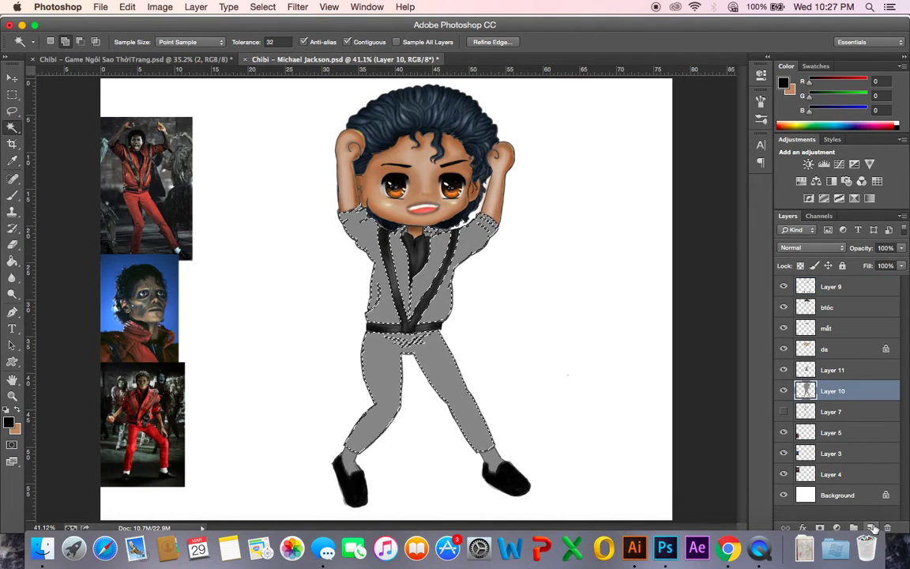
pyautogui.press('super+alt+shift+n')
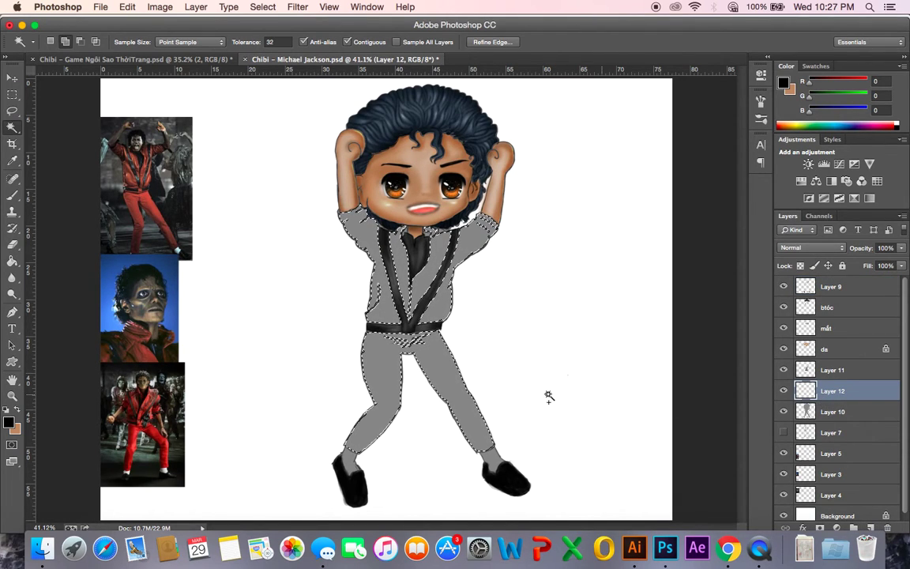
pyautogui.press('b')
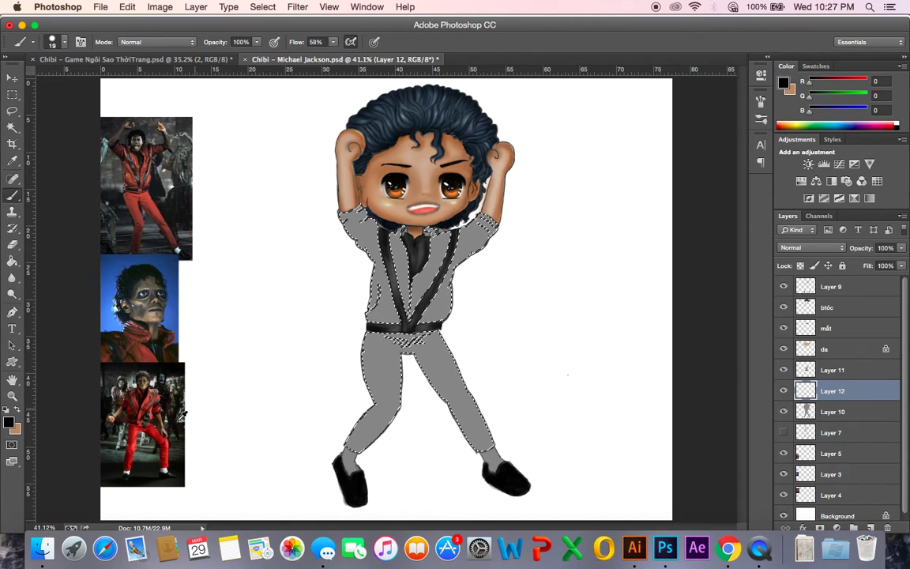
pyautogui.keyDown('alt'); pyautogui.click(153, 431); pyautogui.keyUp('alt')
pyautogui.press('x')
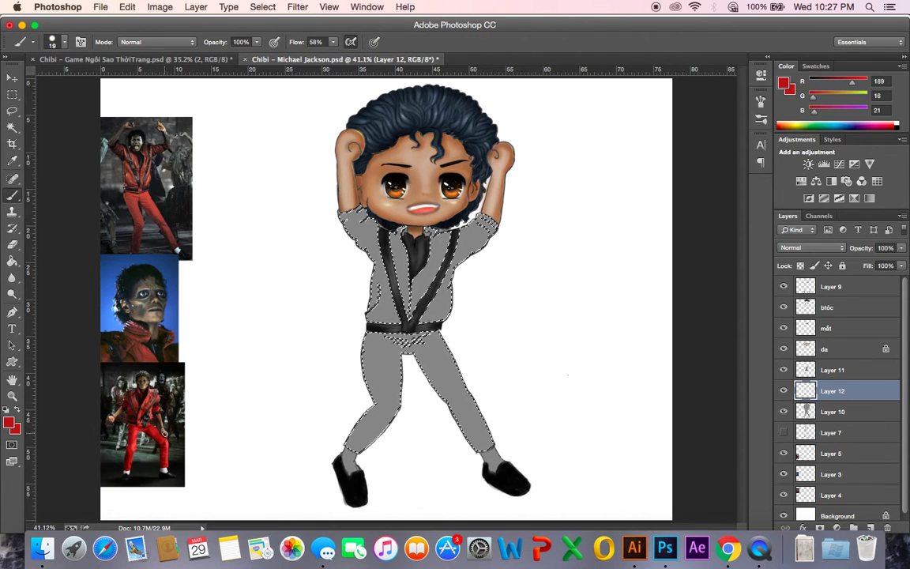
pyautogui.press('super+BackSpace')
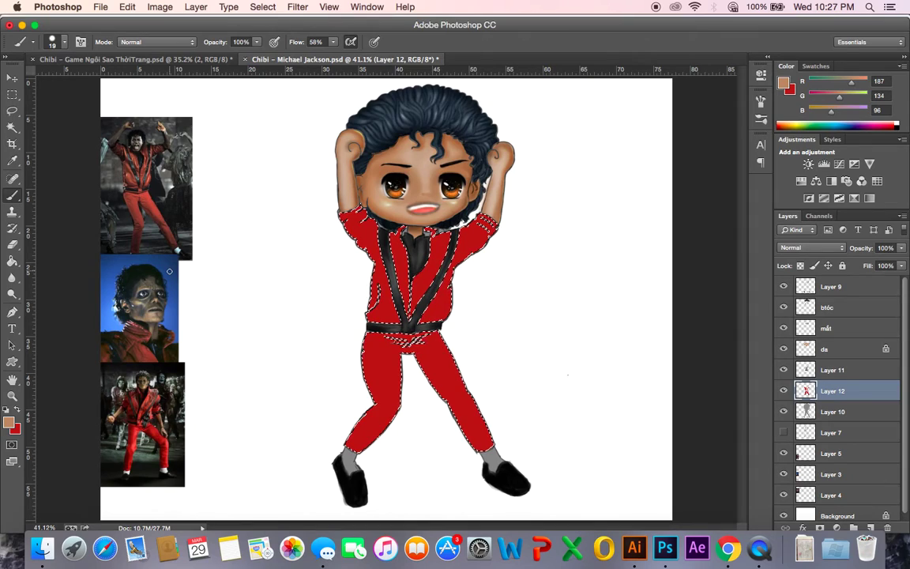
pyautogui.press('super+d')
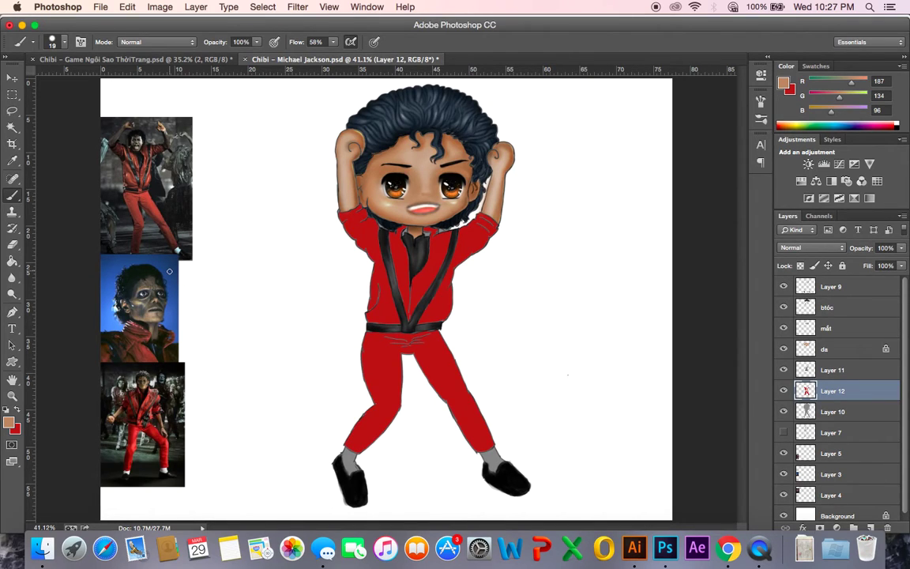
# - Paint the remaining grey gaps in both collar flaps with the same red on Layer 12
pyautogui.press('super+1')
pyautogui.press('x')
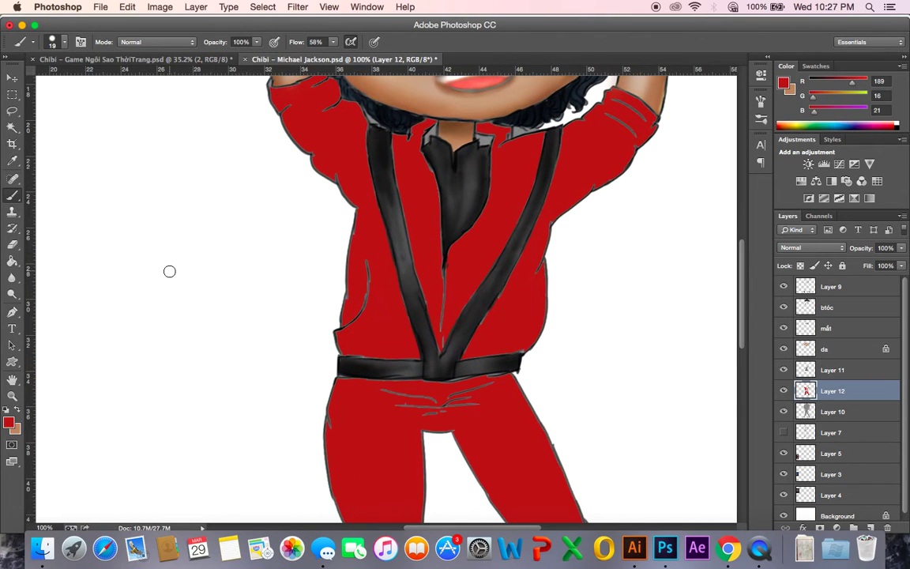
pyautogui.scroll(4, 409, 206)
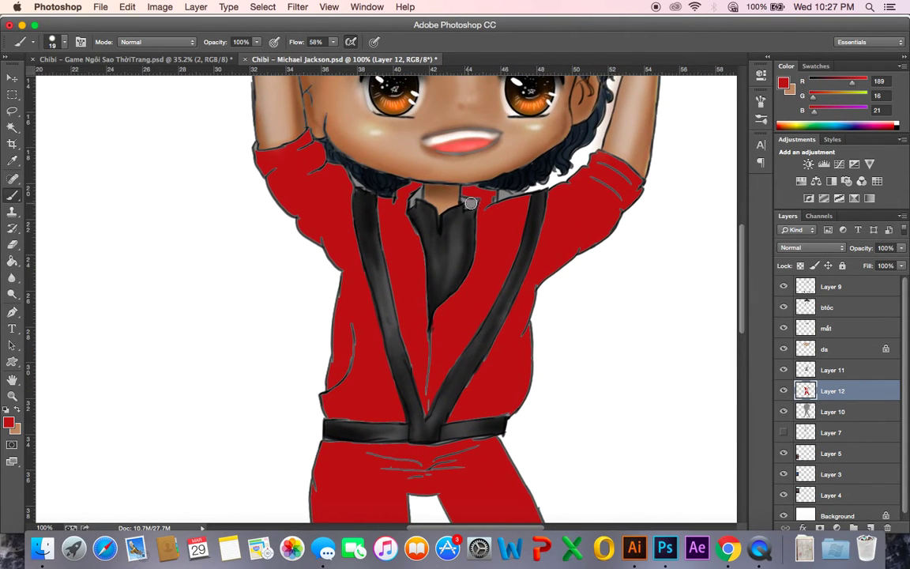
pyautogui.moveTo(469, 204); pyautogui.dragTo(472, 203)
pyautogui.click(414, 193)
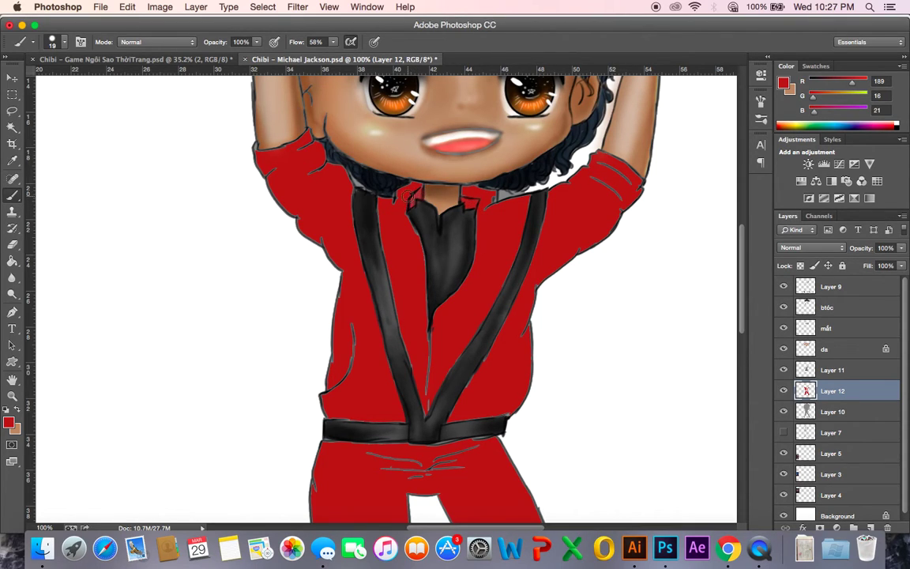
pyautogui.click(414, 192)
# - Set the foreground colour to a dark red of R 137, G 5, B 9
pyautogui.click(9, 423)
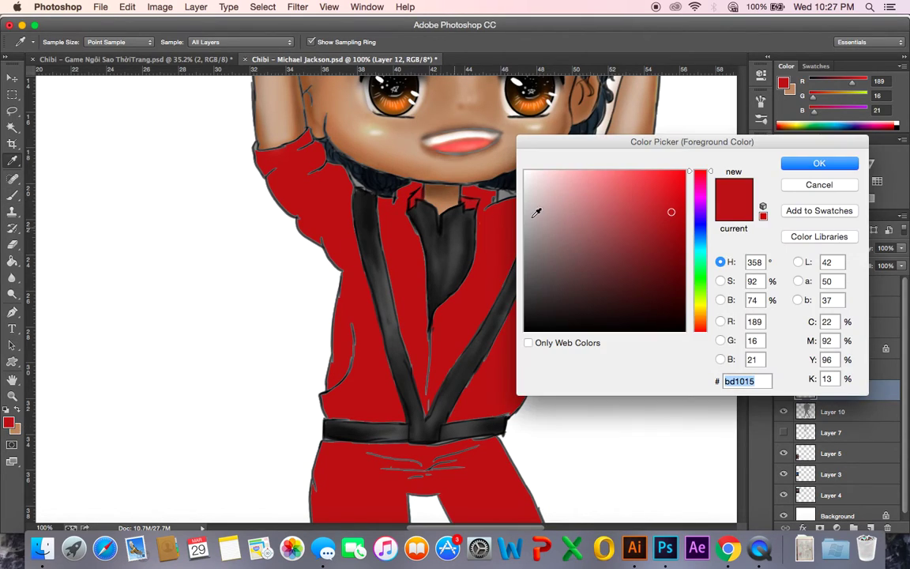
pyautogui.click(680, 244)
pyautogui.click(813, 165)
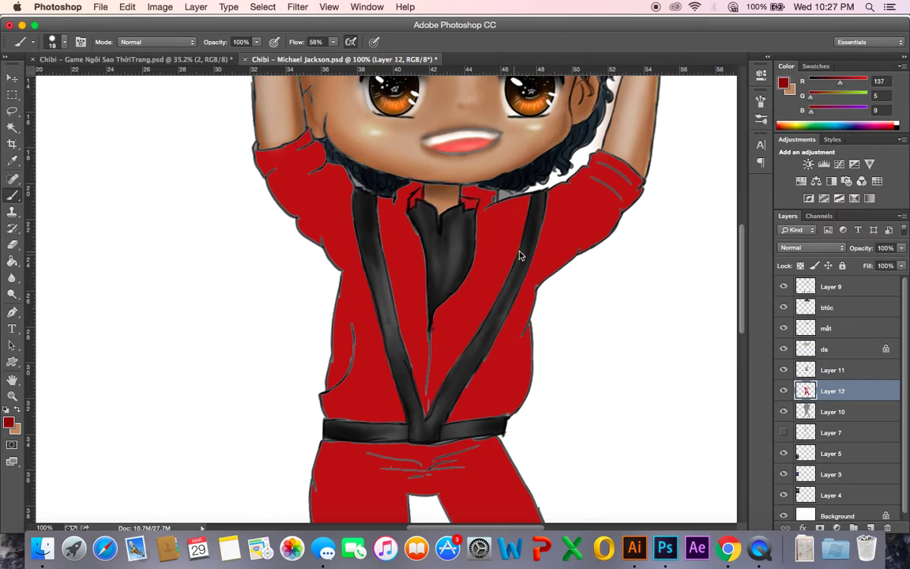
# - Shade the inner folds of both collar flaps with a size 8 brush and set the foreground to R 85, G 3, B 5
pyautogui.press('[')
pyautogui.press('[')
pyautogui.press('[')
pyautogui.press('[')
pyautogui.moveTo(415, 205); pyautogui.dragTo(411, 204)
pyautogui.click(9, 422)
pyautogui.click(680, 278)
pyautogui.click(794, 165)
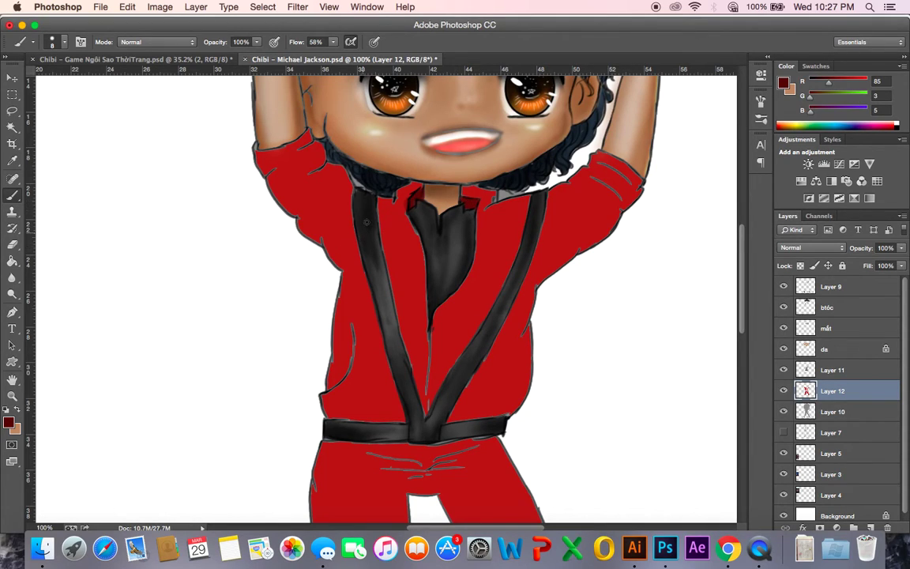
# - Sample the jacket's red and paint over the grey gaps along the pocket line and the centre front line
pyautogui.keyDown('alt'); pyautogui.click(404, 206); pyautogui.keyUp('alt')
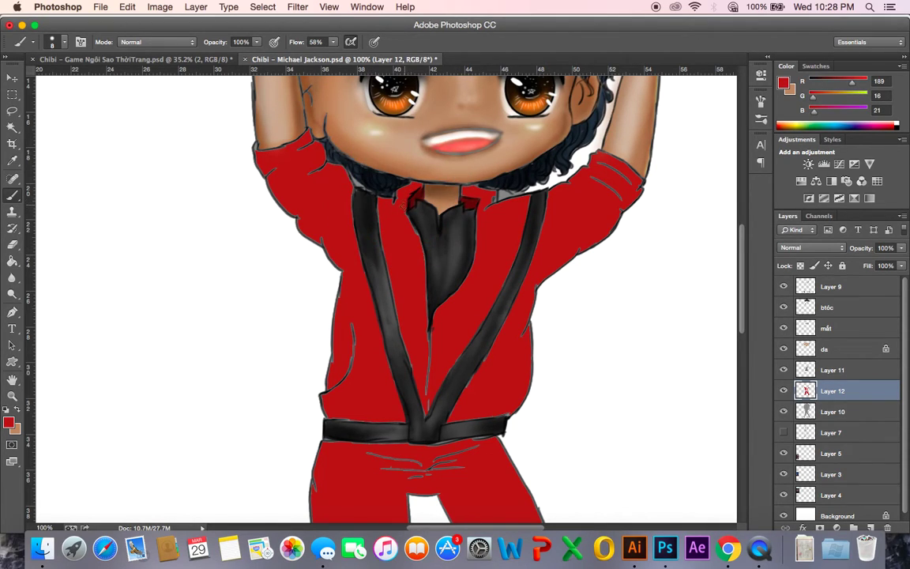
pyautogui.moveTo(353, 343); pyautogui.dragTo(349, 367)
pyautogui.moveTo(429, 351); pyautogui.dragTo(427, 399)
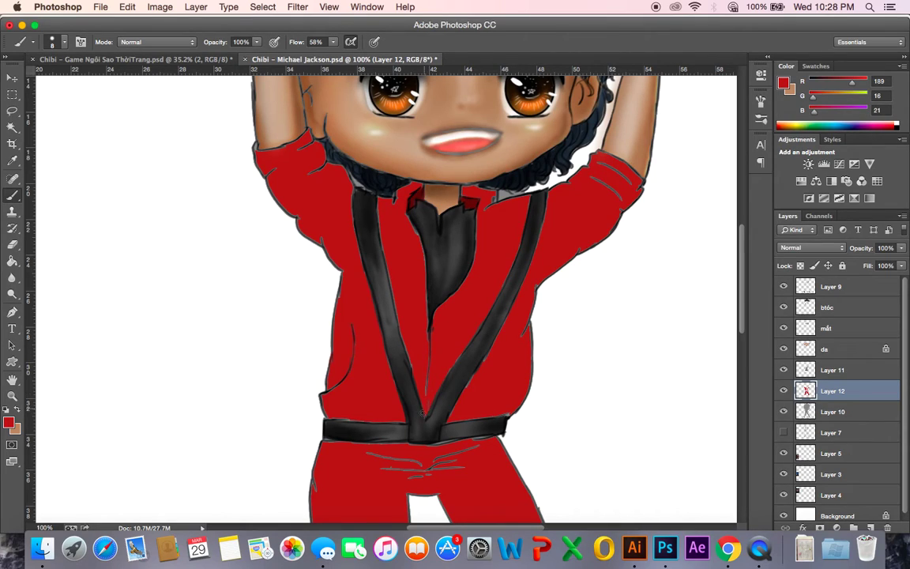
# - Cover the remaining grey gaps along the jacket's sides, sleeve creases and upper trousers with the same red using a size 30 brush
pyautogui.press(']')
pyautogui.press(']')
pyautogui.press(']')
pyautogui.press(']')
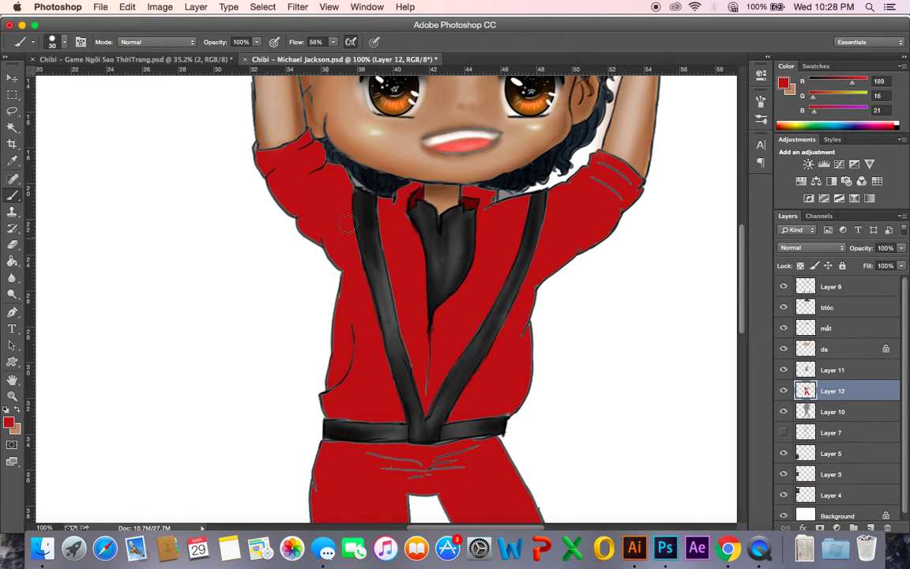
pyautogui.moveTo(350, 289); pyautogui.dragTo(349, 314)
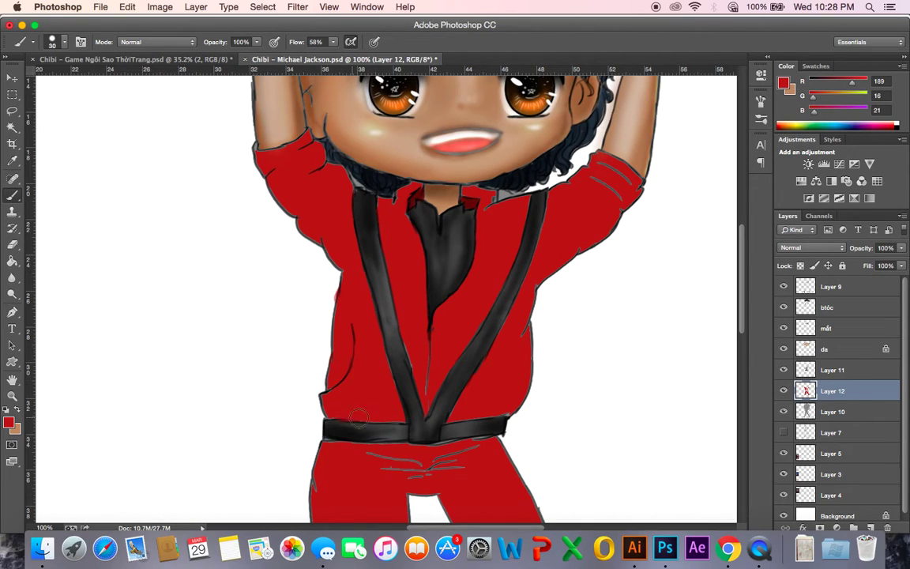
pyautogui.moveTo(371, 453)
pyautogui.mouseDown()
pyautogui.moveTo(407, 459)
pyautogui.moveTo(474, 446)
pyautogui.mouseUp()
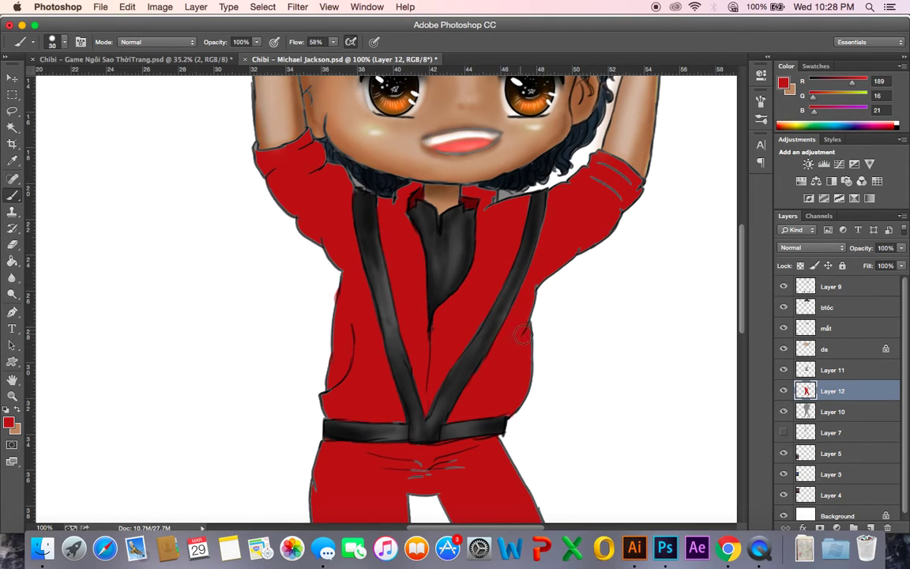
pyautogui.moveTo(531, 305); pyautogui.dragTo(538, 284)
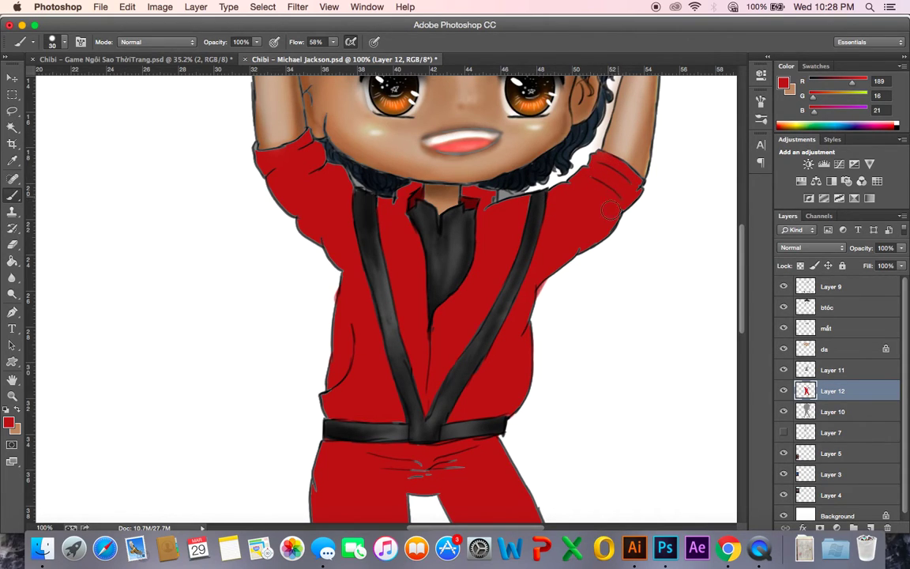
# - Erase the red overspill at the jacket's side edges and paint the leftover grey gaps in the trouser creases
pyautogui.press('e')
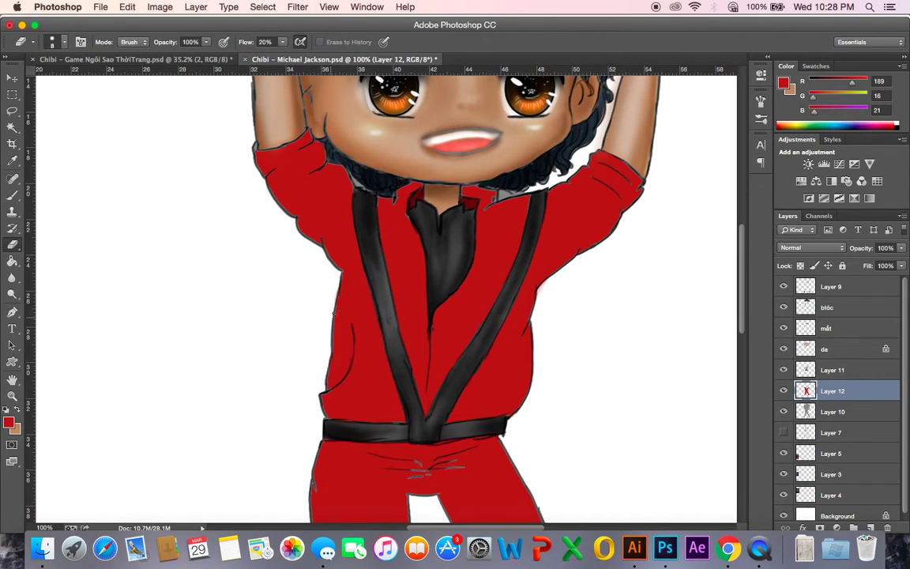
pyautogui.moveTo(464, 391); pyautogui.dragTo(472, 239)
pyautogui.press('b')
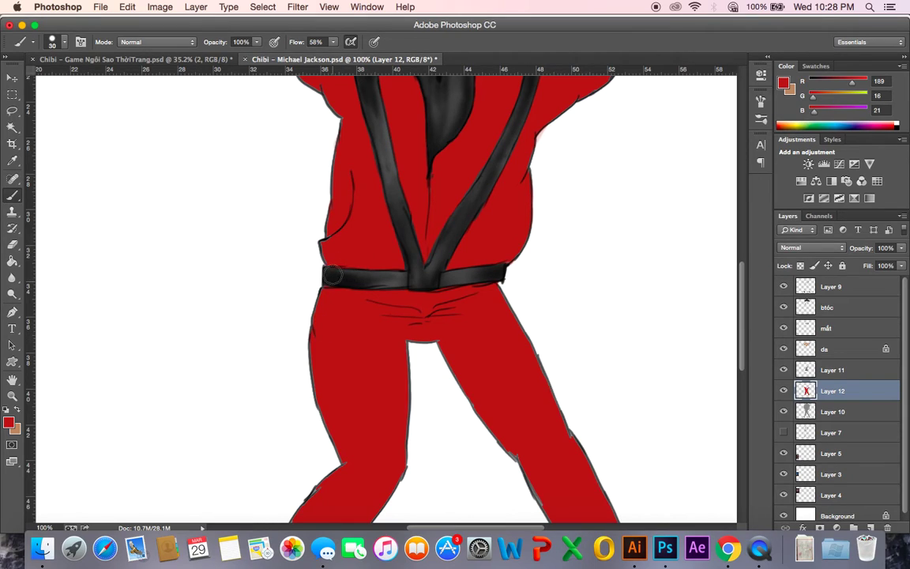
pyautogui.moveTo(468, 342); pyautogui.dragTo(445, 258)
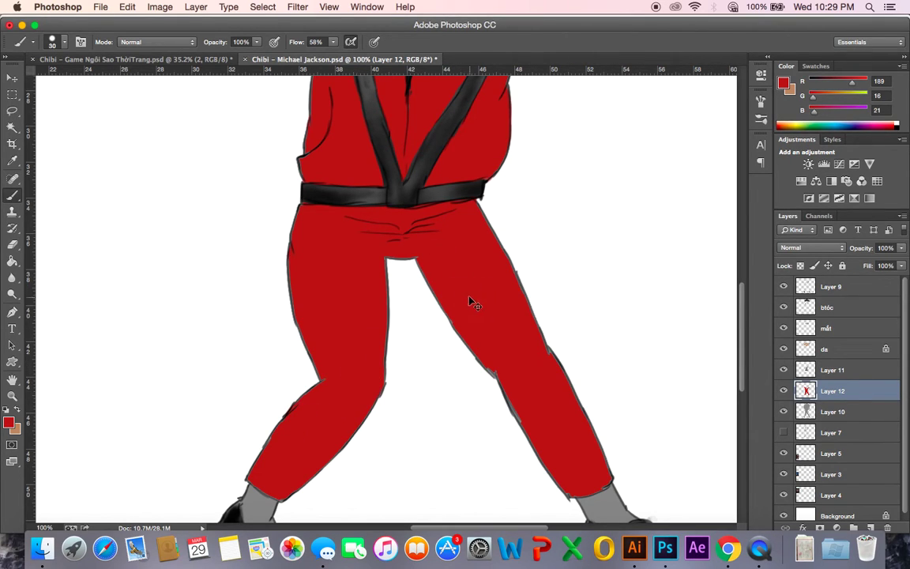
pyautogui.press('super+0')
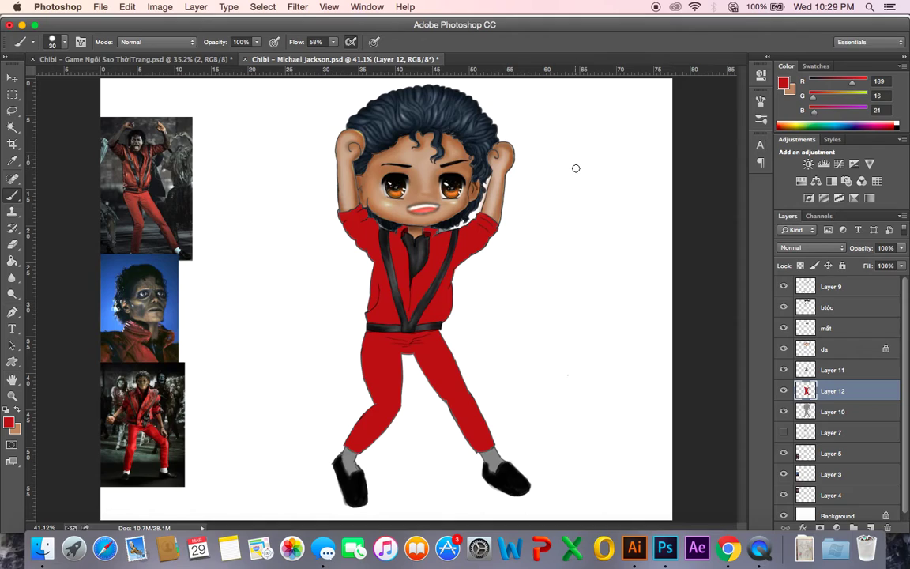
# - Burn soft midtone shadows with a size 70 brush along the sleeve on the viewer's left and down the jacket front
pyautogui.click(12, 294)
pyautogui.click(52, 307)
pyautogui.press(']')
pyautogui.press(']')
pyautogui.press(']')
pyautogui.press(']')
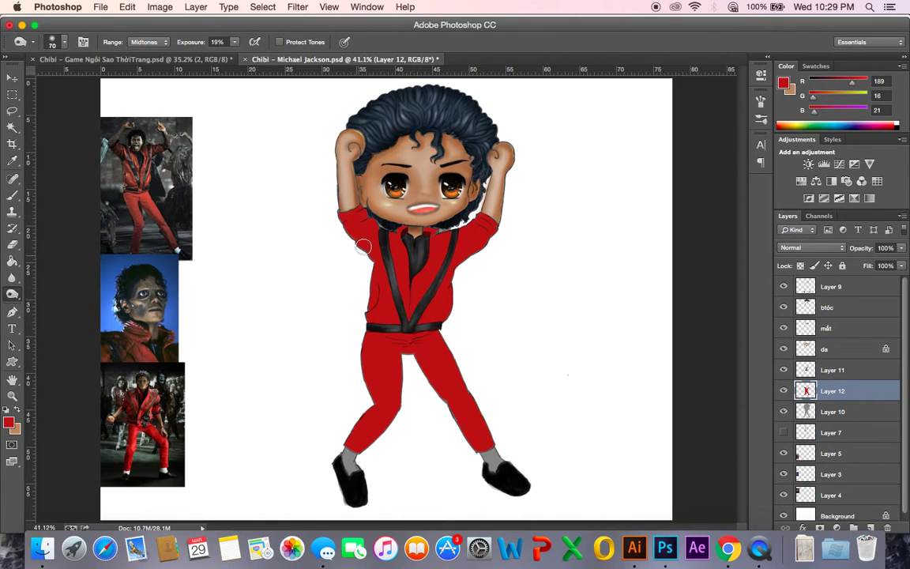
pyautogui.press('[')
pyautogui.press('[')
pyautogui.moveTo(345, 218)
pyautogui.mouseDown()
pyautogui.moveTo(344, 234)
pyautogui.moveTo(360, 253)
pyautogui.moveTo(372, 251)
pyautogui.mouseUp()
pyautogui.moveTo(363, 215)
pyautogui.mouseDown()
pyautogui.moveTo(382, 240)
pyautogui.moveTo(365, 254)
pyautogui.moveTo(373, 257)
pyautogui.moveTo(376, 285)
pyautogui.moveTo(363, 313)
pyautogui.moveTo(376, 285)
pyautogui.moveTo(362, 357)
pyautogui.moveTo(409, 343)
pyautogui.mouseUp()
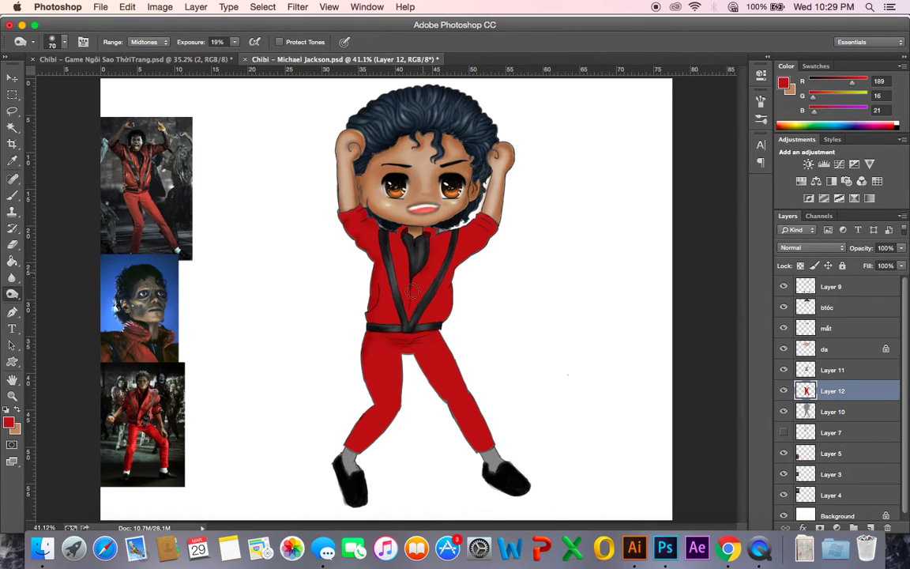
# - Raise the Burn exposure to 57% and darken the red around the belt with a size 30 brush
pyautogui.press('[')
pyautogui.press('[')
pyautogui.click(235, 43)
pyautogui.moveTo(238, 57); pyautogui.dragTo(262, 58)
pyautogui.click(396, 49)
pyautogui.moveTo(435, 333); pyautogui.dragTo(413, 330)
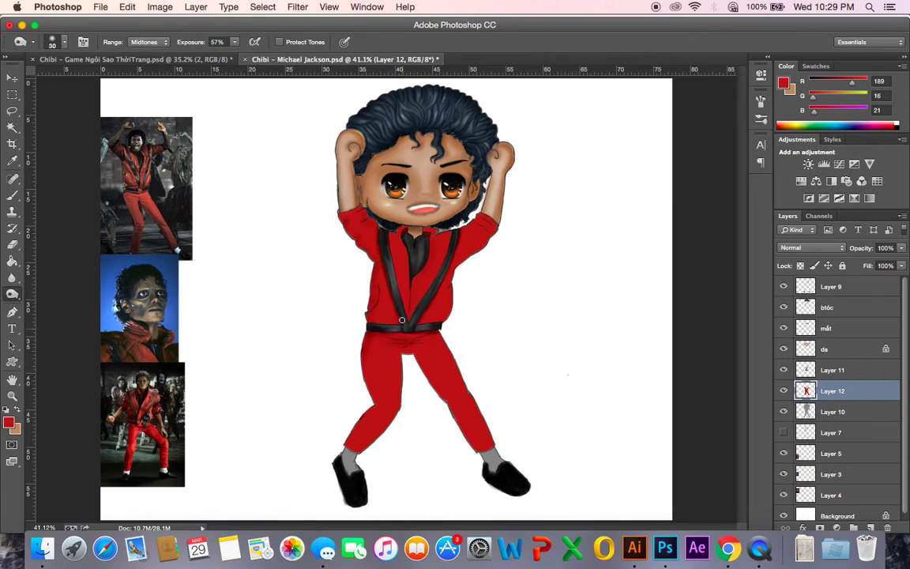
# - Burn shadows on the underside of the sleeve on the viewer's right and around the collar, enlarging the brush to size 60
pyautogui.press(']')
pyautogui.moveTo(494, 229); pyautogui.dragTo(491, 226)
pyautogui.press(']')
pyautogui.press(']')
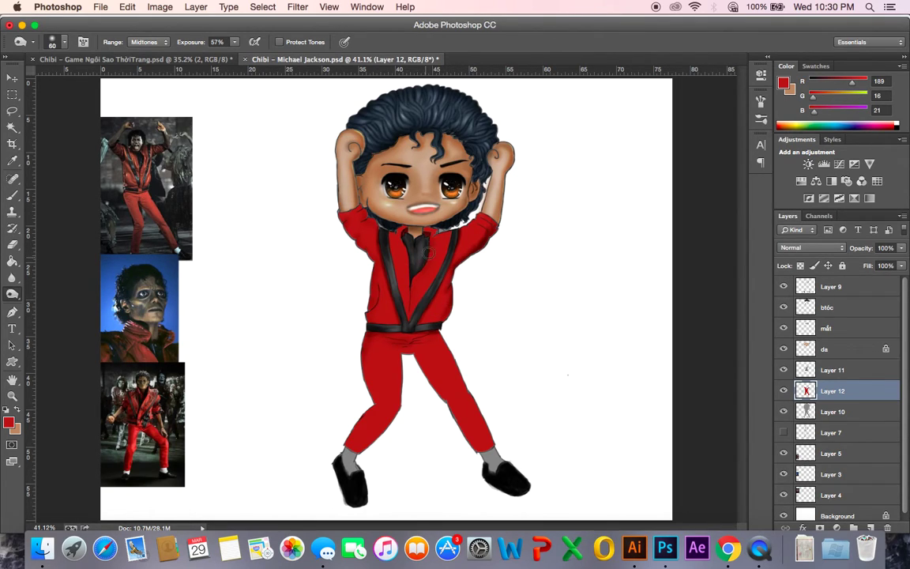
pyautogui.moveTo(405, 232); pyautogui.dragTo(398, 227)
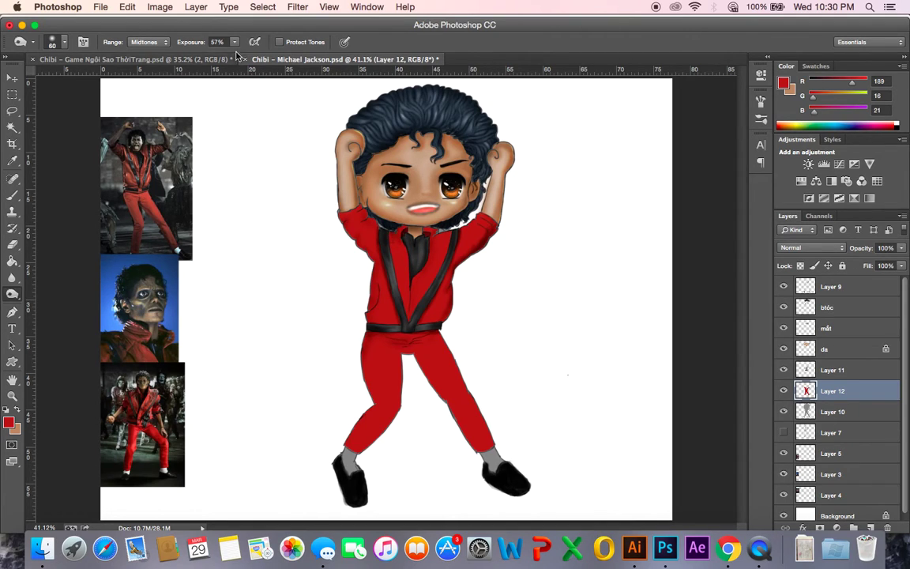
# - Burn the sleeve and the trouser legs' edges with the range set to Highlights, 29% exposure and a size 90 brush
pyautogui.moveTo(235, 46); pyautogui.dragTo(201, 54)
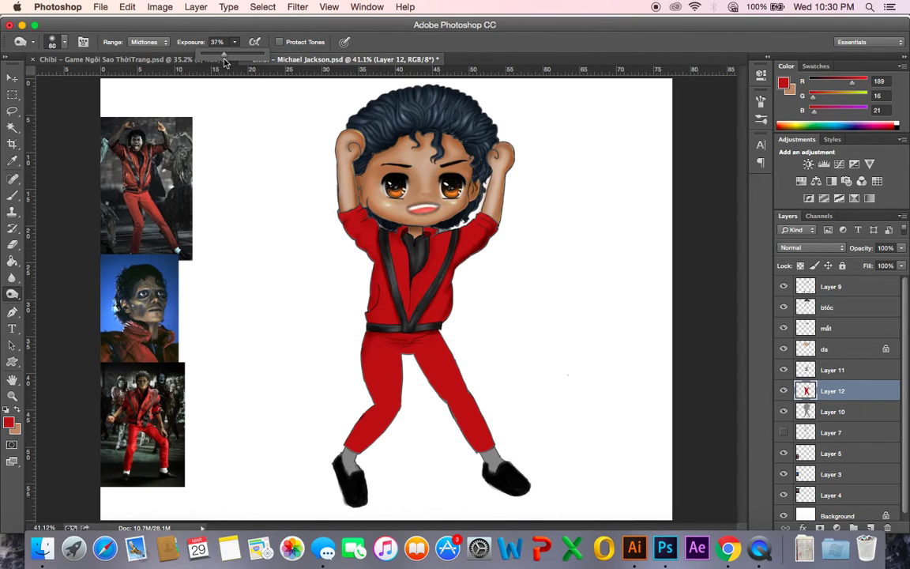
pyautogui.click(153, 41)
pyautogui.click(162, 49)
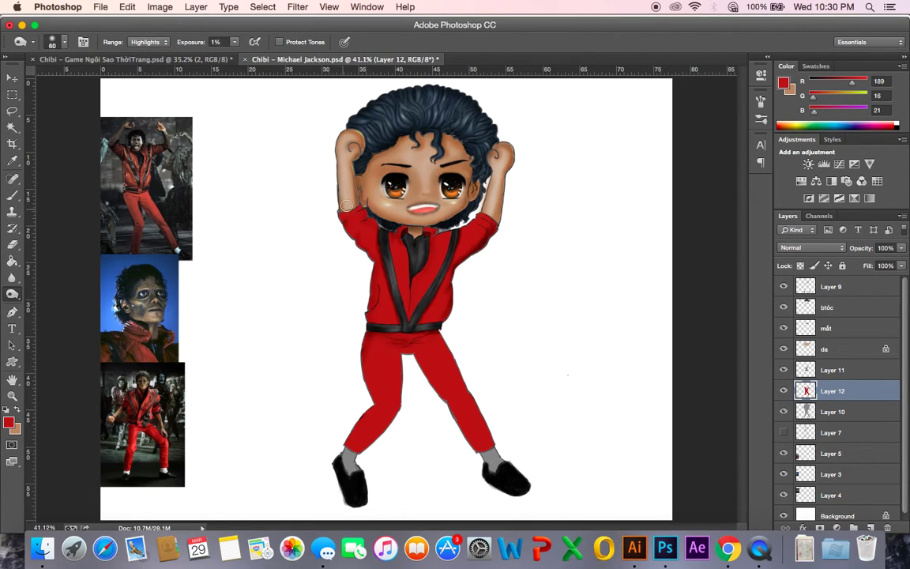
pyautogui.click(233, 43)
pyautogui.moveTo(253, 59); pyautogui.dragTo(256, 59)
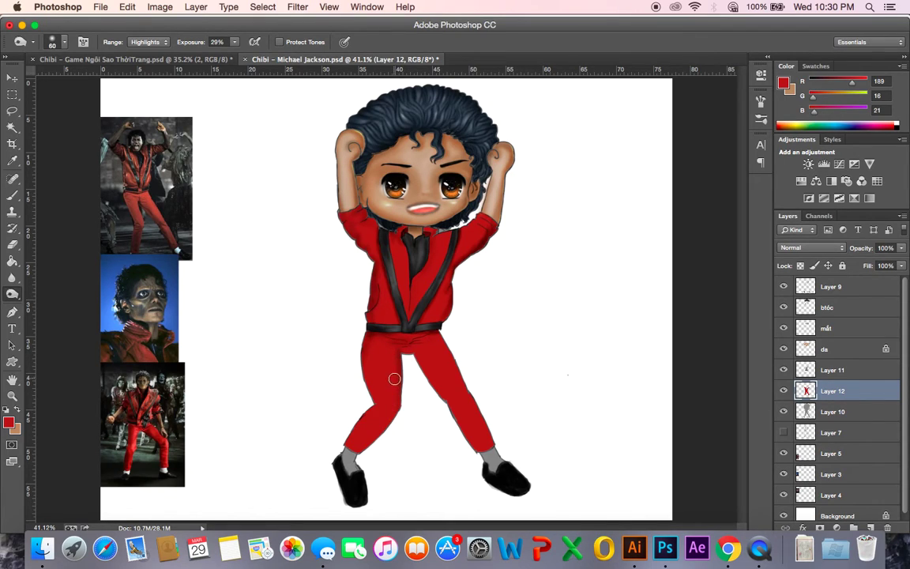
pyautogui.press(']')
pyautogui.press(']')
pyautogui.press(']')
pyautogui.moveTo(409, 352)
pyautogui.mouseDown()
pyautogui.moveTo(385, 343)
pyautogui.moveTo(436, 350)
pyautogui.moveTo(407, 352)
pyautogui.moveTo(390, 341)
pyautogui.moveTo(454, 343)
pyautogui.moveTo(412, 357)
pyautogui.moveTo(485, 465)
pyautogui.moveTo(458, 363)
pyautogui.moveTo(433, 332)
pyautogui.moveTo(489, 418)
pyautogui.moveTo(455, 355)
pyautogui.moveTo(505, 468)
pyautogui.moveTo(452, 409)
pyautogui.mouseUp()
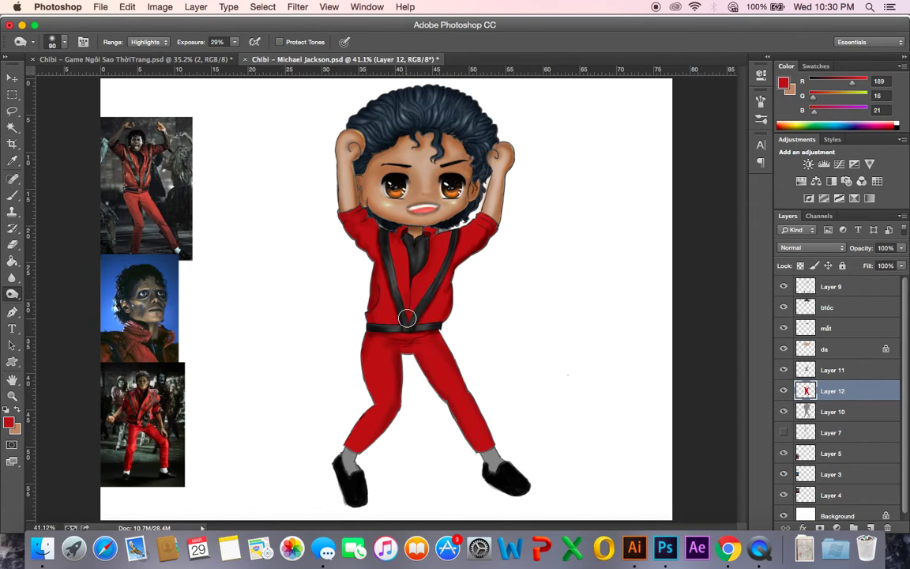
pyautogui.moveTo(479, 238)
pyautogui.mouseDown()
pyautogui.moveTo(466, 230)
pyautogui.moveTo(478, 220)
pyautogui.mouseUp()
pyautogui.moveTo(366, 336)
pyautogui.mouseDown()
pyautogui.moveTo(380, 411)
pyautogui.moveTo(358, 429)
pyautogui.moveTo(375, 403)
pyautogui.moveTo(343, 456)
pyautogui.moveTo(364, 457)
pyautogui.moveTo(379, 408)
pyautogui.moveTo(374, 355)
pyautogui.moveTo(386, 411)
pyautogui.moveTo(347, 442)
pyautogui.moveTo(403, 382)
pyautogui.moveTo(383, 428)
pyautogui.mouseUp()
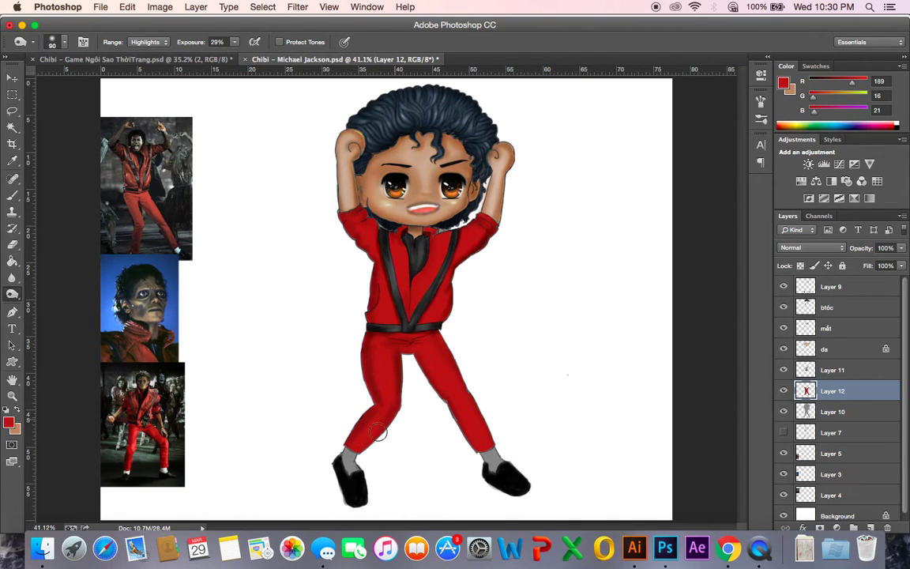
# - Blur the burned shading on the sleeve and trouser legs at 100% strength with an enlarged brush
pyautogui.click(12, 277)
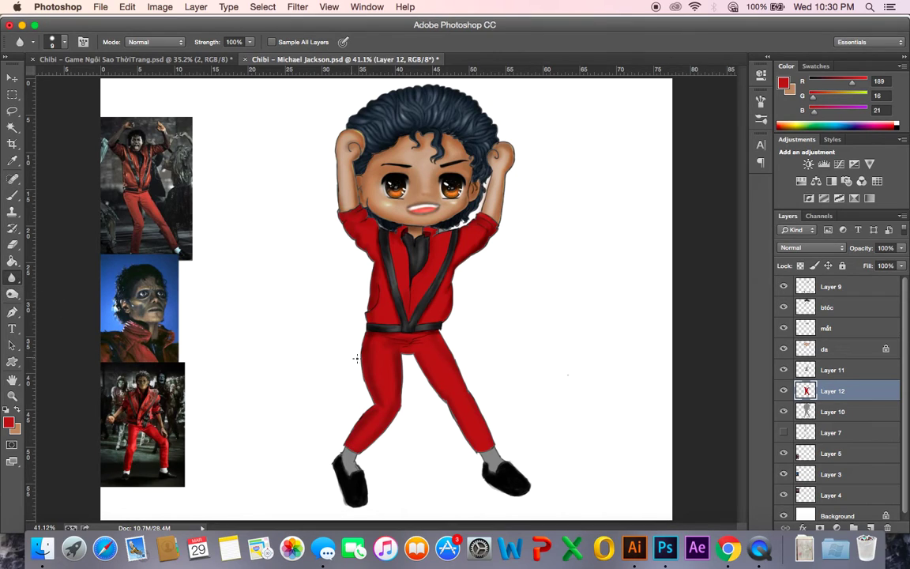
pyautogui.press(']')
pyautogui.press(']')
pyautogui.moveTo(467, 253); pyautogui.dragTo(486, 236)
pyautogui.moveTo(382, 421)
pyautogui.mouseDown()
pyautogui.moveTo(388, 391)
pyautogui.moveTo(441, 349)
pyautogui.mouseUp()
# - Dodge midtone highlights onto the trouser legs and the lower jacket at a higher exposure, and return to the Burn tool
pyautogui.click(12, 294)
pyautogui.click(12, 294)
pyautogui.click(56, 267)
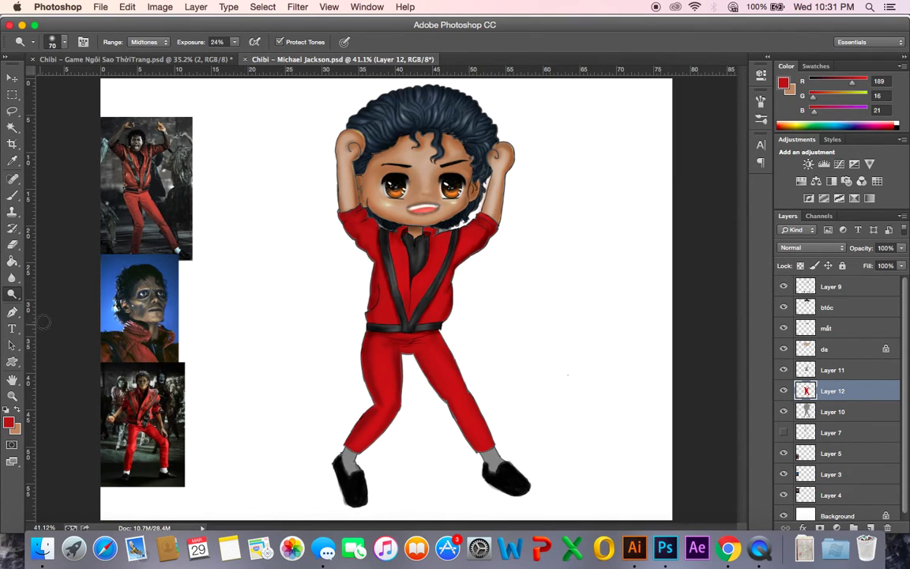
pyautogui.moveTo(235, 42); pyautogui.dragTo(258, 56)
pyautogui.moveTo(380, 382); pyautogui.dragTo(374, 371)
pyautogui.moveTo(439, 313); pyautogui.dragTo(431, 313)
pyautogui.moveTo(13, 294); pyautogui.dragTo(50, 308)
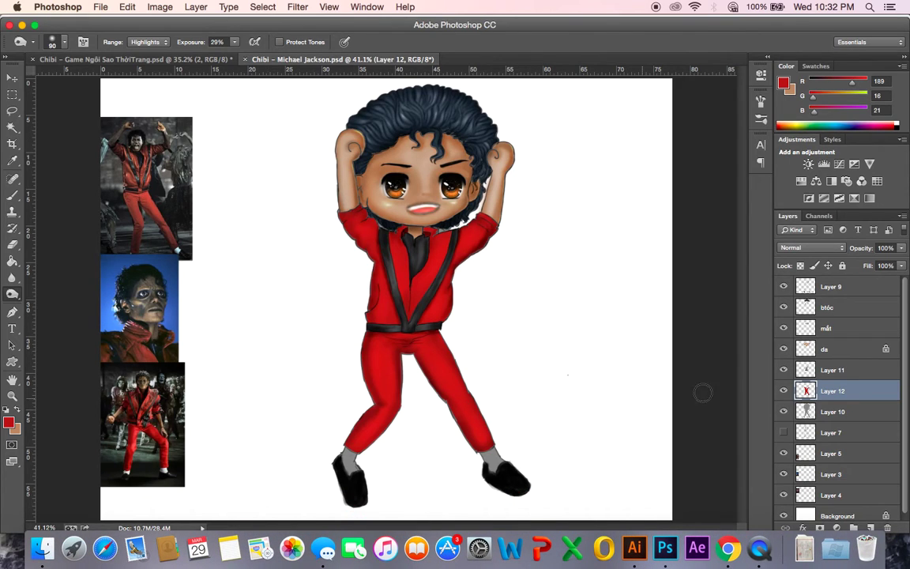
# - Lock Layer 10's transparent pixels and paint both grey socks white with the brush in Color Dodge mode
pyautogui.click(817, 412)
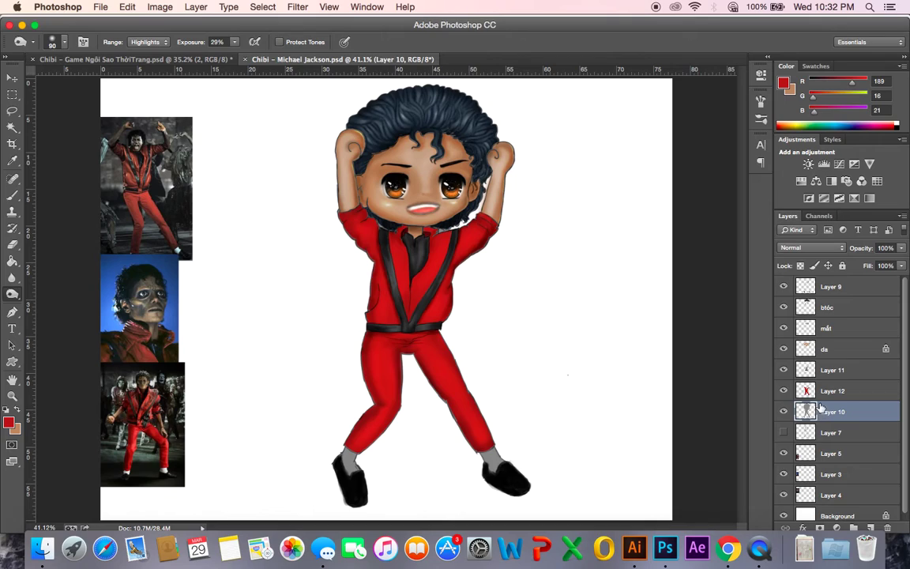
pyautogui.press('/')
pyautogui.press('b')
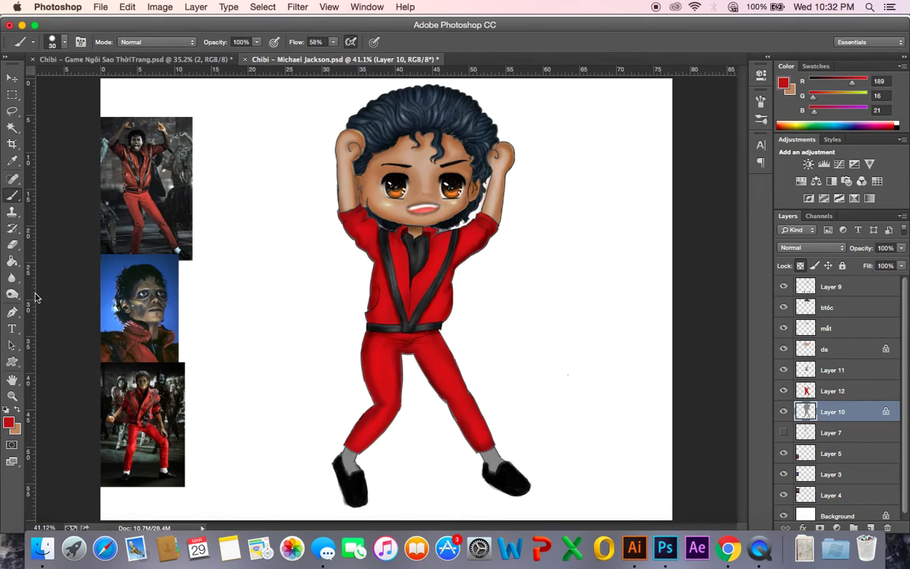
pyautogui.click(171, 43)
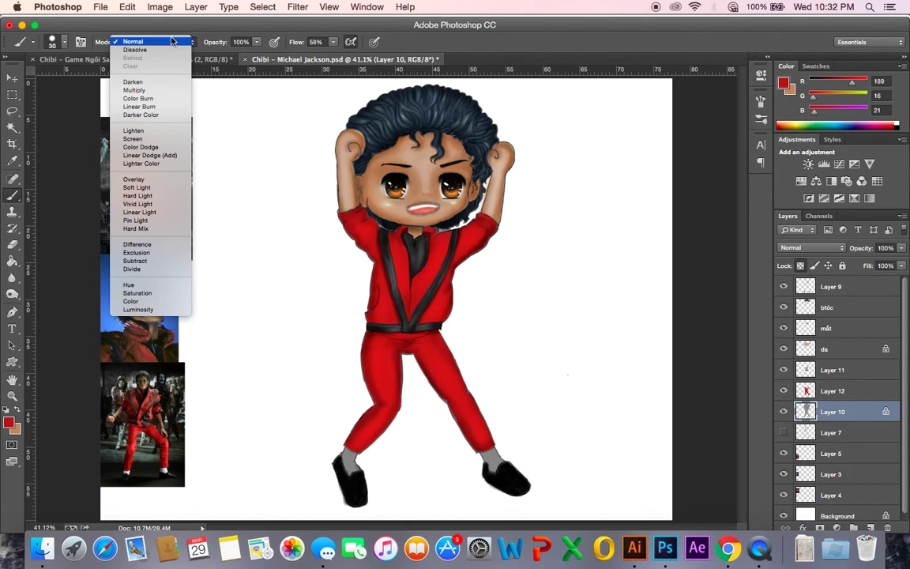
pyautogui.click(163, 147)
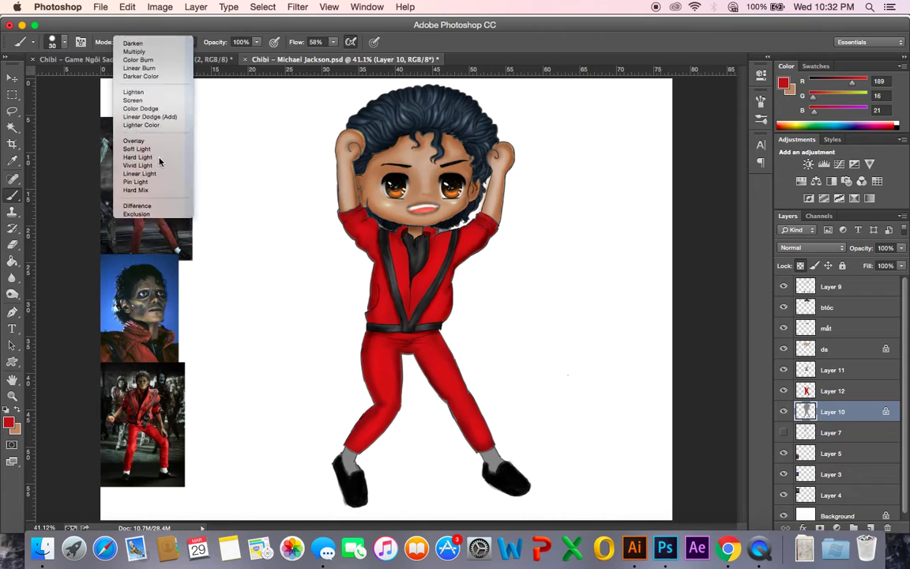
pyautogui.keyDown('alt'); pyautogui.click(306, 324); pyautogui.keyUp('alt')
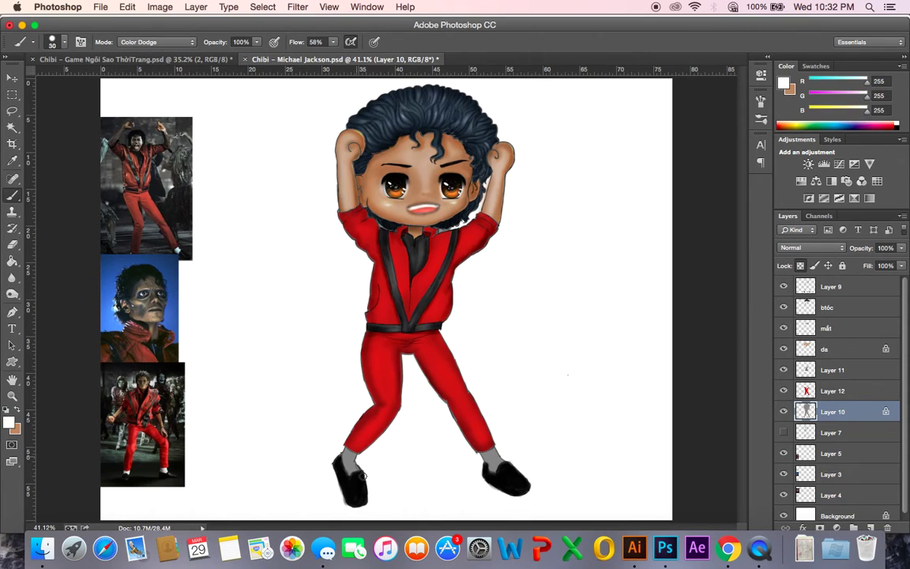
pyautogui.moveTo(346, 455); pyautogui.dragTo(351, 448)
pyautogui.moveTo(485, 457)
pyautogui.mouseDown()
pyautogui.moveTo(491, 451)
pyautogui.moveTo(499, 468)
pyautogui.mouseUp()
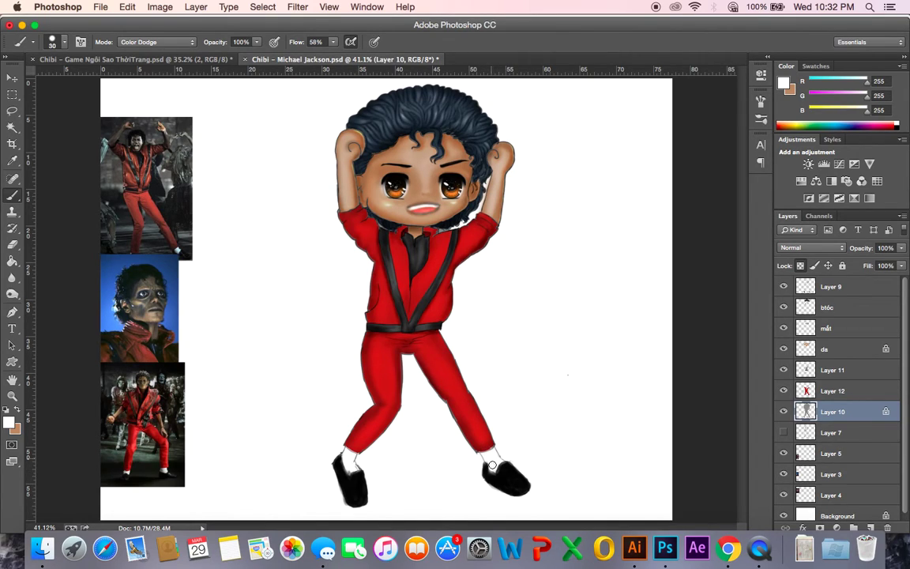
# - Select Layer 12, sample the red from the upper trousers and reset the brush mode to Normal
pyautogui.click(825, 391)
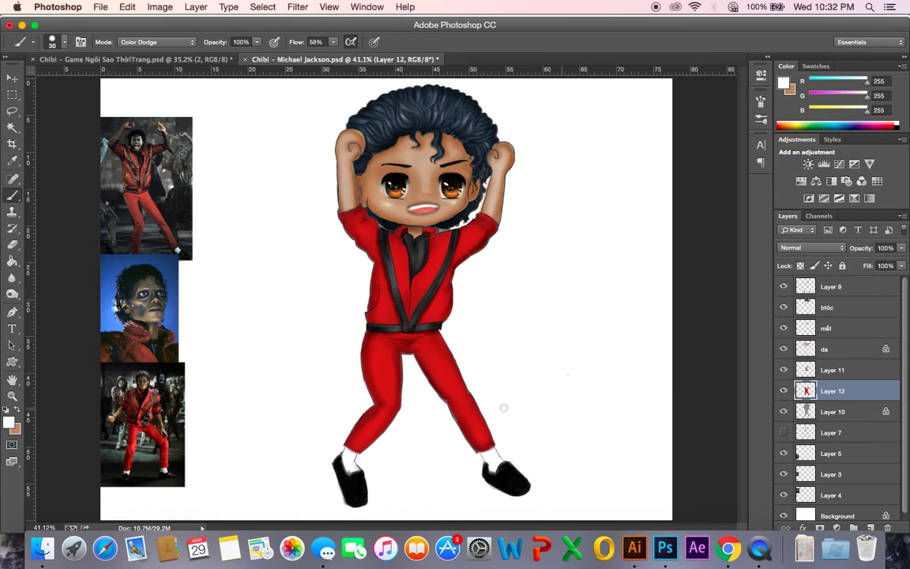
pyautogui.keyDown('alt'); pyautogui.click(414, 353); pyautogui.keyUp('alt')
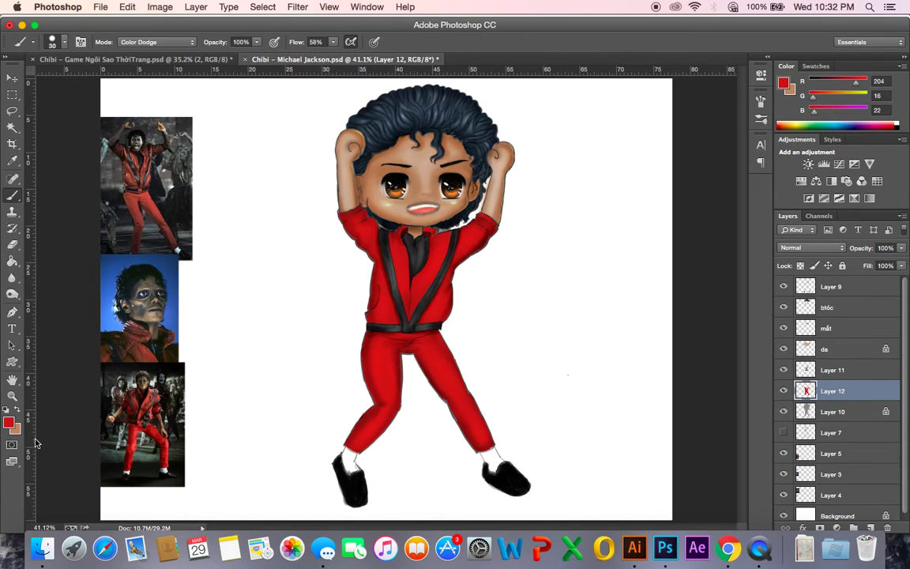
pyautogui.press('super+z')
pyautogui.press('super+z')
pyautogui.press('super+z')
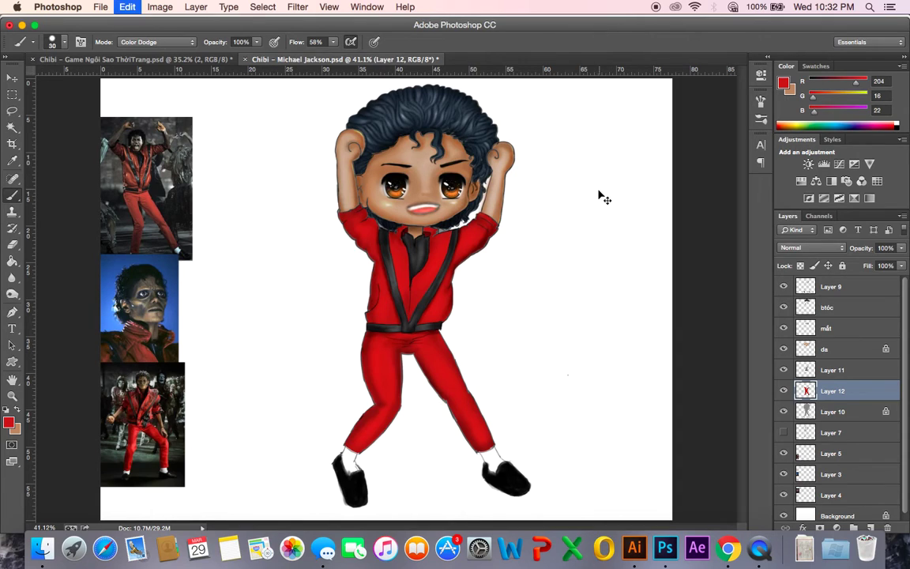
pyautogui.click(150, 42)
pyautogui.click(150, 11)
# - Touch up the trouser legs' edges on Layer 12 with a size 9 brush in sampled dark red, and save the document
pyautogui.press('super+equal')
pyautogui.press('super+equal')
pyautogui.moveTo(582, 398); pyautogui.dragTo(542, 351)
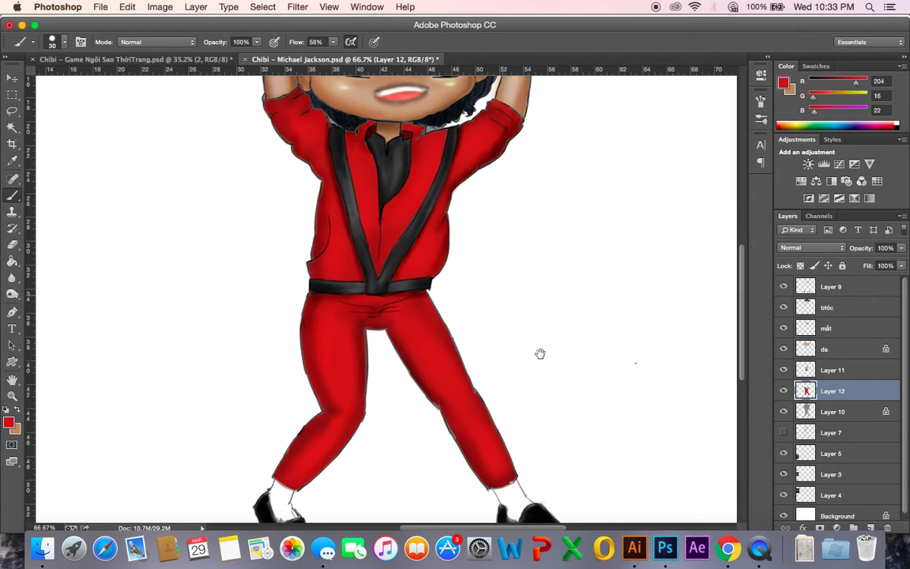
pyautogui.press('[')
pyautogui.press('[')
pyautogui.press('[')
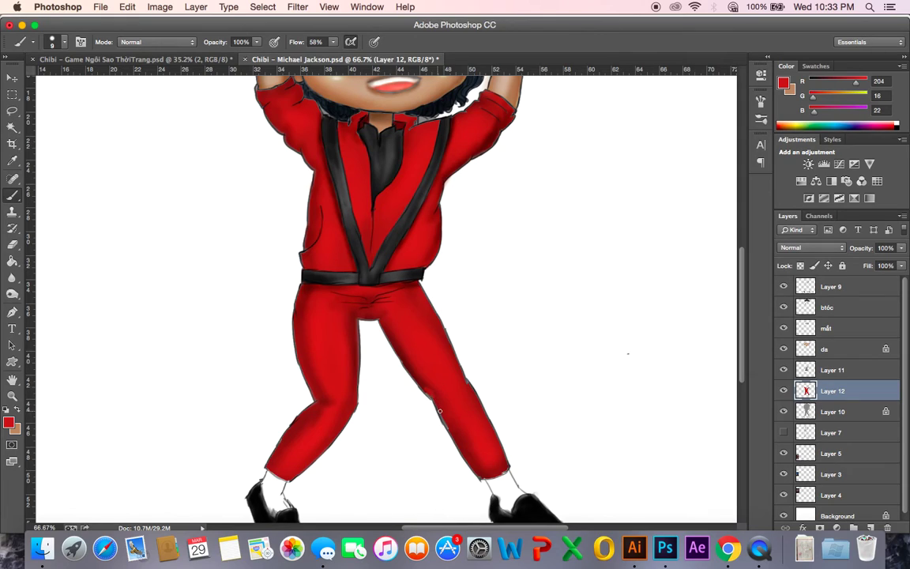
pyautogui.press('super+z')
pyautogui.keyDown('alt'); pyautogui.click(428, 385); pyautogui.keyUp('alt')
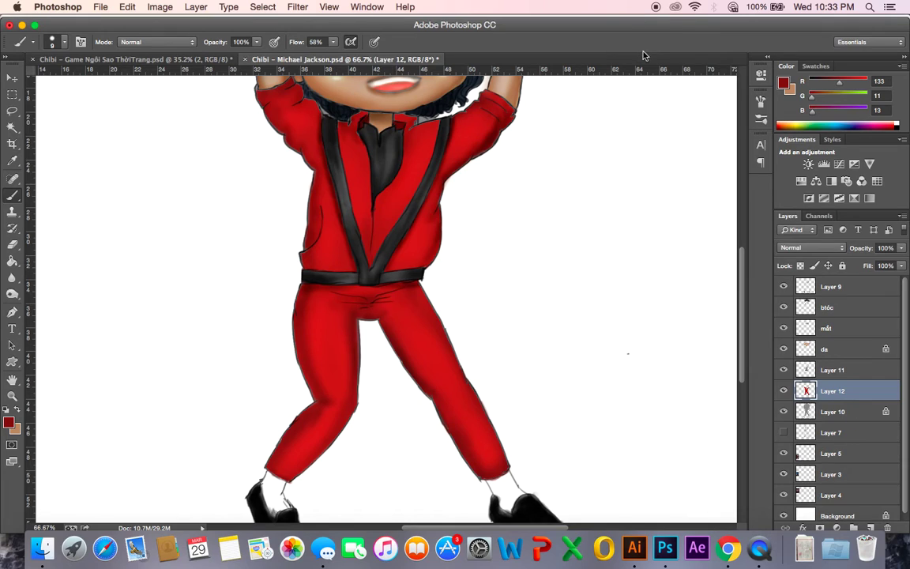
pyautogui.press('l')
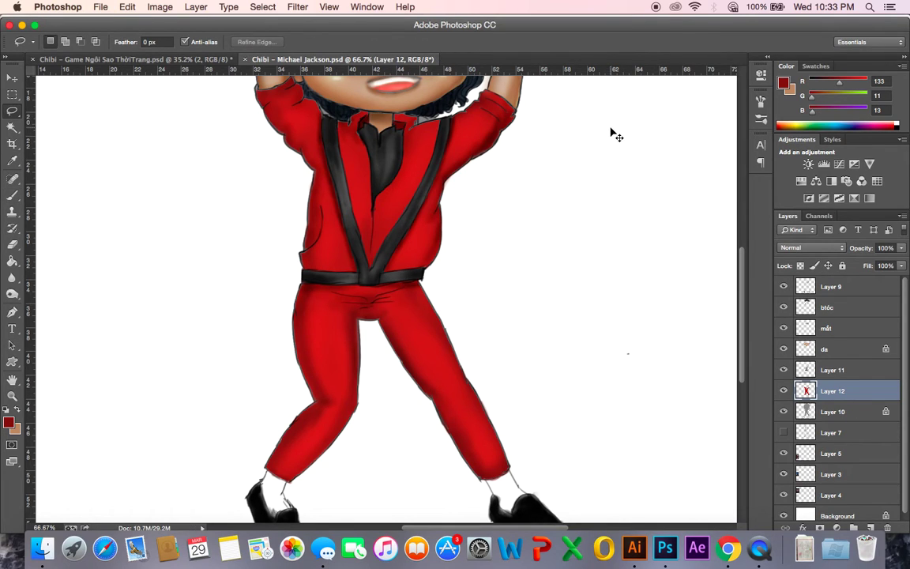
# - Check Layer 9 by toggling its visibility, and merge the layers from btóc down to Layer 12 into one
pyautogui.scroll(-3, 614, 134)
pyautogui.click(824, 289)
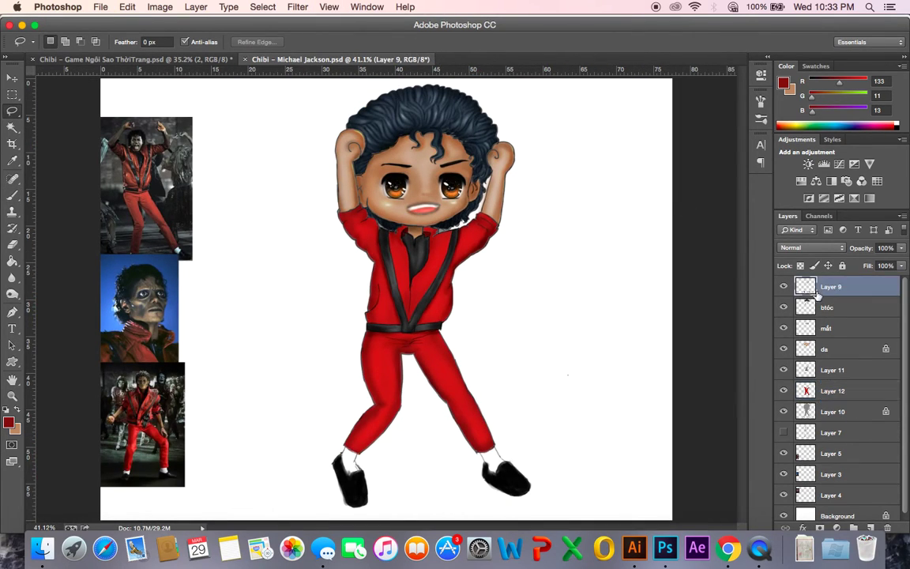
pyautogui.click(783, 287)
pyautogui.click(783, 287)
pyautogui.moveTo(901, 248)
pyautogui.mouseDown()
pyautogui.moveTo(904, 263)
pyautogui.moveTo(886, 264)
pyautogui.moveTo(903, 264)
pyautogui.mouseUp()
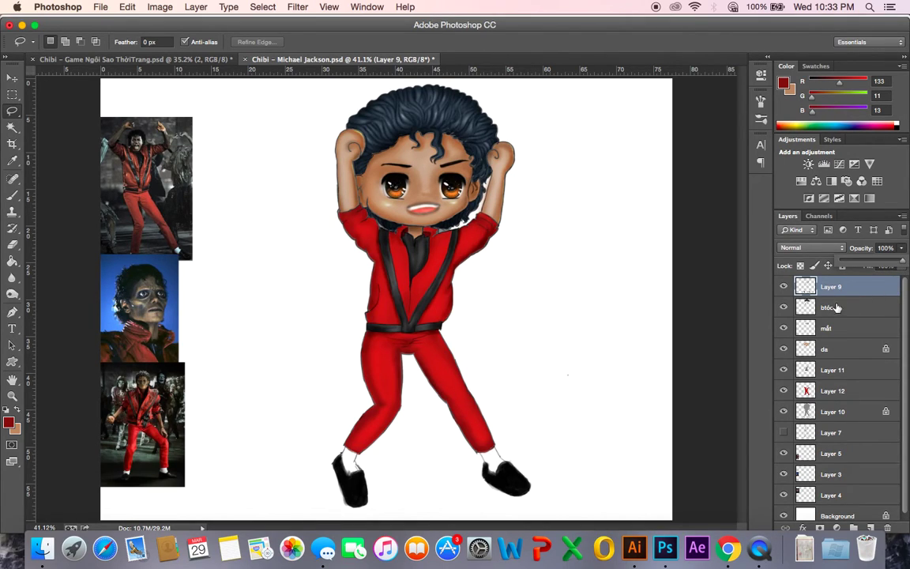
pyautogui.click(839, 307)
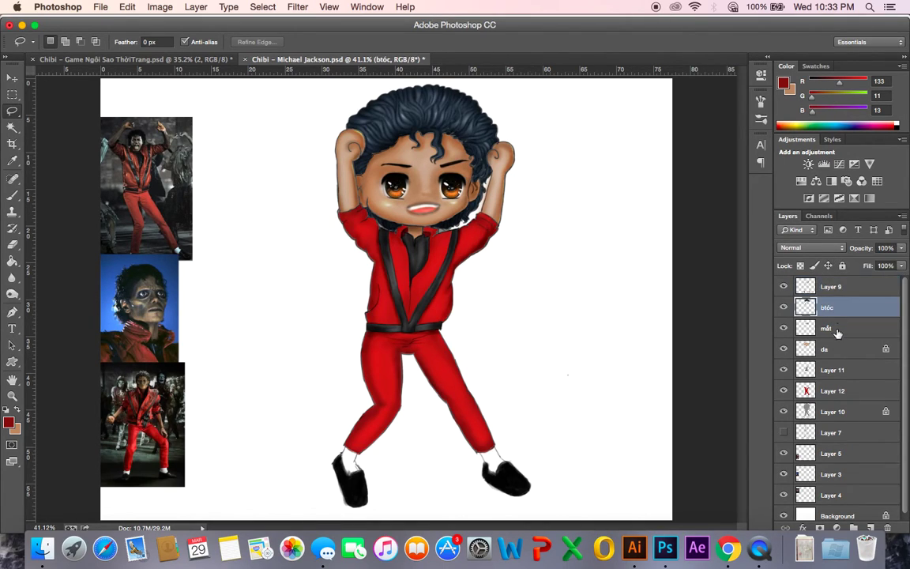
pyautogui.keyDown('shift'); pyautogui.click(837, 399); pyautogui.keyUp('shift')
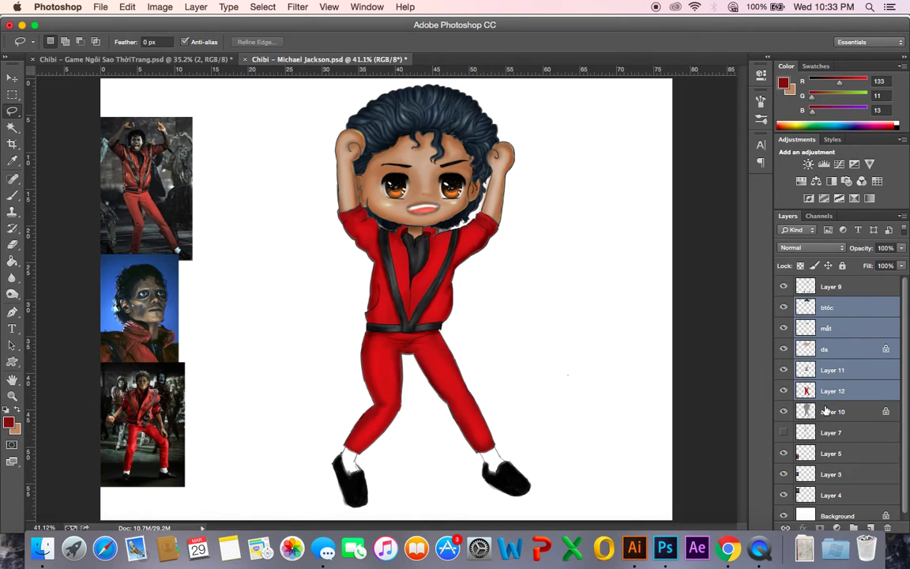
pyautogui.press('super+e')
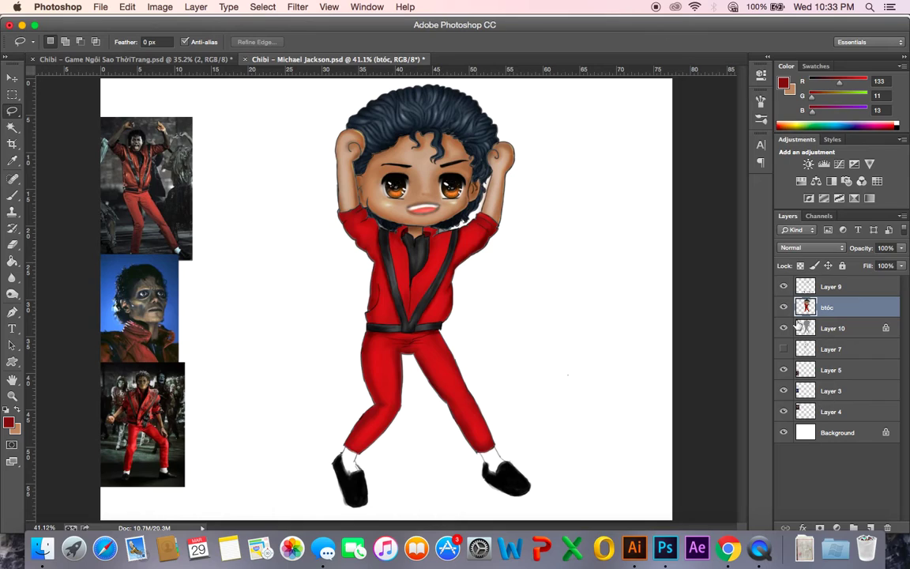
# - Apply Levels to Layer 10 with midtones at 0.01 and the white input level at 10
pyautogui.click(783, 308)
pyautogui.click(784, 307)
pyautogui.click(816, 327)
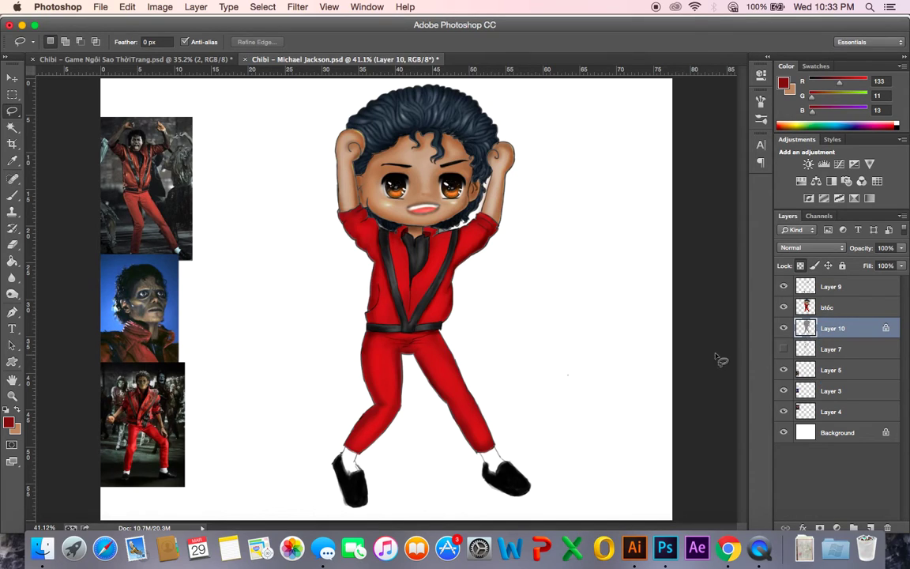
pyautogui.press('super+l')
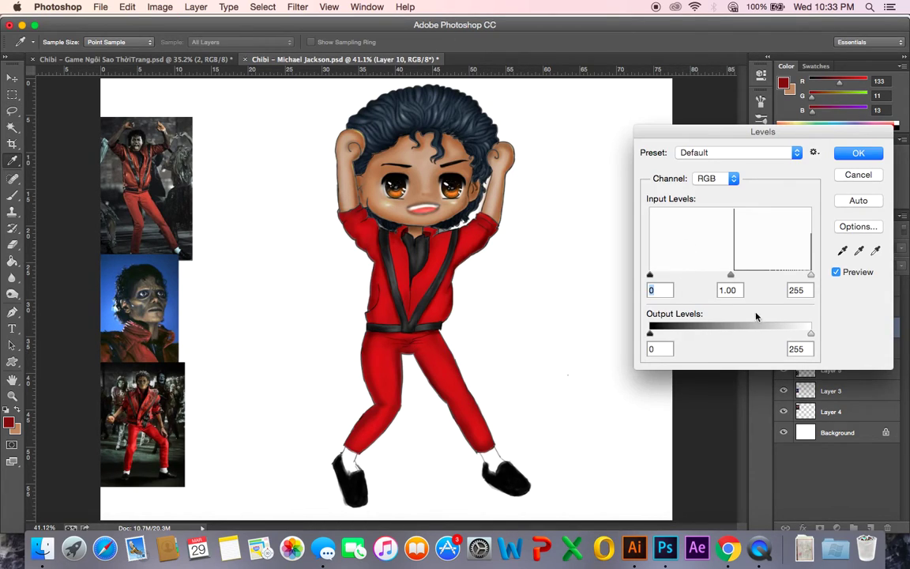
pyautogui.moveTo(731, 275); pyautogui.dragTo(822, 273)
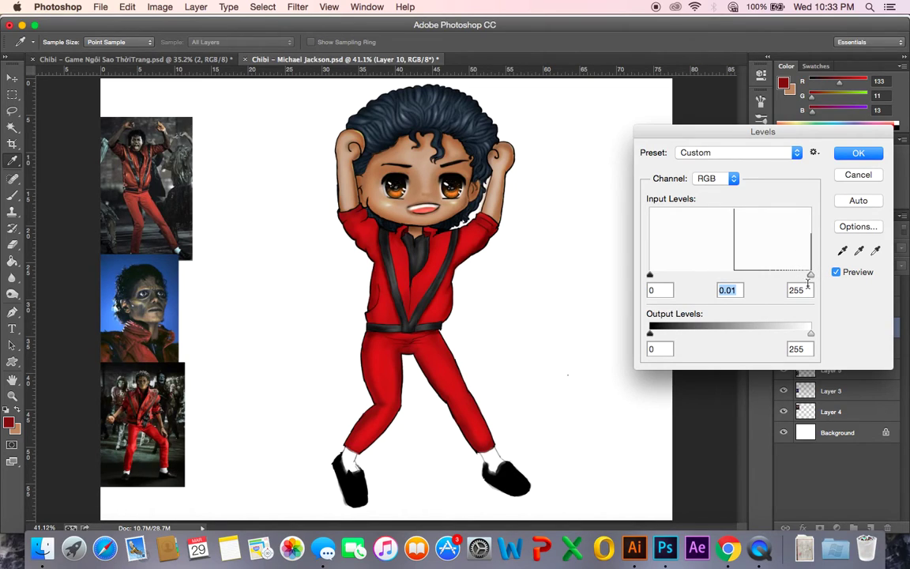
pyautogui.moveTo(811, 276); pyautogui.dragTo(650, 274)
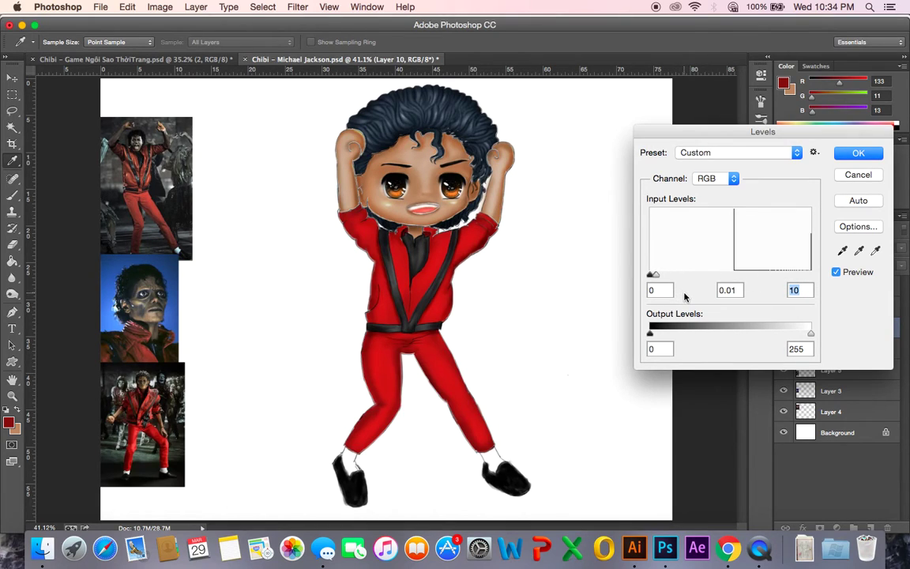
pyautogui.click(854, 161)
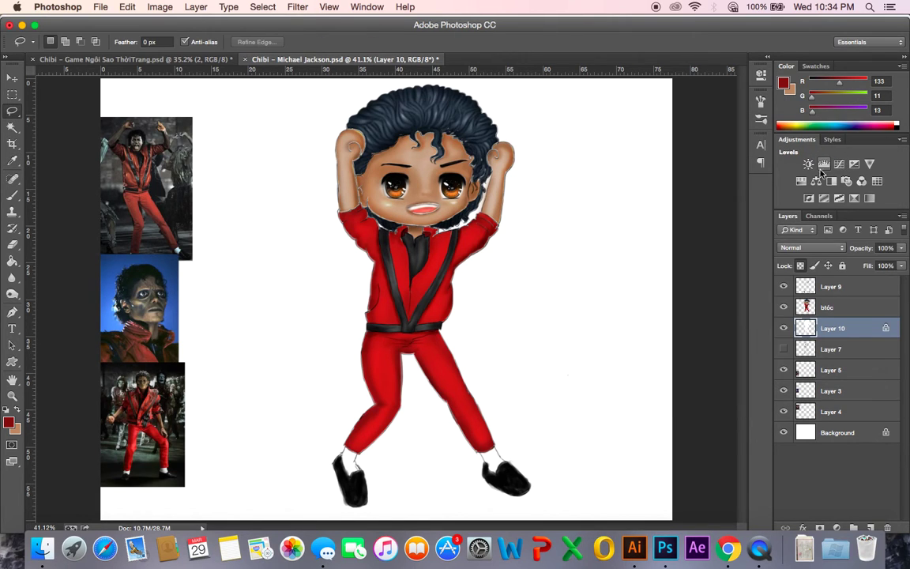
# - Unlock Layer 10's transparent pixels and erase the patch between the hair and the raised sleeve's shoulder with a size 5 eraser
pyautogui.press('e')
pyautogui.press('super+equal')
pyautogui.press('super+equal')
pyautogui.press('super+equal')
pyautogui.press('super+equal')
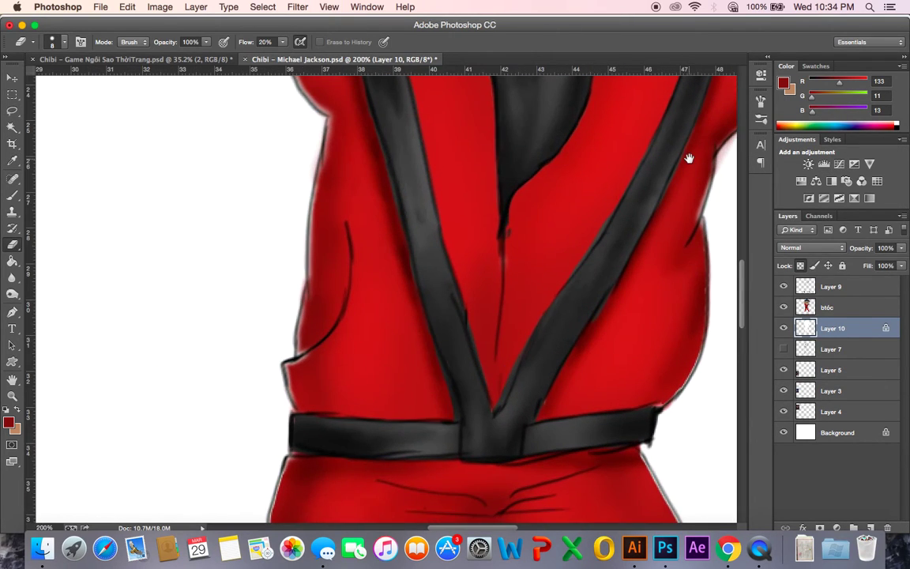
pyautogui.moveTo(433, 350); pyautogui.dragTo(435, 515)
pyautogui.scroll(3, 436, 247)
pyautogui.press('super+r')
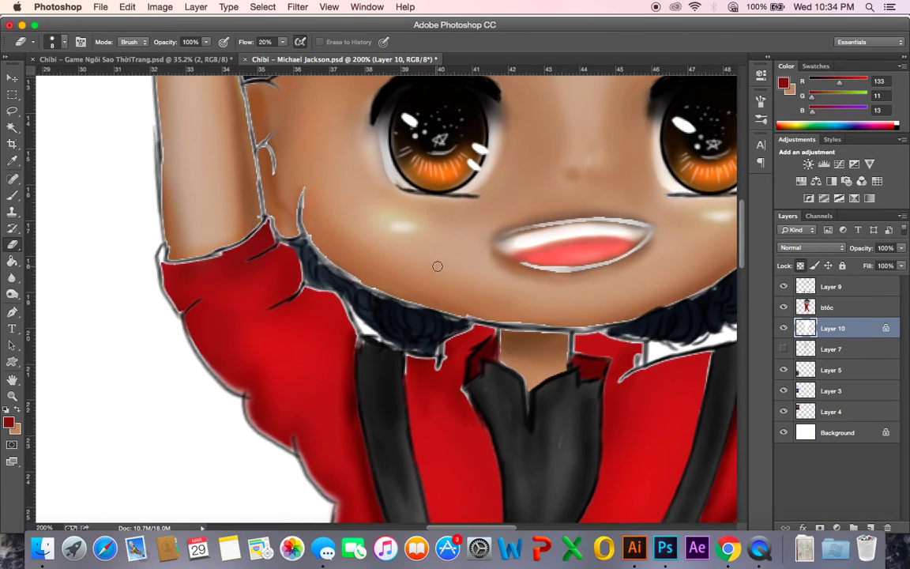
pyautogui.press('[')
pyautogui.click(802, 267)
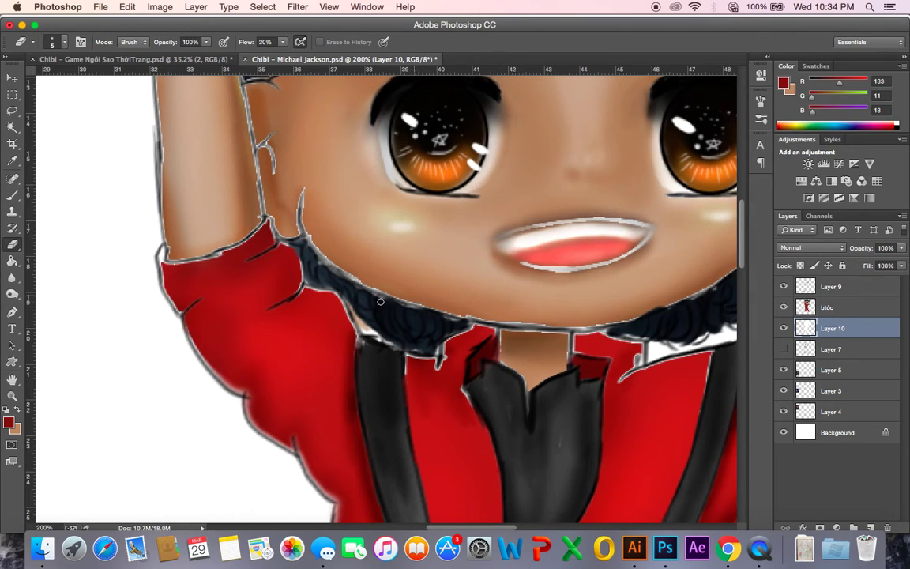
pyautogui.moveTo(351, 311)
pyautogui.mouseDown()
pyautogui.moveTo(346, 303)
pyautogui.moveTo(403, 350)
pyautogui.mouseUp()
# - Try to darken Layer 10's pale outlines with Levels midtones at 0.01
pyautogui.press('super+l')
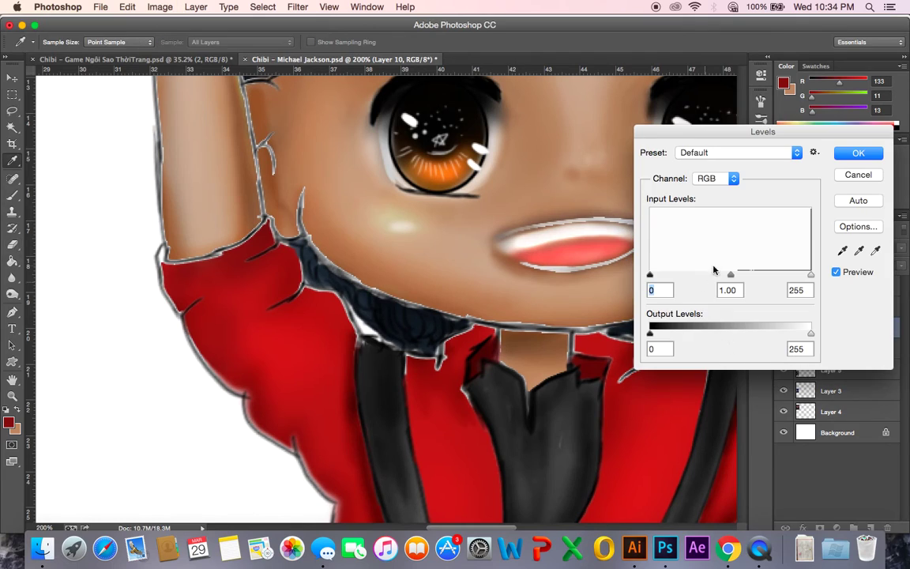
pyautogui.moveTo(740, 275); pyautogui.dragTo(794, 287)
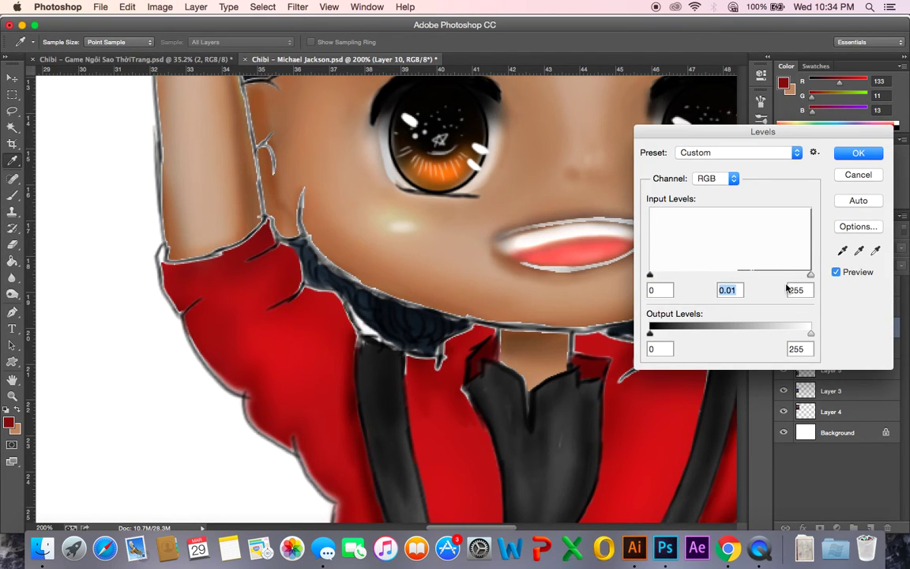
pyautogui.click(858, 152)
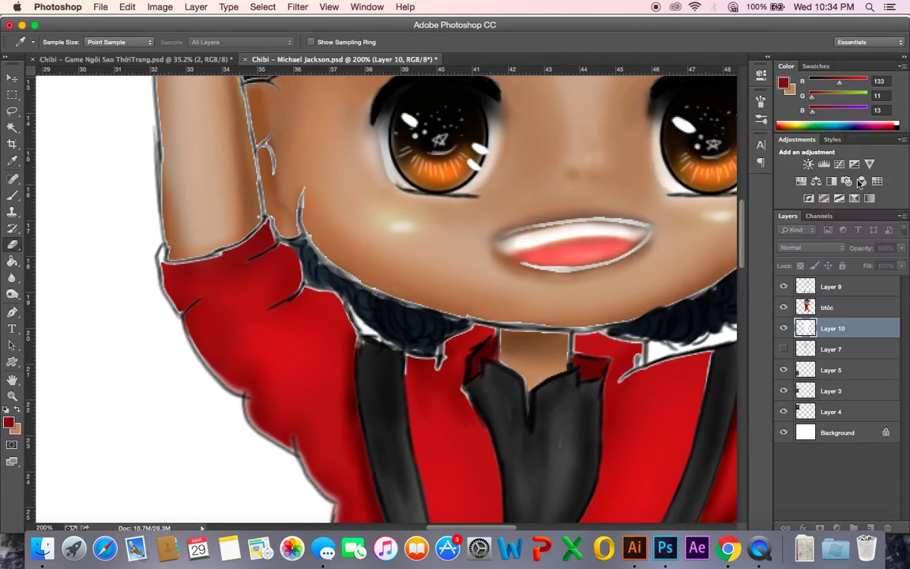
pyautogui.press('e')
pyautogui.press('super+l')
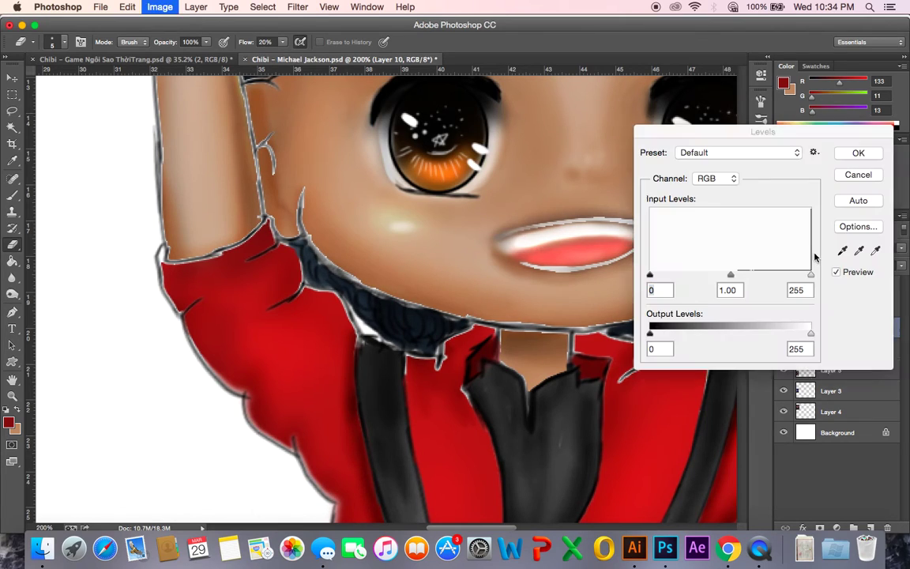
pyautogui.moveTo(731, 275); pyautogui.dragTo(797, 286)
pyautogui.click(863, 178)
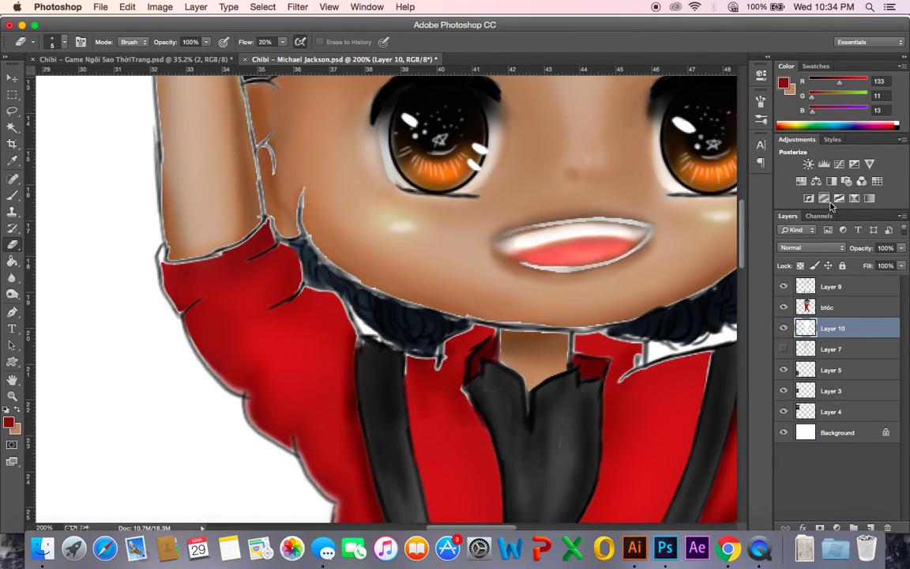
pyautogui.click(784, 308)
pyautogui.click(784, 308)
pyautogui.press('super+l')
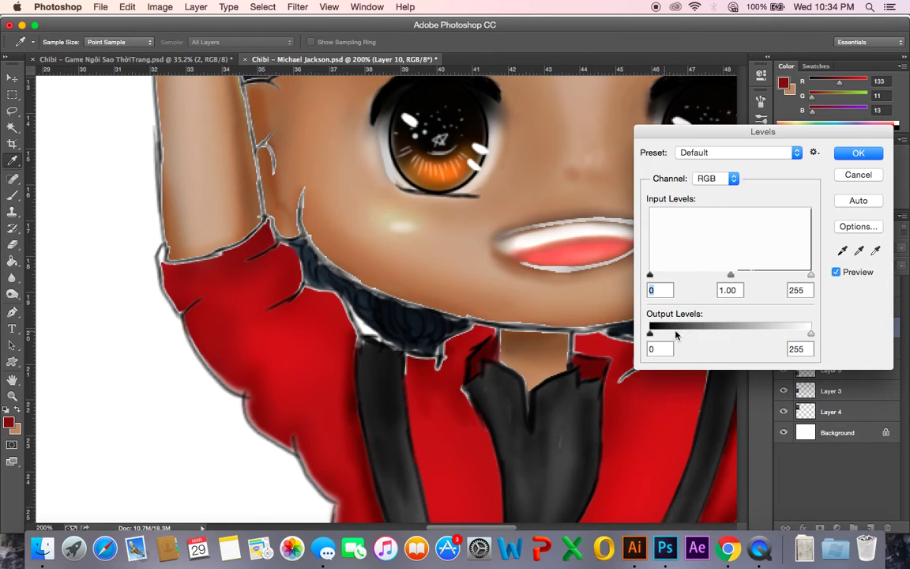
pyautogui.moveTo(734, 276); pyautogui.dragTo(814, 287)
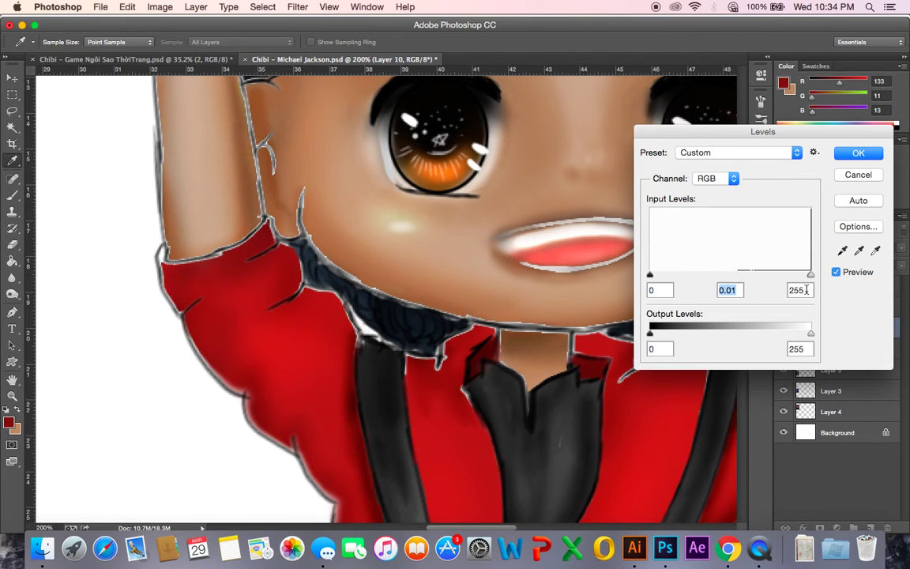
pyautogui.click(857, 176)
pyautogui.press('e')
pyautogui.press('super+0')
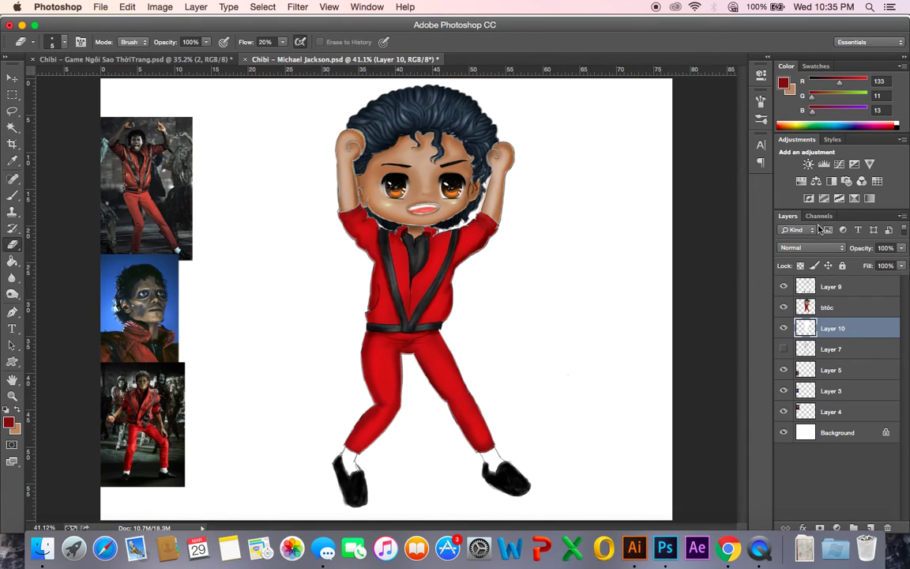
# - Check the merged btóc layer's visibility and undo the Levels and eraser edits on Layer 10 back to the layer merge
pyautogui.click(784, 308)
pyautogui.click(784, 307)
pyautogui.press('alt+super+z')
pyautogui.press('alt+super+z')
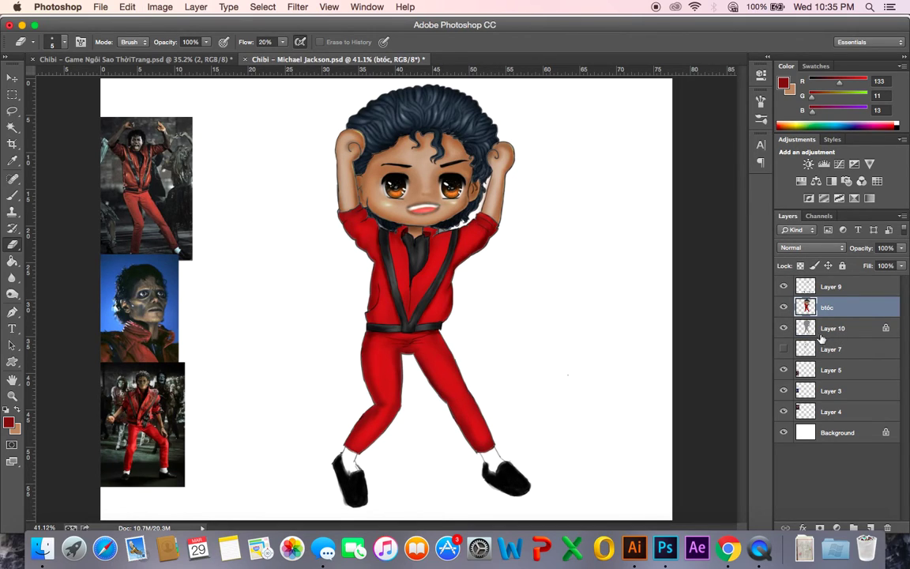
# - Unlock the transparent pixels of Layer 10 and erase its grey patch between the hair and the shoulder with the size 5 eraser
pyautogui.click(846, 328)
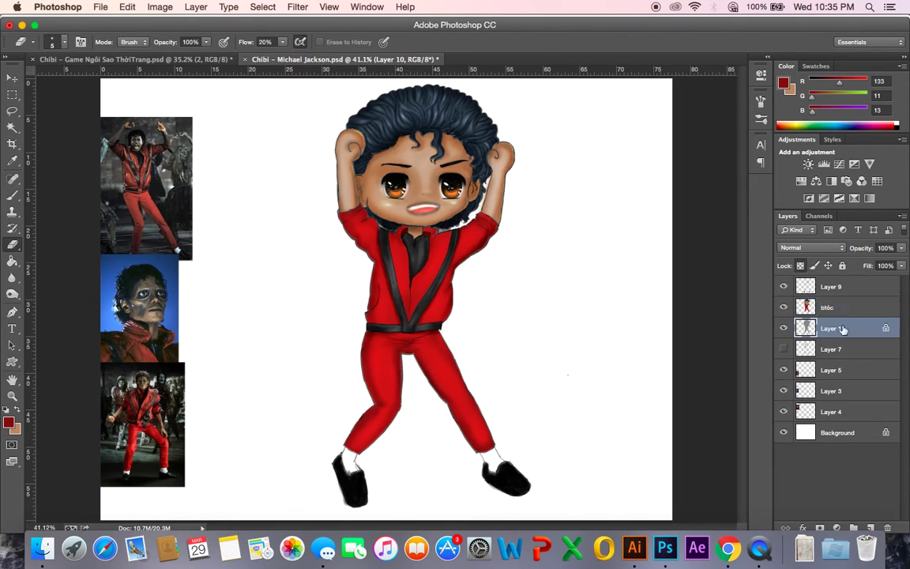
pyautogui.click(800, 267)
pyautogui.click(800, 267)
pyautogui.press('super+plus')
pyautogui.press('super+plus')
pyautogui.press('super+plus')
pyautogui.press('super+plus')
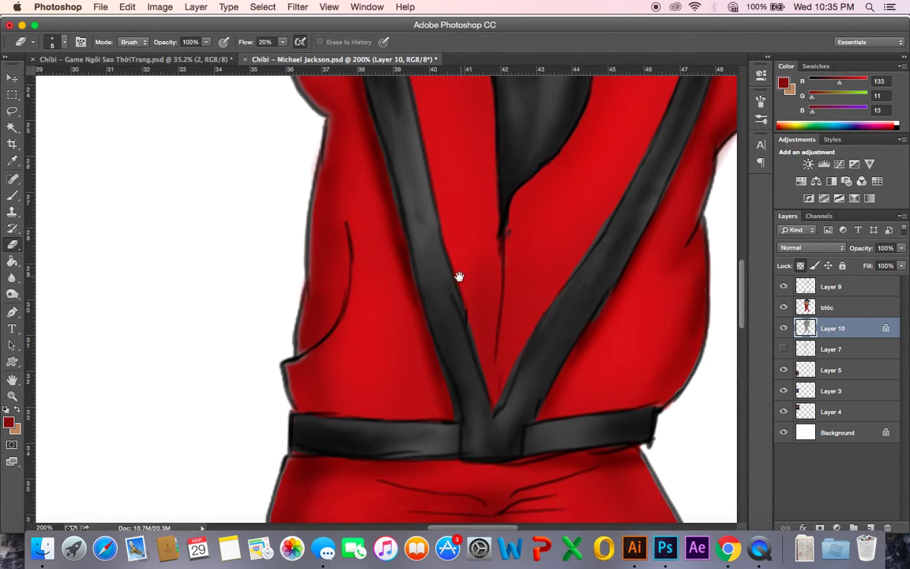
pyautogui.scroll(10, 461, 285)
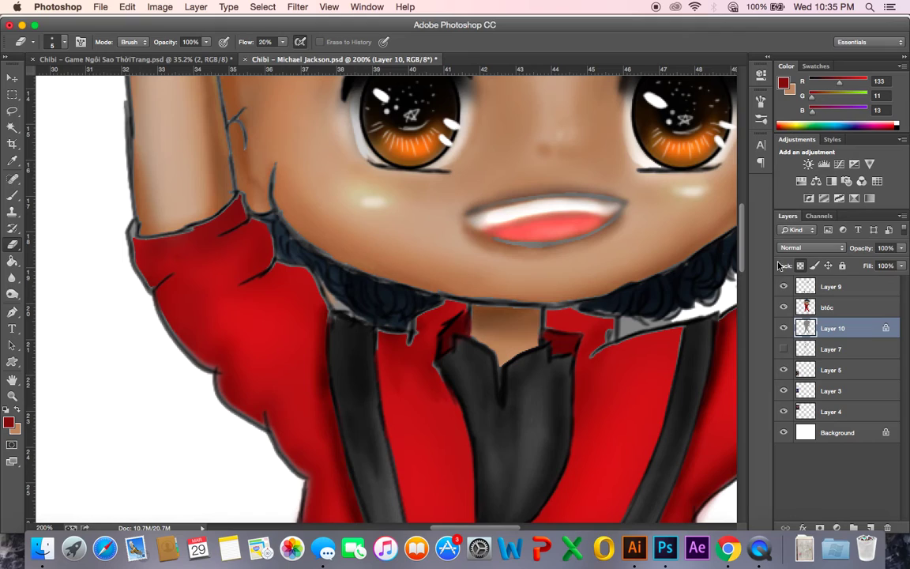
pyautogui.click(799, 268)
pyautogui.moveTo(321, 283)
pyautogui.mouseDown()
pyautogui.moveTo(344, 308)
pyautogui.moveTo(339, 302)
pyautogui.mouseUp()
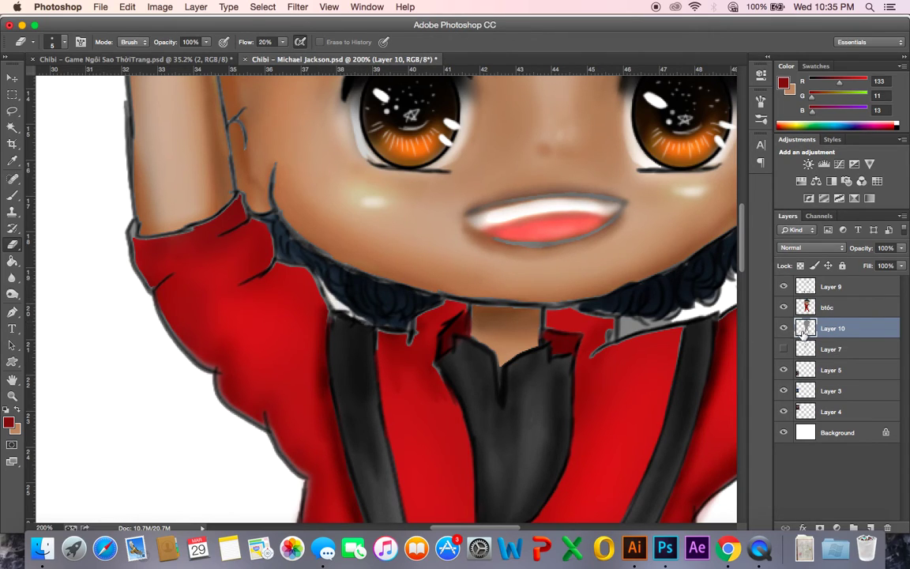
# - Turn Layer 10's grey outlines black with a Levels adjustment, setting the midtones to 0.01
pyautogui.press('super+l')
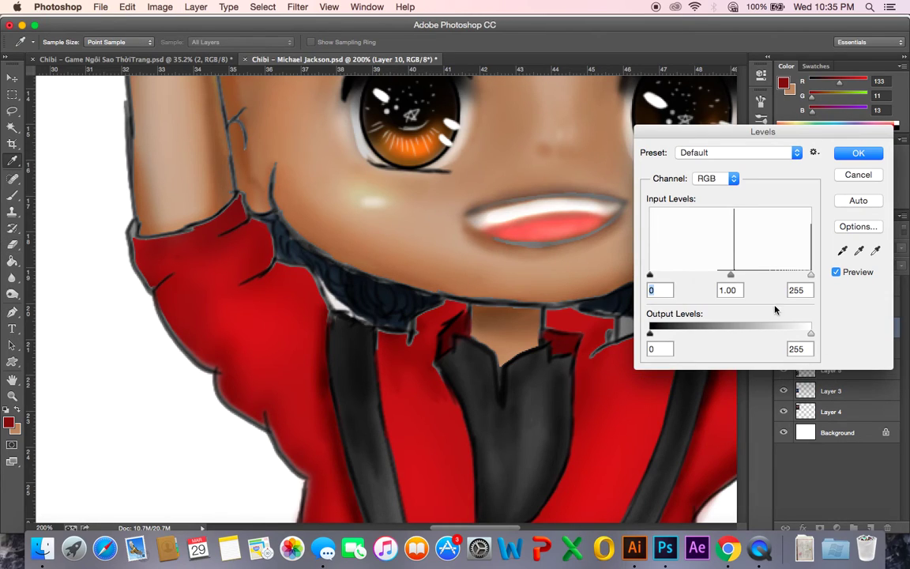
pyautogui.moveTo(731, 278); pyautogui.dragTo(812, 277)
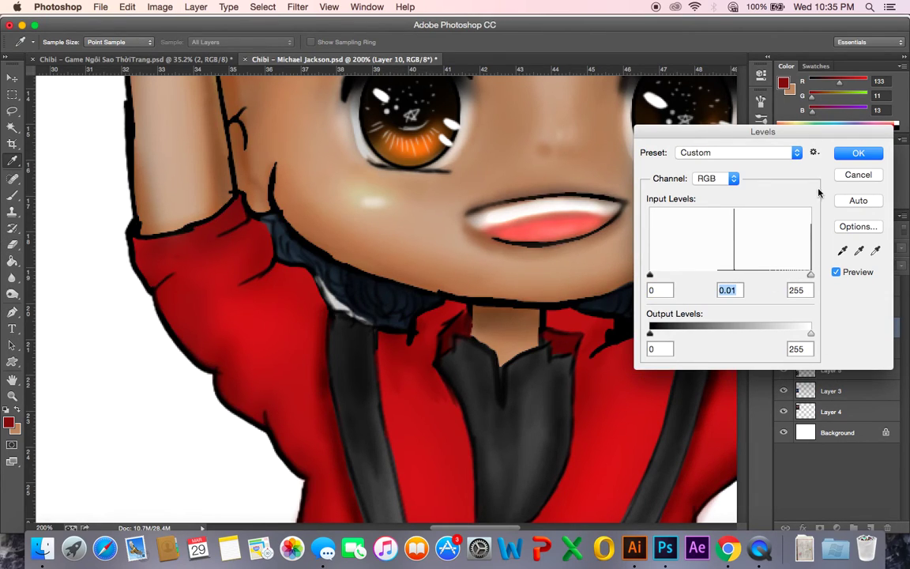
pyautogui.click(858, 152)
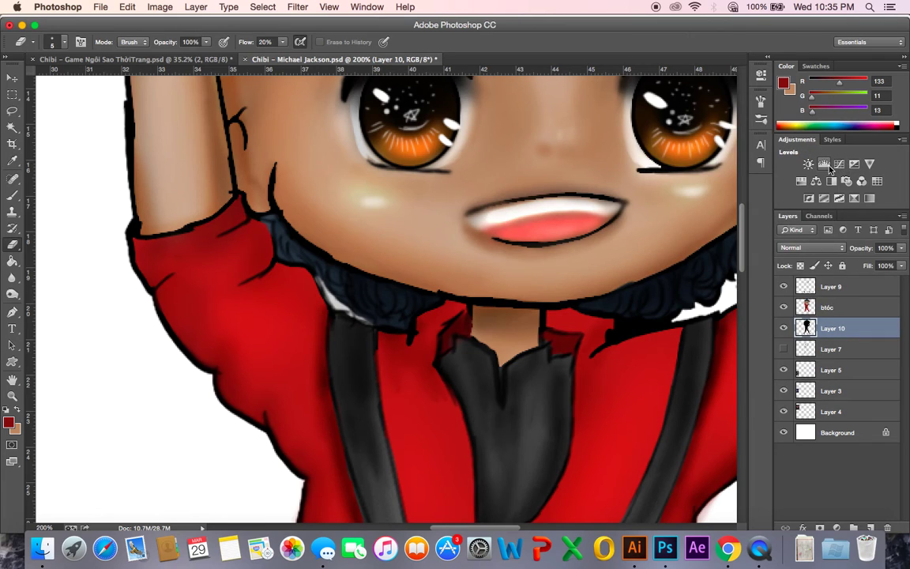
# - Apply a Levels adjustment to Layer 10 with the midtones set to 2.18
pyautogui.press('super+0')
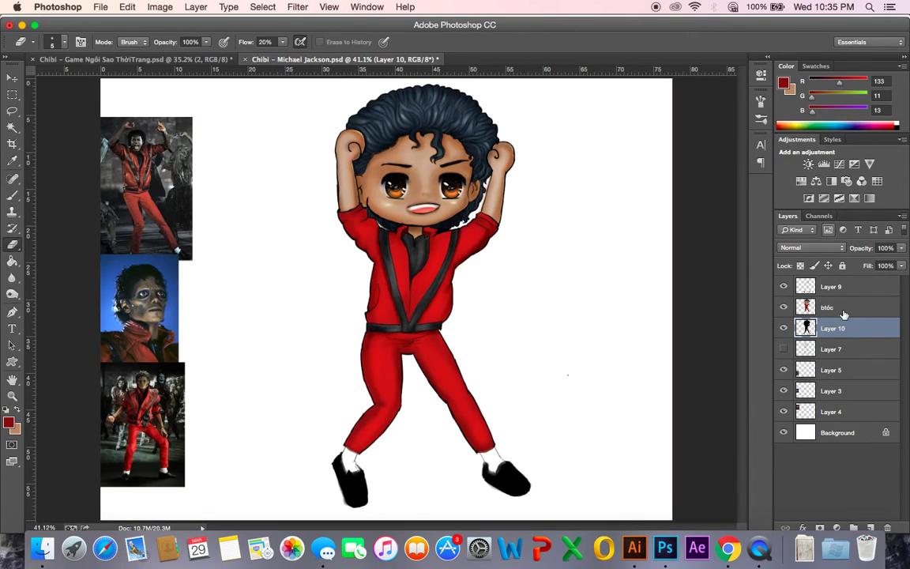
pyautogui.press('super+l')
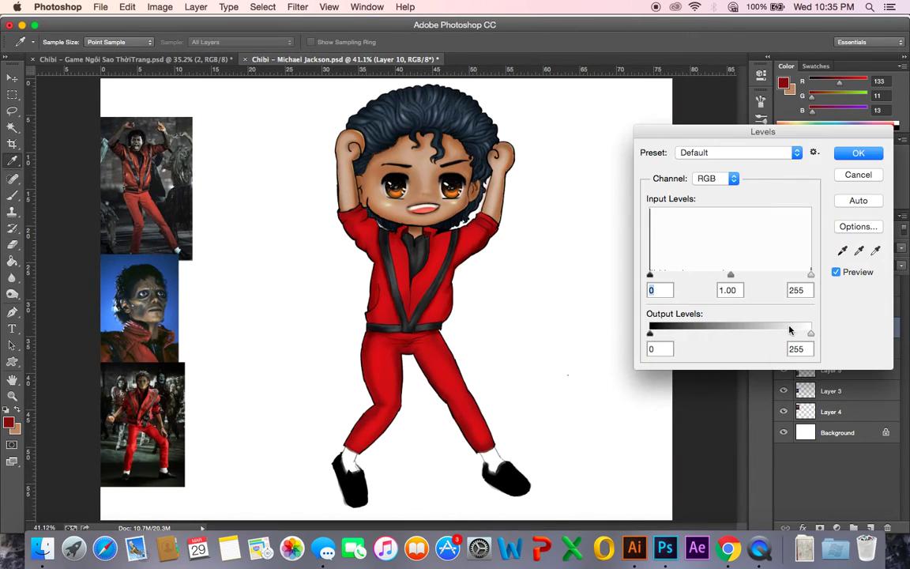
pyautogui.moveTo(731, 276); pyautogui.dragTo(687, 277)
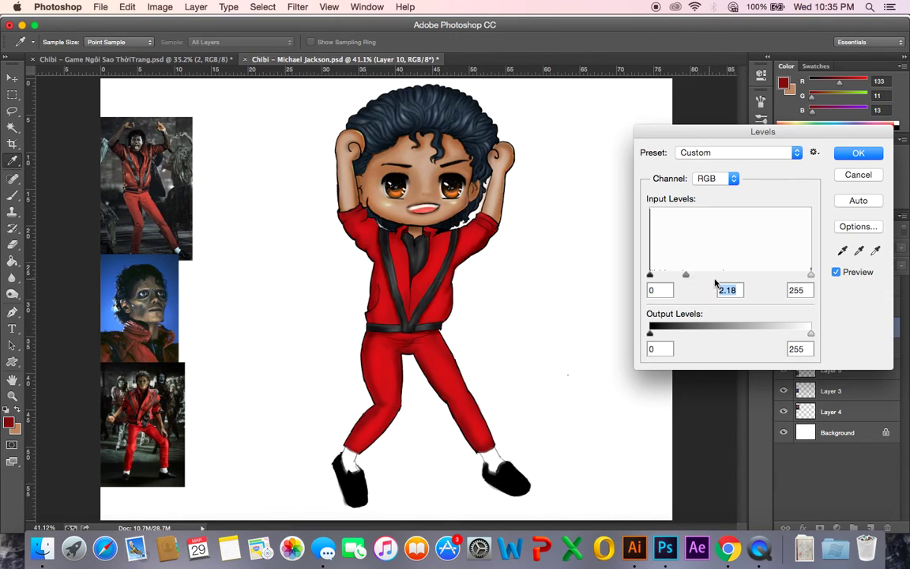
pyautogui.click(858, 153)
pyautogui.press('e')
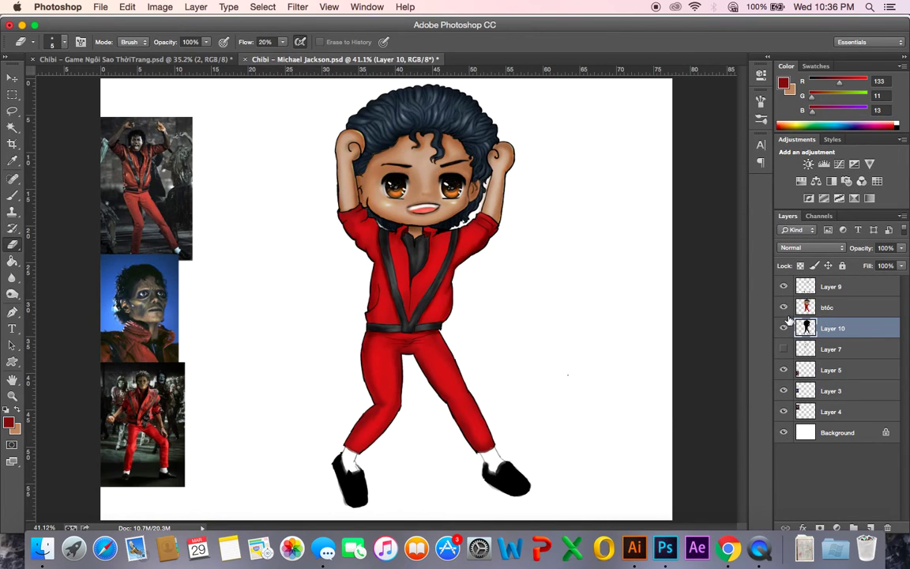
# - Lighten Layer 10's outline with Hue/Saturation at lightness +42 and save the document
pyautogui.press('super+u')
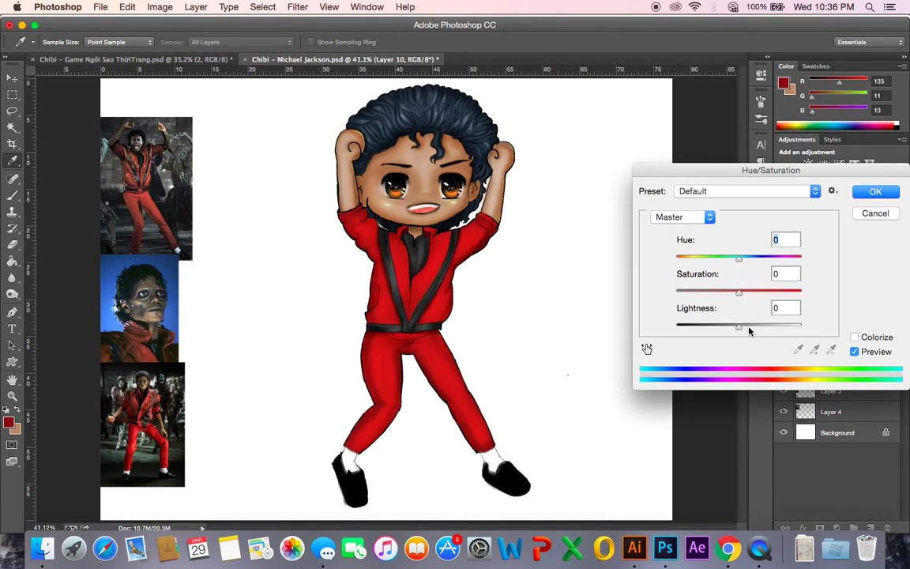
pyautogui.moveTo(740, 329); pyautogui.dragTo(764, 330)
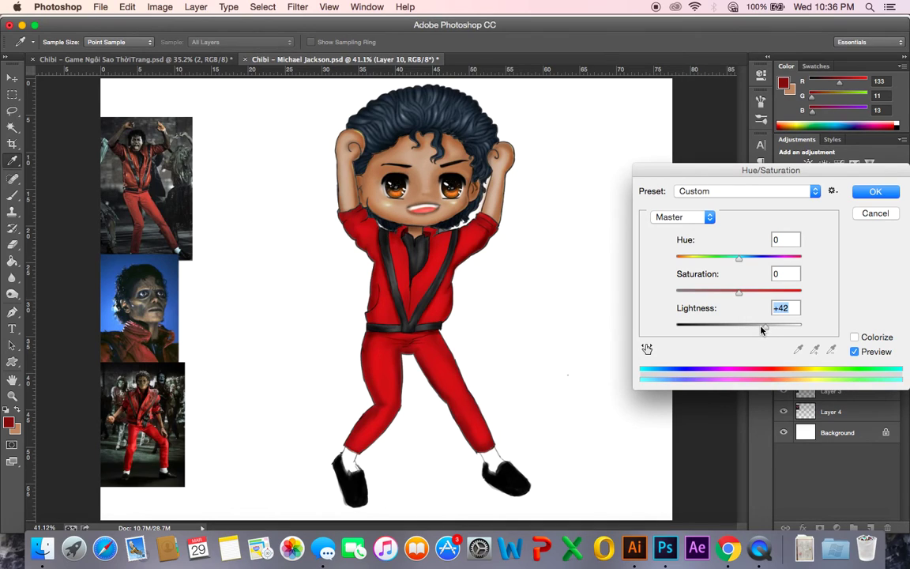
pyautogui.click(871, 193)
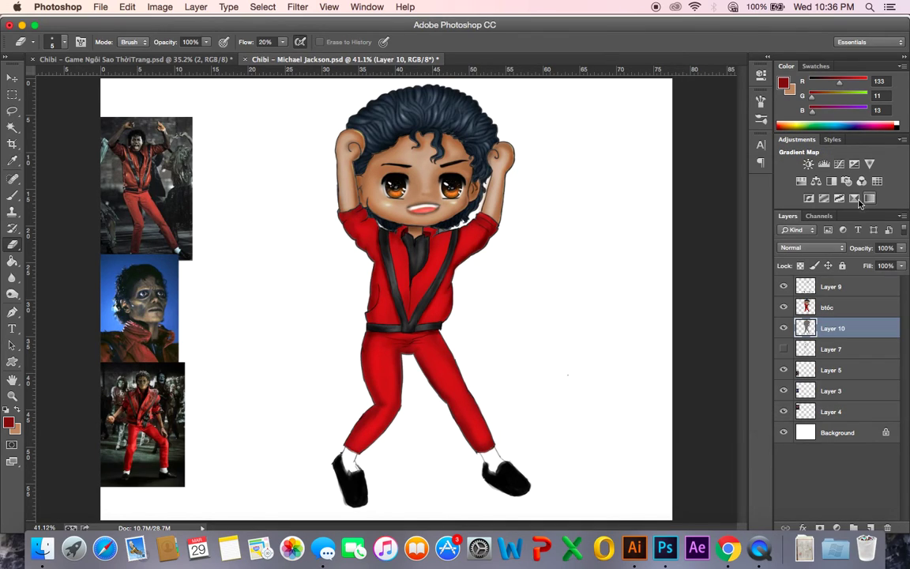
pyautogui.press('super+s')
# - Duplicate Layer 10 and darken the lower original with a Levels adjustment, setting the midtones to 0.17
pyautogui.moveTo(822, 333); pyautogui.dragTo(805, 317)
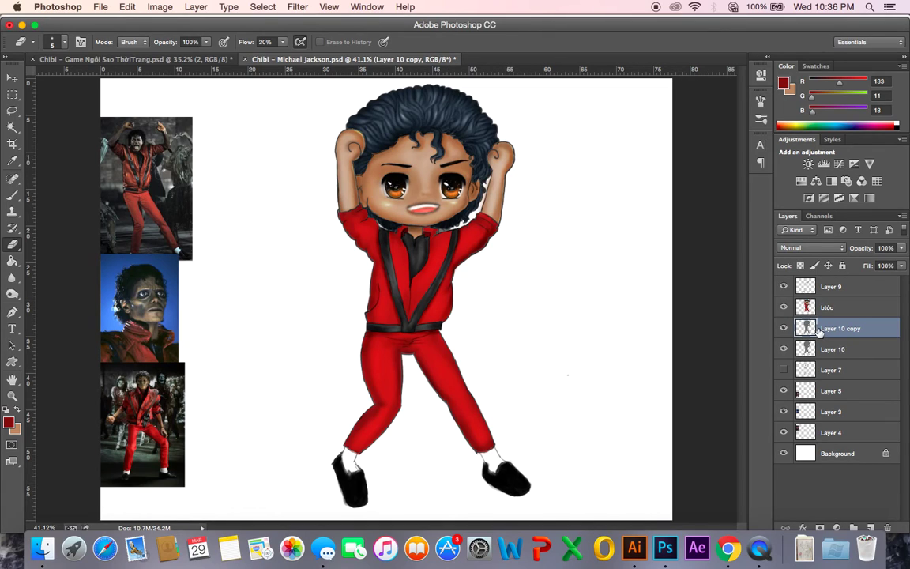
pyautogui.hotkey('alt', '[')
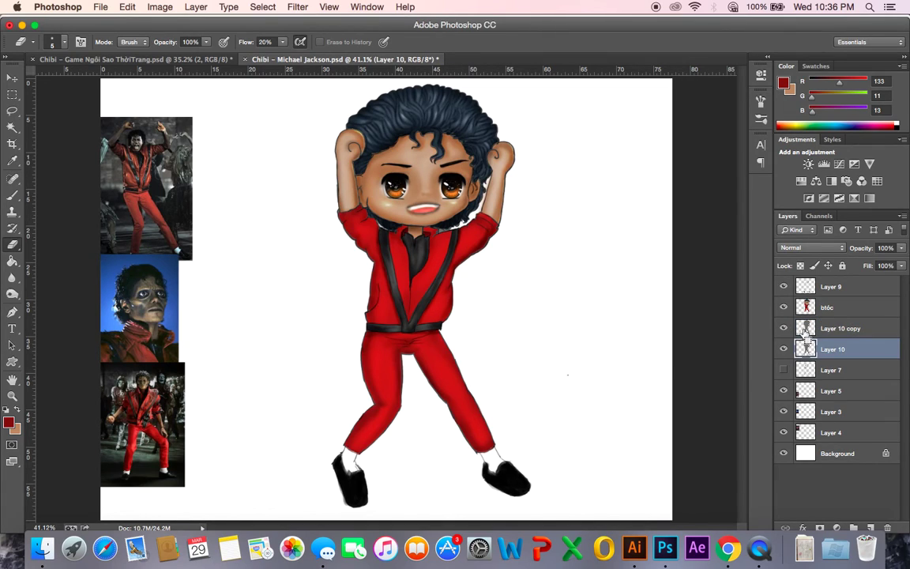
pyautogui.hotkey('ctrl', 'l')
pyautogui.moveTo(731, 277); pyautogui.dragTo(795, 279)
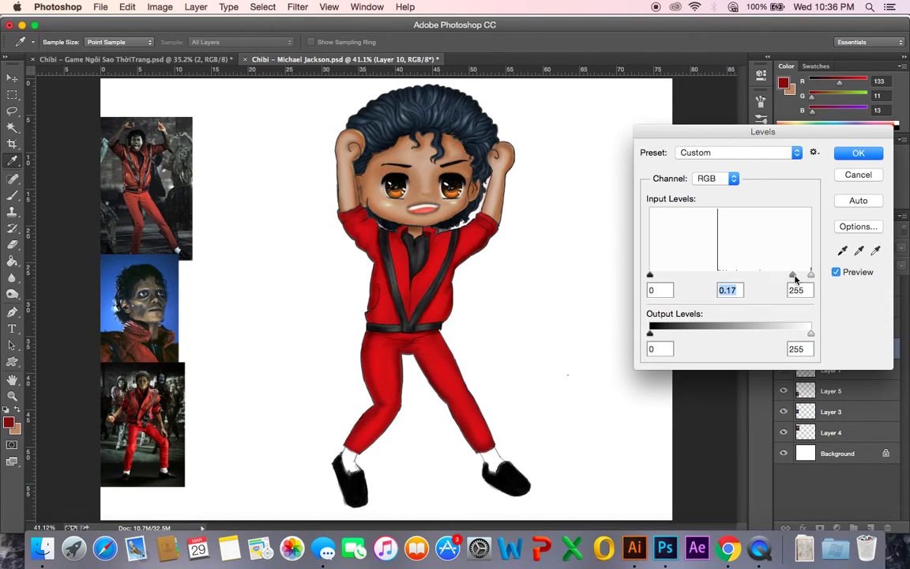
pyautogui.click(846, 156)
pyautogui.press('e')
# - Shift the dark Layer 10 silhouette diagonally up and to the right behind the figure, as an offset shadow
pyautogui.moveTo(554, 331); pyautogui.dragTo(569, 331)
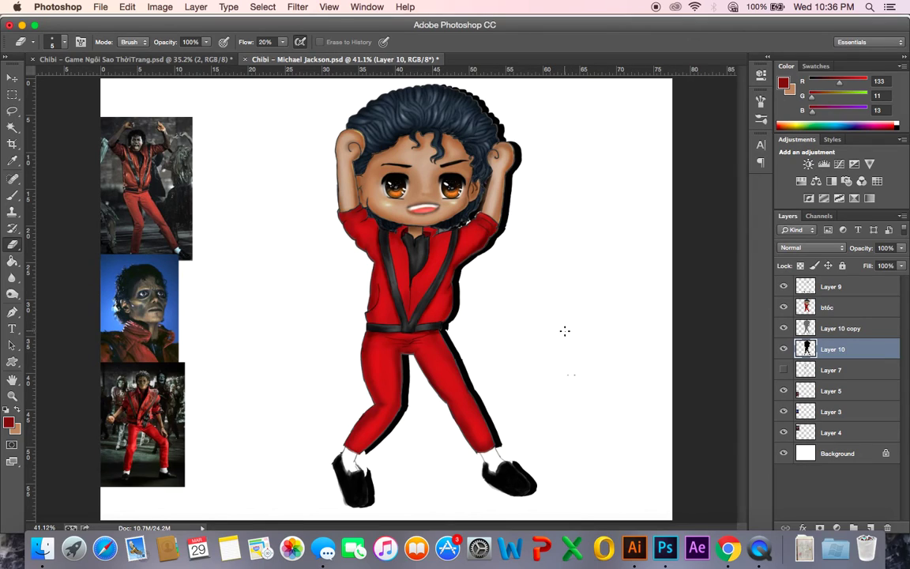
pyautogui.moveTo(524, 356); pyautogui.dragTo(531, 354)
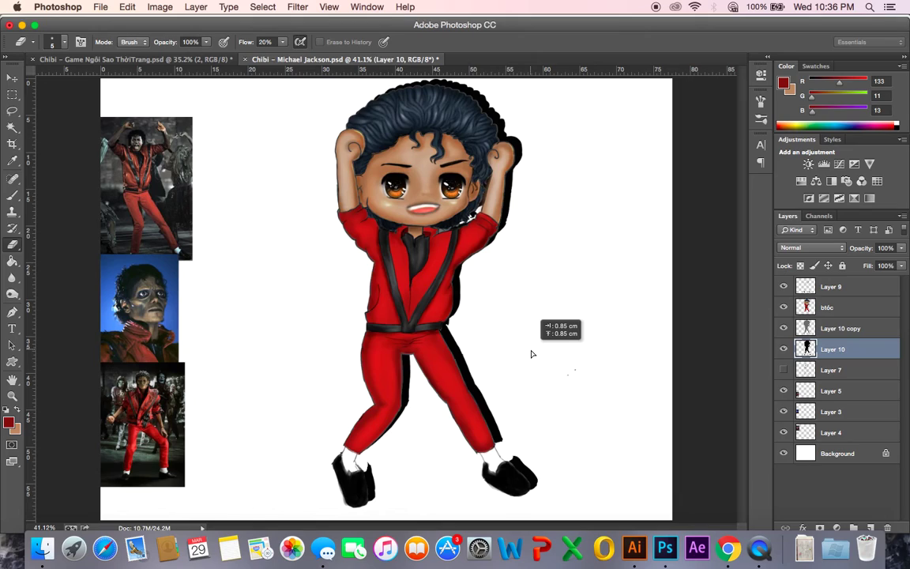
pyautogui.moveTo(532, 354); pyautogui.dragTo(532, 354)
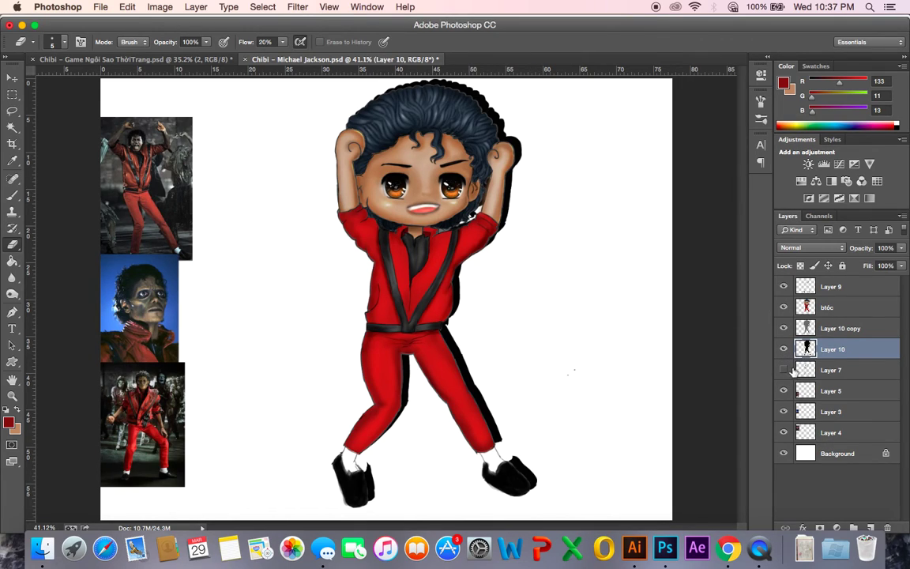
# - Lock Layer 10's transparent pixels and fill the shadow silhouette with the black sampled from it
pyautogui.press('b')
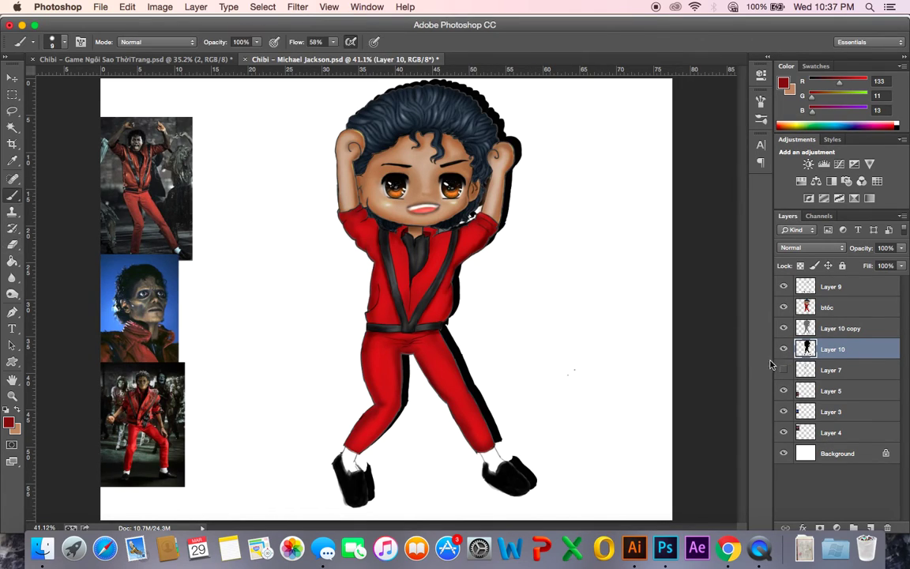
pyautogui.keyDown('alt'); pyautogui.click(477, 397); pyautogui.keyUp('alt')
pyautogui.press('x')
pyautogui.click(801, 266)
pyautogui.press('super+BackSpace')
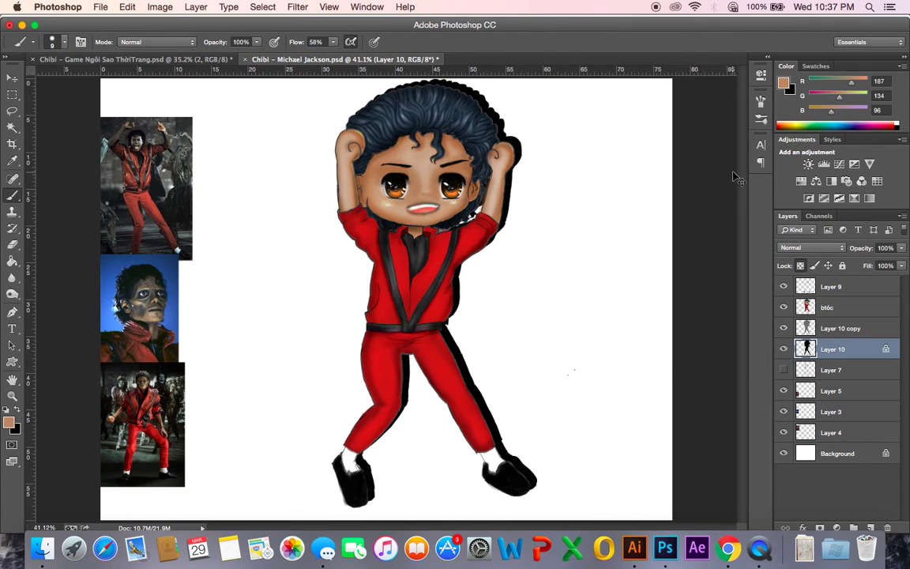
# - Turn the Layer 10 shadow dark grey with Levels midtones 0.94 and output black 48, and save the document
pyautogui.press('super+l')
pyautogui.moveTo(730, 277)
pyautogui.mouseDown()
pyautogui.moveTo(699, 278)
pyautogui.moveTo(733, 279)
pyautogui.mouseUp()
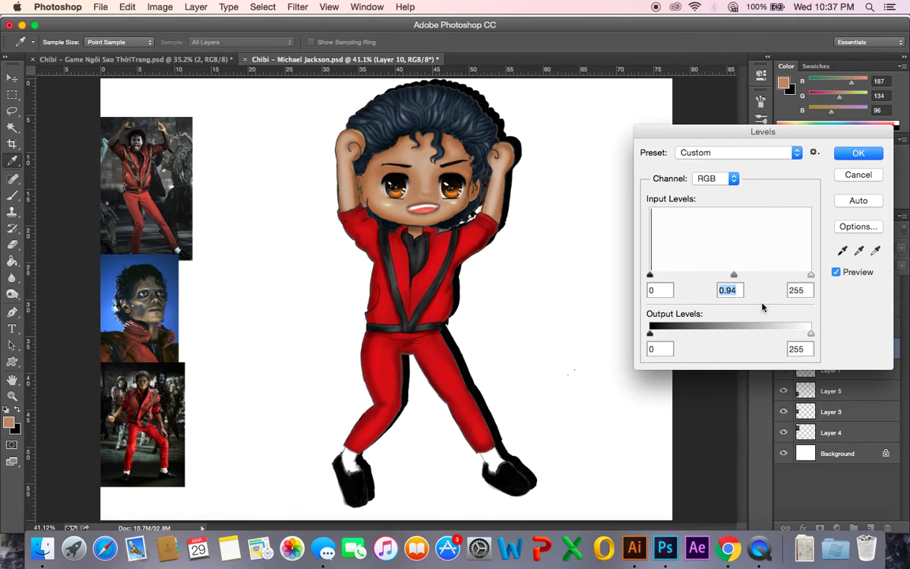
pyautogui.moveTo(653, 335); pyautogui.dragTo(680, 335)
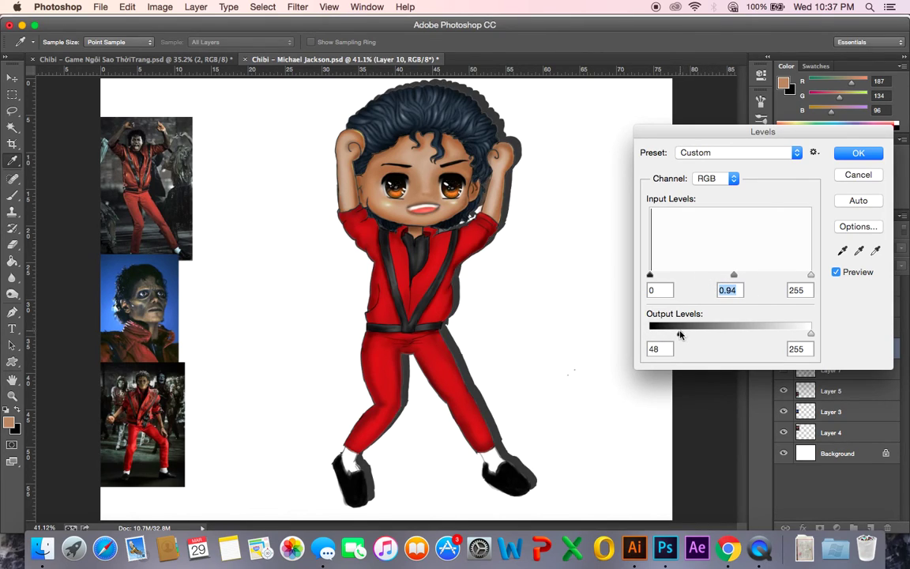
pyautogui.press('Return')
pyautogui.press('super+s')
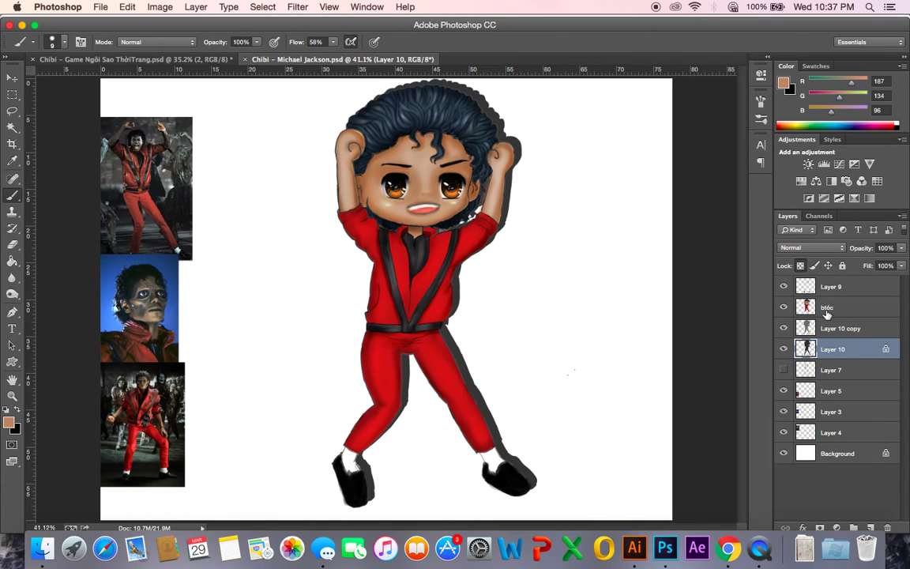
# - Adjust the btóc layer's Color Balance, setting midtones cyan–red to -23 and highlights yellow–blue to -16
pyautogui.click(823, 314)
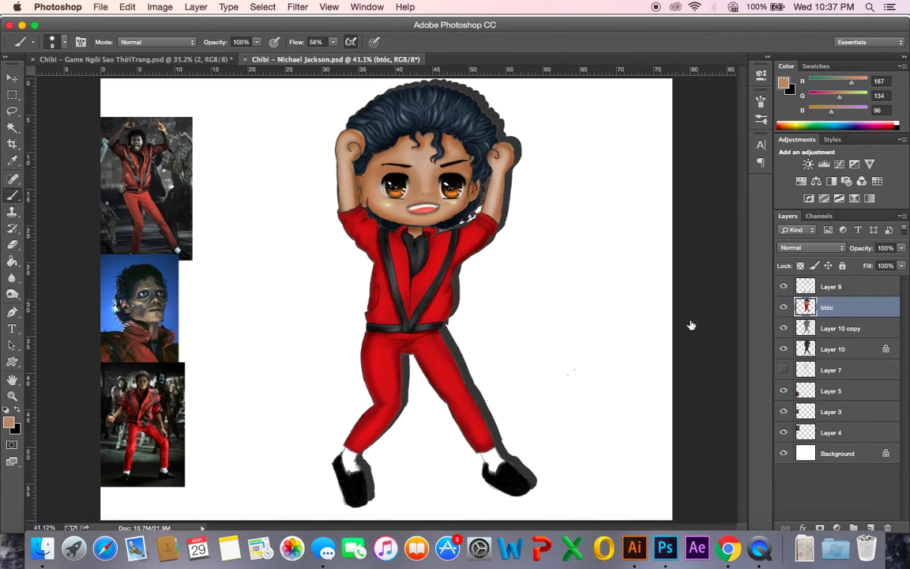
pyautogui.press('super+b')
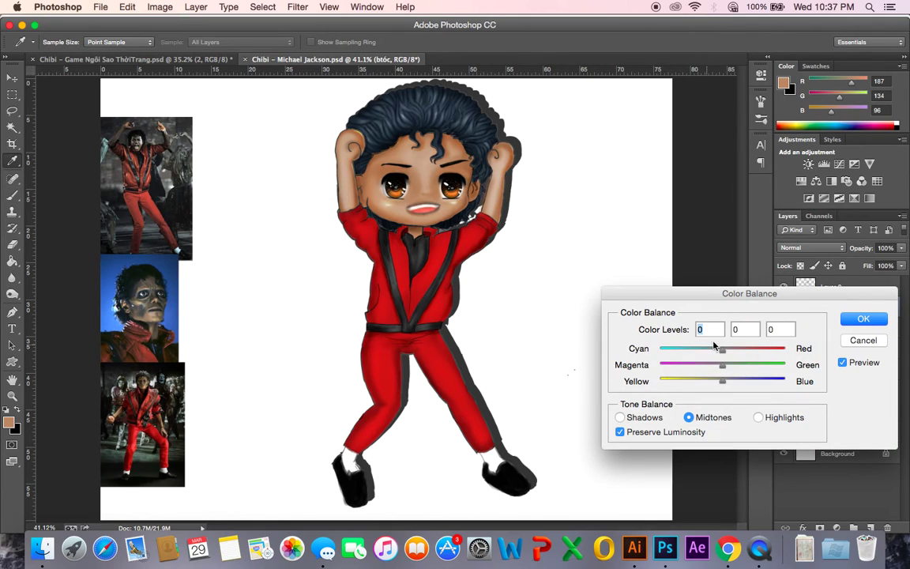
pyautogui.moveTo(710, 347); pyautogui.dragTo(710, 357)
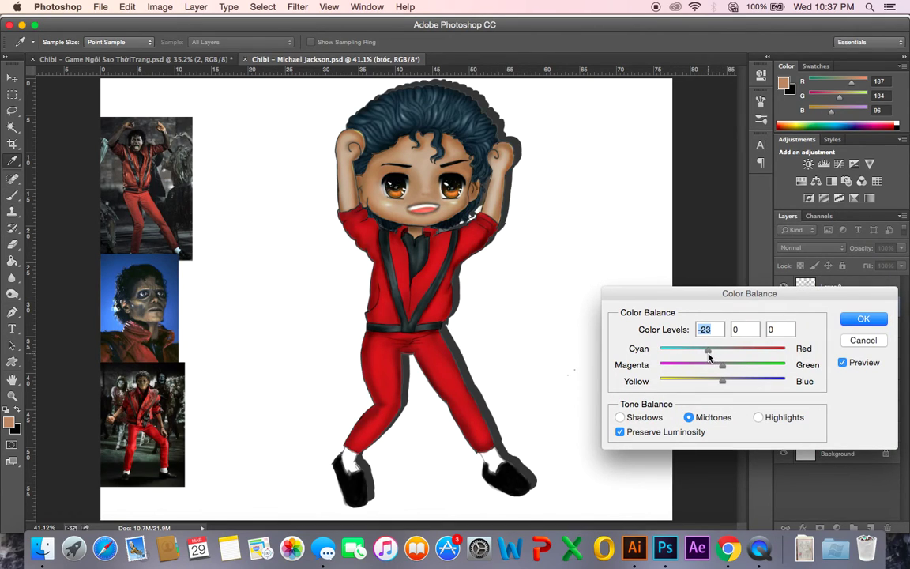
pyautogui.click(757, 418)
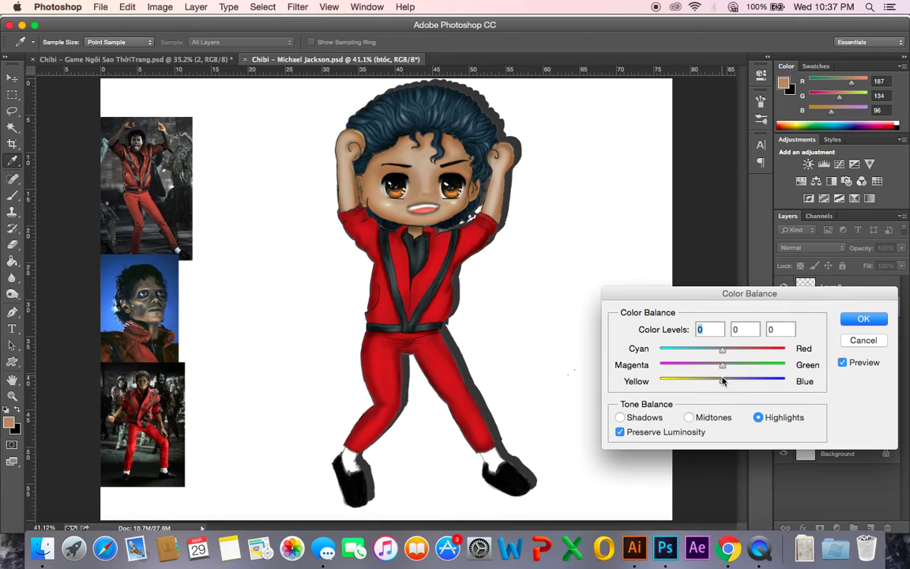
pyautogui.moveTo(724, 383)
pyautogui.mouseDown()
pyautogui.moveTo(710, 383)
pyautogui.moveTo(755, 385)
pyautogui.moveTo(712, 385)
pyautogui.mouseUp()
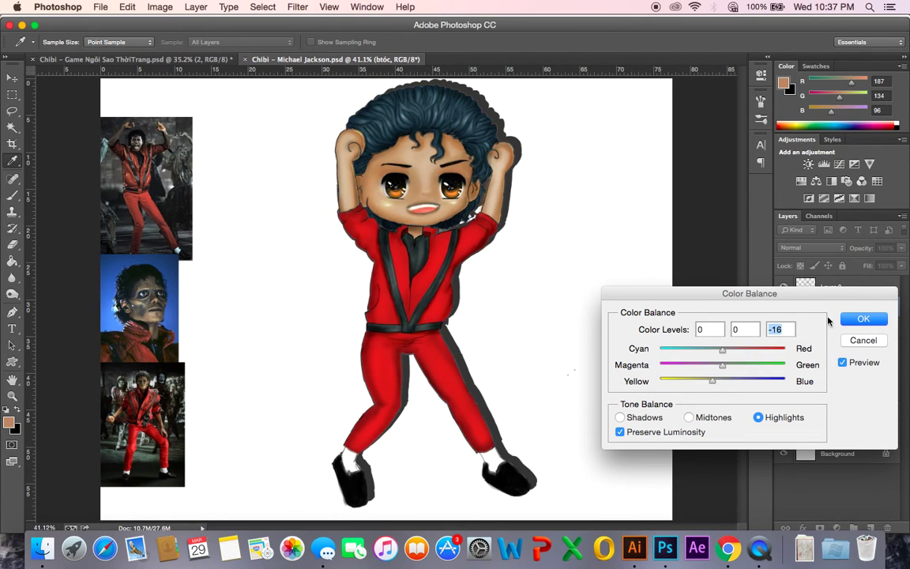
pyautogui.click(852, 320)
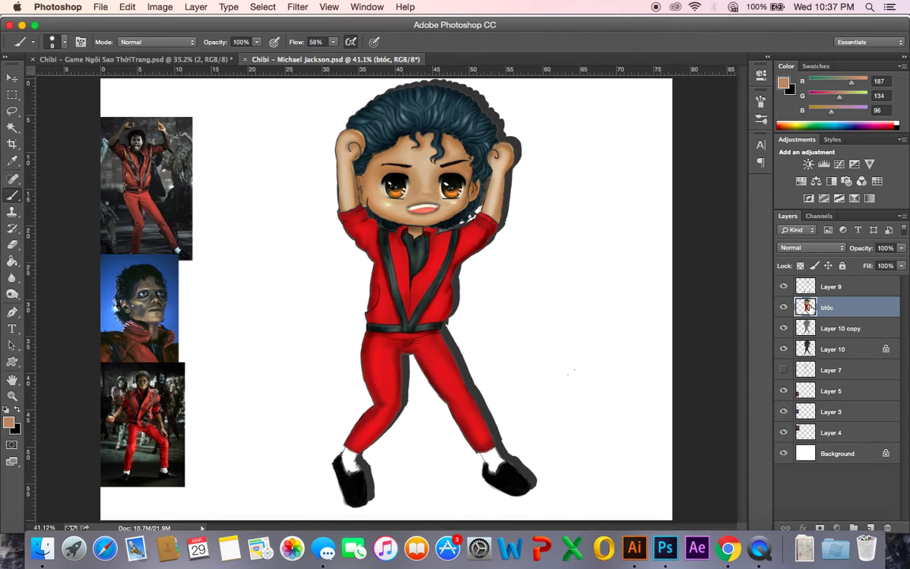
pyautogui.hotkey('alt', 'shift', '[')
pyautogui.hotkey('alt', 'shift', '[')
pyautogui.moveTo(485, 377)
pyautogui.mouseDown()
pyautogui.moveTo(427, 371)
pyautogui.moveTo(420, 398)
pyautogui.mouseUp()
pyautogui.press('super+z')
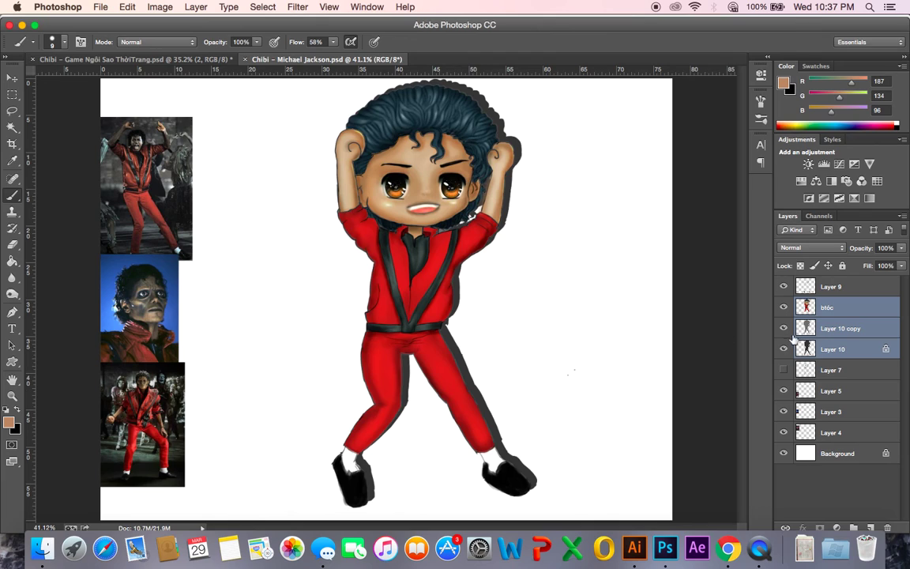
# - Select the layers from Layer 9 down to Layer 10 and move the whole figure left, beside the reference photos
pyautogui.click(814, 289)
pyautogui.keyDown('shift'); pyautogui.click(826, 348); pyautogui.keyUp('shift')
pyautogui.moveTo(459, 388)
pyautogui.mouseDown()
pyautogui.moveTo(364, 395)
pyautogui.moveTo(378, 384)
pyautogui.mouseUp()
# - Duplicate the selected figure layers, merge the copies into one layer and place it to the right of the original
pyautogui.press('super+j')
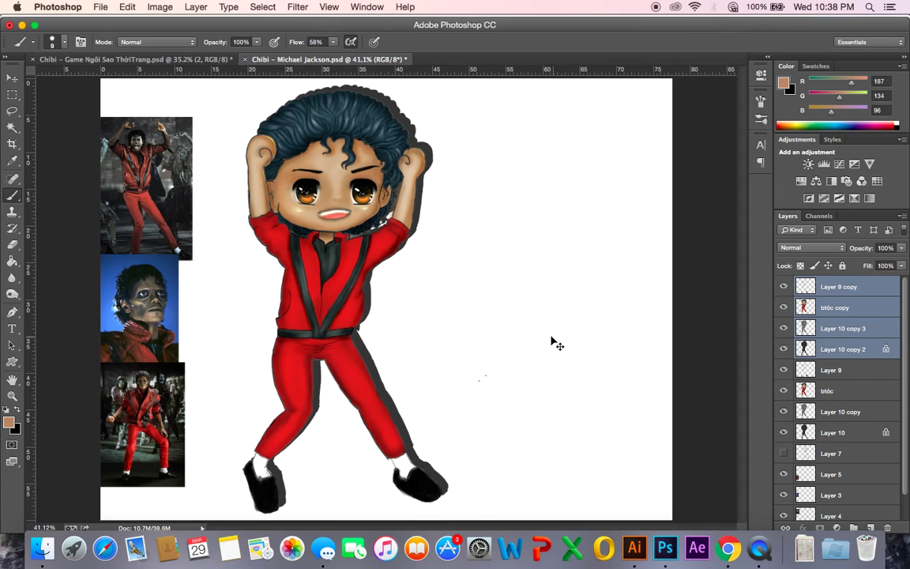
pyautogui.press('super+e')
pyautogui.moveTo(352, 367); pyautogui.dragTo(574, 369)
# - Scale down the merged figure copy with Free Transform and position it in the empty area beside the original
pyautogui.press('super+t')
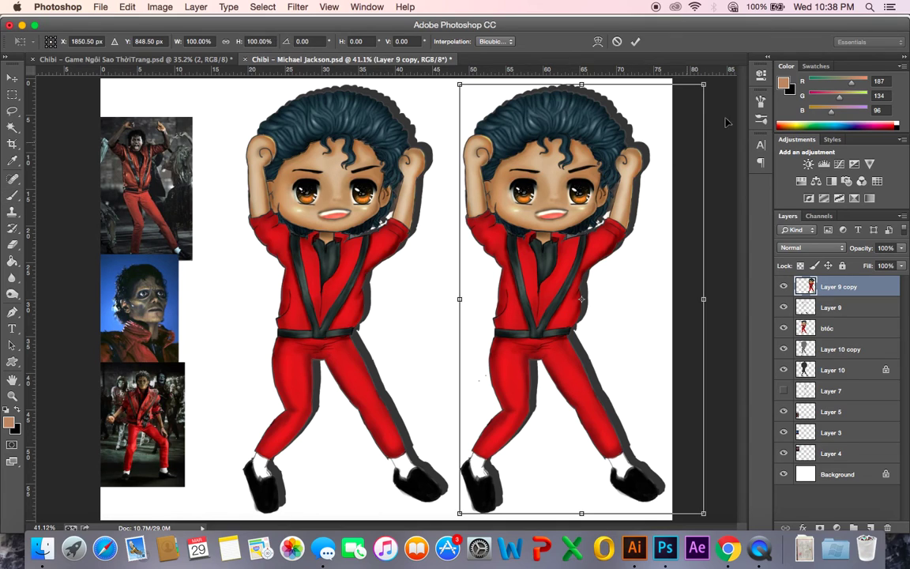
pyautogui.moveTo(687, 103); pyautogui.dragTo(638, 191)
pyautogui.moveTo(577, 321); pyautogui.dragTo(581, 271)
pyautogui.press('Return')
pyautogui.press('b')
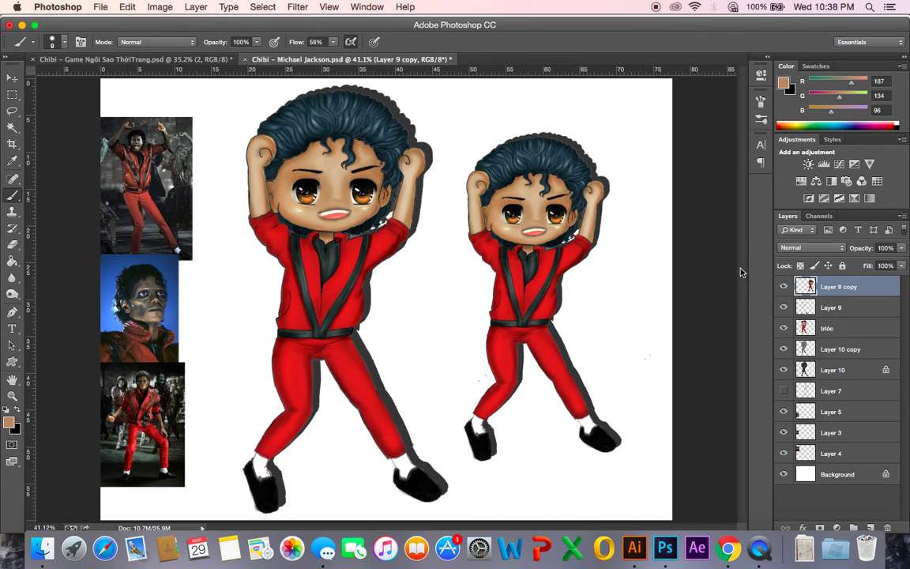
# - Make a Magic Wand selection on the smaller figure, save the document and clear the selection
pyautogui.press('w')
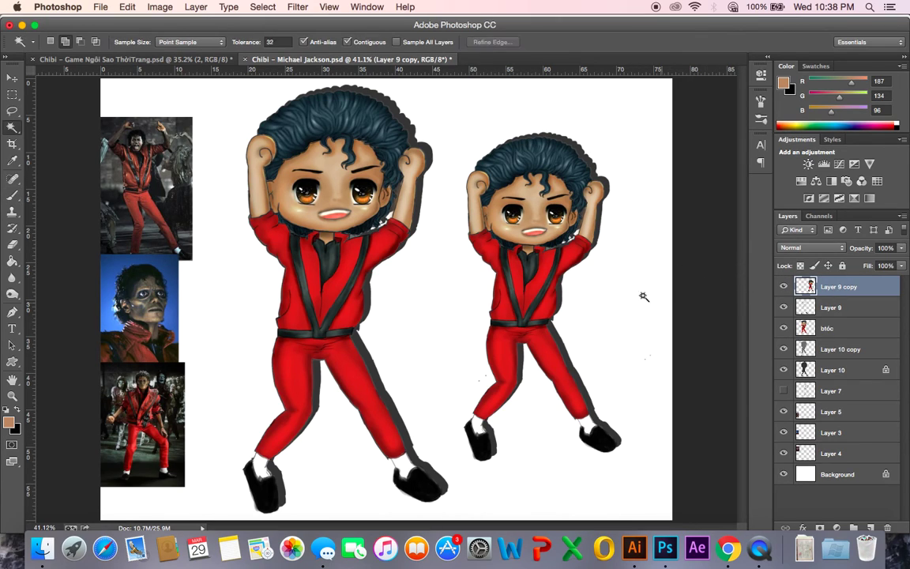
pyautogui.click(545, 225)
pyautogui.press('super+s')
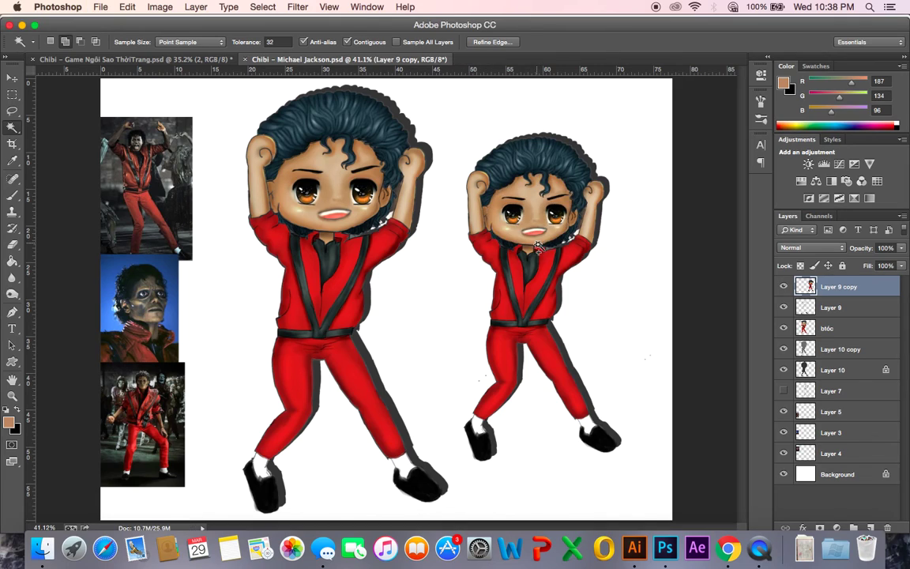
pyautogui.press('super+d')
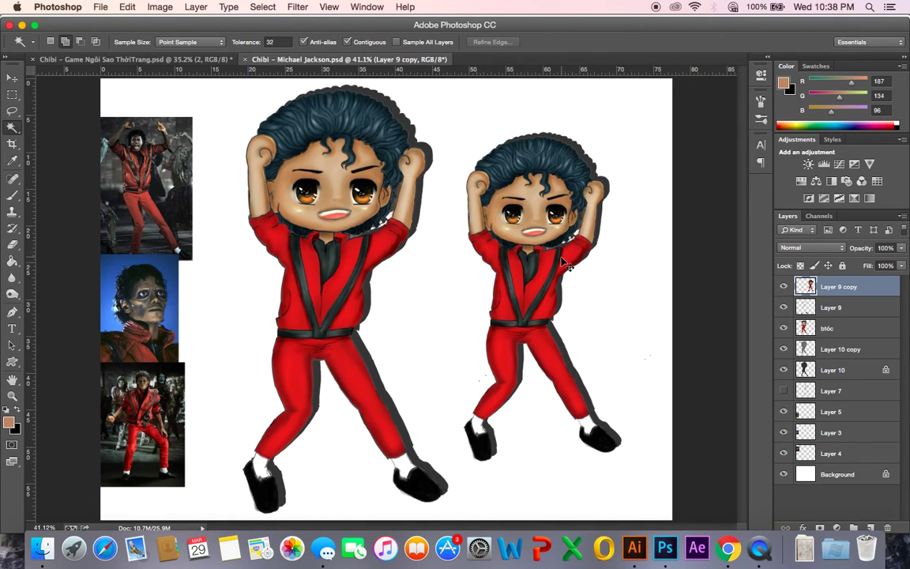
# - Try colorizing the smaller figure green with Hue/Saturation at hue 115, saturation 35 and lightness -26, and discard the adjustment
pyautogui.press('super+u')
pyautogui.write('25')
pyautogui.click(855, 337)
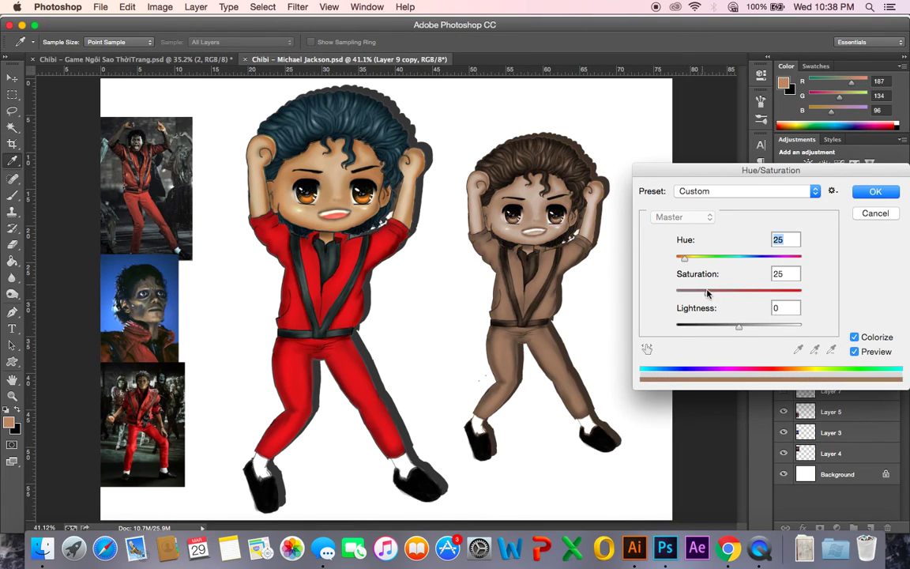
pyautogui.moveTo(684, 262); pyautogui.dragTo(723, 295)
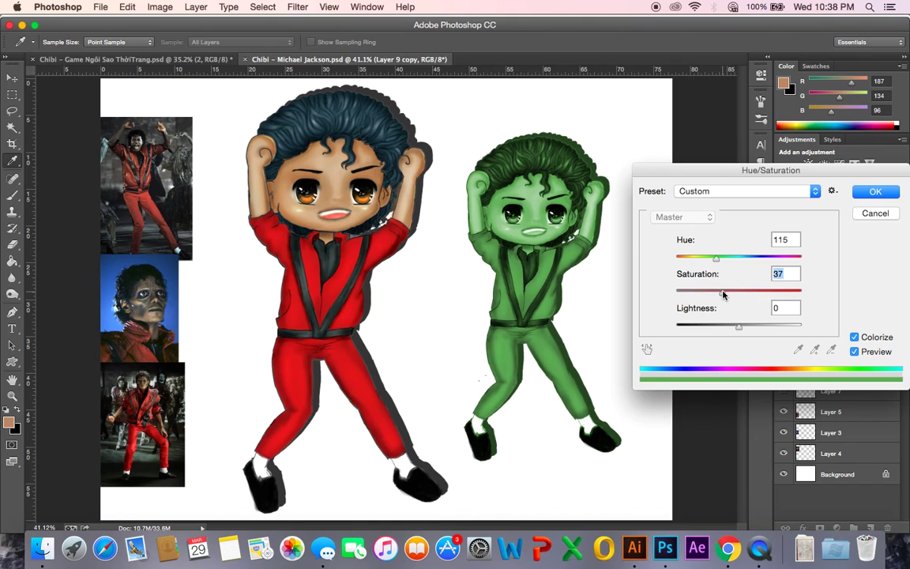
pyautogui.moveTo(721, 294); pyautogui.dragTo(724, 324)
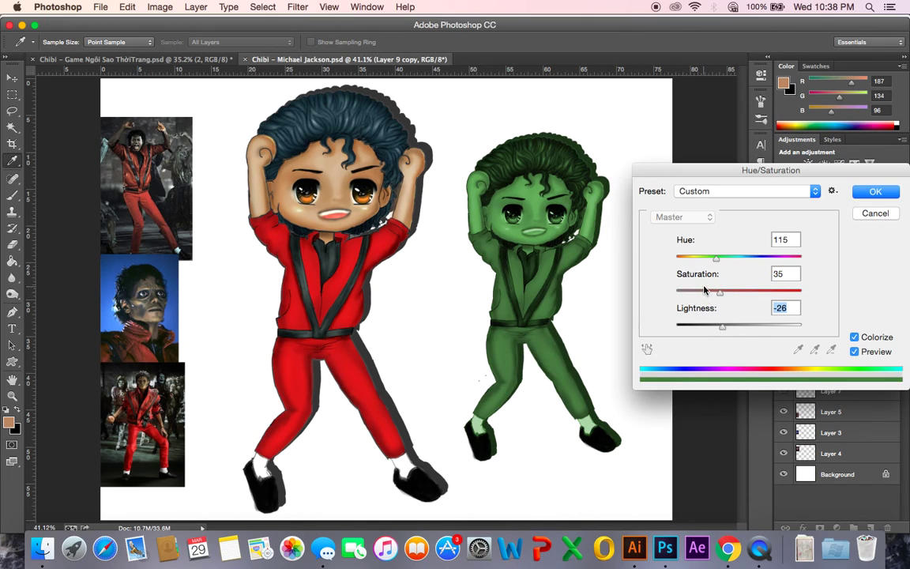
pyautogui.click(874, 214)
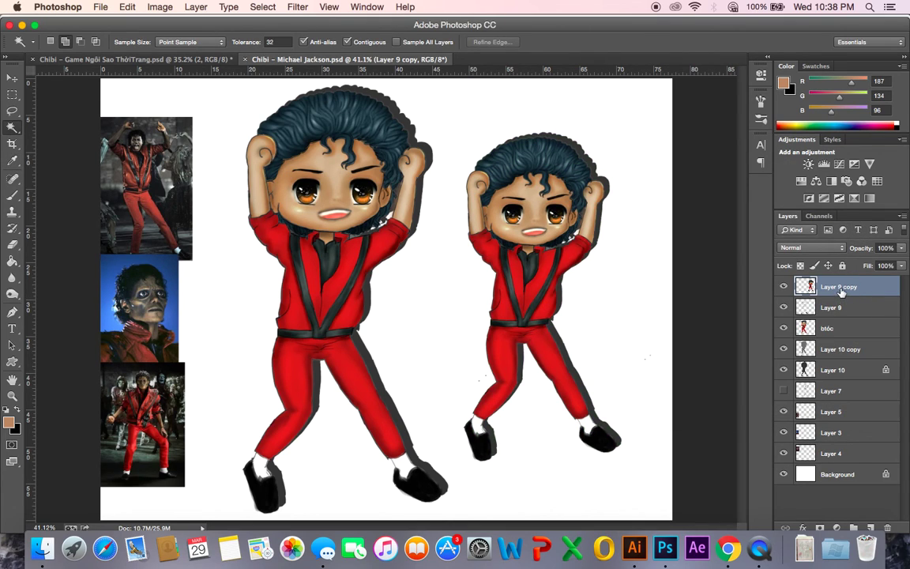
# - Delete the smaller merged figure copy and move the original figure with its shadow layers right, toward the middle of the canvas
pyautogui.press('Delete')
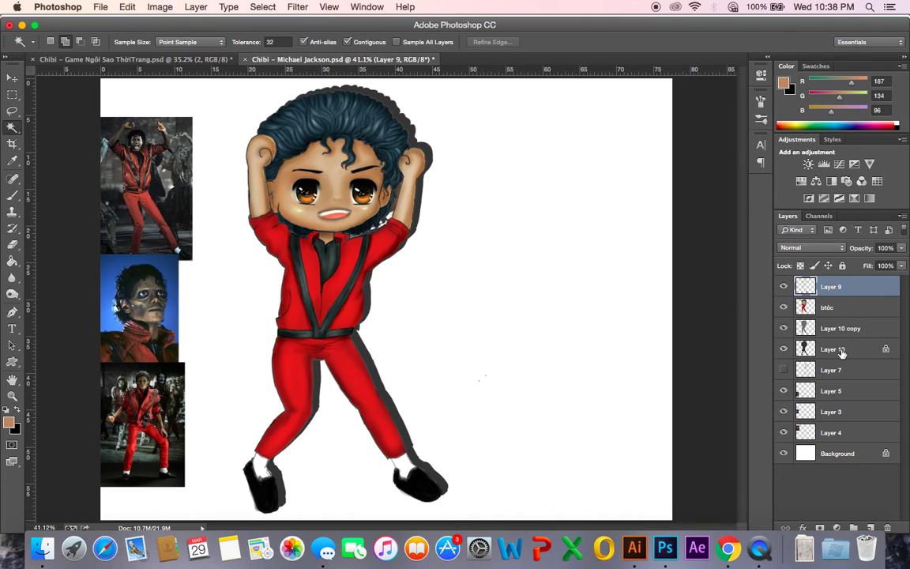
pyautogui.keyDown('shift'); pyautogui.click(795, 352); pyautogui.keyUp('shift')
pyautogui.moveTo(390, 402); pyautogui.dragTo(475, 403)
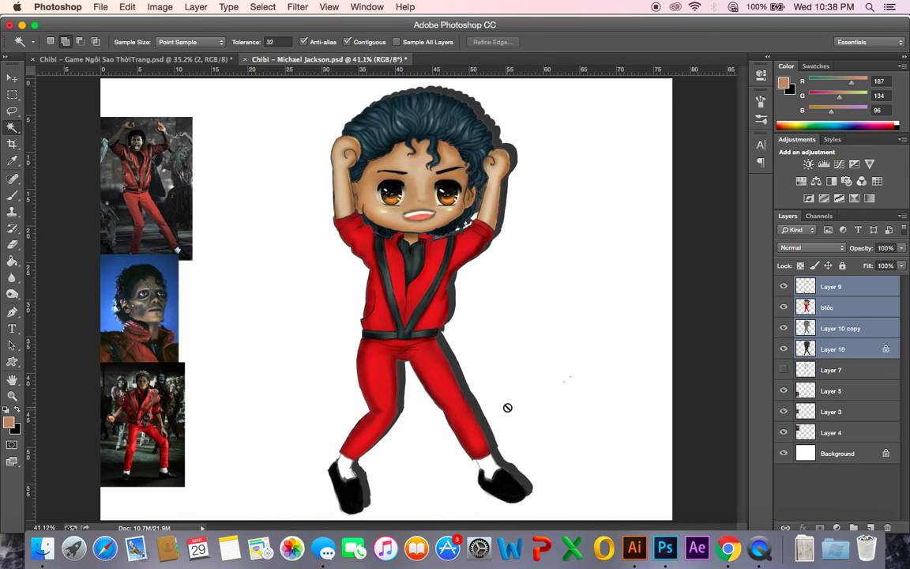
pyautogui.press('super+s')
# - Brighten the hair highlights on the btóc layer with the Dodge tool, range Highlights, exposure 100% and brush size 35
pyautogui.click(825, 308)
pyautogui.click(14, 294)
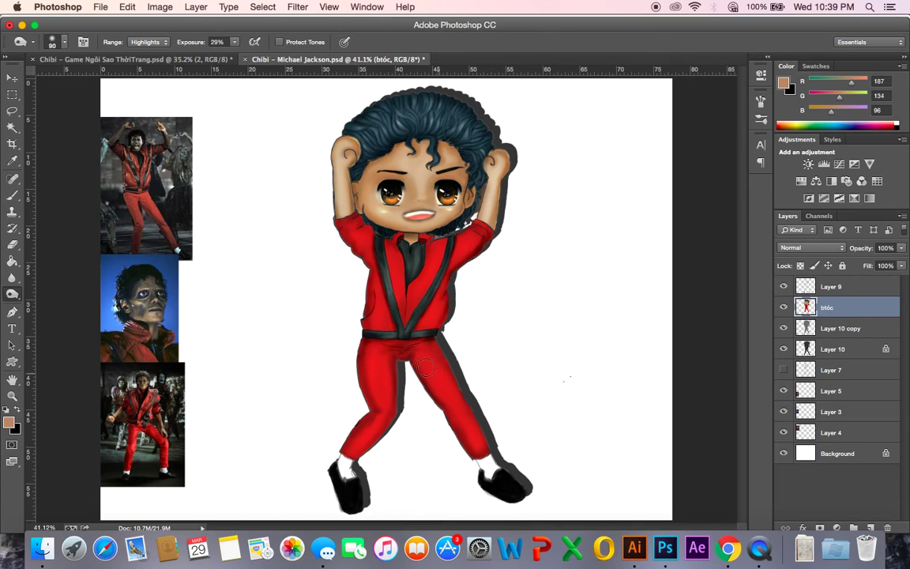
pyautogui.moveTo(9, 298); pyautogui.dragTo(47, 276)
pyautogui.moveTo(235, 42)
pyautogui.mouseDown()
pyautogui.moveTo(240, 61)
pyautogui.moveTo(266, 56)
pyautogui.mouseUp()
pyautogui.click(155, 42)
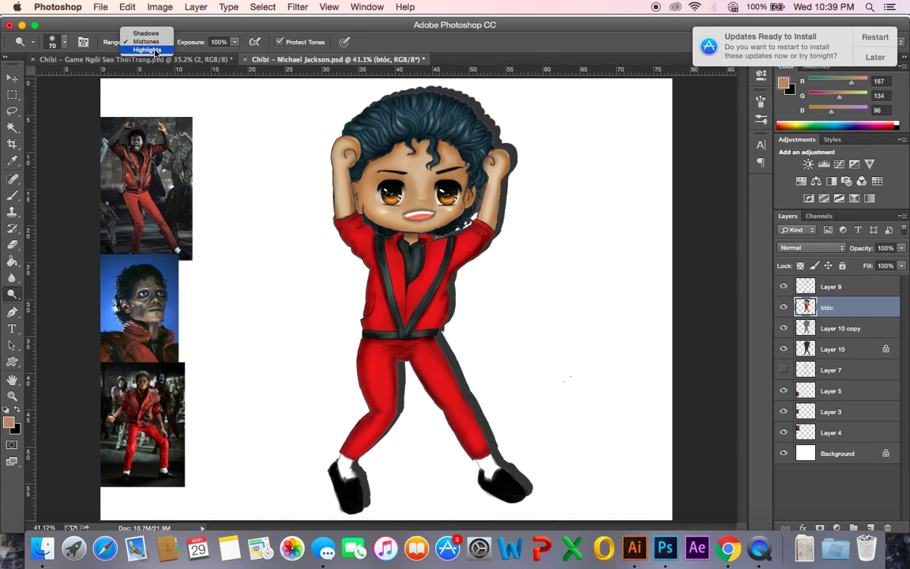
pyautogui.click(156, 51)
pyautogui.press('[')
pyautogui.press('[')
pyautogui.press('[')
pyautogui.press('[')
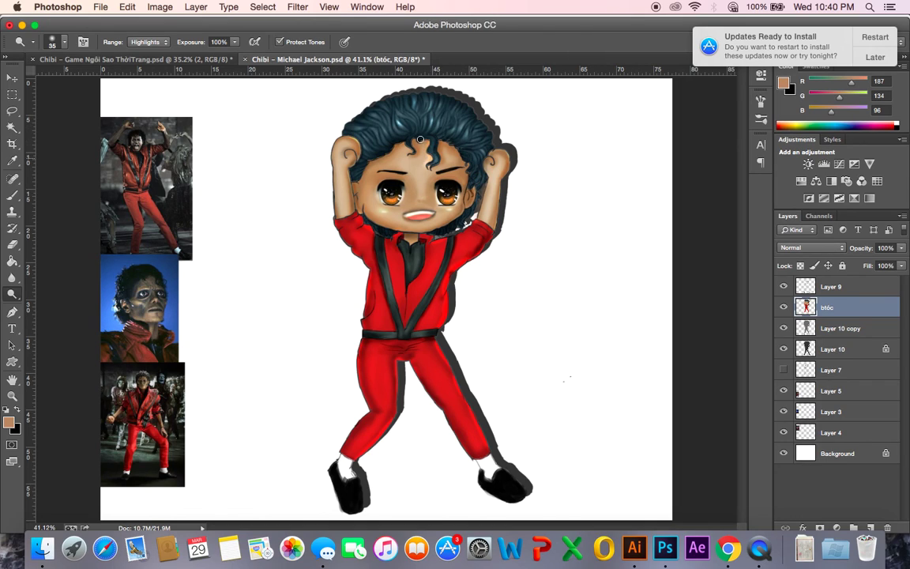
# - Save the illustration and clear the system update notification
pyautogui.press('super+s')
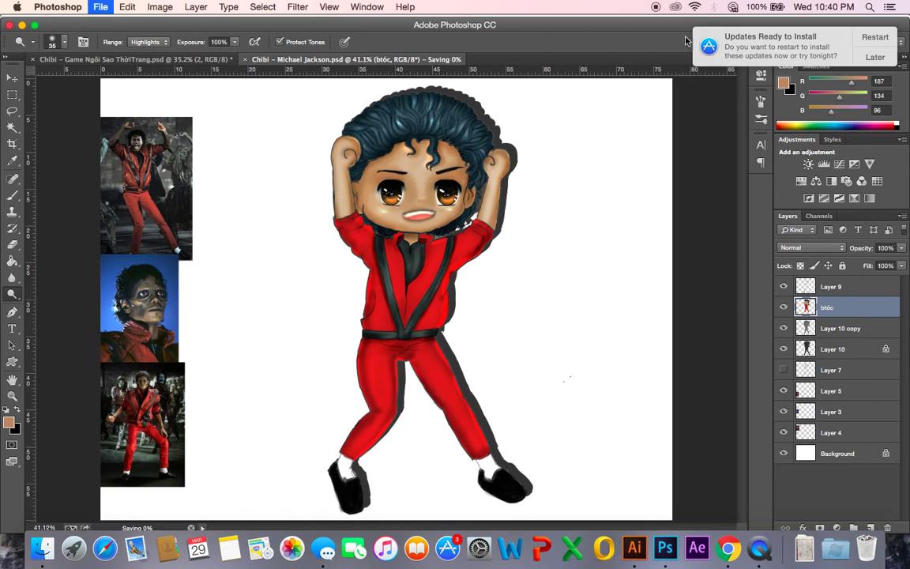
pyautogui.click(875, 40)
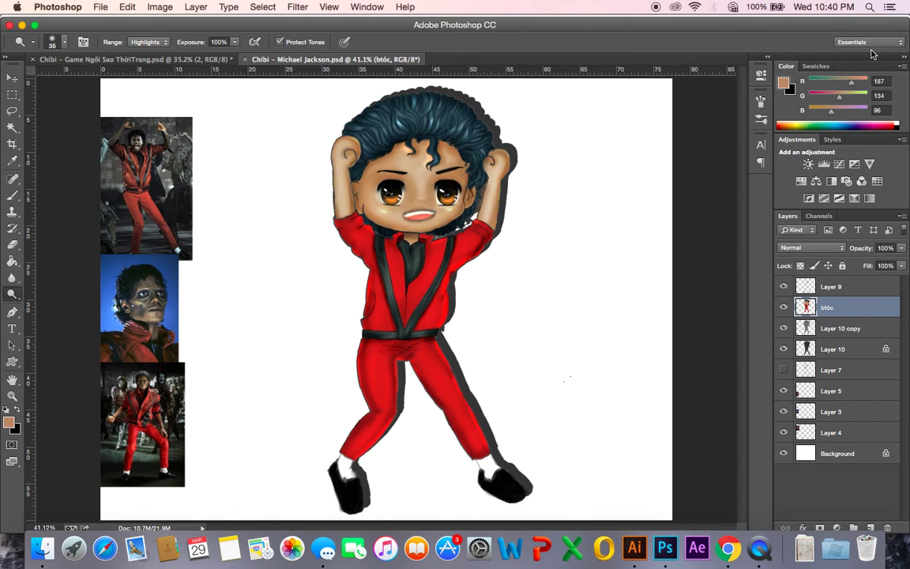
pyautogui.click(437, 198)
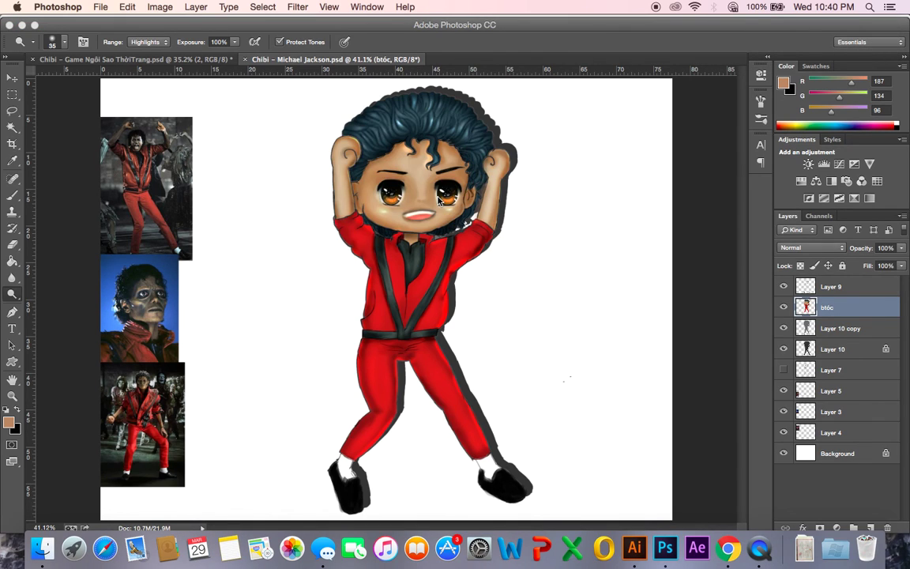